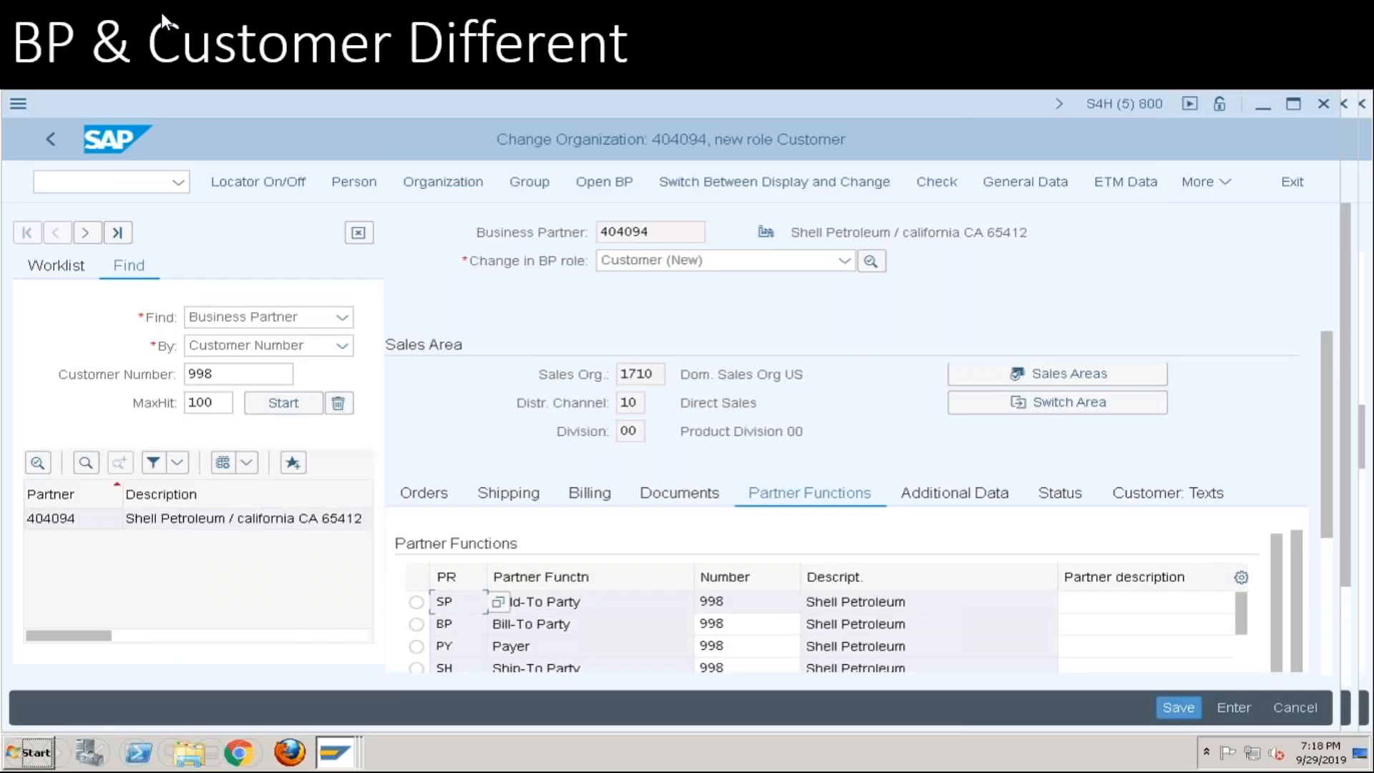
Step: Exit the slideshow and open a Remote Desktop session to the most recent training server, accepting its certificate
{"action": "key", "text": "Escape"}
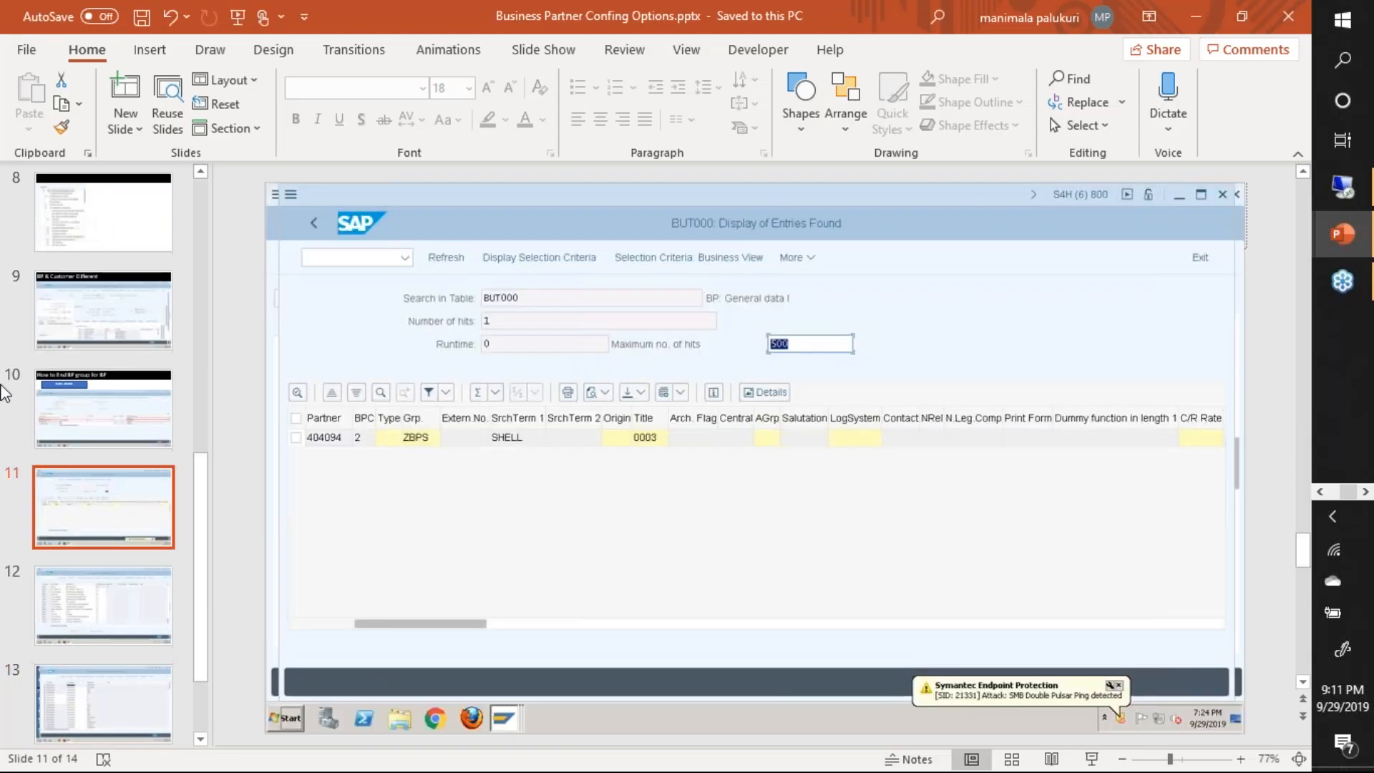
{"action": "left_click", "coordinate": [1197, 17]}
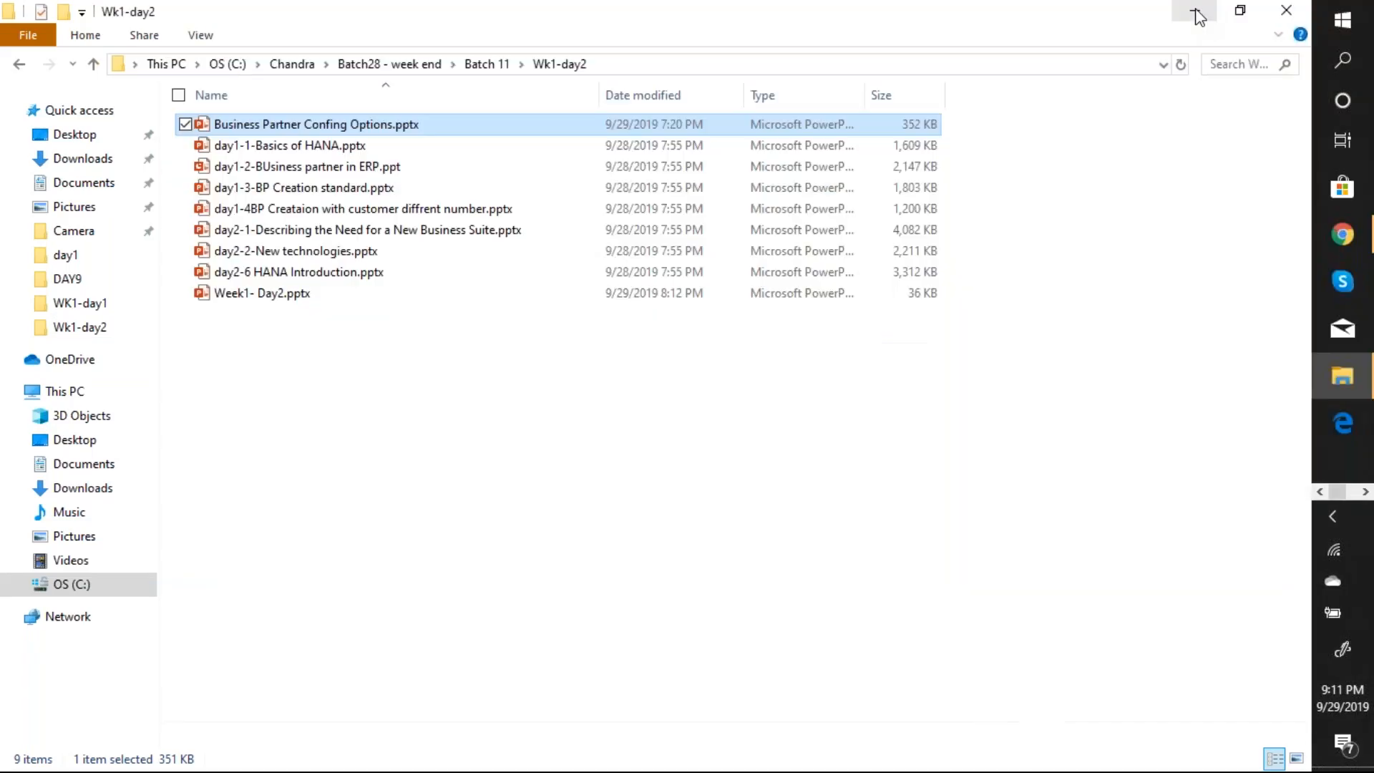
{"action": "left_click", "coordinate": [1342, 22]}
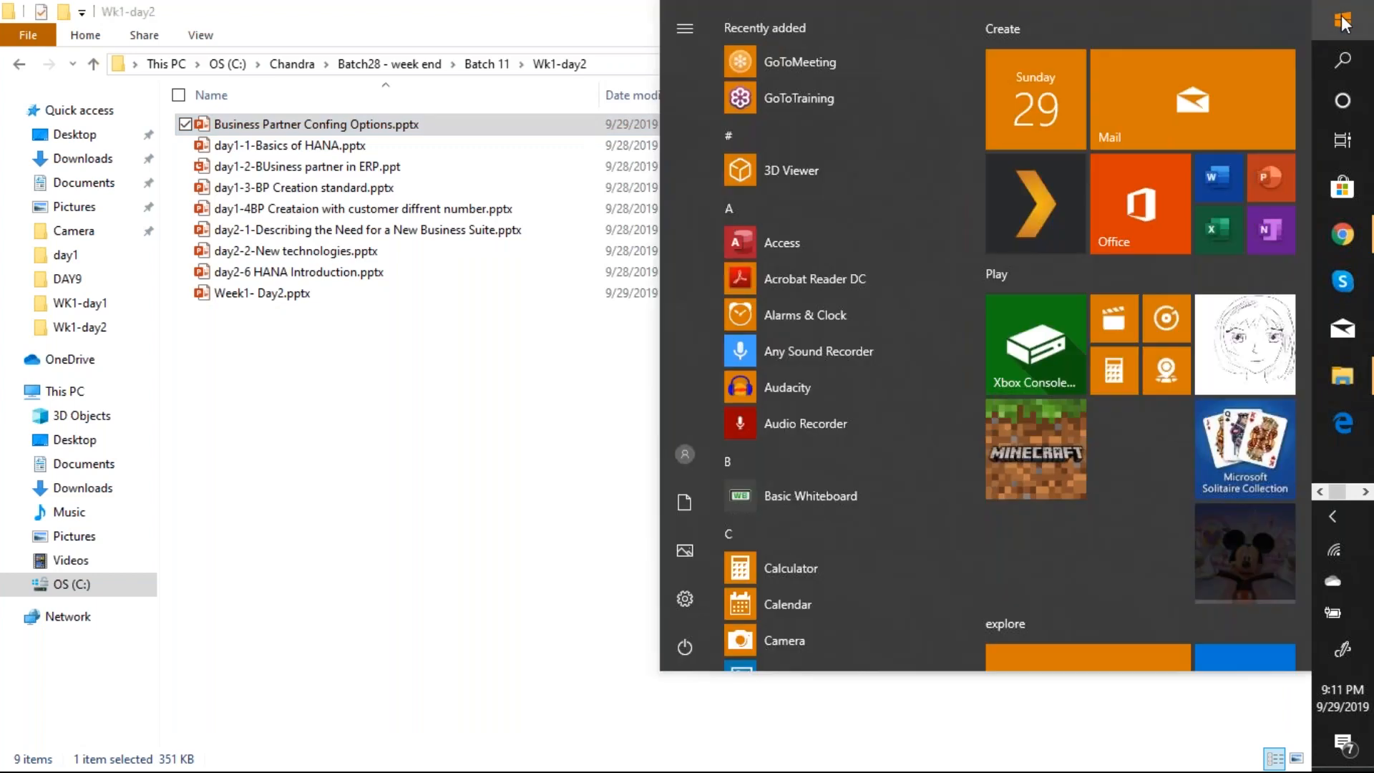
{"action": "type", "text": "re"}
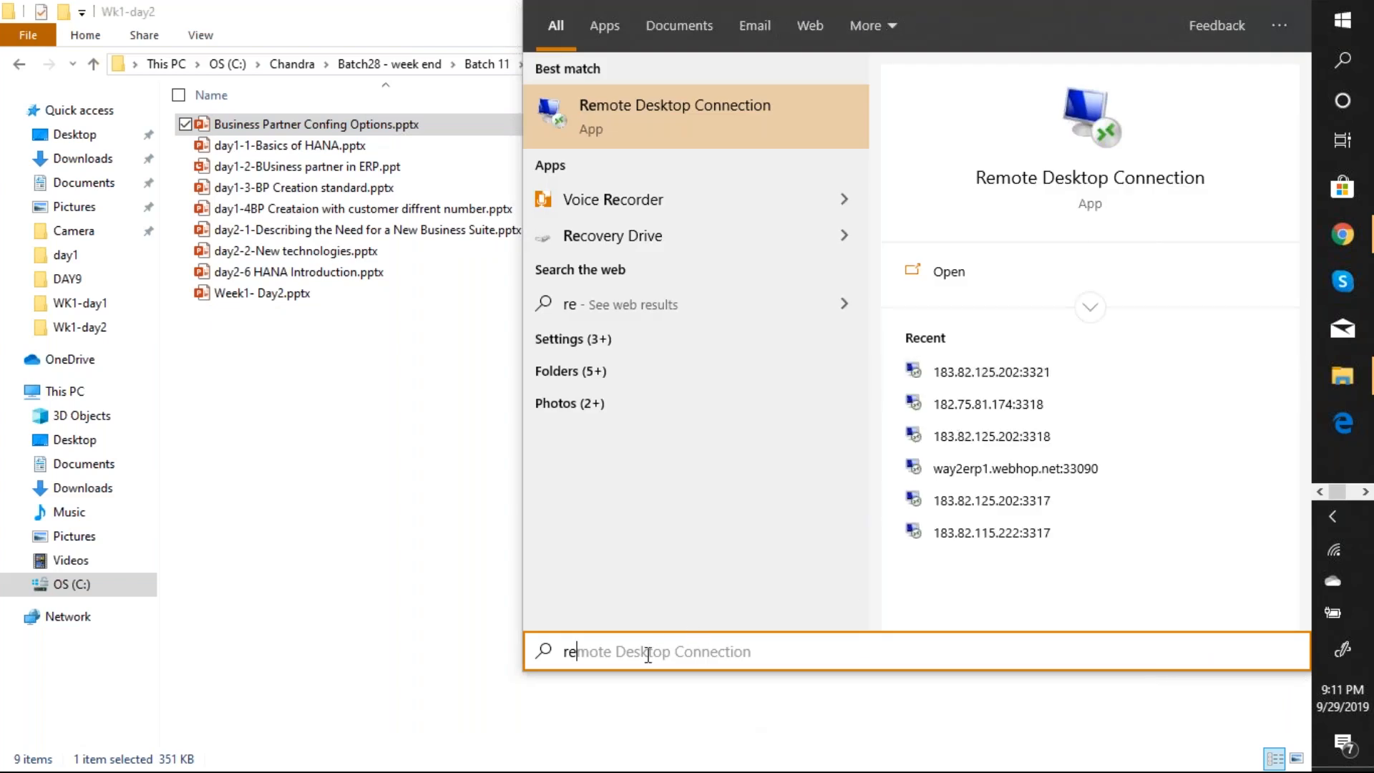
{"action": "left_click", "coordinate": [969, 371]}
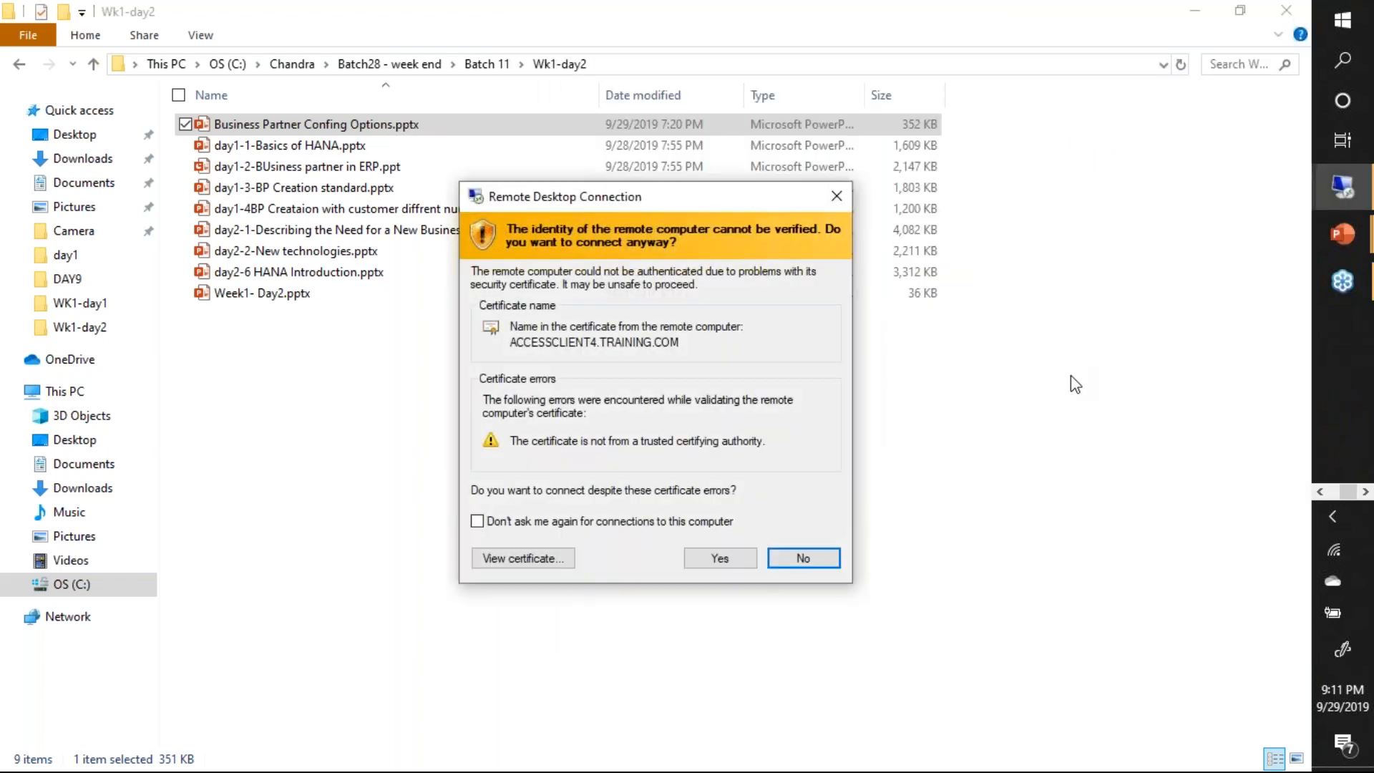
{"action": "left_click", "coordinate": [717, 558]}
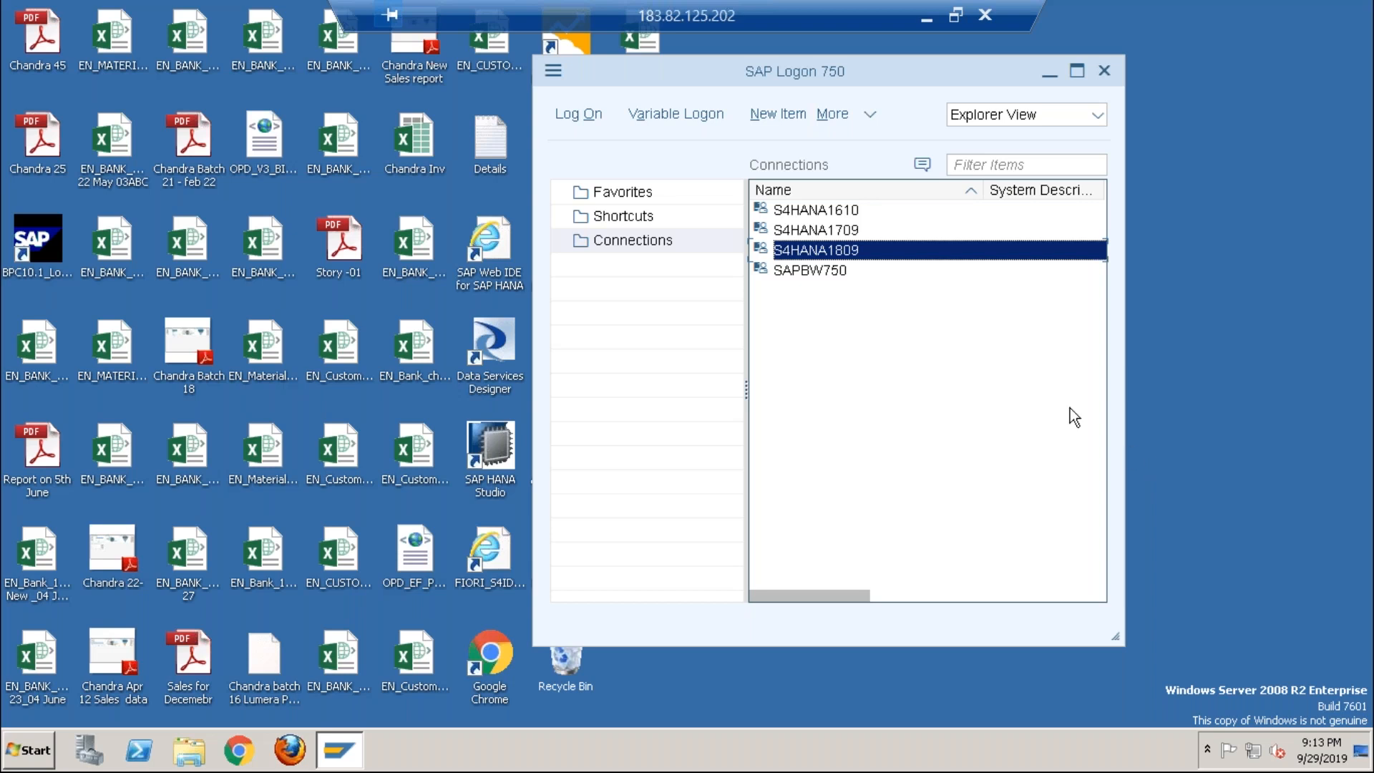
Step: Bring SAP Logon 750 forward and open the S4HANA1709 system's logon screen for client 800
{"action": "left_click_drag", "start_coordinate": [839, 40], "coordinate": [1371, 101]}
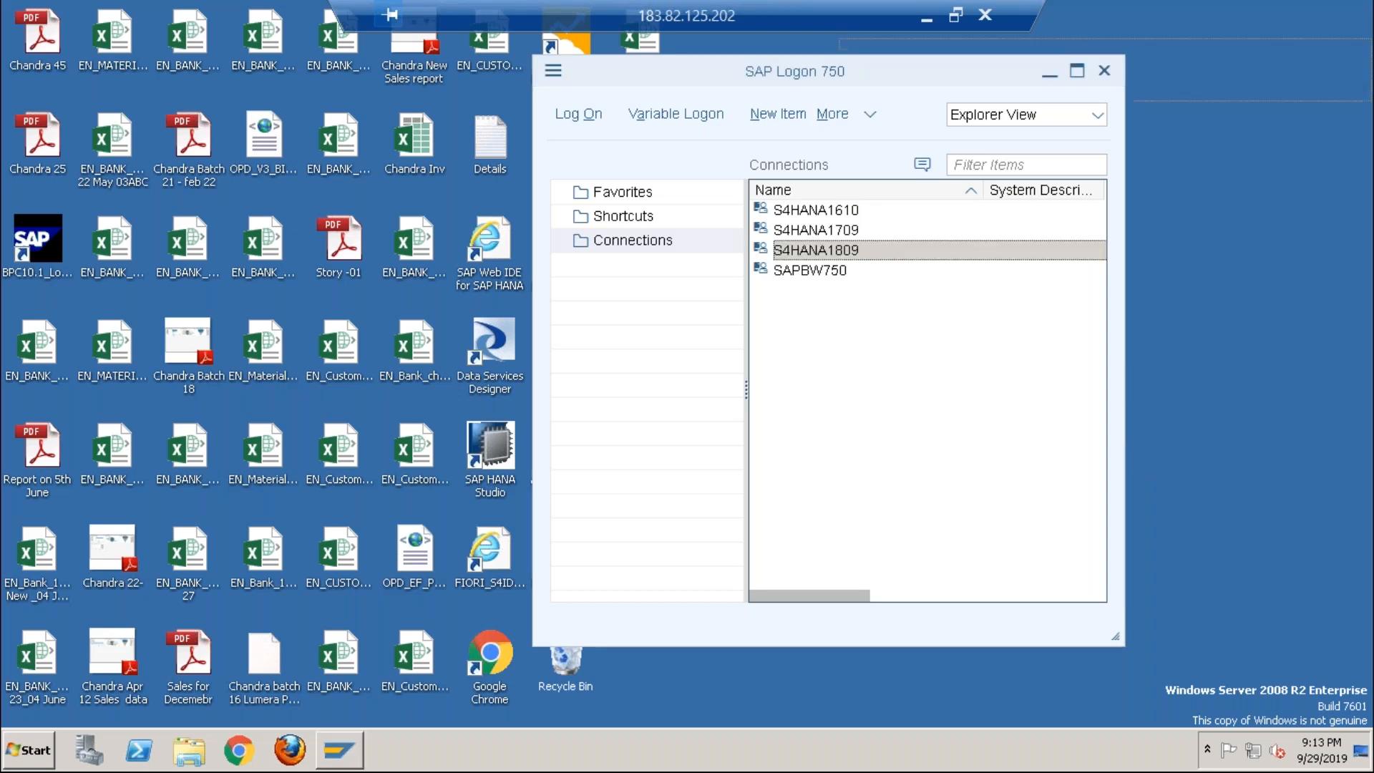
{"action": "left_click", "coordinate": [1058, 427]}
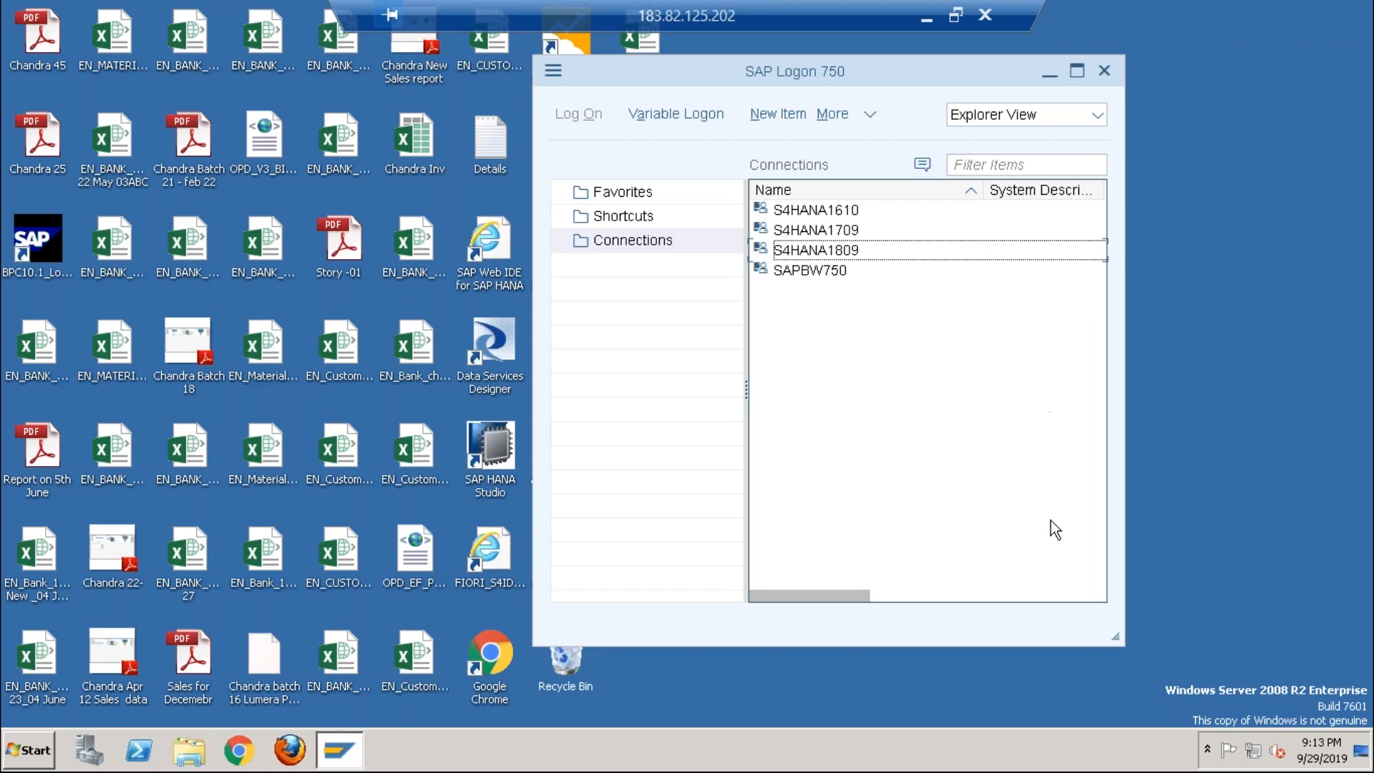
{"action": "key", "text": "alt+space"}
{"action": "key", "text": "Escape"}
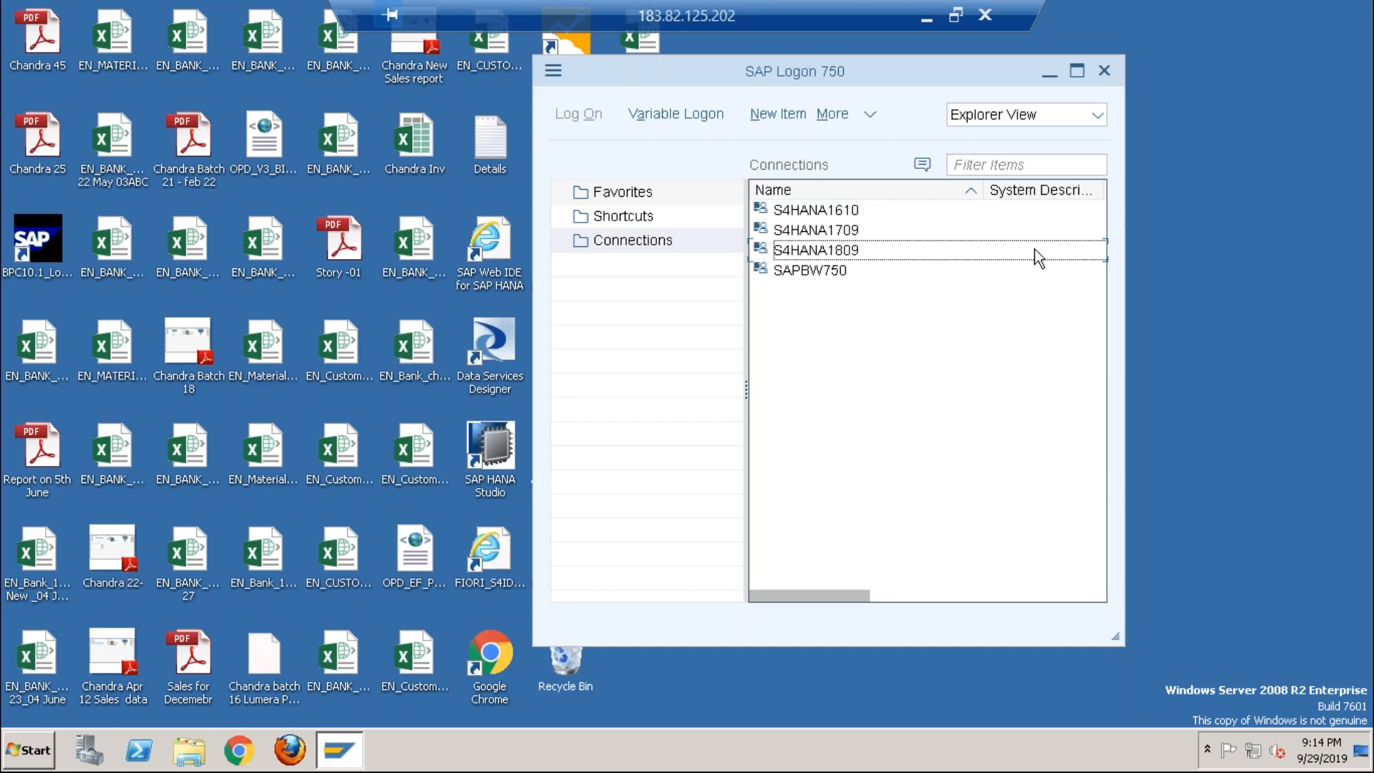
{"action": "double_click", "coordinate": [1036, 229]}
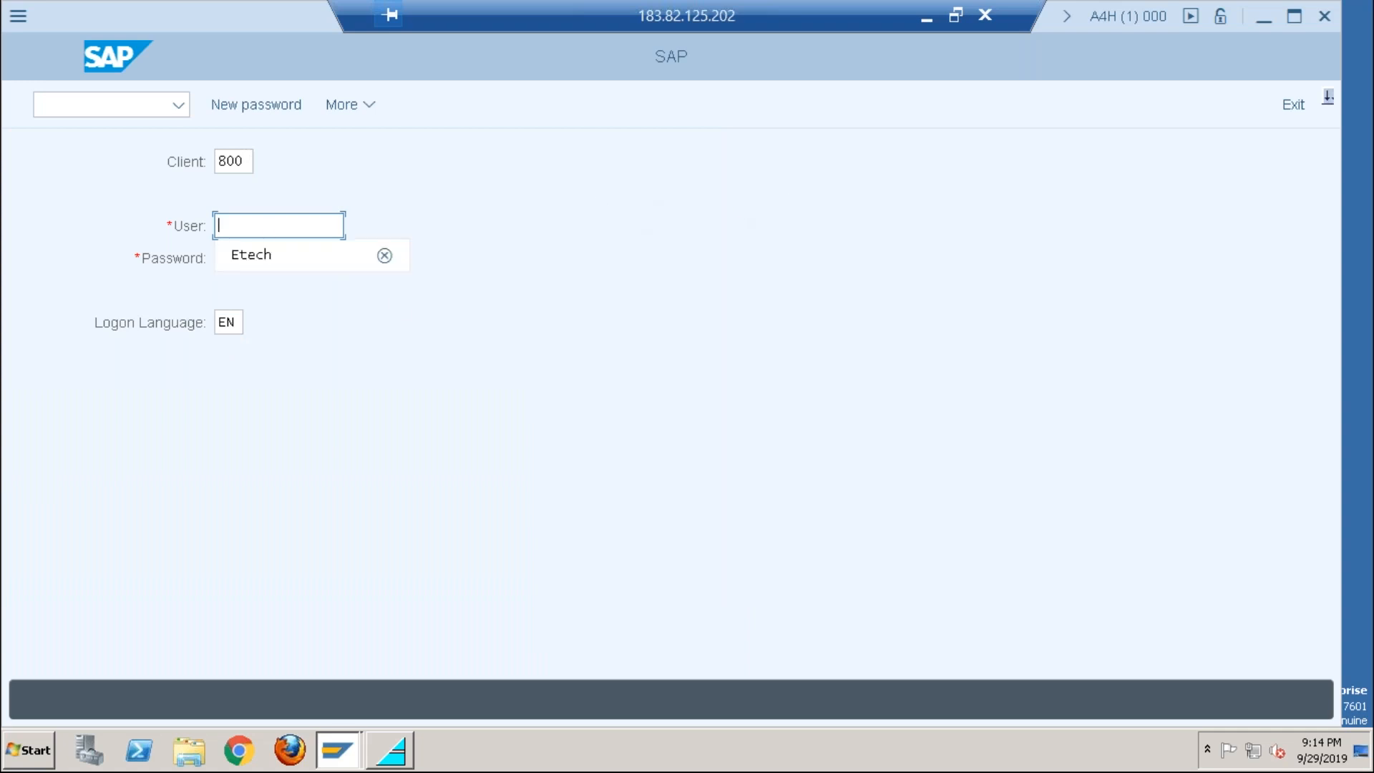
Step: Log on to A4H client 800 with the saved user and the password, retrying after the failed attempt
{"action": "left_click", "coordinate": [261, 255]}
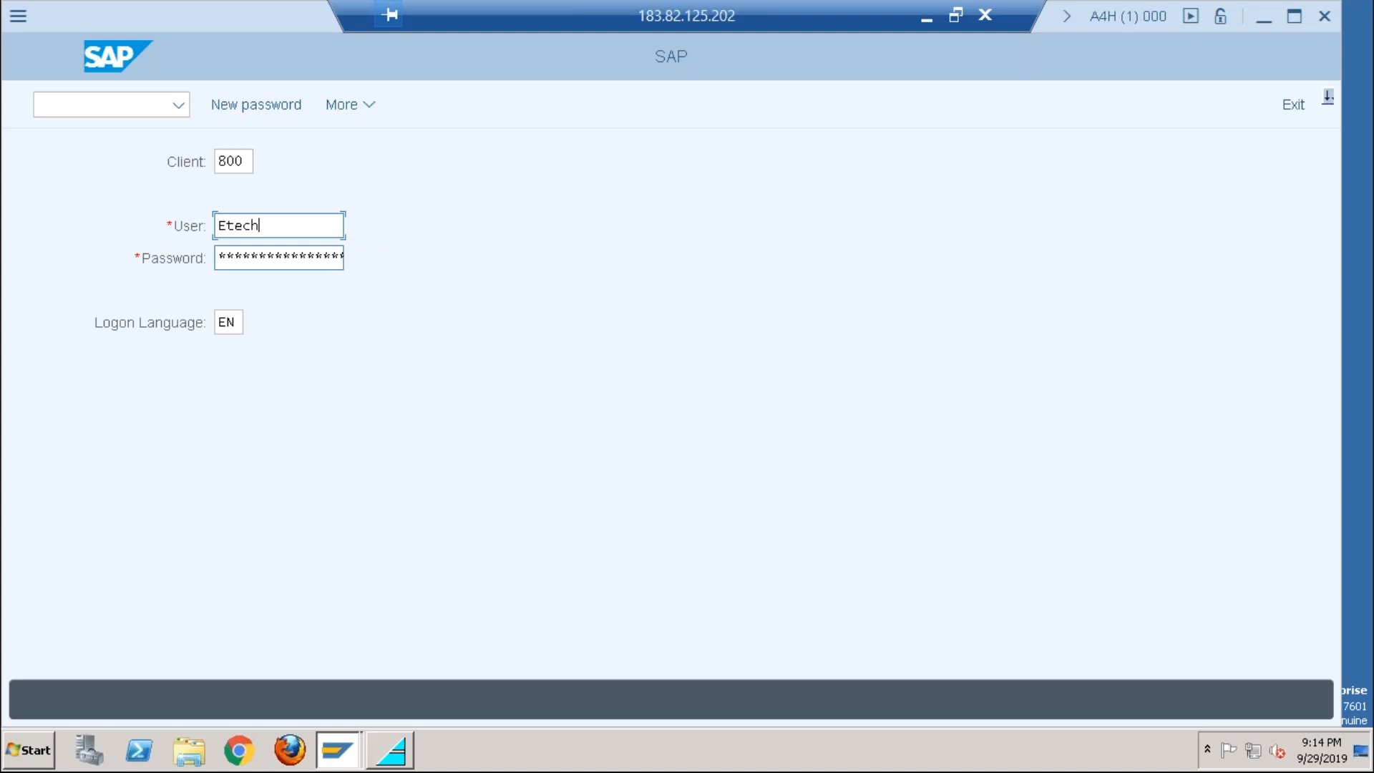
{"action": "left_click", "coordinate": [219, 257]}
{"action": "key", "text": "Return"}
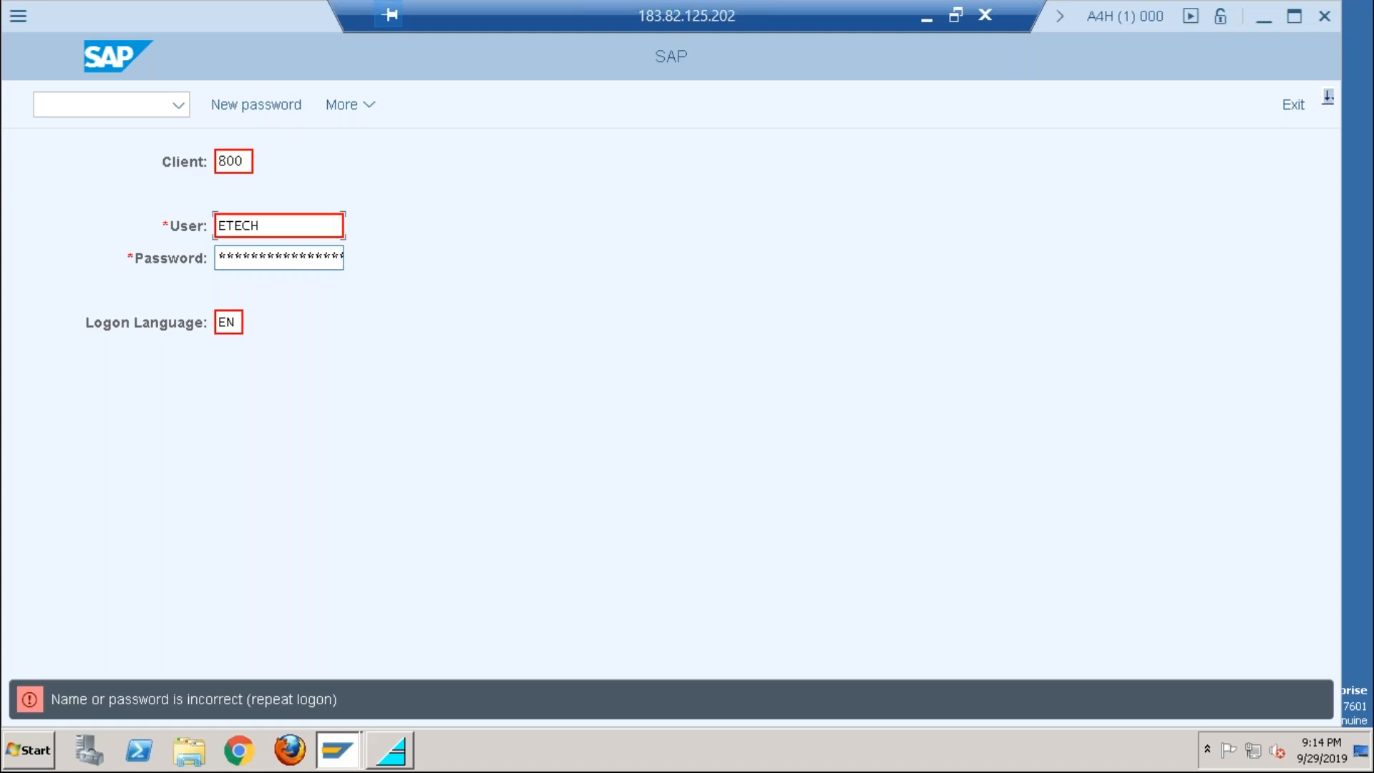
{"action": "left_click", "coordinate": [219, 257]}
{"action": "key", "text": "Return"}
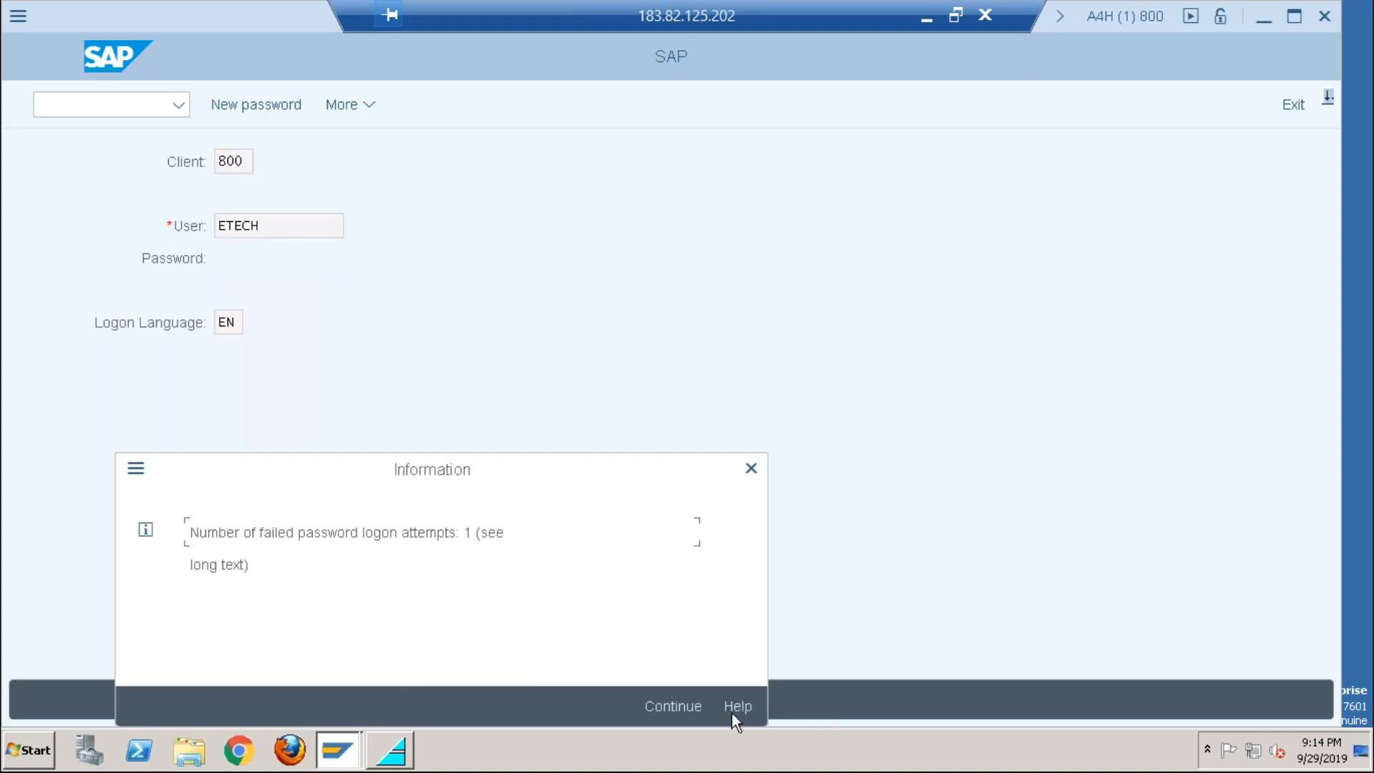
{"action": "left_click", "coordinate": [701, 710]}
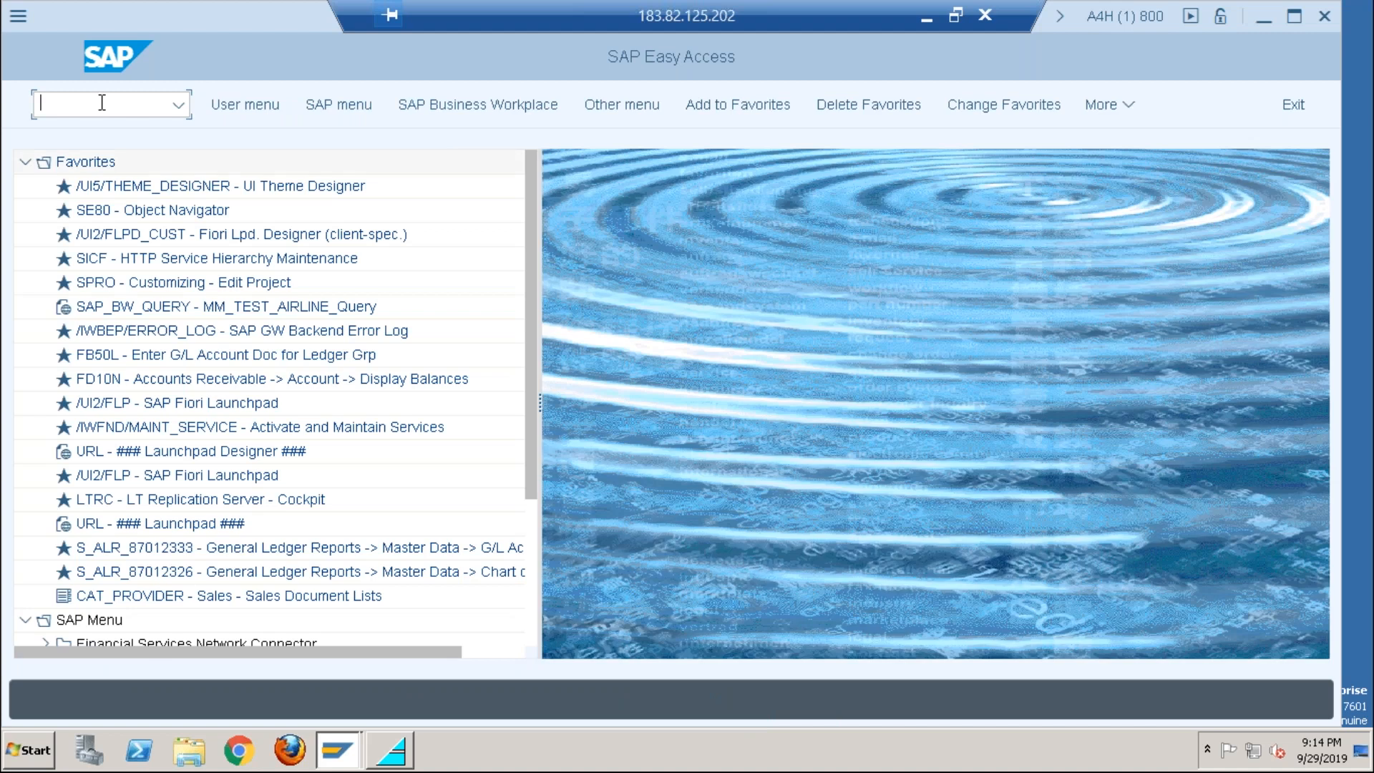
Step: Start a new Person business partner via /obp and browse the available Grouping values without choosing one
{"action": "type", "text": "/obp"}
{"action": "key", "text": "Return"}
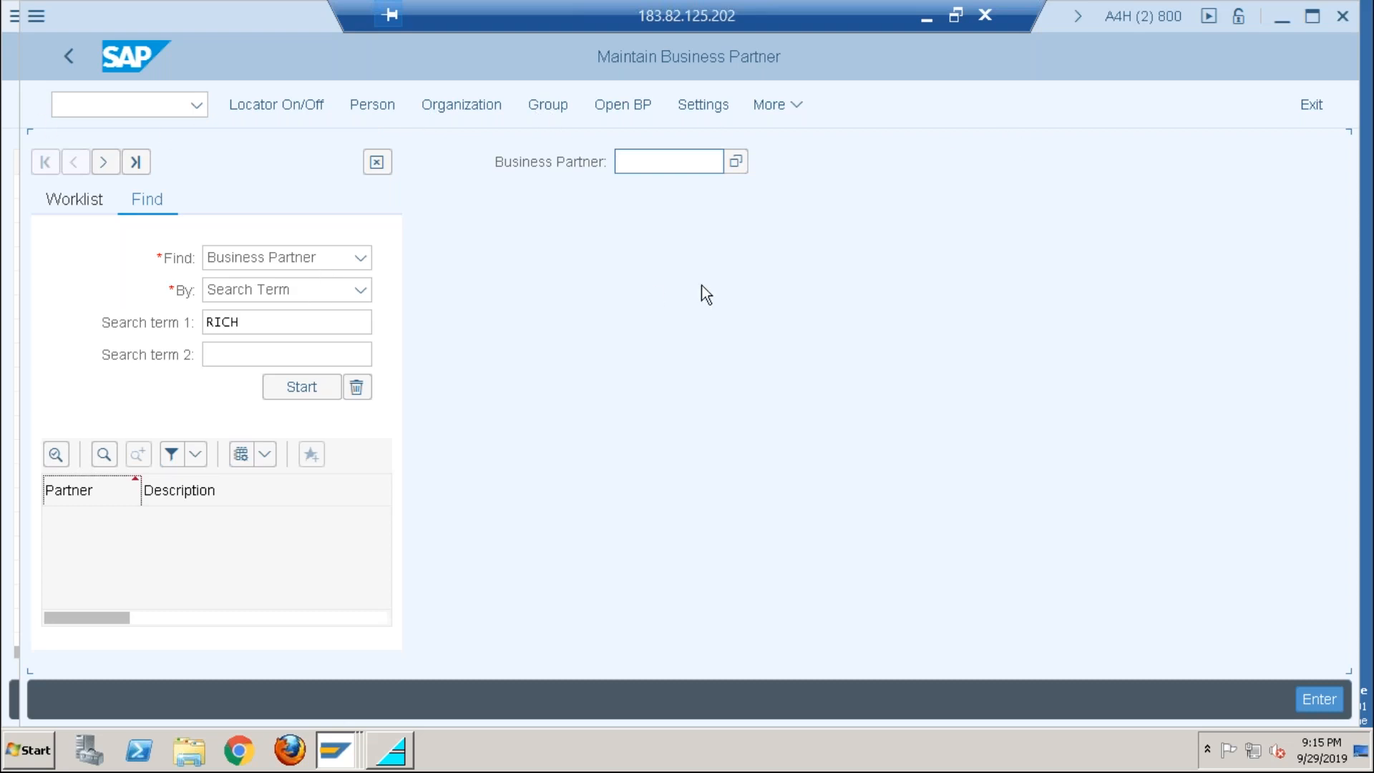
{"action": "left_click", "coordinate": [365, 105]}
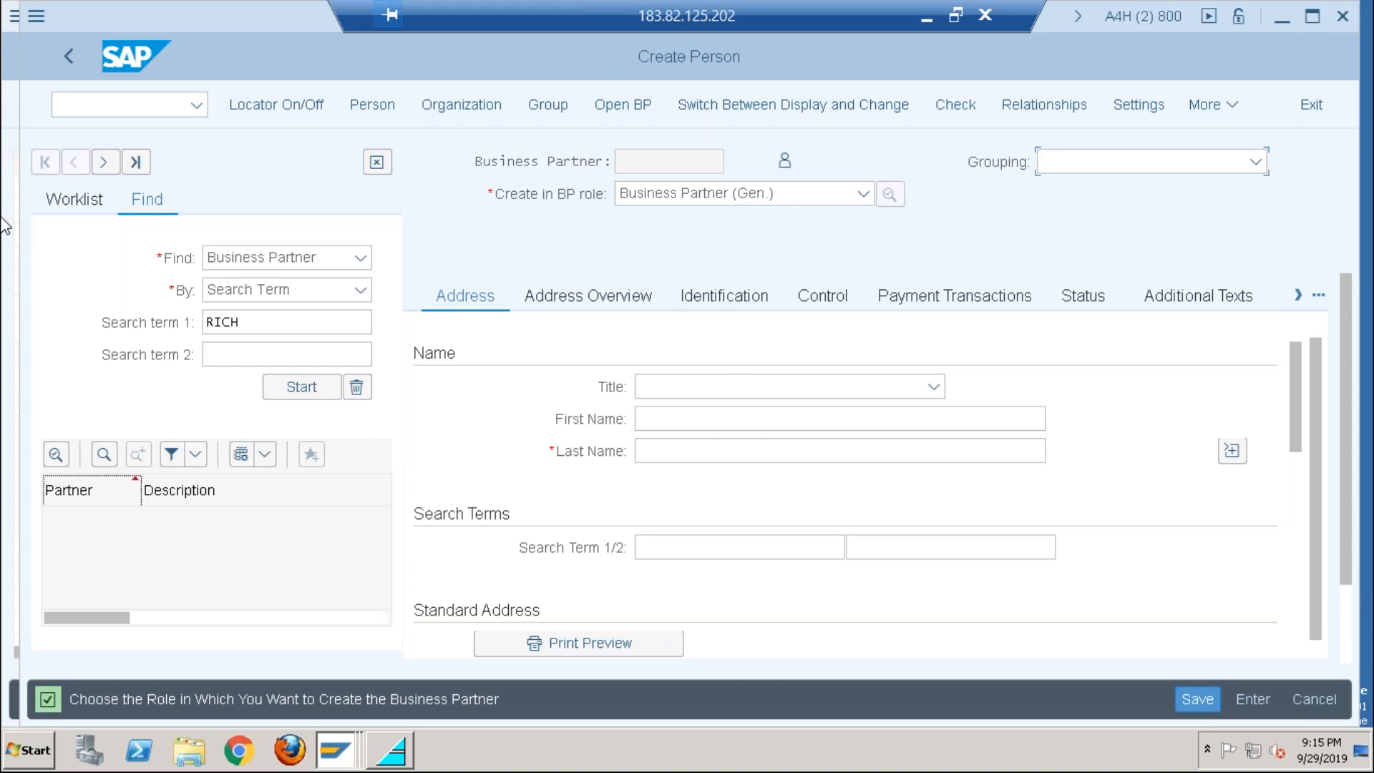
{"action": "left_click", "coordinate": [1212, 167]}
{"action": "left_click", "coordinate": [1256, 162]}
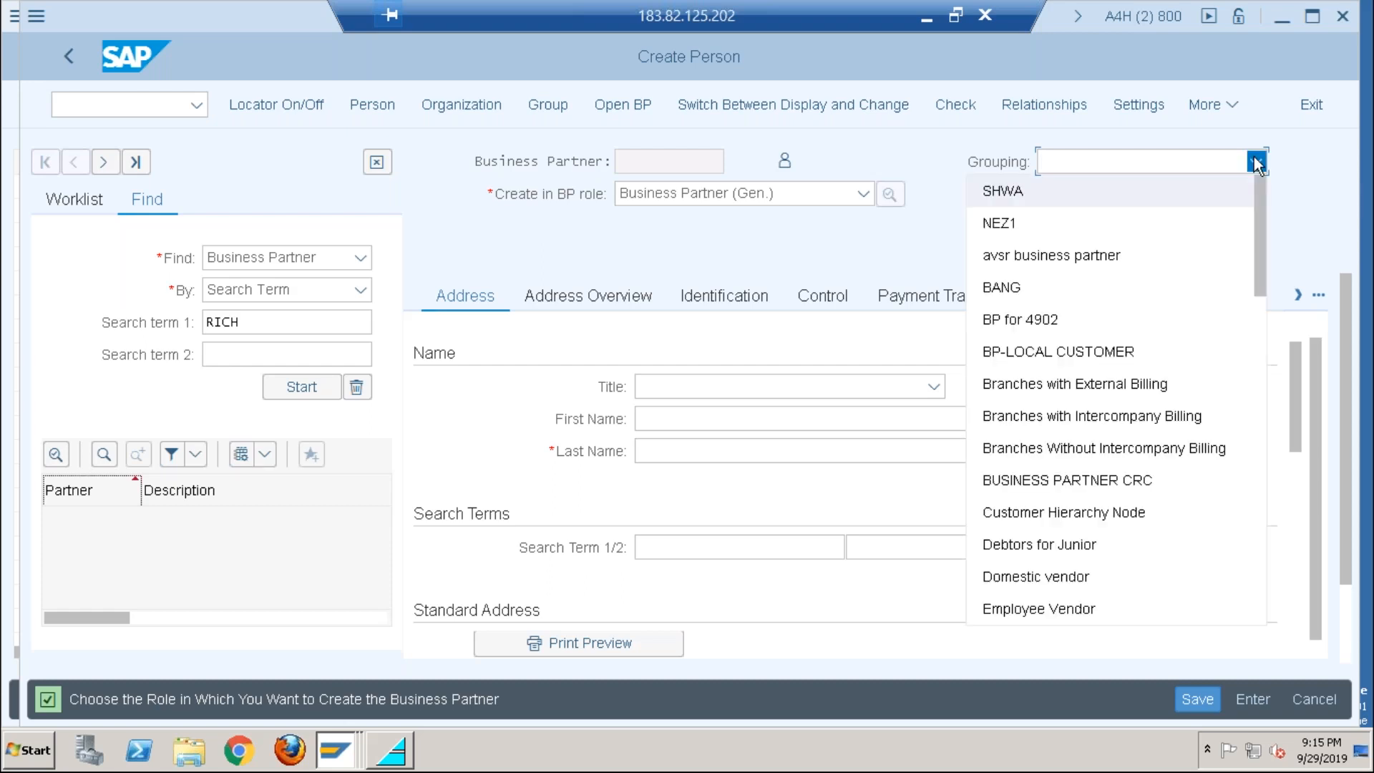
{"action": "left_click", "coordinate": [1265, 320]}
{"action": "mouse_move", "coordinate": [1261, 306]}
{"action": "left_mouse_down"}
{"action": "mouse_move", "coordinate": [1258, 179]}
{"action": "mouse_move", "coordinate": [1261, 309]}
{"action": "left_mouse_up"}
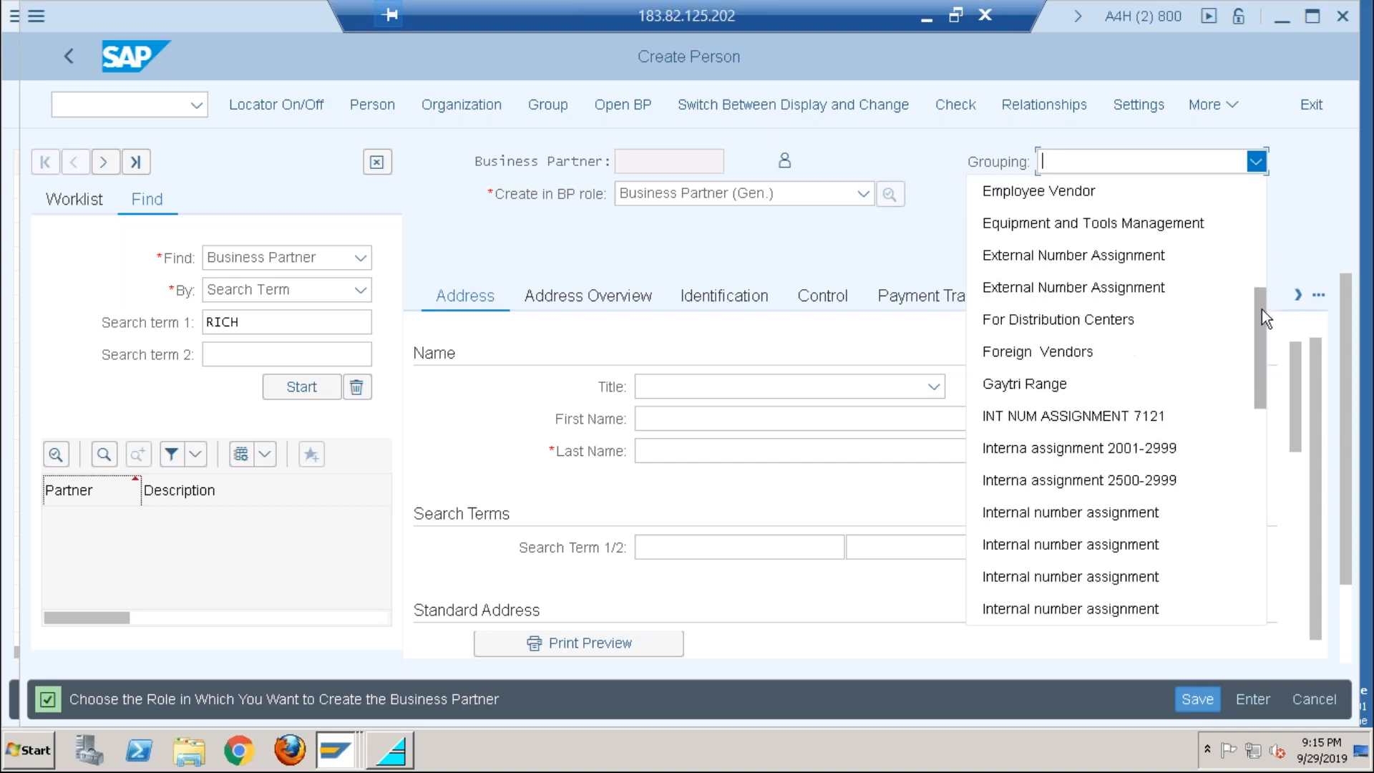
{"action": "left_click", "coordinate": [1306, 197]}
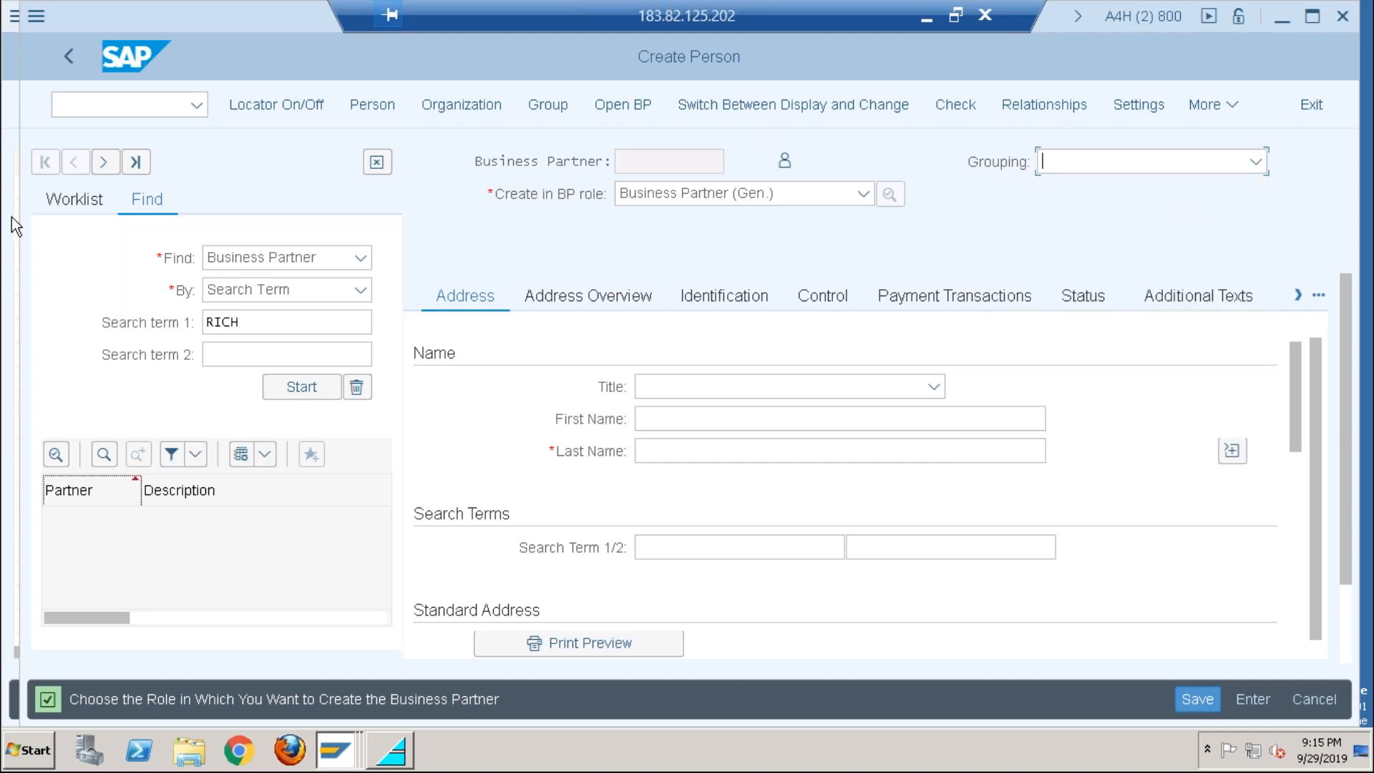
Step: Launch the customizing transaction SPRO from the command field
{"action": "left_click", "coordinate": [109, 105]}
{"action": "type", "text": "/ospro"}
{"action": "key", "text": "Return"}
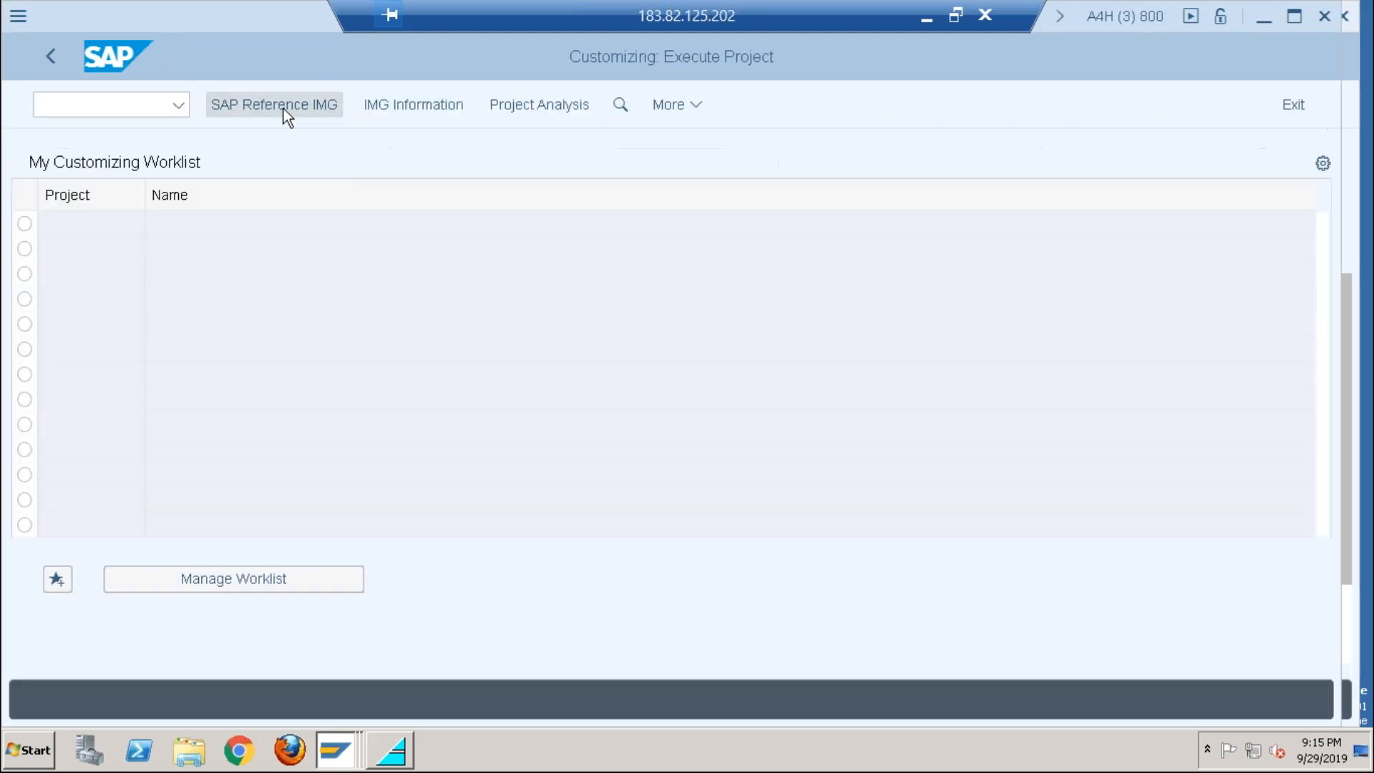
Step: Open the SAP Reference IMG and expand Cross-Application Components, scrolling to its later entries
{"action": "left_click", "coordinate": [283, 107]}
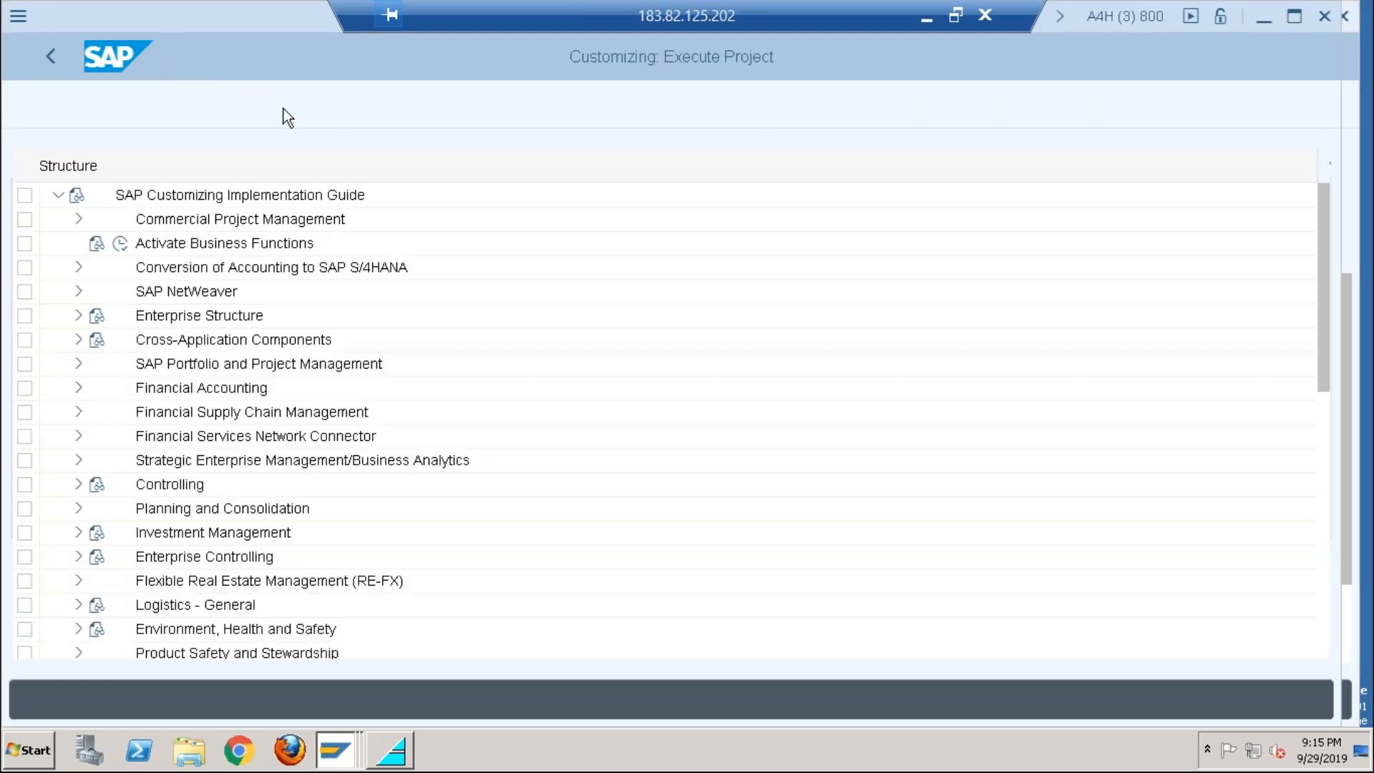
{"action": "left_click", "coordinate": [78, 341]}
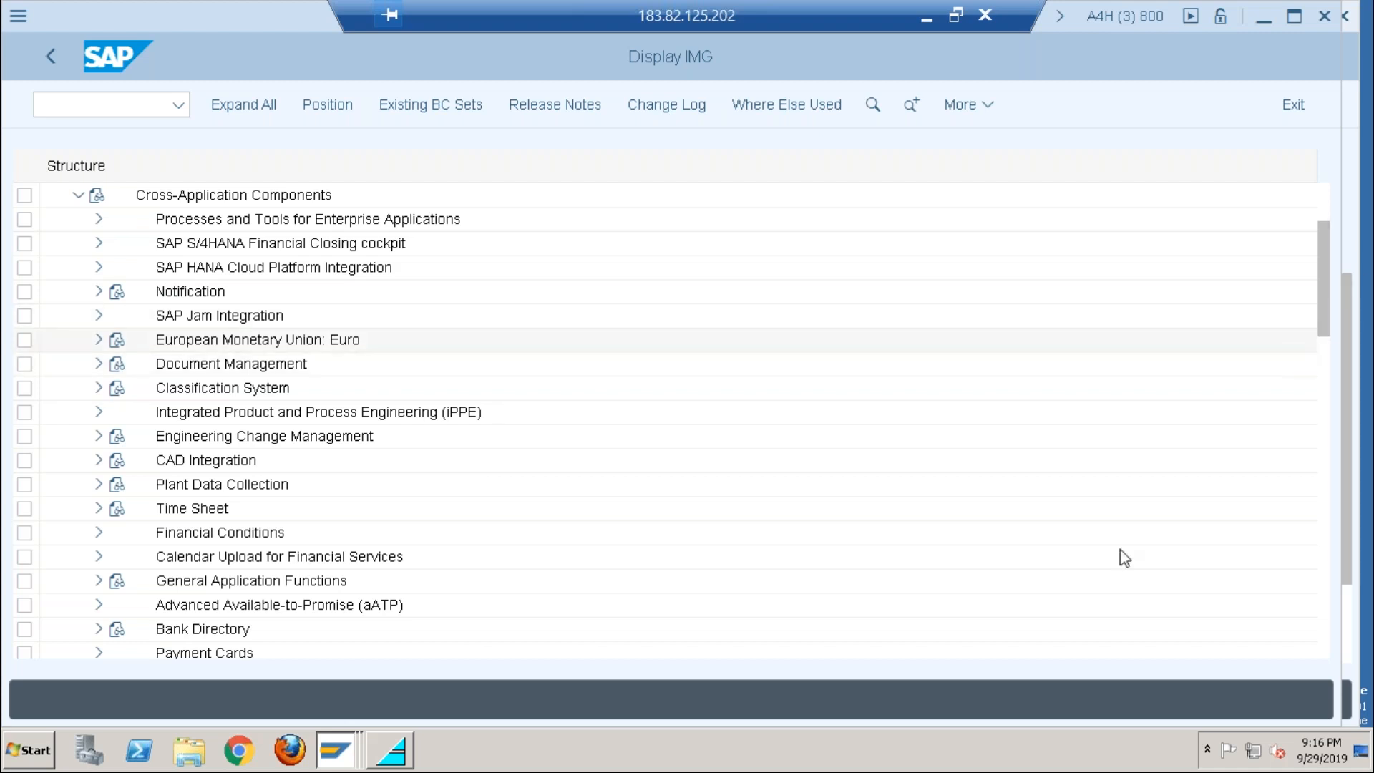
{"action": "key", "text": "Page_Up"}
{"action": "key", "text": "Page_Down"}
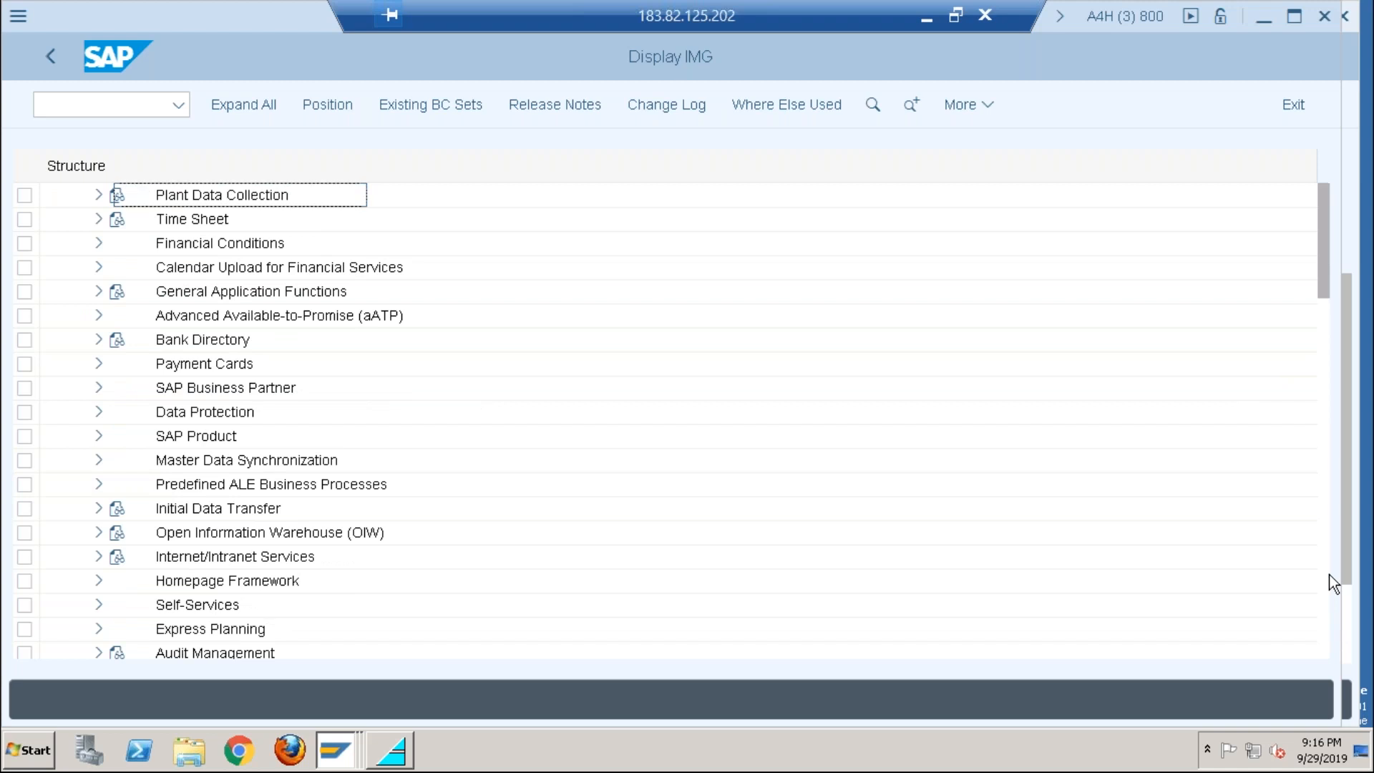
{"action": "key", "text": "Page_Up"}
{"action": "key", "text": "Page_Down"}
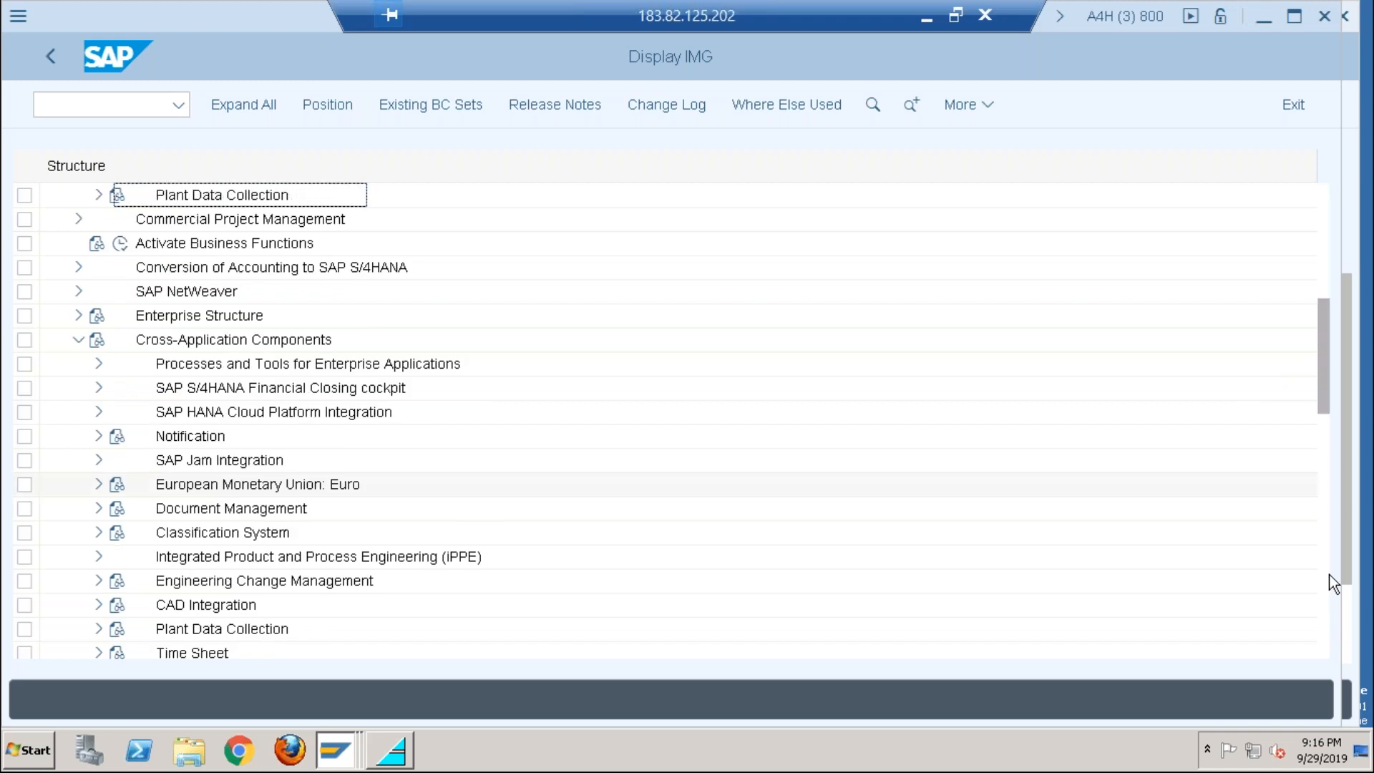
{"action": "left_click", "coordinate": [1321, 252]}
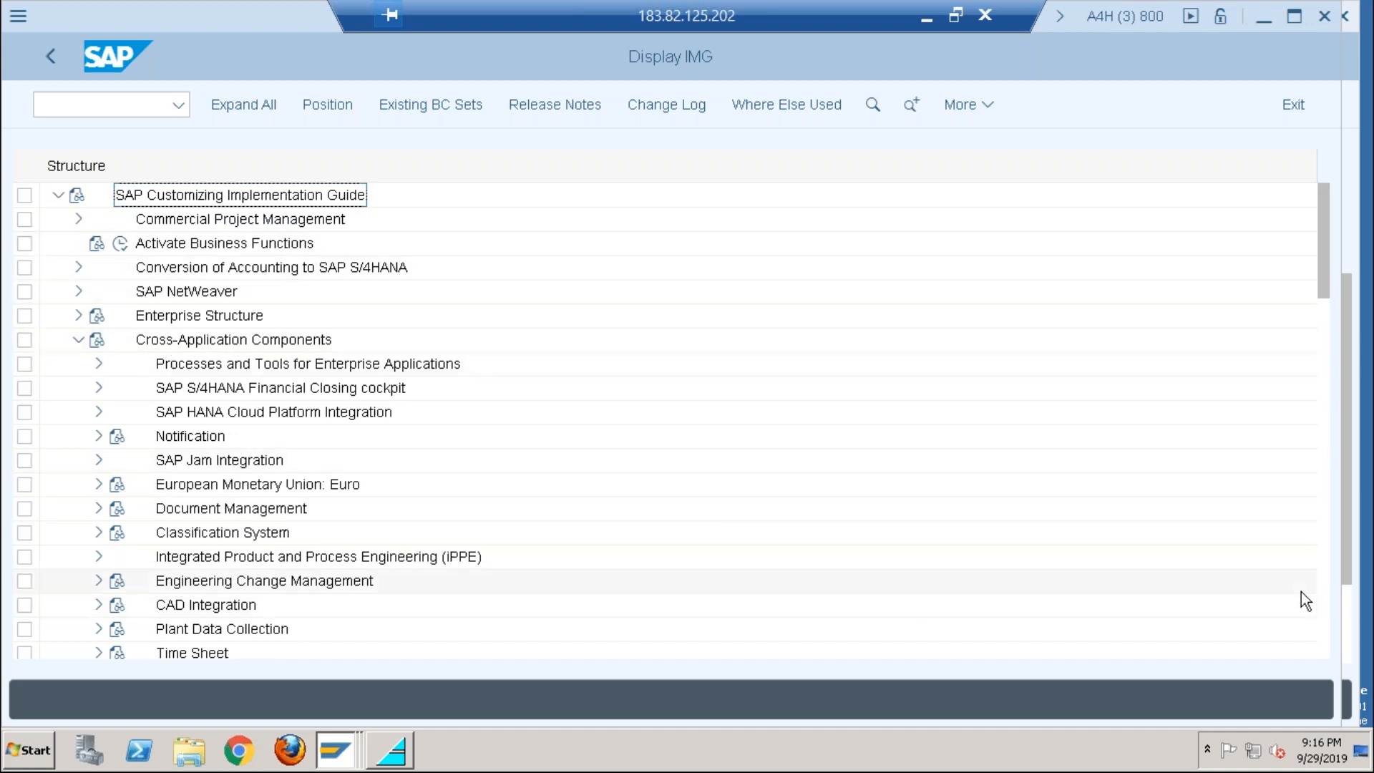
{"action": "left_click", "coordinate": [1325, 590]}
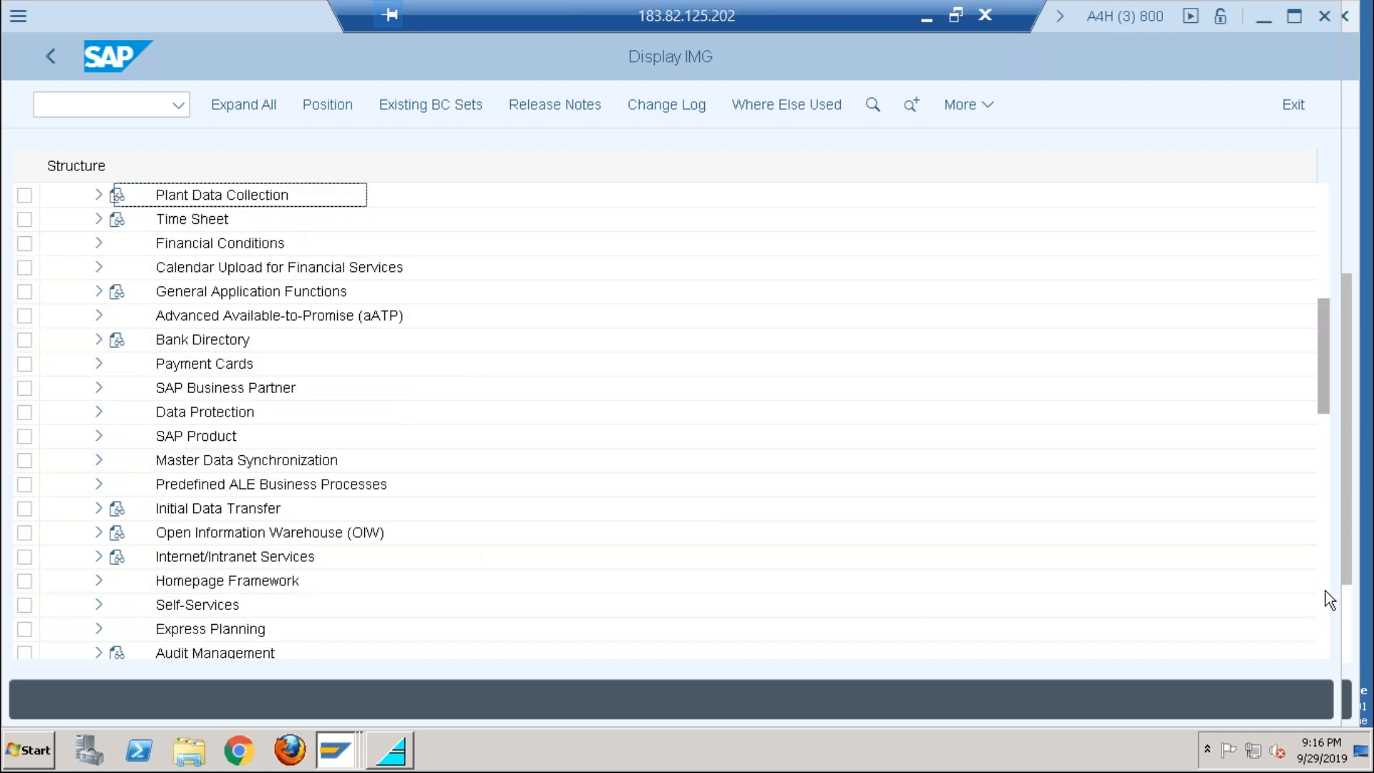
Step: Expand SAP Business Partner > Business Partner > Basic Settings > Number Ranges and Groupings and run Define Number Ranges
{"action": "left_click", "coordinate": [96, 389]}
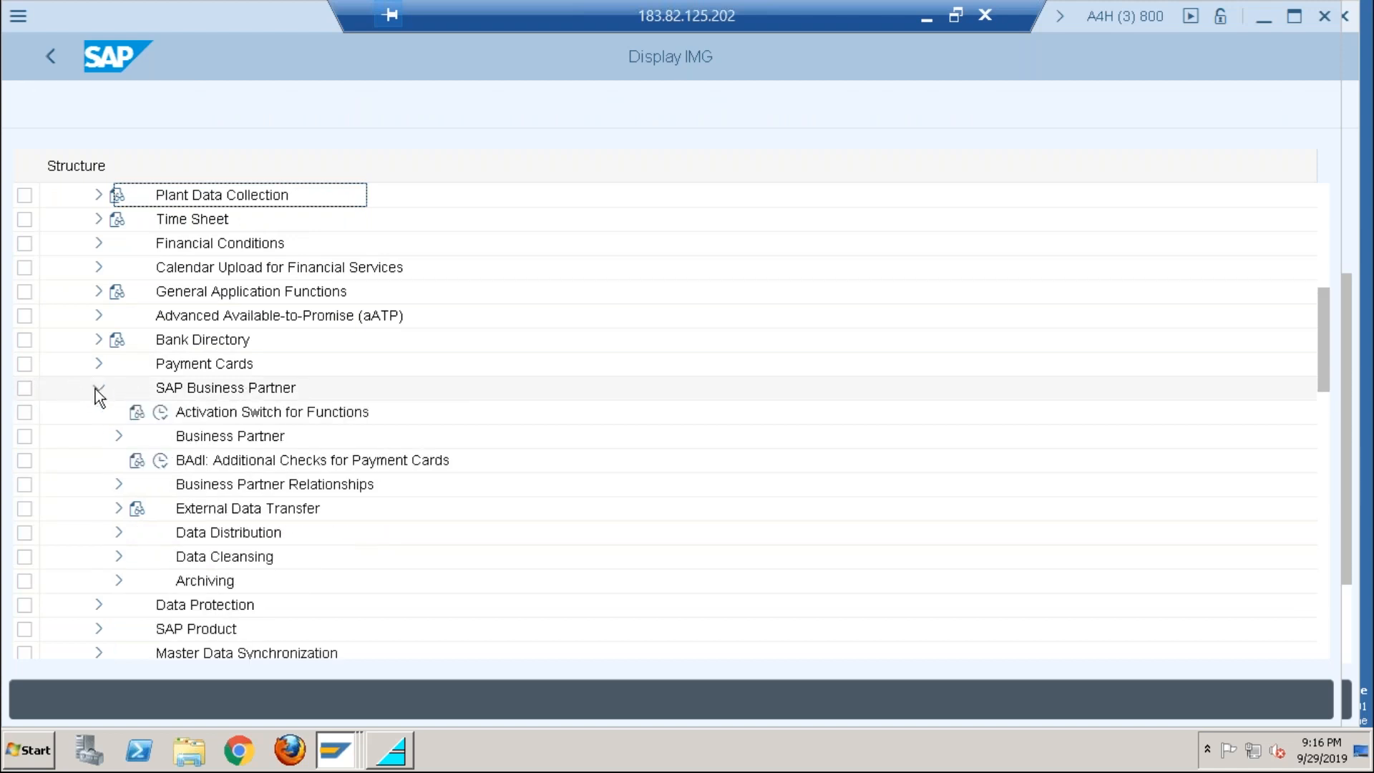
{"action": "left_click", "coordinate": [117, 434]}
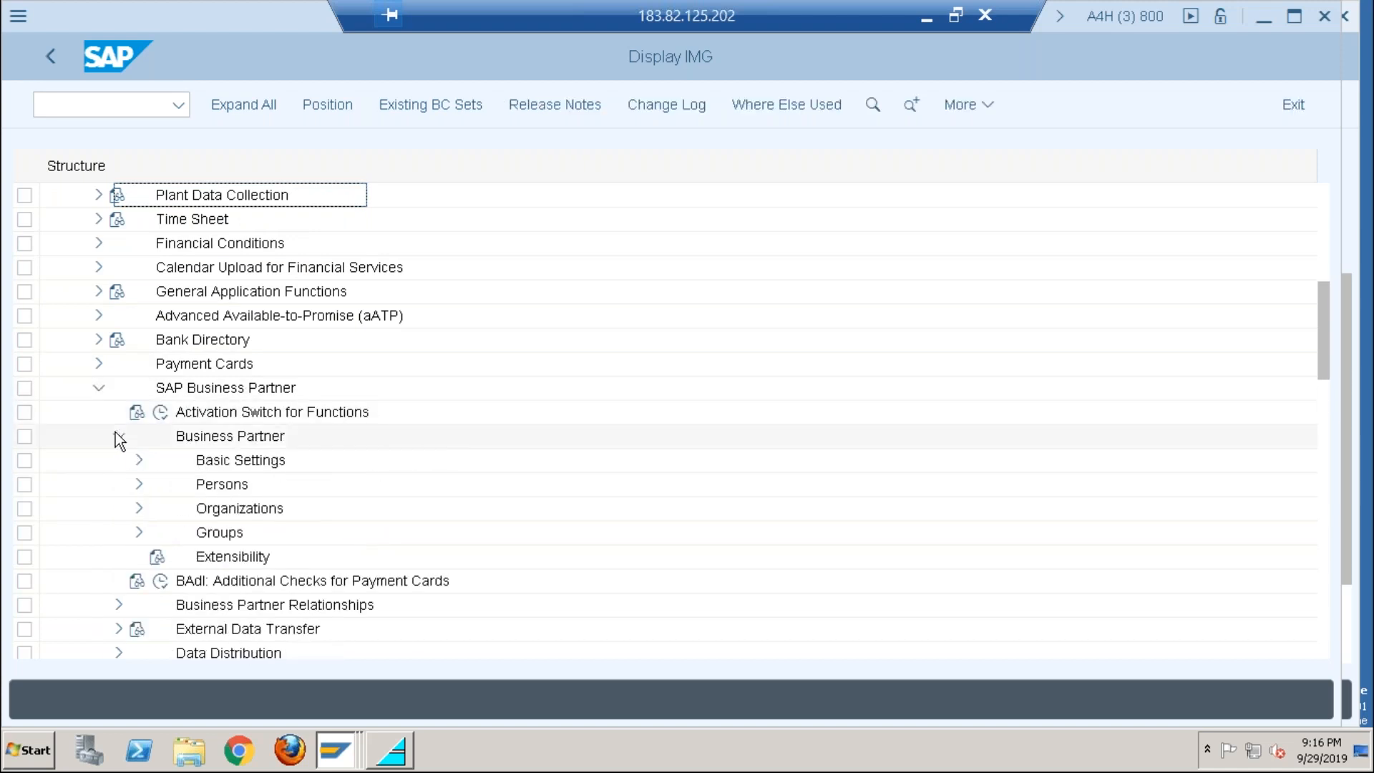
{"action": "left_click", "coordinate": [139, 459]}
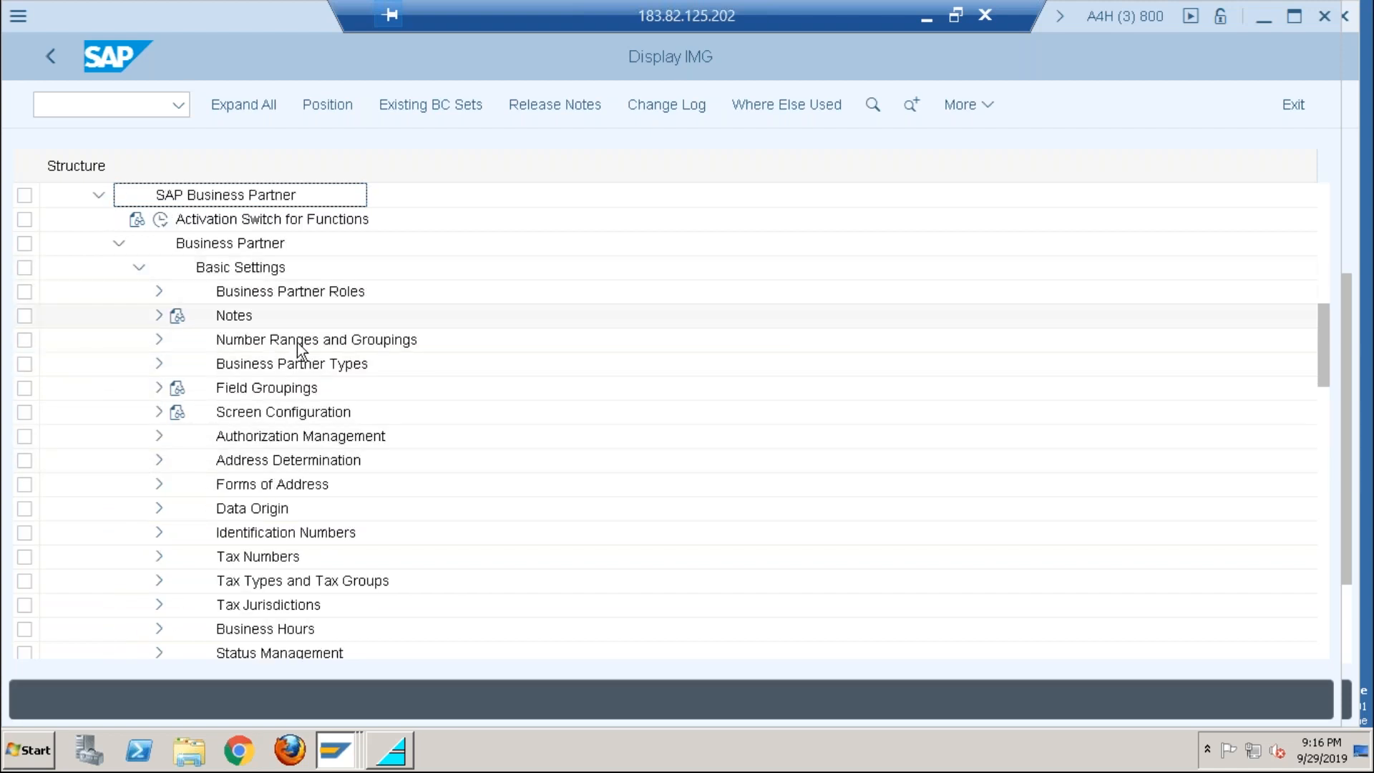
{"action": "left_click", "coordinate": [159, 341]}
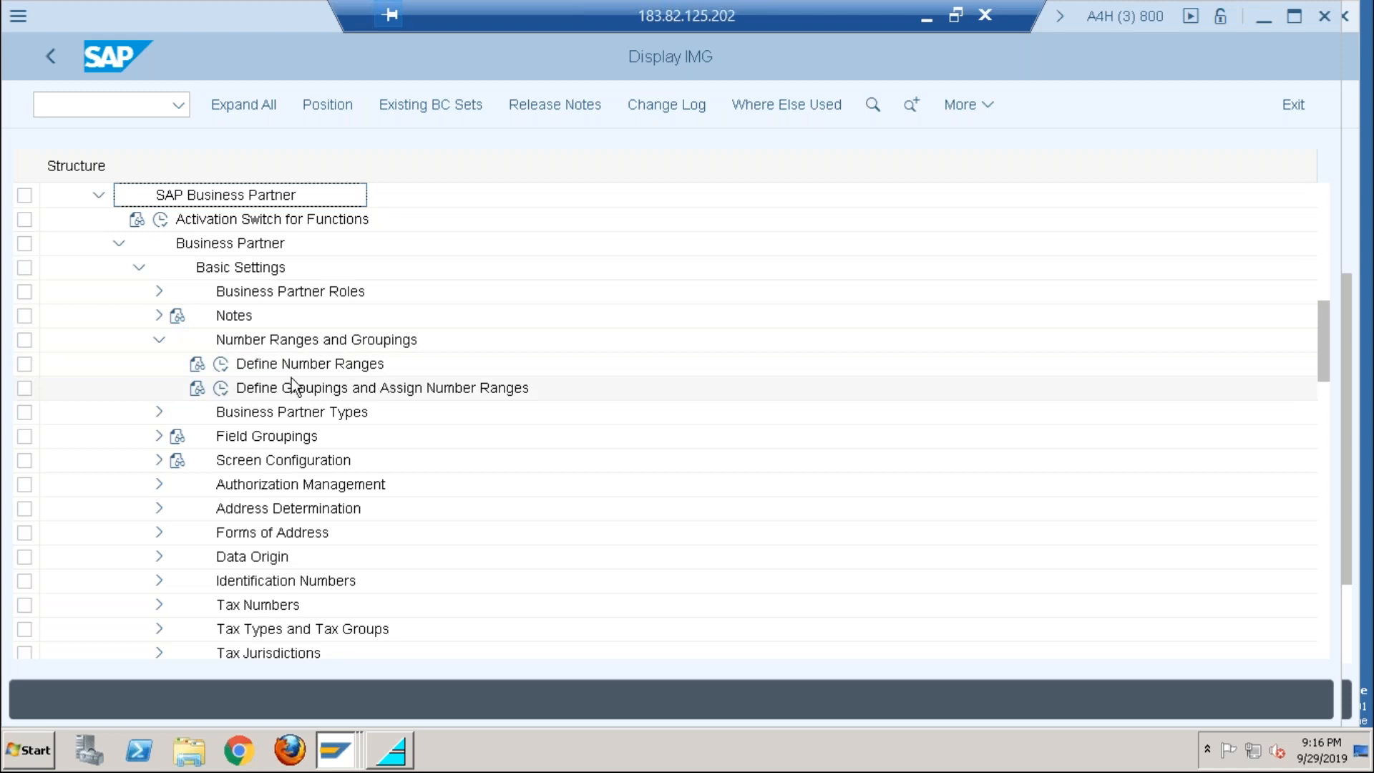
{"action": "left_click", "coordinate": [220, 364]}
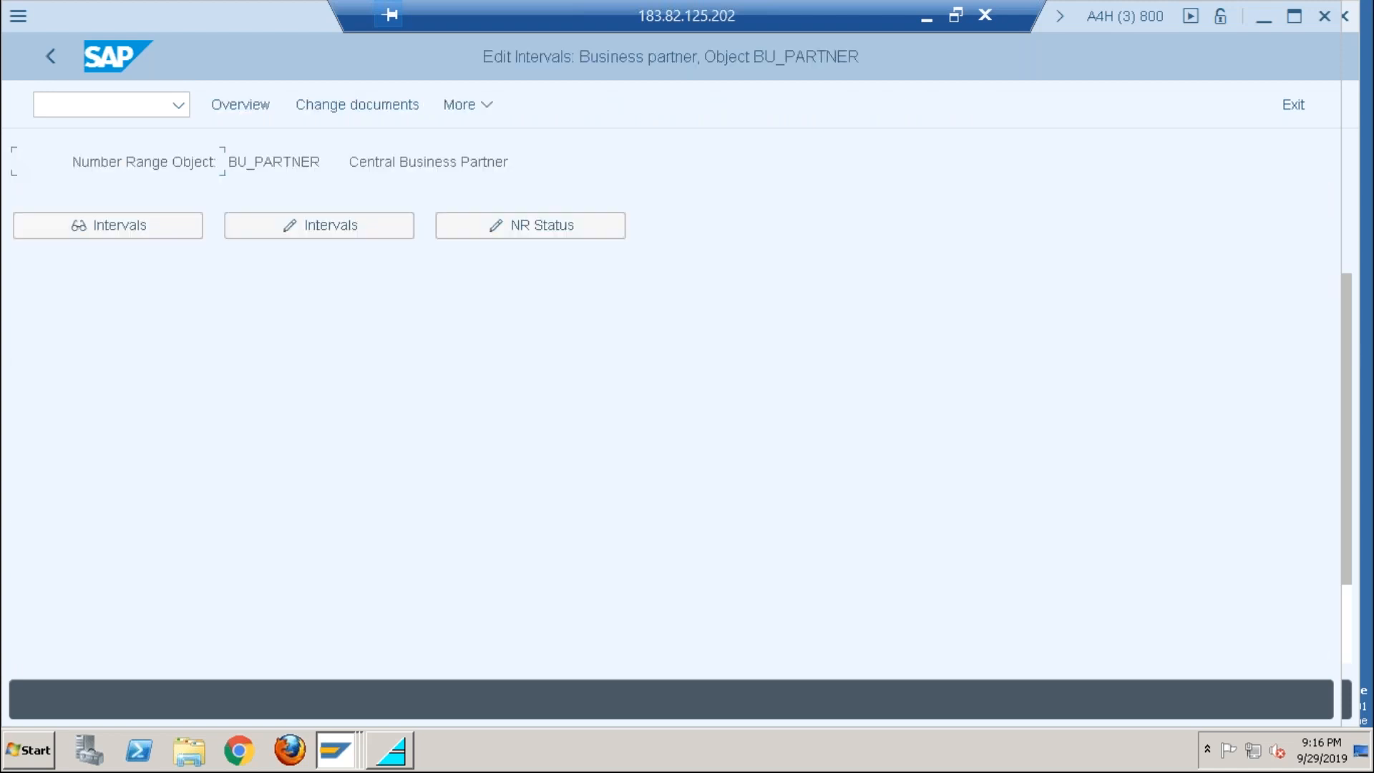
Step: Switch to interval editing and insert a blank line at row Z3 at the end of the list
{"action": "left_click", "coordinate": [302, 228]}
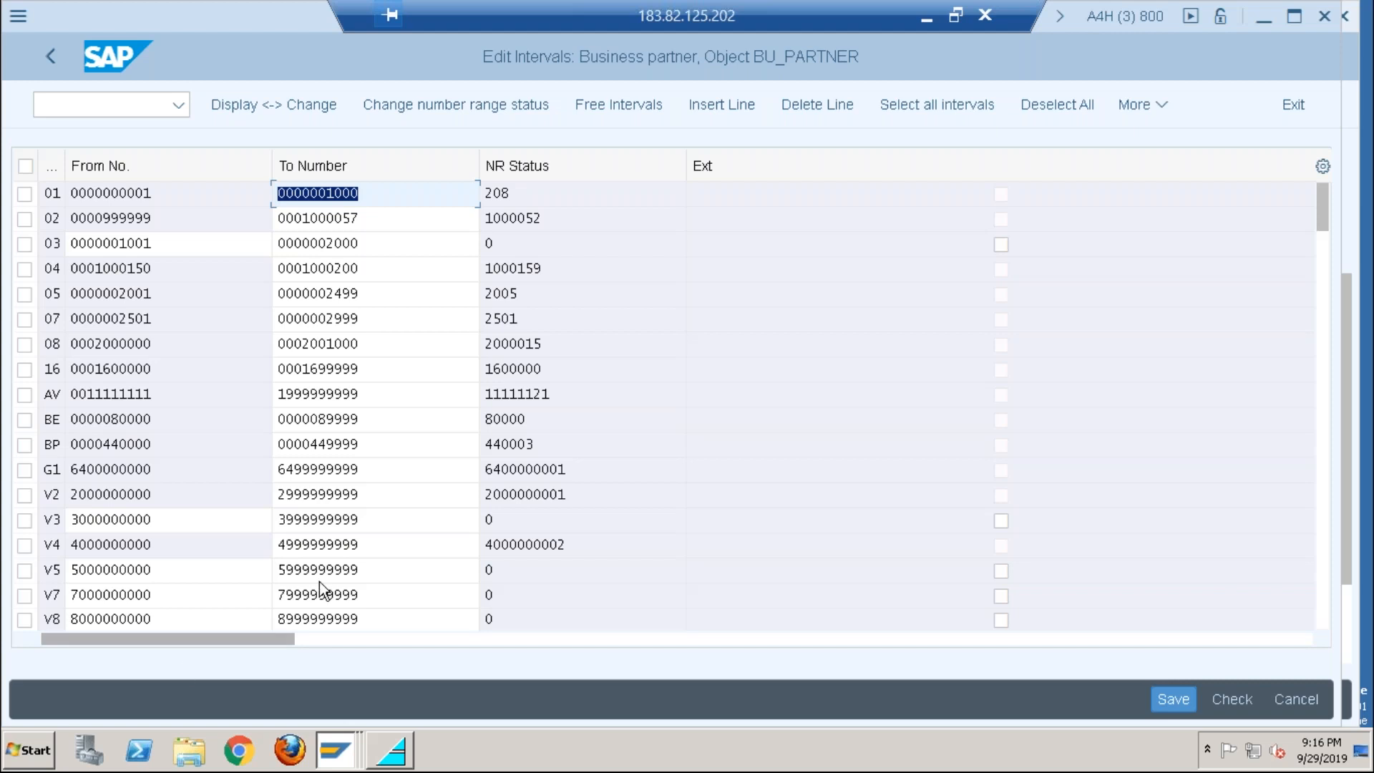
{"action": "left_click", "coordinate": [1325, 593]}
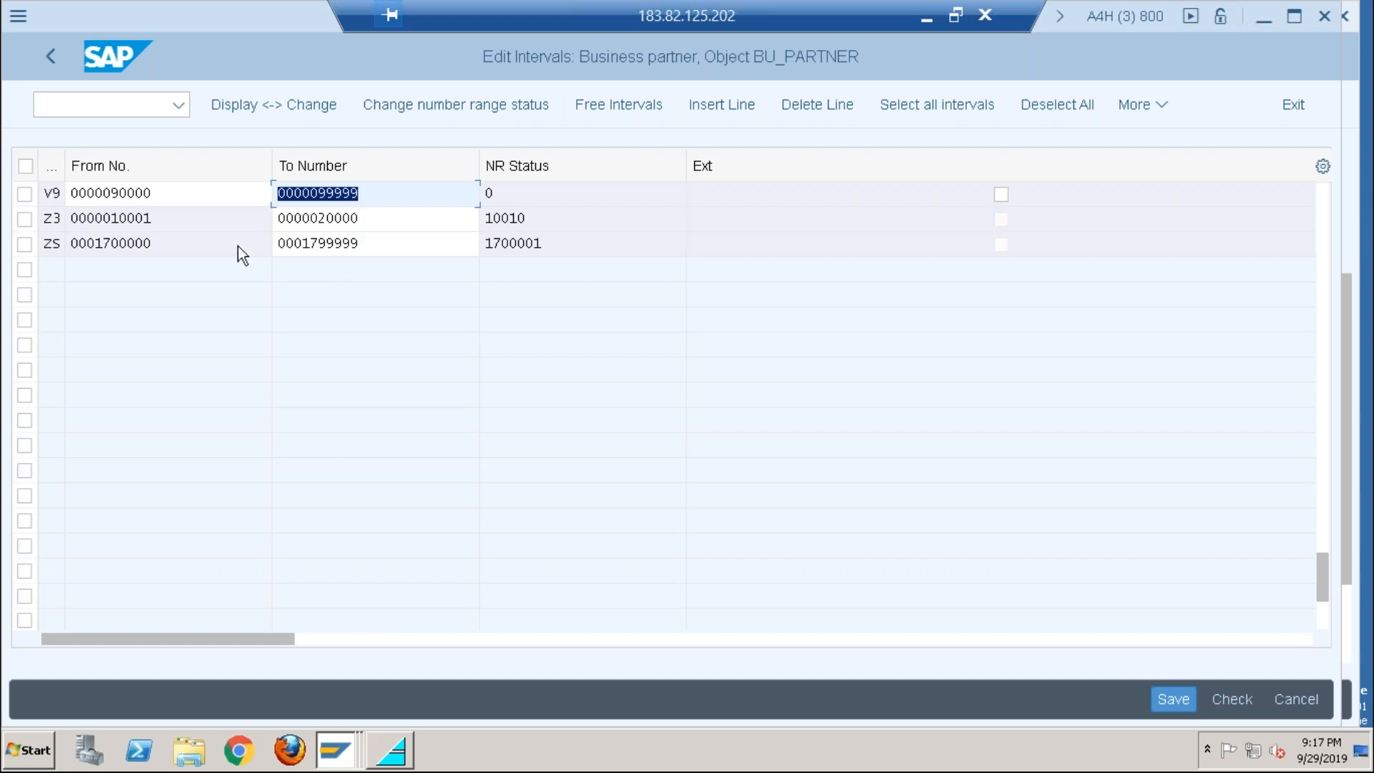
{"action": "left_click", "coordinate": [23, 219]}
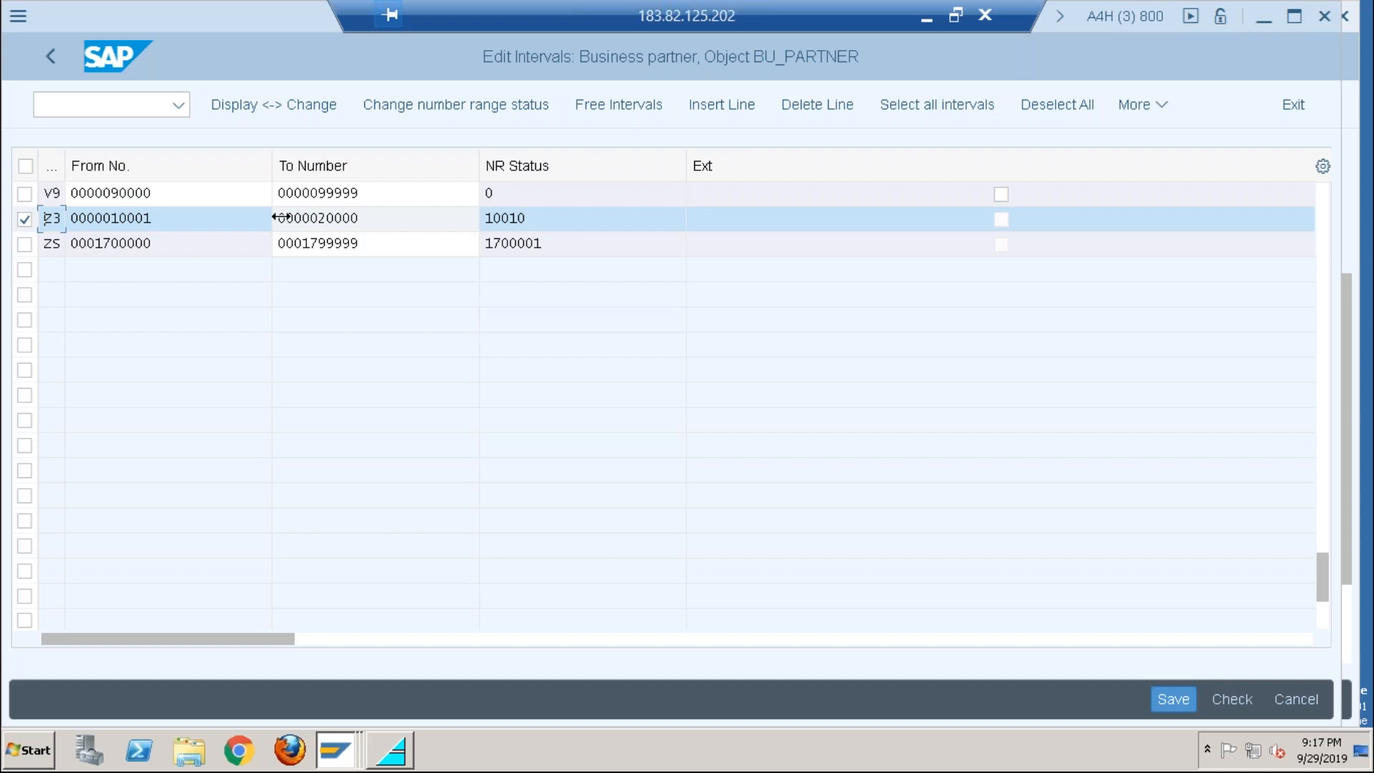
{"action": "left_click", "coordinate": [721, 108]}
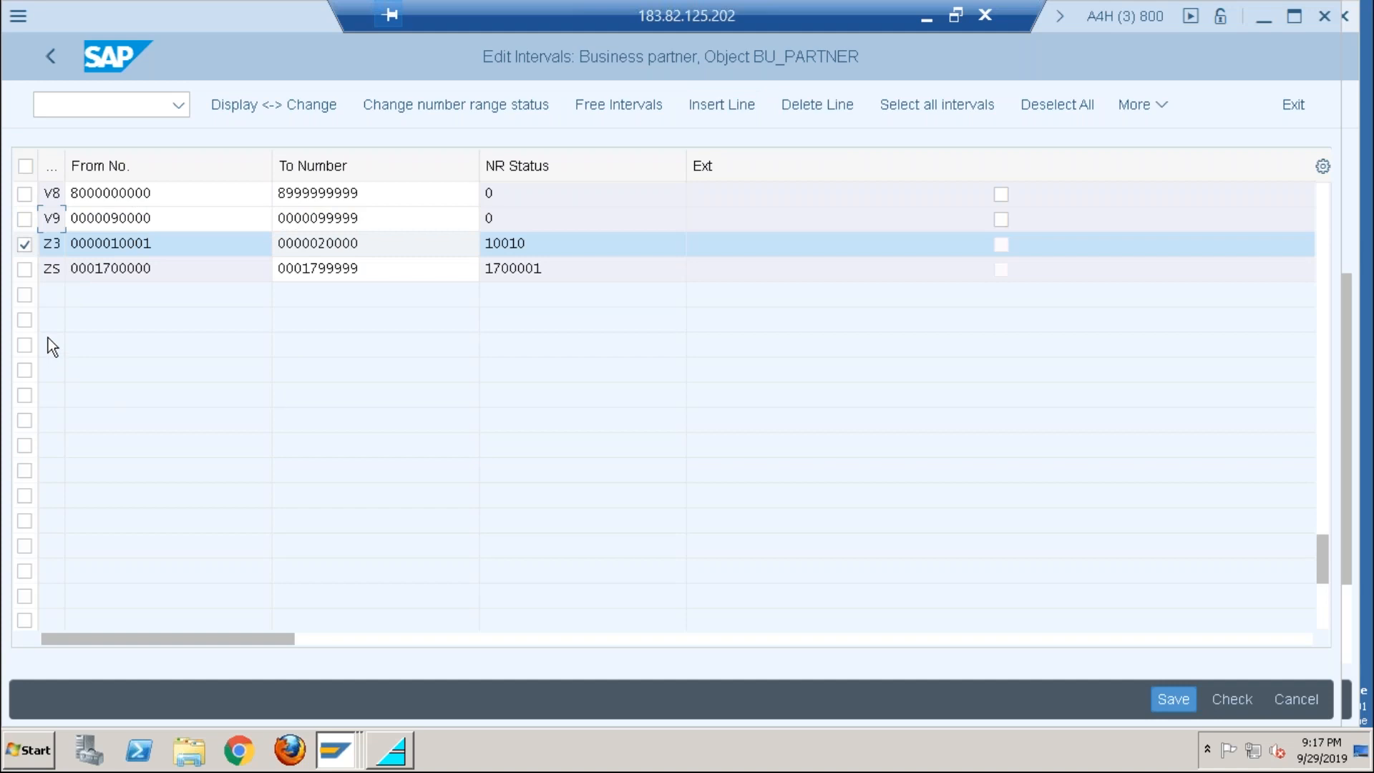
{"action": "left_click", "coordinate": [47, 243]}
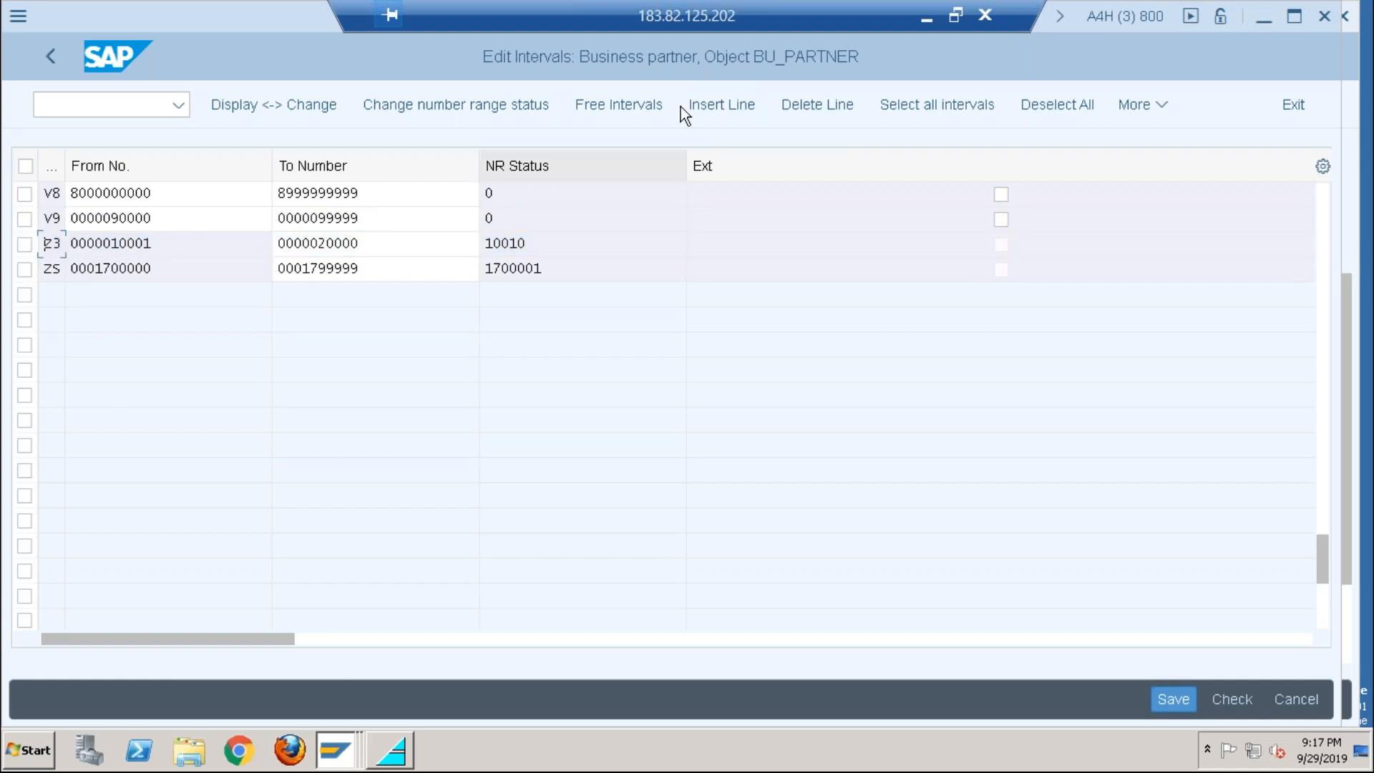
{"action": "left_click", "coordinate": [716, 105]}
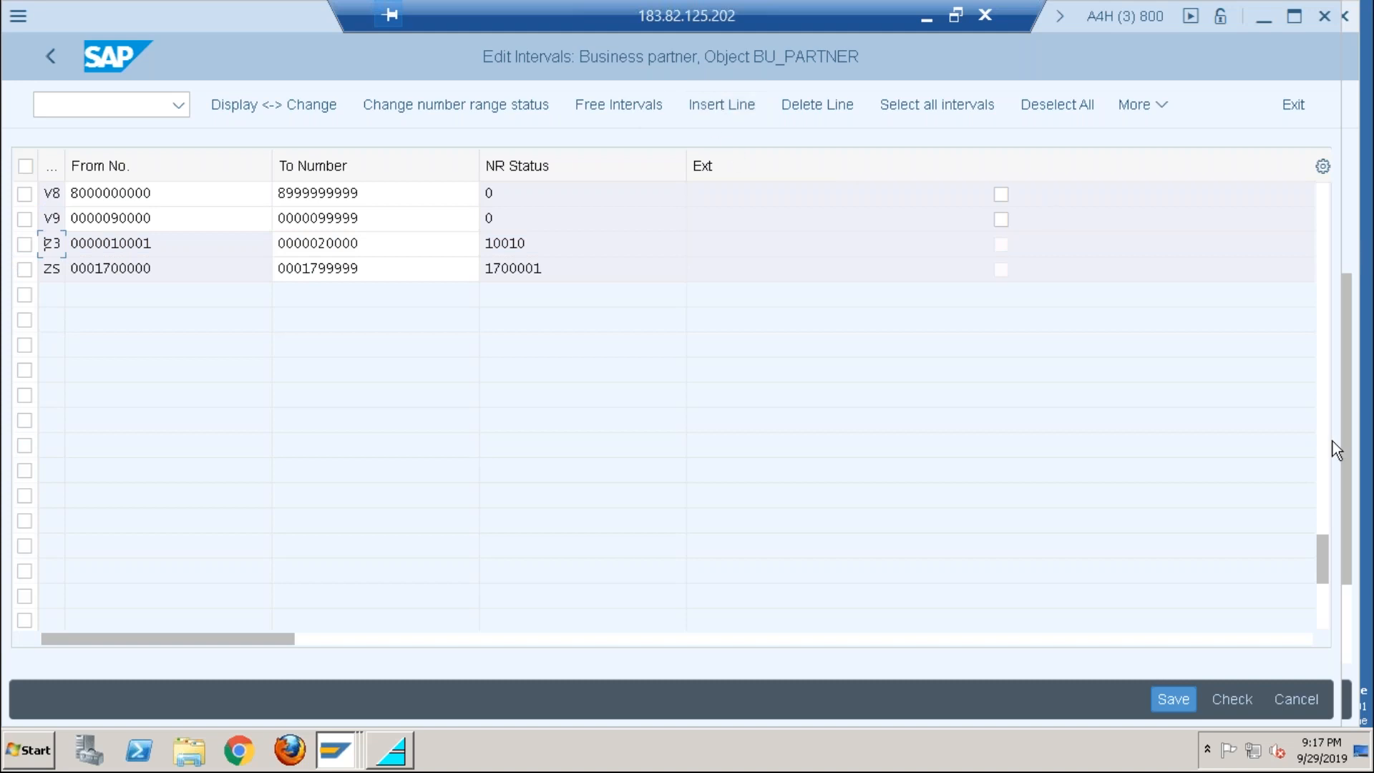
{"action": "left_click_drag", "start_coordinate": [1322, 565], "coordinate": [1308, 168]}
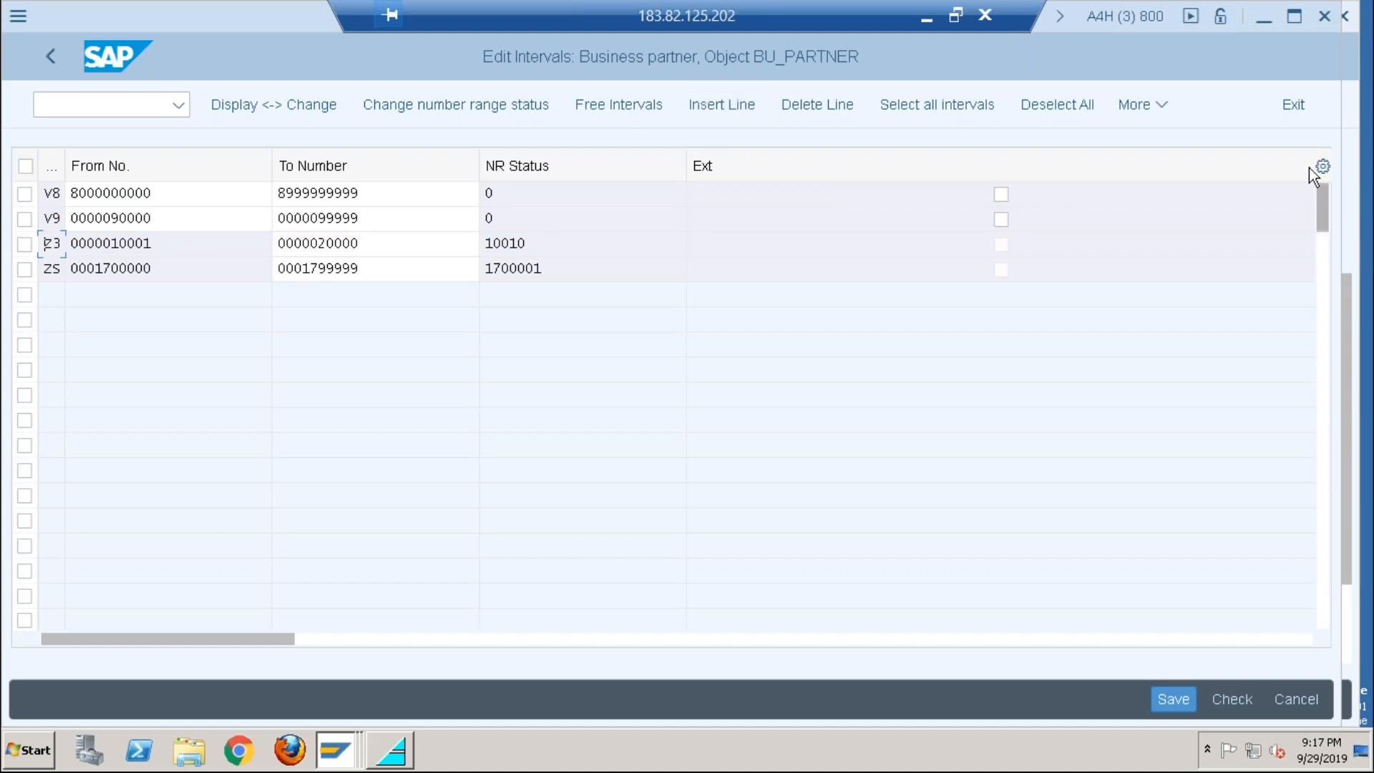
{"action": "left_click", "coordinate": [44, 194]}
{"action": "type", "text": "K"}
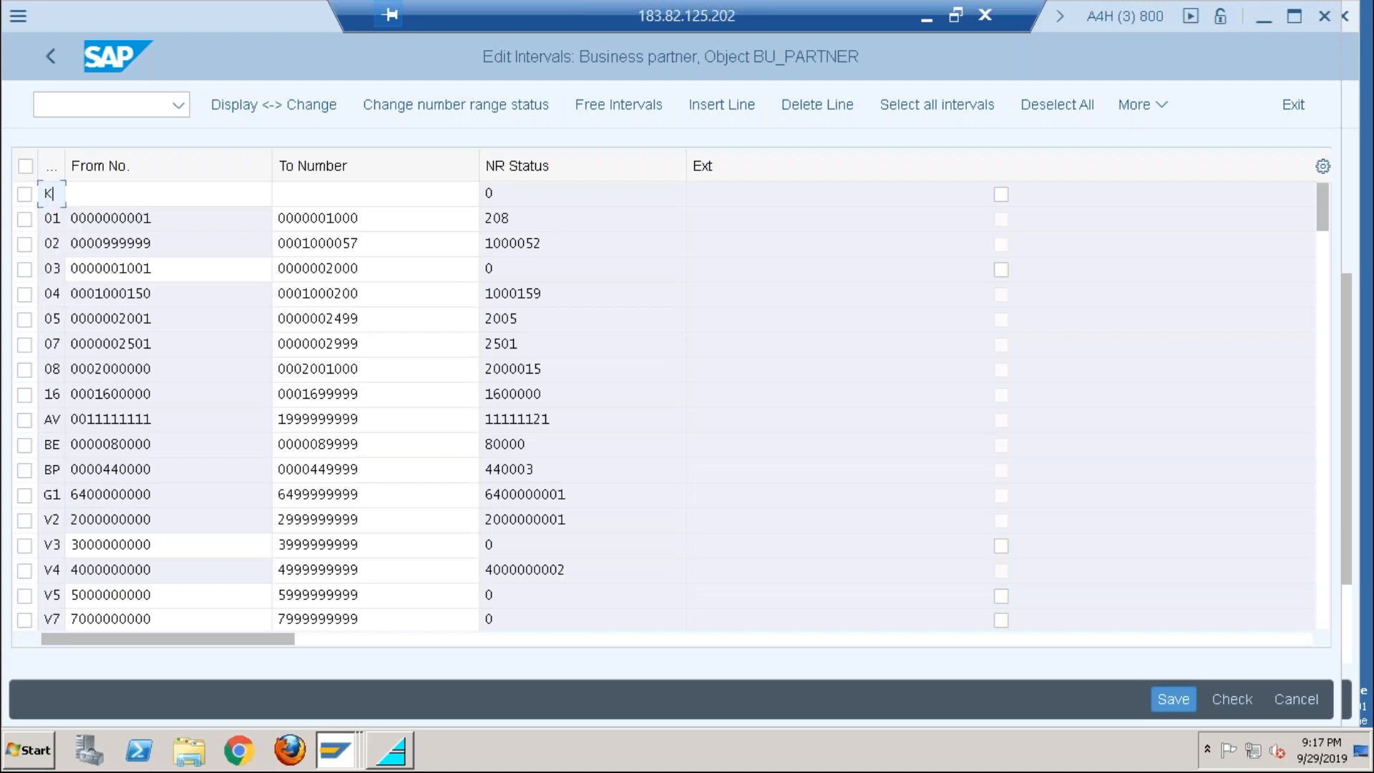
{"action": "left_click", "coordinate": [107, 191]}
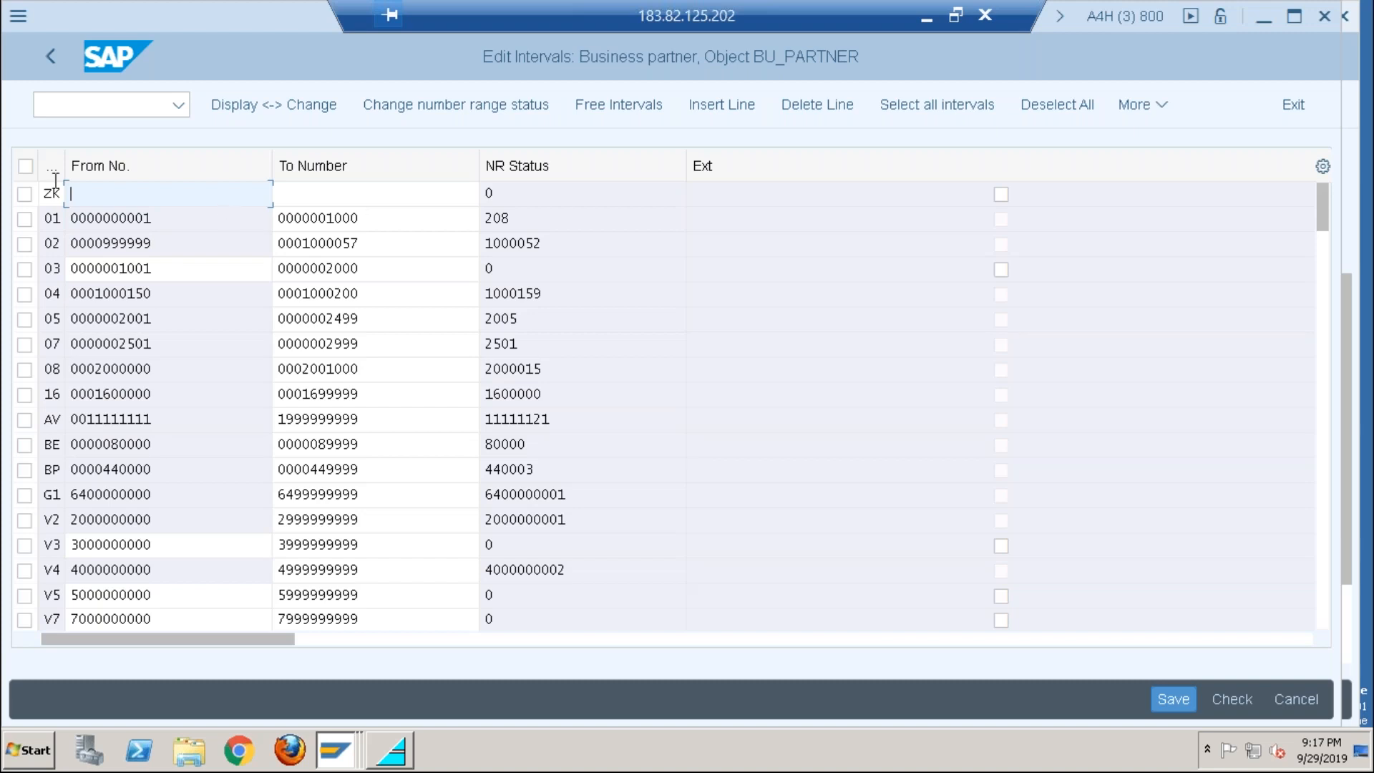
{"action": "left_click_drag", "start_coordinate": [360, 215], "coordinate": [263, 215]}
{"action": "key", "text": "ctrl+c"}
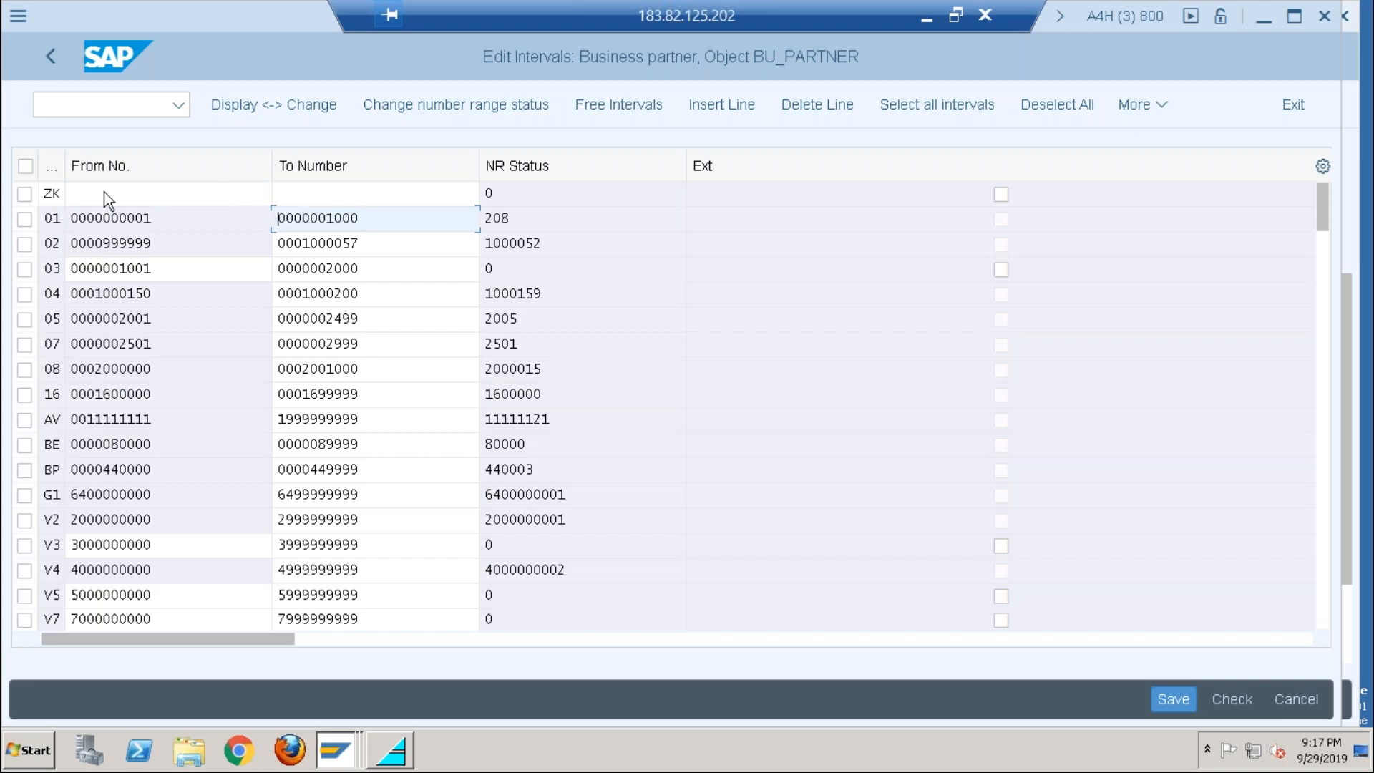
{"action": "left_click", "coordinate": [109, 196]}
{"action": "key", "text": "ctrl+v"}
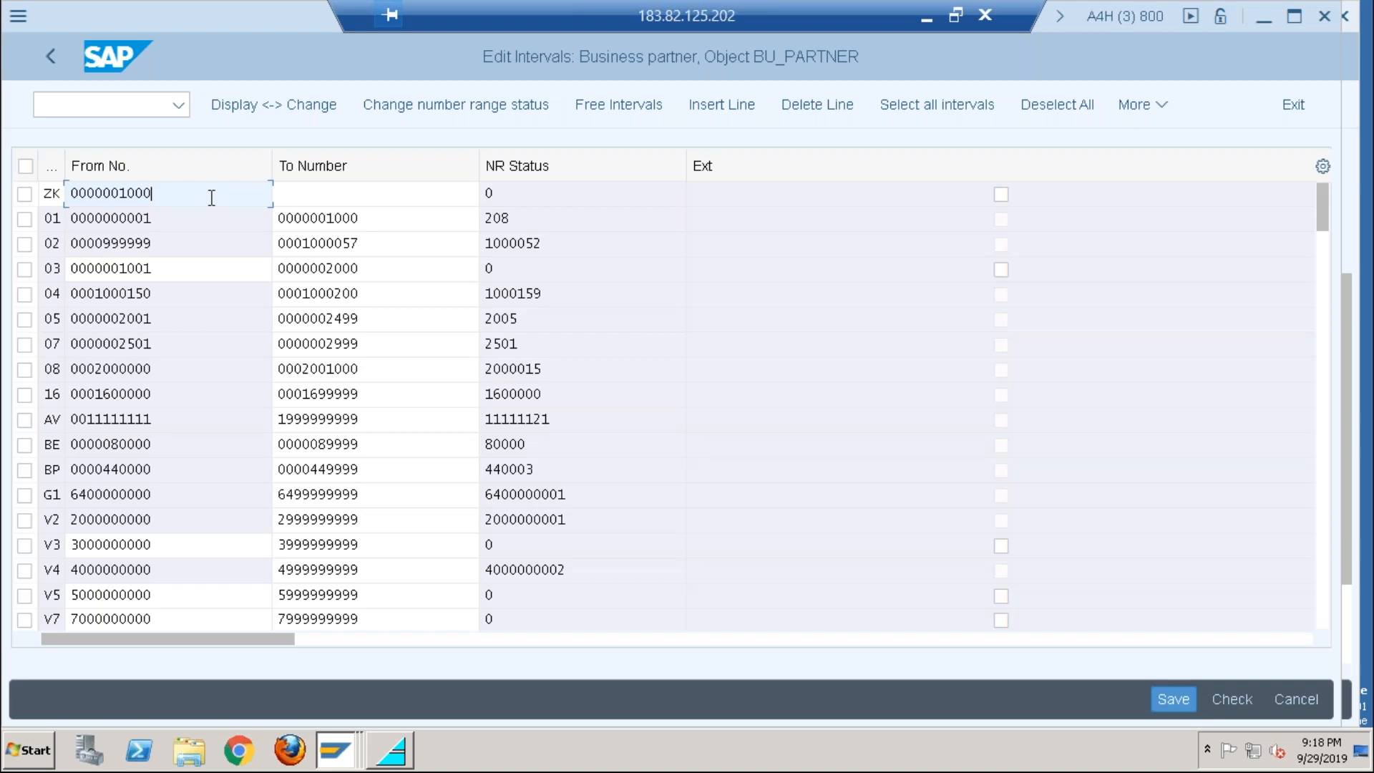
{"action": "left_click", "coordinate": [126, 193]}
{"action": "key", "text": "BackSpace"}
{"action": "type", "text": "5"}
{"action": "left_click", "coordinate": [329, 191]}
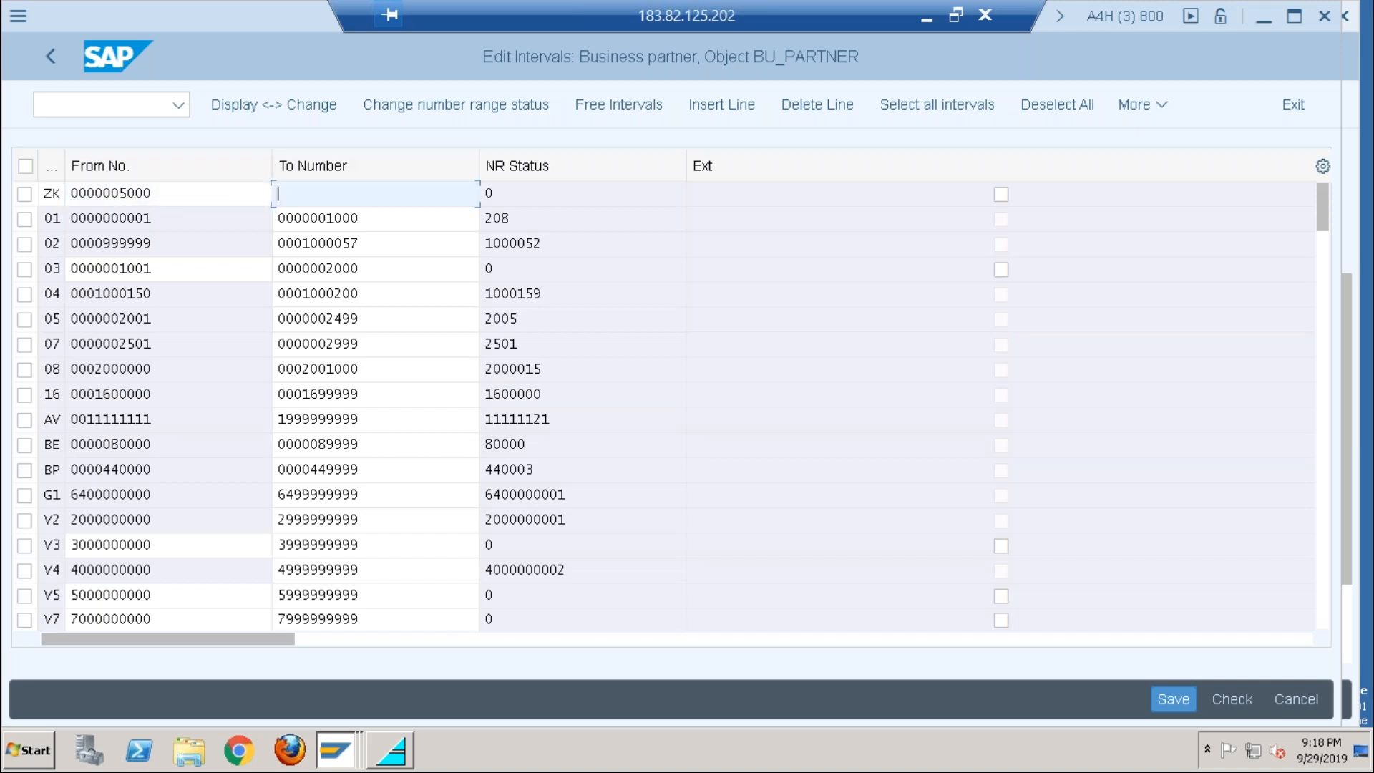
{"action": "left_click_drag", "start_coordinate": [159, 192], "coordinate": [12, 188]}
{"action": "key", "text": "ctrl+c"}
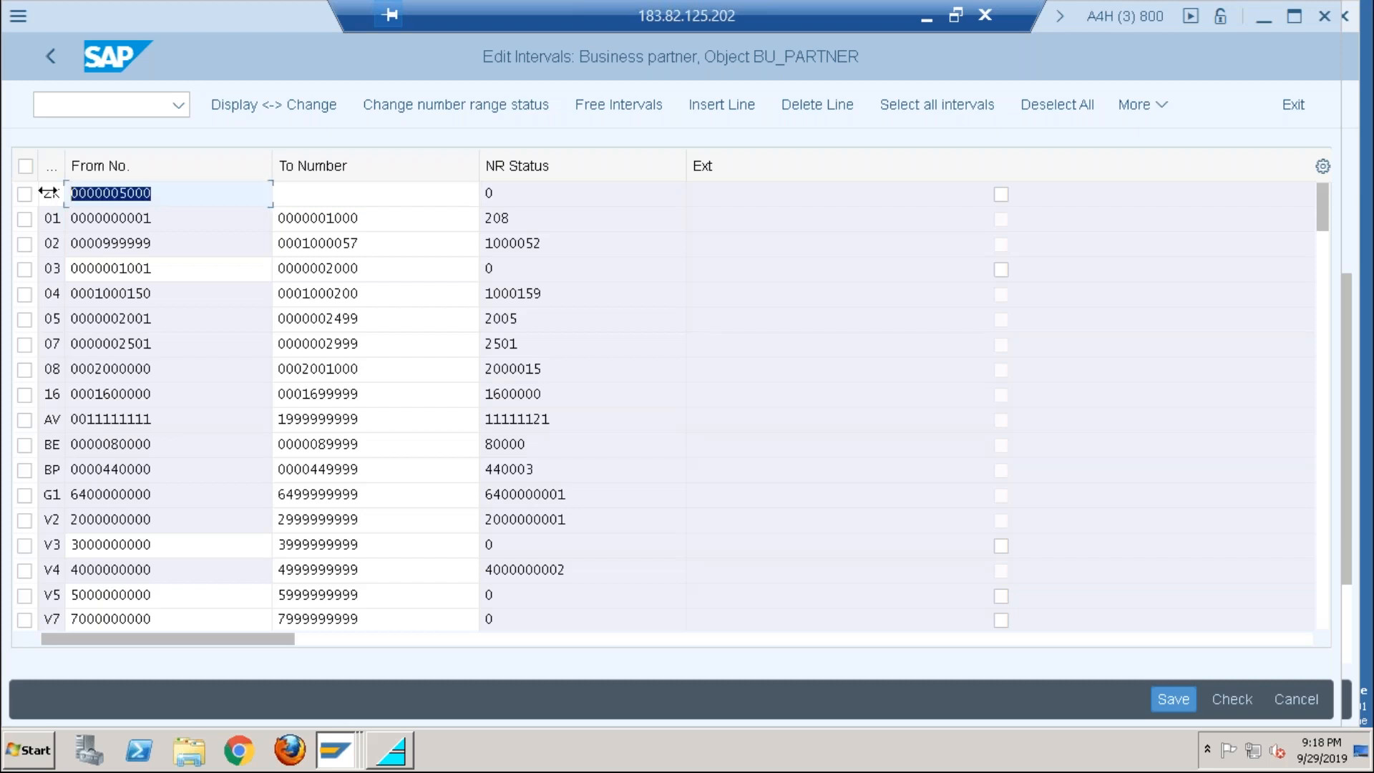
{"action": "left_click", "coordinate": [343, 191]}
{"action": "key", "text": "ctrl+v"}
{"action": "left_click", "coordinate": [331, 189]}
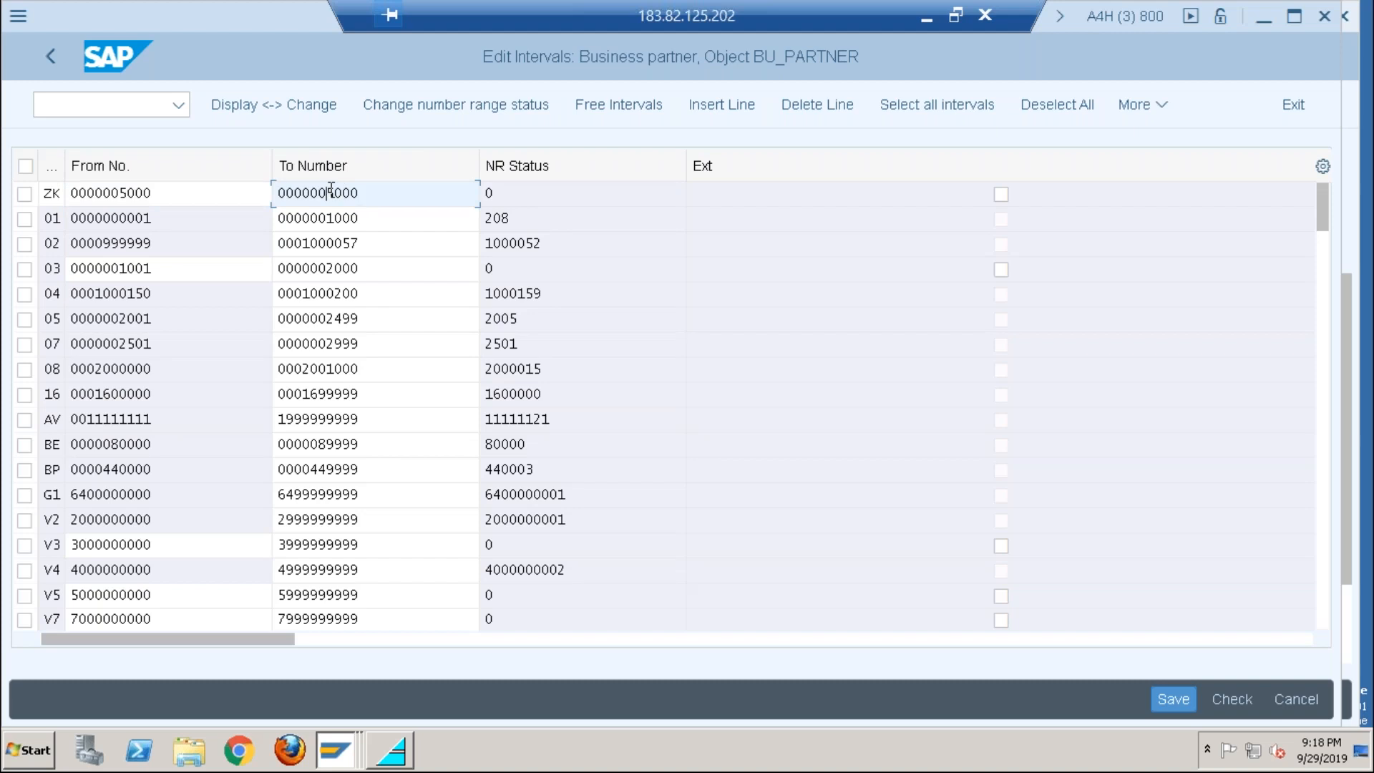
{"action": "key", "text": "Delete"}
{"action": "type", "text": "9"}
{"action": "key", "text": "Return"}
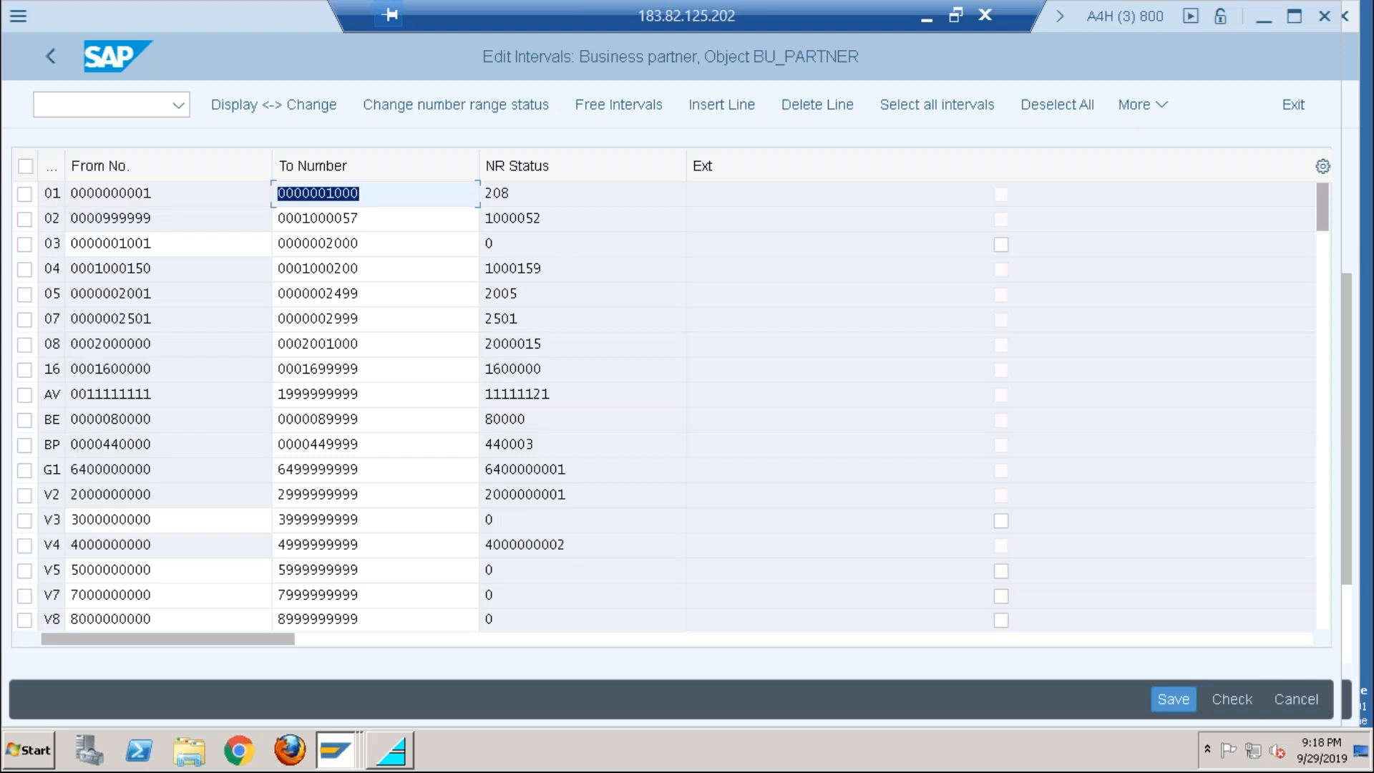
{"action": "key", "text": "Page_Down"}
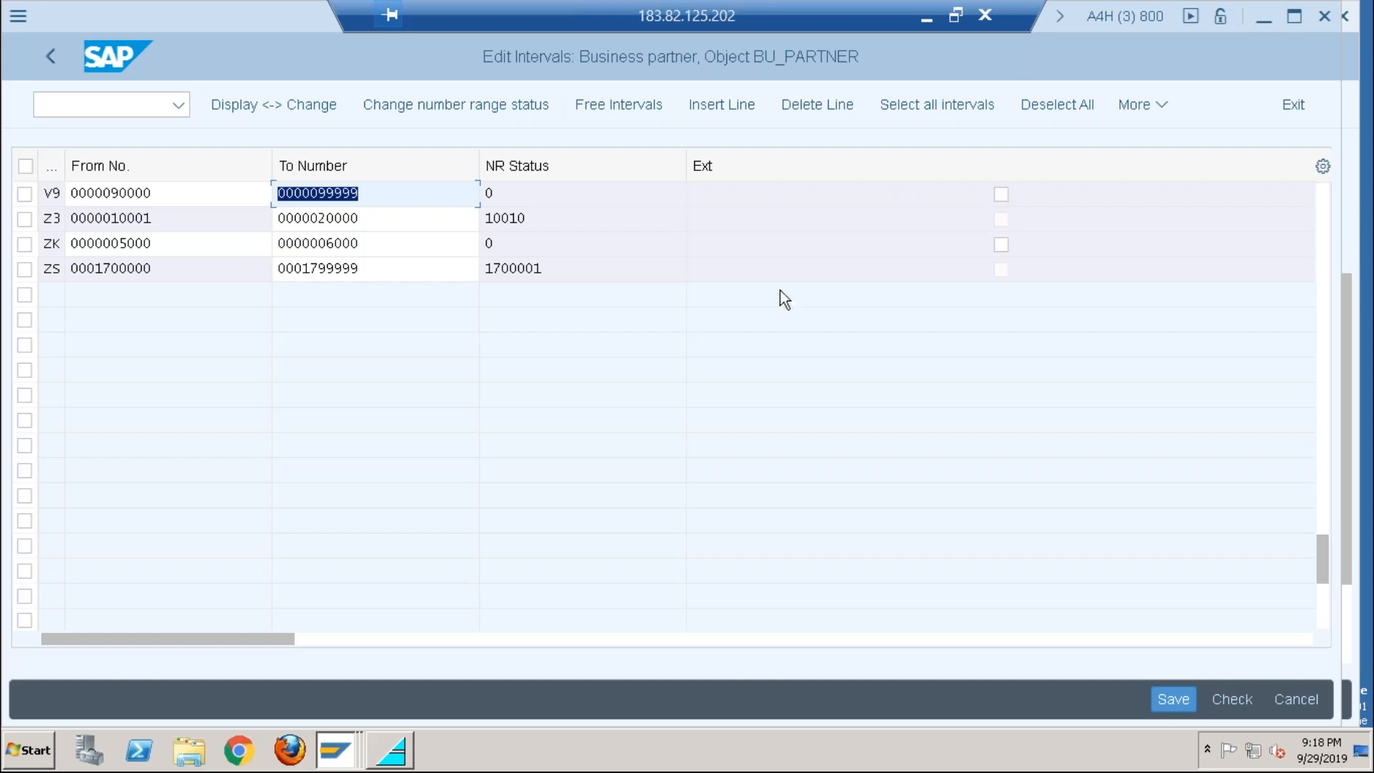
Step: Minimize the remote session and switch to the Business Partner Confing Options presentation
{"action": "left_click", "coordinate": [922, 12]}
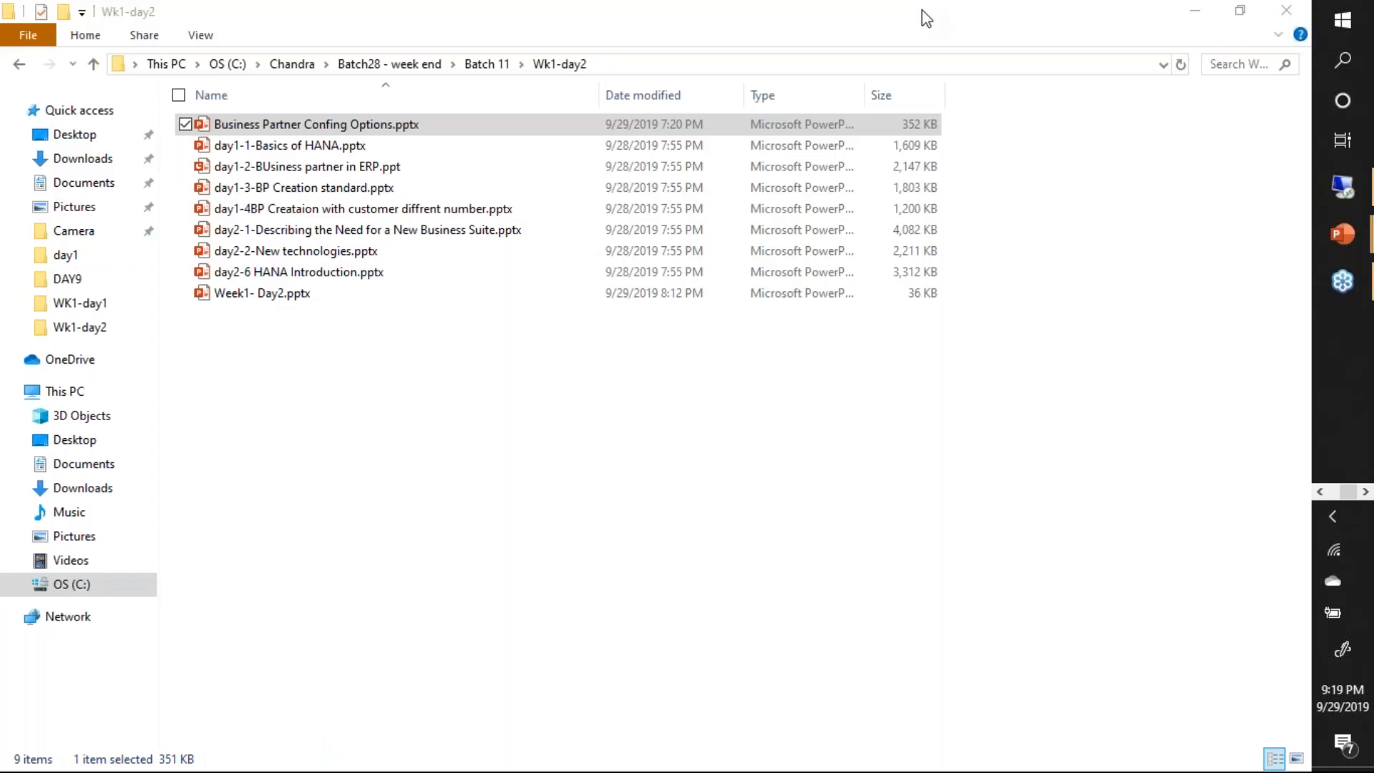
{"action": "key", "text": "alt+Tab"}
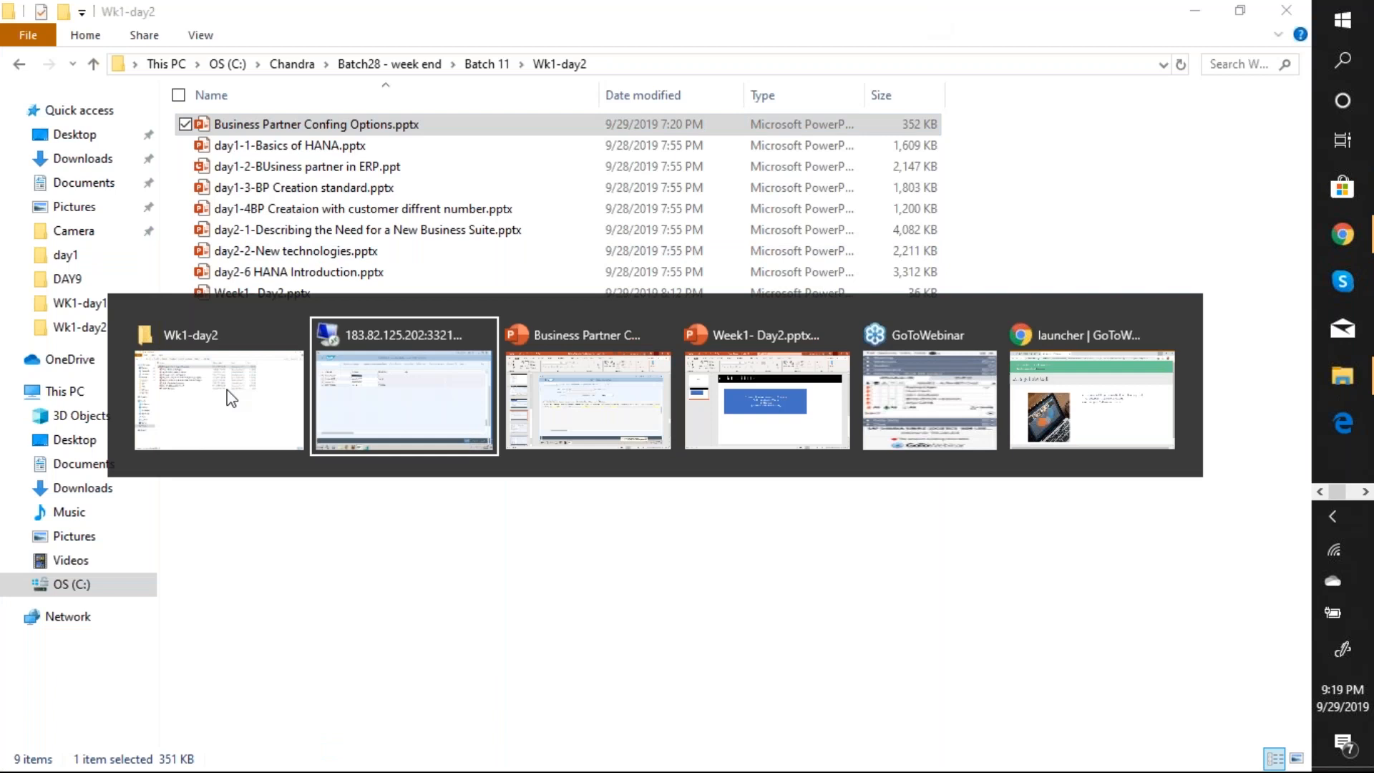
{"action": "key", "text": "alt+Tab"}
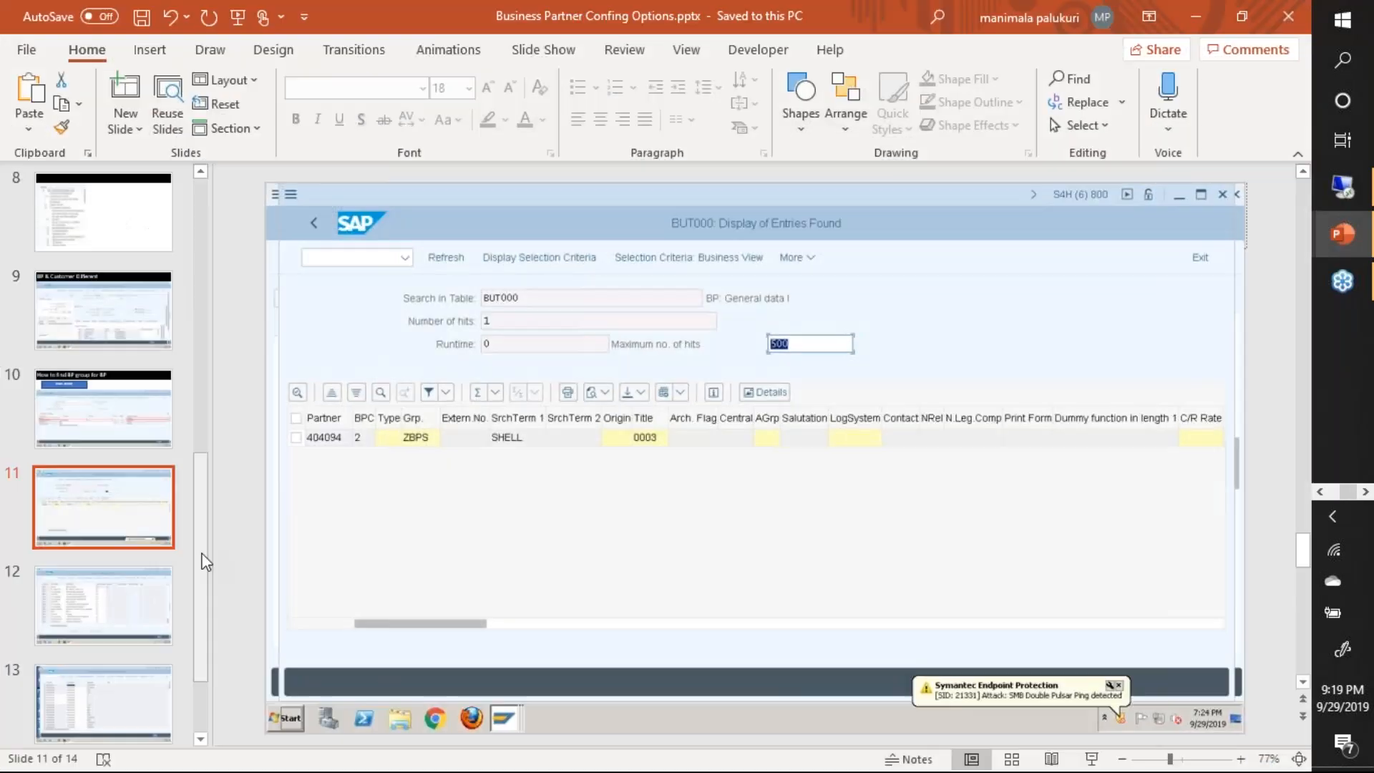
Step: Add blank slides 15–19 after slide 14, then return to the SAP session
{"action": "scroll", "coordinate": [202, 561], "scroll_direction": "down", "scroll_amount": 2}
{"action": "left_click", "coordinate": [103, 697]}
{"action": "key", "text": "Return"}
{"action": "key", "text": "Return"}
{"action": "key", "text": "Return"}
{"action": "key", "text": "Return"}
{"action": "key", "text": "Return"}
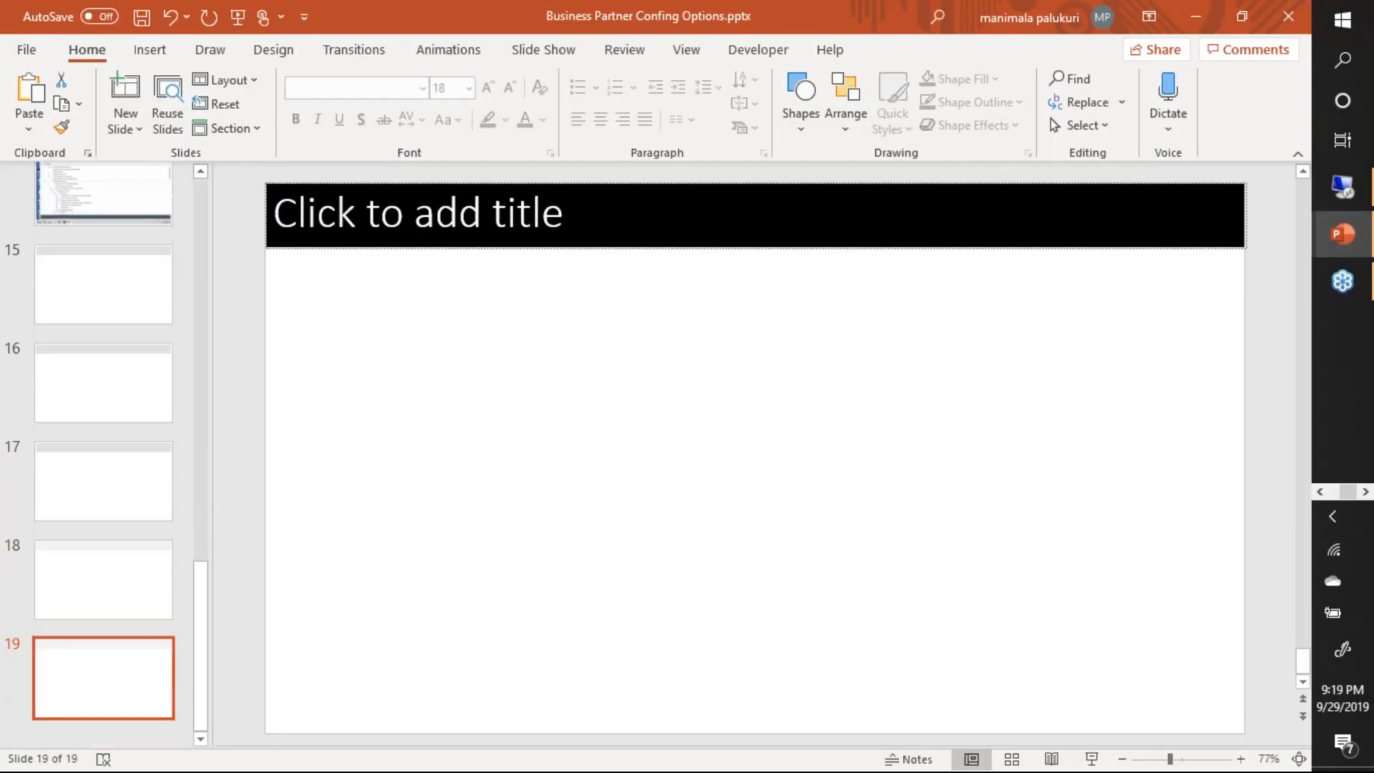
{"action": "left_click", "coordinate": [56, 303]}
{"action": "key", "text": "ctrl+v"}
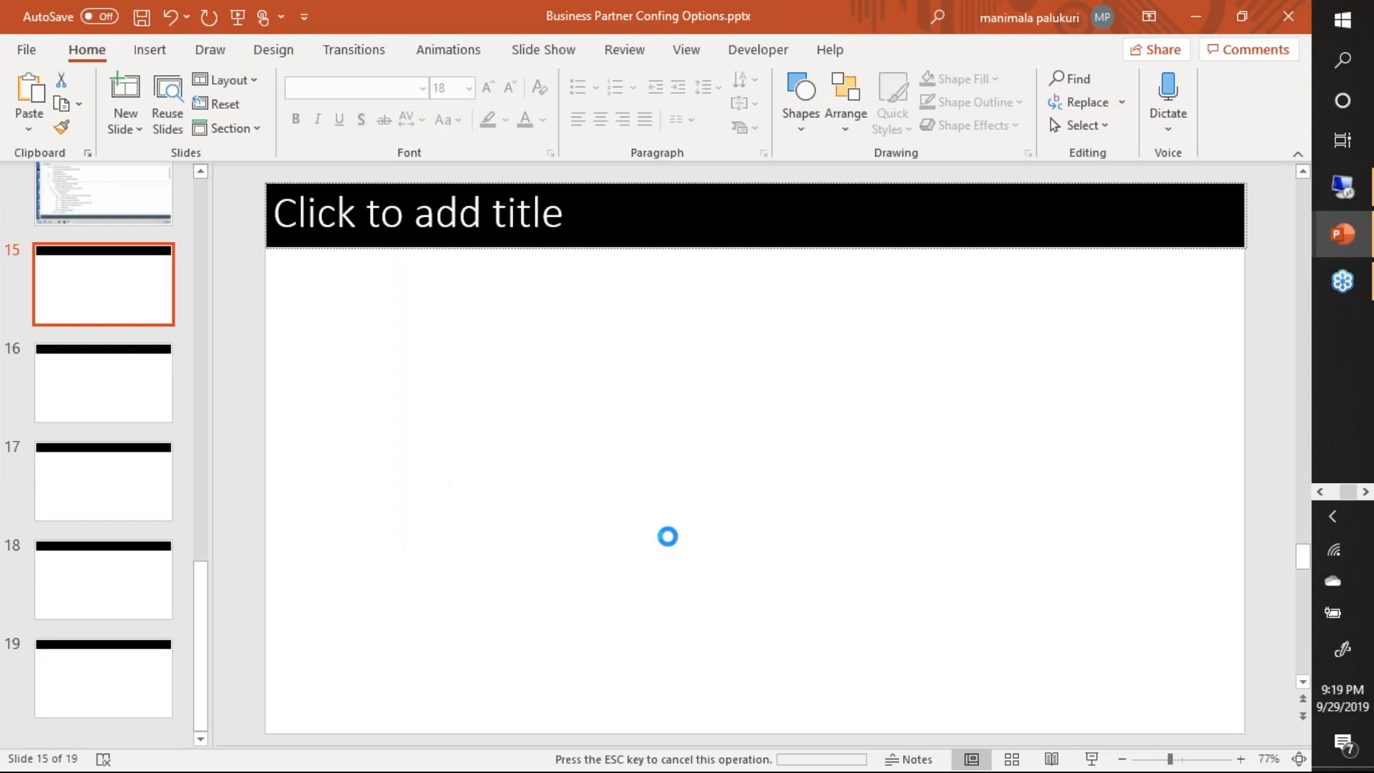
{"action": "key", "text": "alt+Tab"}
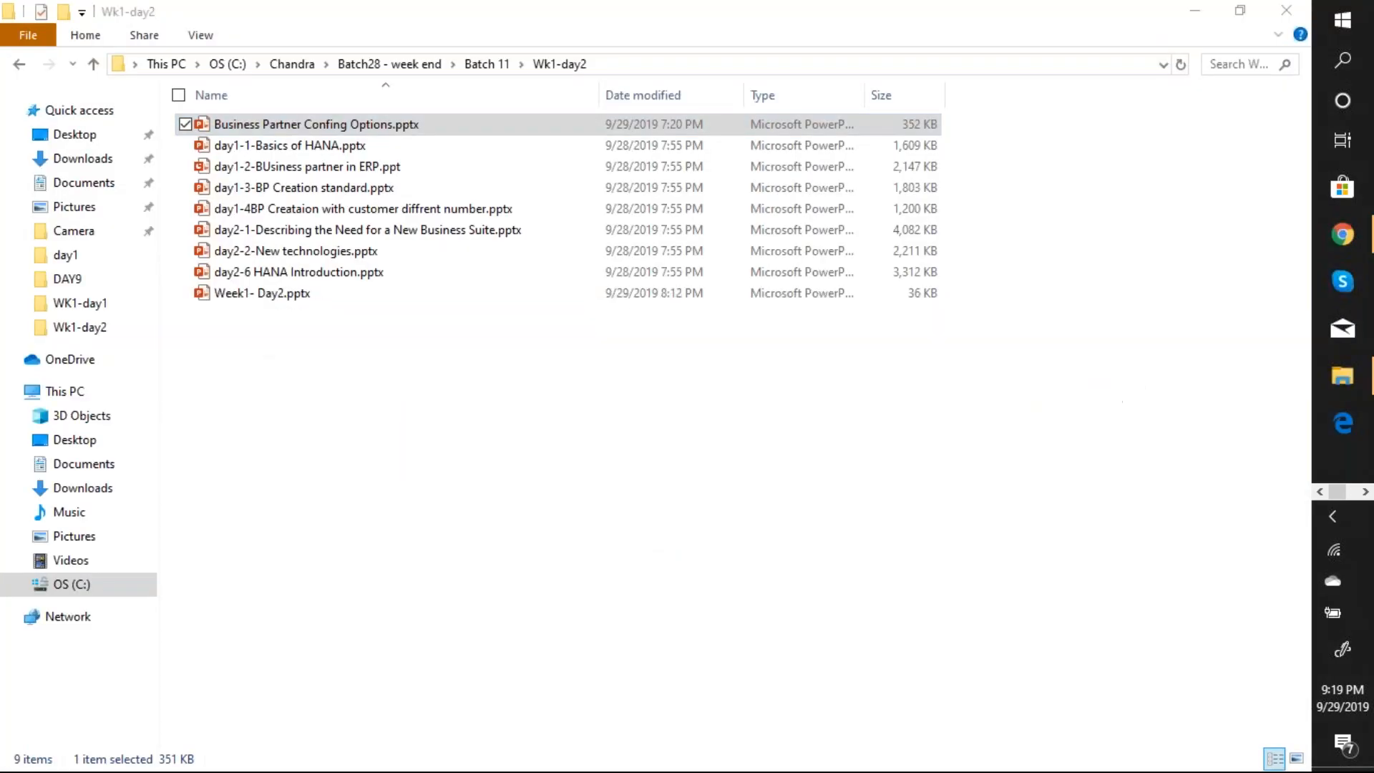
{"action": "key", "text": "alt+Tab"}
{"action": "key", "text": "alt+Tab"}
{"action": "key", "text": "alt+Tab"}
{"action": "key", "text": "alt+Tab"}
{"action": "key", "text": "alt+Tab"}
{"action": "key", "text": "alt+Tab"}
{"action": "key", "text": "alt+Tab"}
{"action": "key", "text": "alt+Tab"}
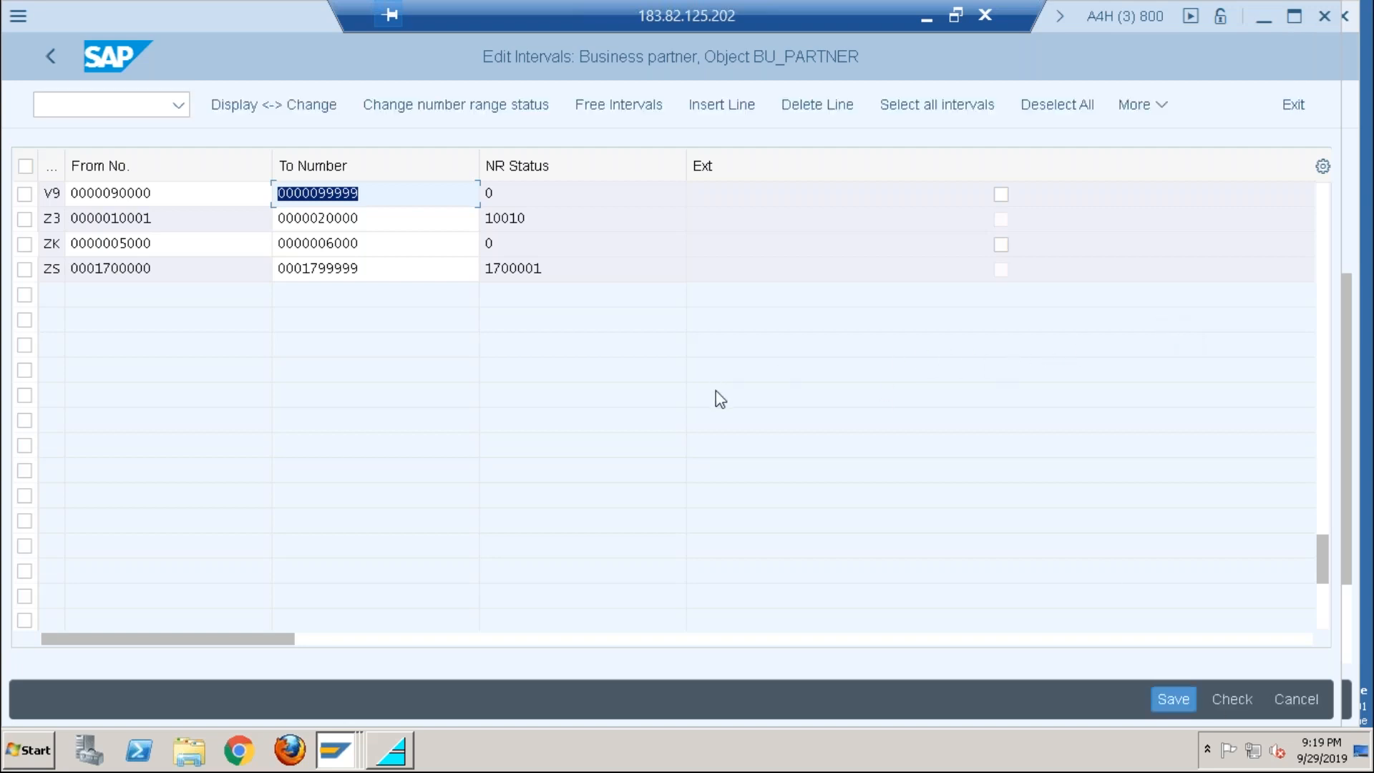
Step: Save the ZK interval, dismiss the transport notice, and back out to the IMG tree
{"action": "left_click", "coordinate": [1175, 707]}
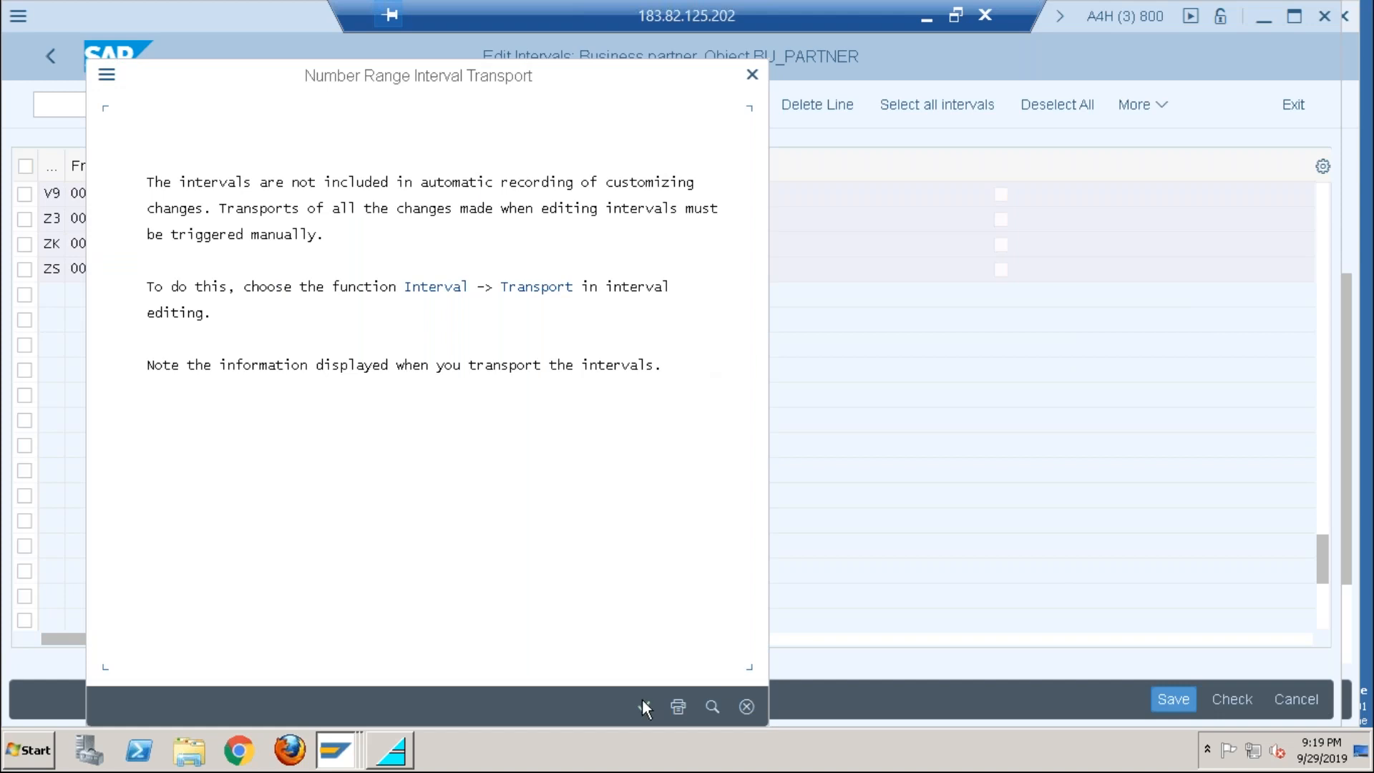
{"action": "key", "text": "Return"}
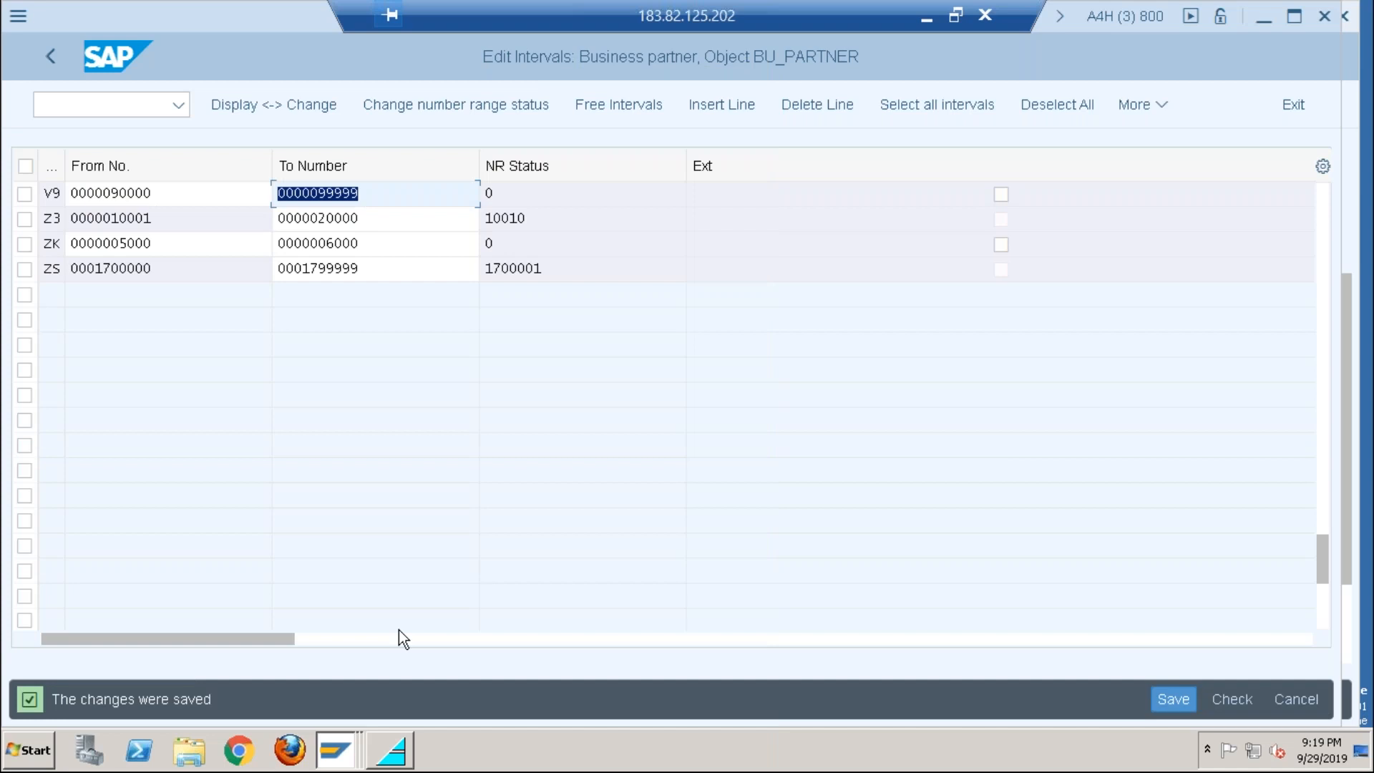
{"action": "left_click", "coordinate": [51, 55]}
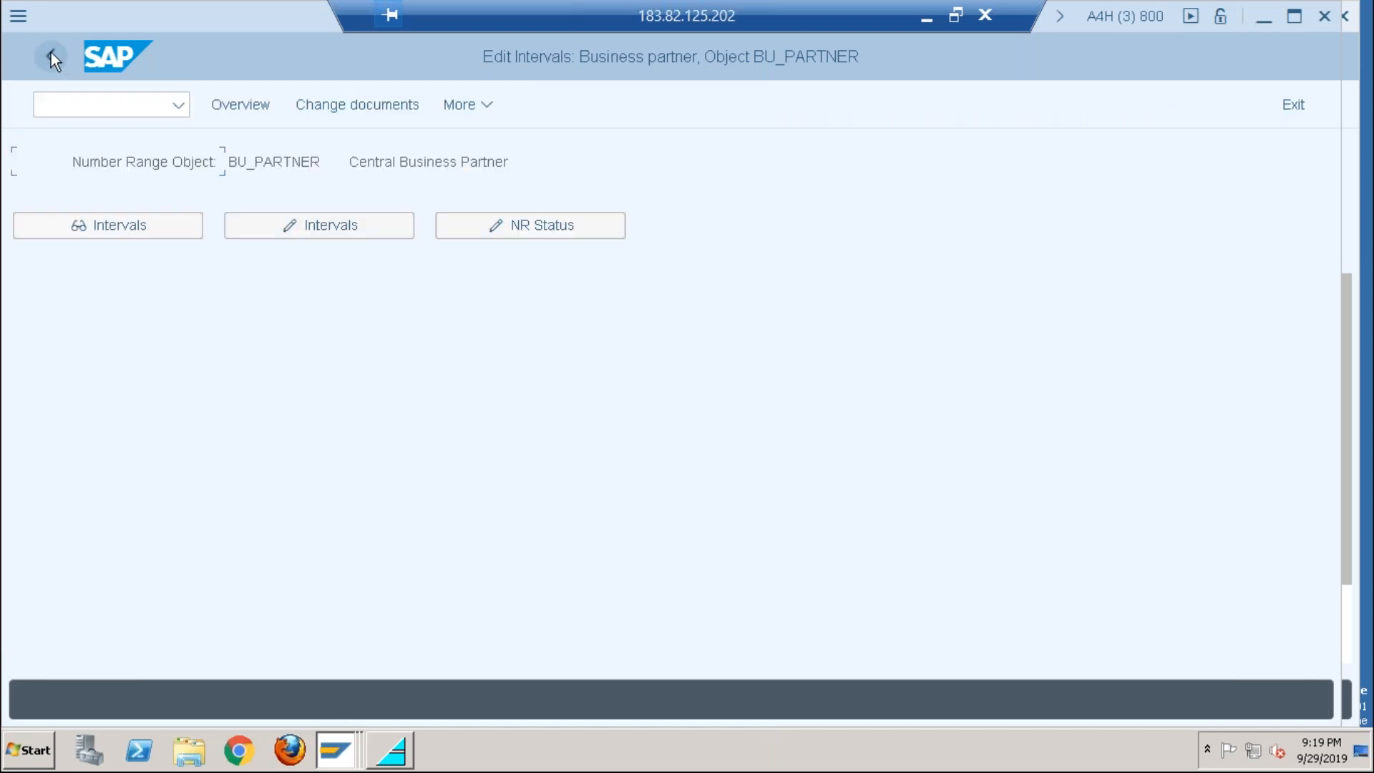
{"action": "left_click", "coordinate": [51, 56]}
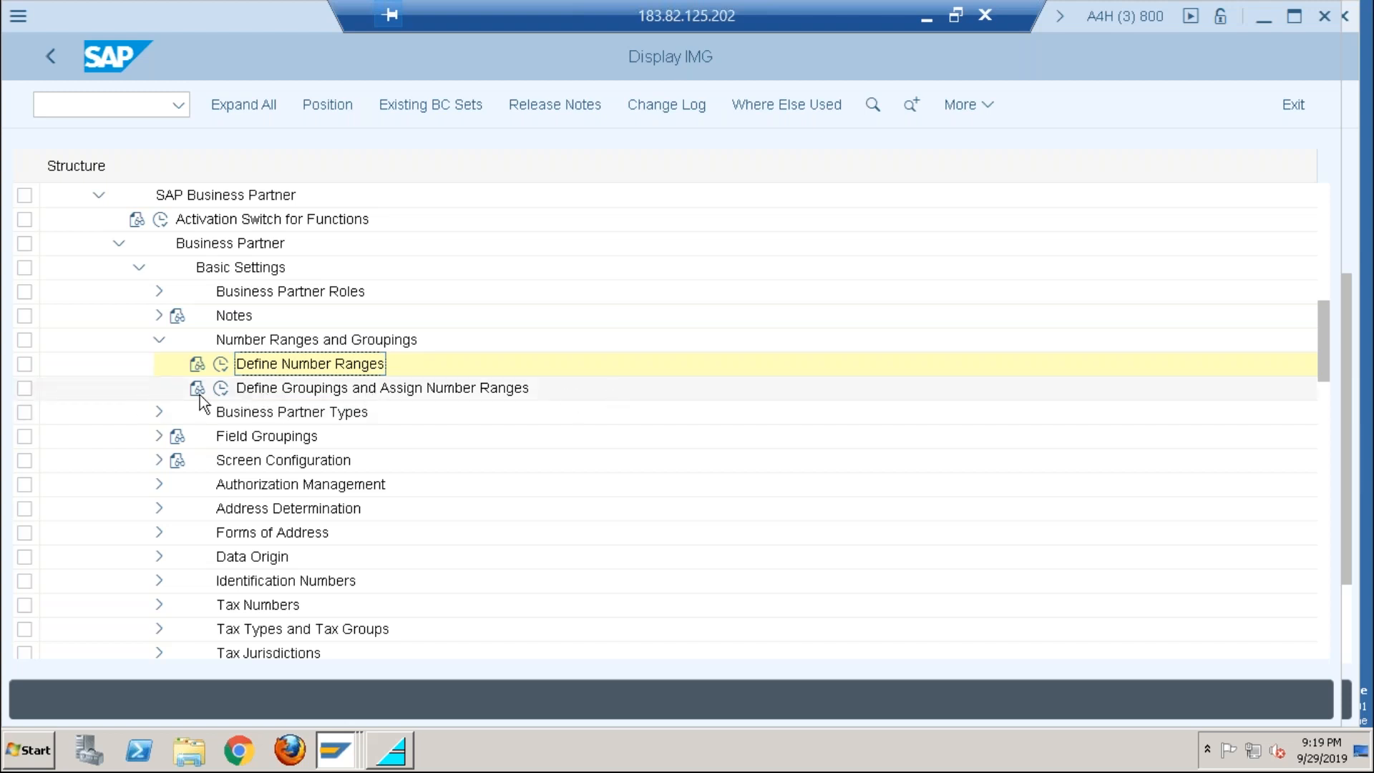
Step: Open Define Groupings and Assign Number Ranges and page down to the last groupings, S110 through ZBP1
{"action": "left_click", "coordinate": [220, 387]}
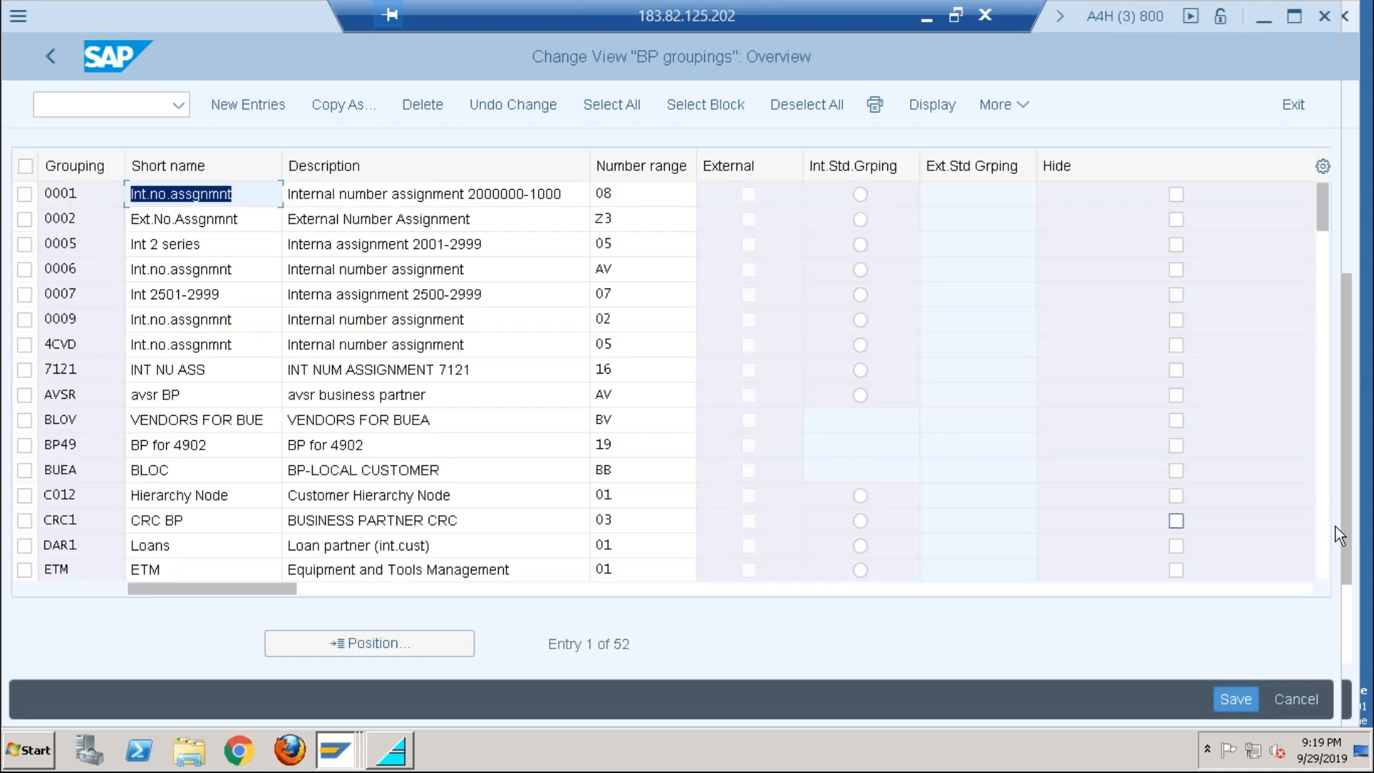
{"action": "left_click", "coordinate": [1324, 548]}
{"action": "left_click", "coordinate": [1324, 548]}
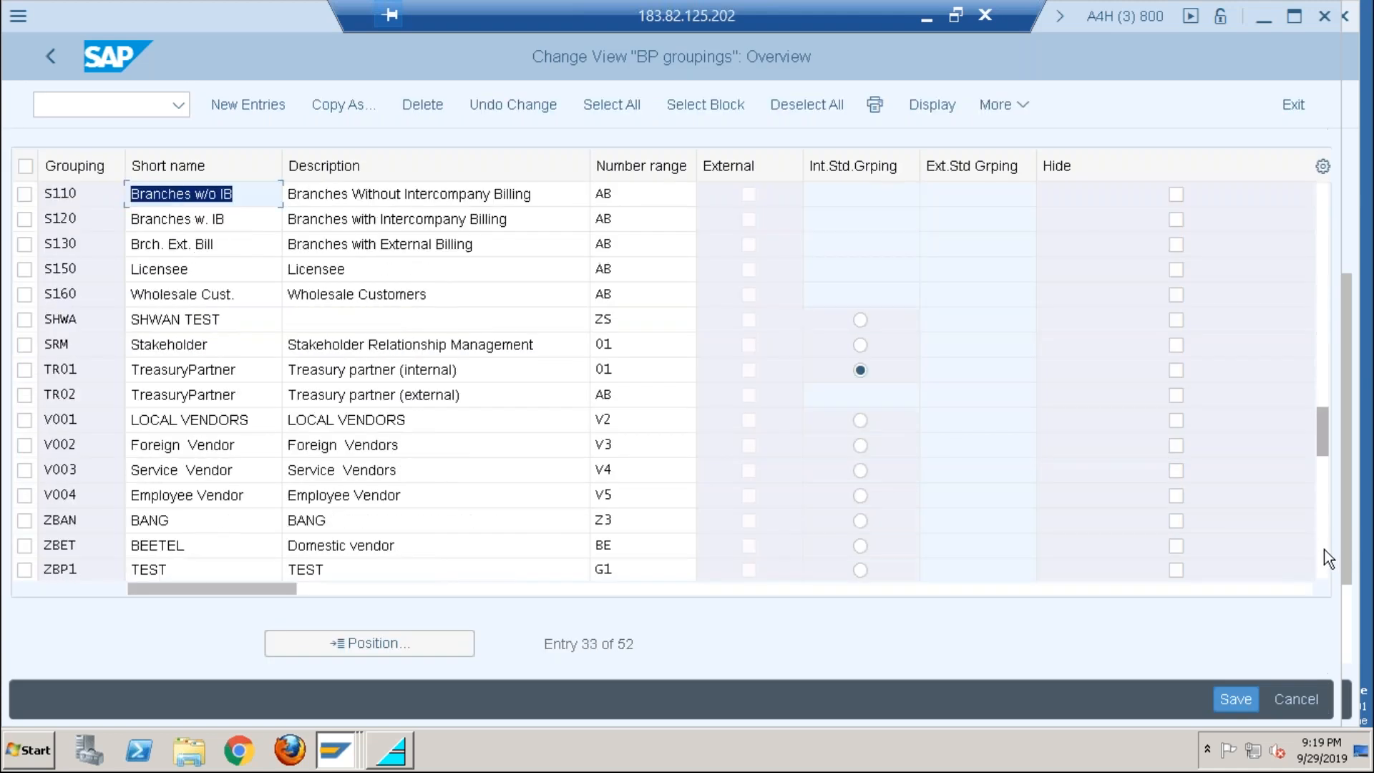
{"action": "left_click", "coordinate": [1323, 550]}
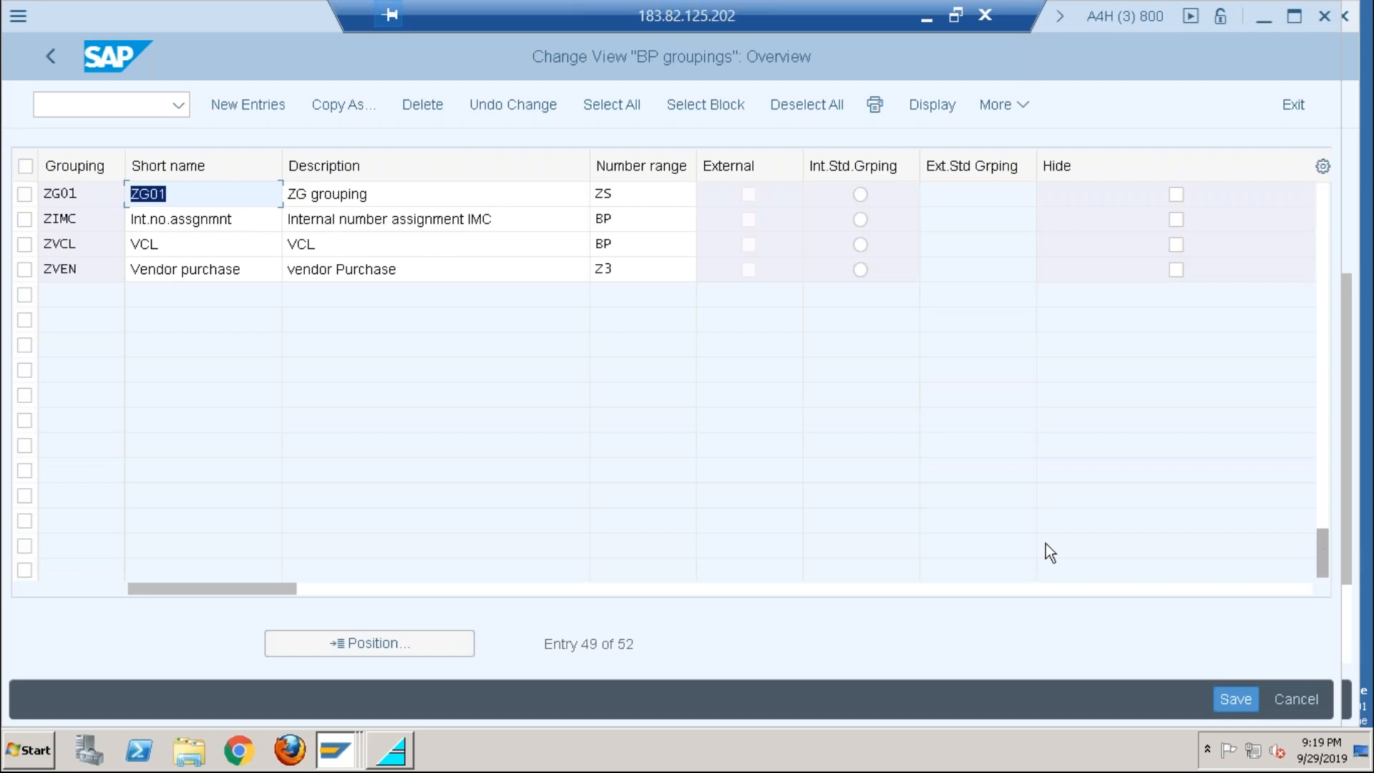
{"action": "left_click", "coordinate": [1325, 280]}
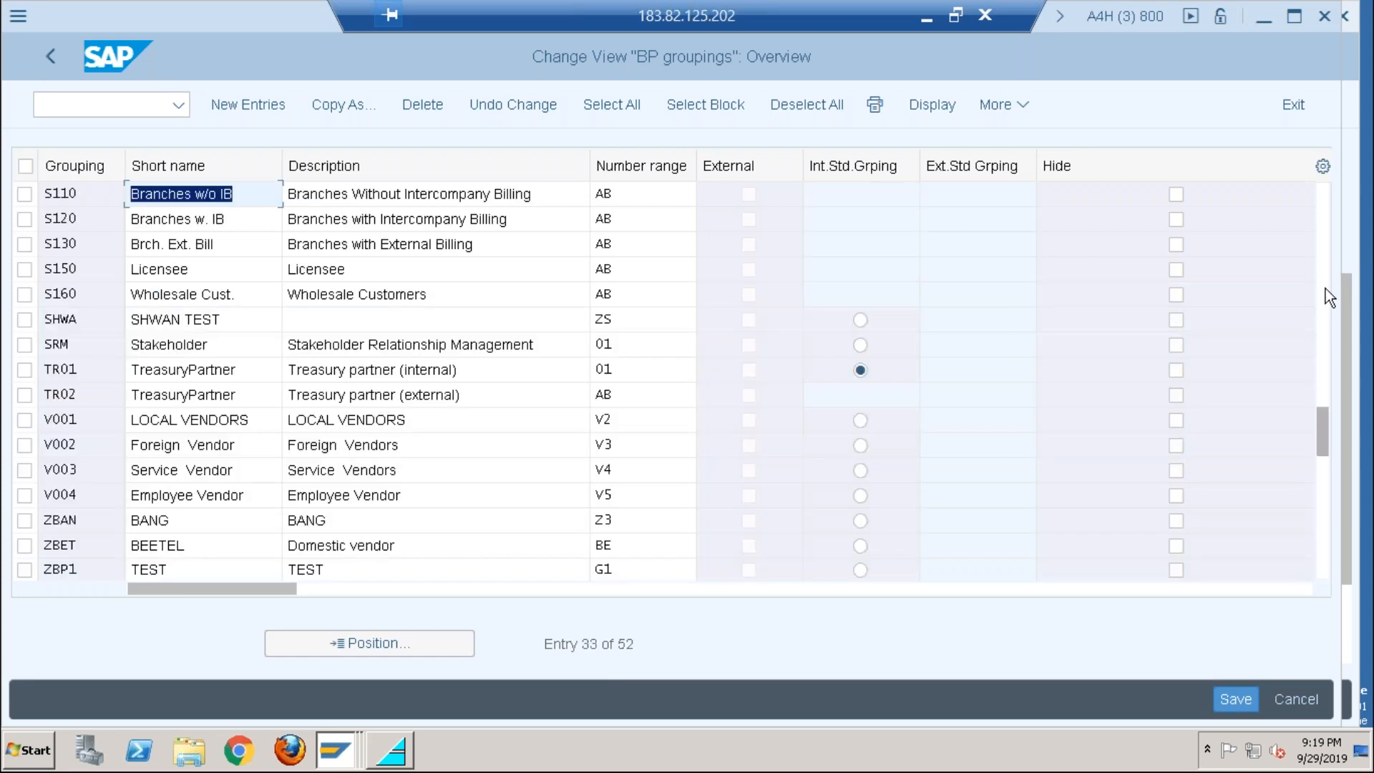
{"action": "left_click", "coordinate": [1325, 542]}
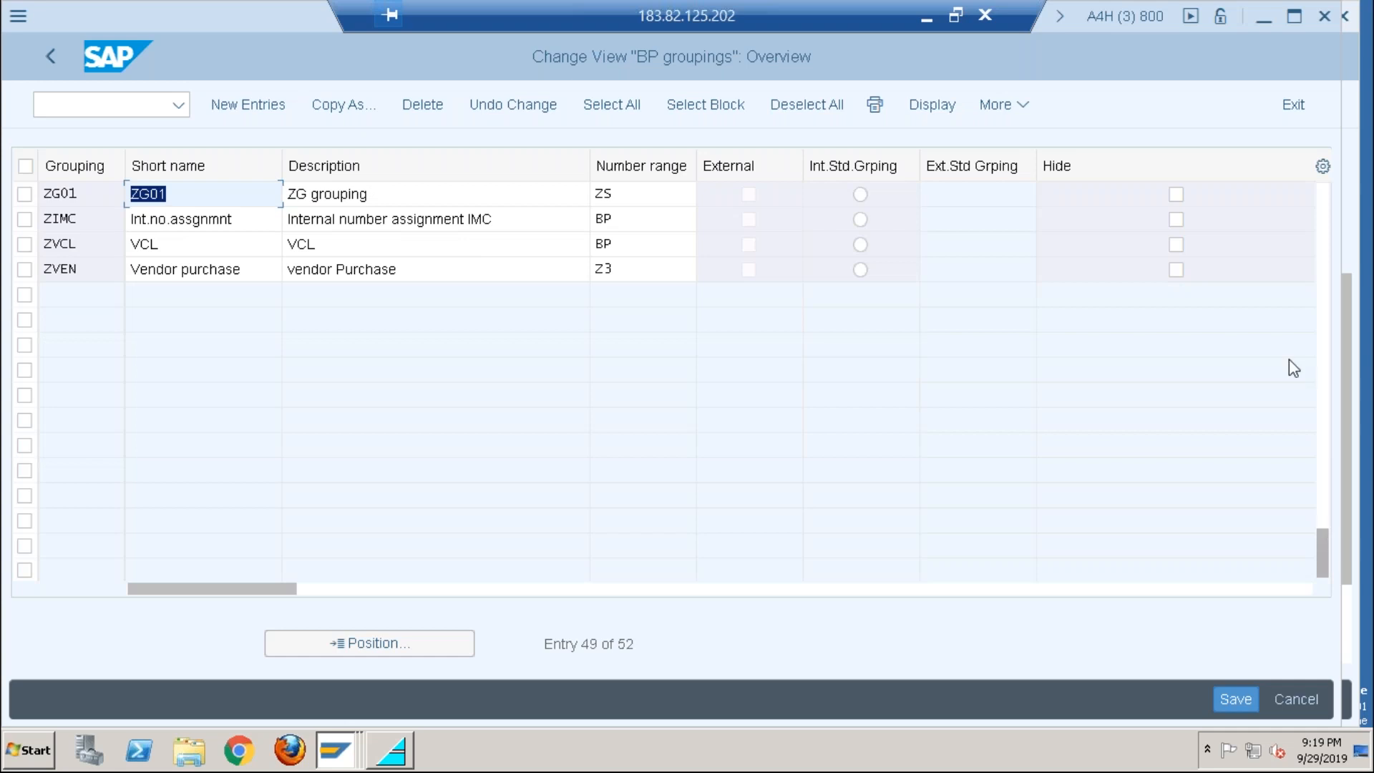
{"action": "left_click", "coordinate": [1327, 258]}
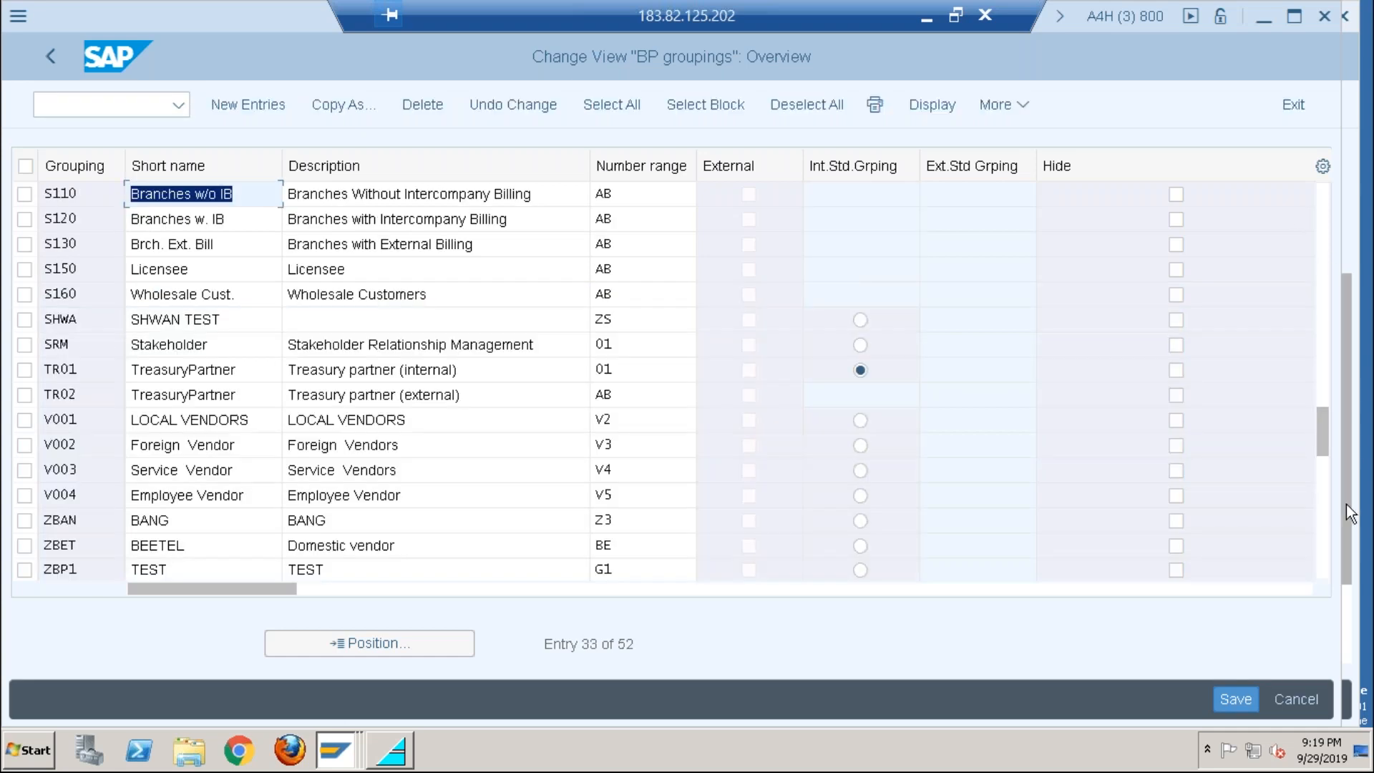
{"action": "left_click", "coordinate": [1320, 538]}
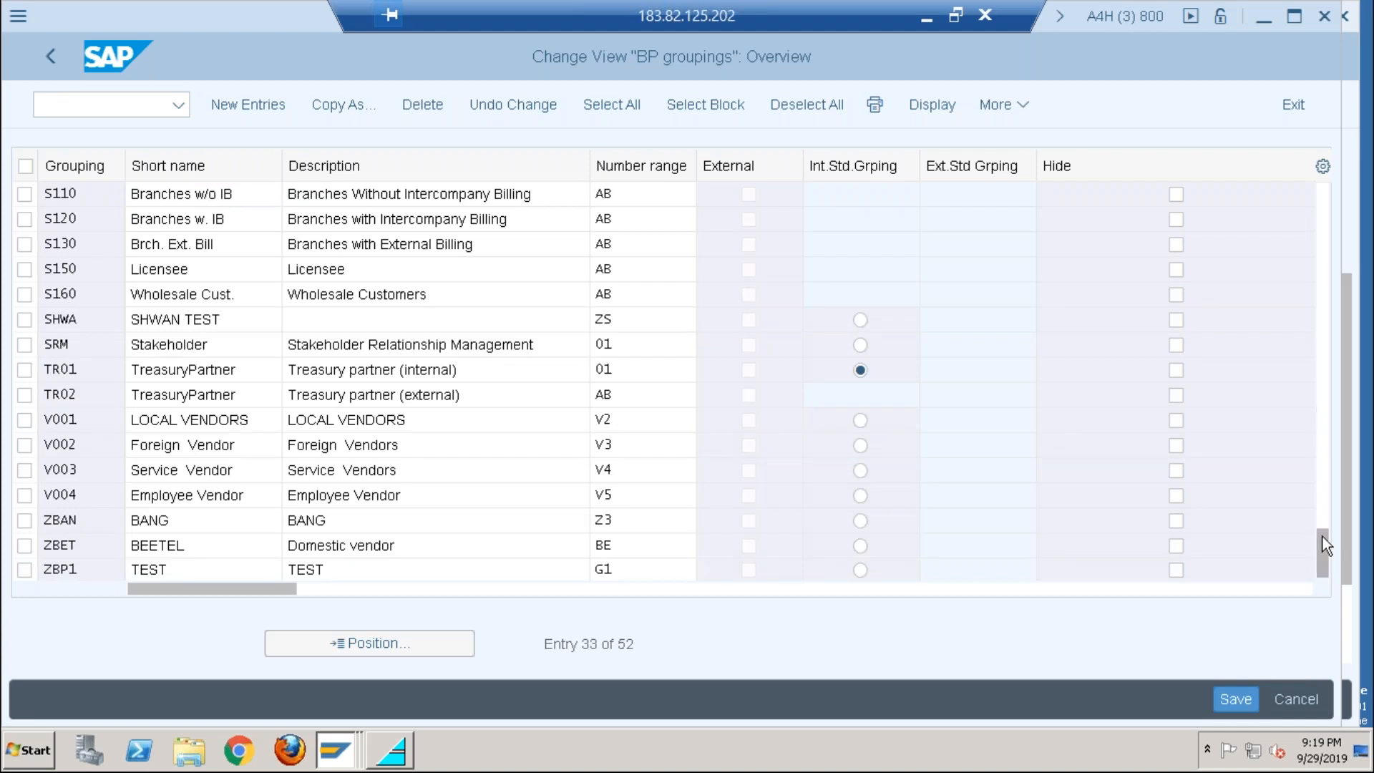
Step: Add grouping ZCH1 with short name CH1-Internal, copying the same text into Description
{"action": "left_click", "coordinate": [260, 104]}
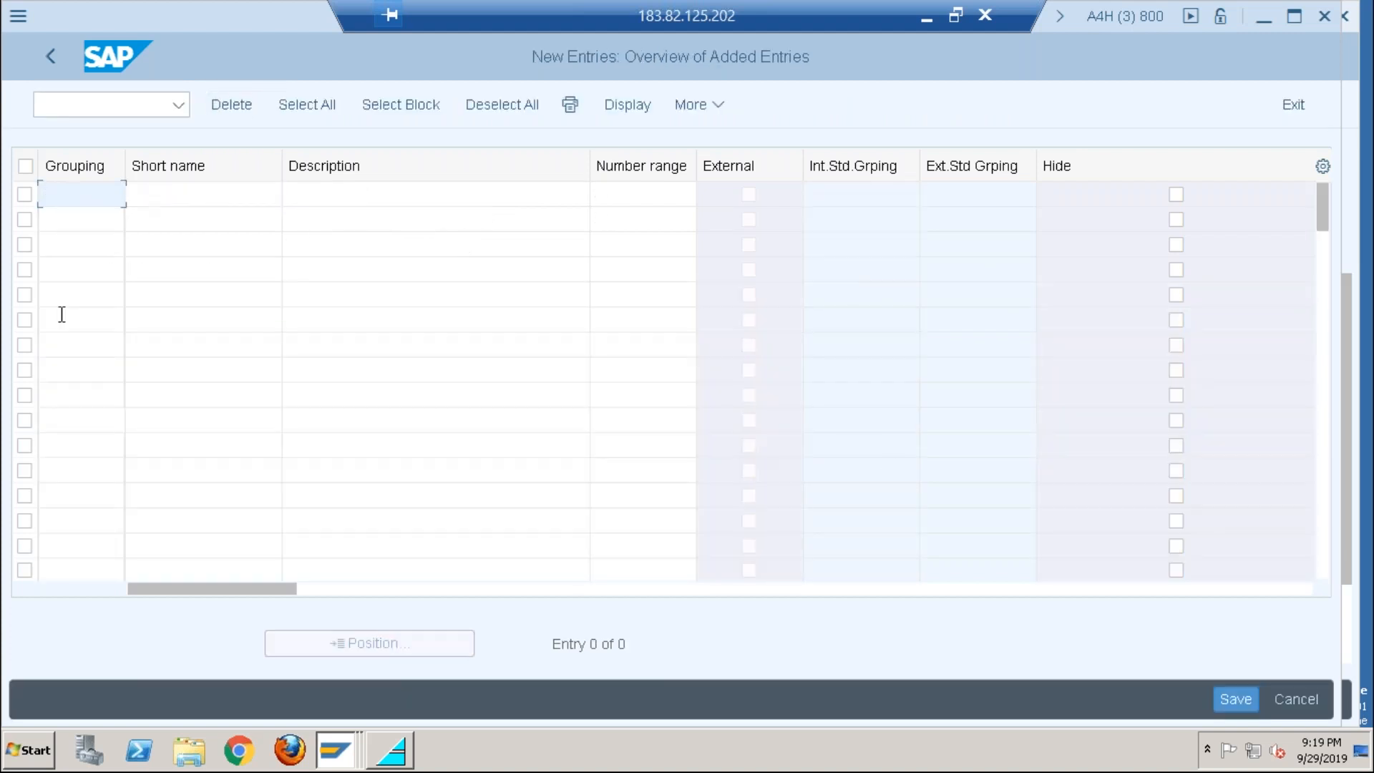
{"action": "type", "text": "Z"}
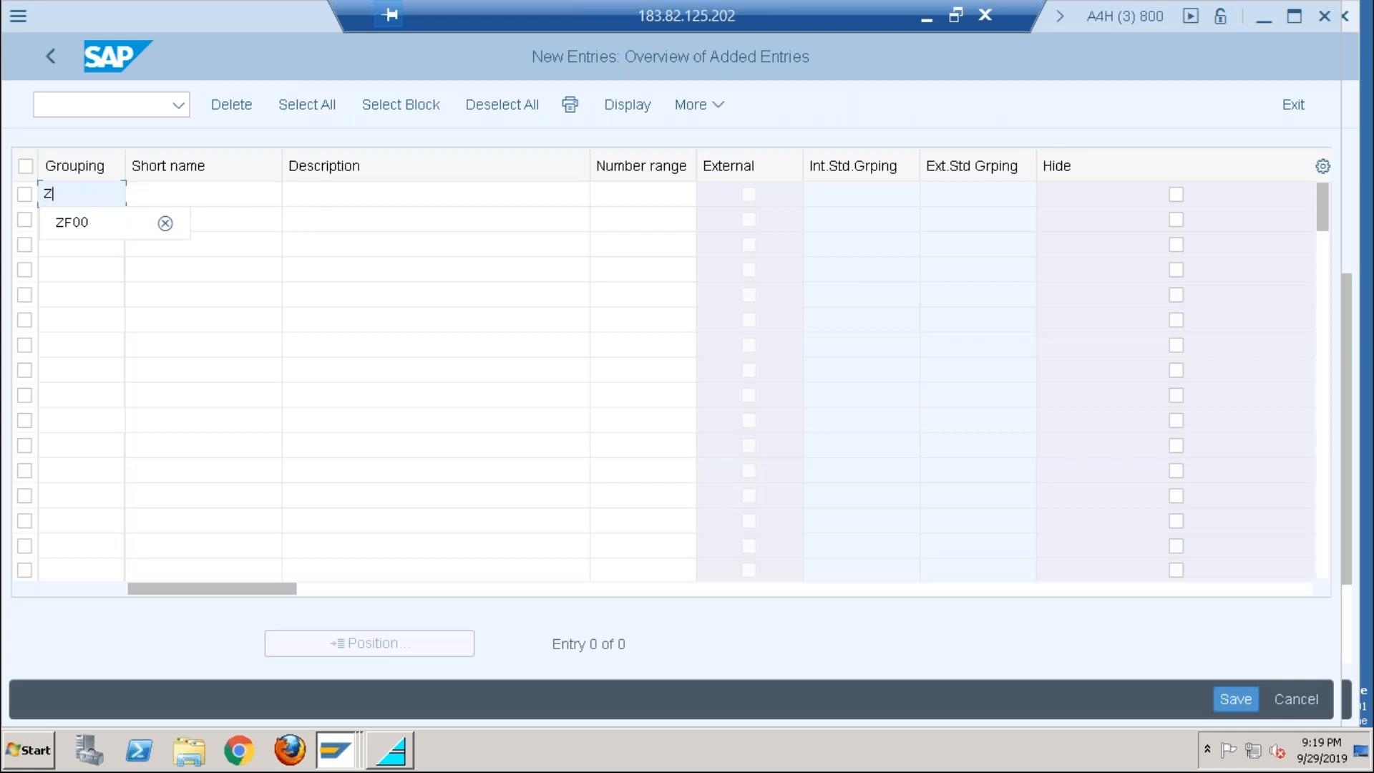
{"action": "type", "text": "CH1"}
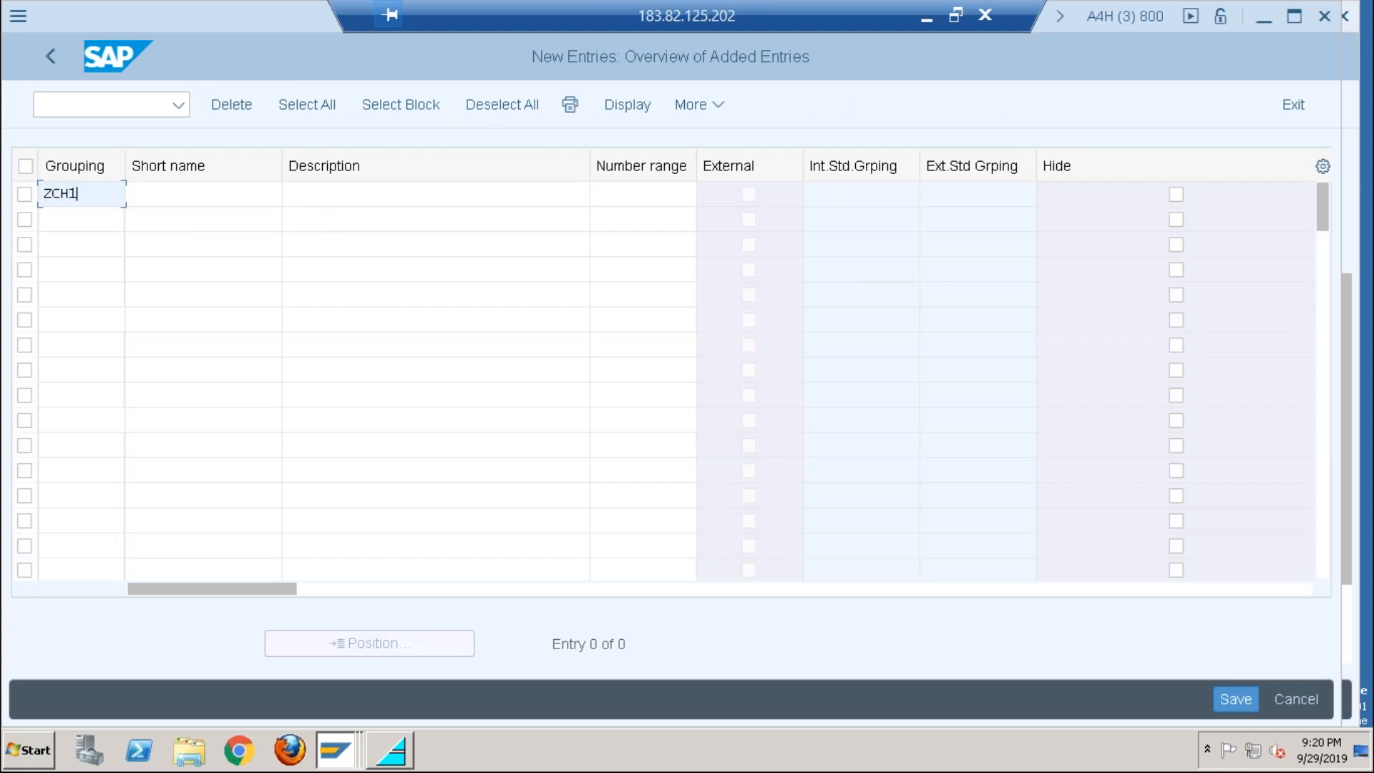
{"action": "left_click", "coordinate": [171, 199]}
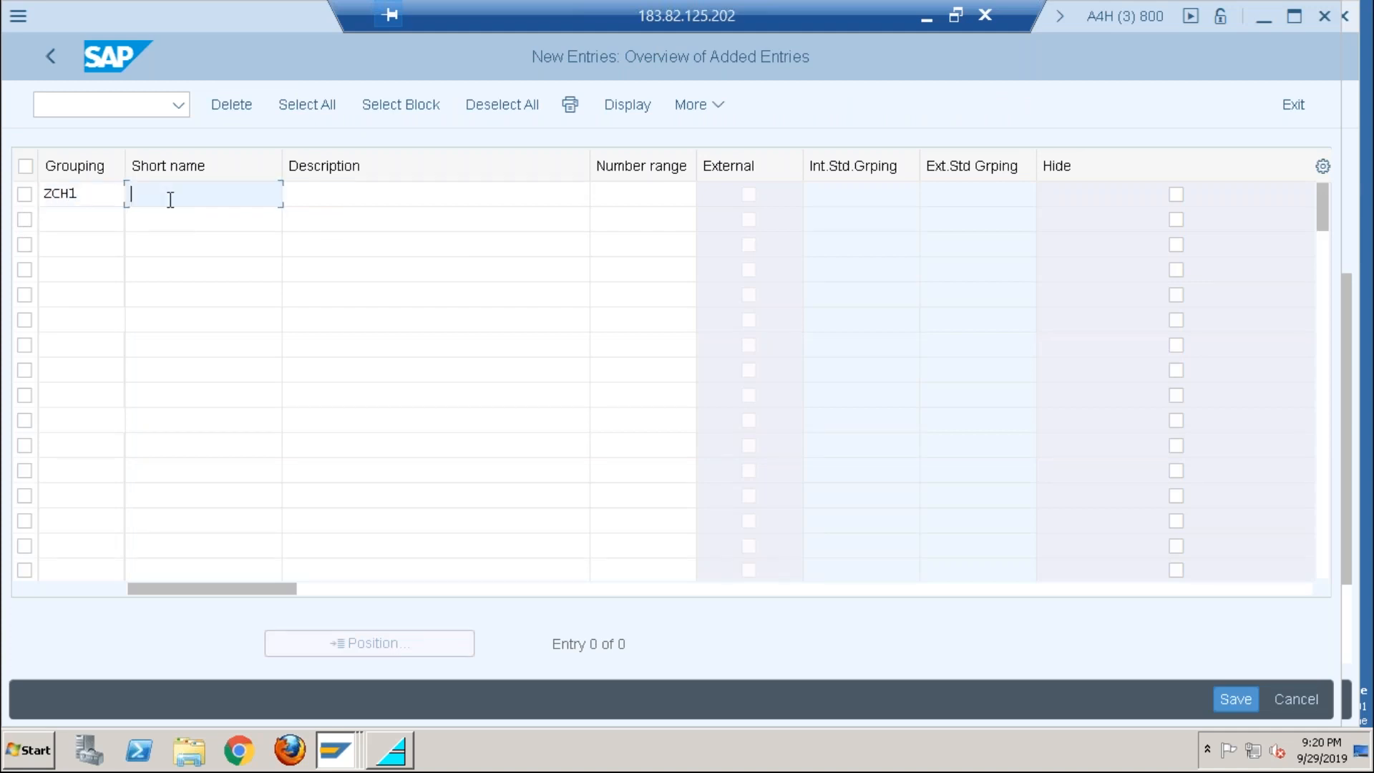
{"action": "type", "text": "CH1-Internal"}
{"action": "left_click_drag", "start_coordinate": [248, 197], "coordinate": [93, 193]}
{"action": "key", "text": "ctrl+c"}
{"action": "left_click", "coordinate": [384, 201]}
{"action": "key", "text": "ctrl+v"}
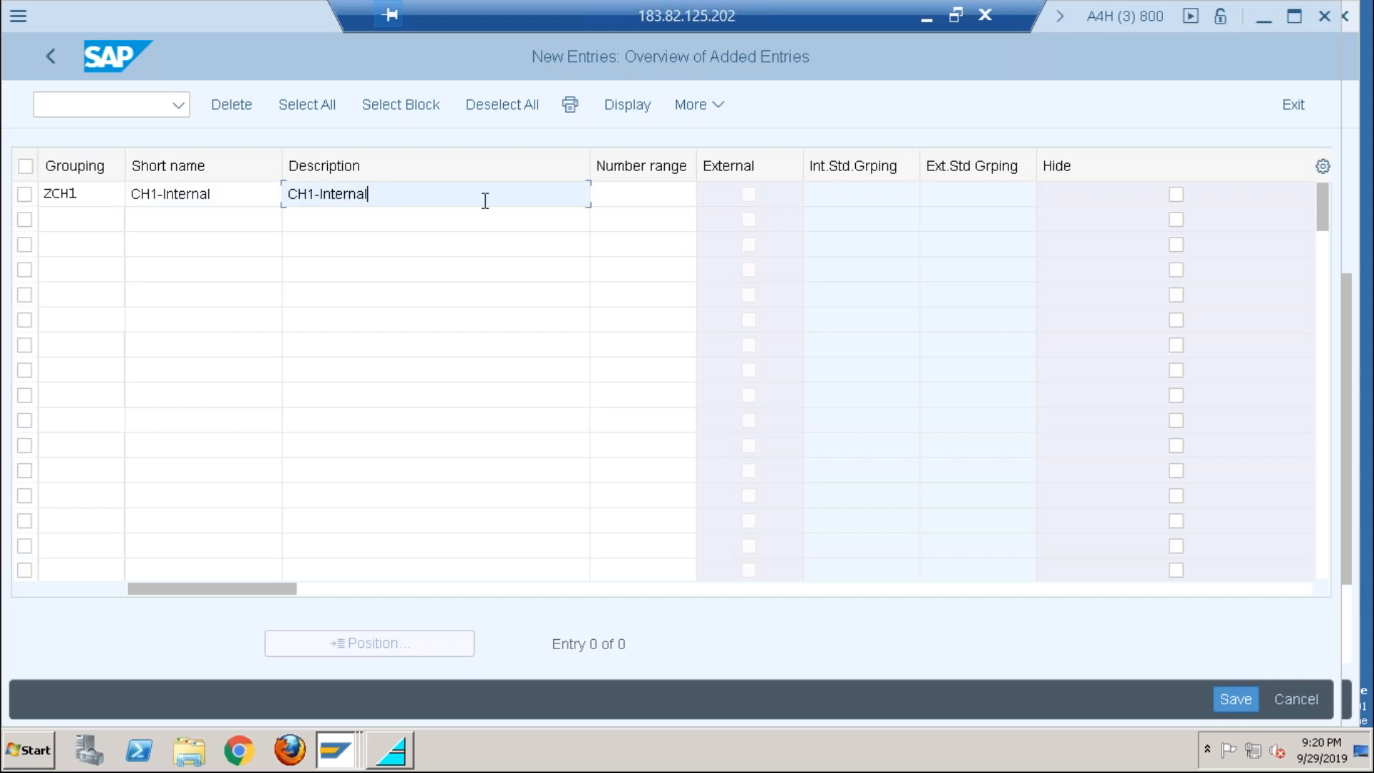
Step: Assign number range ZK to ZCH1 and extend its description to CH1-Internal-5000-6000
{"action": "left_click", "coordinate": [637, 195]}
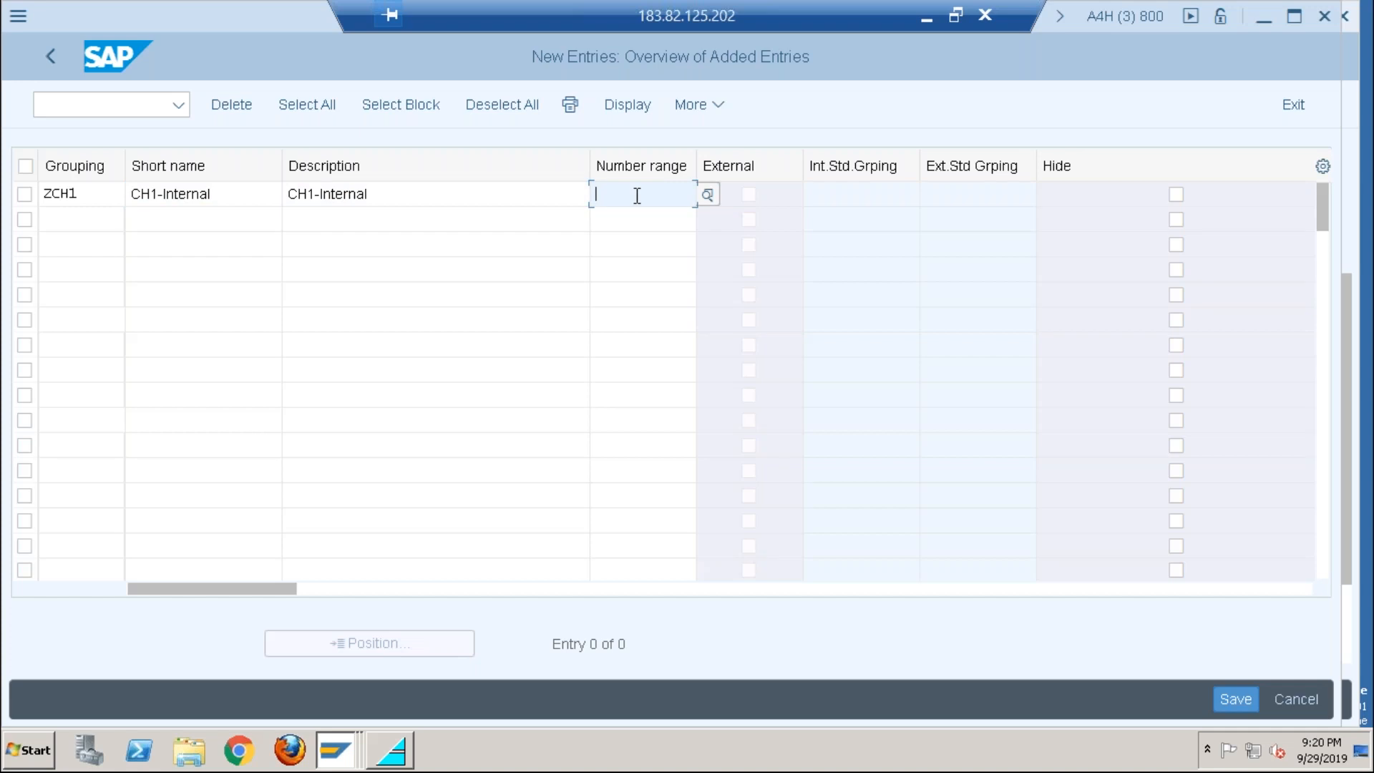
{"action": "type", "text": "ZK"}
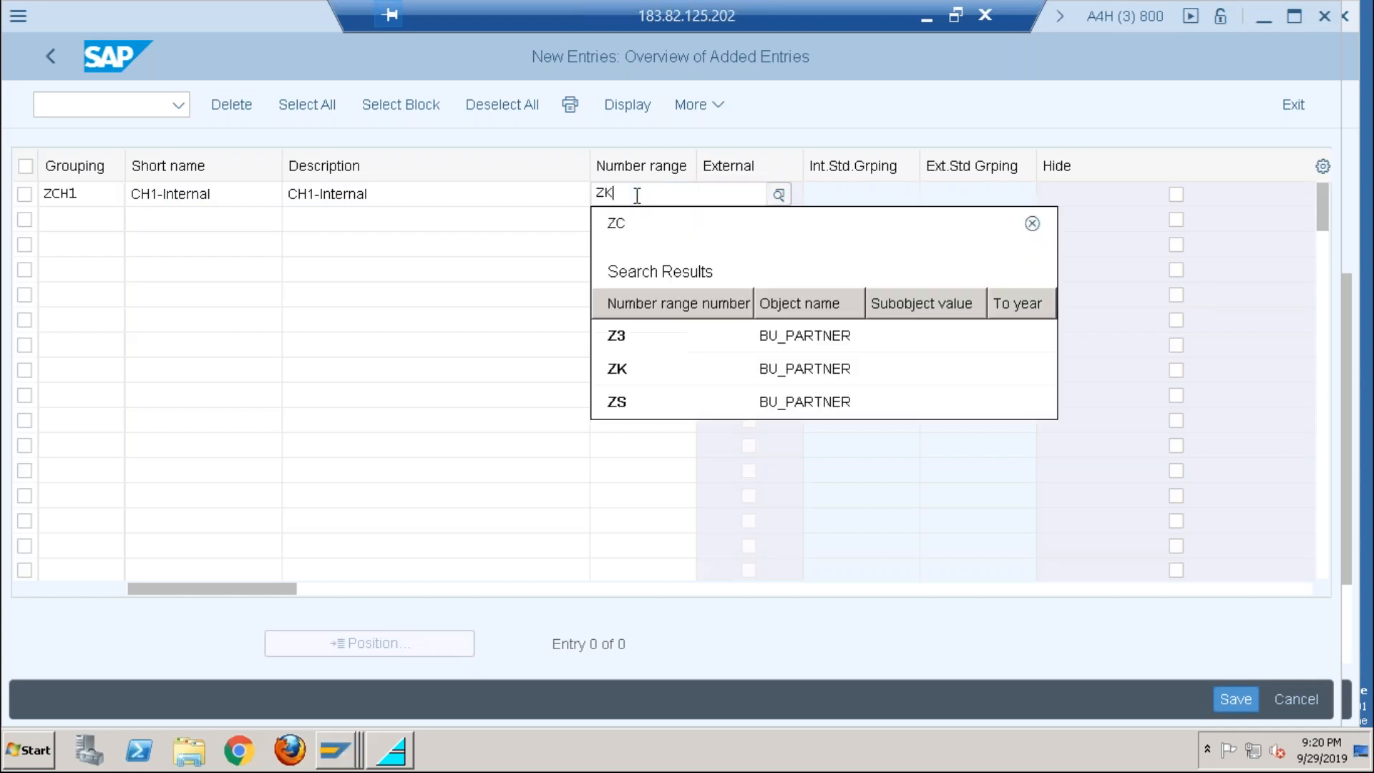
{"action": "left_click", "coordinate": [630, 303]}
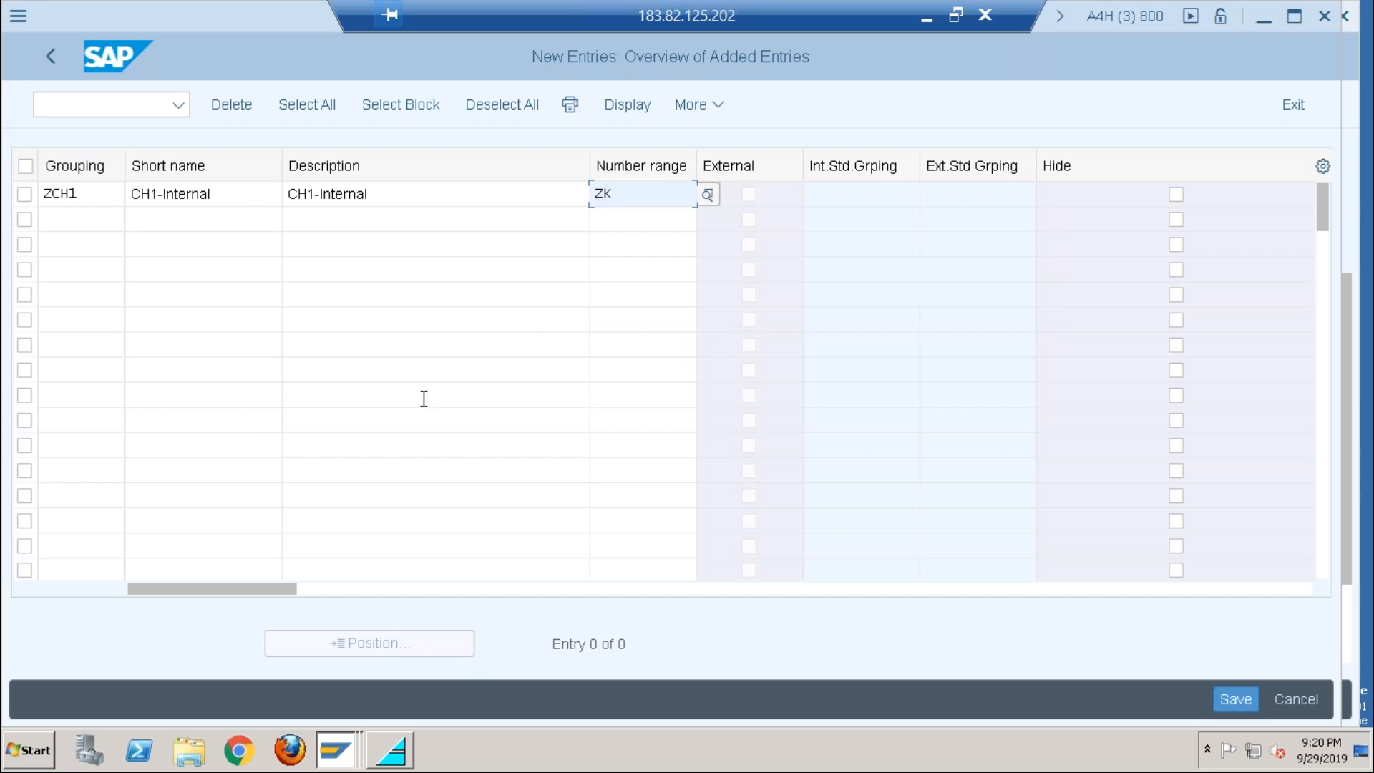
{"action": "left_click", "coordinate": [392, 201]}
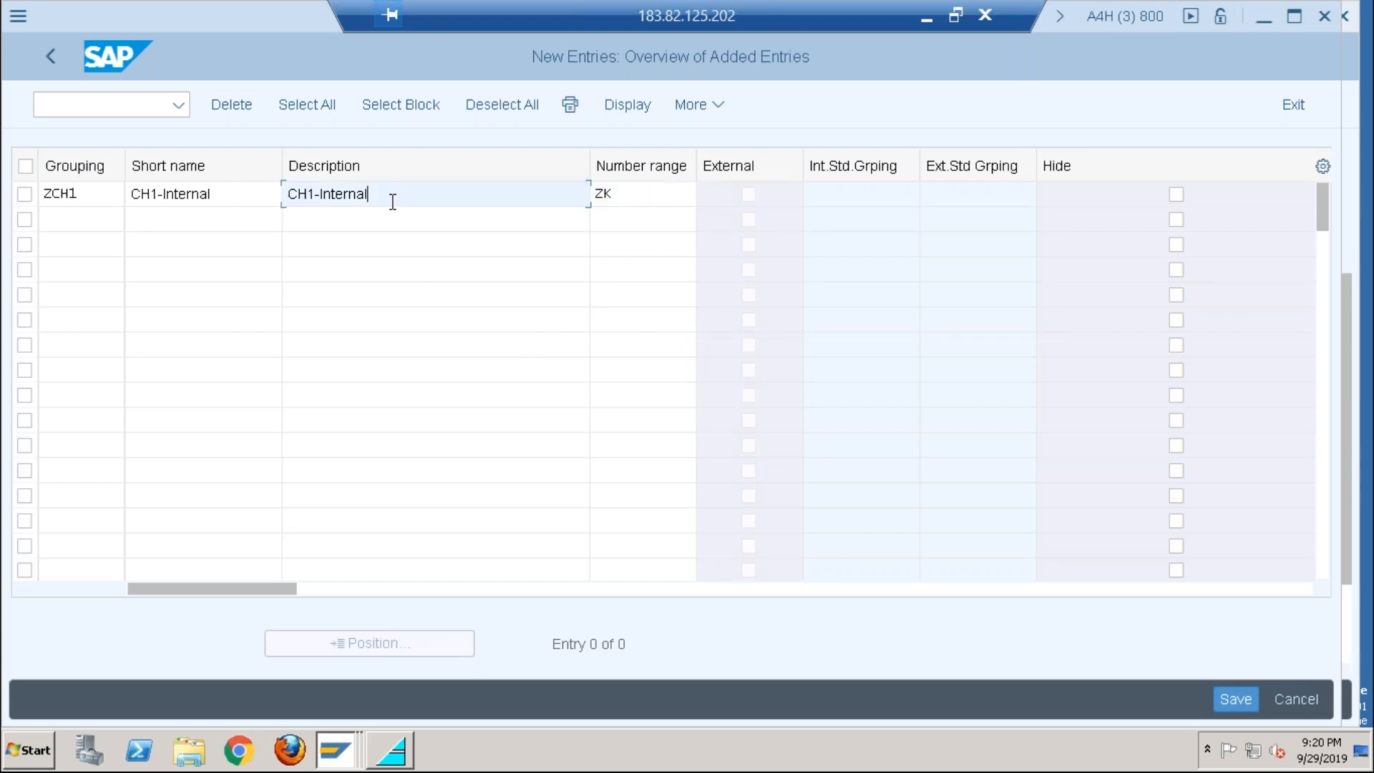
{"action": "type", "text": "-5000-6000"}
{"action": "left_click", "coordinate": [427, 347]}
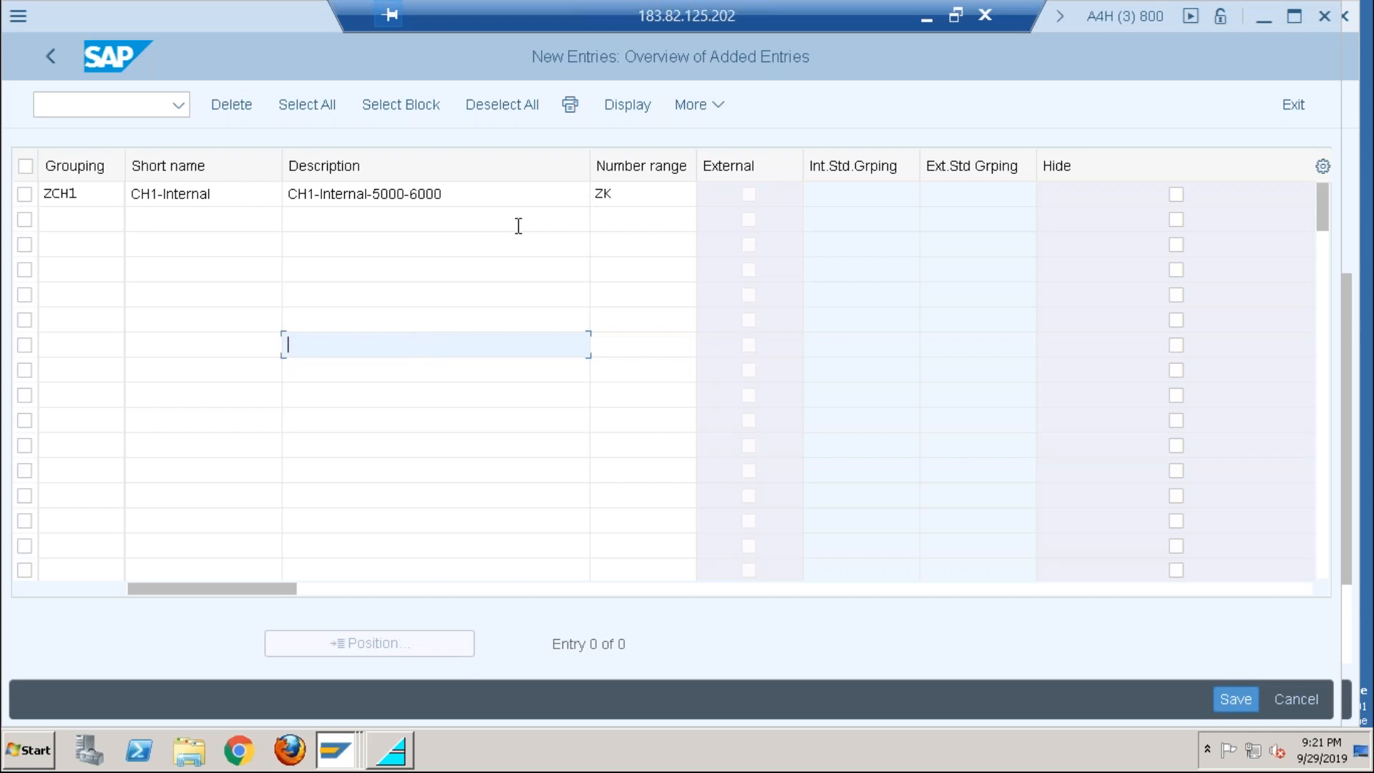
Step: Confirm the ZCH1 entry and save it under a customizing request
{"action": "key", "text": "Return"}
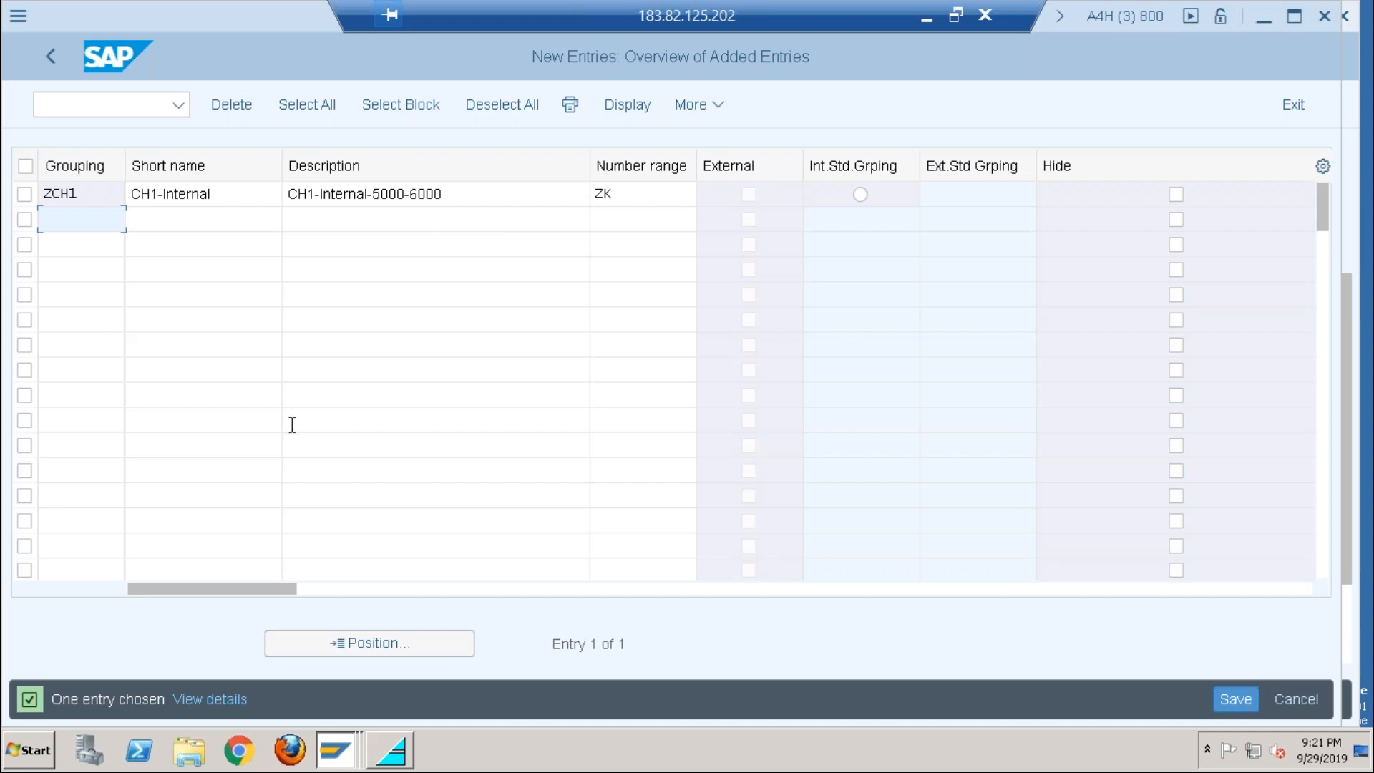
{"action": "left_click", "coordinate": [1240, 698]}
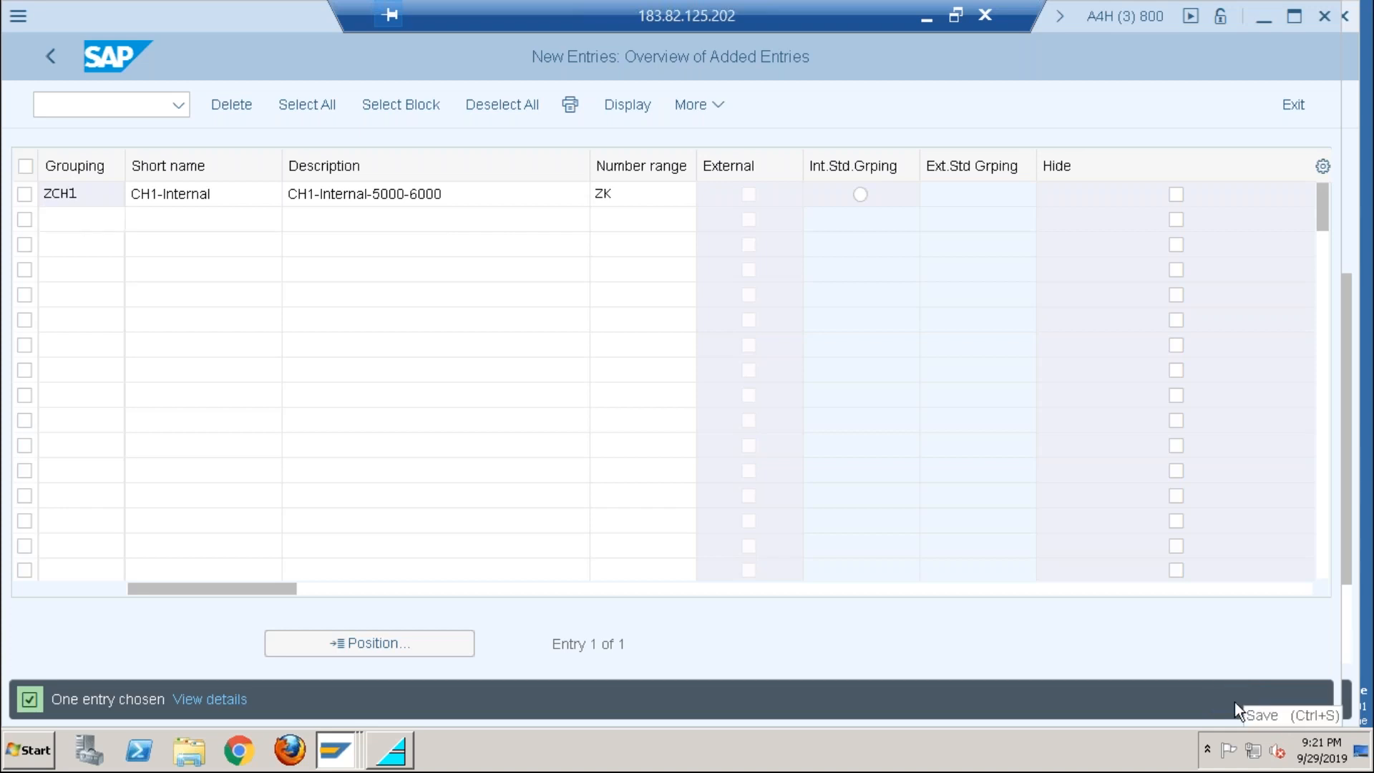
{"action": "left_click", "coordinate": [454, 465]}
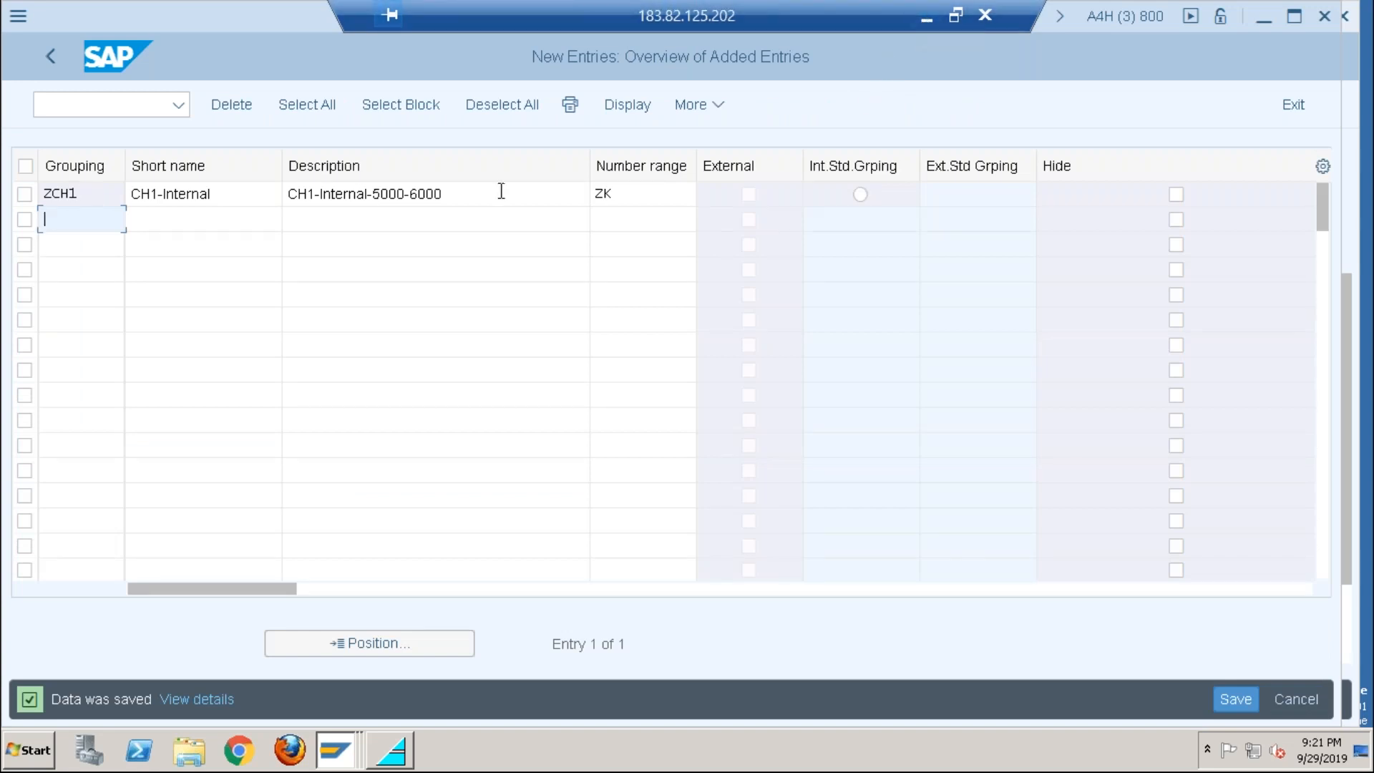
Step: Minimize the SAP and Explorer windows and close the Week1- Day2 presentation
{"action": "left_click", "coordinate": [924, 18]}
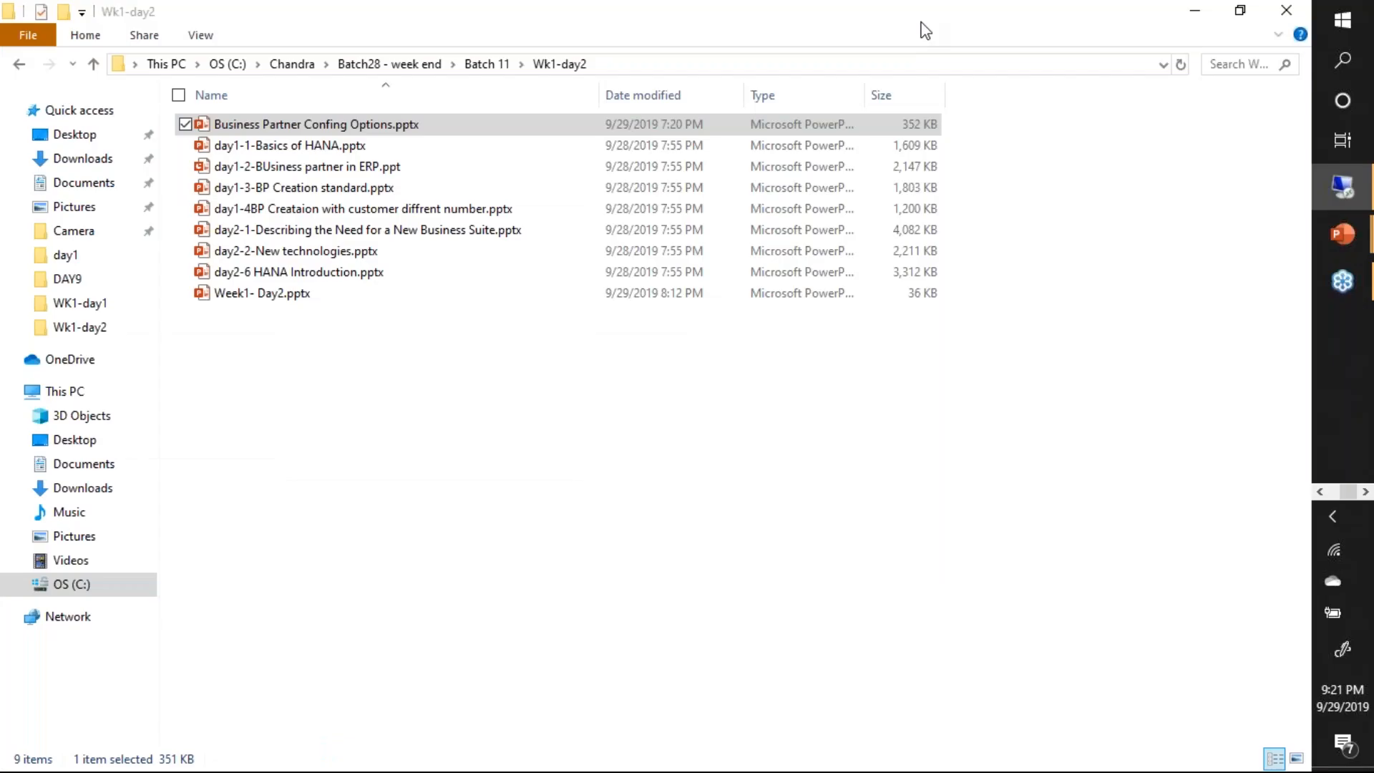
{"action": "left_click", "coordinate": [1192, 11]}
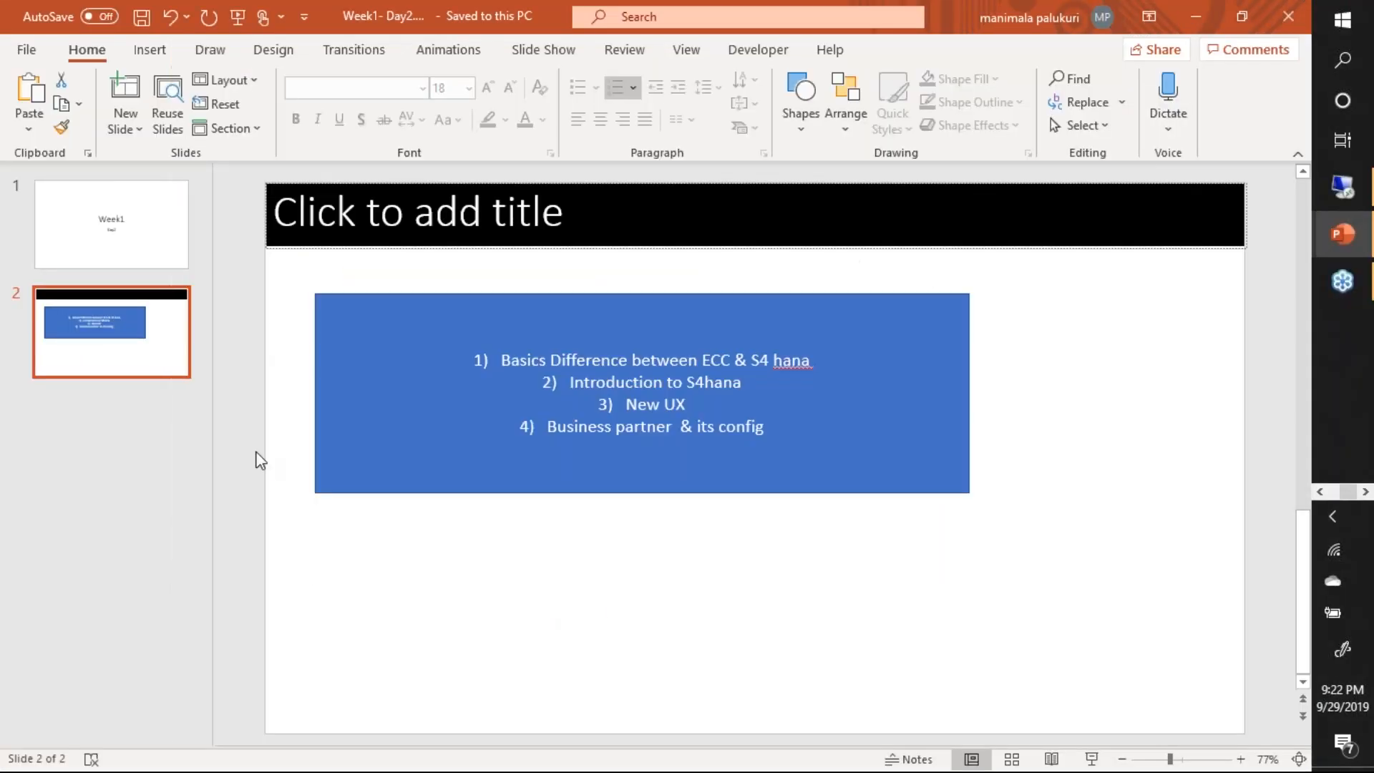
{"action": "key", "text": "alt+Tab"}
{"action": "key", "text": "alt+Tab"}
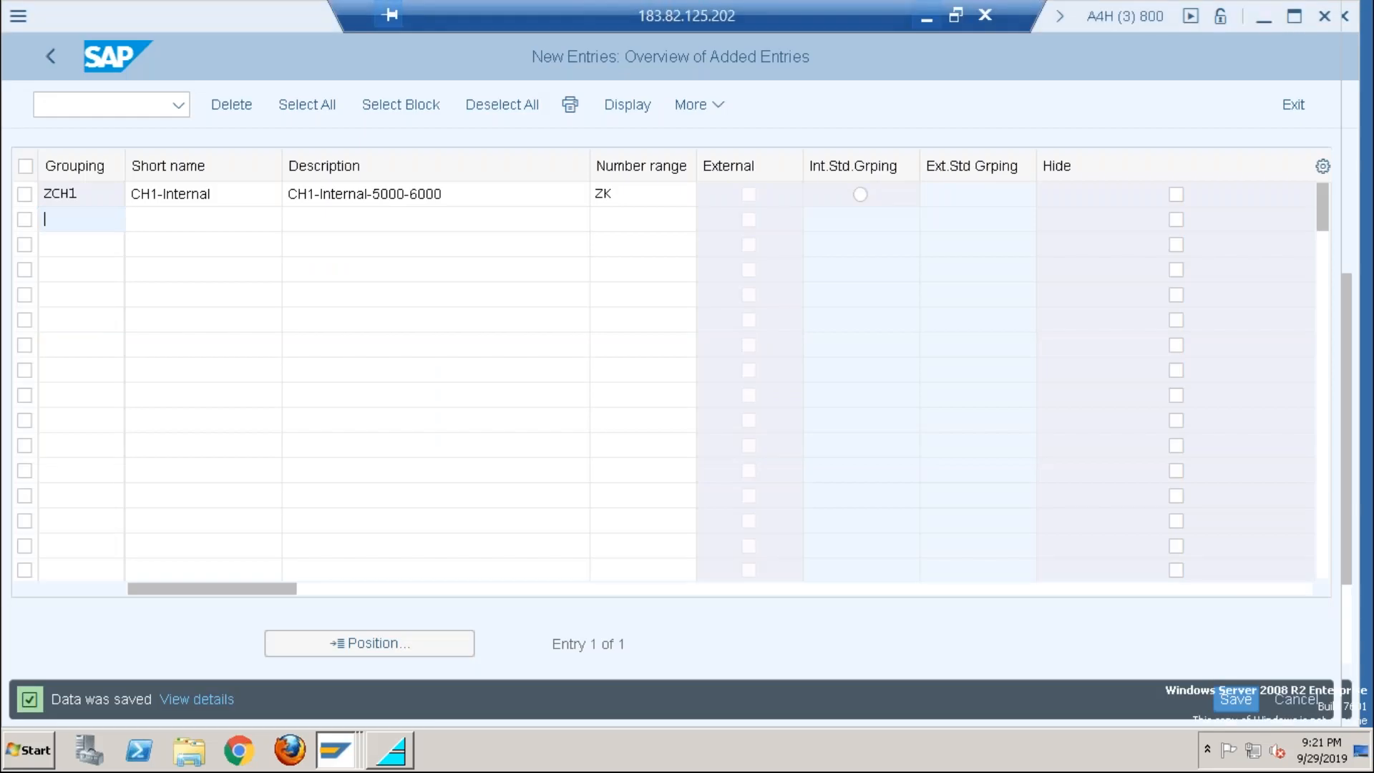
{"action": "key", "text": "alt+Tab"}
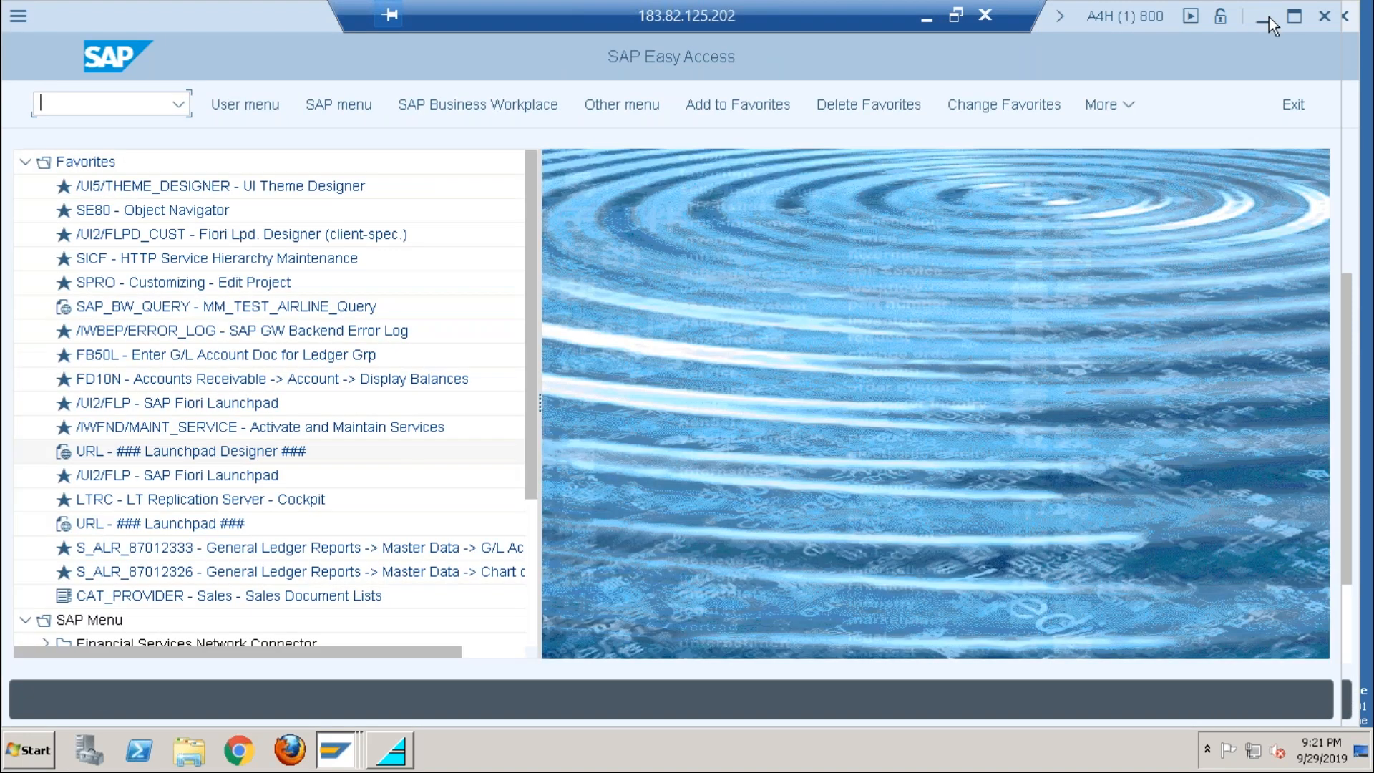
{"action": "left_click", "coordinate": [1269, 18]}
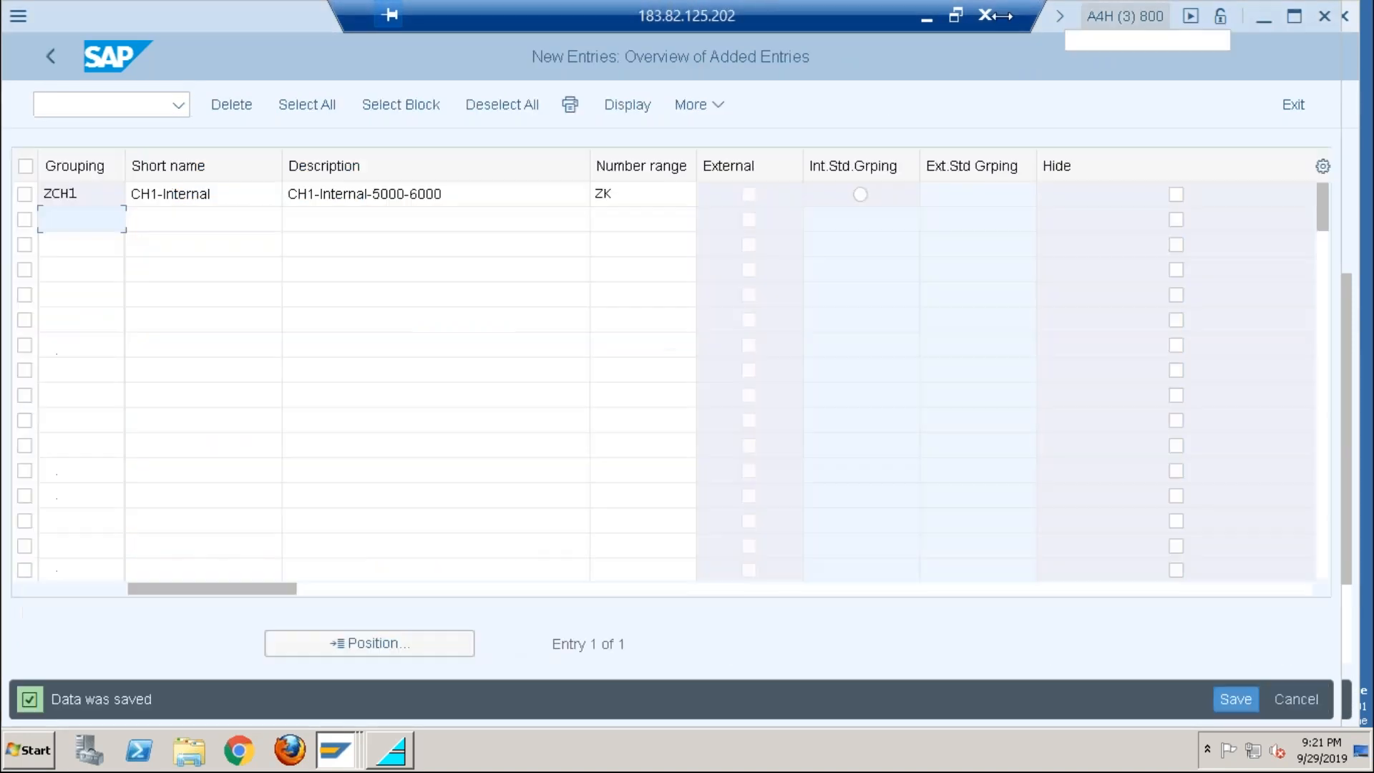
{"action": "left_click", "coordinate": [927, 16]}
{"action": "left_click", "coordinate": [1288, 15]}
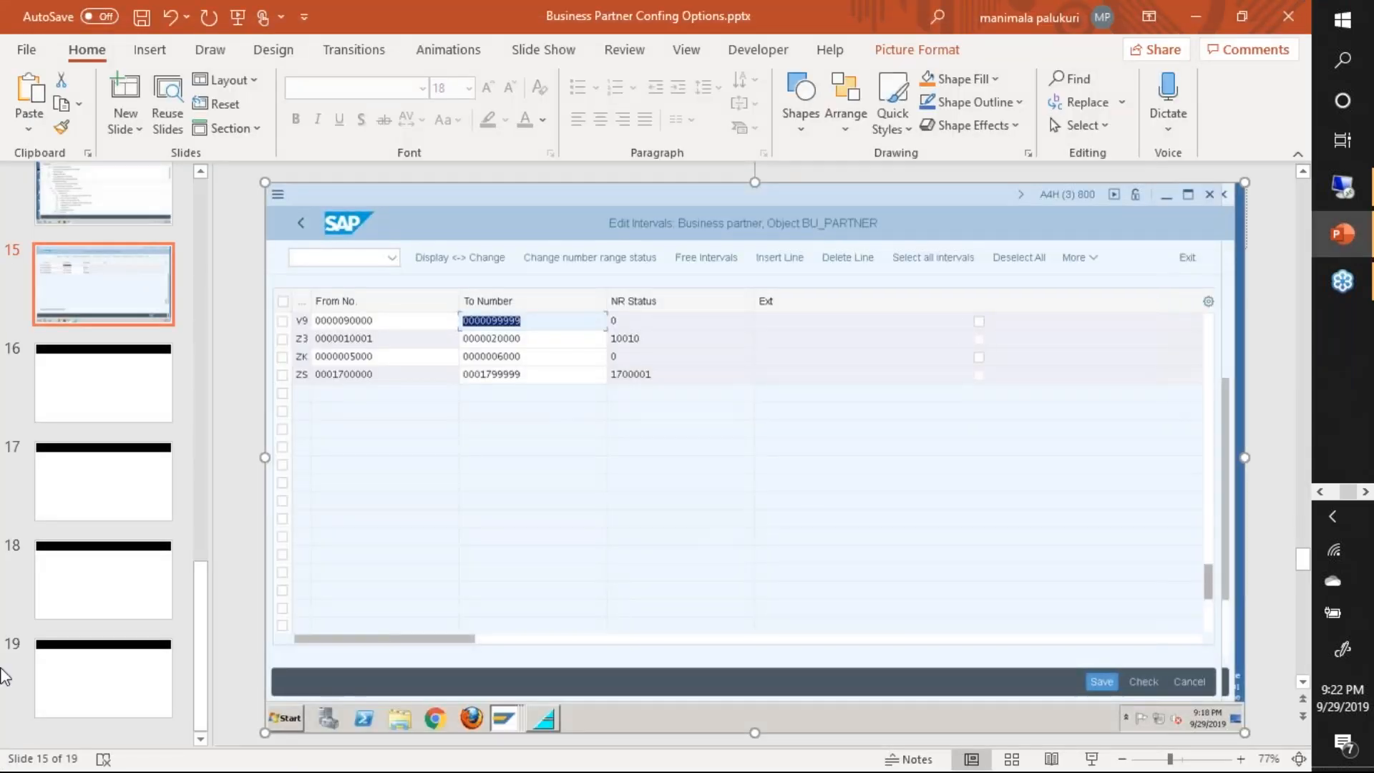
Step: Go to slide 16 of Business Partner Confing Options, then return to SAP Create Person
{"action": "left_click", "coordinate": [98, 386]}
{"action": "key", "text": "ctrl+v"}
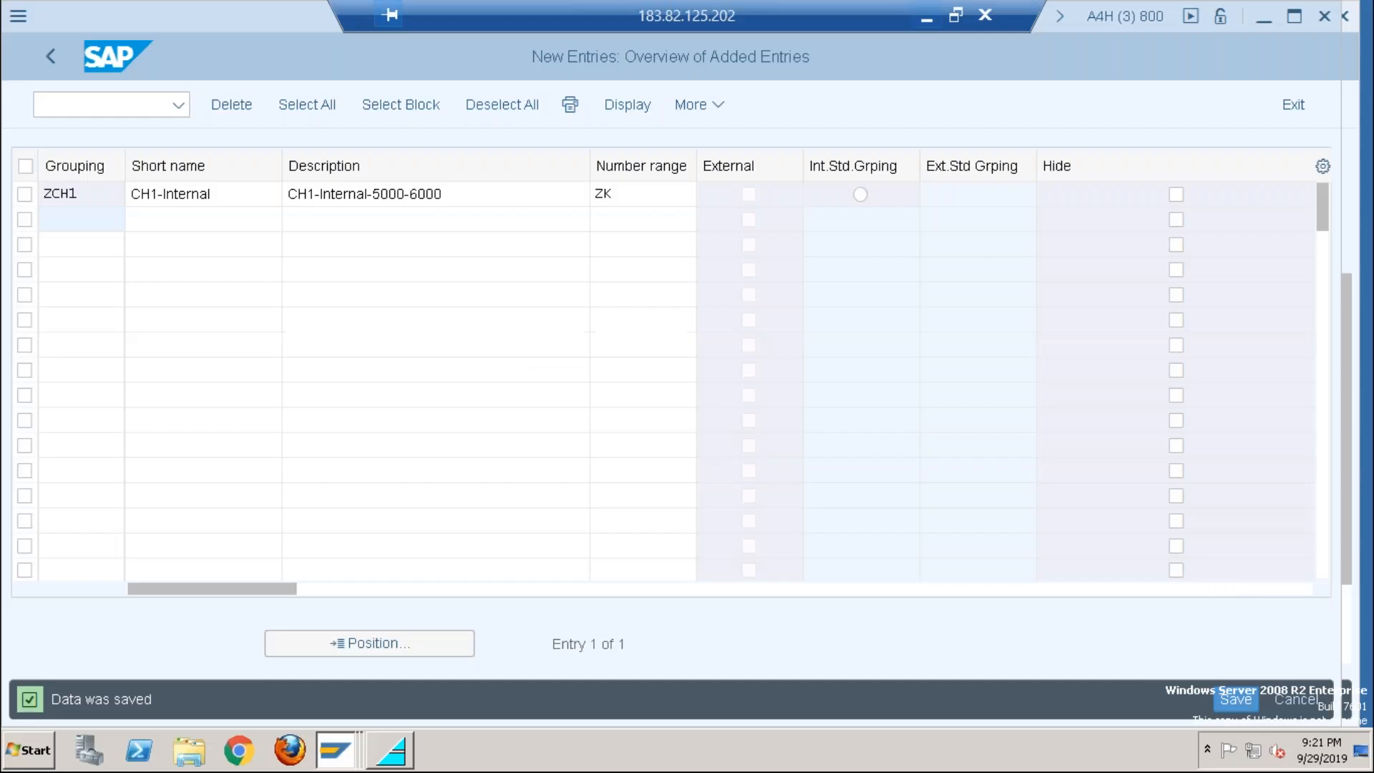
{"action": "key", "text": "alt+Tab"}
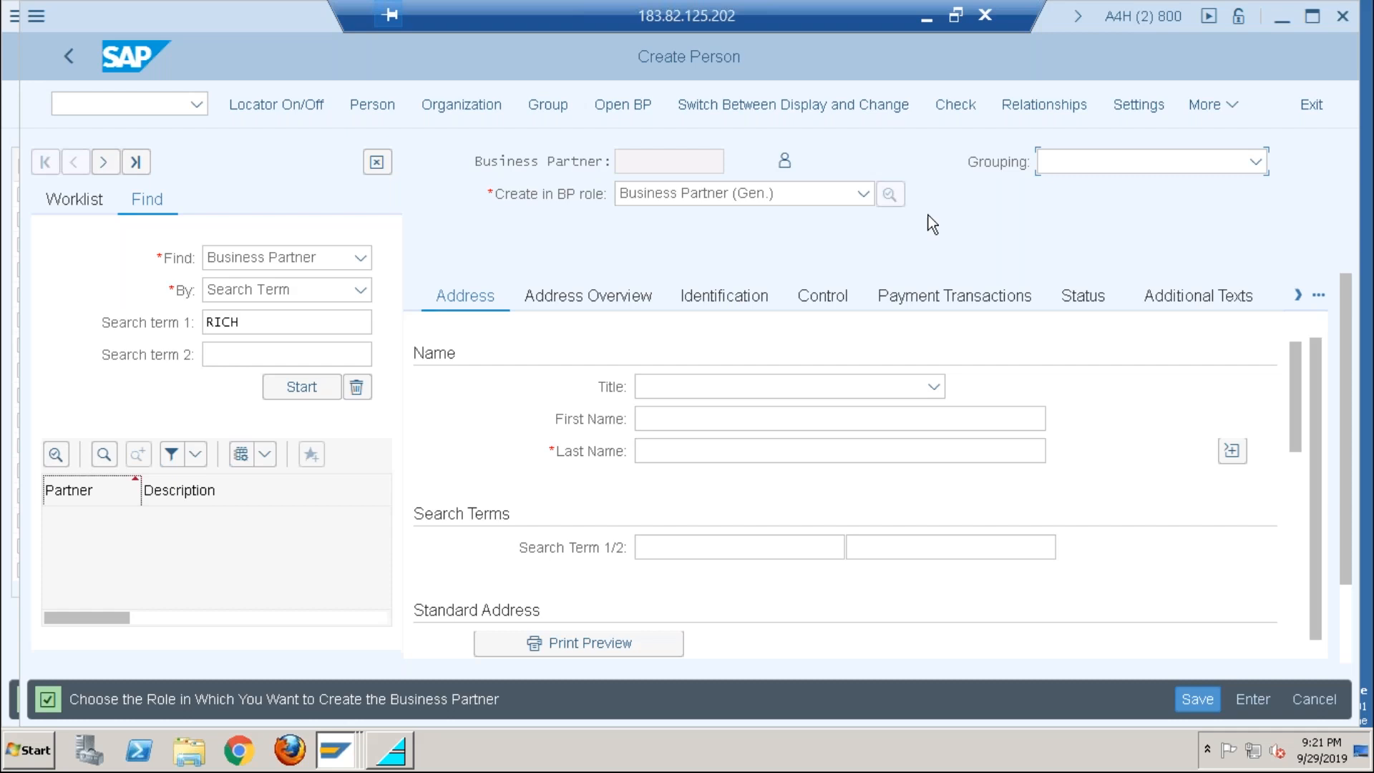
Step: Pick External Number Assignment from the Create Person Grouping dropdown list
{"action": "left_click", "coordinate": [1102, 162]}
{"action": "left_click", "coordinate": [1256, 161]}
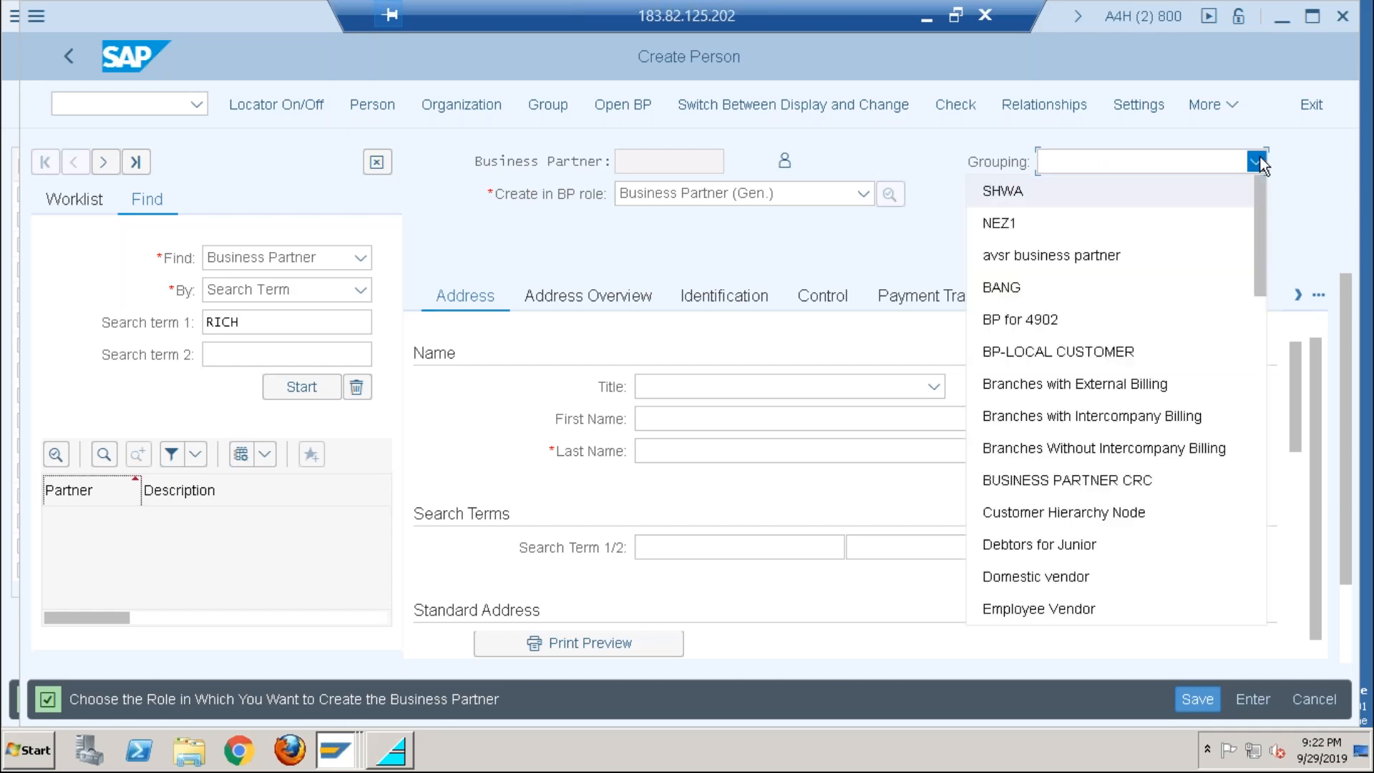
{"action": "left_click_drag", "start_coordinate": [1259, 277], "coordinate": [1264, 329]}
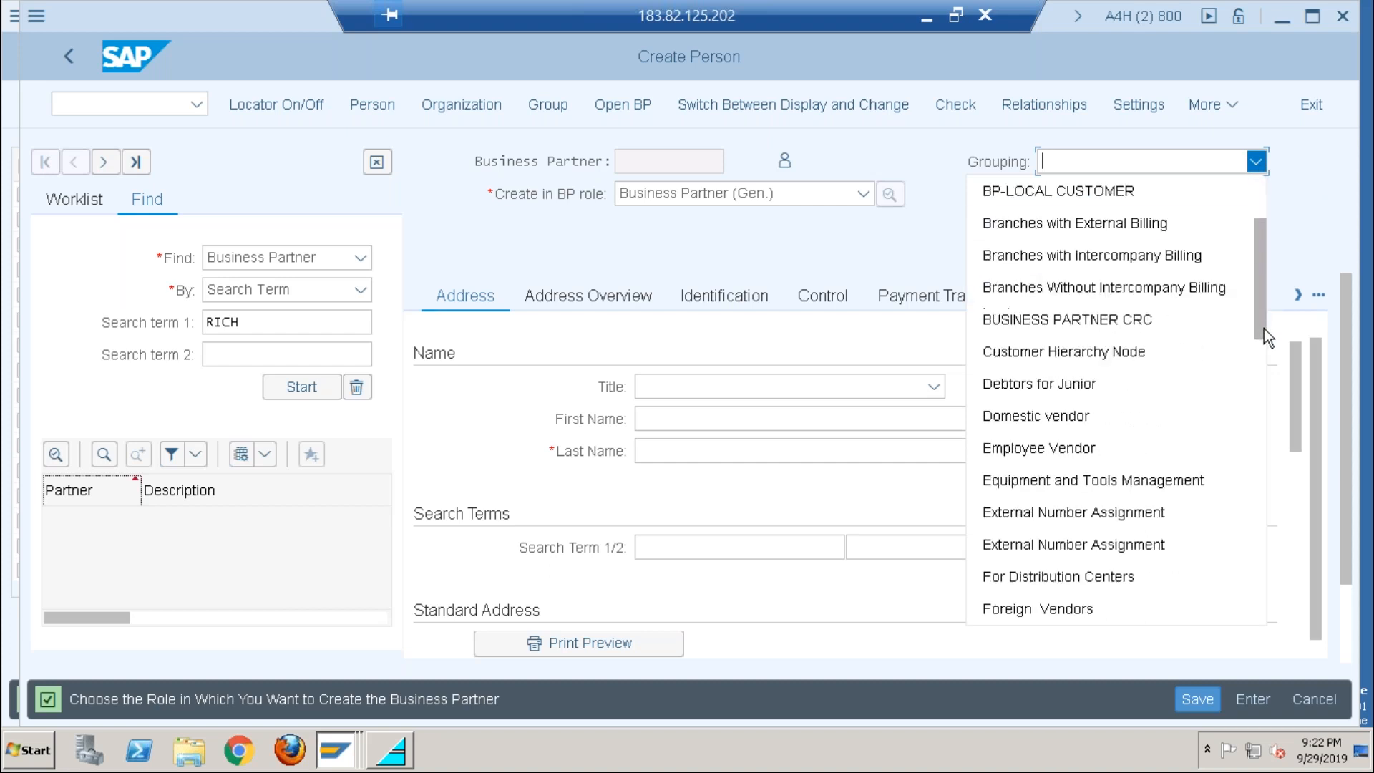
{"action": "left_click", "coordinate": [1260, 499]}
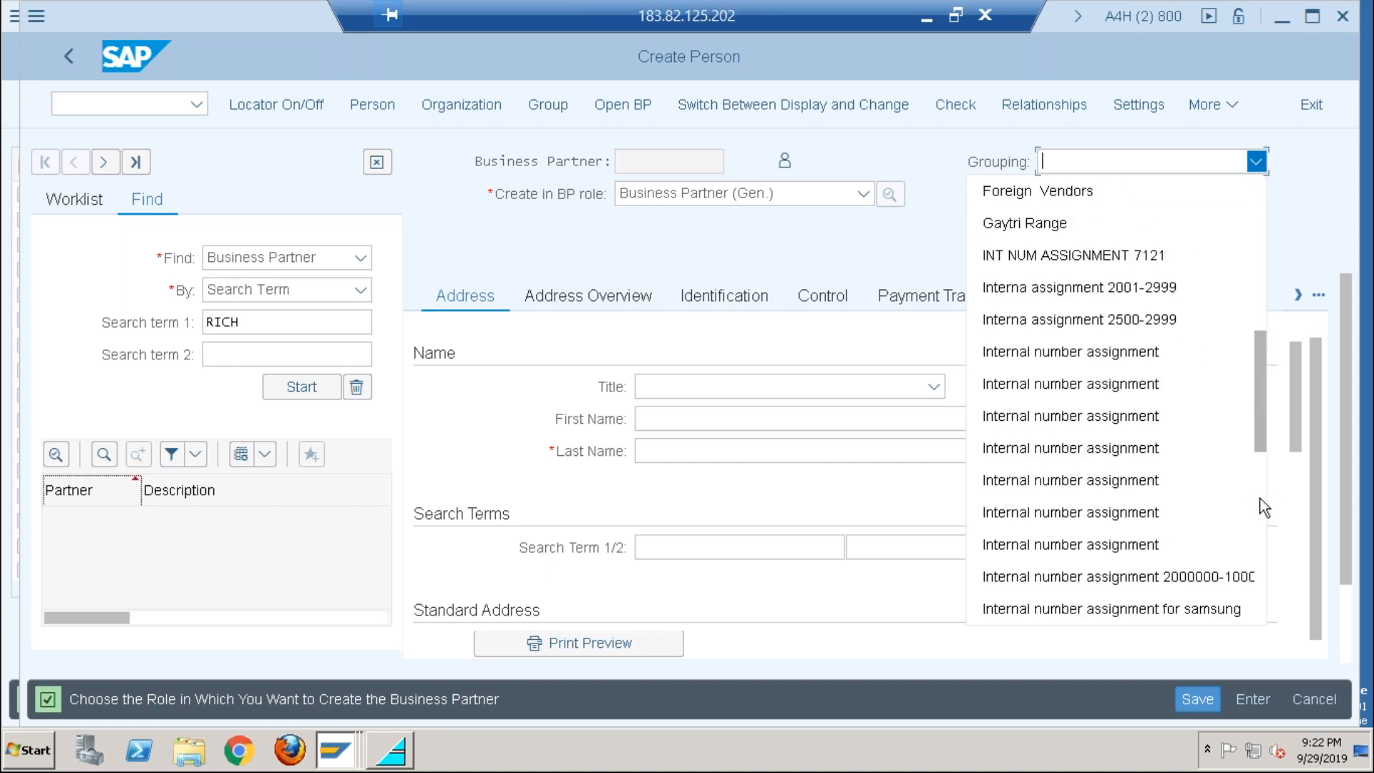
{"action": "left_click", "coordinate": [1261, 504]}
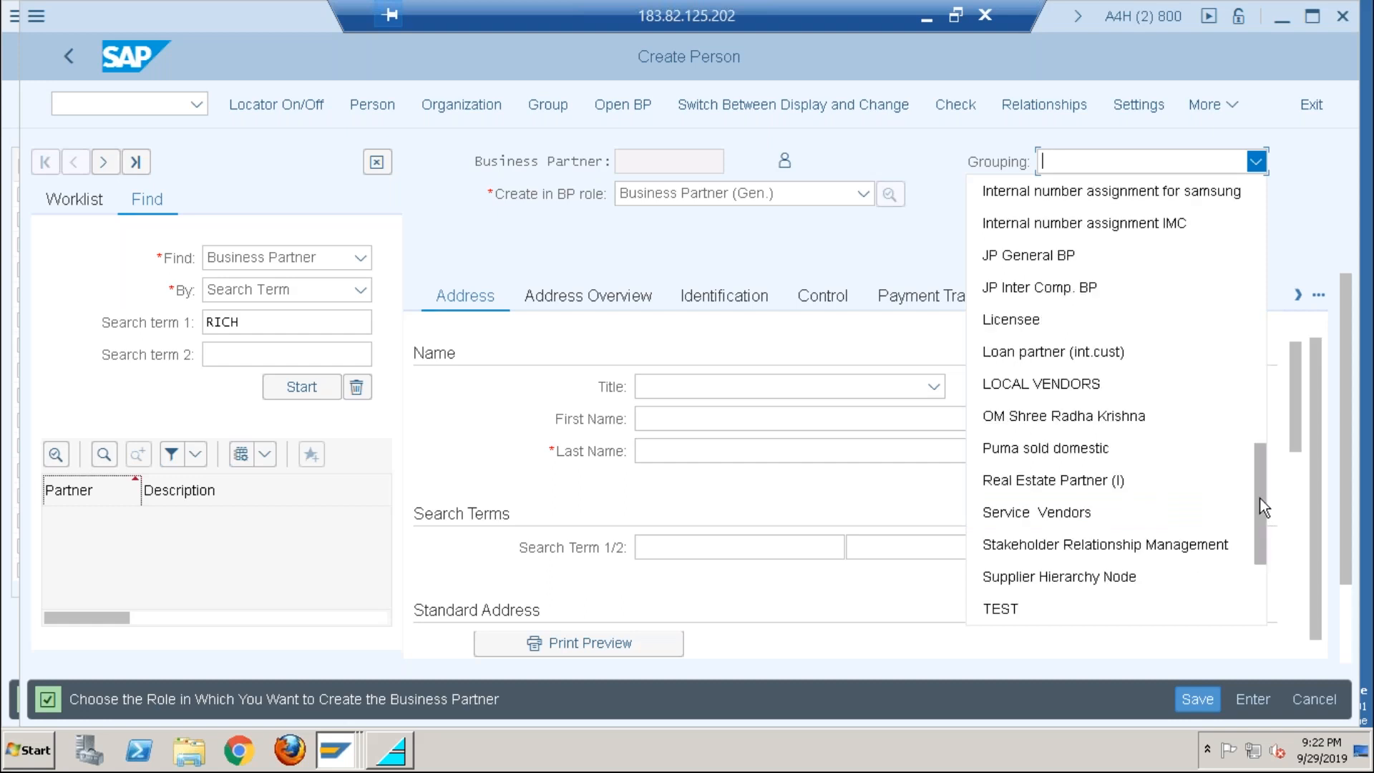
{"action": "left_click", "coordinate": [1263, 581]}
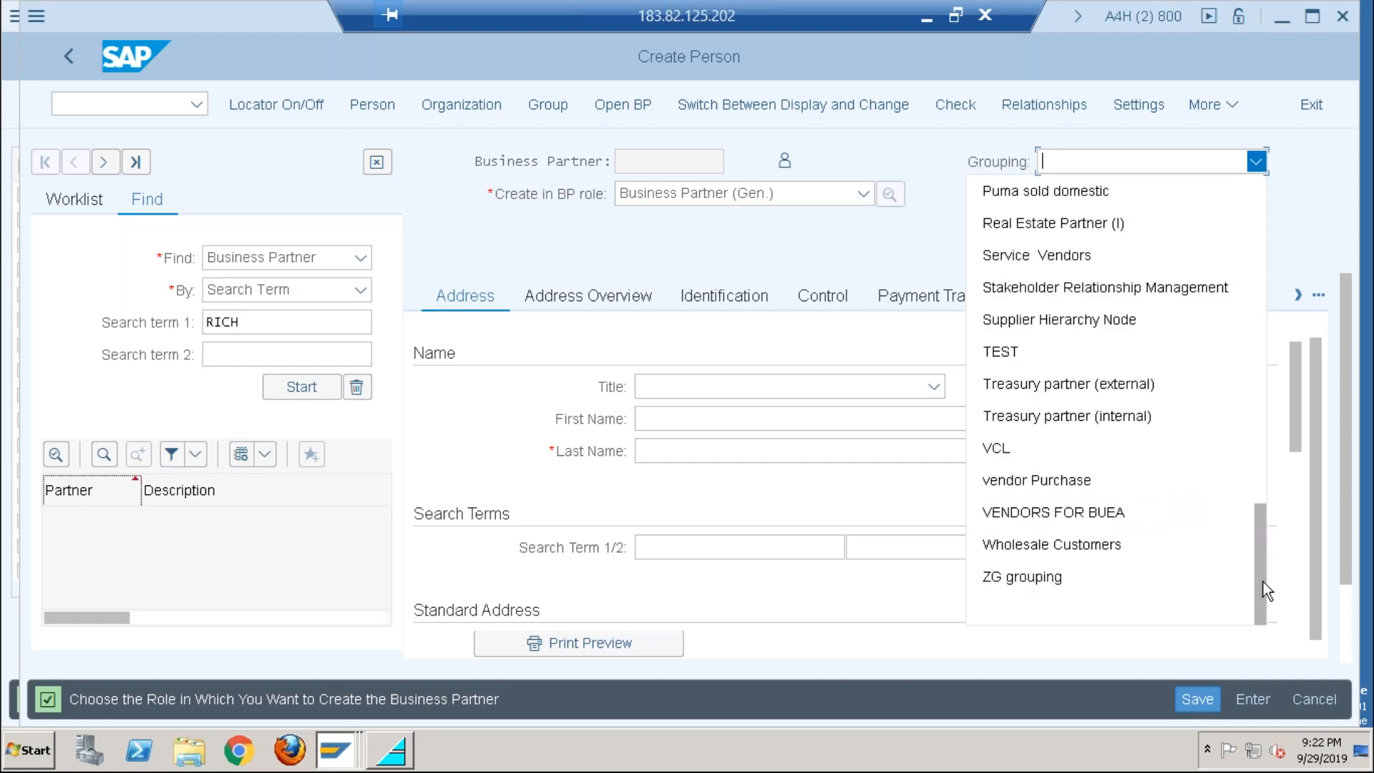
{"action": "left_click_drag", "start_coordinate": [1263, 581], "coordinate": [1250, 200]}
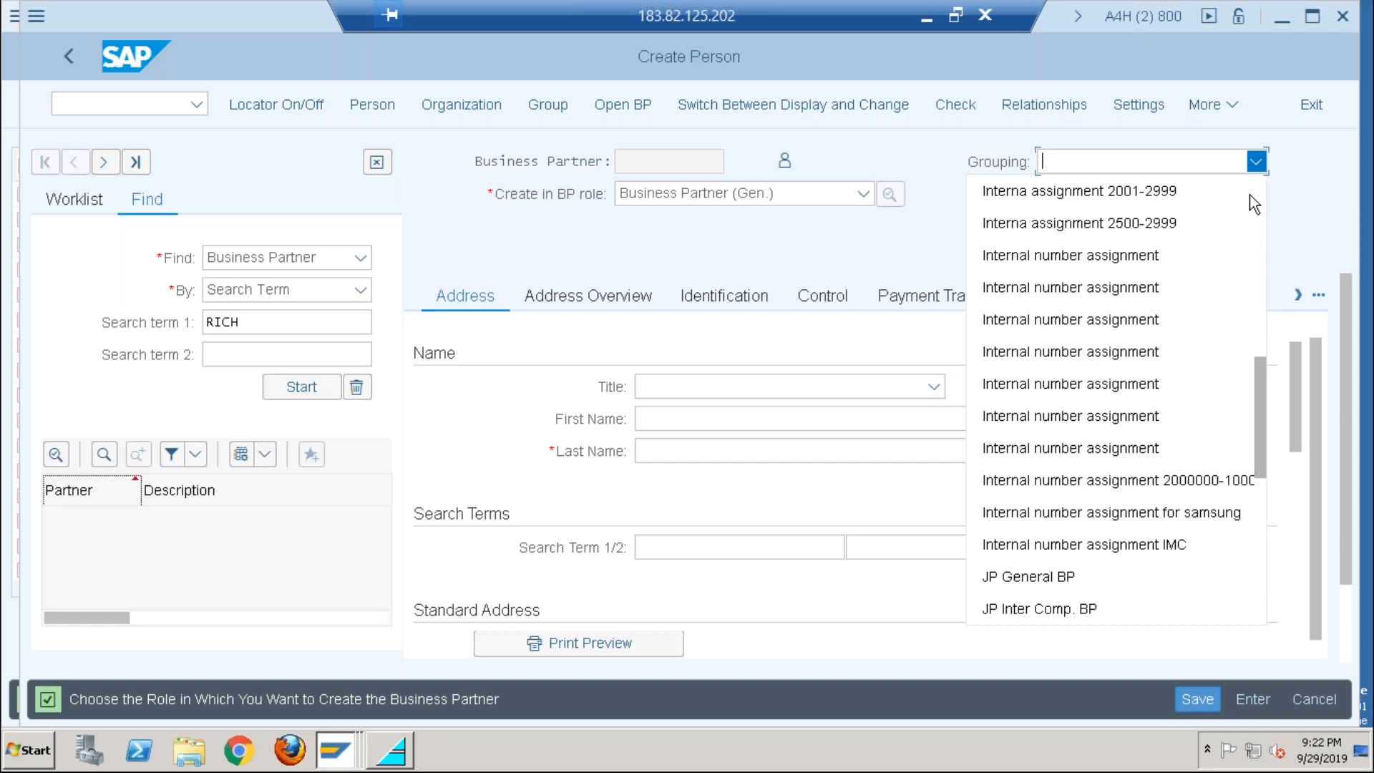
{"action": "left_click", "coordinate": [142, 102]}
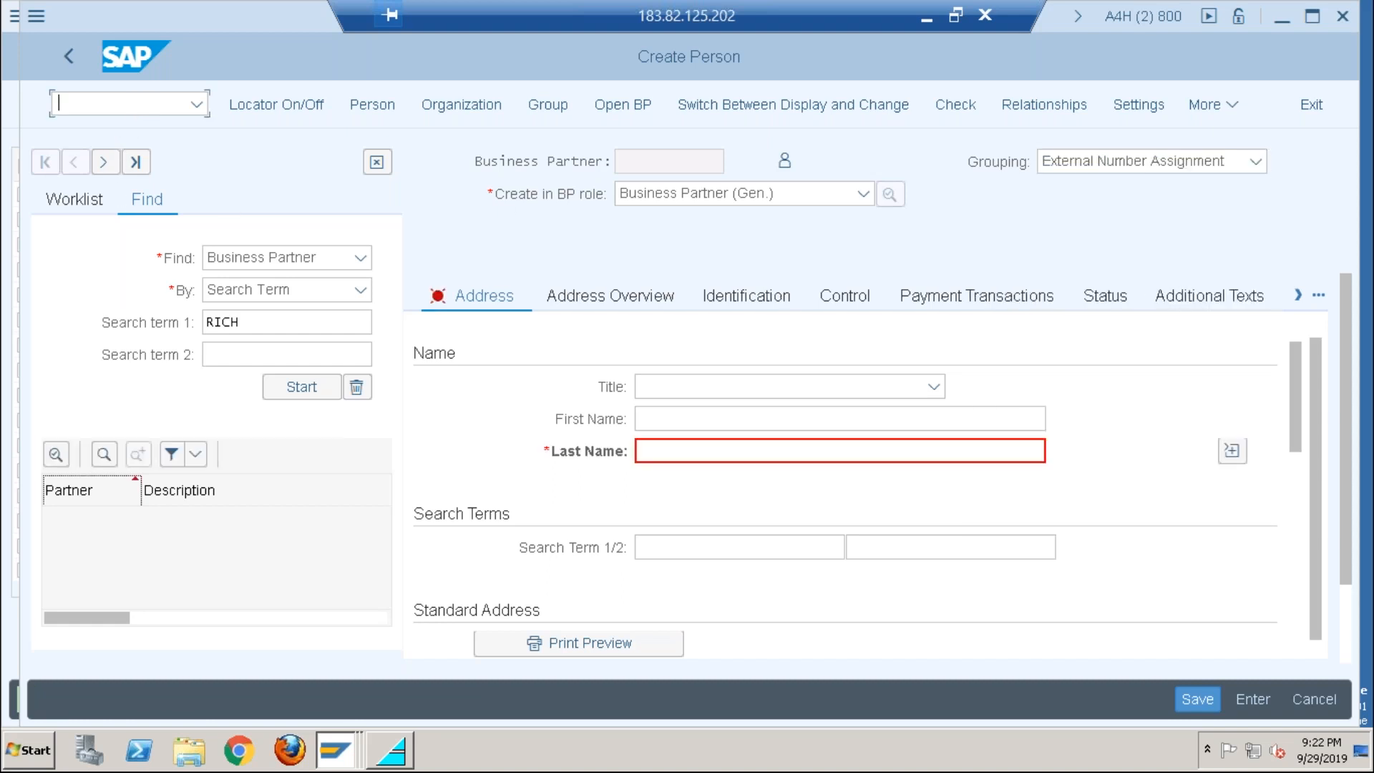
Step: Restart transaction BP, try creating organization and person partners, then exit
{"action": "type", "text": "/nbp"}
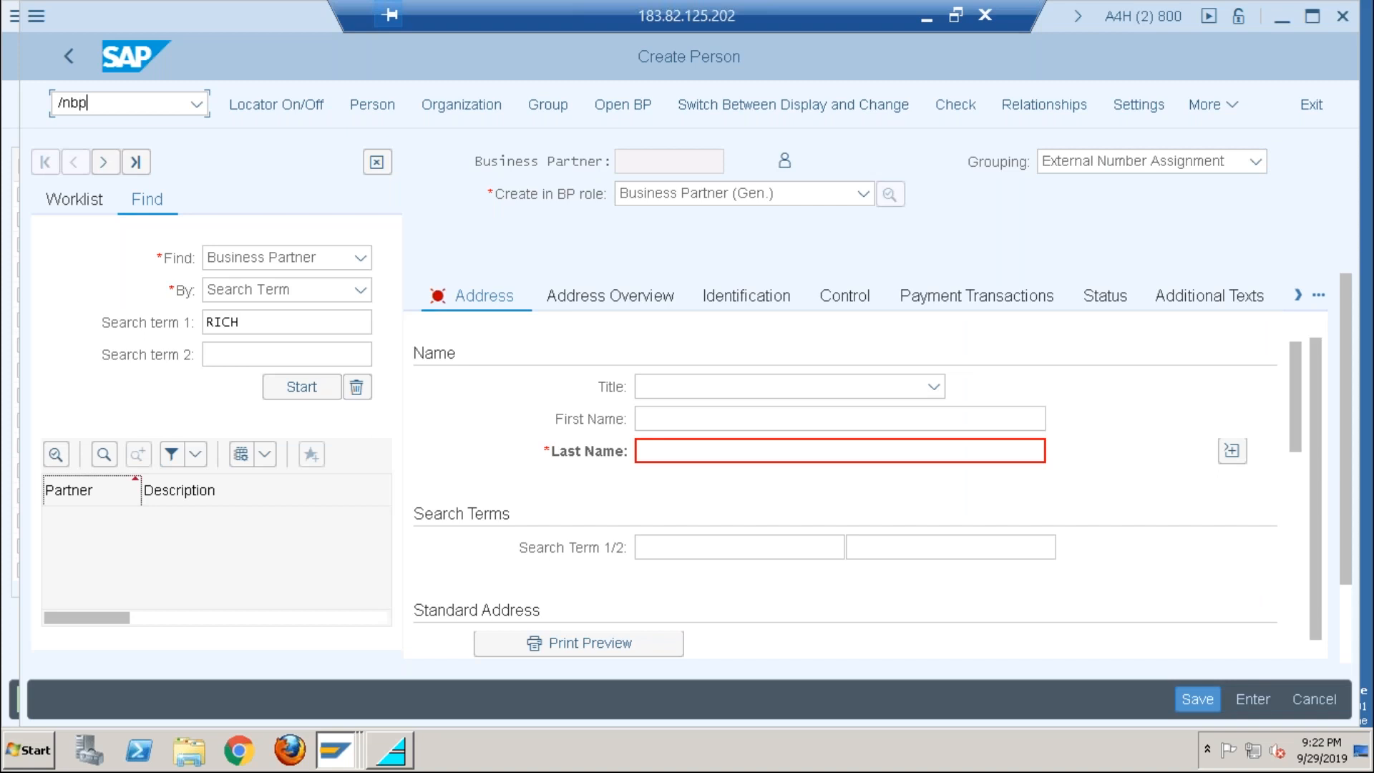
{"action": "key", "text": "Return"}
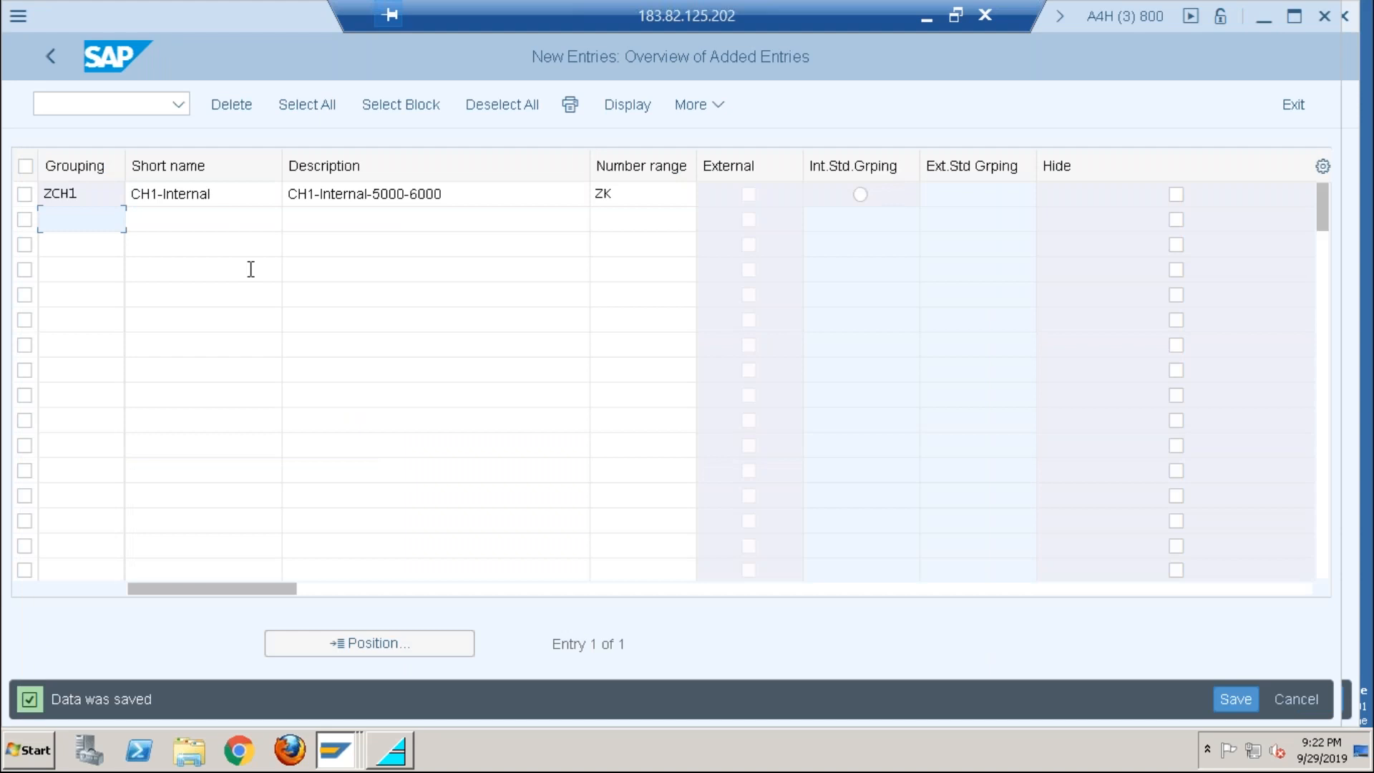
{"action": "key", "text": "alt+Tab"}
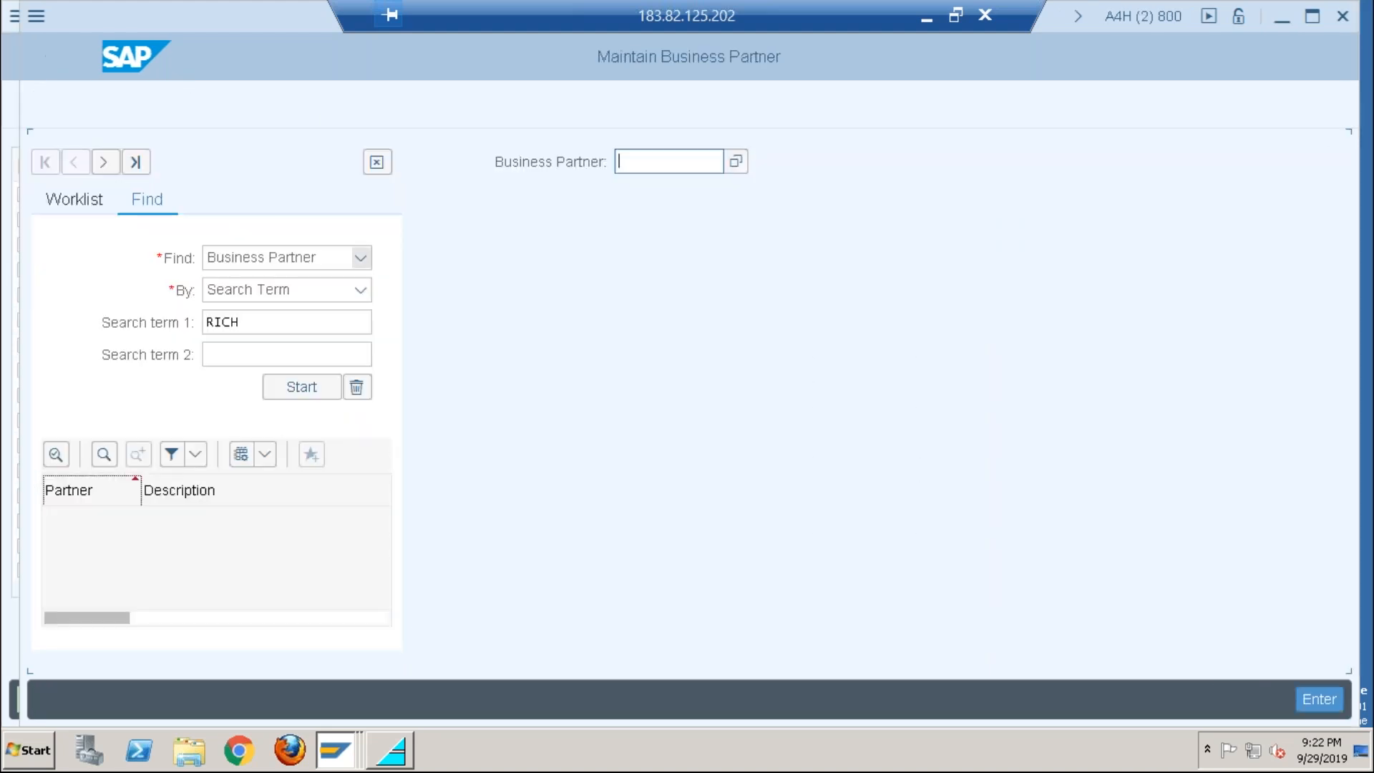
{"action": "left_click", "coordinate": [463, 110]}
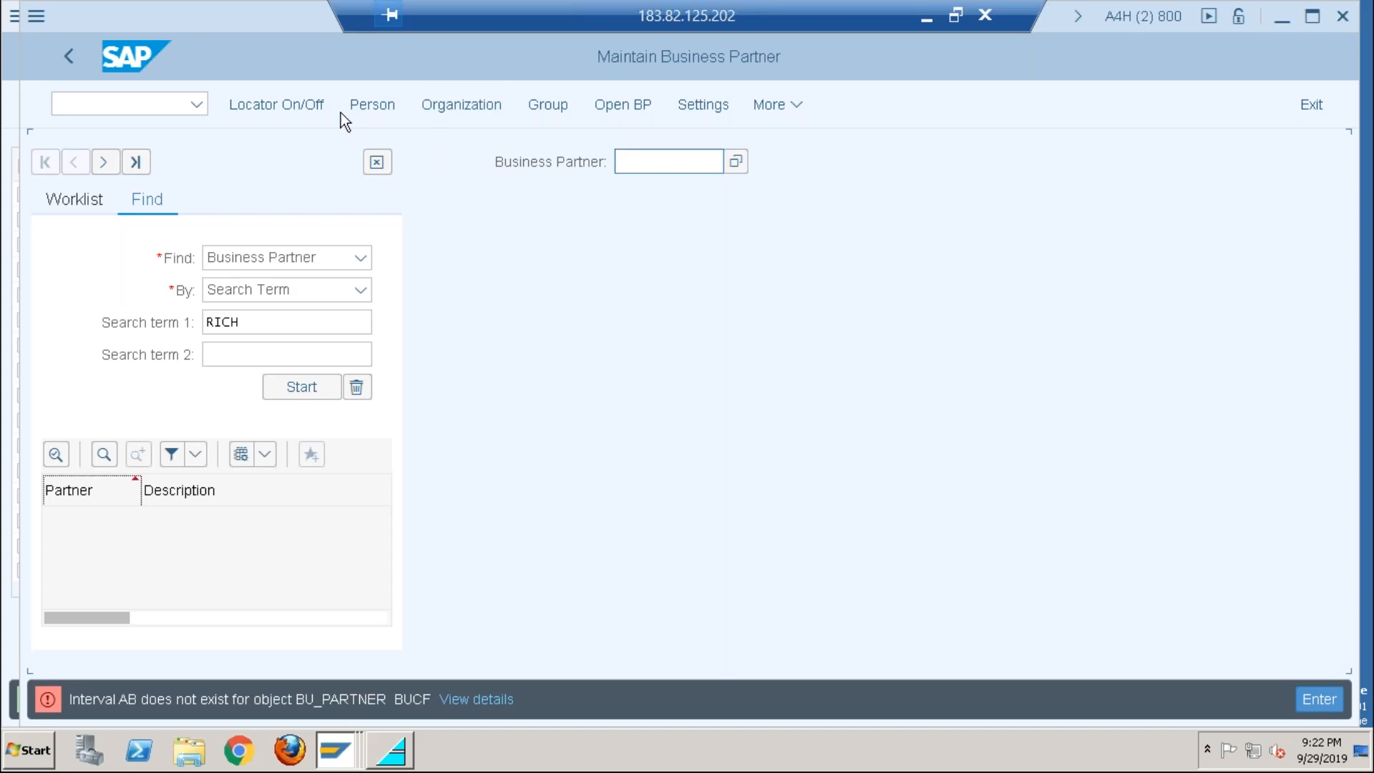
{"action": "left_click", "coordinate": [386, 105]}
{"action": "left_click", "coordinate": [1301, 104]}
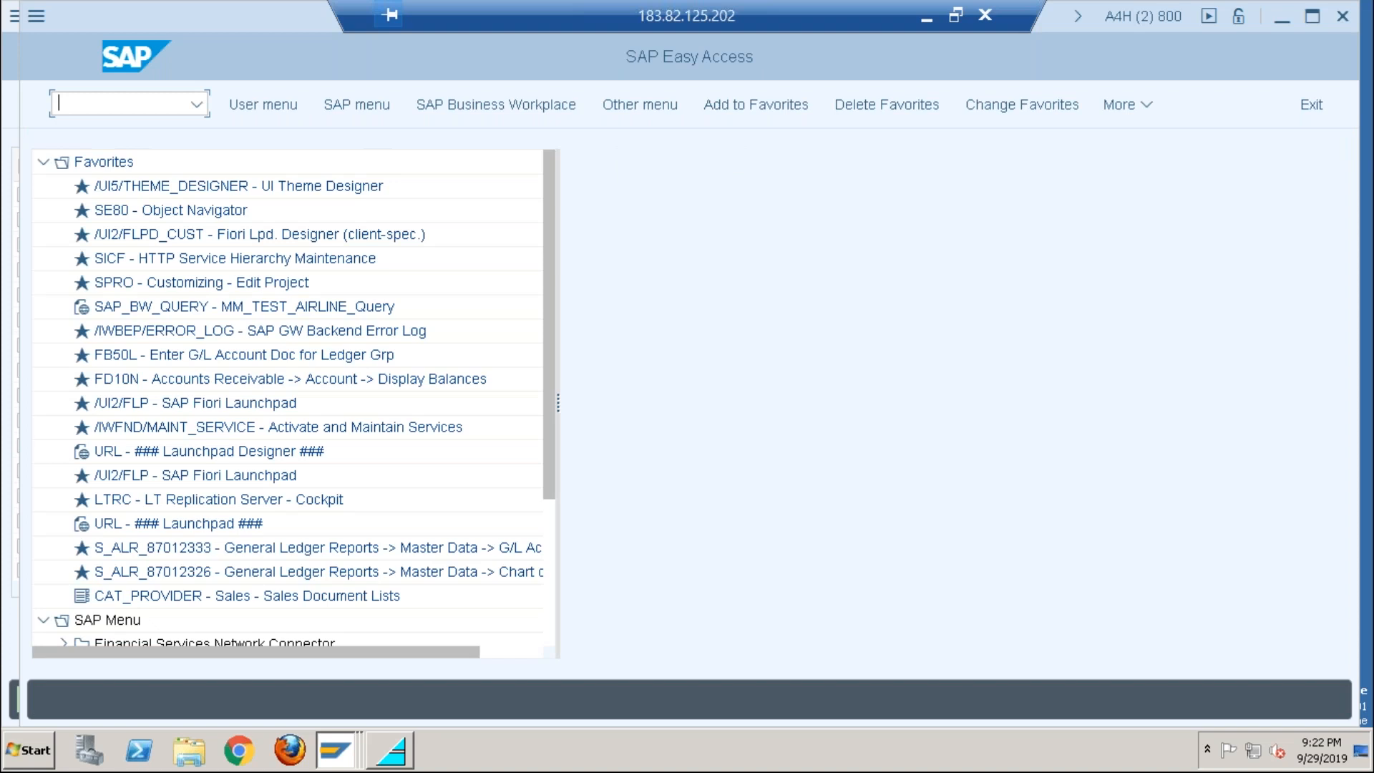
Step: Rerun /obp, try Person again, and switch to the session showing saved grouping ZCH1
{"action": "type", "text": "/obp"}
{"action": "key", "text": "Return"}
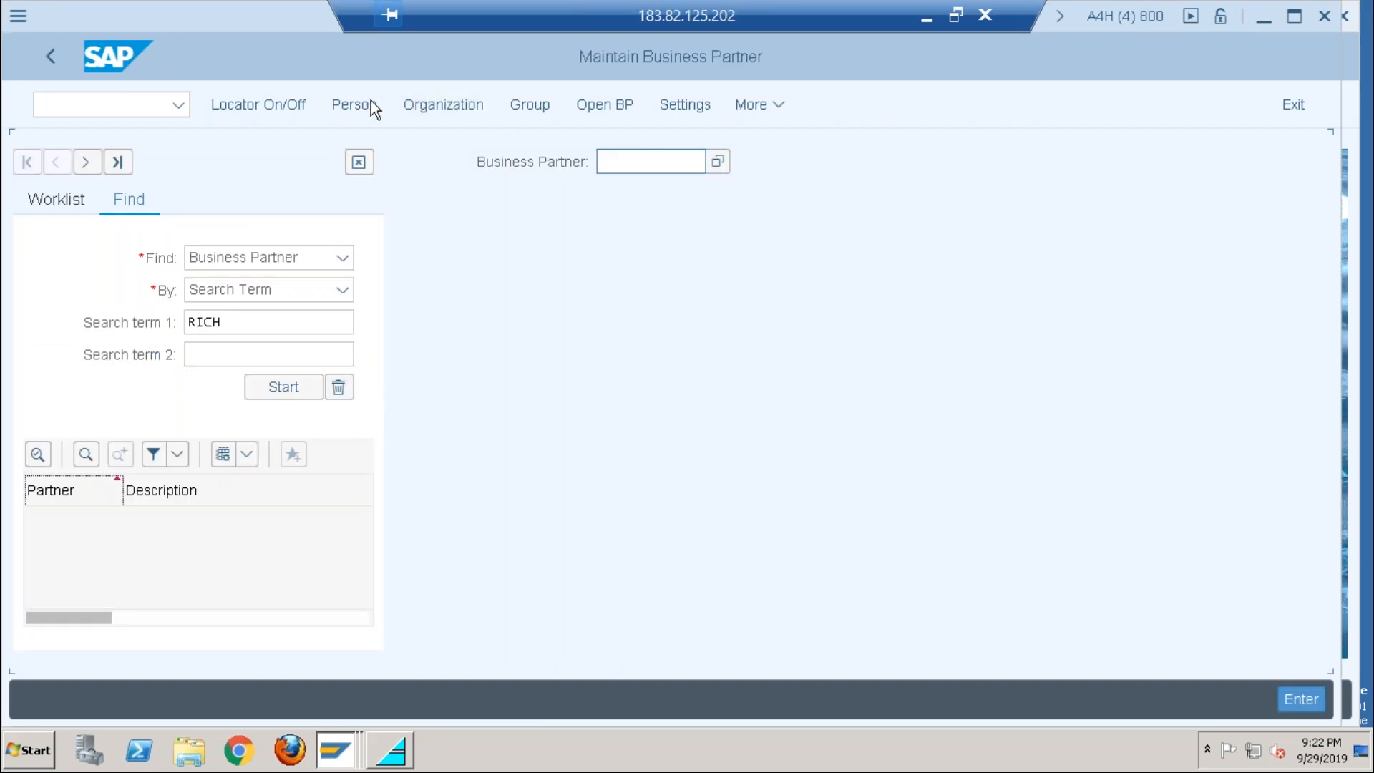
{"action": "left_click", "coordinate": [370, 102]}
{"action": "key", "text": "alt+Tab"}
{"action": "key", "text": "alt+Tab"}
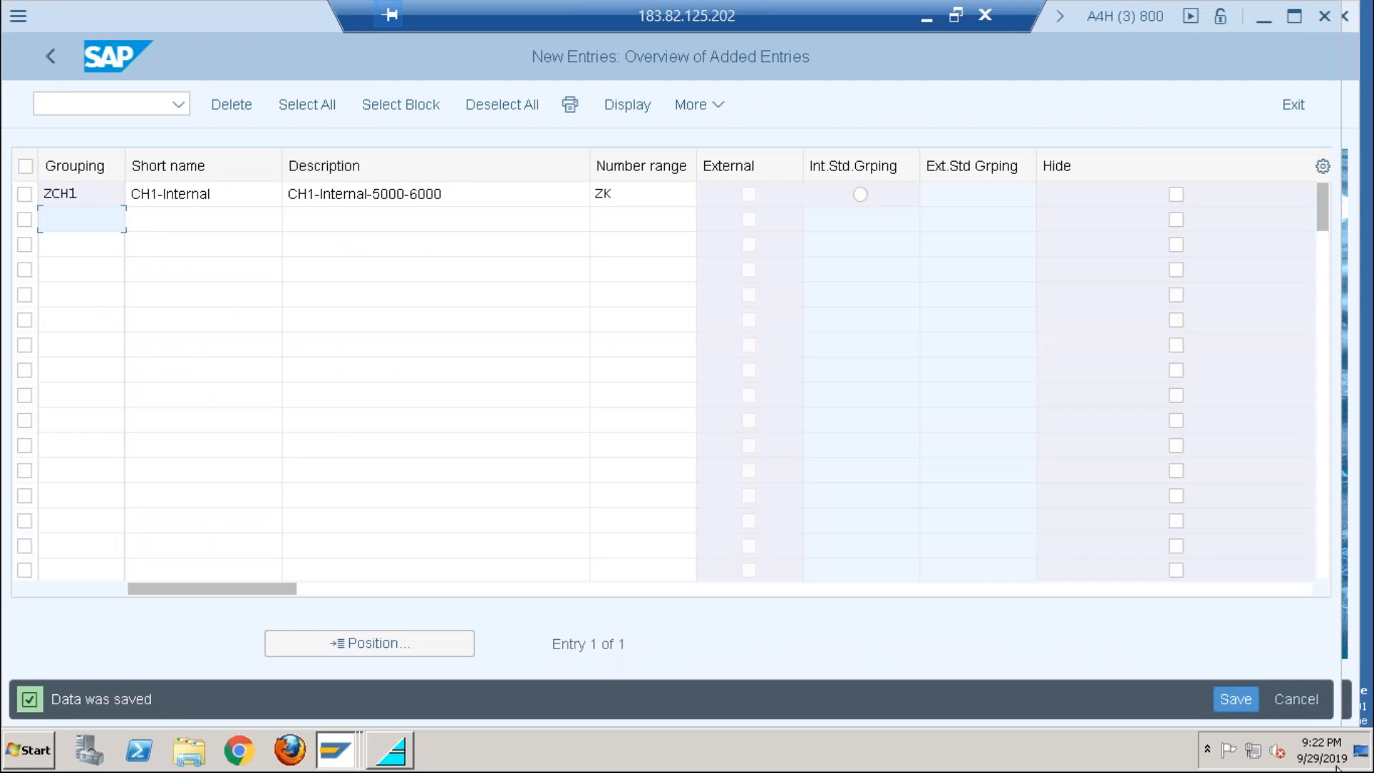
Step: Save the ZCH1 grouping again, exit its entries screen, and close the surplus session
{"action": "left_click", "coordinate": [1231, 700]}
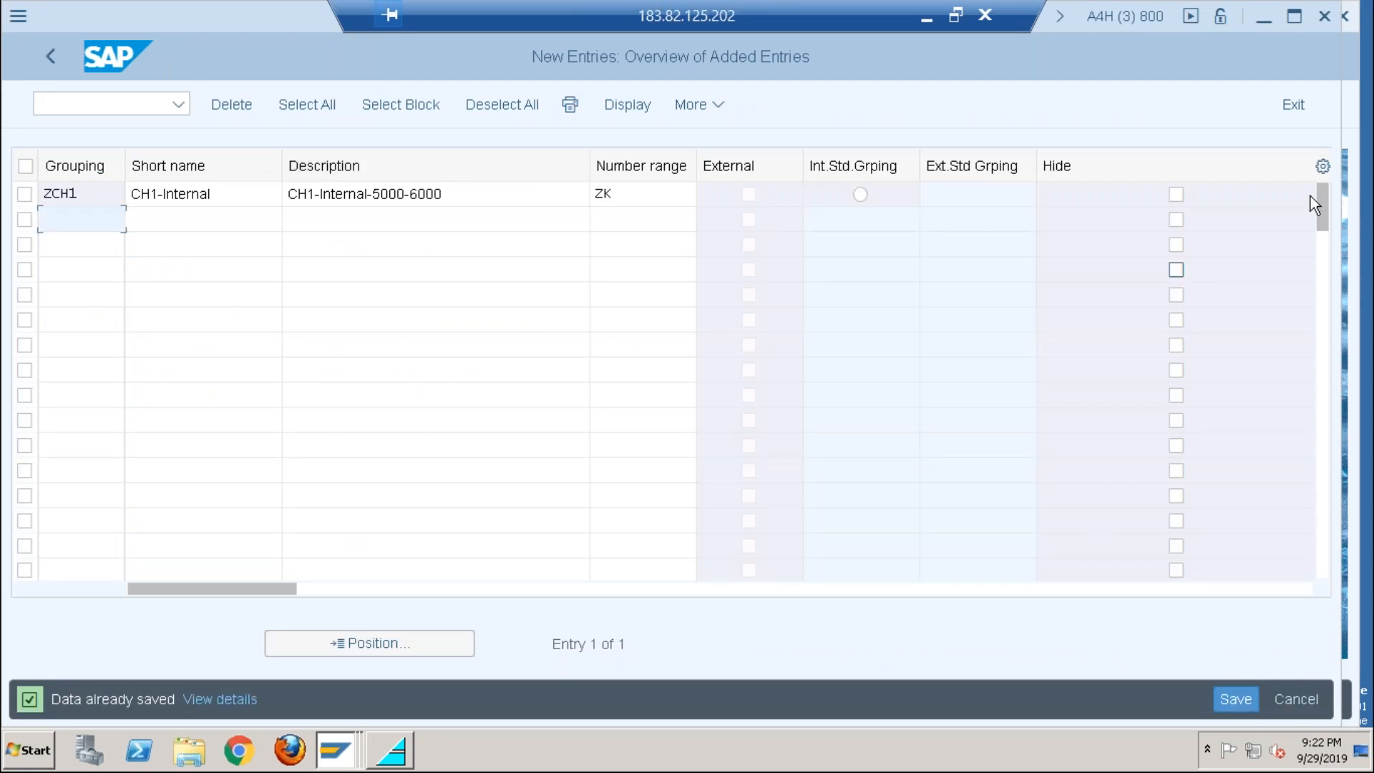
{"action": "left_click", "coordinate": [1288, 105]}
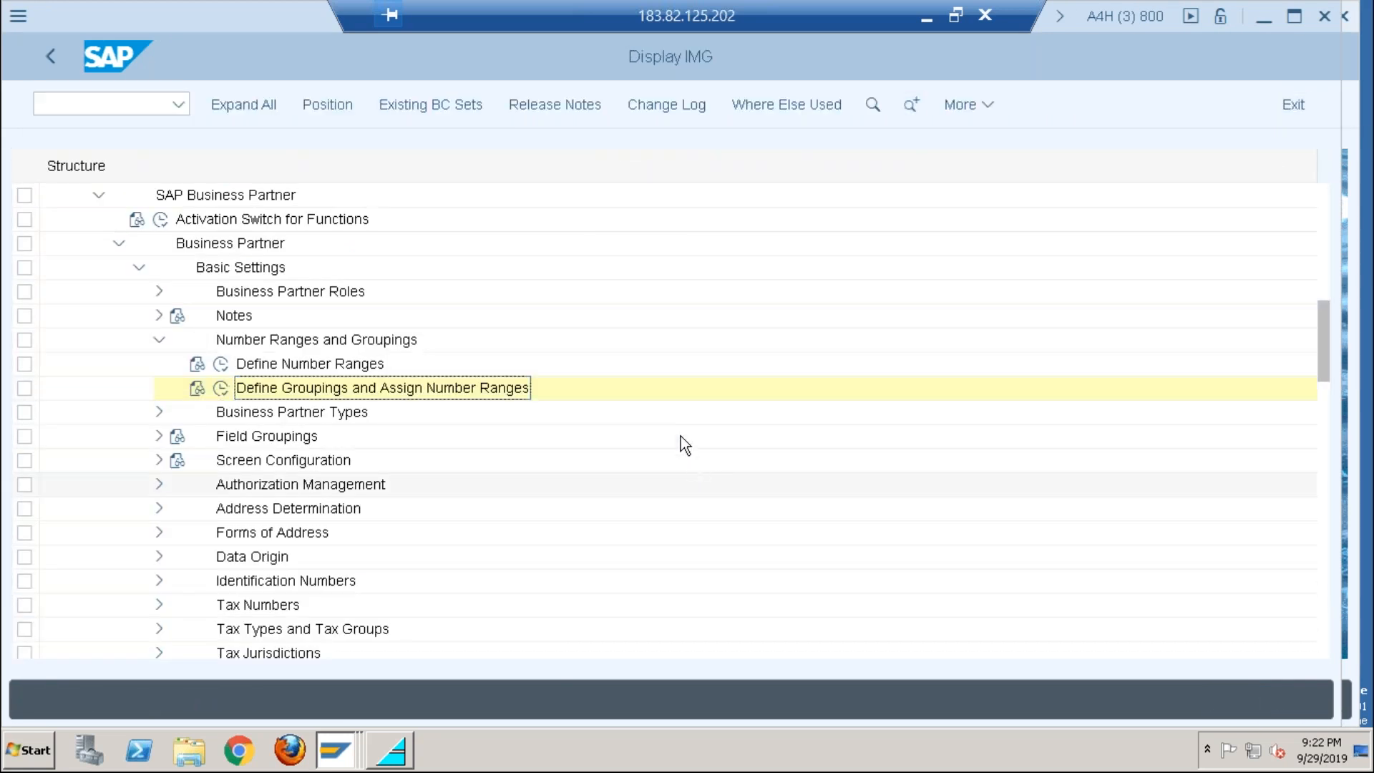
{"action": "key", "text": "alt+Tab"}
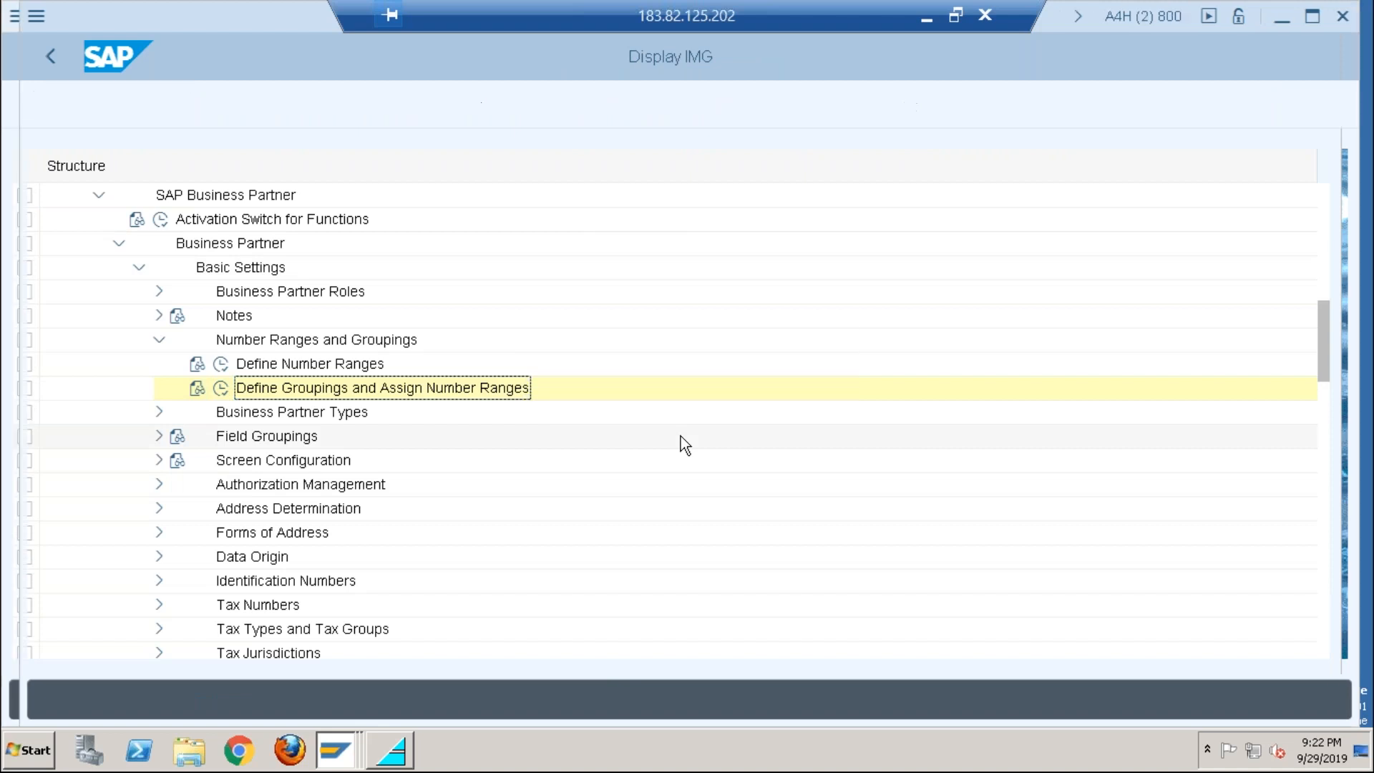
{"action": "key", "text": "alt+Tab"}
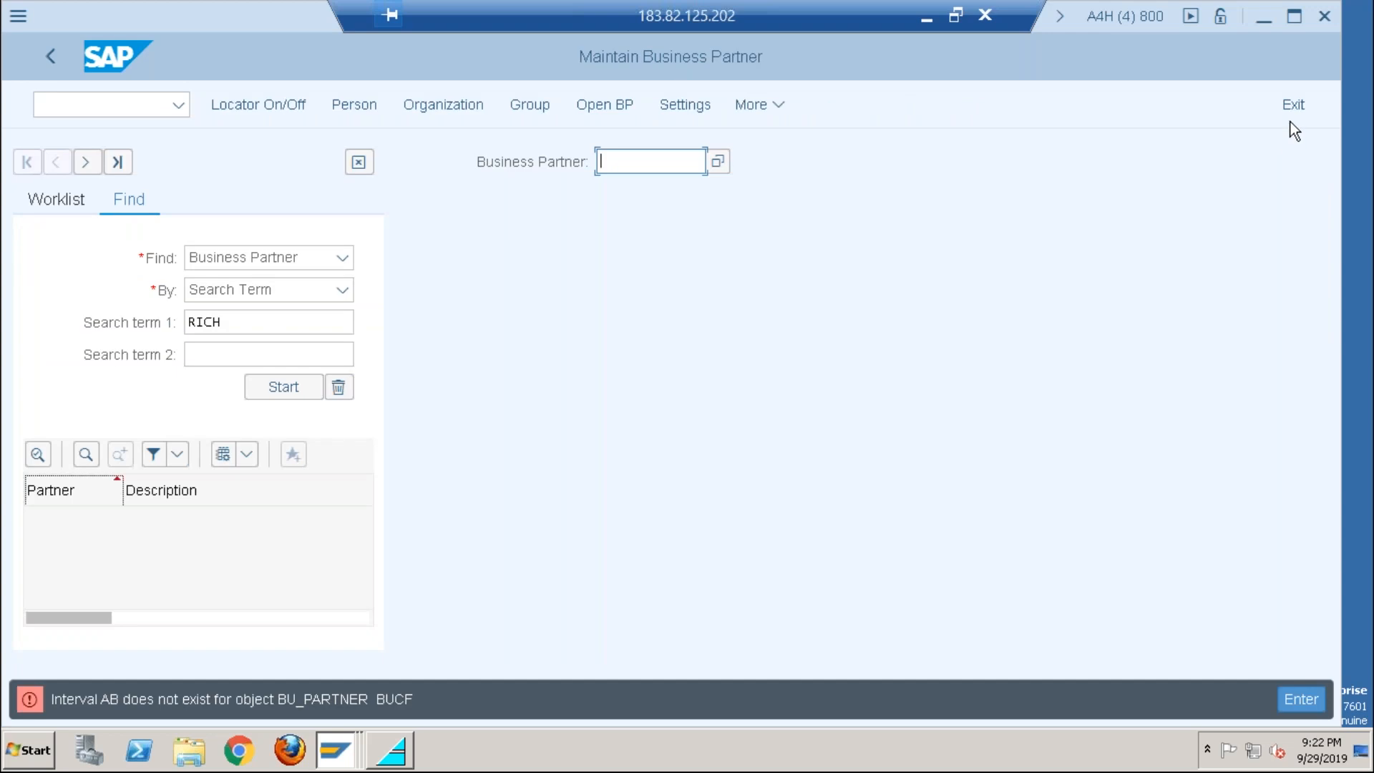
{"action": "left_click", "coordinate": [1288, 105]}
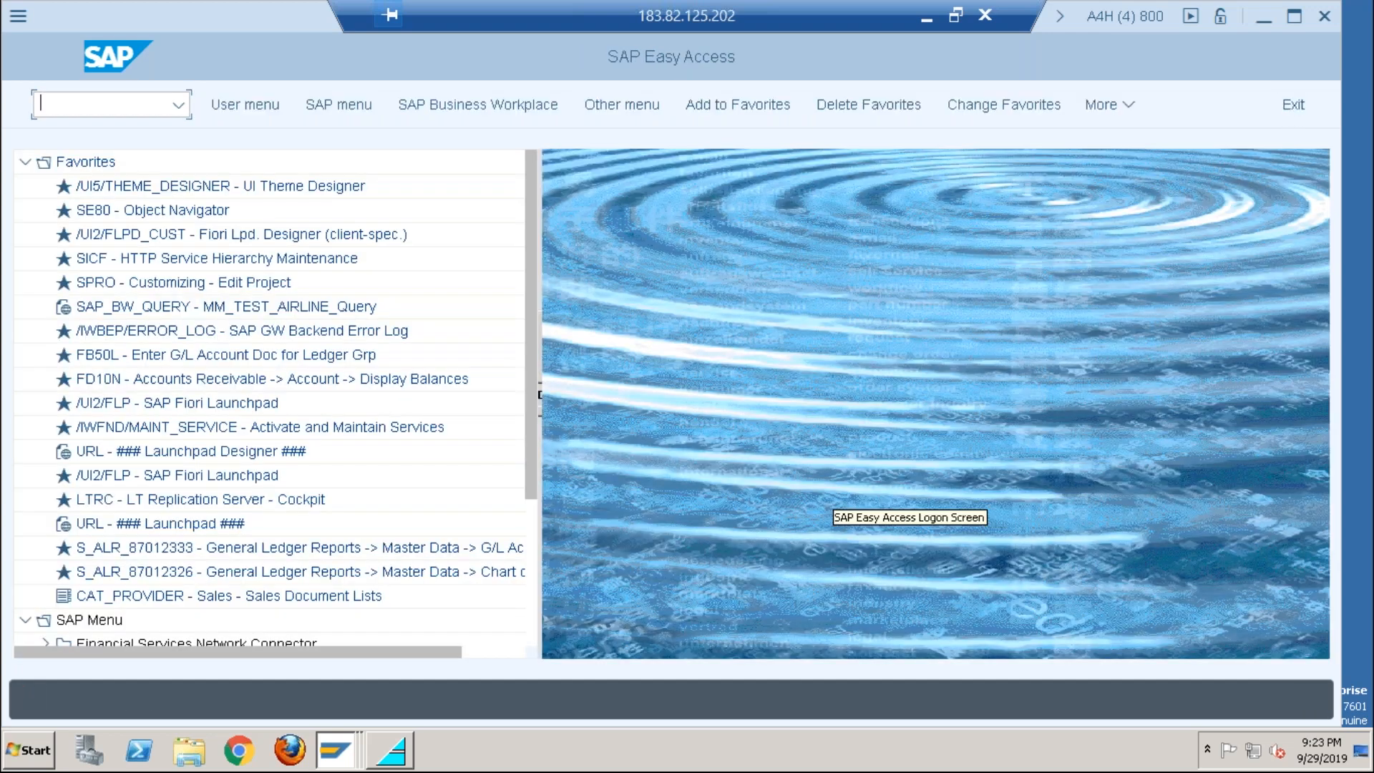
{"action": "key", "text": "alt+Tab"}
{"action": "key", "text": "alt+Tab"}
{"action": "key", "text": "alt+Tab"}
{"action": "key", "text": "alt+Tab"}
{"action": "key", "text": "alt+Tab"}
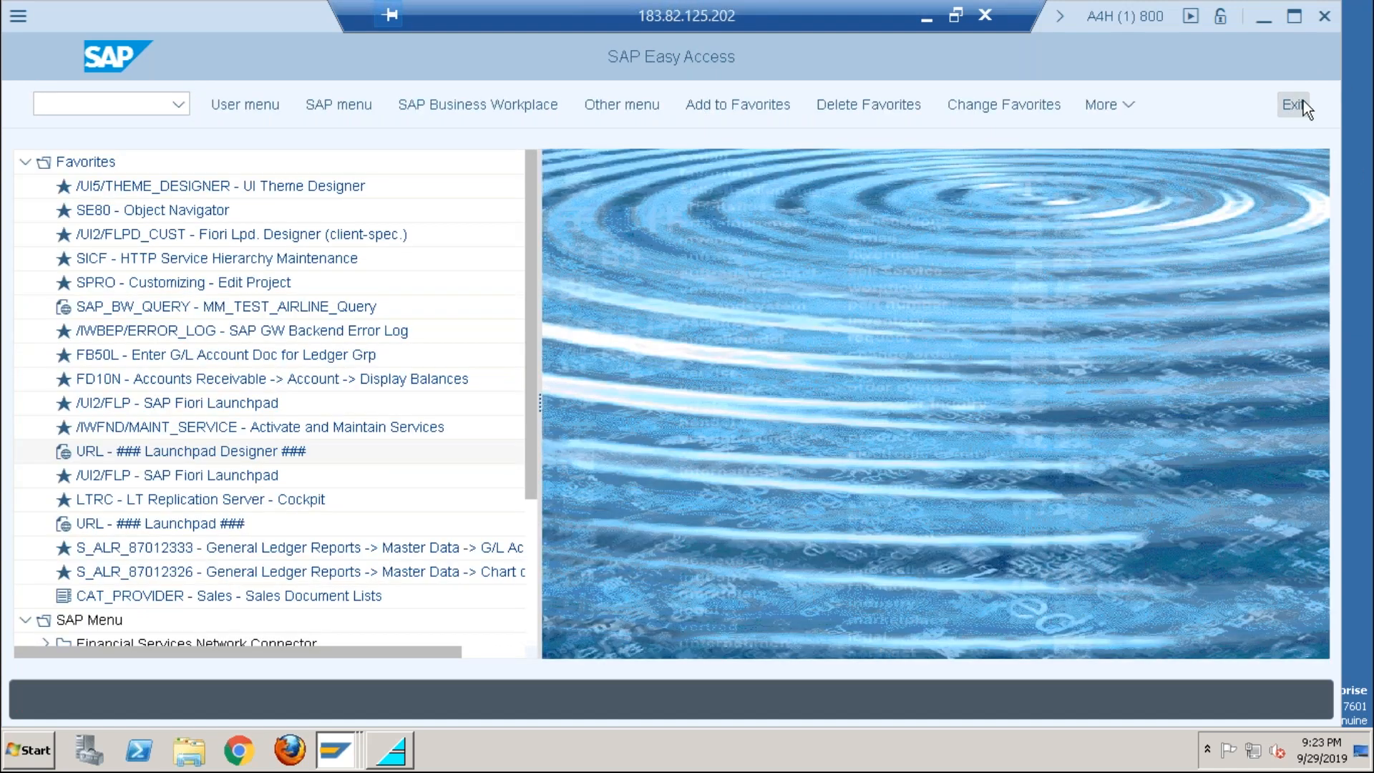
{"action": "left_click", "coordinate": [1295, 104]}
Step: Run /nbp in this session, then switch to session 4's Easy Access and enter /nspro
{"action": "left_click", "coordinate": [95, 105]}
{"action": "type", "text": "/nbp"}
{"action": "key", "text": "Return"}
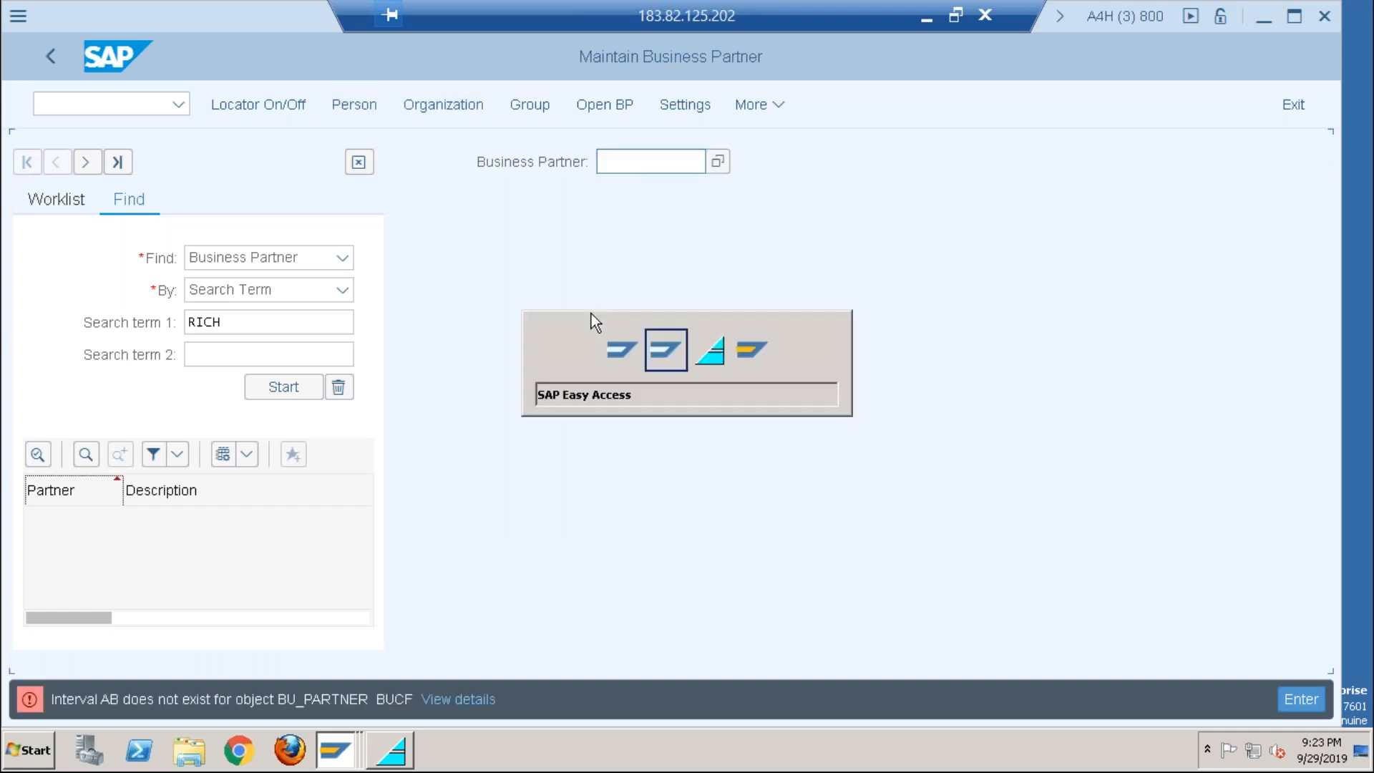
{"action": "key", "text": "alt+Tab"}
{"action": "key", "text": "alt+Tab"}
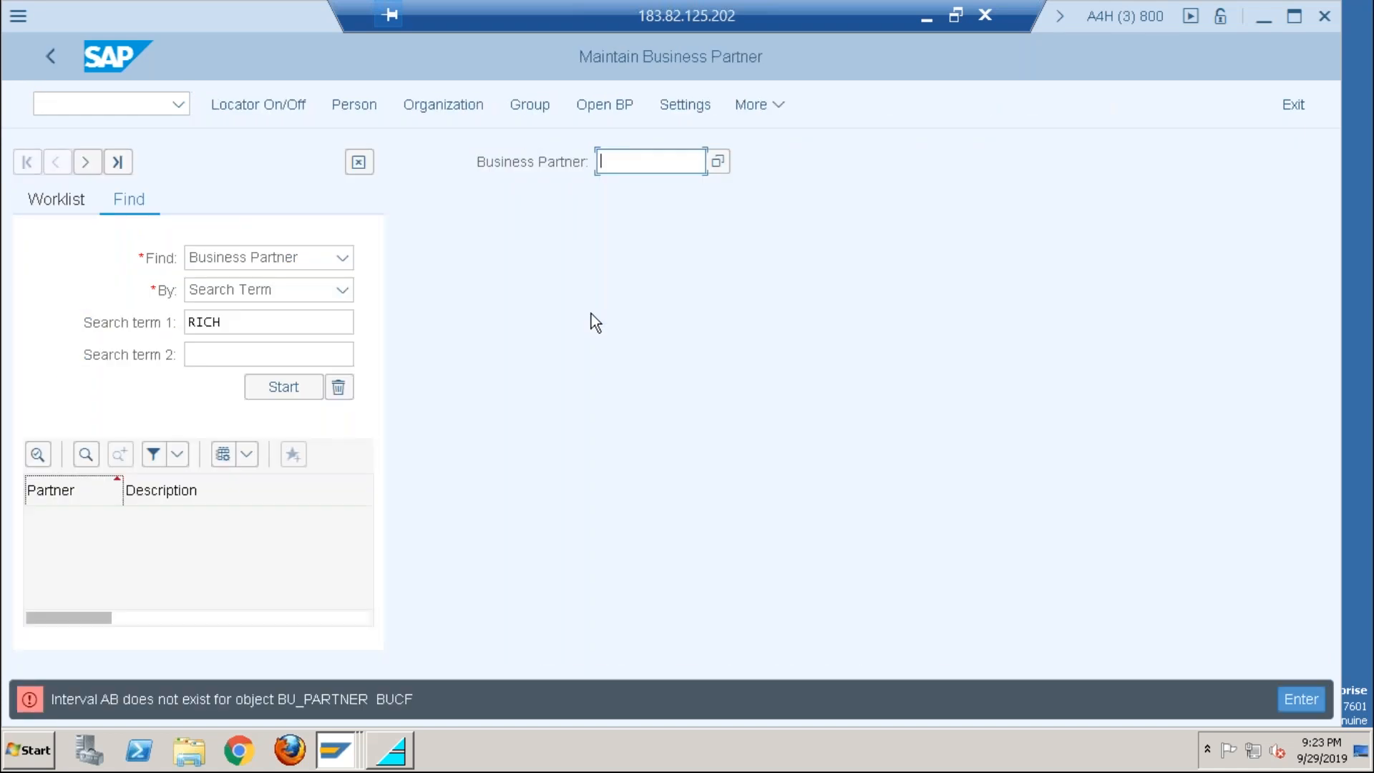
{"action": "key", "text": "alt+Tab"}
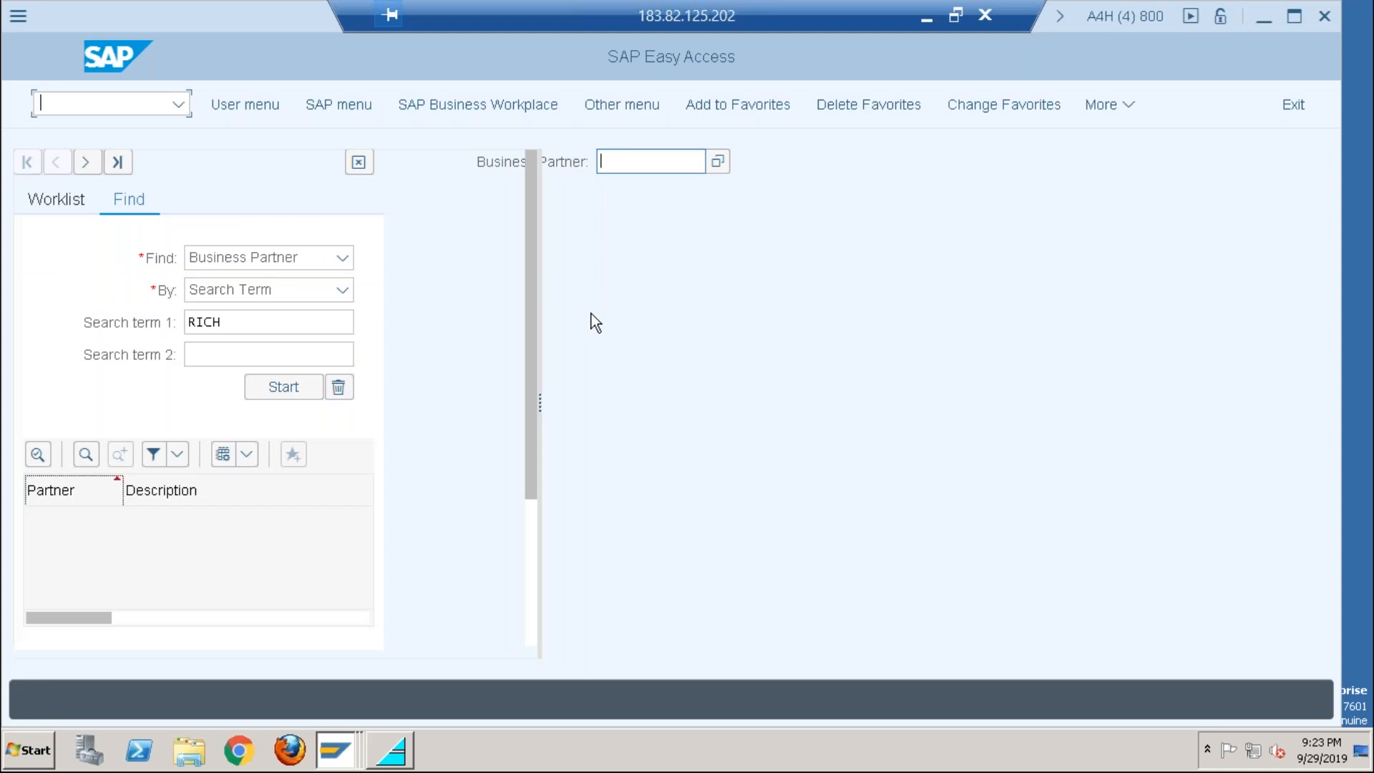
{"action": "key", "text": "alt+Tab"}
{"action": "key", "text": "alt+Tab"}
{"action": "key", "text": "alt+Tab"}
{"action": "key", "text": "alt+Tab"}
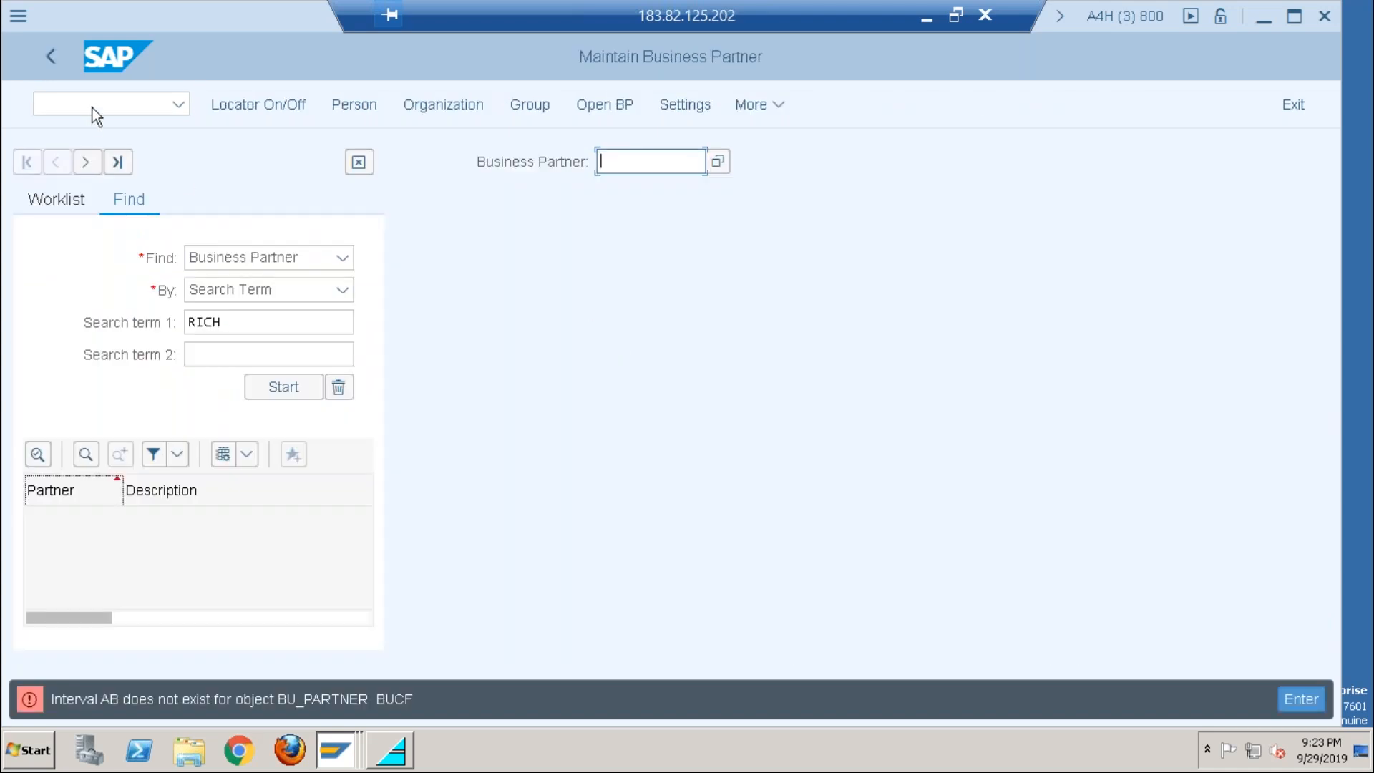
{"action": "key", "text": "alt+Tab"}
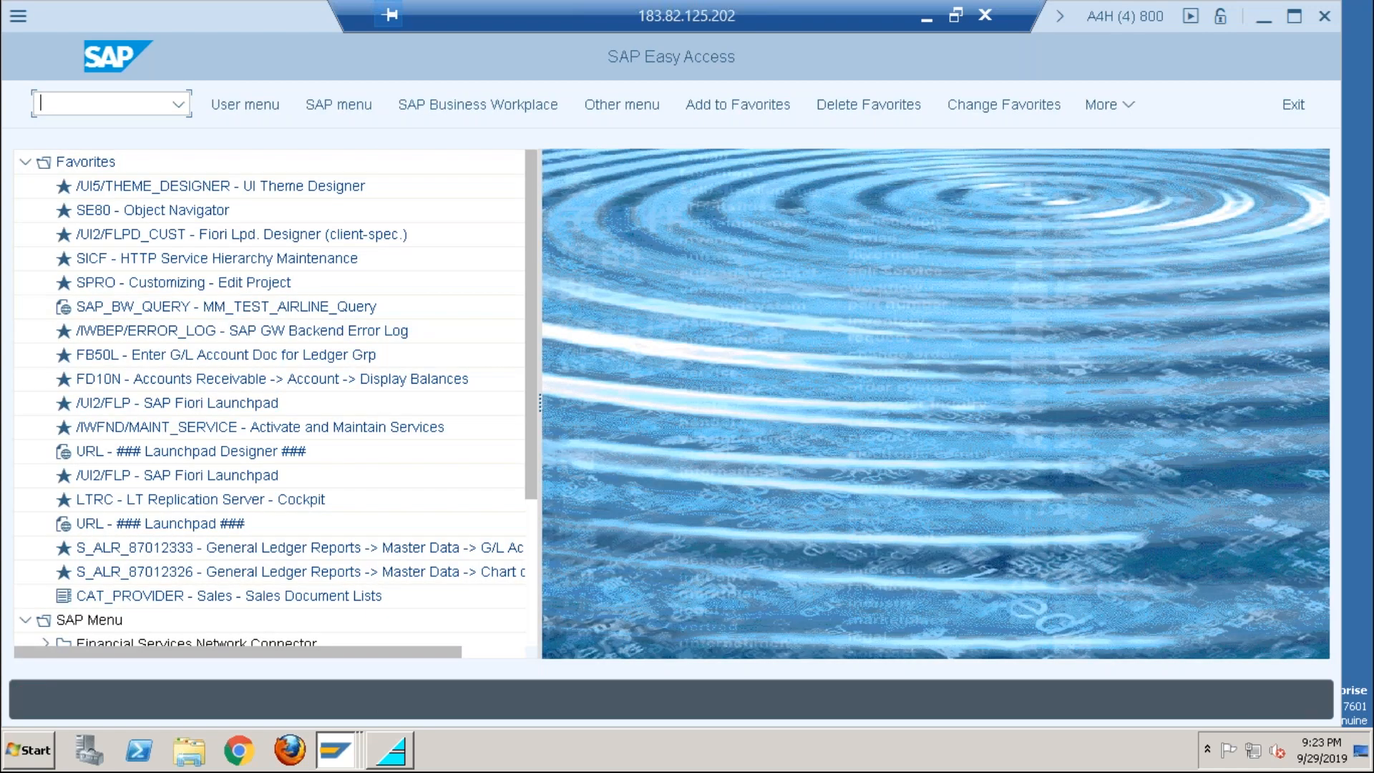
{"action": "key", "text": "alt+Tab"}
{"action": "key", "text": "alt+Tab"}
{"action": "key", "text": "alt+Tab"}
{"action": "key", "text": "alt+Tab"}
{"action": "key", "text": "alt+Tab"}
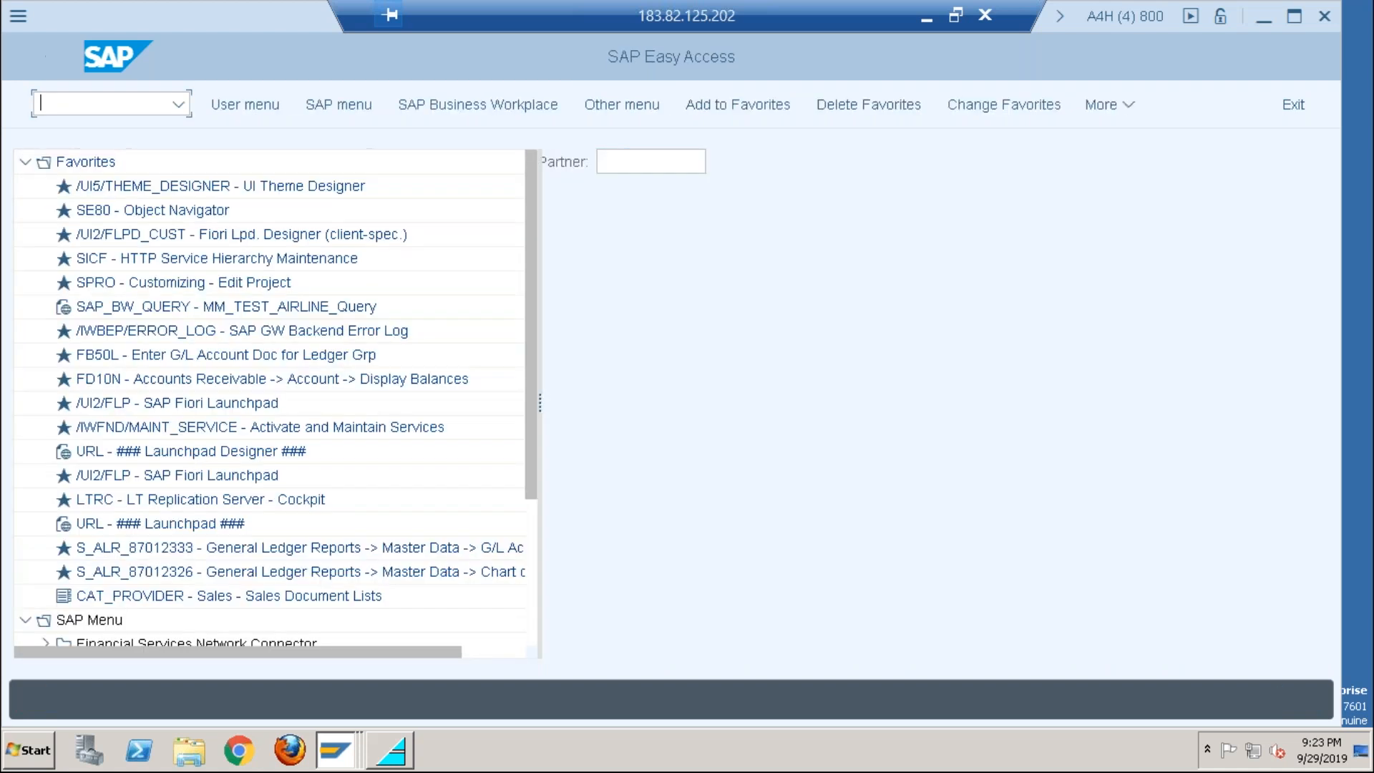
{"action": "type", "text": "/nspro"}
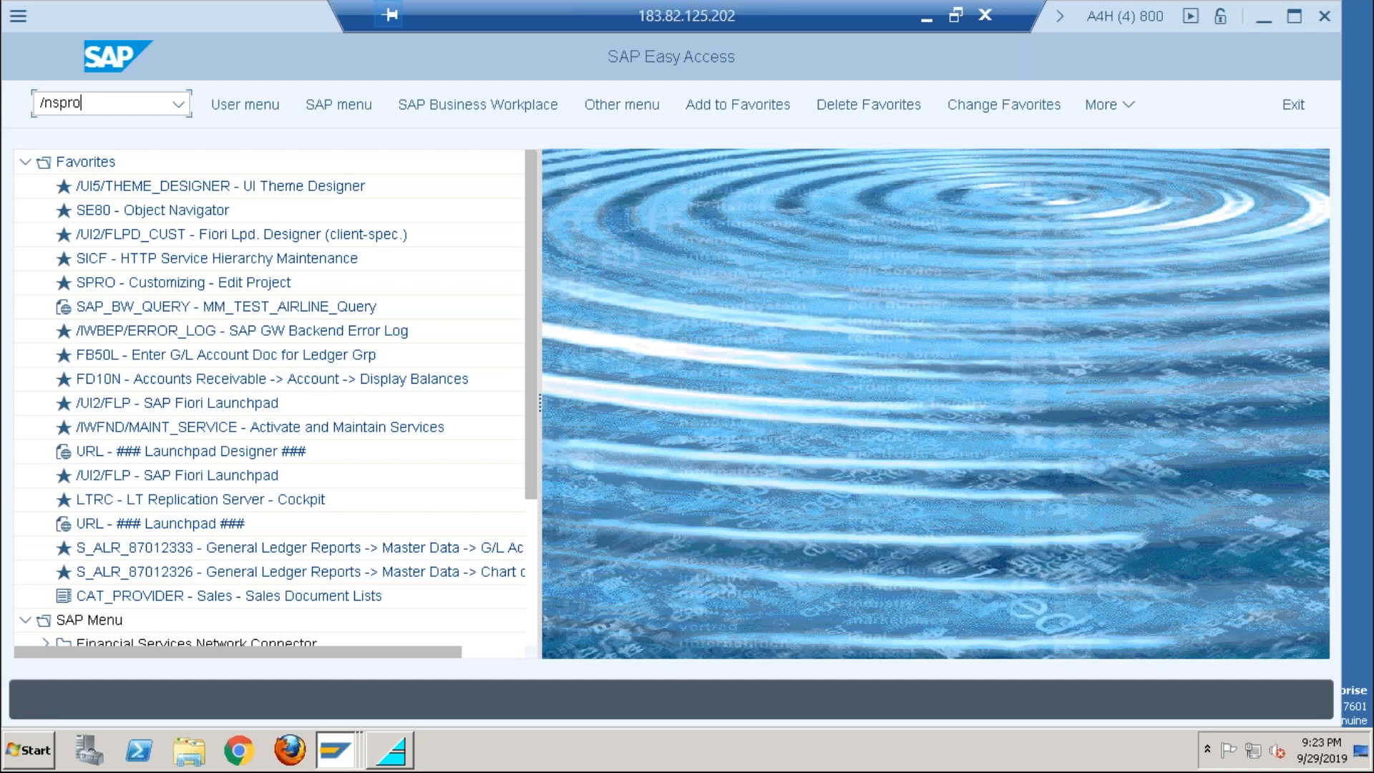
Step: Navigate the IMG to Business Partner Number Ranges and Groupings and execute Define Number Ranges
{"action": "key", "text": "Return"}
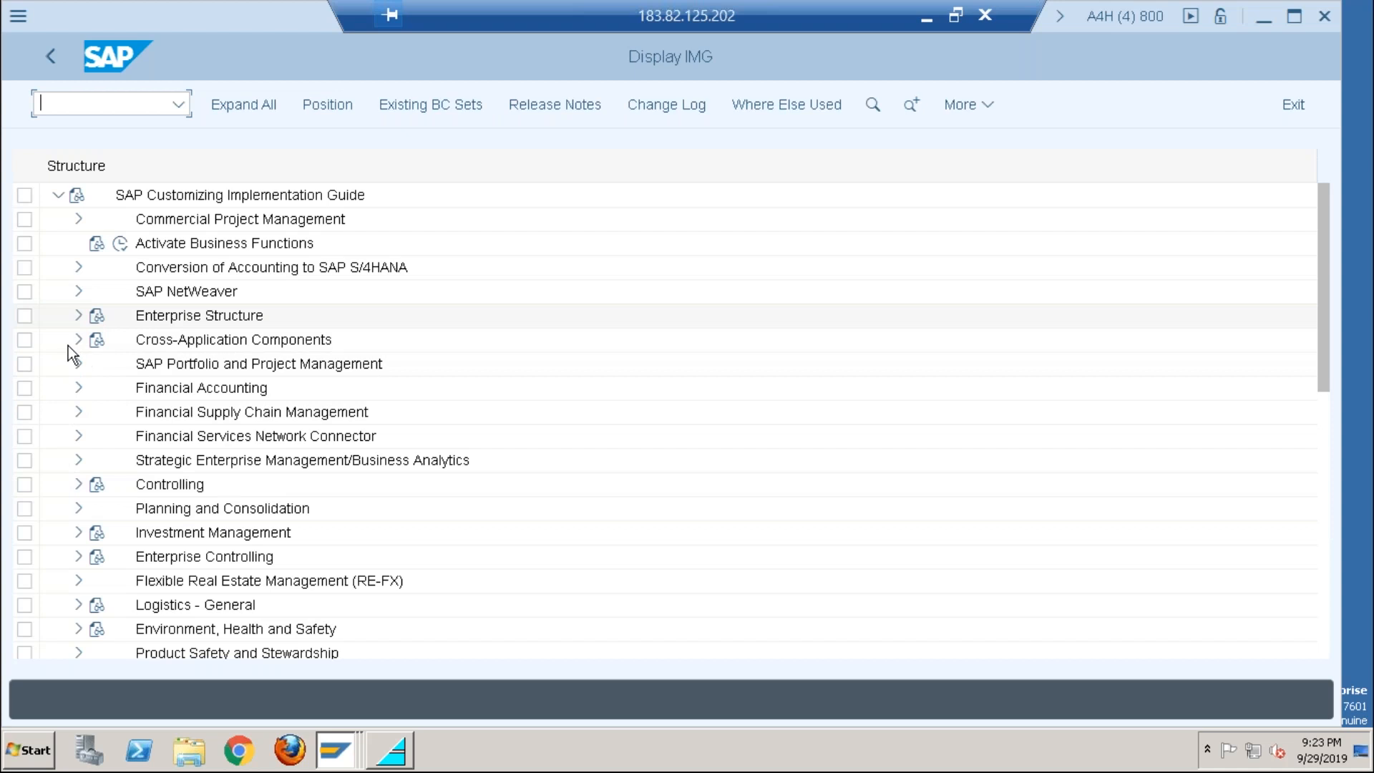
{"action": "left_click", "coordinate": [79, 339]}
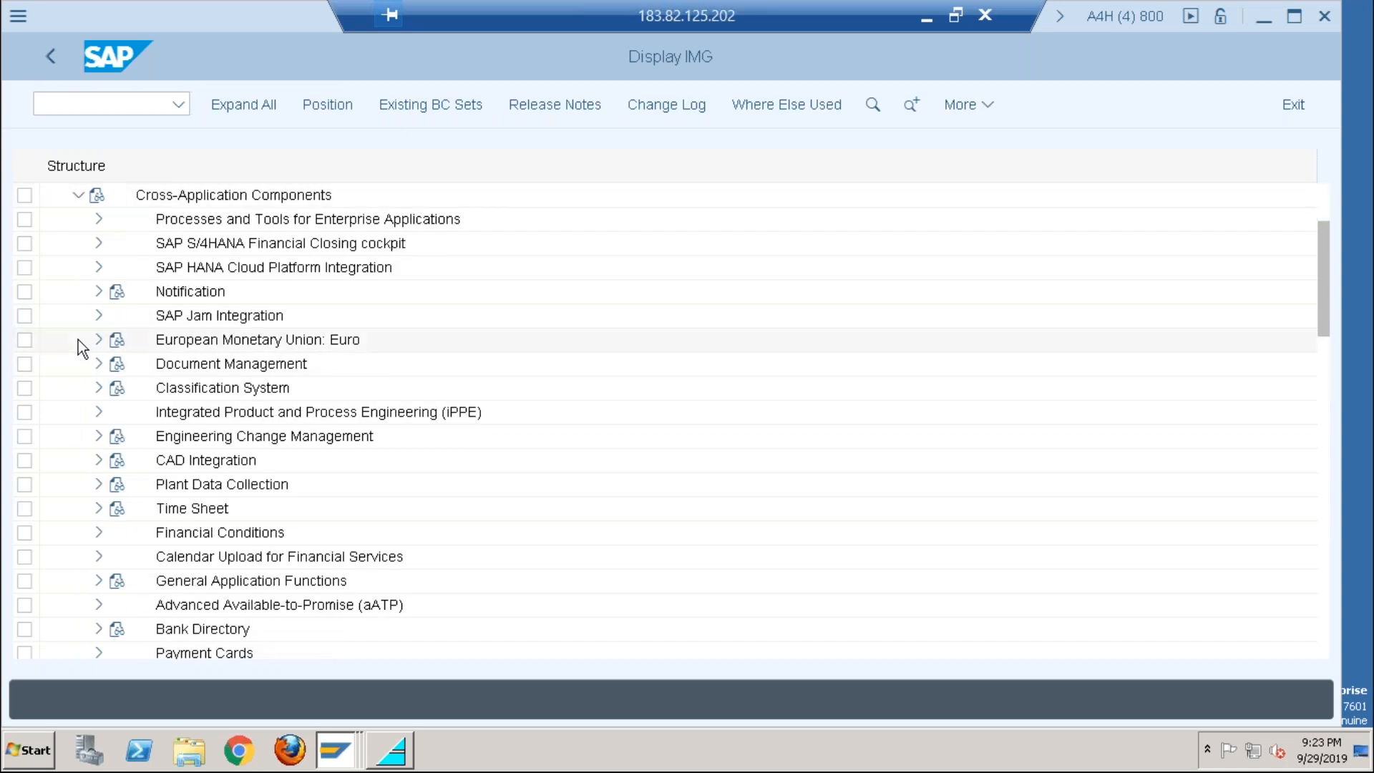
{"action": "left_click", "coordinate": [1323, 533]}
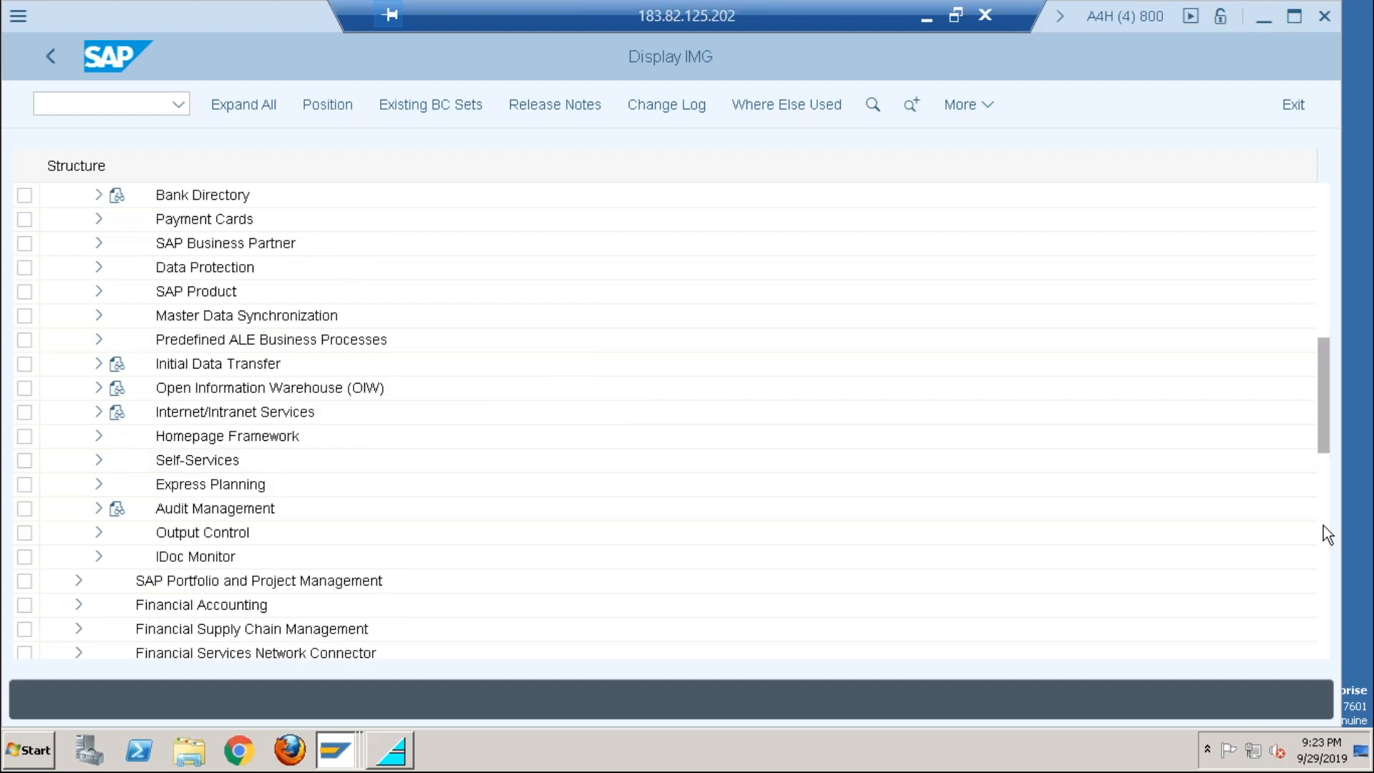
{"action": "left_click", "coordinate": [99, 243]}
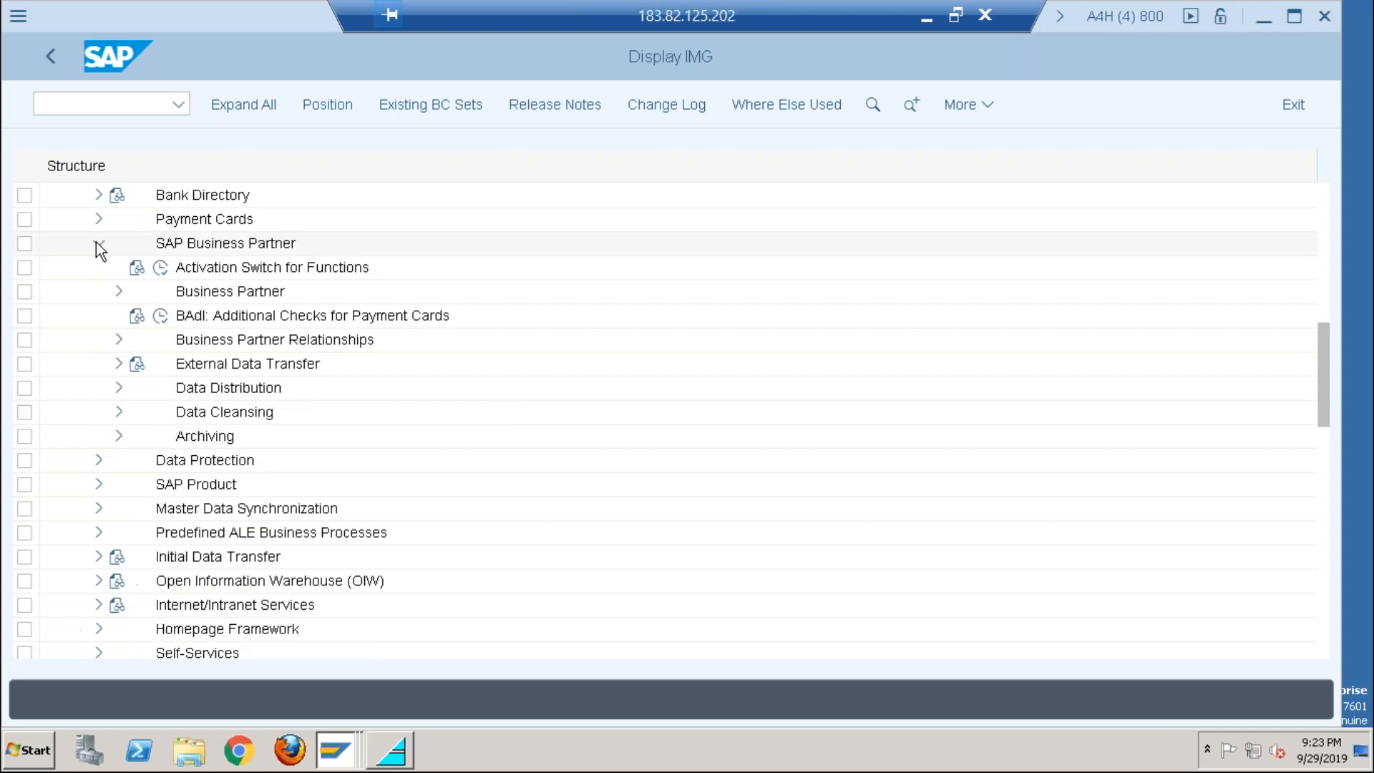
{"action": "left_click", "coordinate": [119, 291]}
{"action": "left_click", "coordinate": [139, 315]}
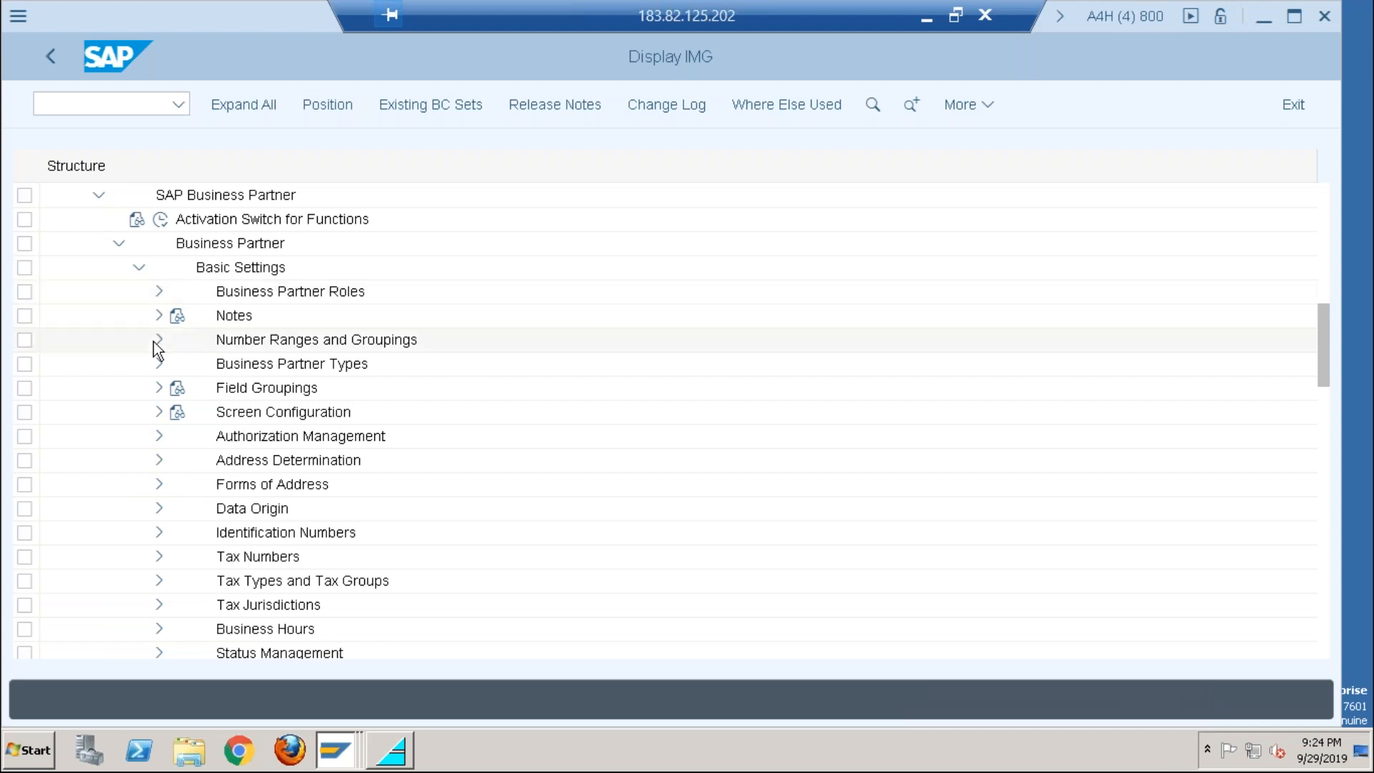
{"action": "left_click", "coordinate": [155, 339]}
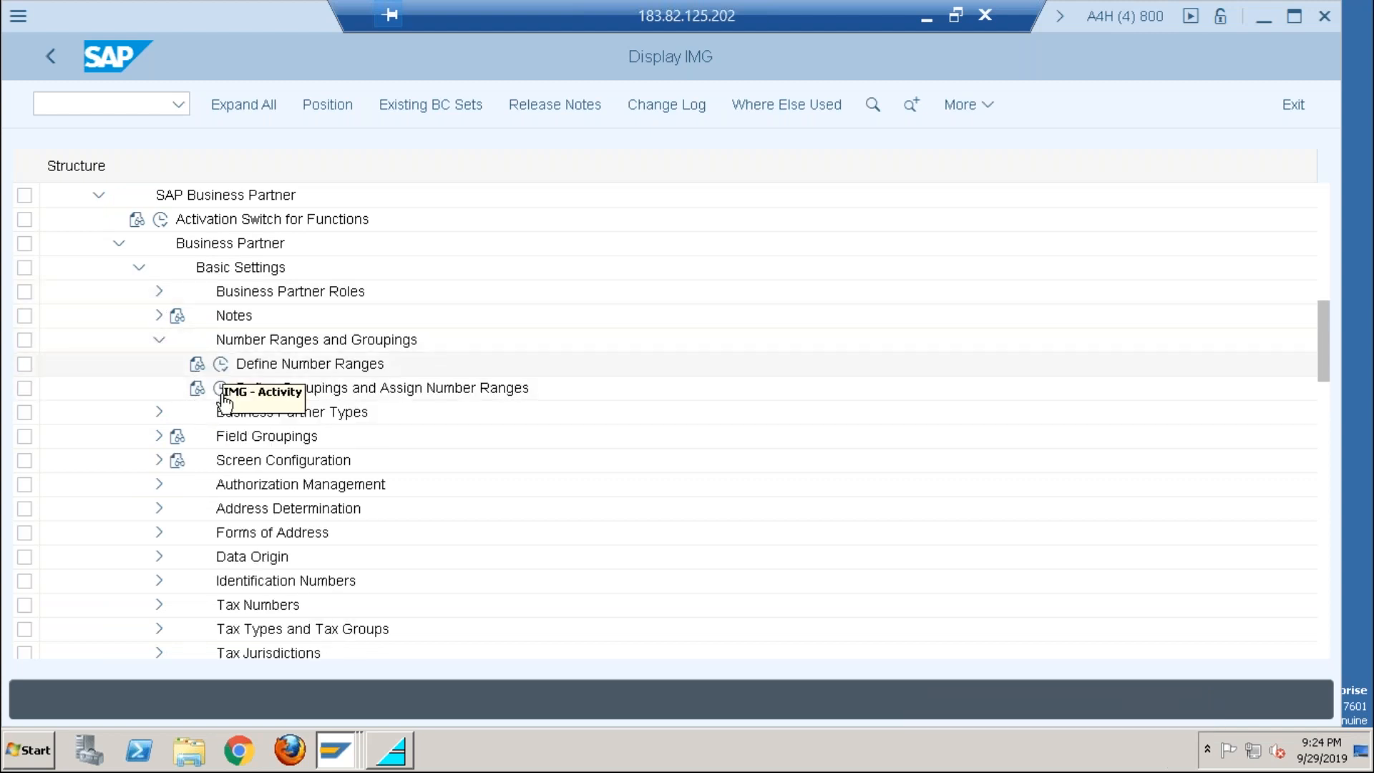
{"action": "left_click", "coordinate": [221, 364]}
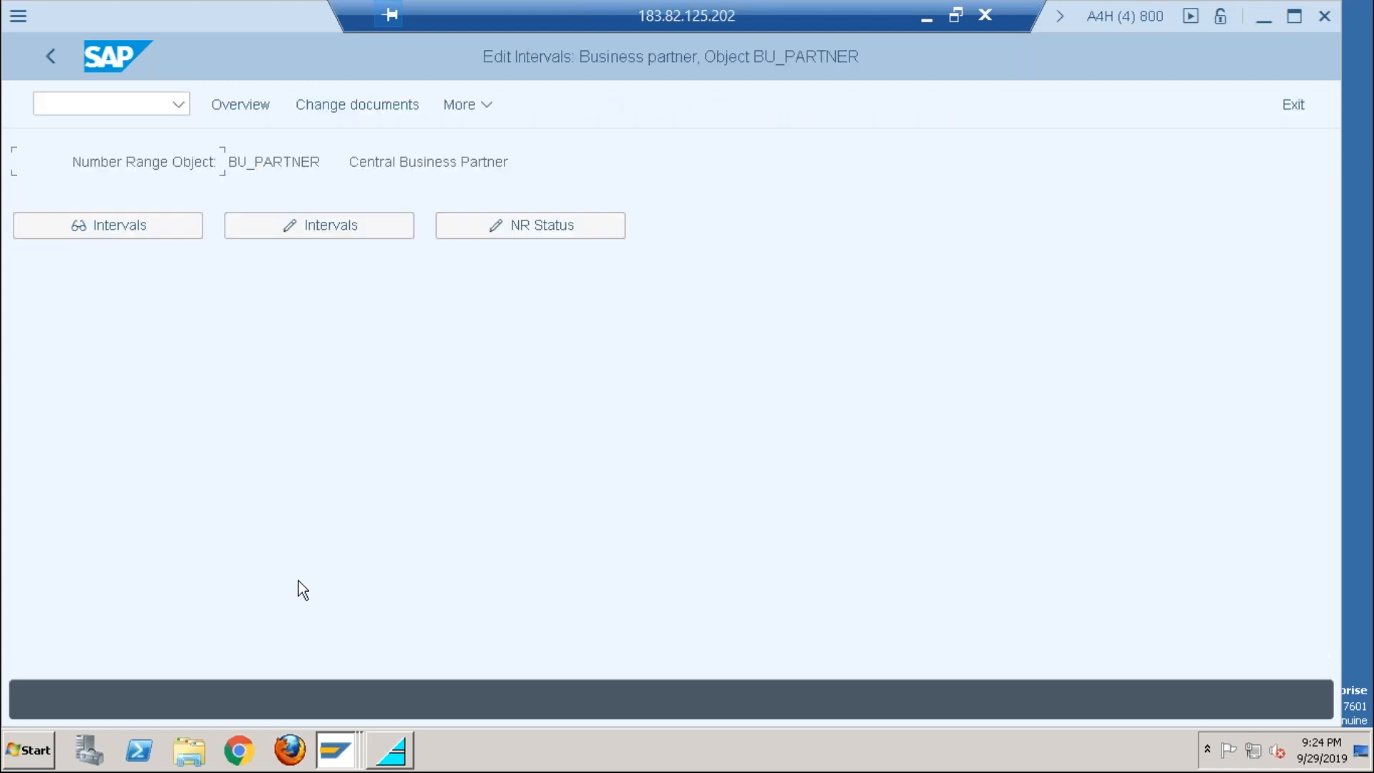
Step: Review the BU_PARTNER intervals, go back twice, and execute Define Groupings and Assign Number Ranges
{"action": "left_click", "coordinate": [297, 222]}
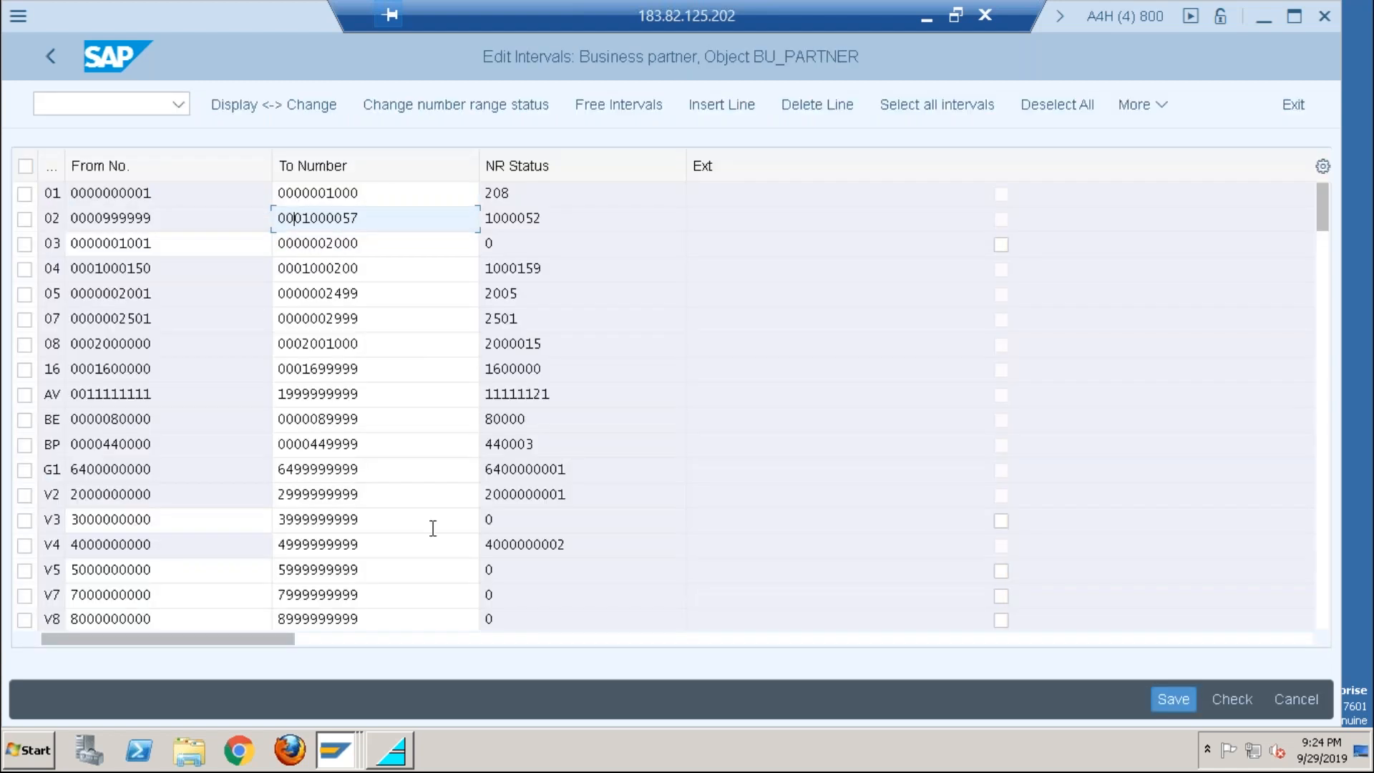
{"action": "left_click", "coordinate": [46, 55]}
{"action": "left_click", "coordinate": [48, 53]}
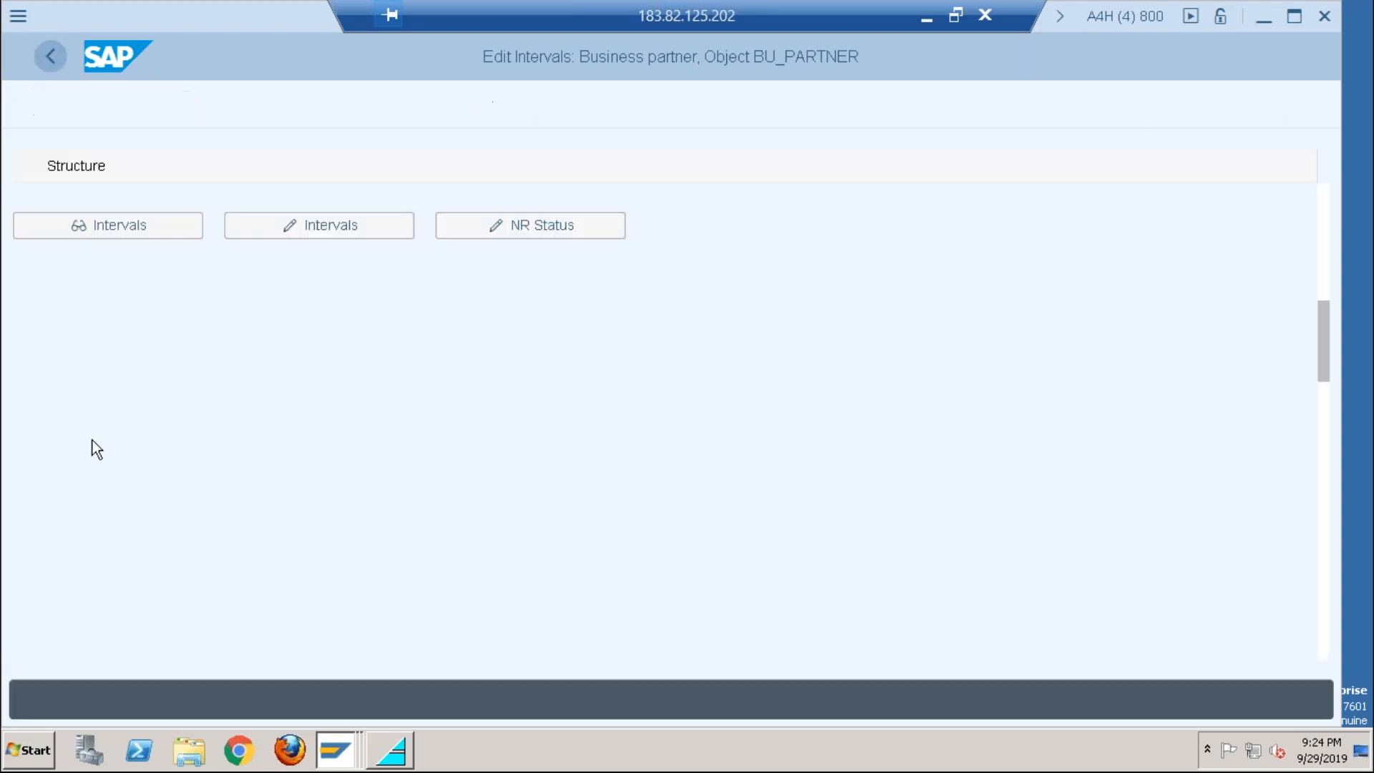
{"action": "left_click", "coordinate": [221, 389]}
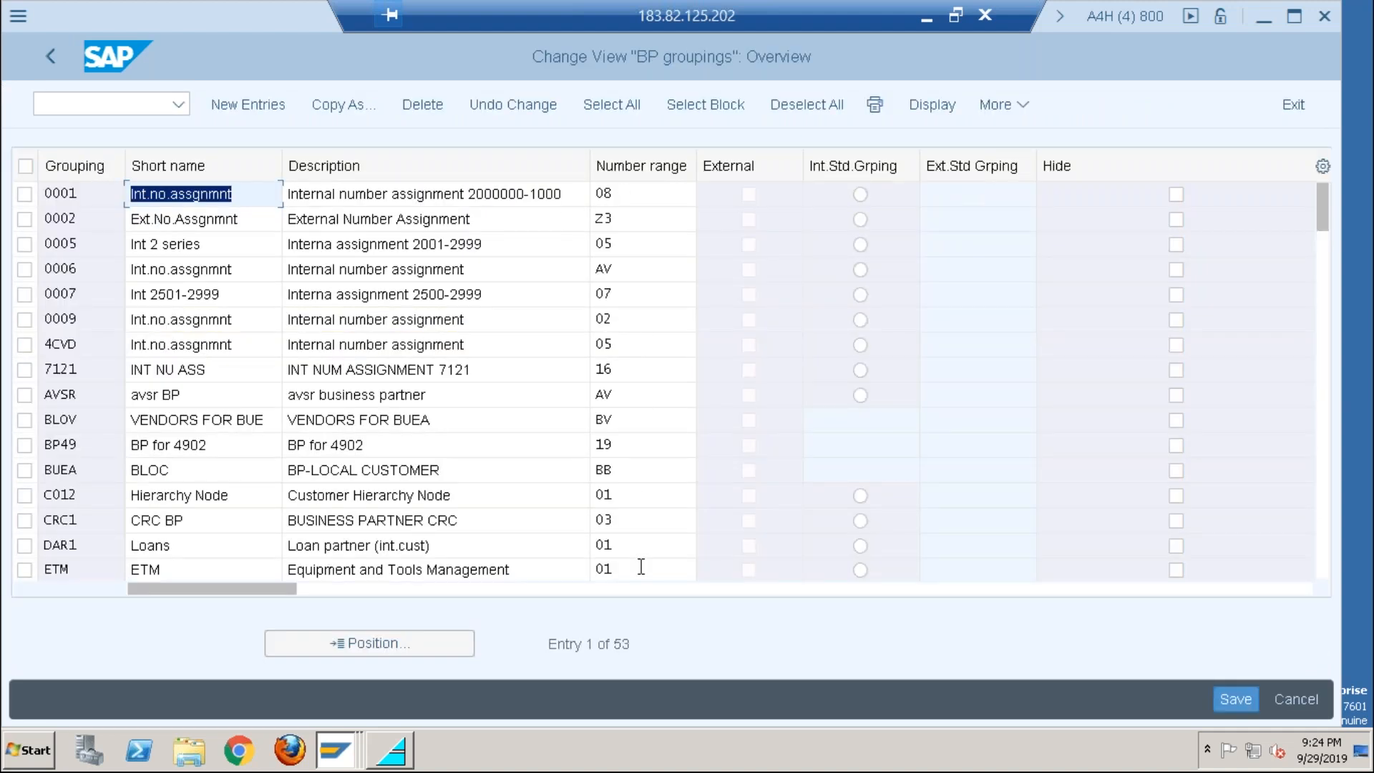
Step: Set number range 01 for grouping S100 and save under a customizing request
{"action": "left_click", "coordinate": [1325, 536]}
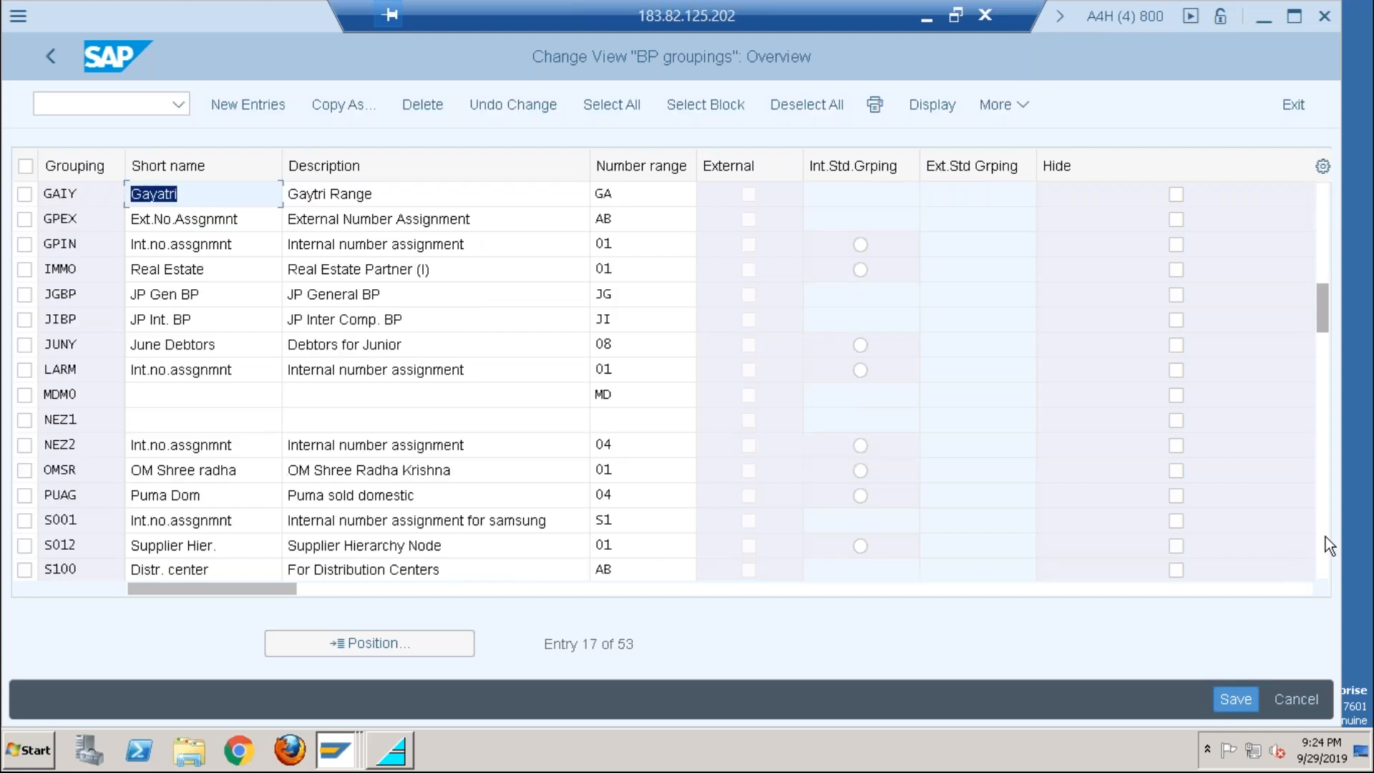
{"action": "left_click", "coordinate": [1325, 537]}
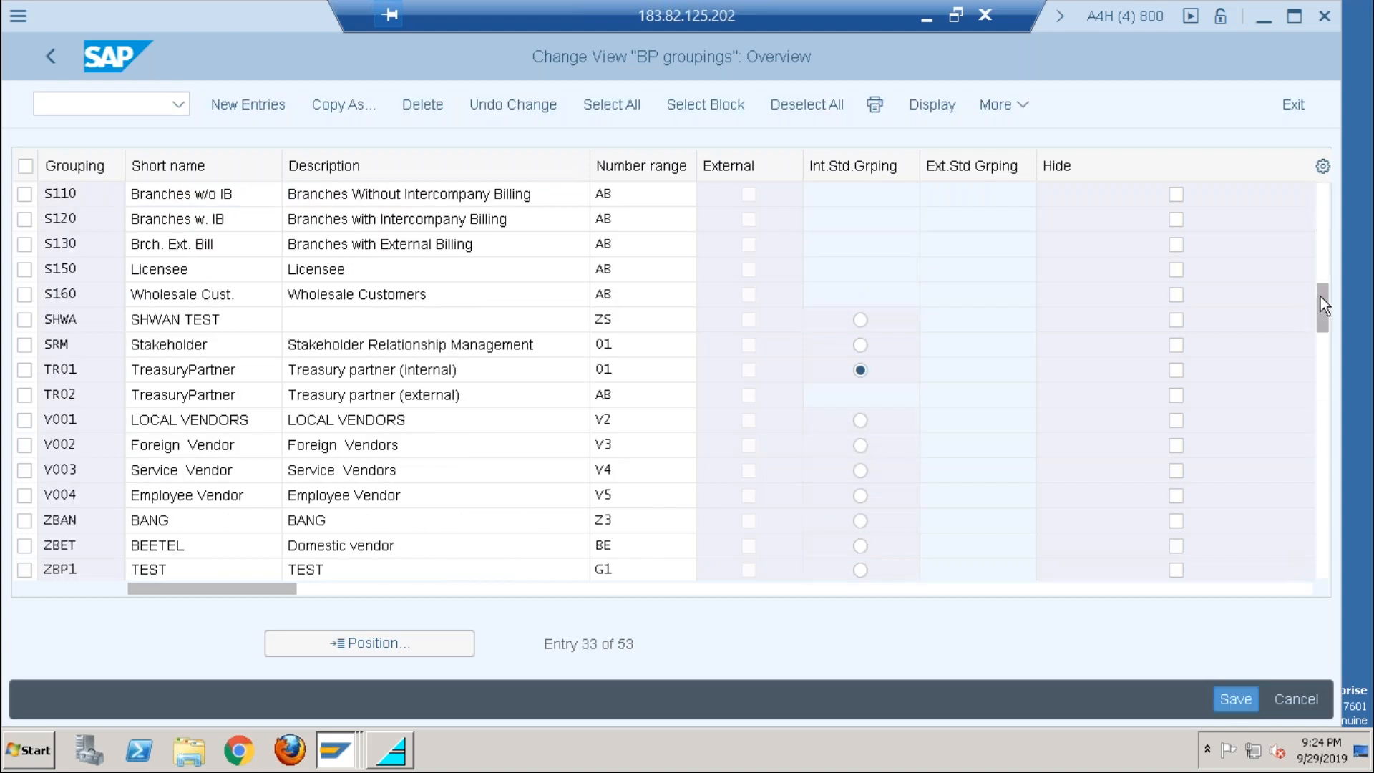
{"action": "left_click", "coordinate": [1320, 296]}
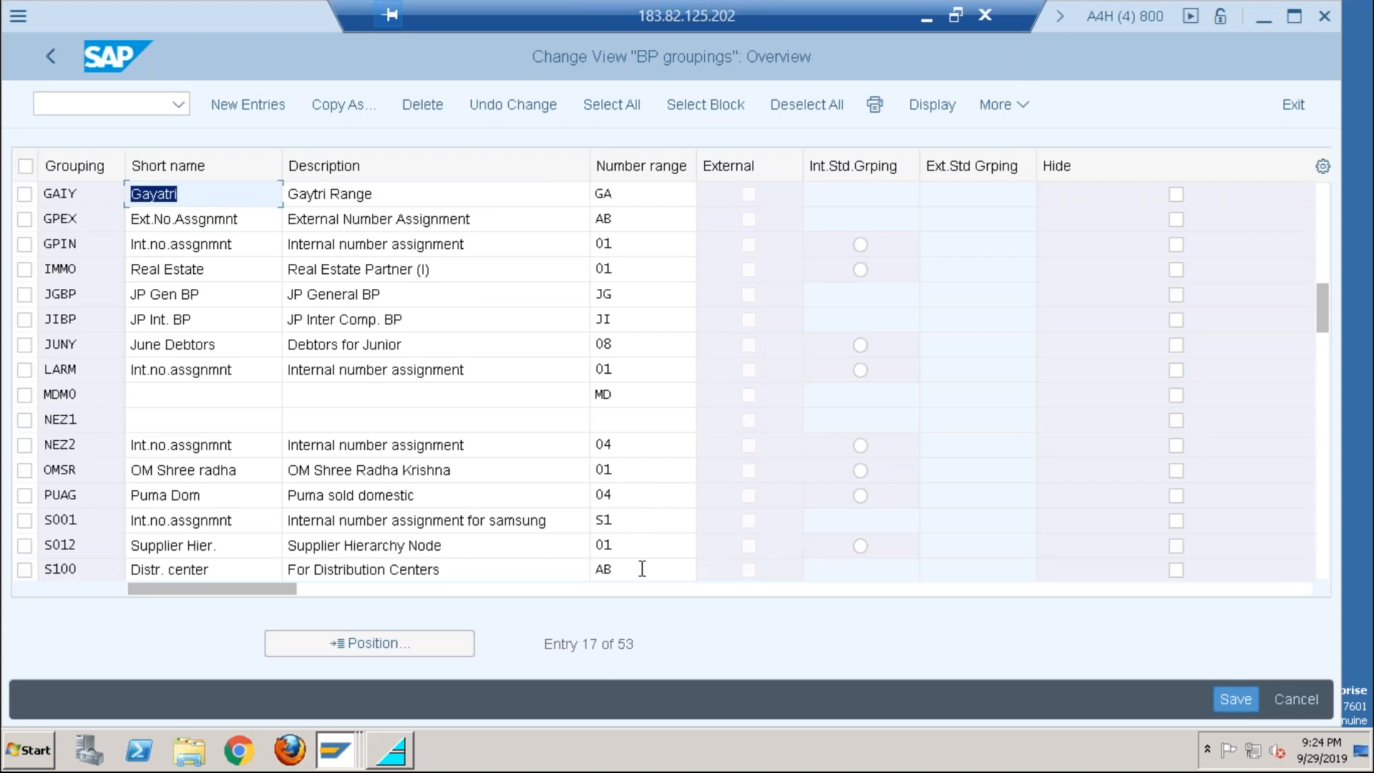
{"action": "left_click", "coordinate": [619, 573]}
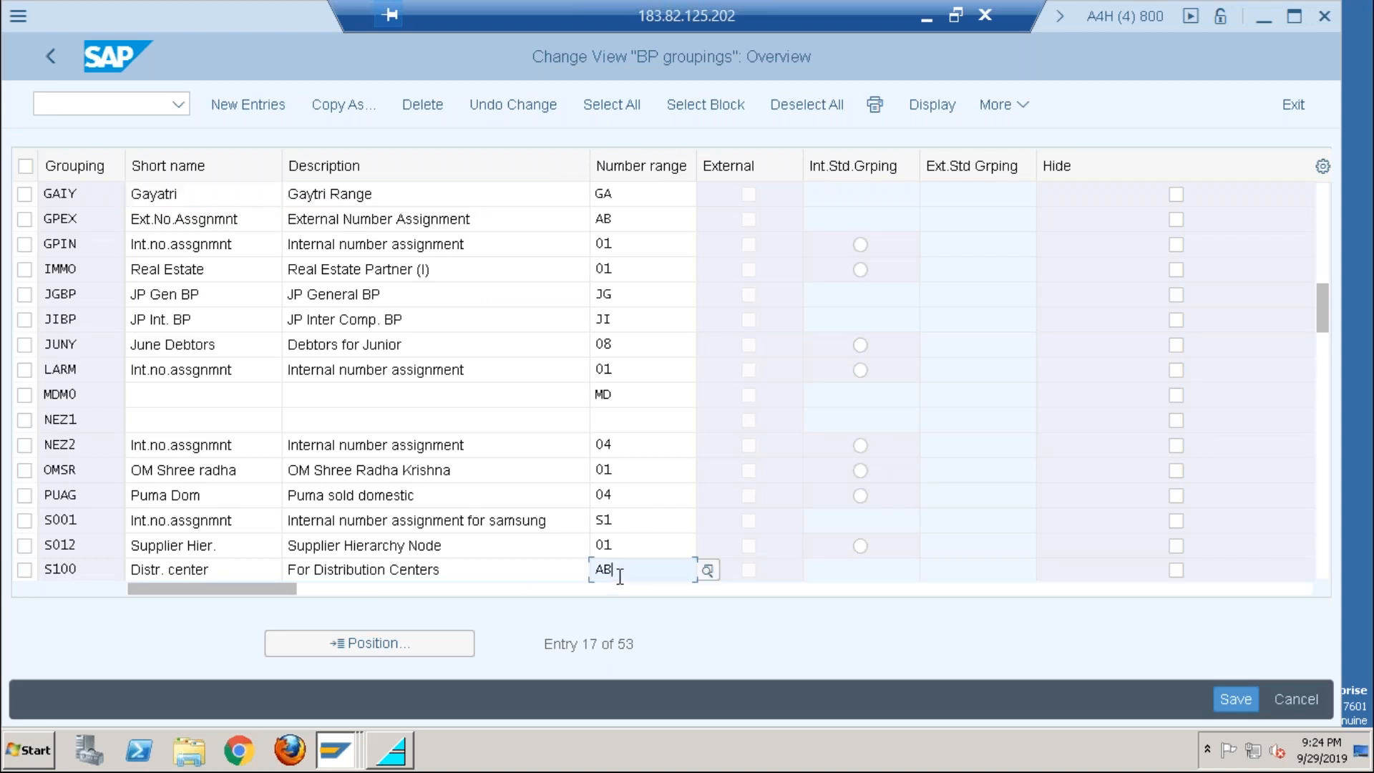
{"action": "key", "text": "BackSpace"}
{"action": "key", "text": "BackSpace"}
{"action": "type", "text": "01"}
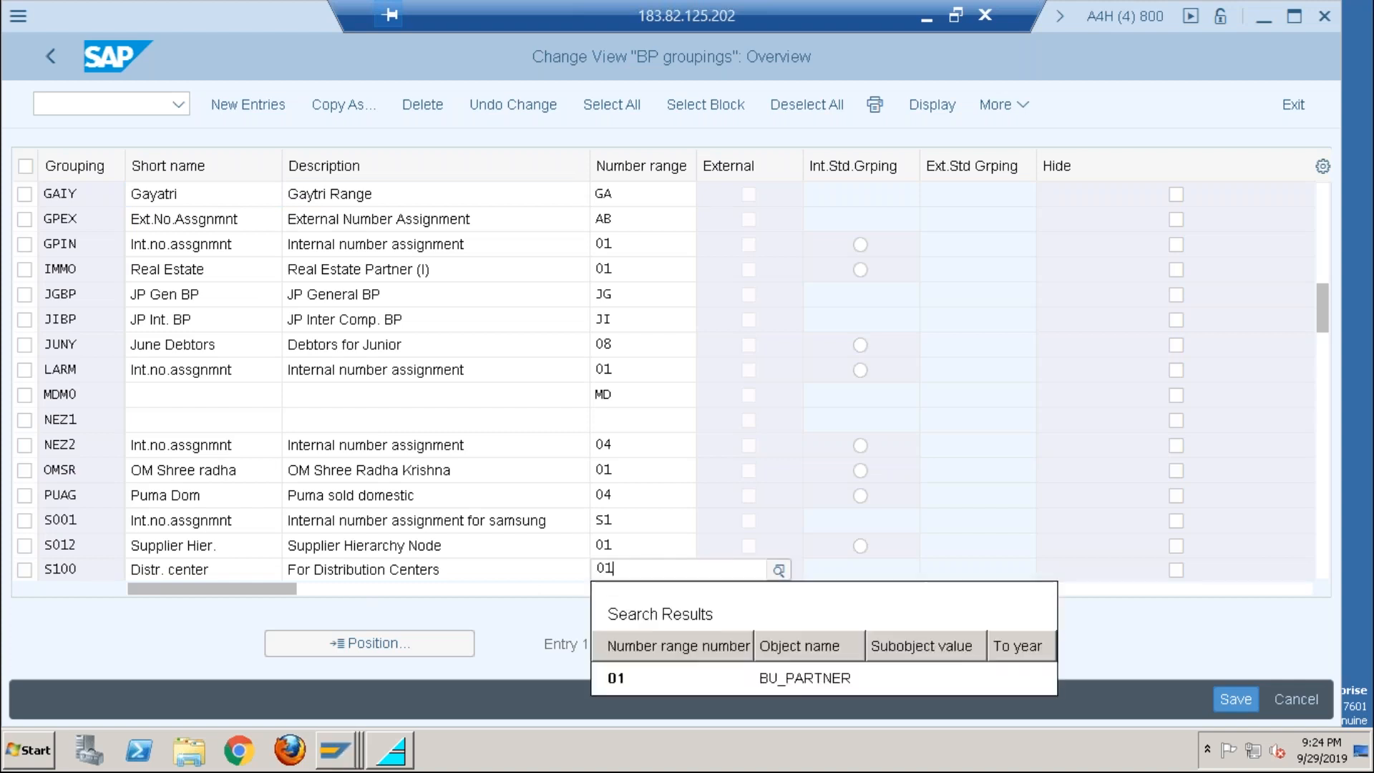
{"action": "key", "text": "Return"}
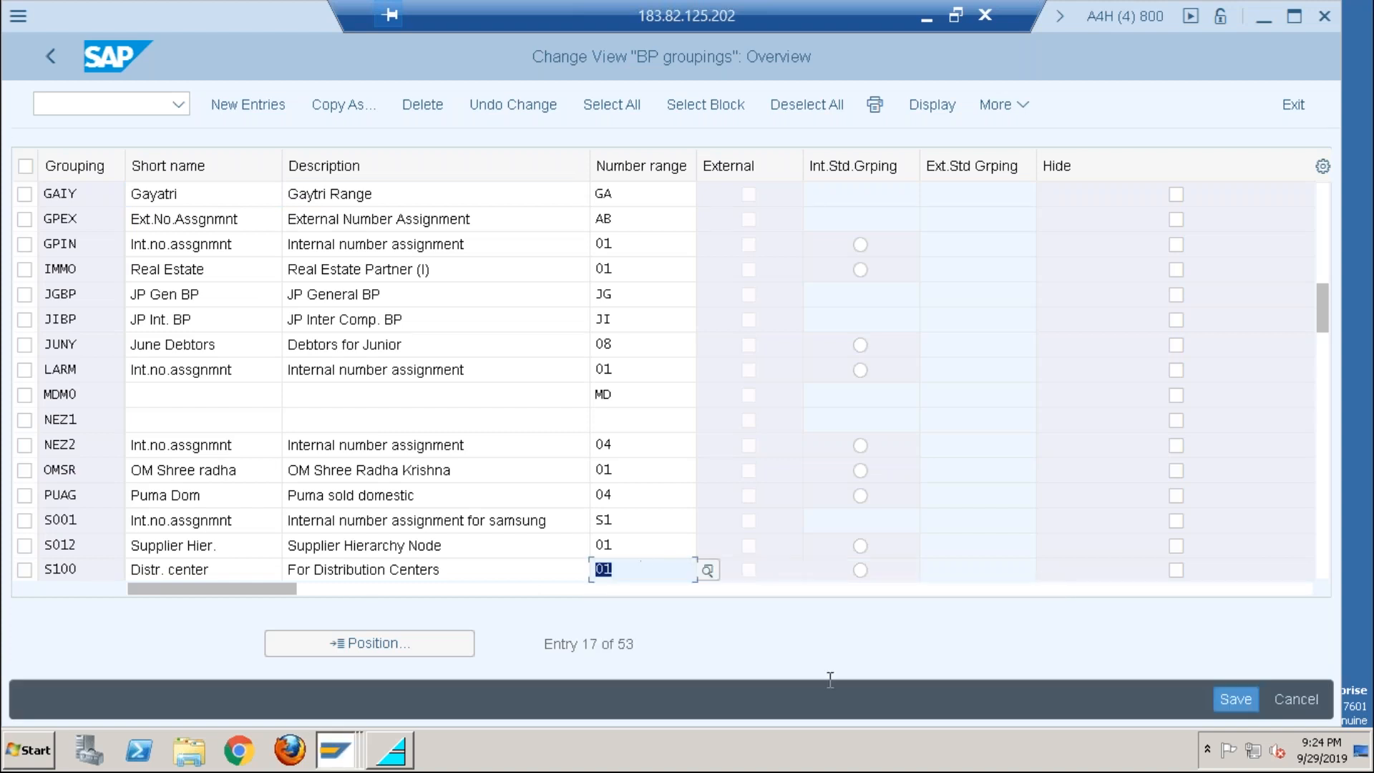
{"action": "left_click", "coordinate": [1239, 699]}
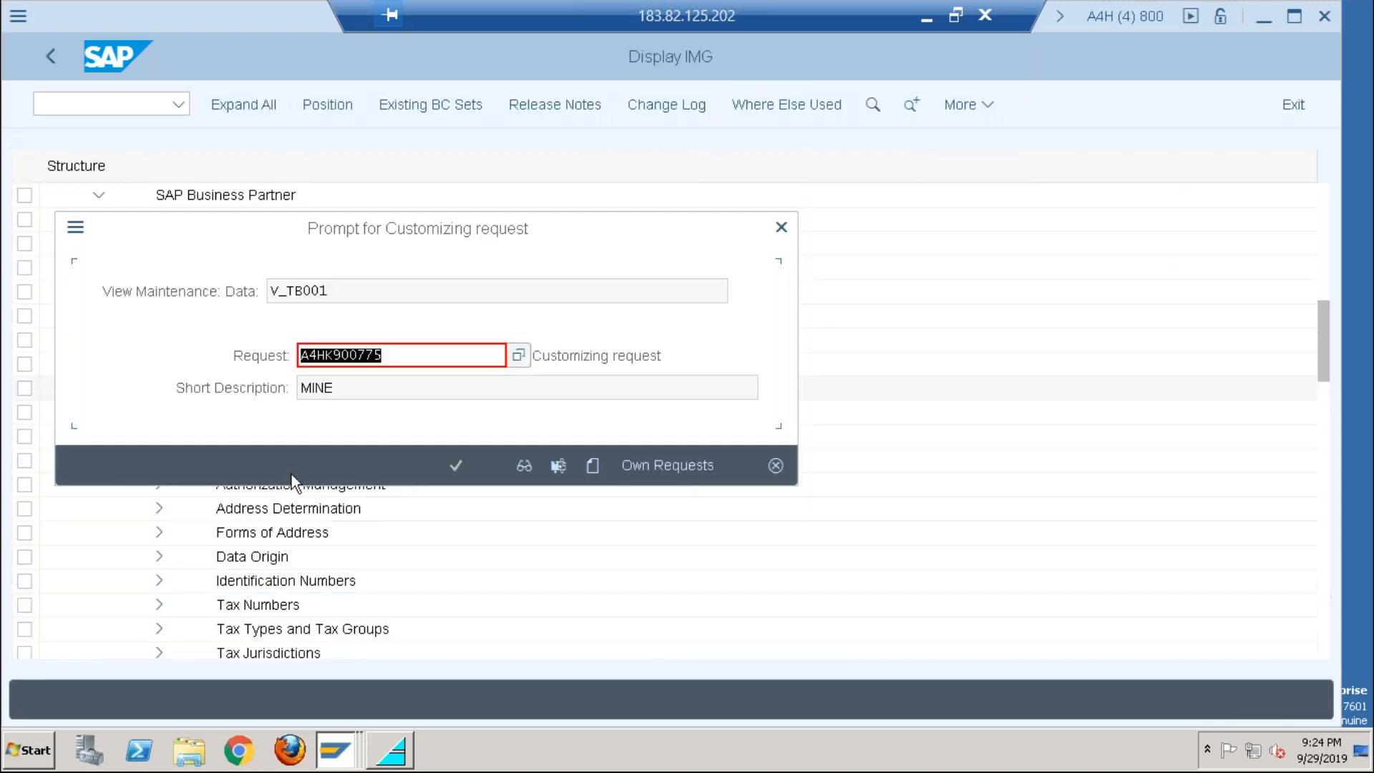
{"action": "left_click", "coordinate": [461, 467]}
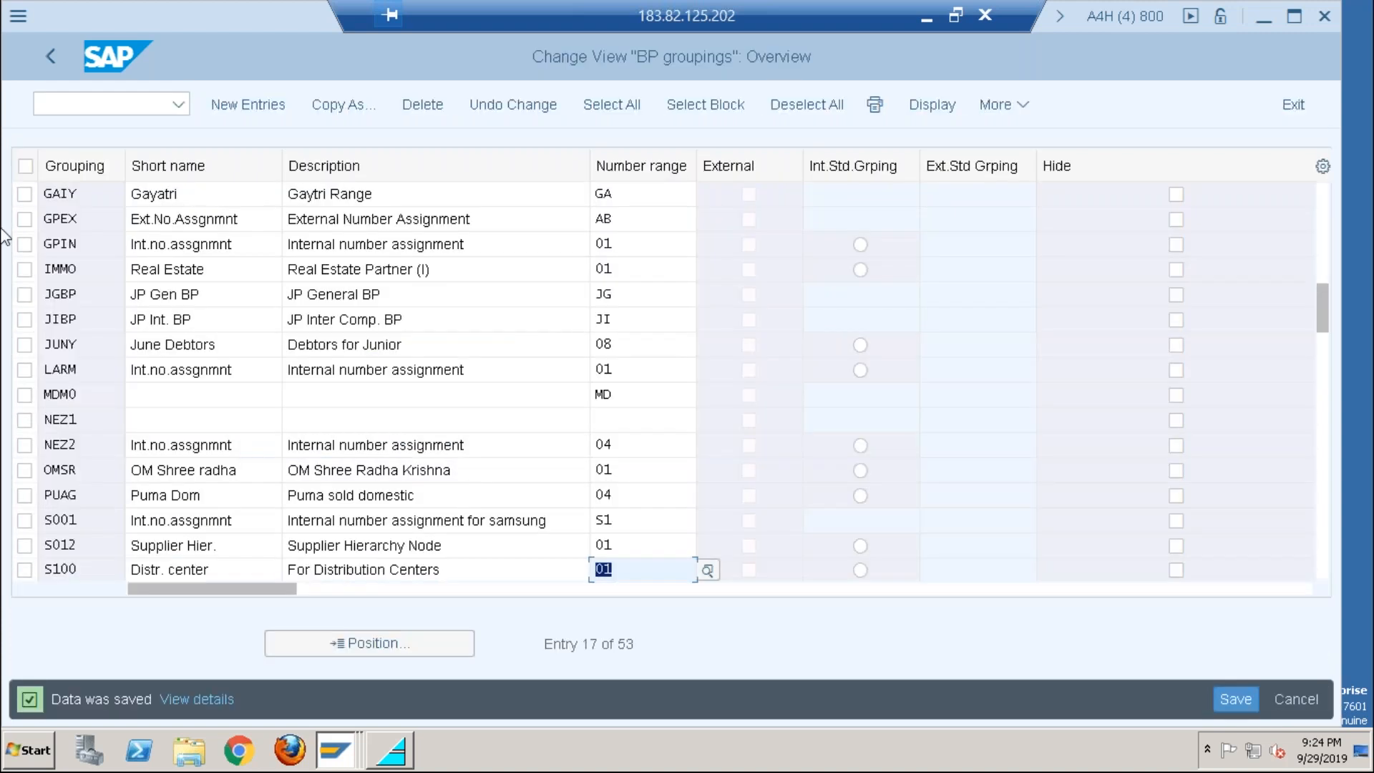
Step: Run /obp to open Maintain Business Partner
{"action": "left_click", "coordinate": [60, 100]}
{"action": "type", "text": "/"}
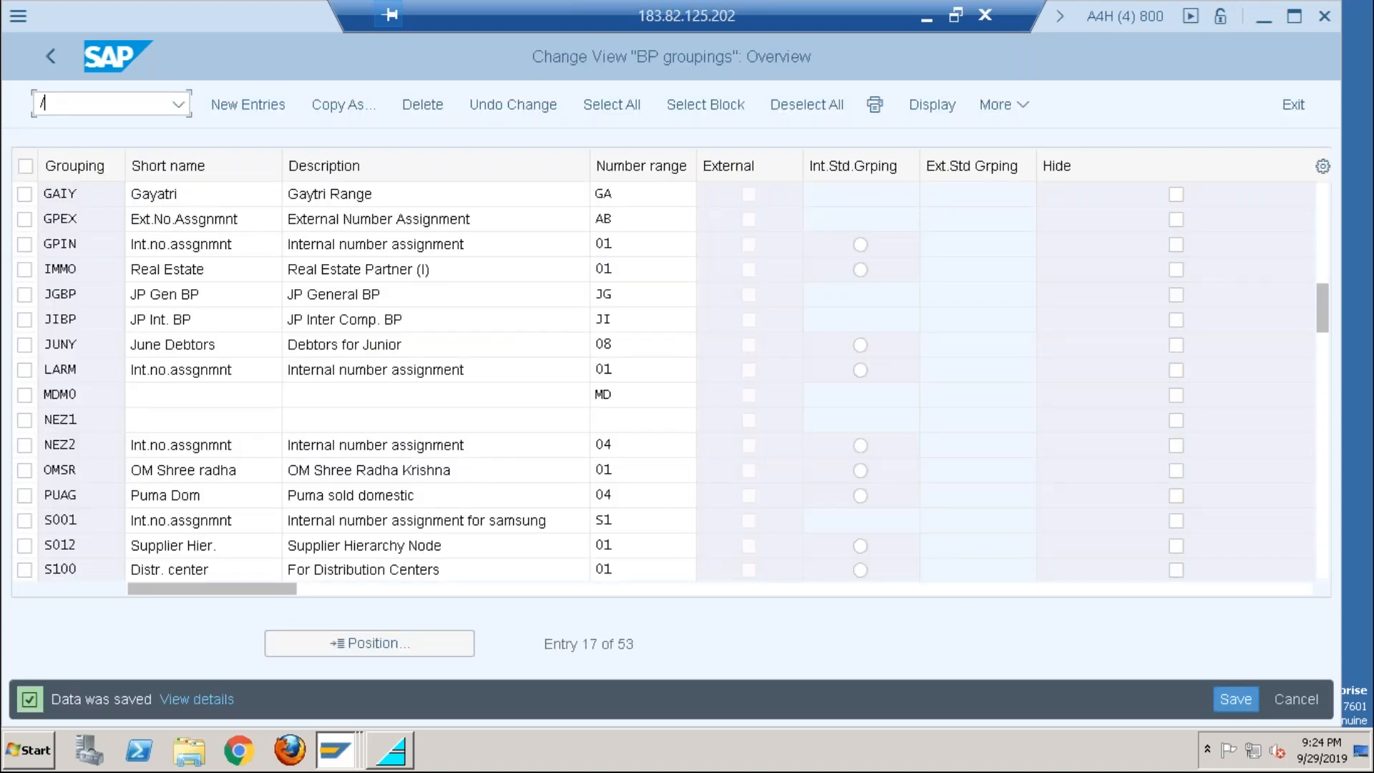
{"action": "type", "text": "obp"}
{"action": "key", "text": "Return"}
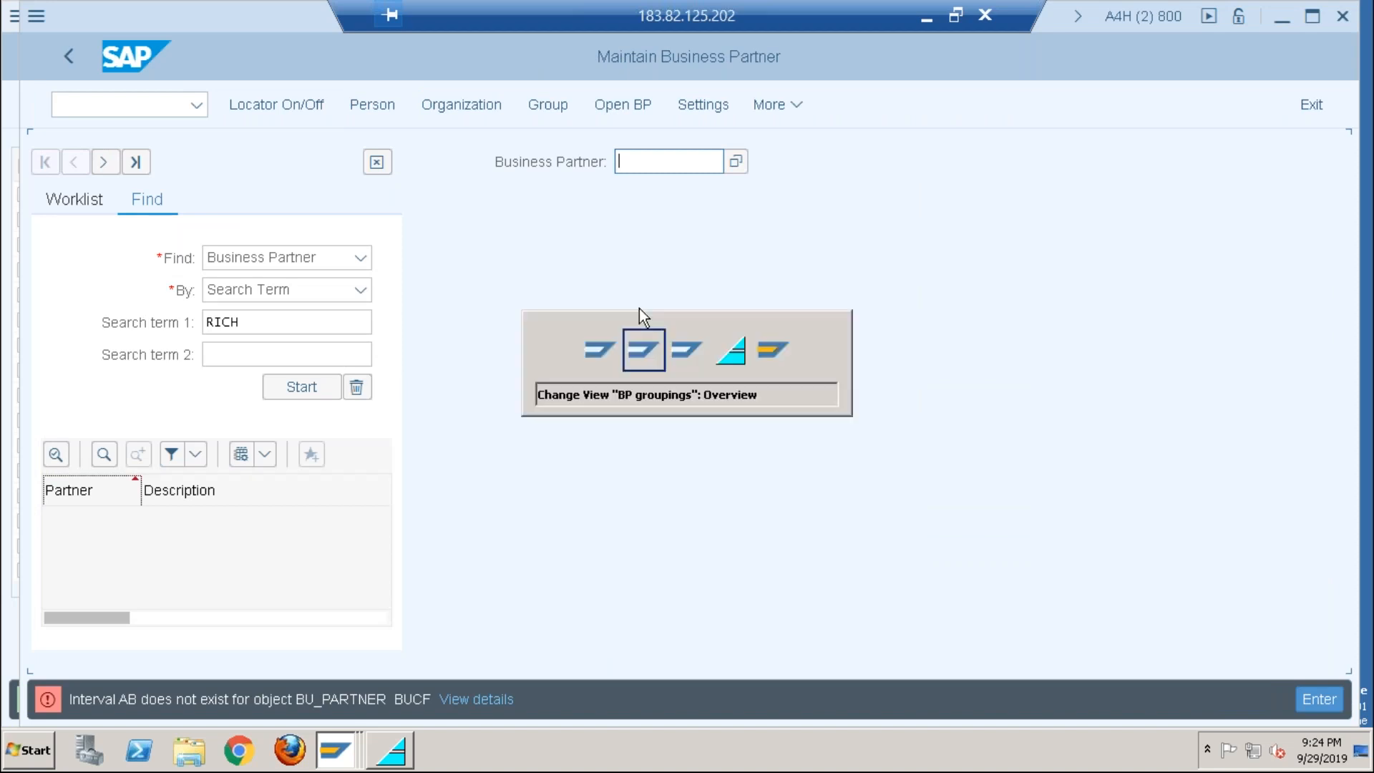
Step: Switch to the BP groupings session, page through the table, and go back to the IMG tree
{"action": "key", "text": "alt+Tab"}
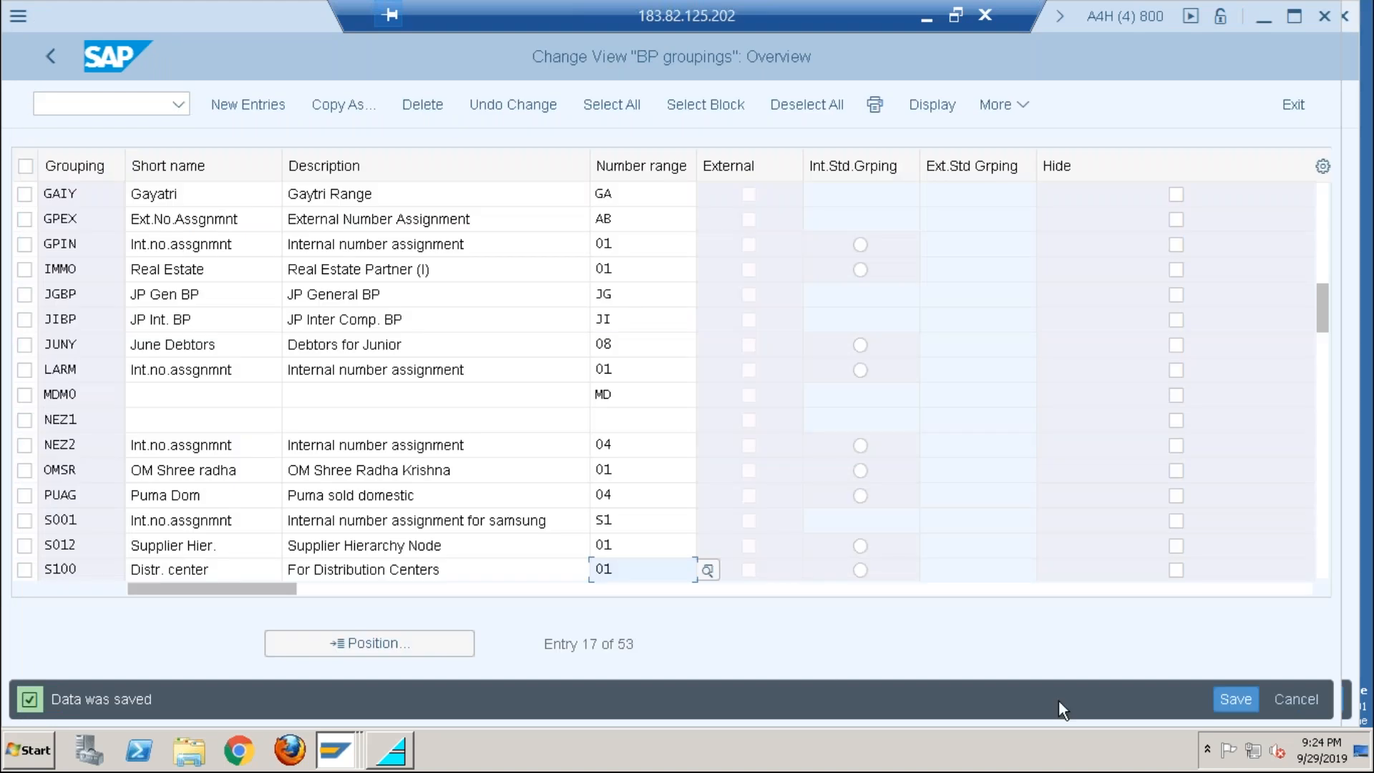
{"action": "left_click", "coordinate": [1324, 552]}
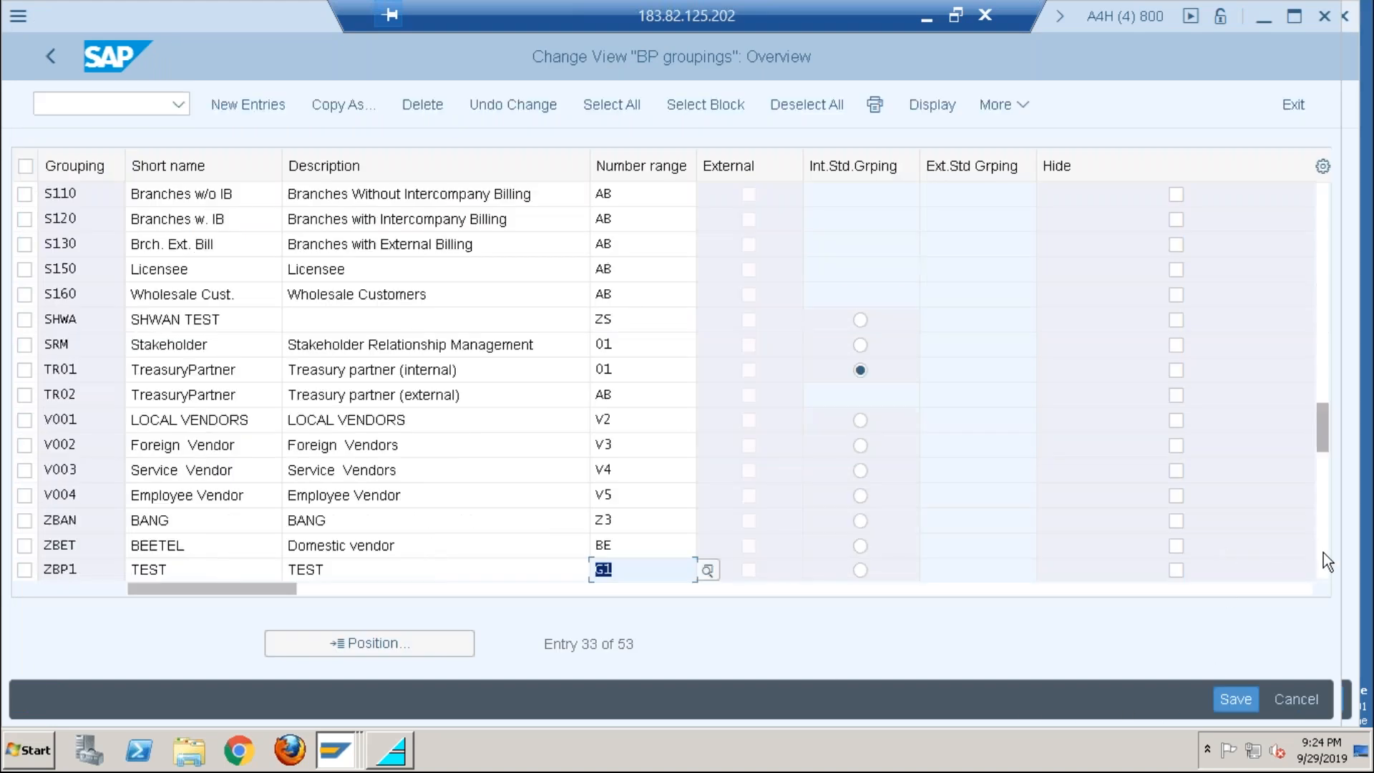
{"action": "left_click", "coordinate": [1323, 553]}
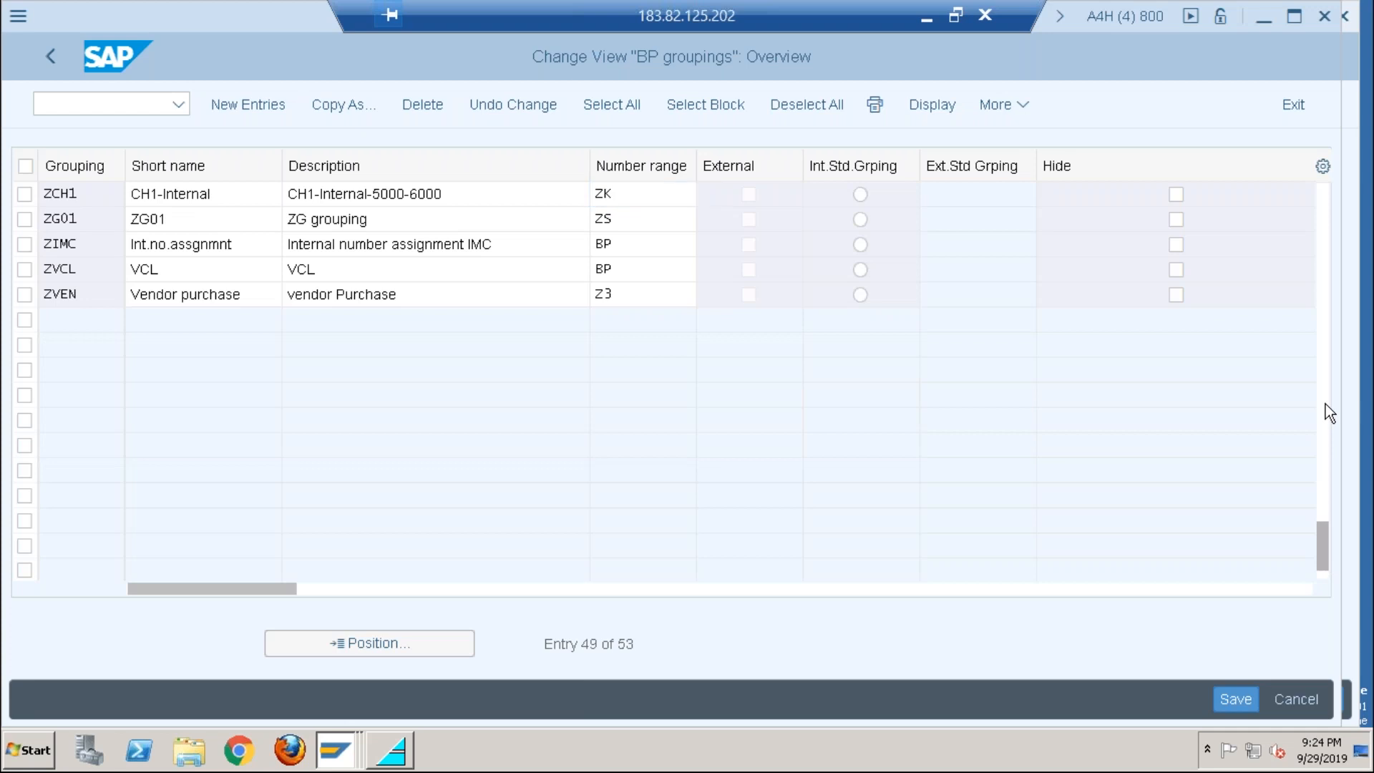
{"action": "left_click", "coordinate": [1325, 404]}
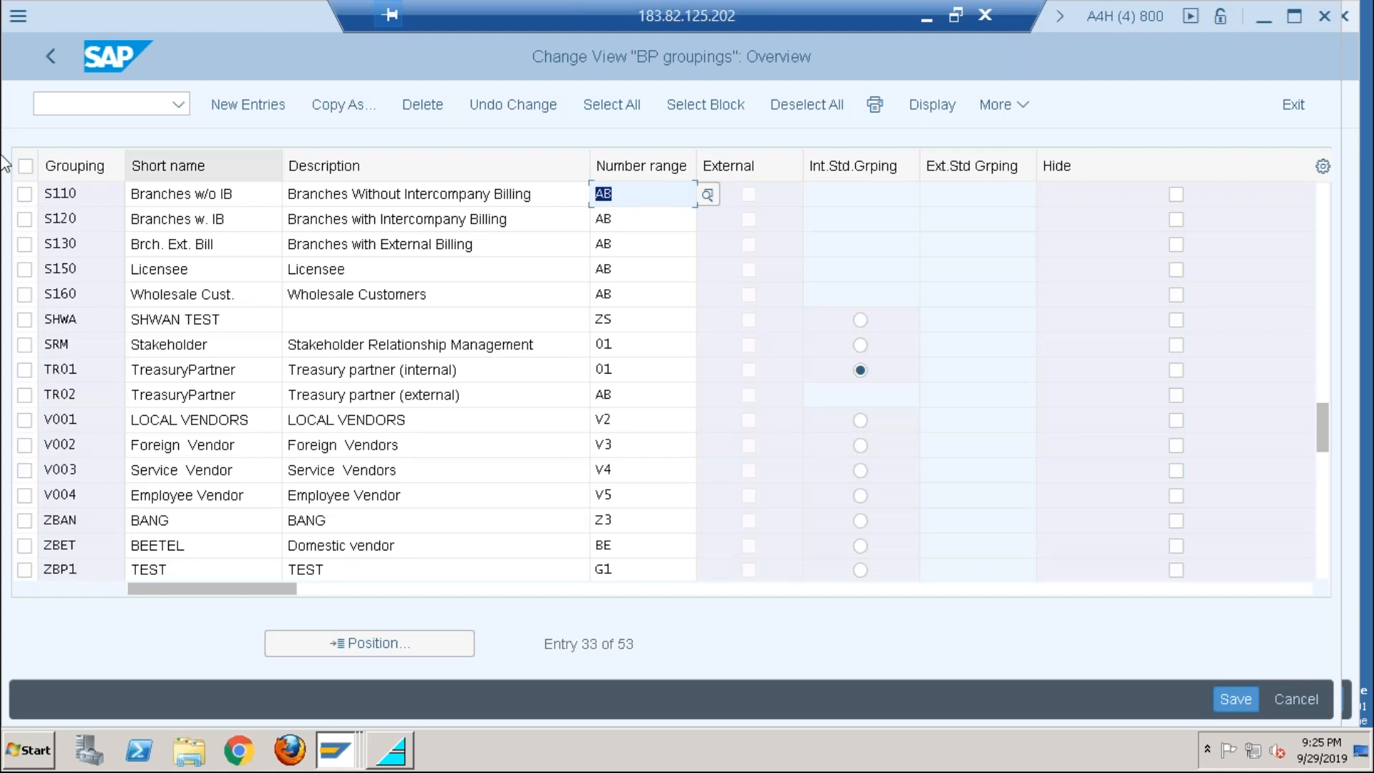
{"action": "left_click", "coordinate": [50, 59]}
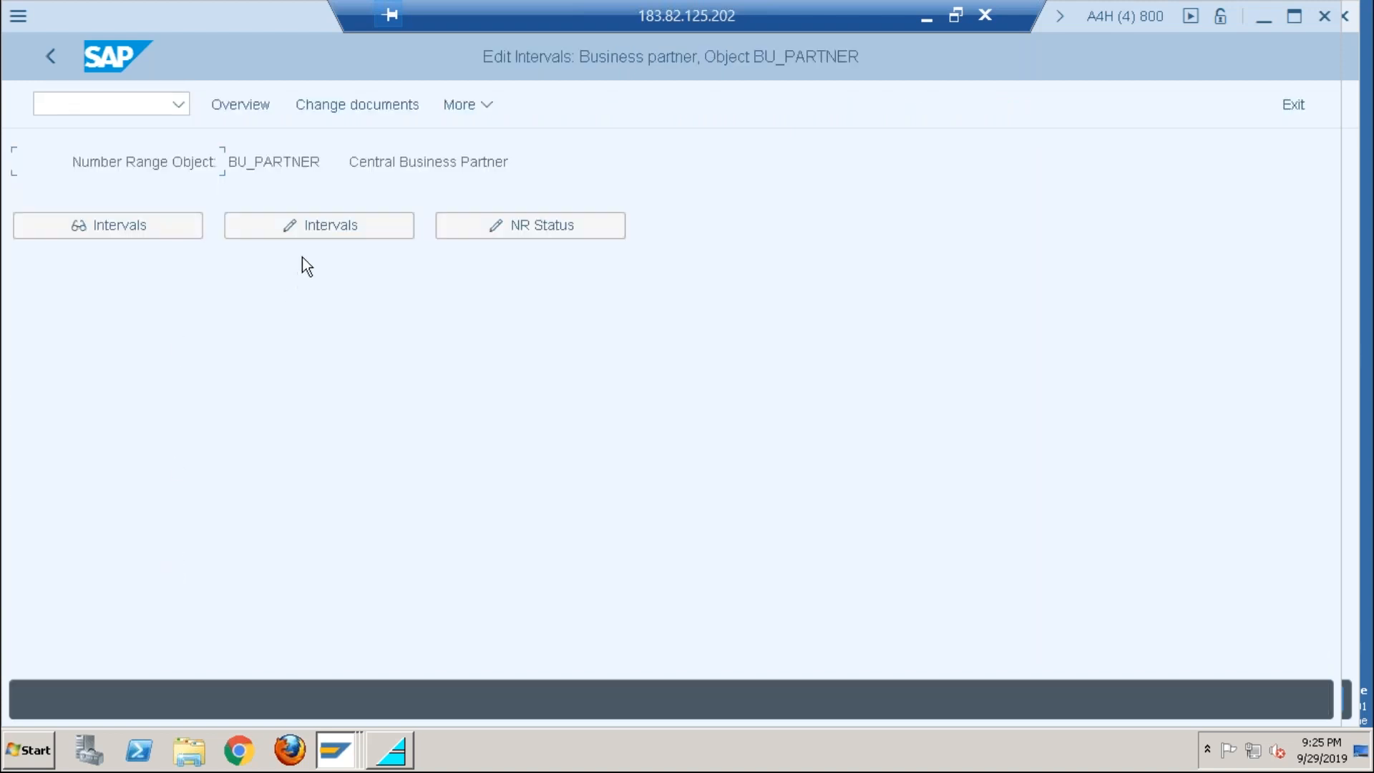
Step: Open the business partner intervals for editing and insert a new interval line numbered AM
{"action": "left_click", "coordinate": [303, 228]}
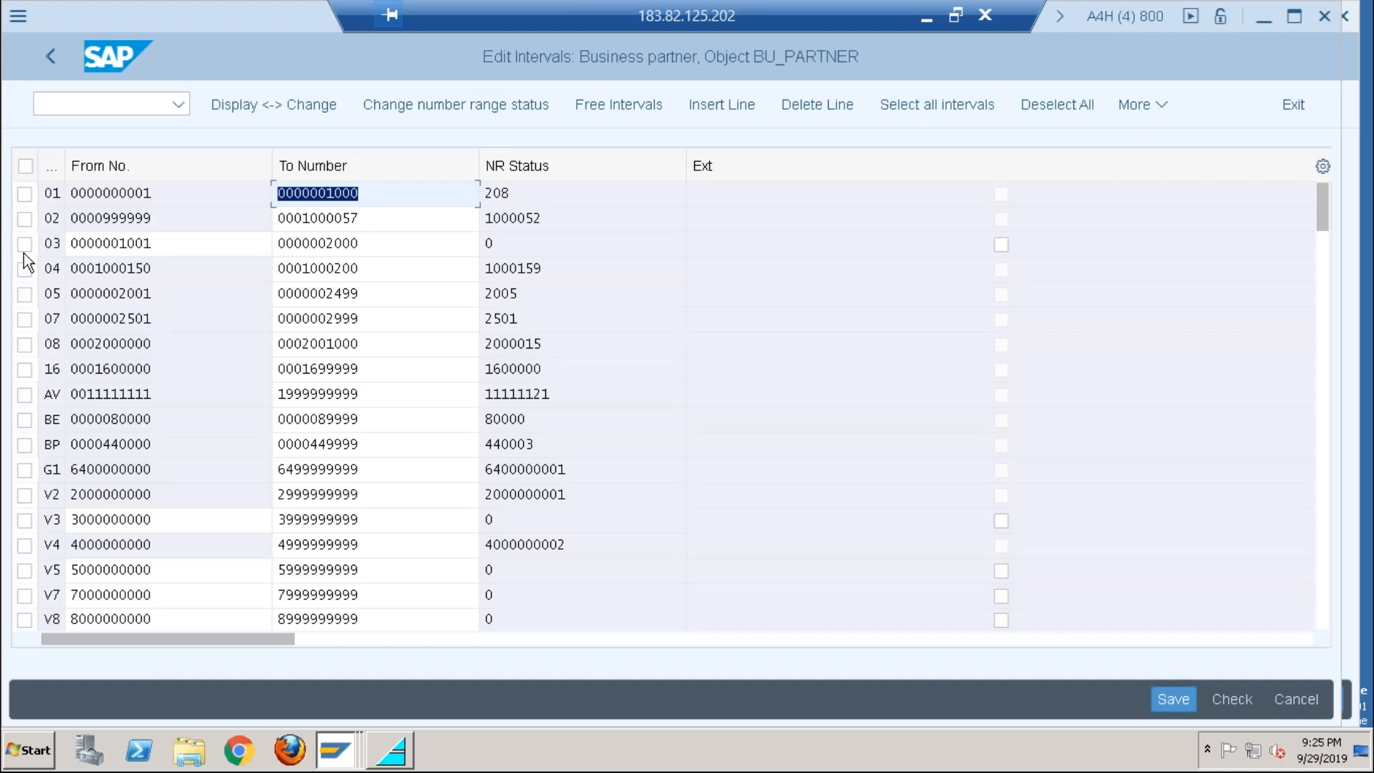
{"action": "left_click", "coordinate": [24, 245]}
{"action": "left_click", "coordinate": [24, 251]}
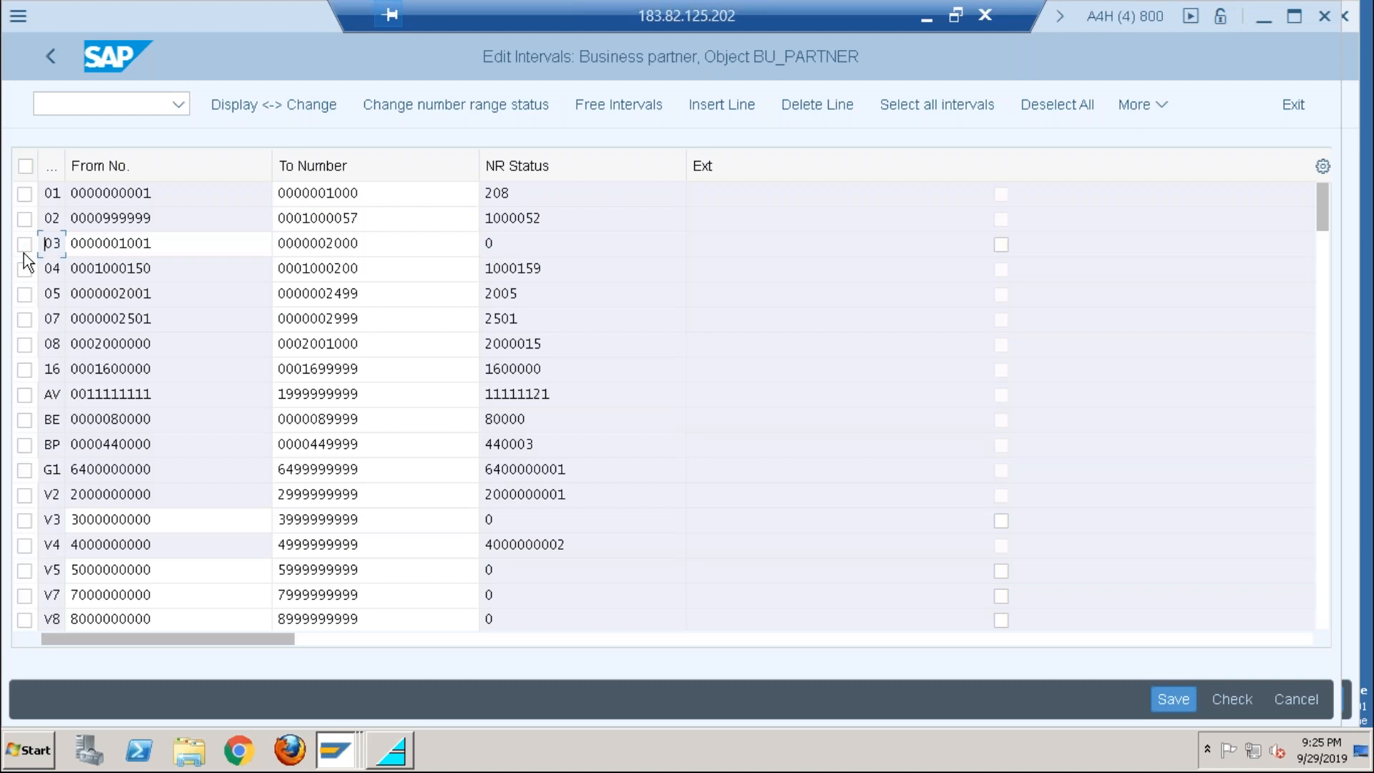
{"action": "left_click", "coordinate": [24, 253]}
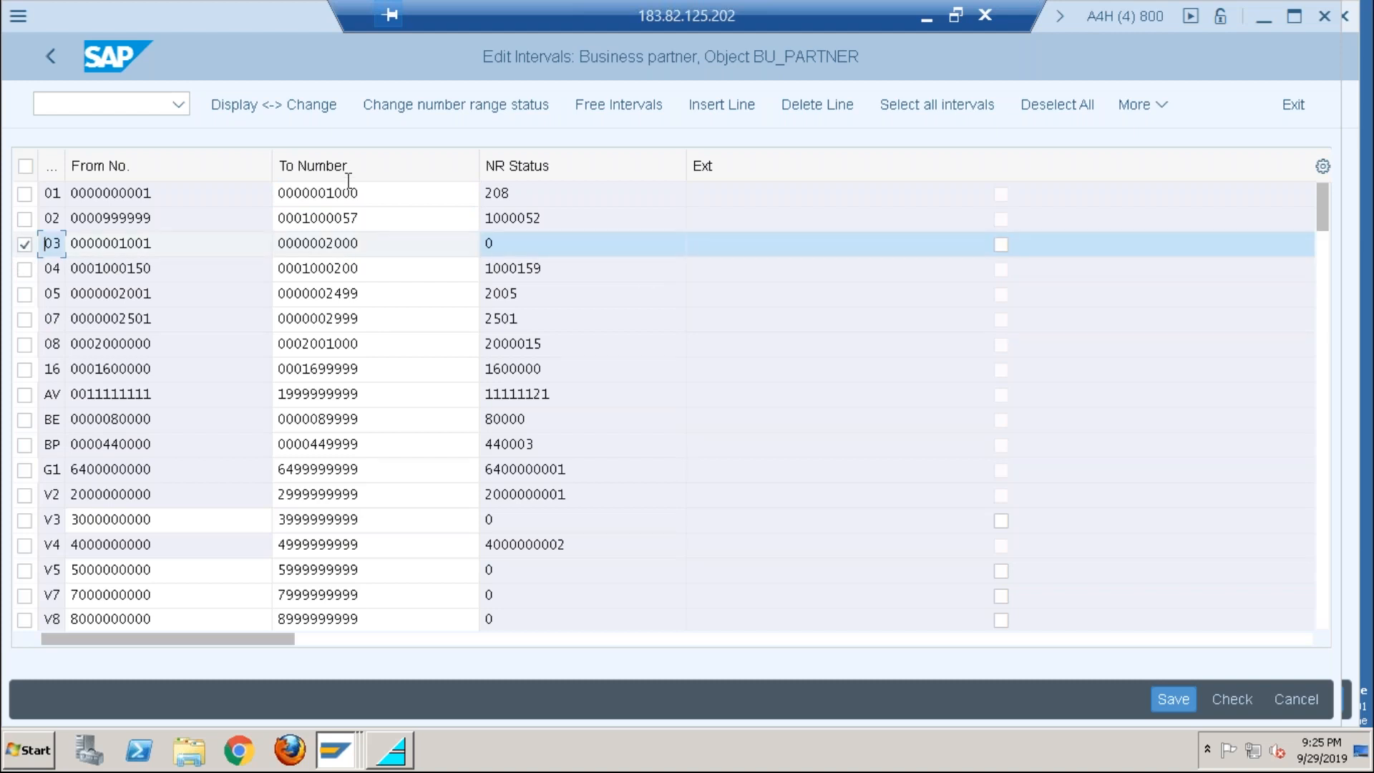
{"action": "double_click", "coordinate": [53, 246]}
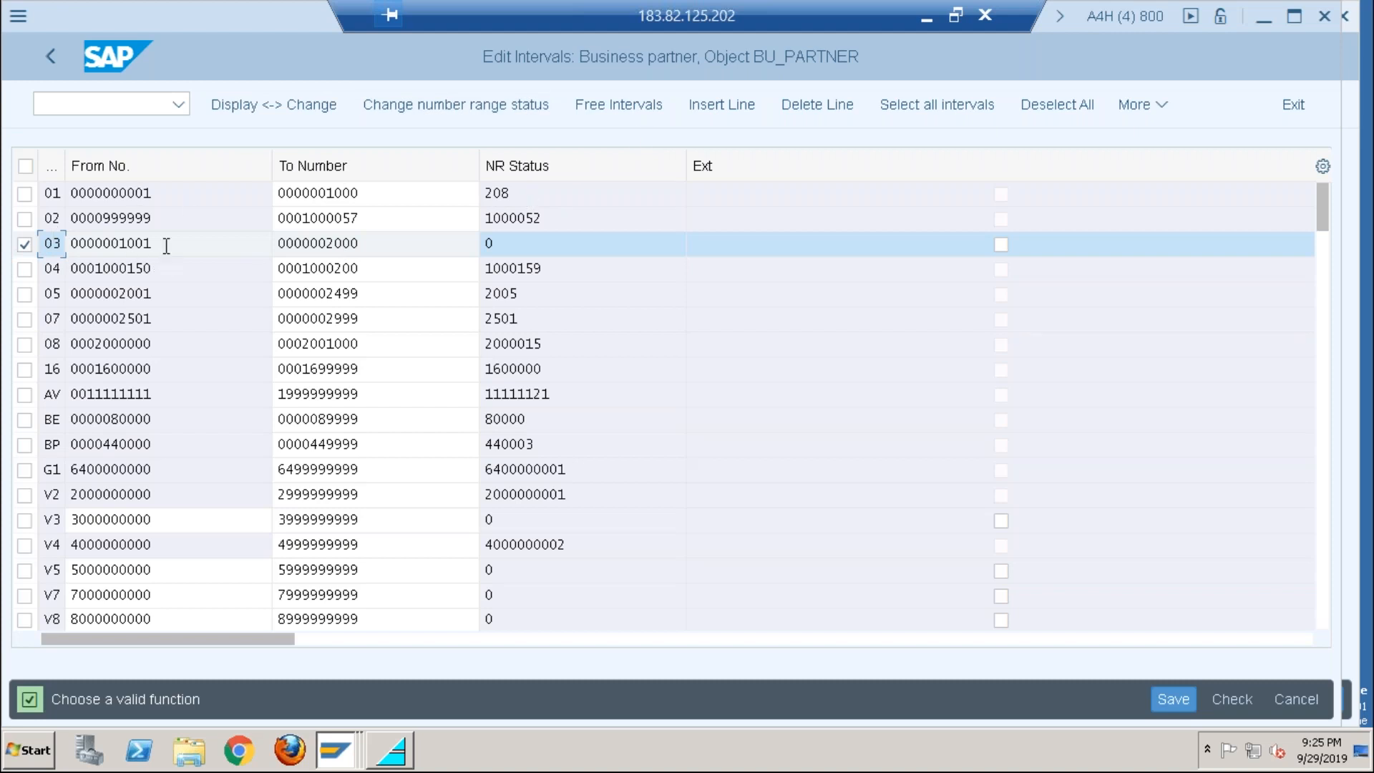
{"action": "left_click", "coordinate": [705, 104]}
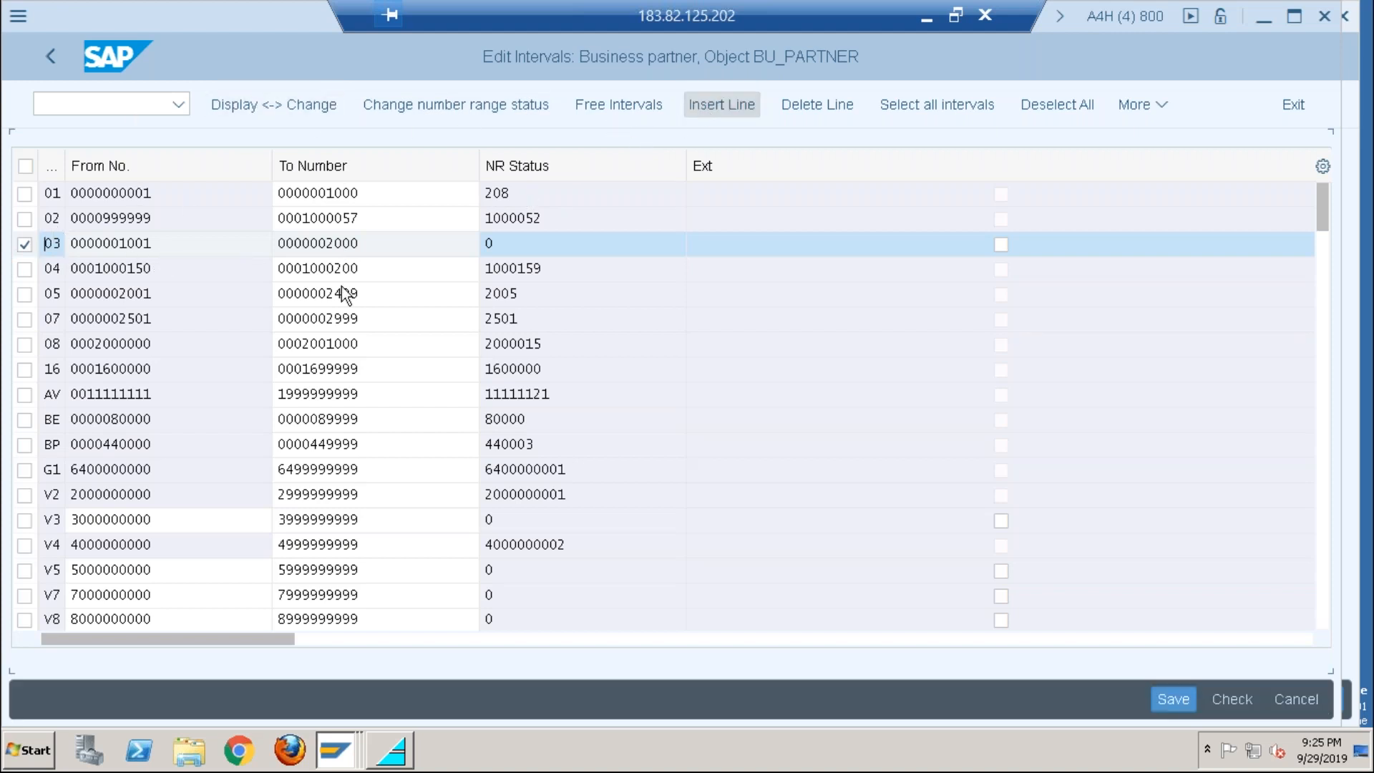
{"action": "left_click", "coordinate": [25, 268]}
{"action": "left_click", "coordinate": [51, 187]}
{"action": "type", "text": "M"}
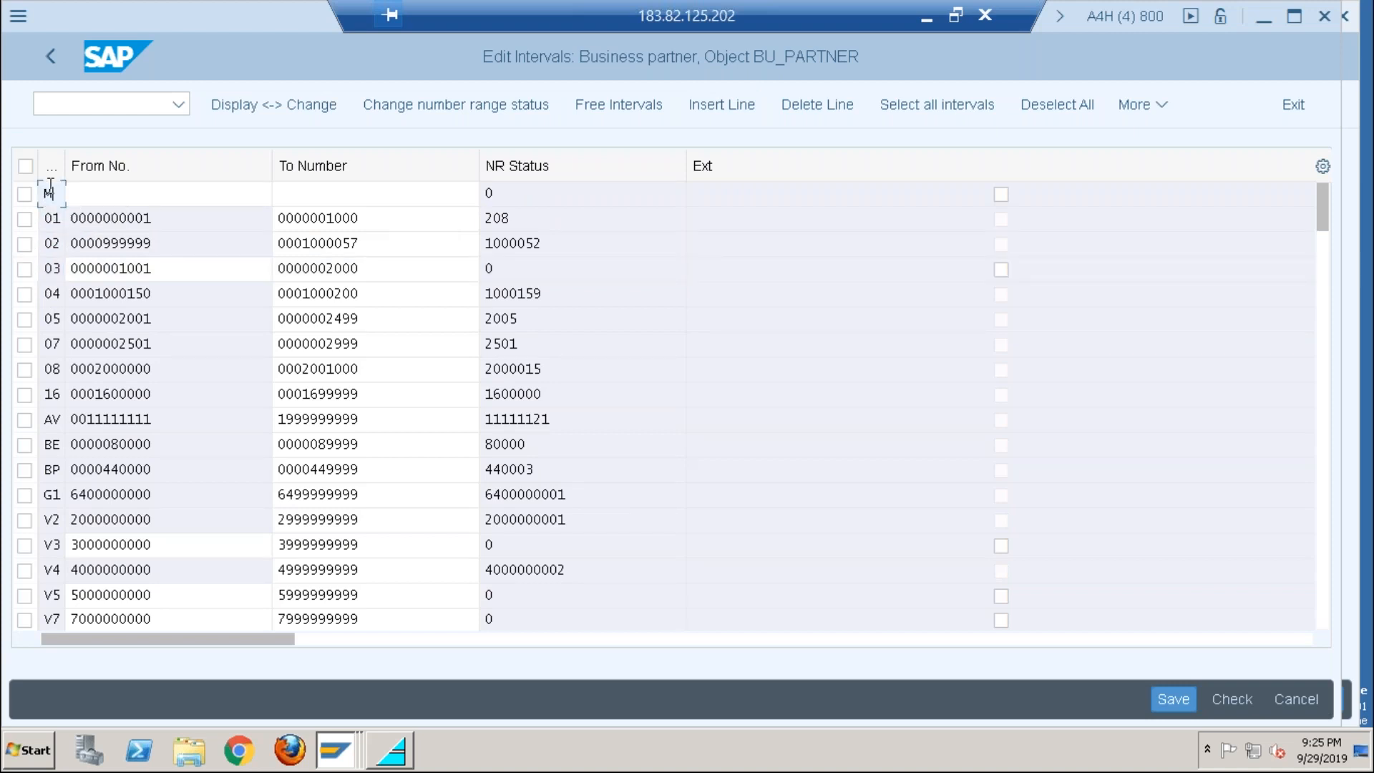
{"action": "key", "text": "Return"}
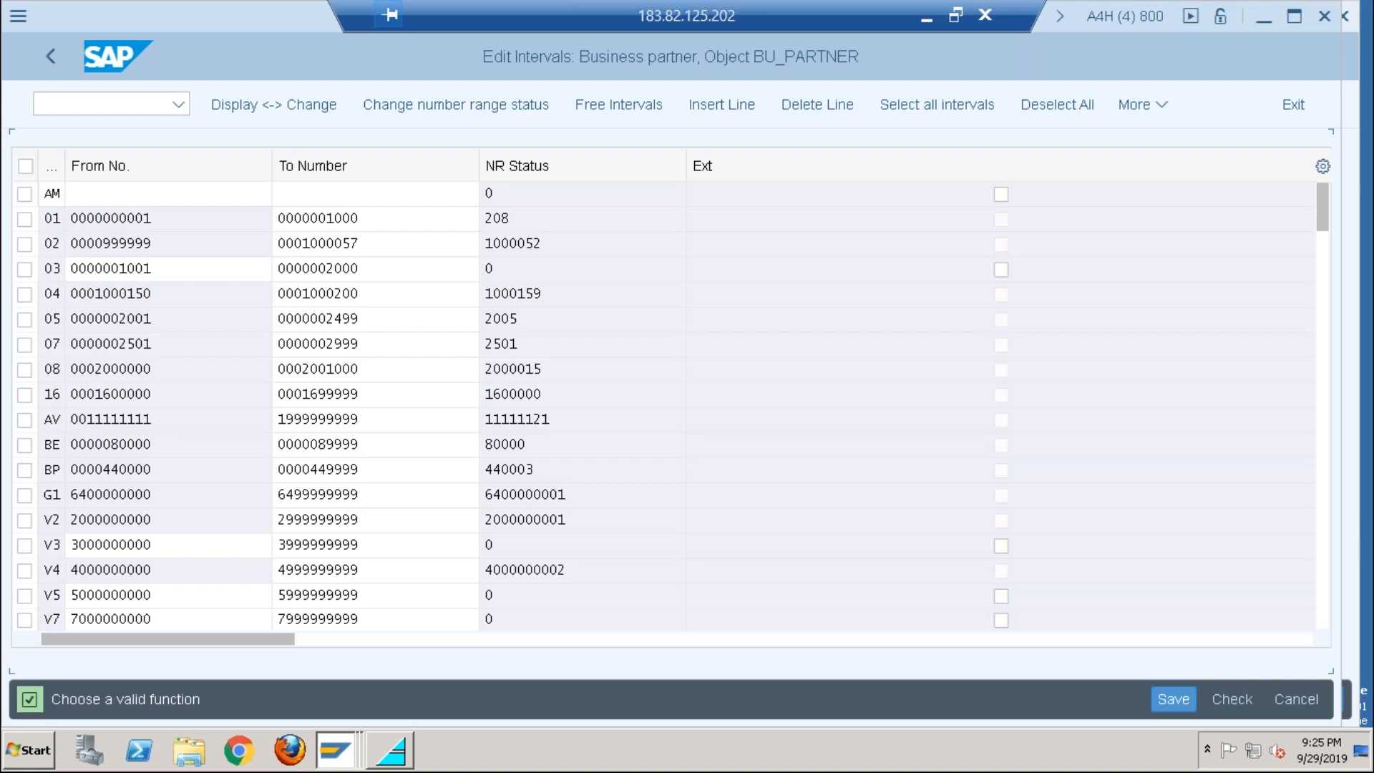
{"action": "left_click_drag", "start_coordinate": [172, 272], "coordinate": [68, 270]}
{"action": "key", "text": "ctrl+c"}
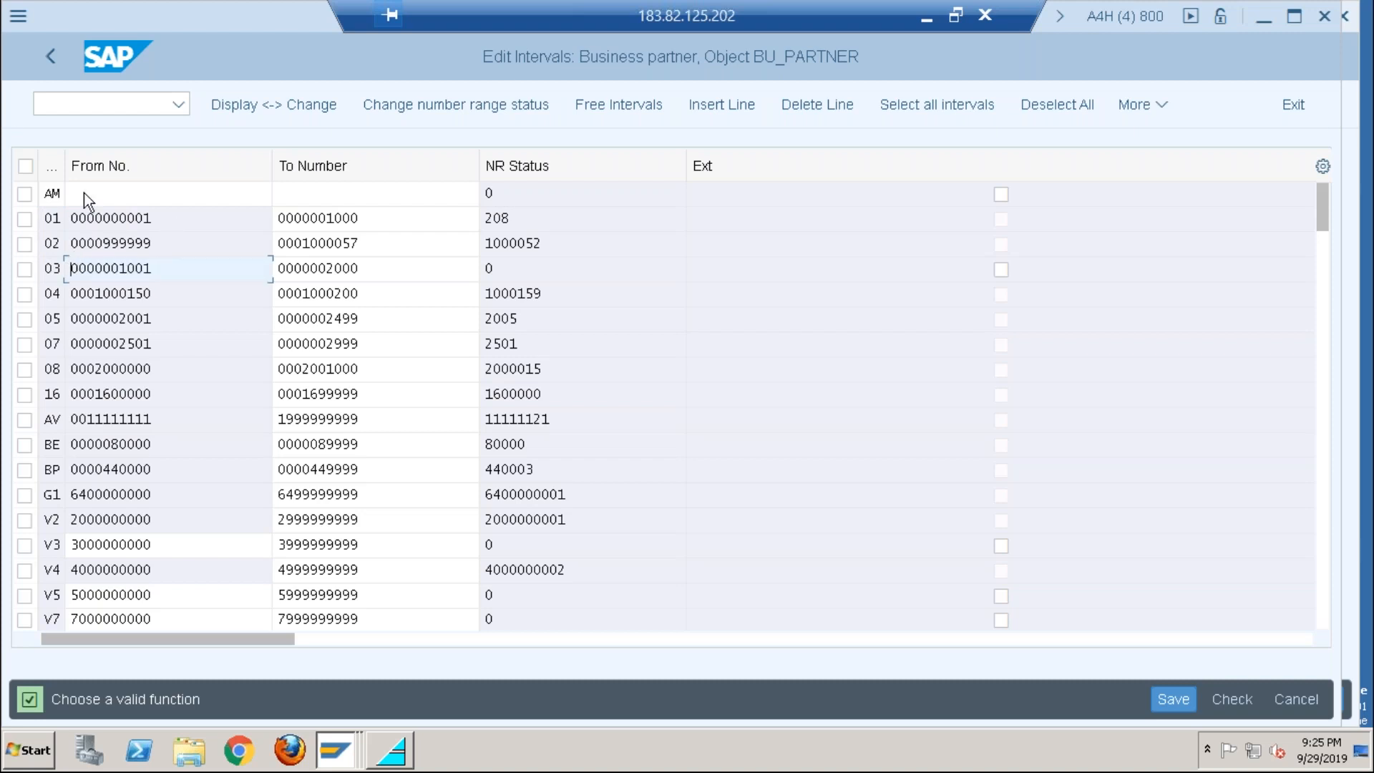
{"action": "left_click", "coordinate": [84, 193]}
{"action": "key", "text": "ctrl+v"}
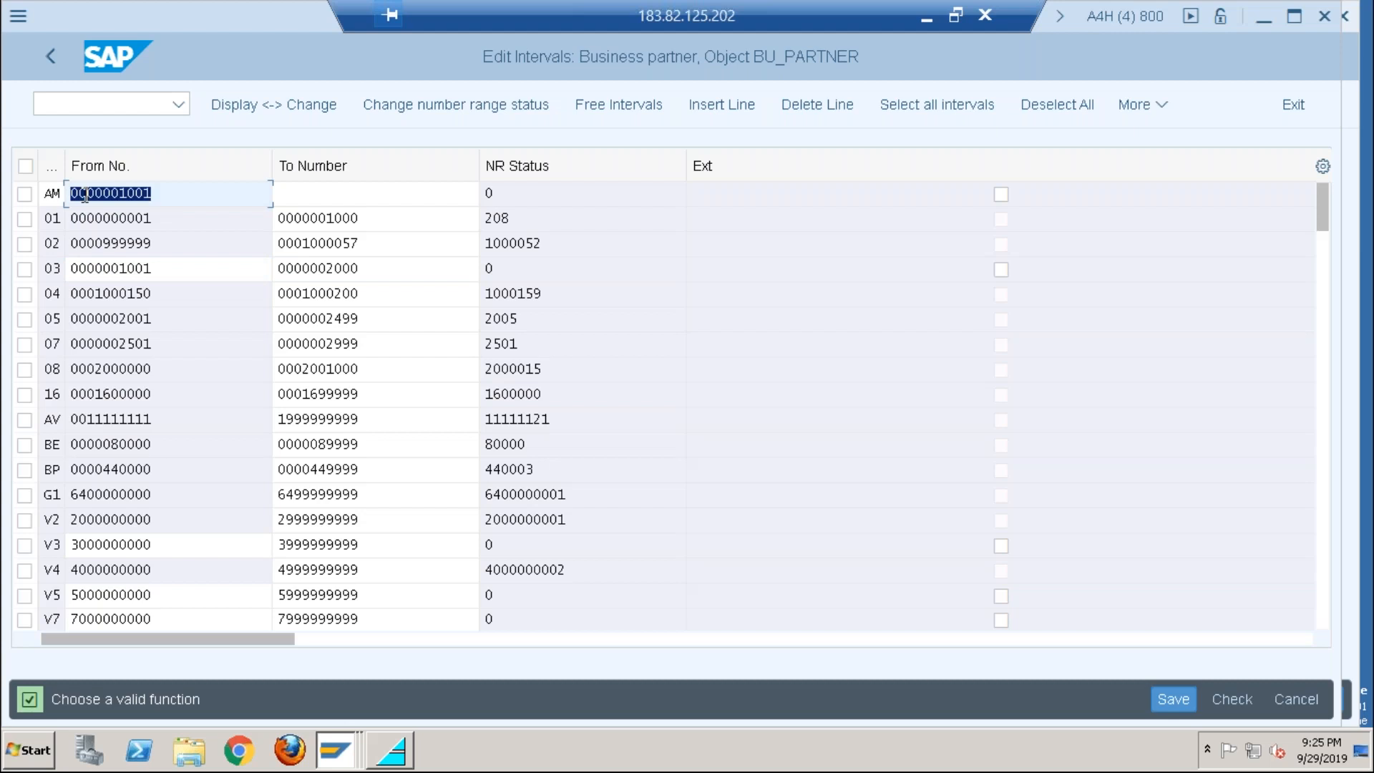
{"action": "key", "text": "Return"}
{"action": "double_click", "coordinate": [371, 272]}
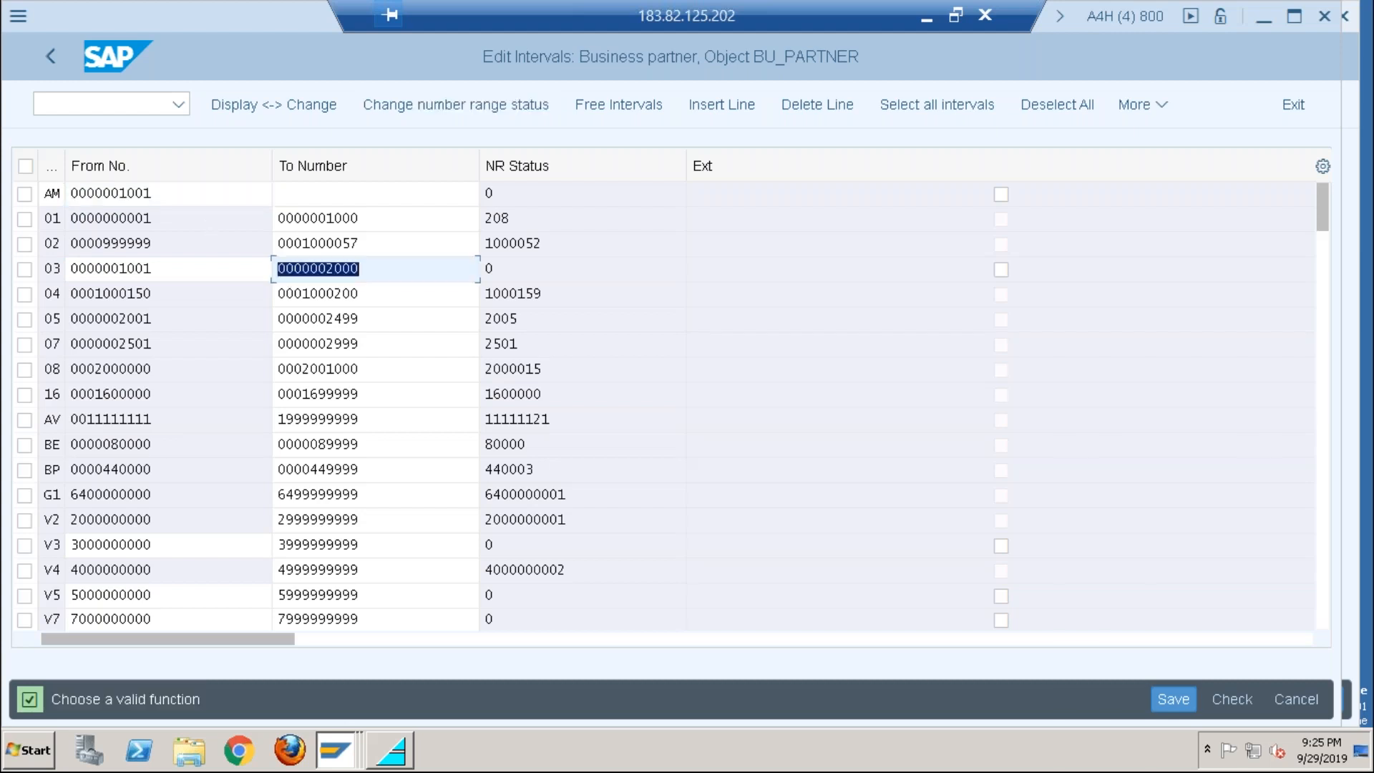
{"action": "key", "text": "ctrl+c"}
{"action": "left_click", "coordinate": [291, 199]}
{"action": "key", "text": "ctrl+v"}
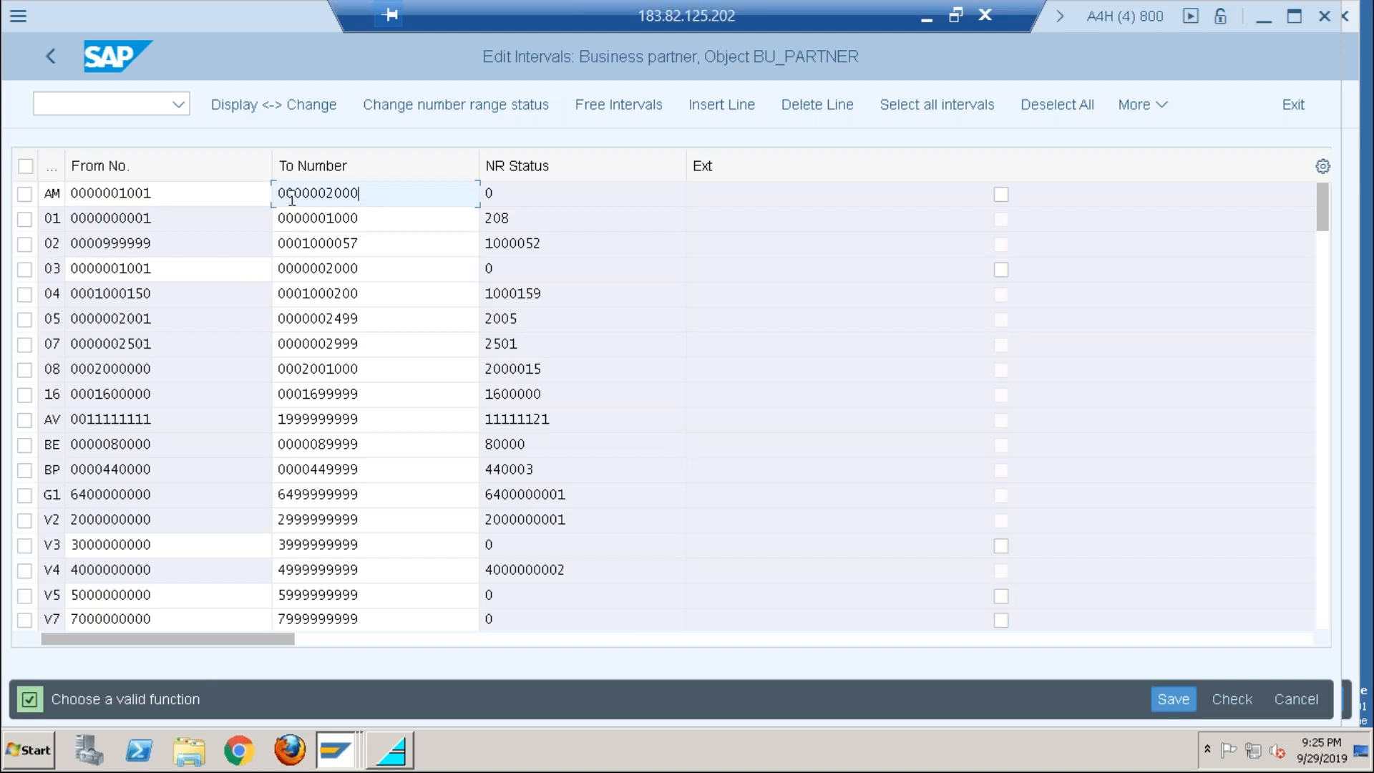
Step: Rename the new interval to B, delete row 03, and save the intervals
{"action": "left_click", "coordinate": [24, 269]}
{"action": "double_click", "coordinate": [59, 193]}
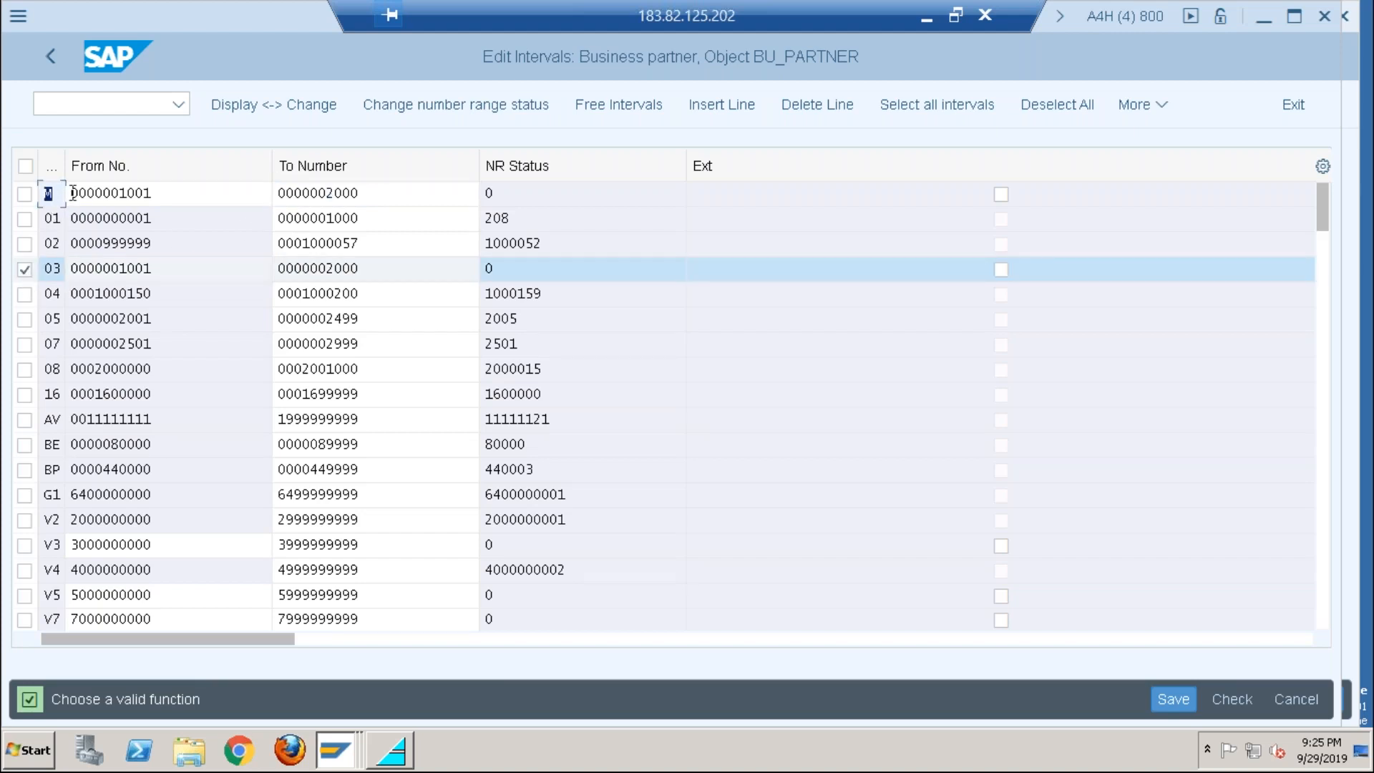
{"action": "type", "text": "B"}
{"action": "key", "text": "Return"}
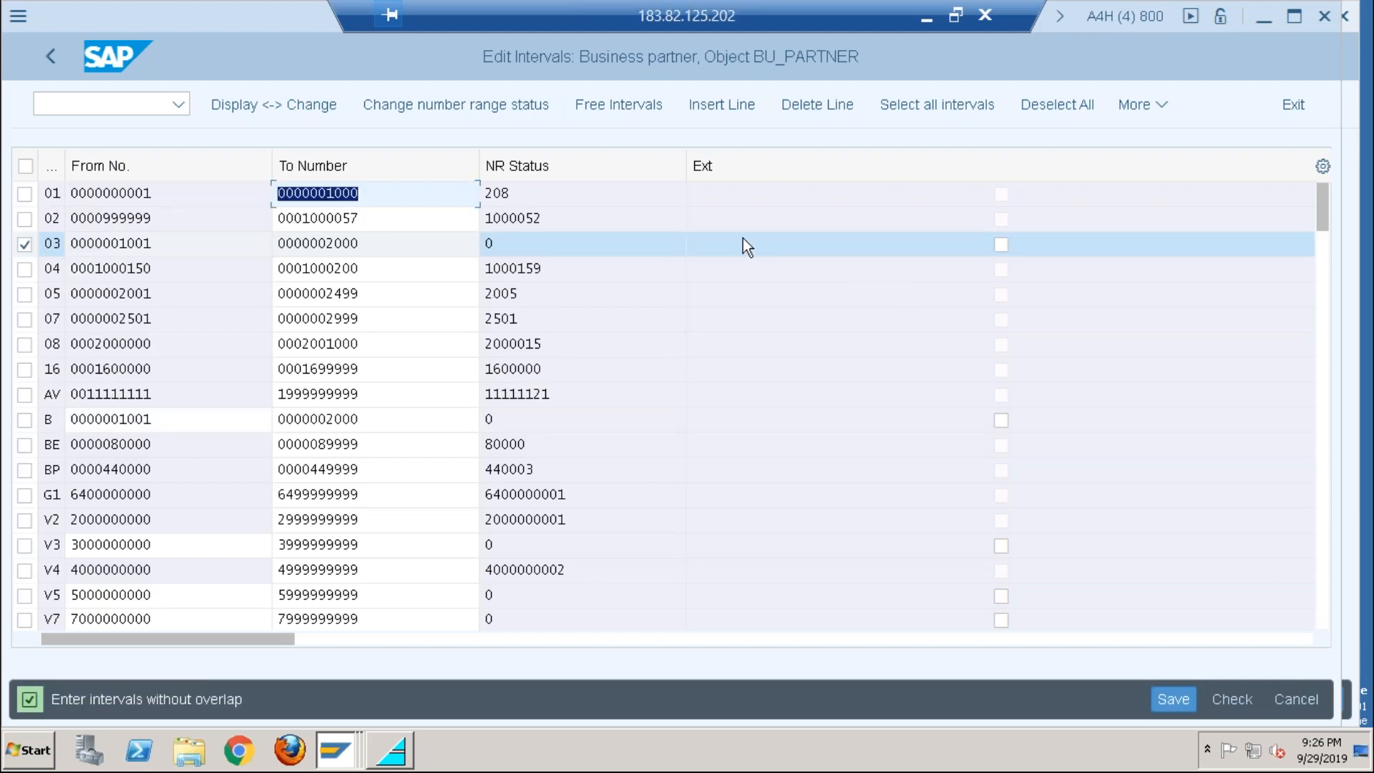
{"action": "left_click", "coordinate": [807, 104]}
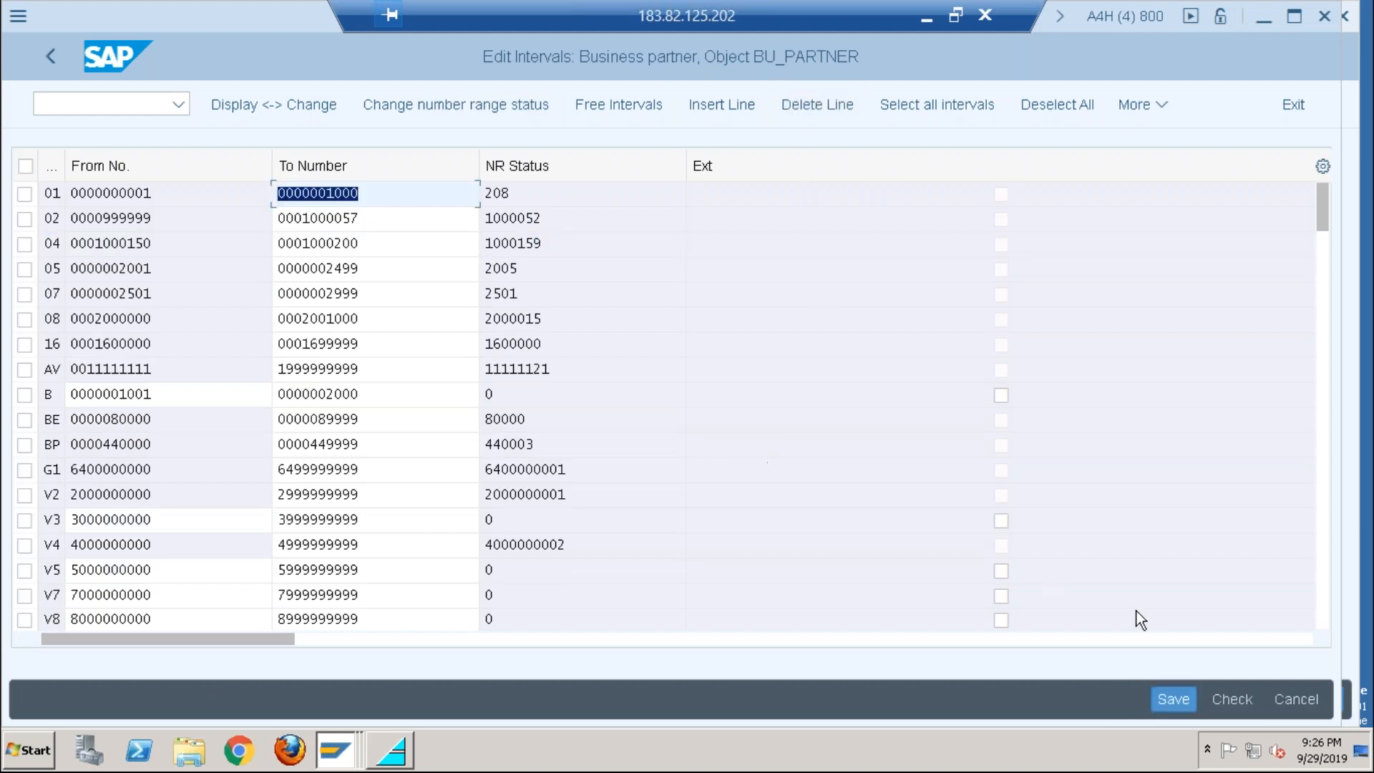
{"action": "left_click", "coordinate": [1172, 697]}
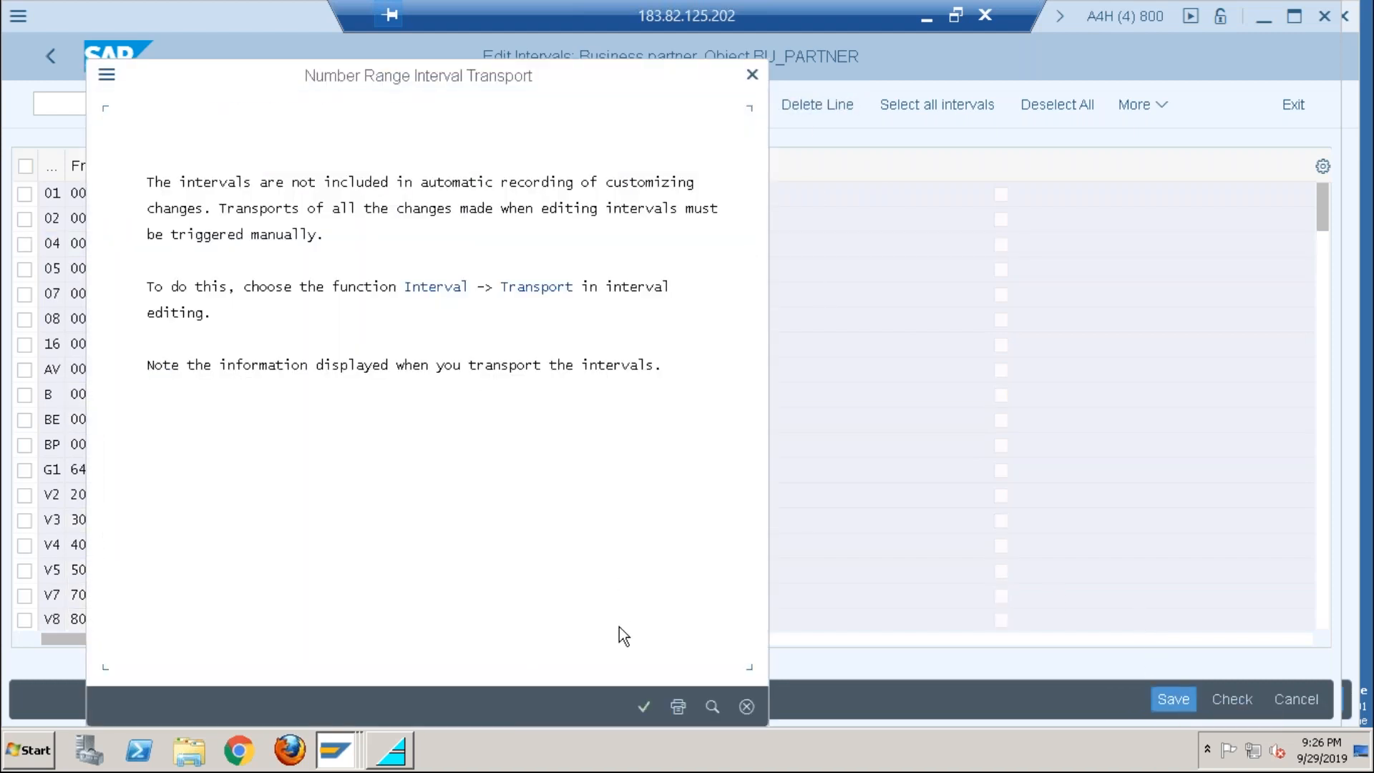
{"action": "left_click", "coordinate": [647, 705]}
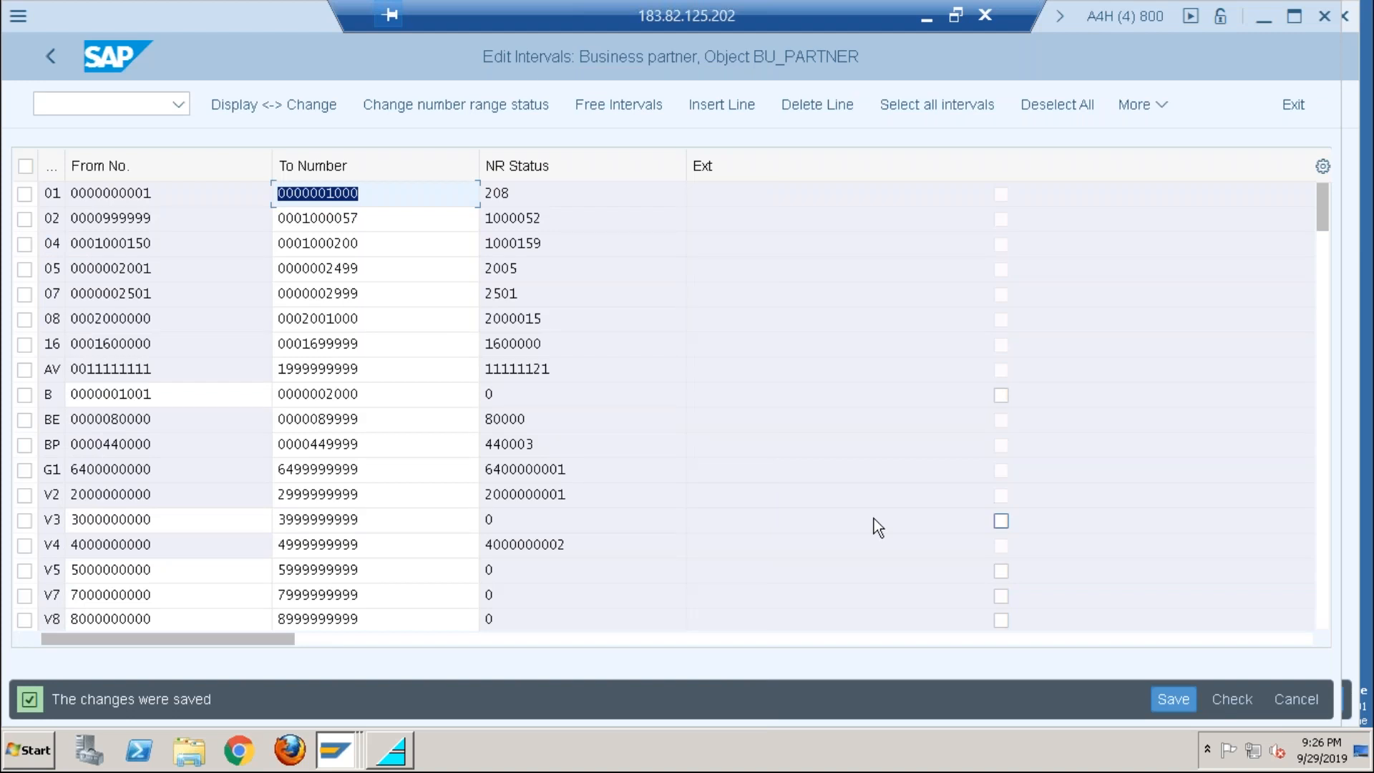
{"action": "double_click", "coordinate": [49, 399]}
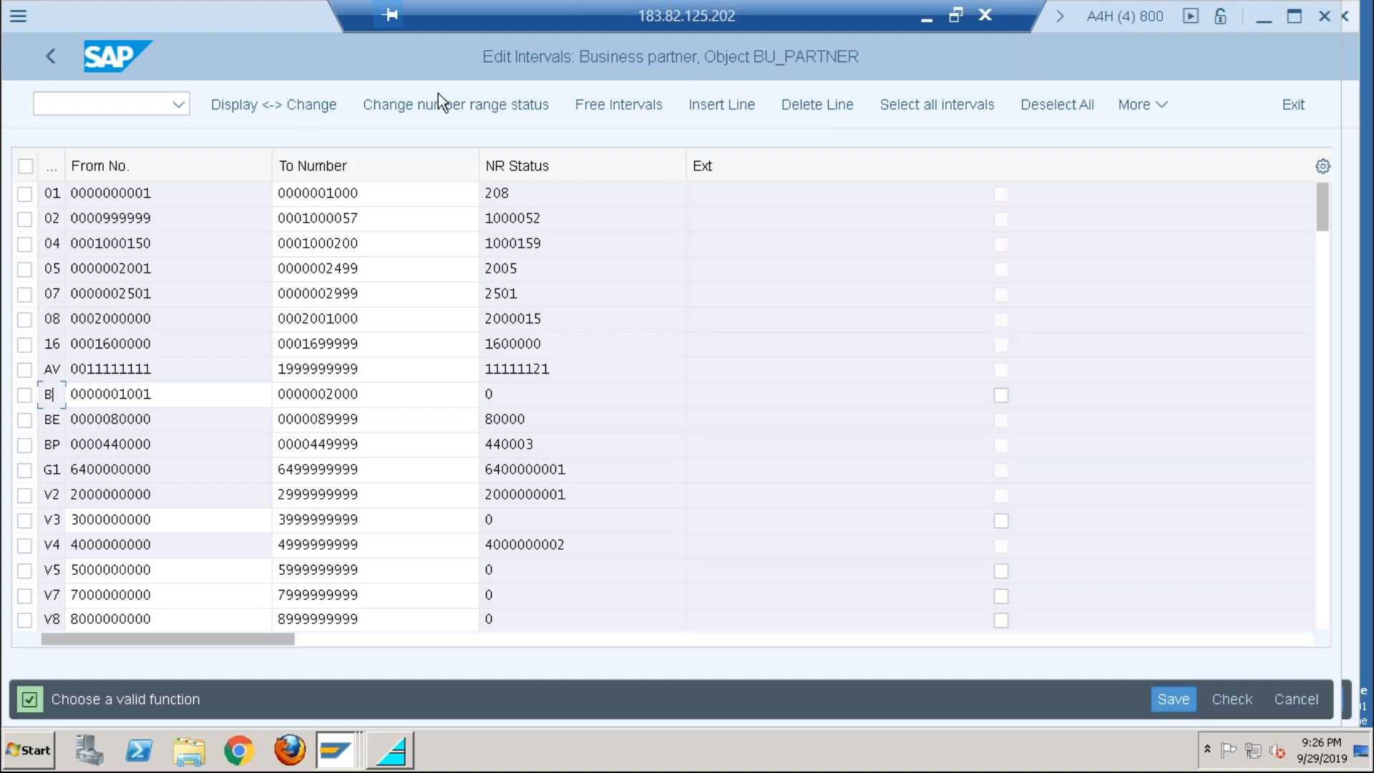
{"action": "left_click", "coordinate": [702, 106]}
{"action": "double_click", "coordinate": [47, 195]}
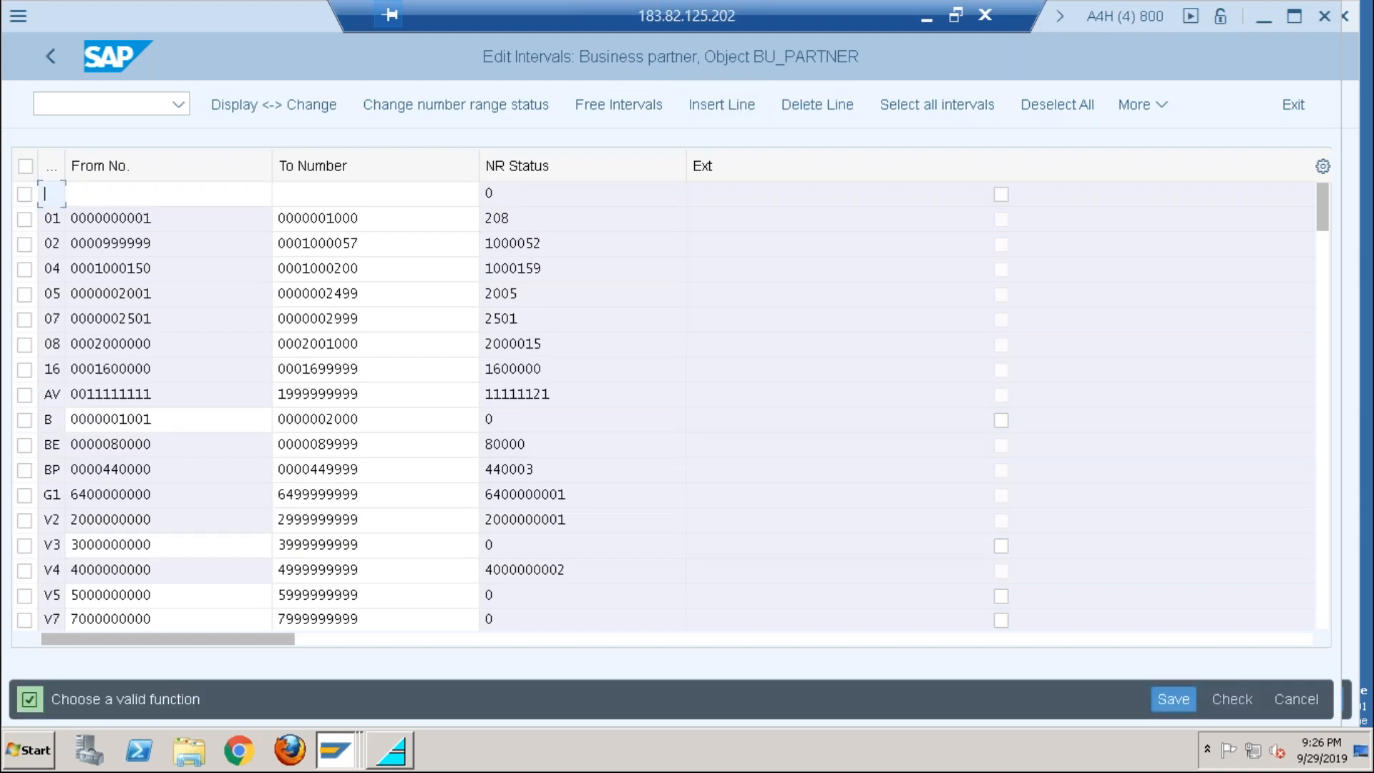
{"action": "type", "text": "B"}
{"action": "left_click", "coordinate": [175, 418]}
{"action": "double_click", "coordinate": [161, 418]}
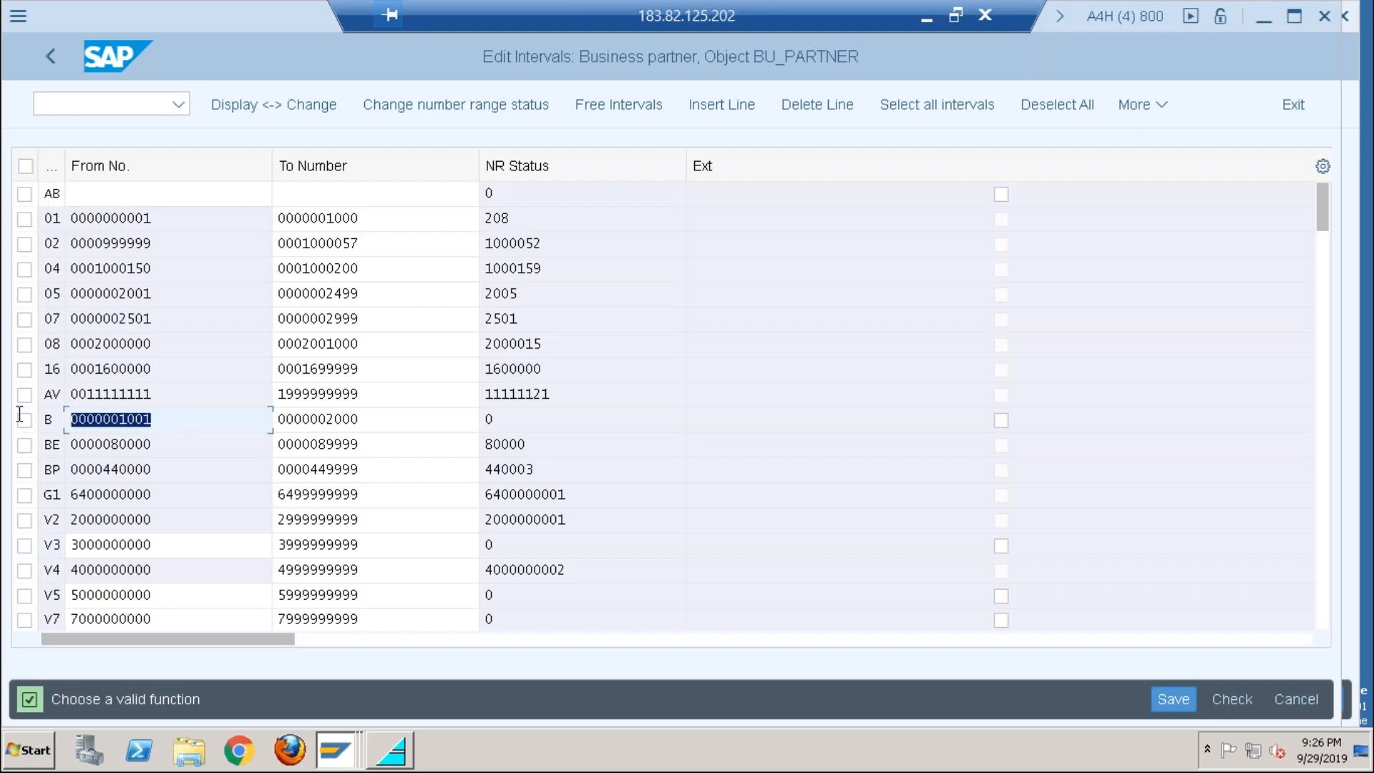
{"action": "left_click", "coordinate": [97, 188]}
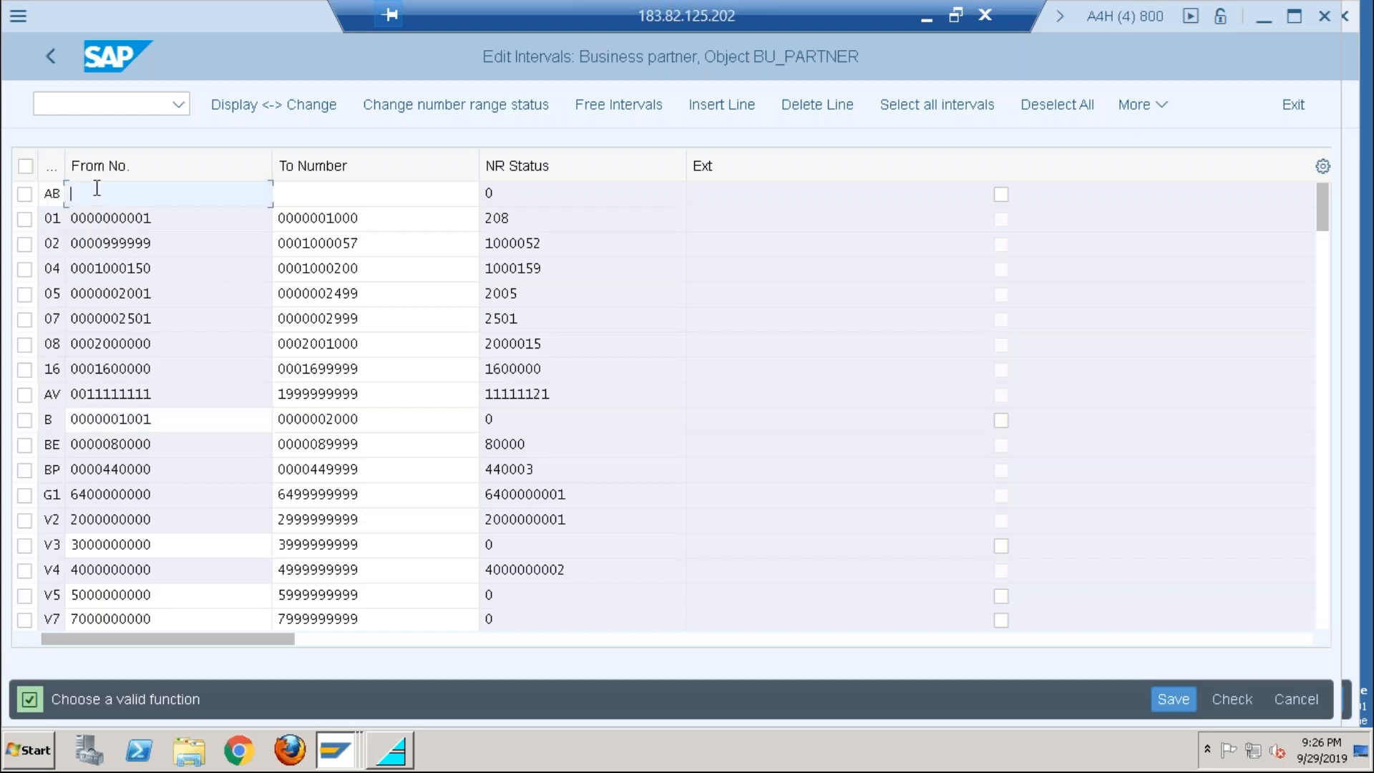
{"action": "key", "text": "ctrl+v"}
{"action": "left_click", "coordinate": [304, 190]}
{"action": "key", "text": "ctrl+v"}
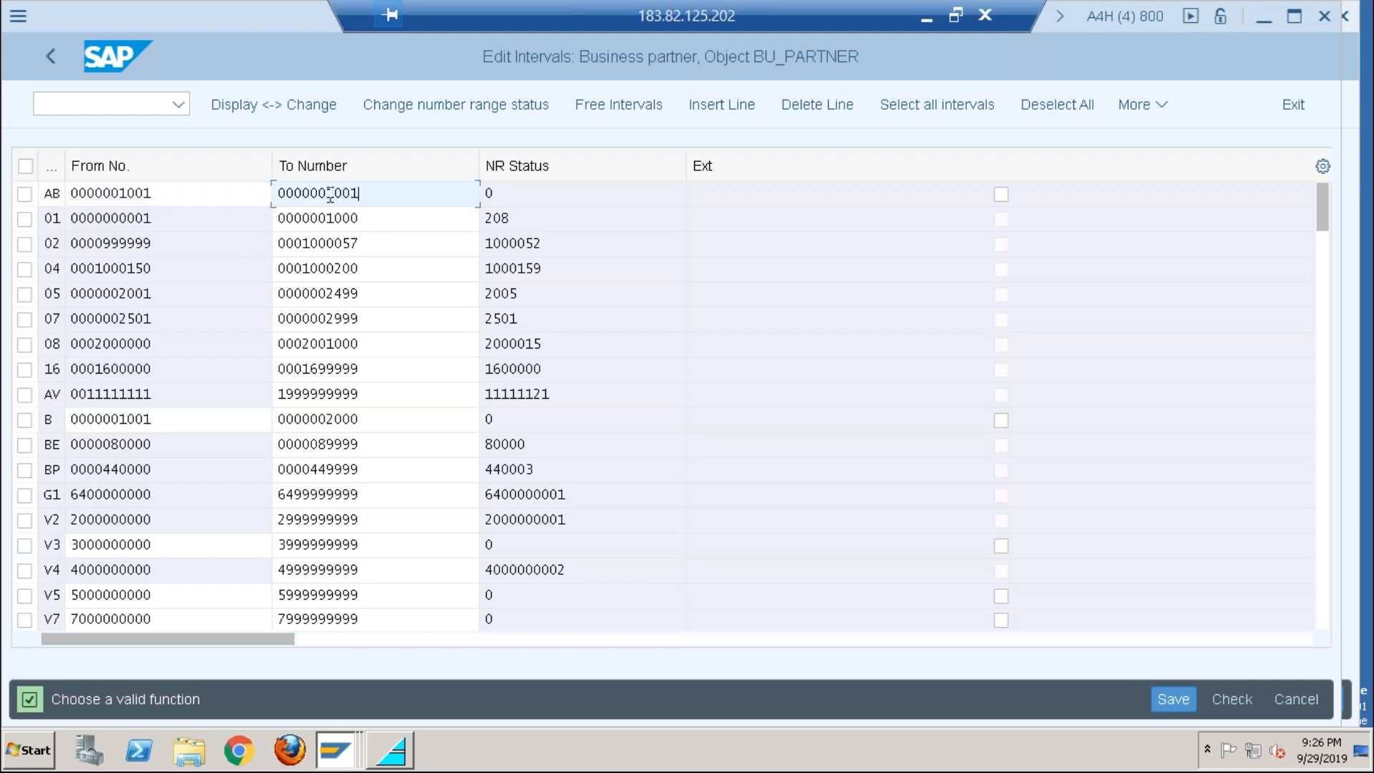
{"action": "left_click", "coordinate": [333, 192]}
{"action": "key", "text": "BackSpace"}
{"action": "type", "text": "2"}
{"action": "left_click", "coordinate": [377, 193]}
{"action": "key", "text": "BackSpace"}
{"action": "type", "text": "000"}
Step: Delete interval B, save the number ranges, and switch to business partner maintenance
{"action": "left_click", "coordinate": [23, 421]}
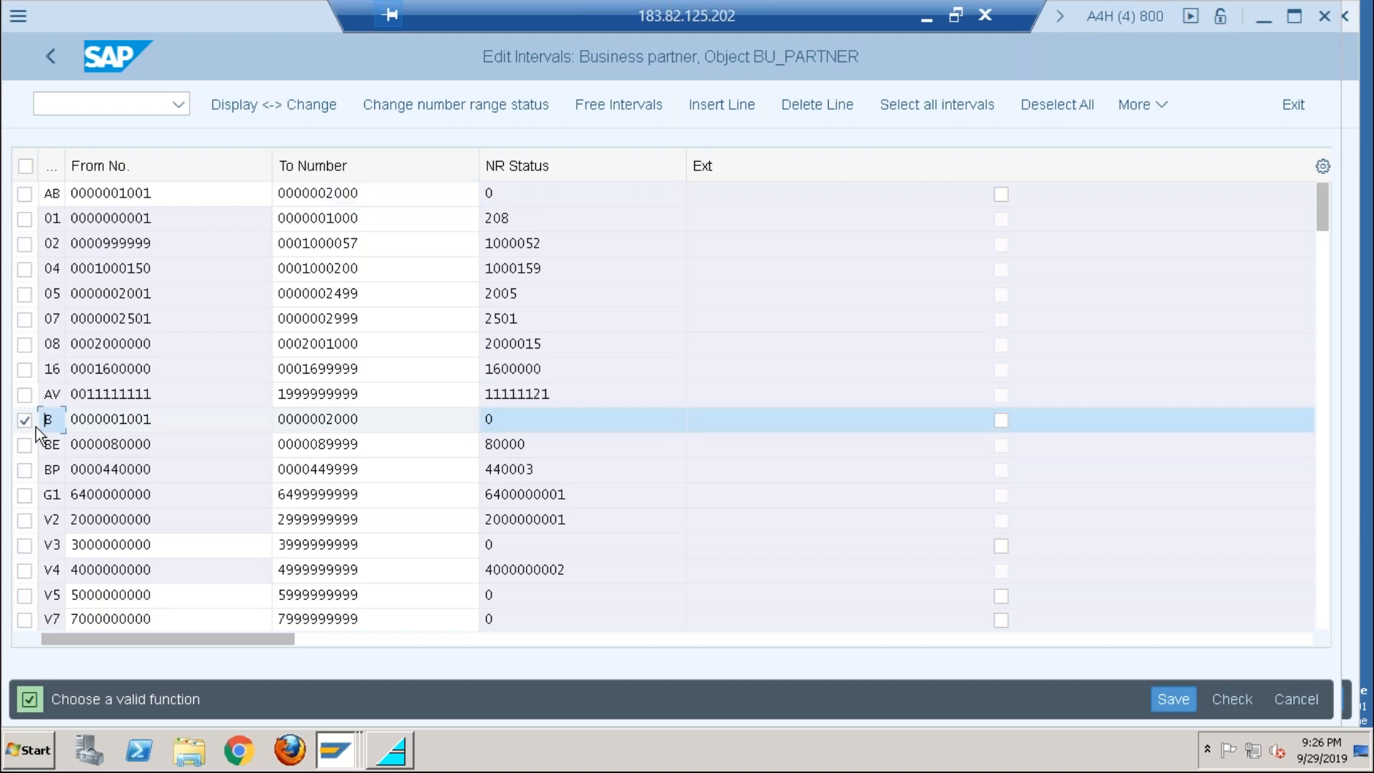
{"action": "left_click", "coordinate": [795, 108]}
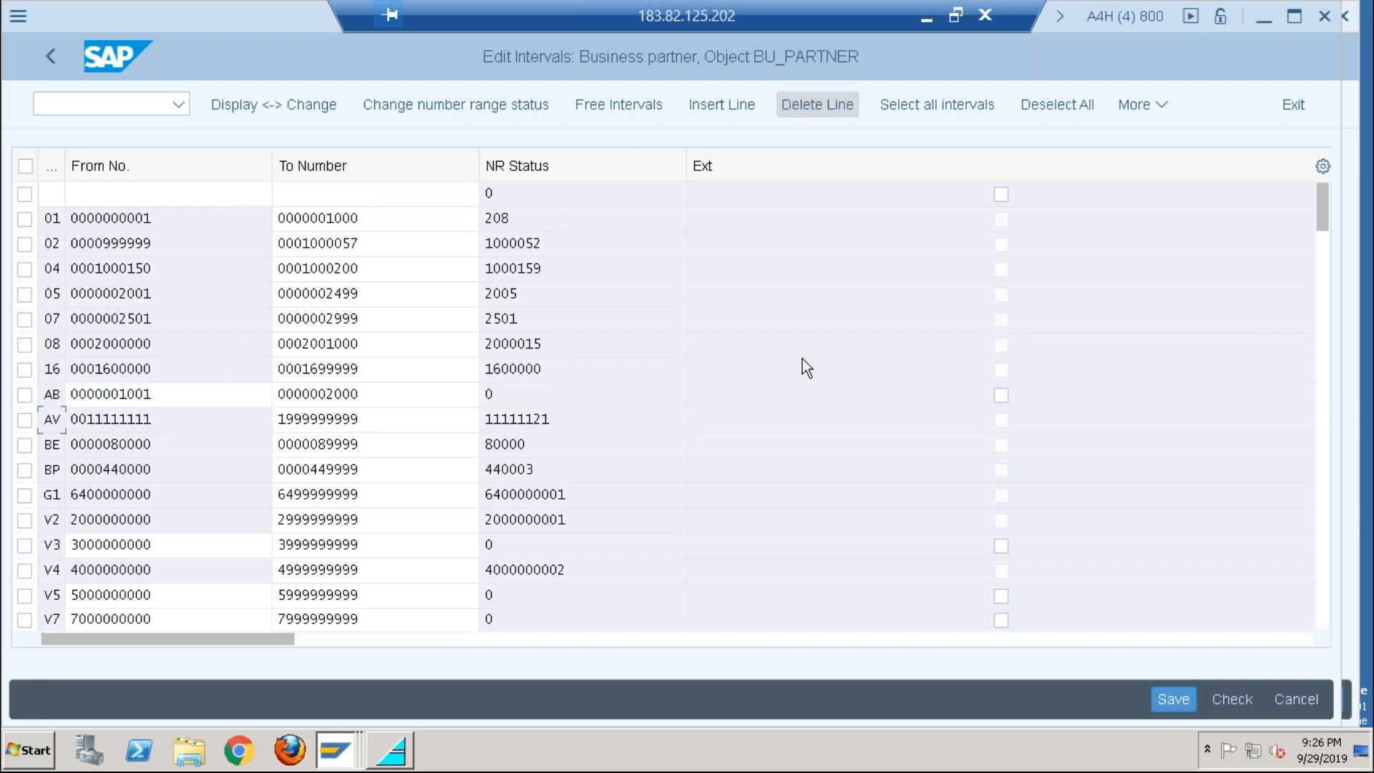
{"action": "key", "text": "Return"}
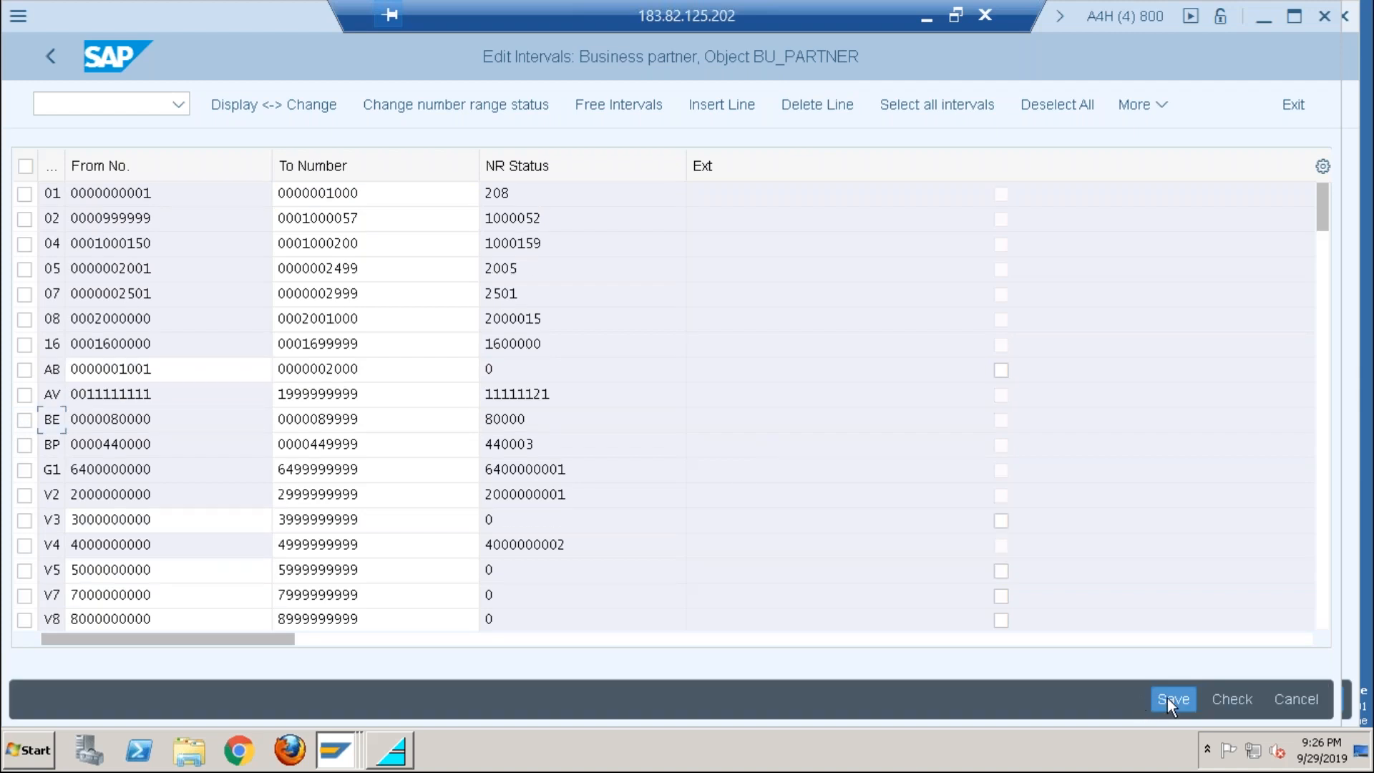
{"action": "left_click", "coordinate": [1166, 697]}
{"action": "key", "text": "alt+Tab"}
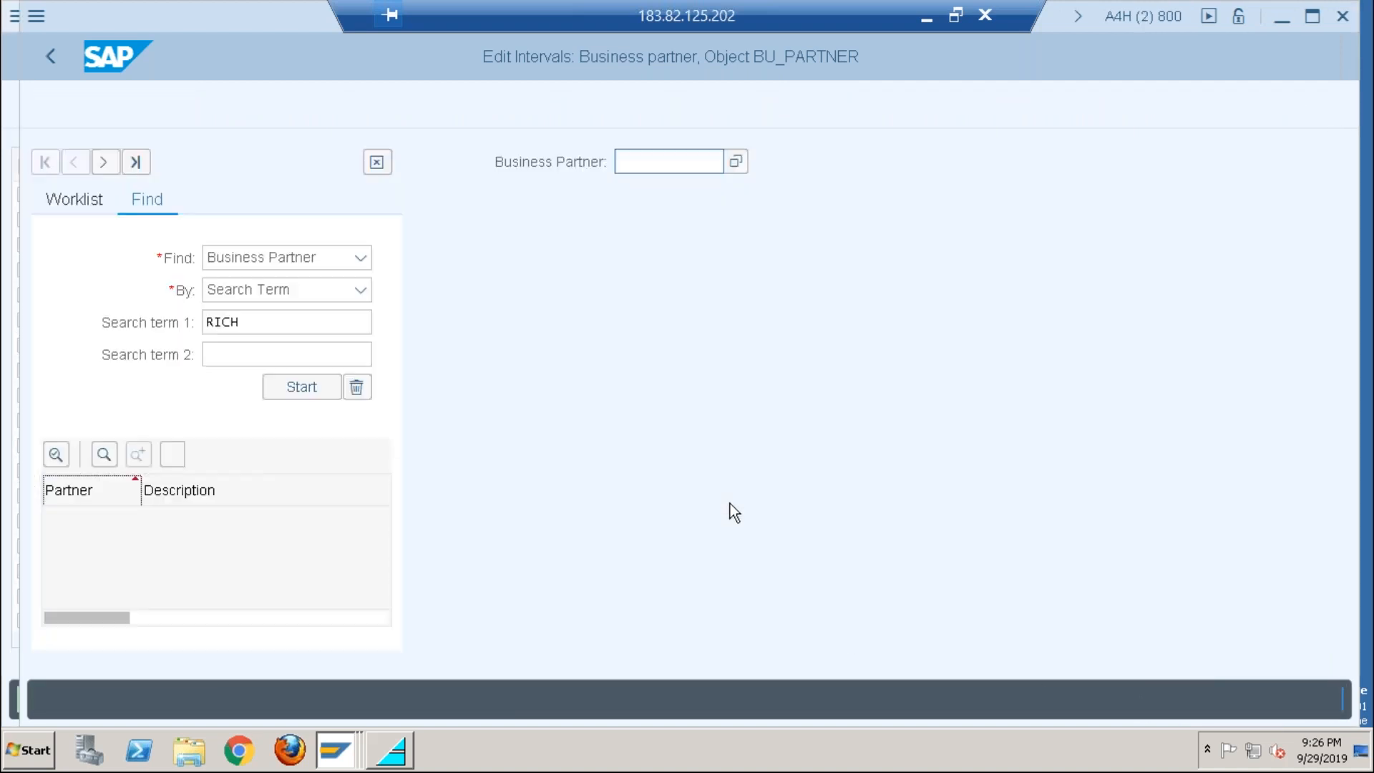
Step: Start a new organization and scroll through its Grouping options, then return to the intervals
{"action": "left_click", "coordinate": [456, 104]}
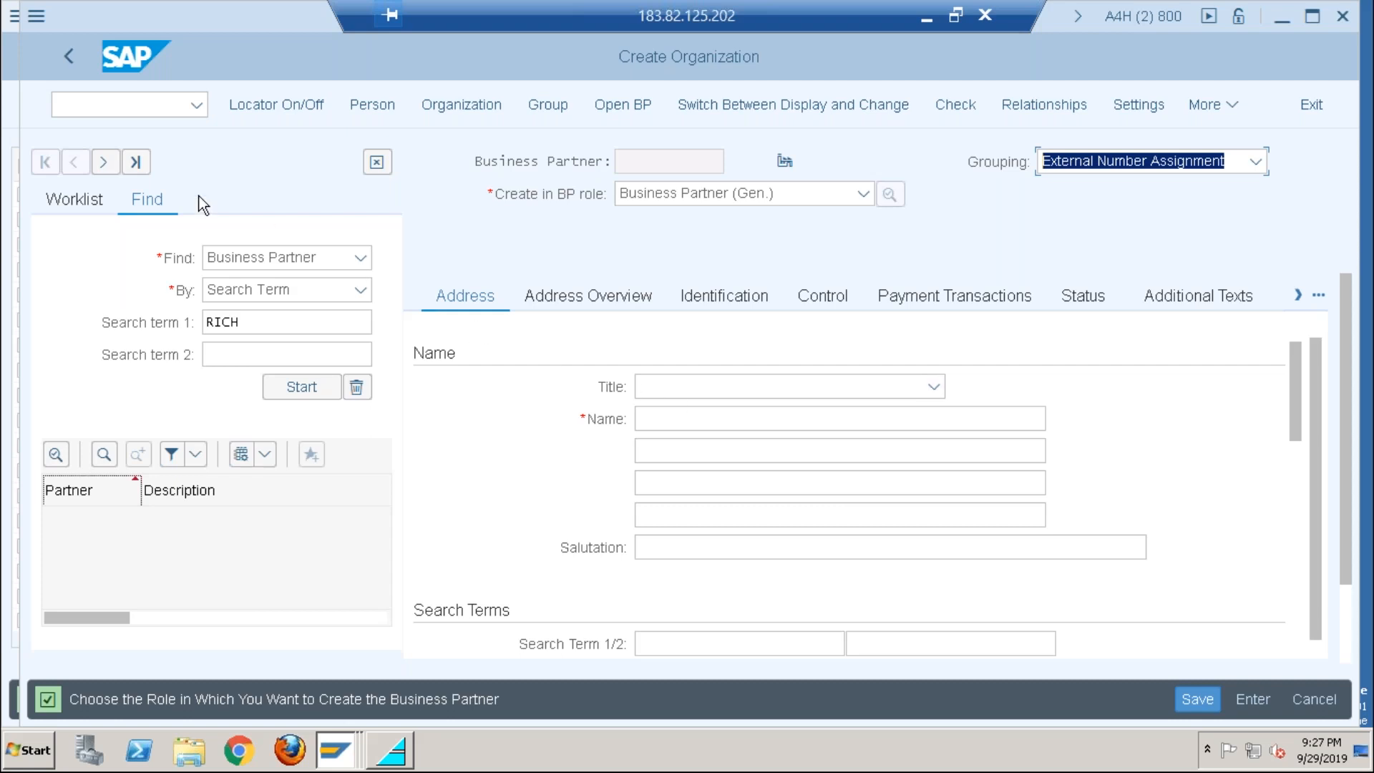
{"action": "left_click", "coordinate": [1255, 162]}
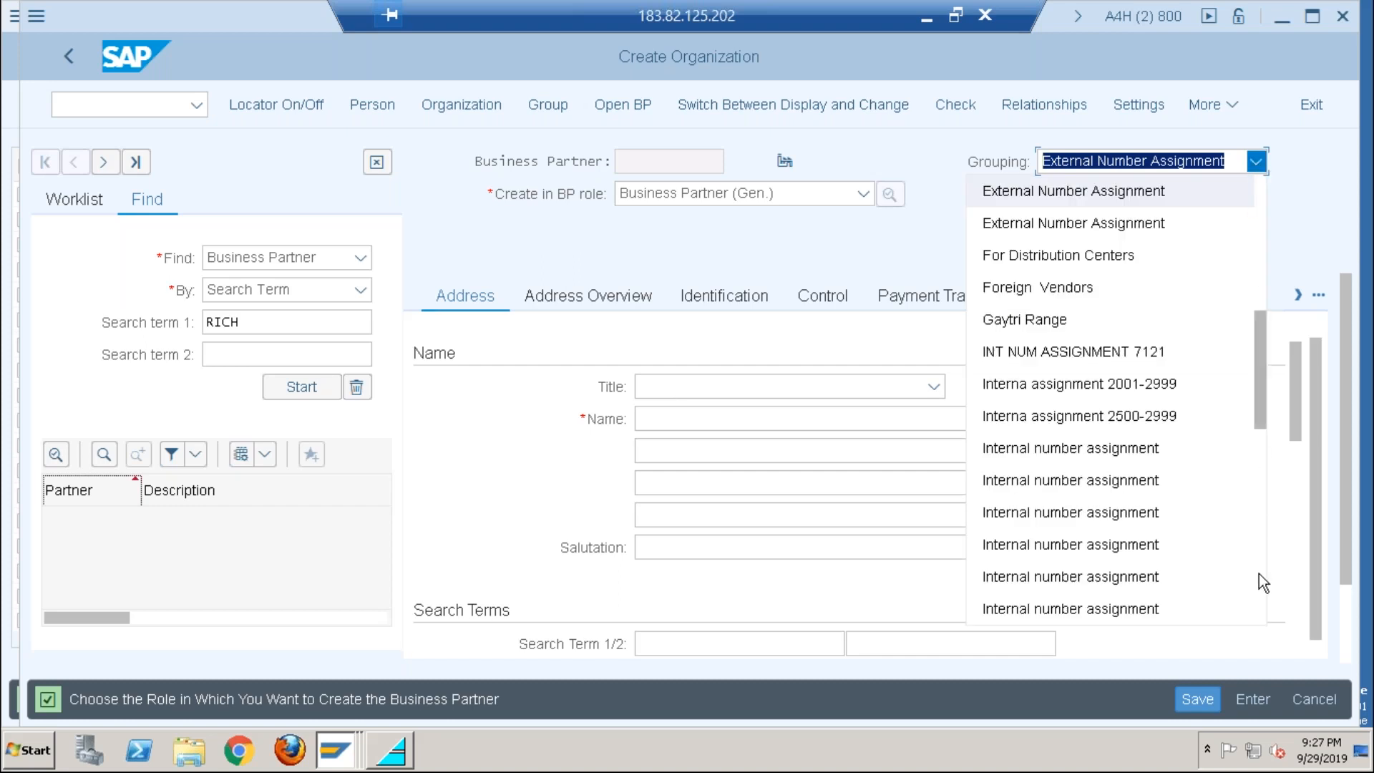
{"action": "scroll", "coordinate": [1259, 573], "scroll_direction": "down", "scroll_amount": 5}
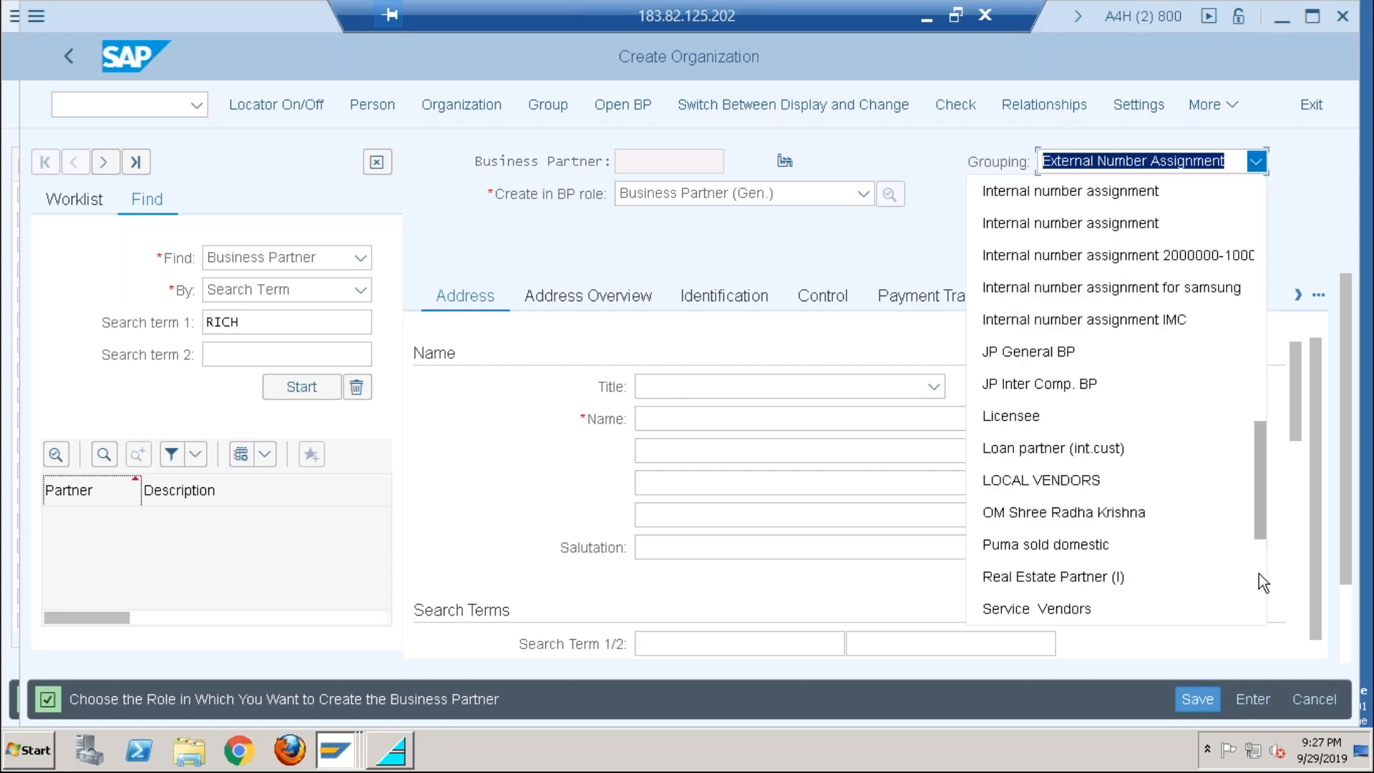
{"action": "scroll", "coordinate": [1259, 576], "scroll_direction": "down", "scroll_amount": 5}
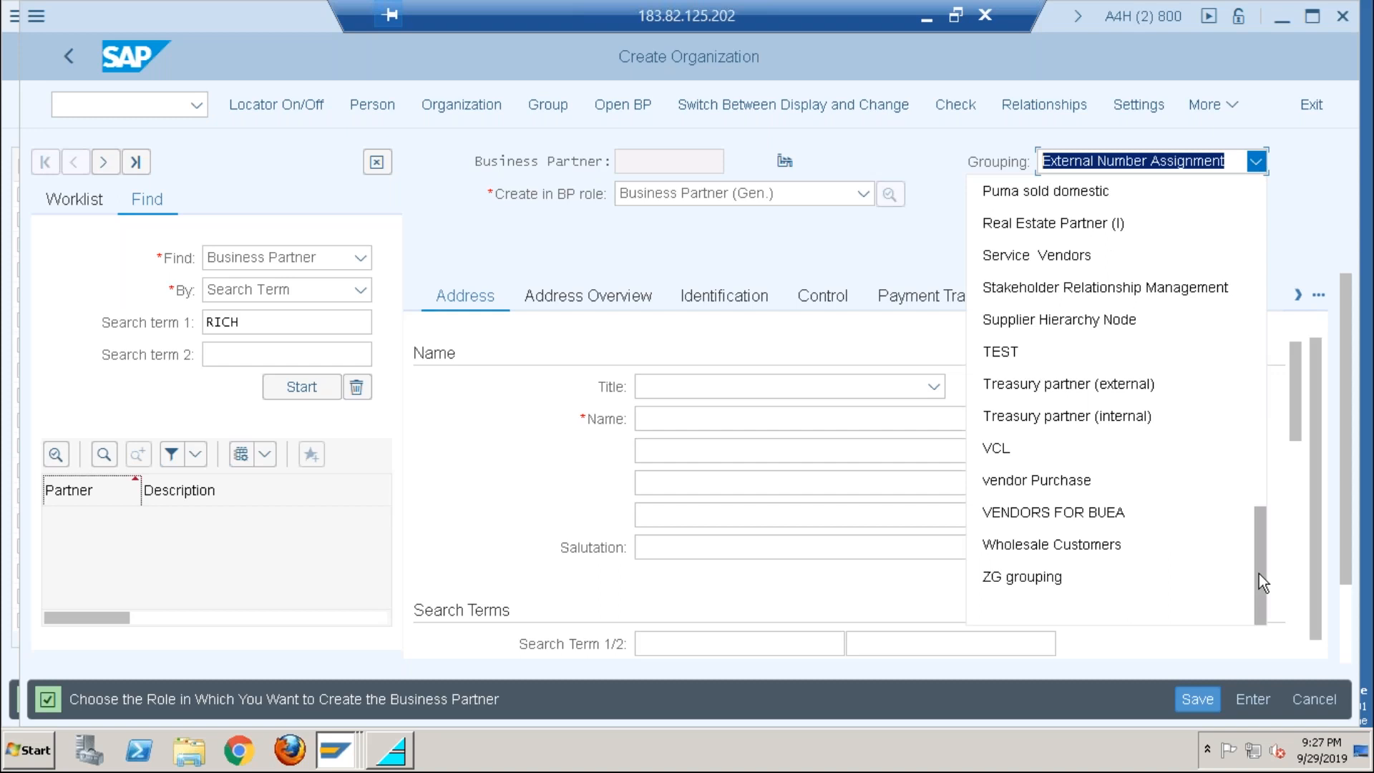
{"action": "key", "text": "alt+Tab"}
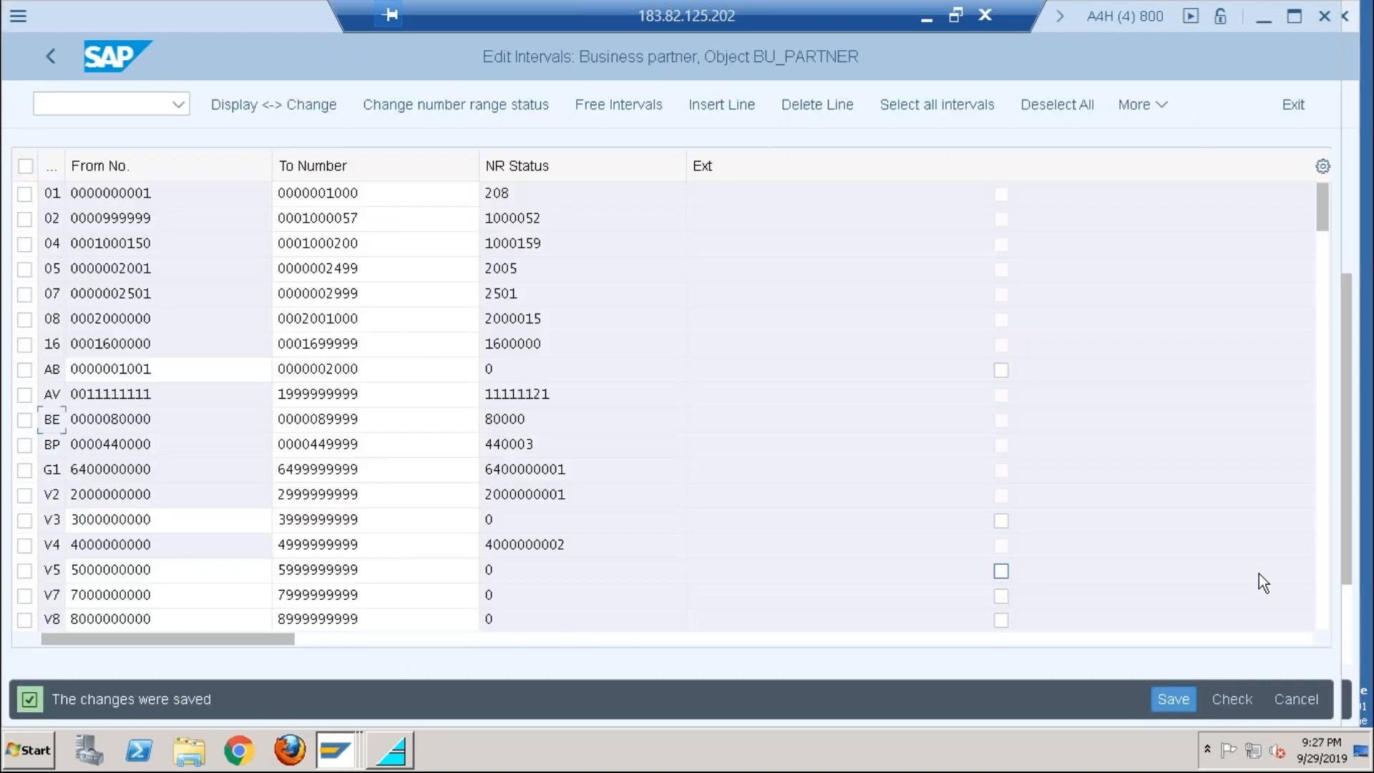
Step: Back out to the IMG, open Define Groupings and Assign Number Ranges, and page down to ZCH1
{"action": "left_click", "coordinate": [58, 53]}
{"action": "left_click", "coordinate": [48, 55]}
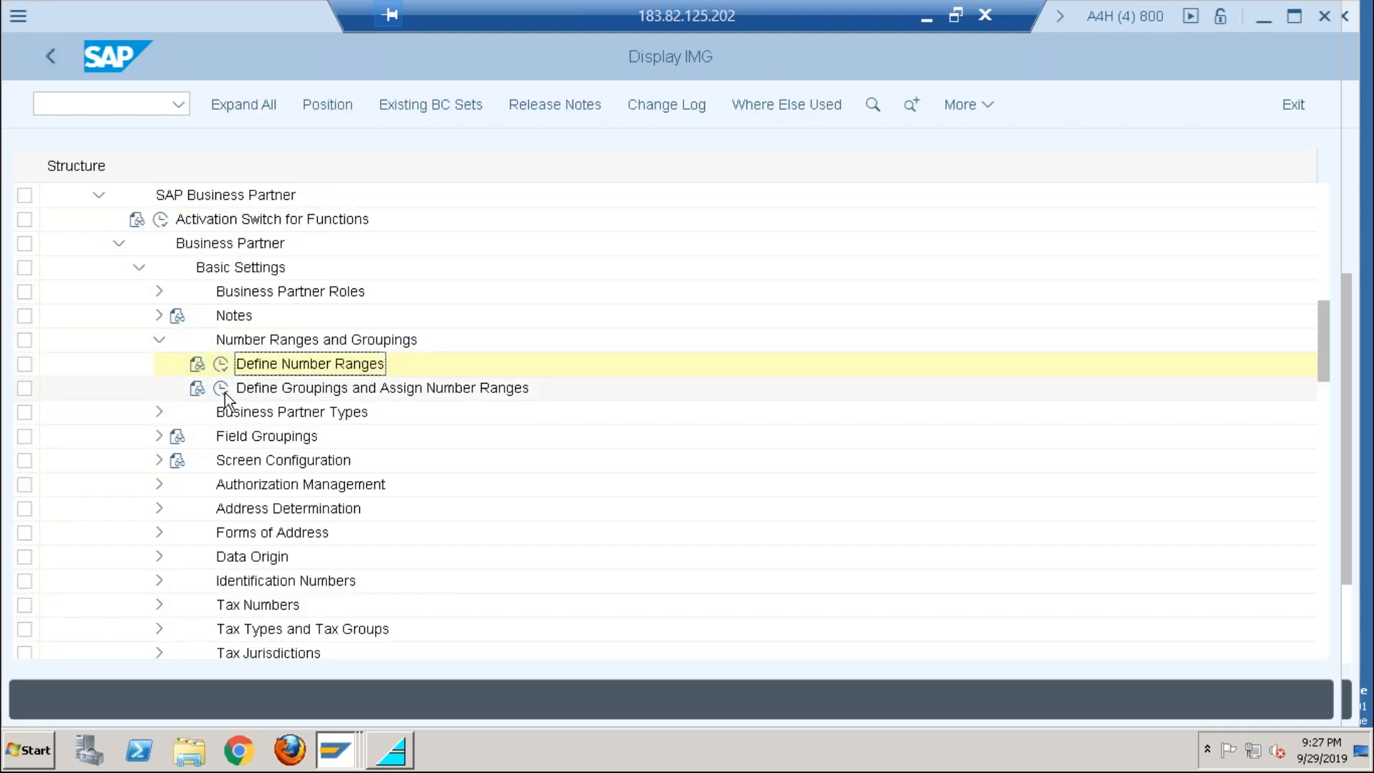
{"action": "left_click", "coordinate": [223, 392]}
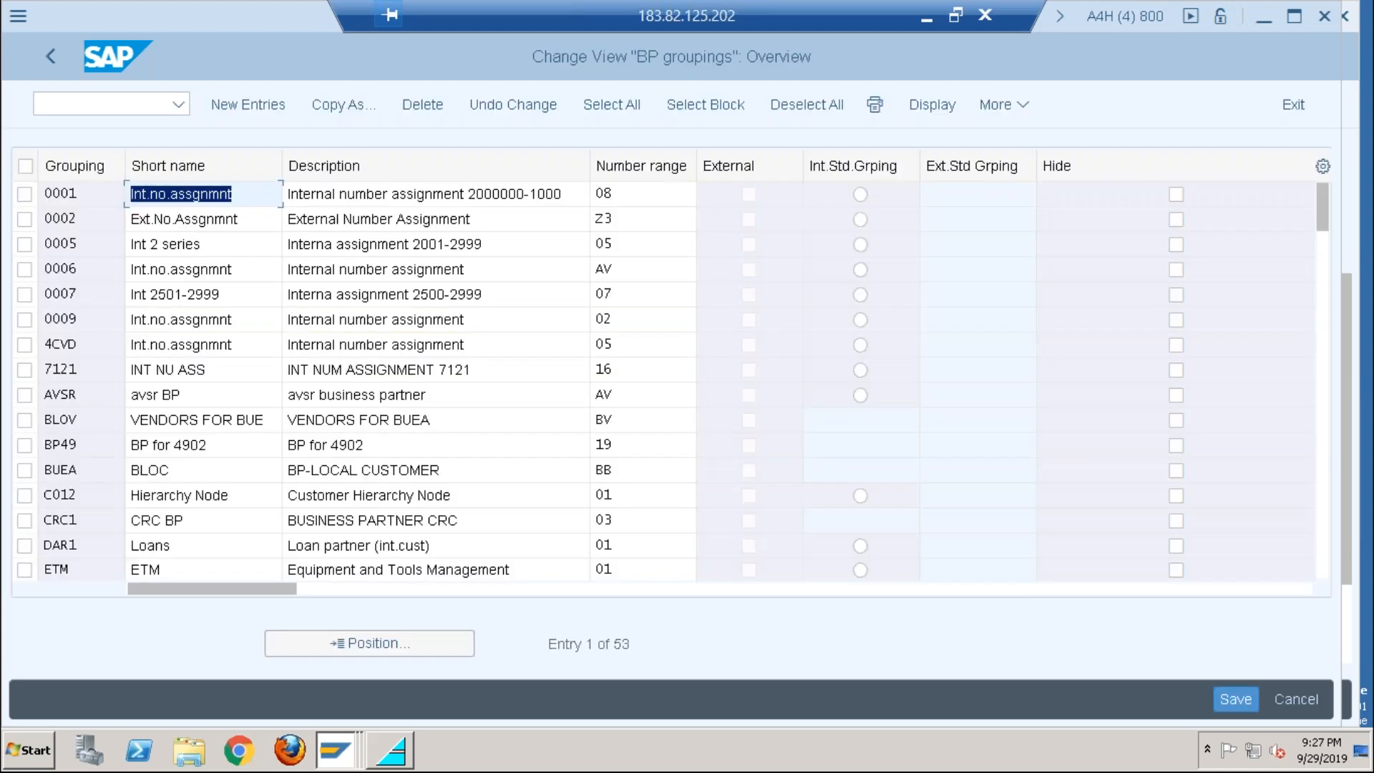
{"action": "left_click", "coordinate": [1328, 542]}
{"action": "left_click", "coordinate": [1328, 542]}
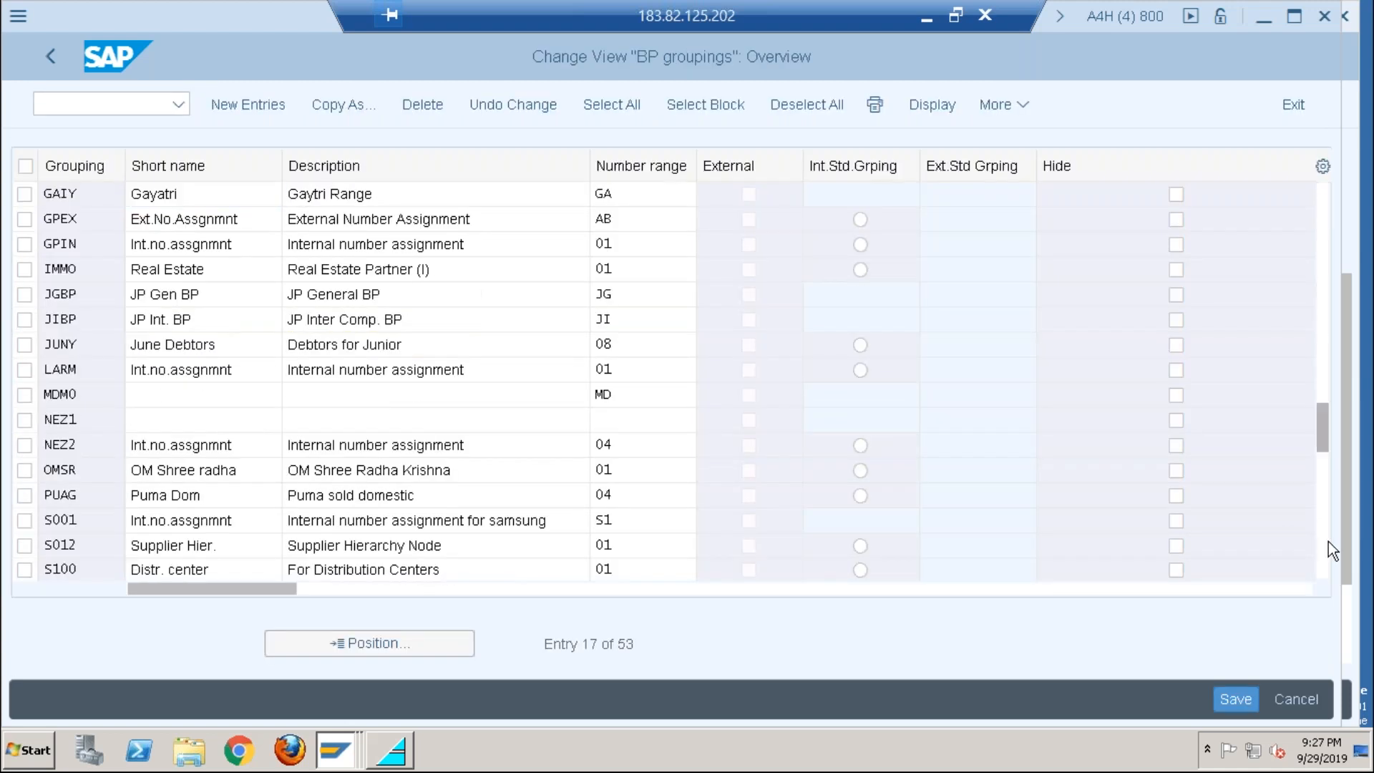
{"action": "left_click", "coordinate": [1328, 541]}
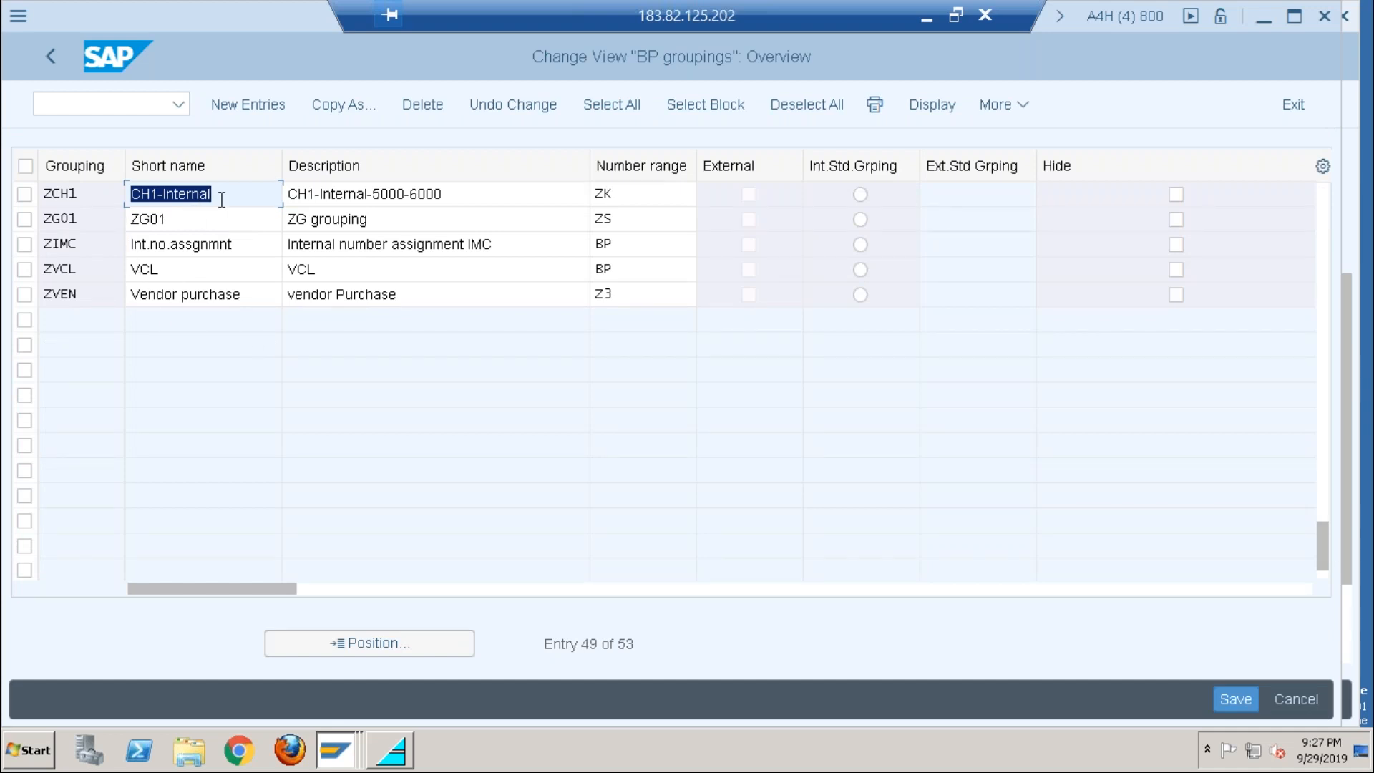
{"action": "key", "text": "alt+Tab"}
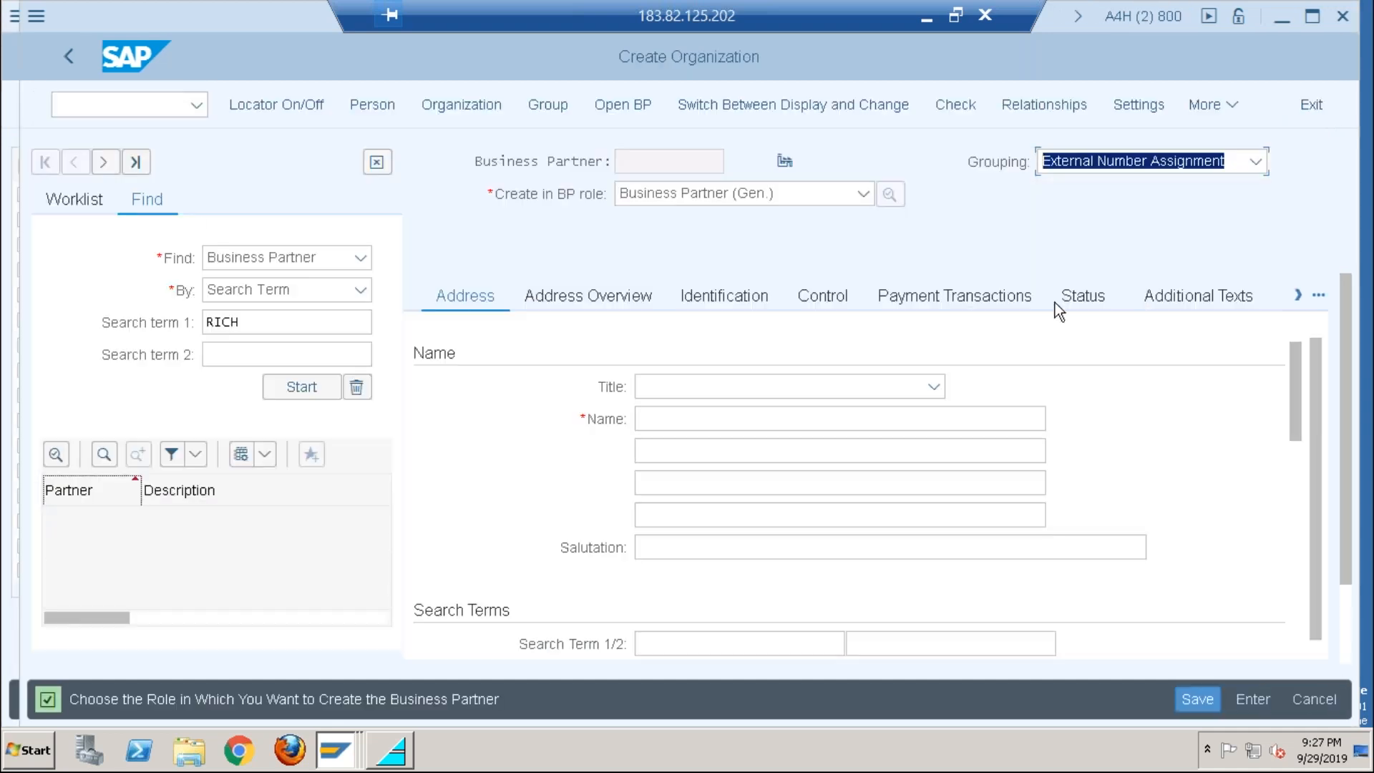
Step: Pick CH1-Internal-5000-6000 from the organization's Grouping dropdown, then switch to the BP groupings session
{"action": "left_click", "coordinate": [1255, 162]}
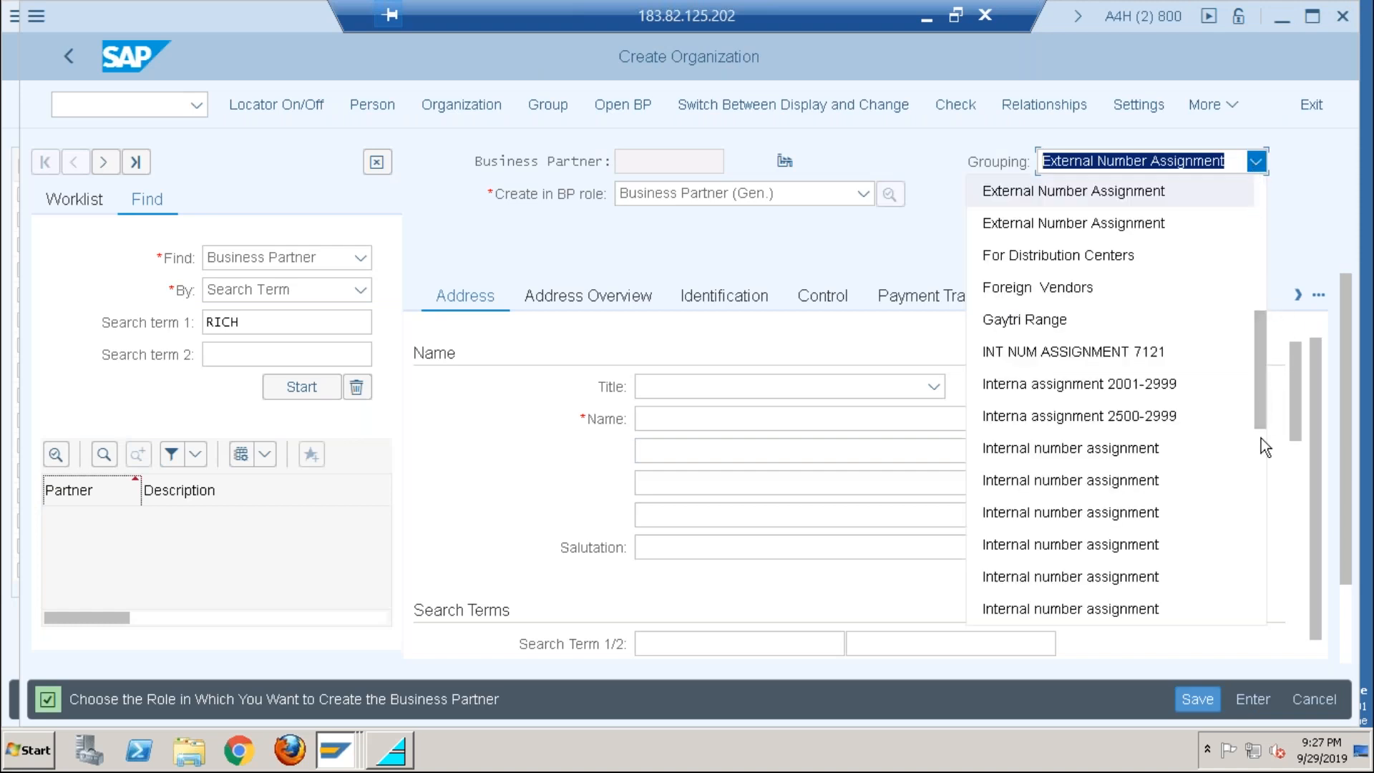
{"action": "left_click", "coordinate": [1264, 229]}
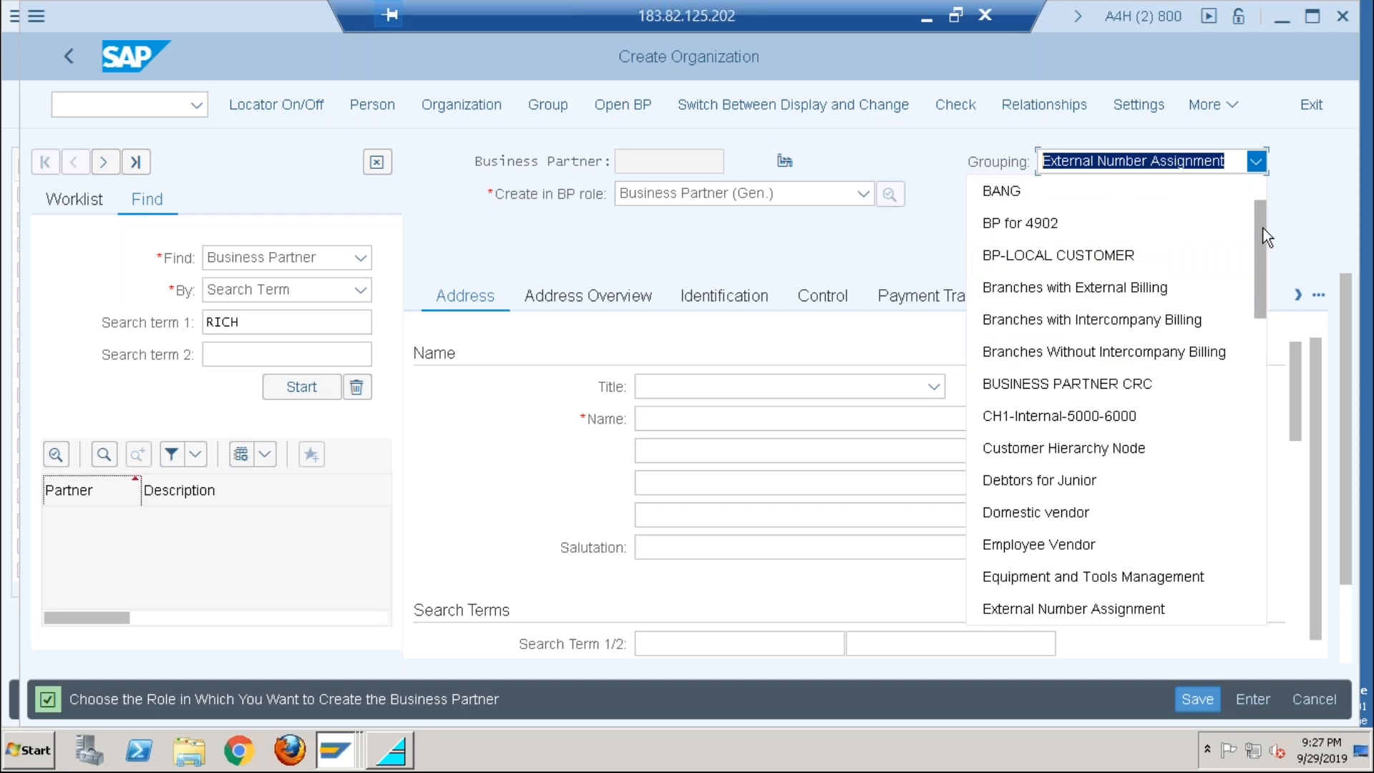
{"action": "left_click", "coordinate": [1111, 418]}
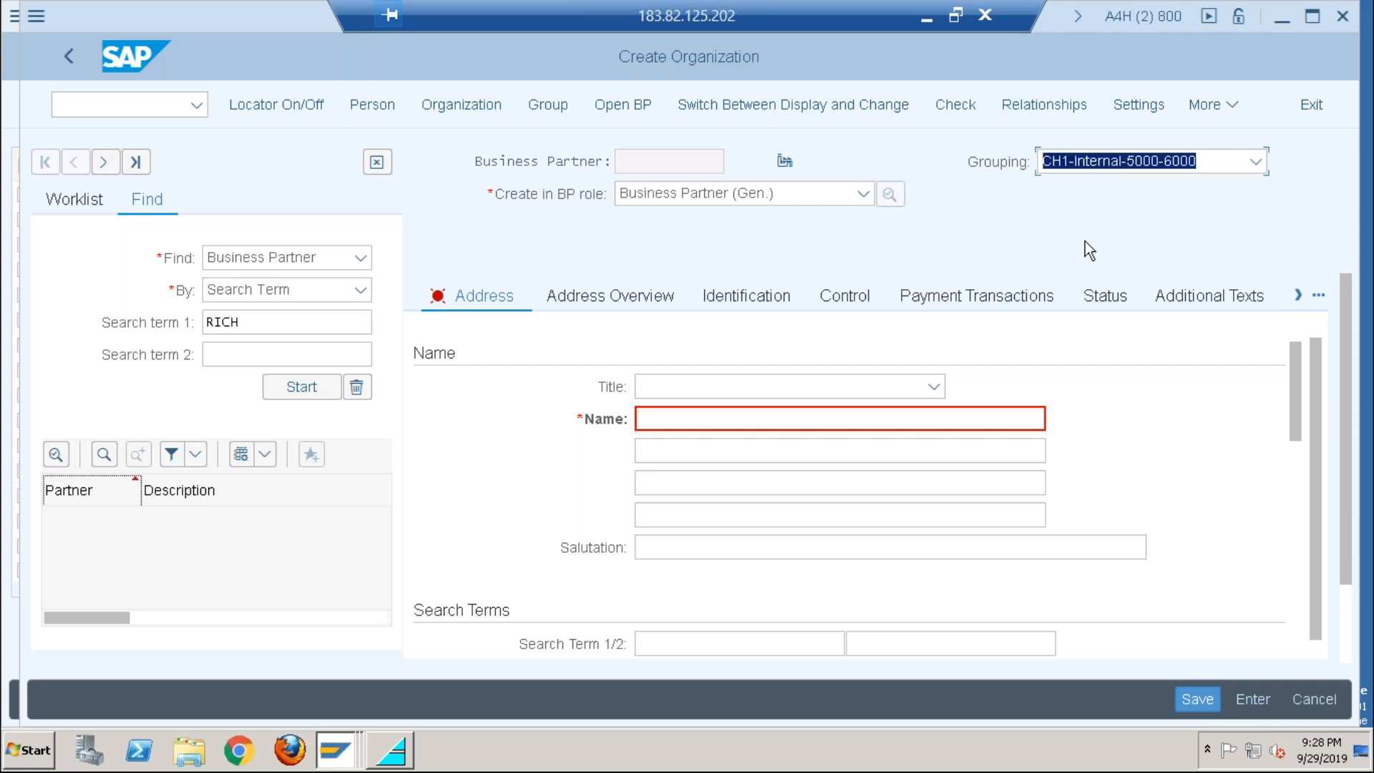
{"action": "key", "text": "alt+Tab"}
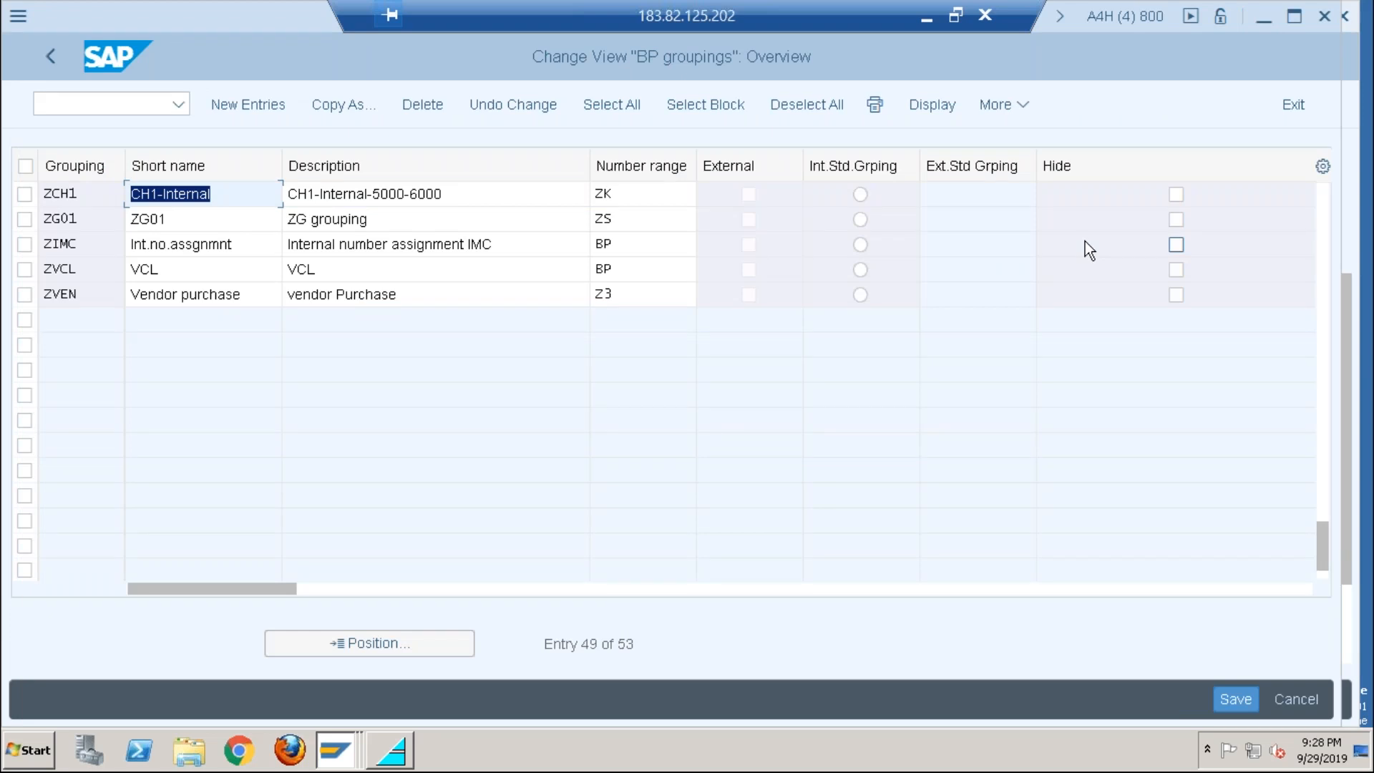
{"action": "left_click", "coordinate": [87, 193]}
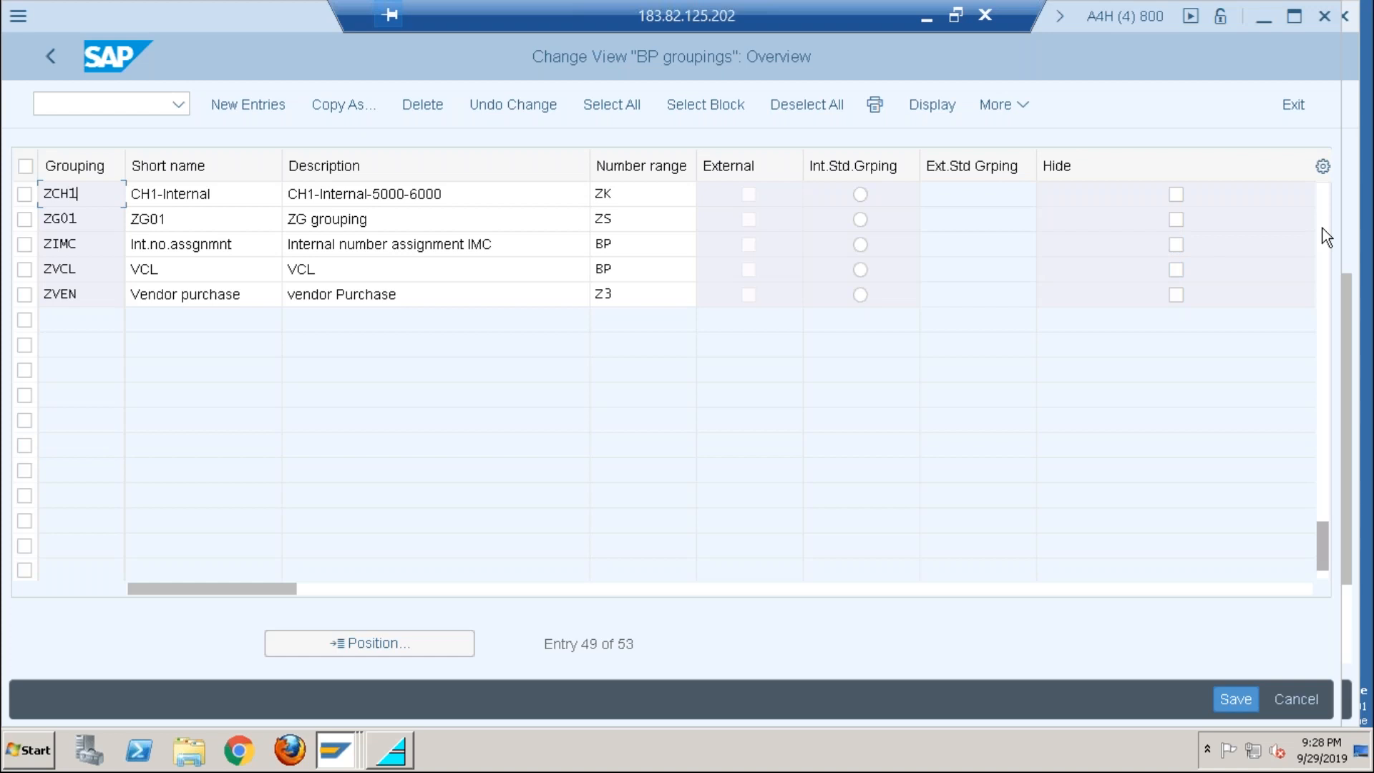
{"action": "left_click", "coordinate": [43, 52]}
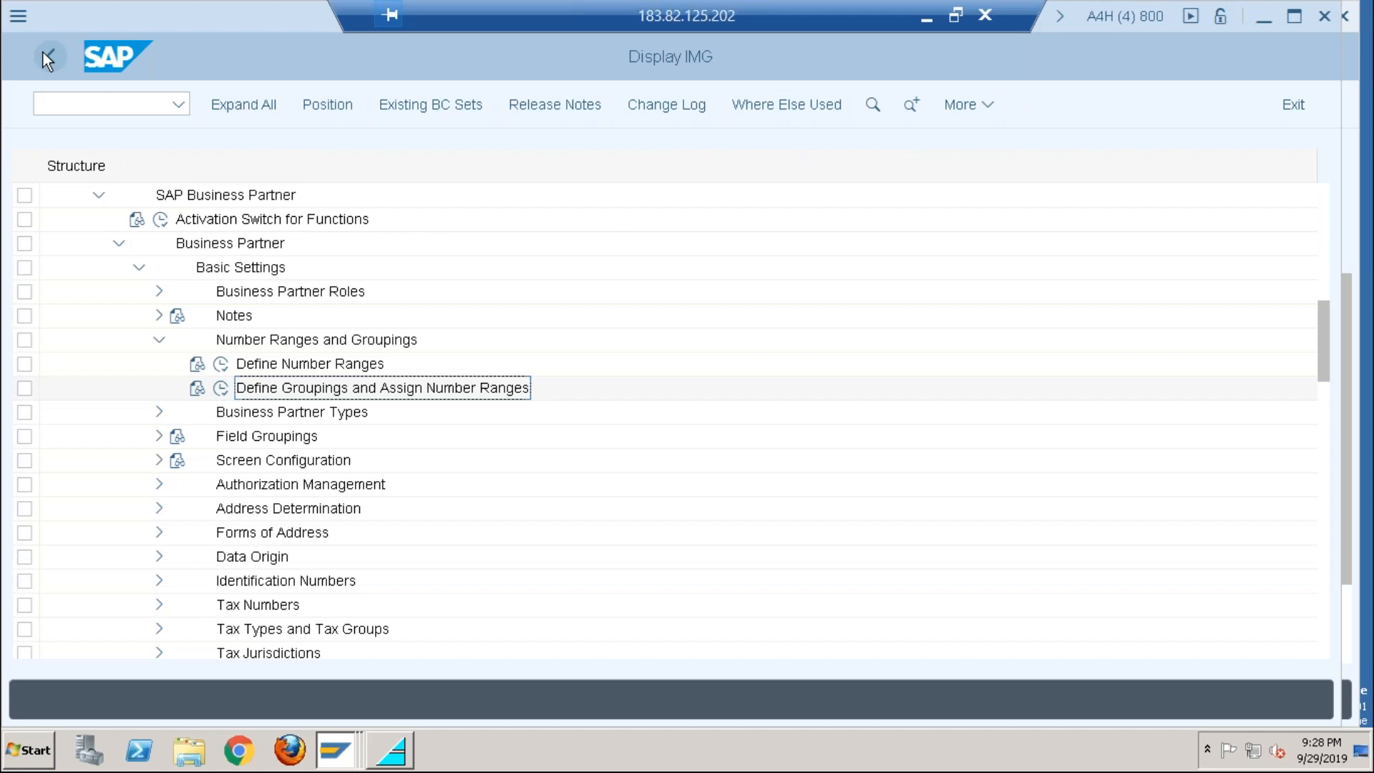
Step: Expand Customer Accounts > Master Data > Preparations and run Create Number Ranges for Customer Accounts
{"action": "left_click", "coordinate": [1320, 212]}
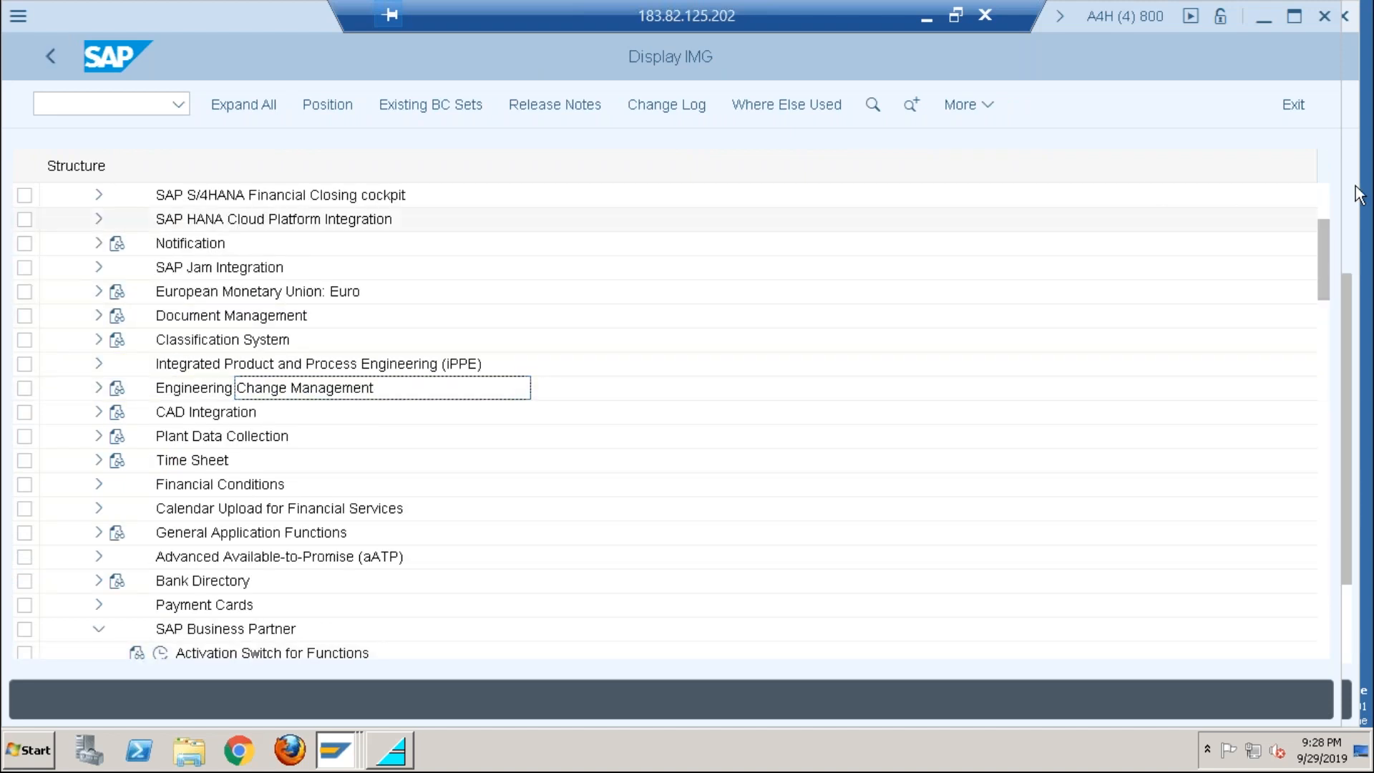
{"action": "left_click", "coordinate": [1324, 200]}
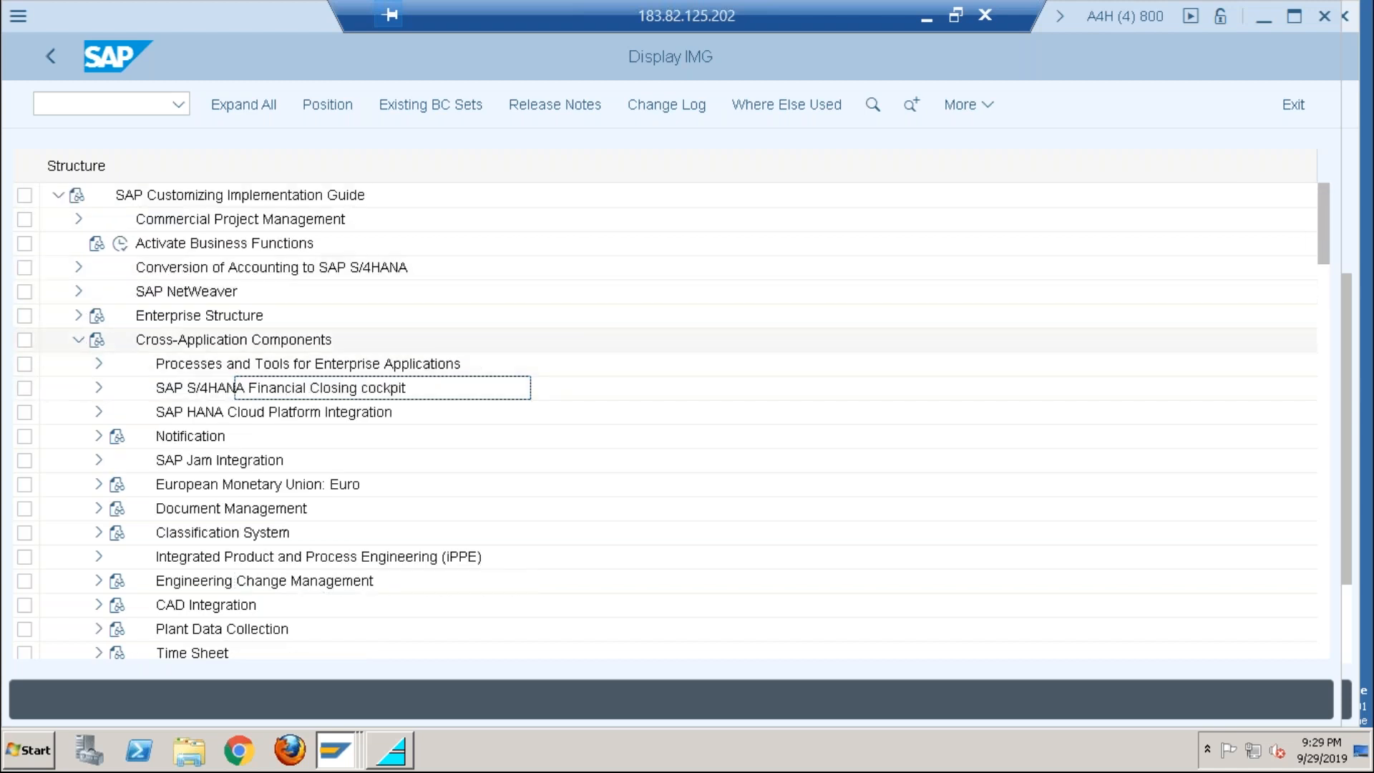
{"action": "left_click", "coordinate": [80, 336]}
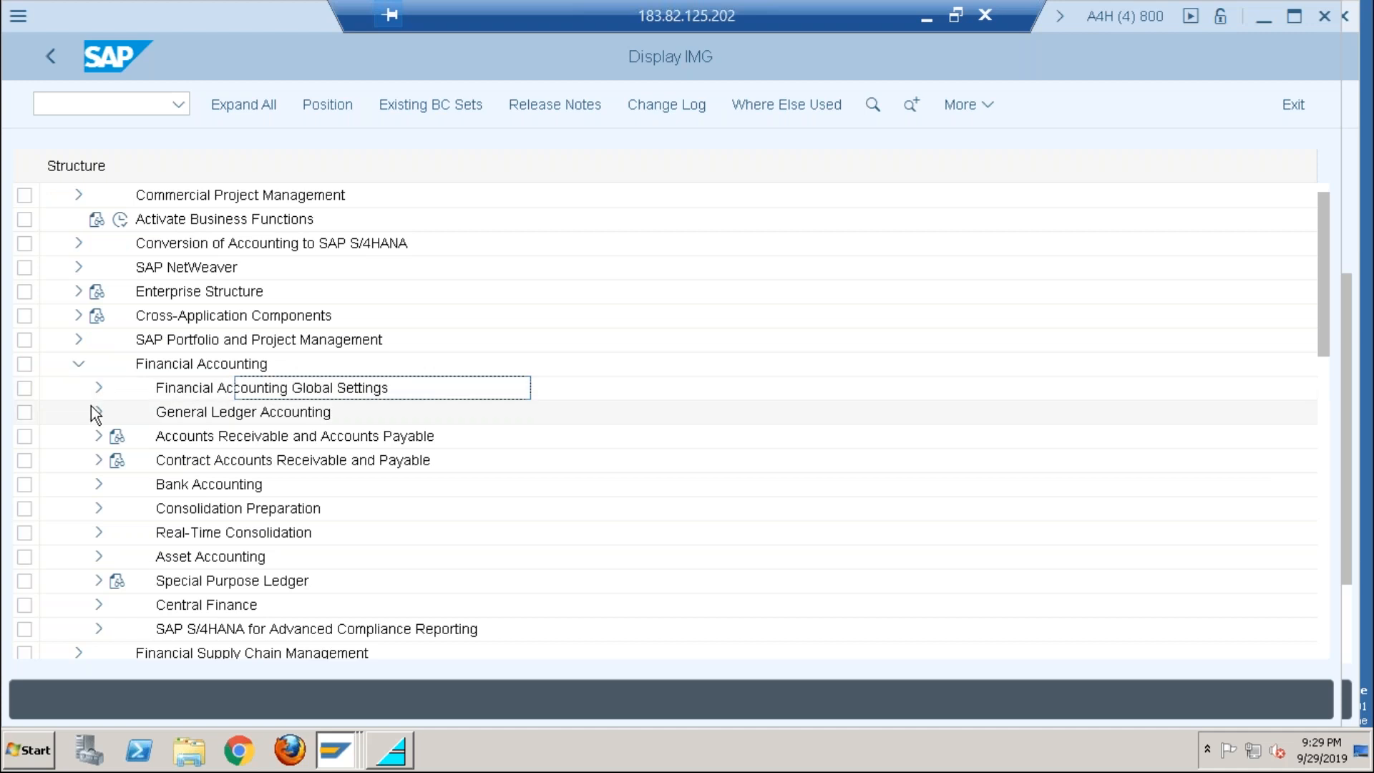
{"action": "left_click", "coordinate": [97, 437]}
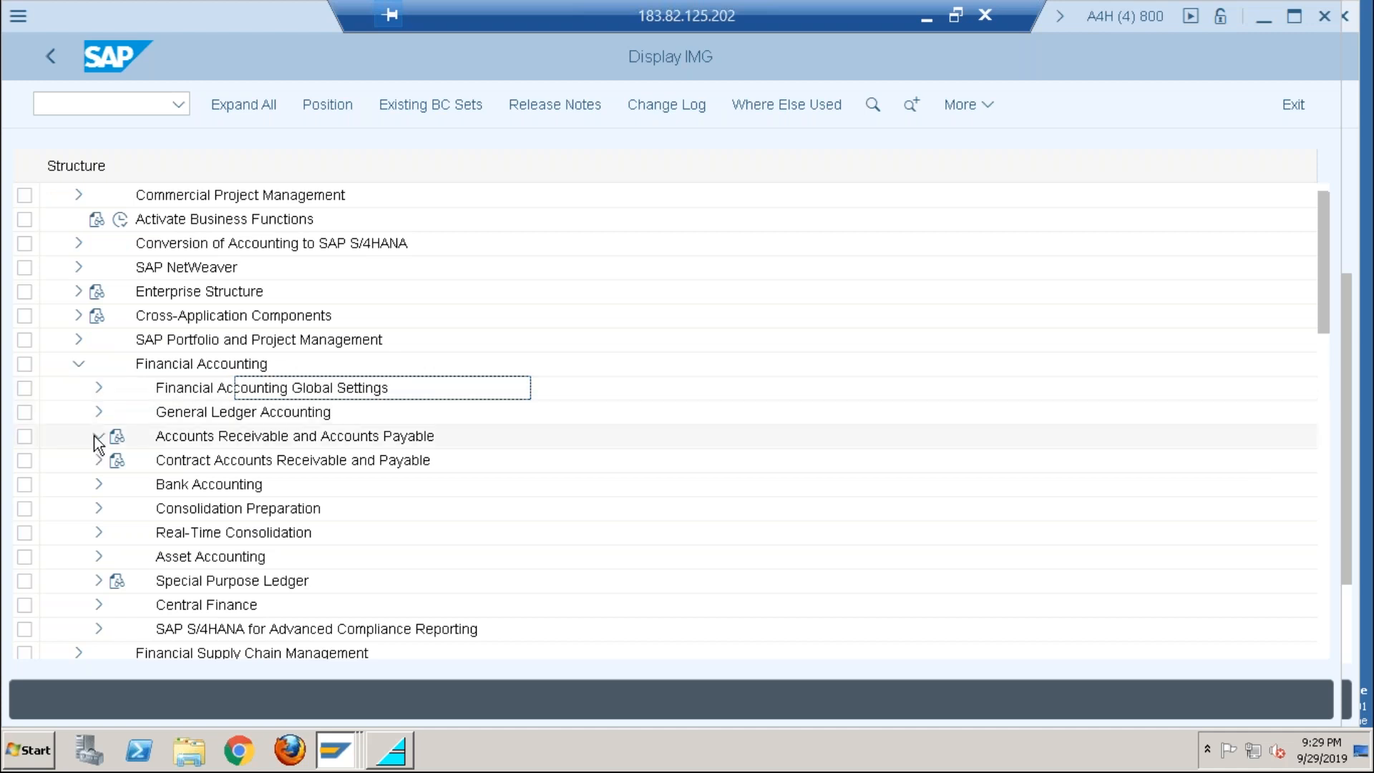
{"action": "left_click", "coordinate": [119, 461]}
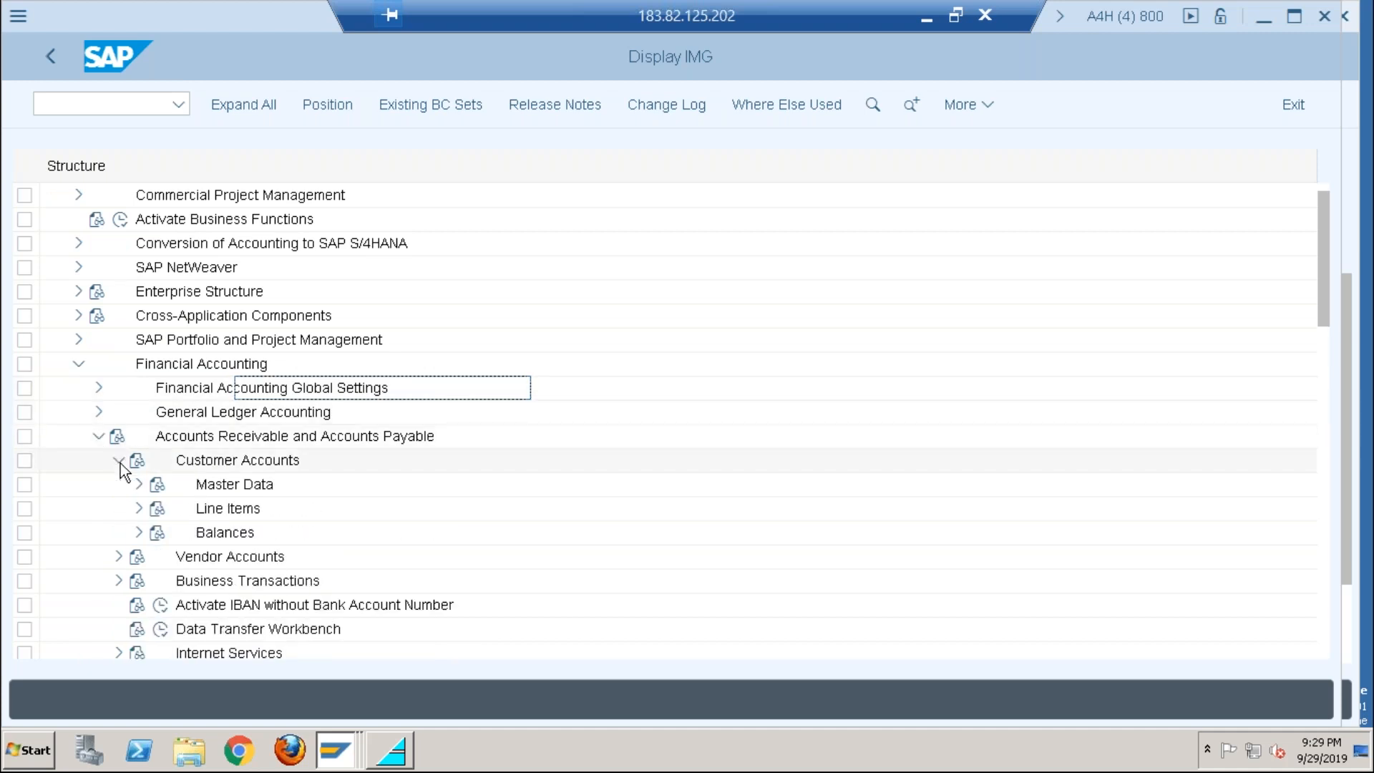
{"action": "left_click", "coordinate": [136, 488]}
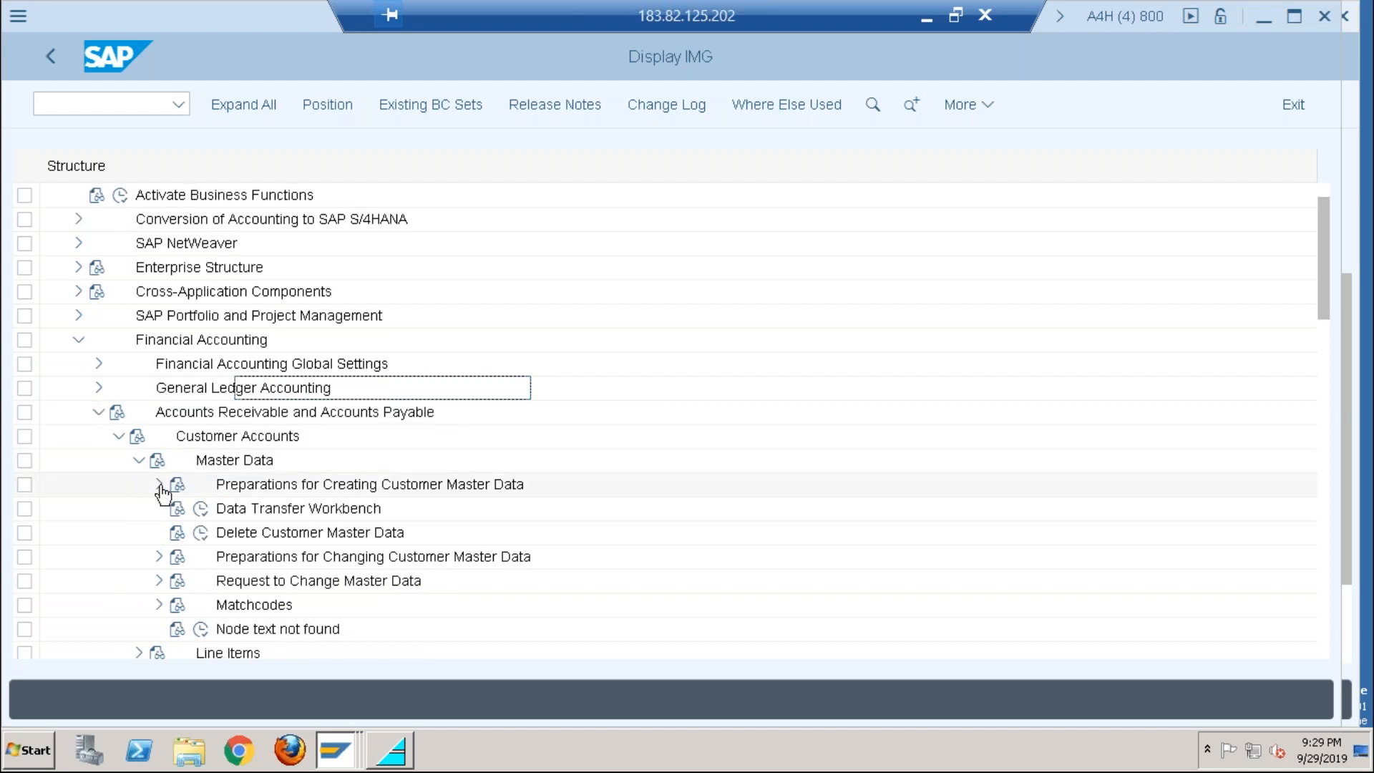
{"action": "left_click", "coordinate": [159, 484]}
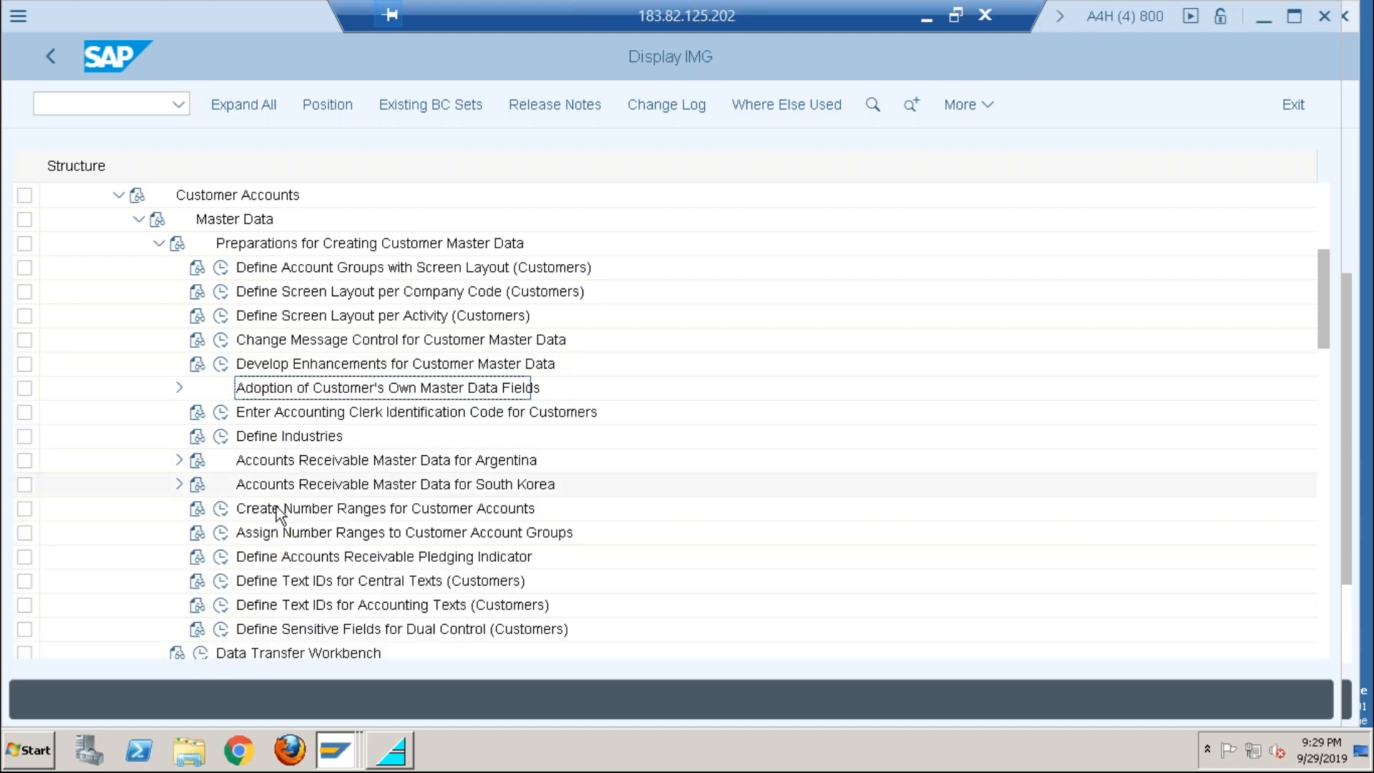
{"action": "left_click", "coordinate": [220, 510]}
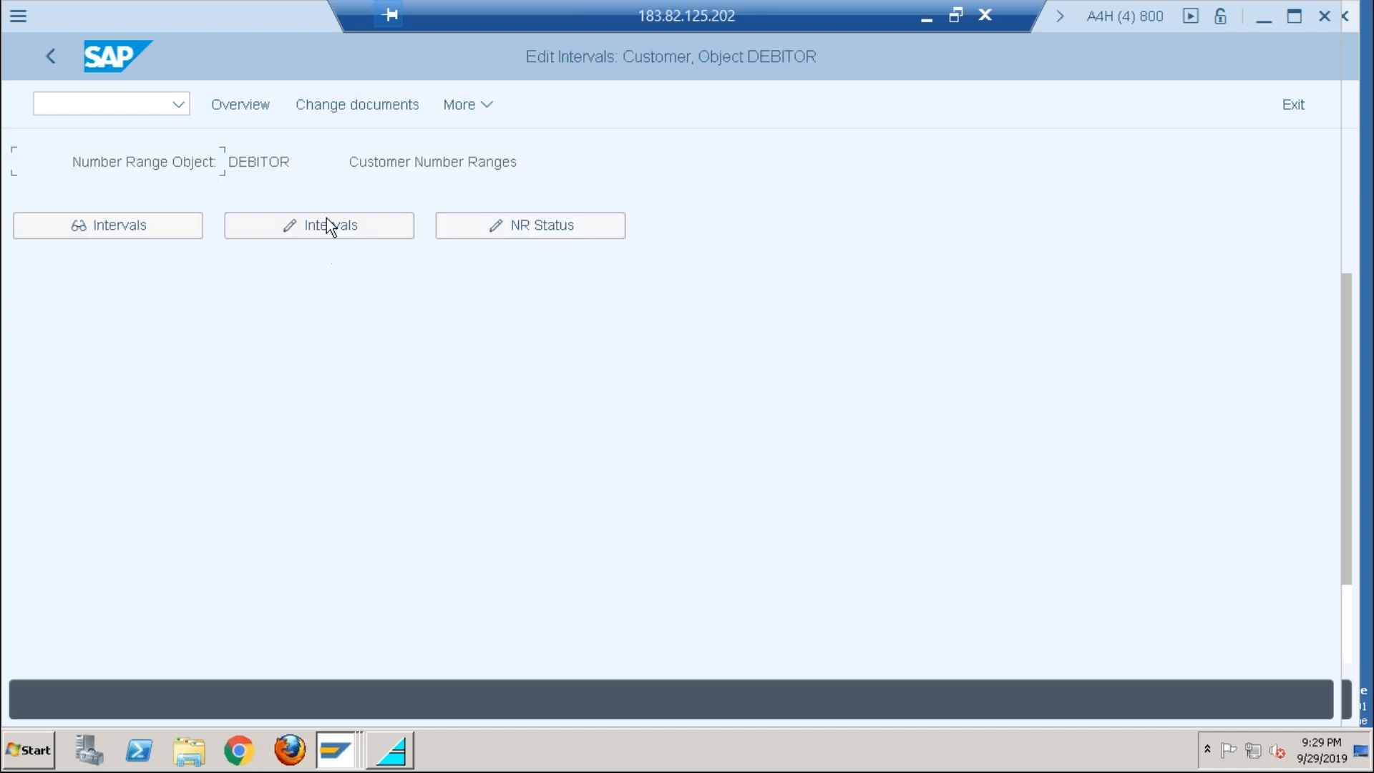
{"action": "left_click", "coordinate": [328, 227]}
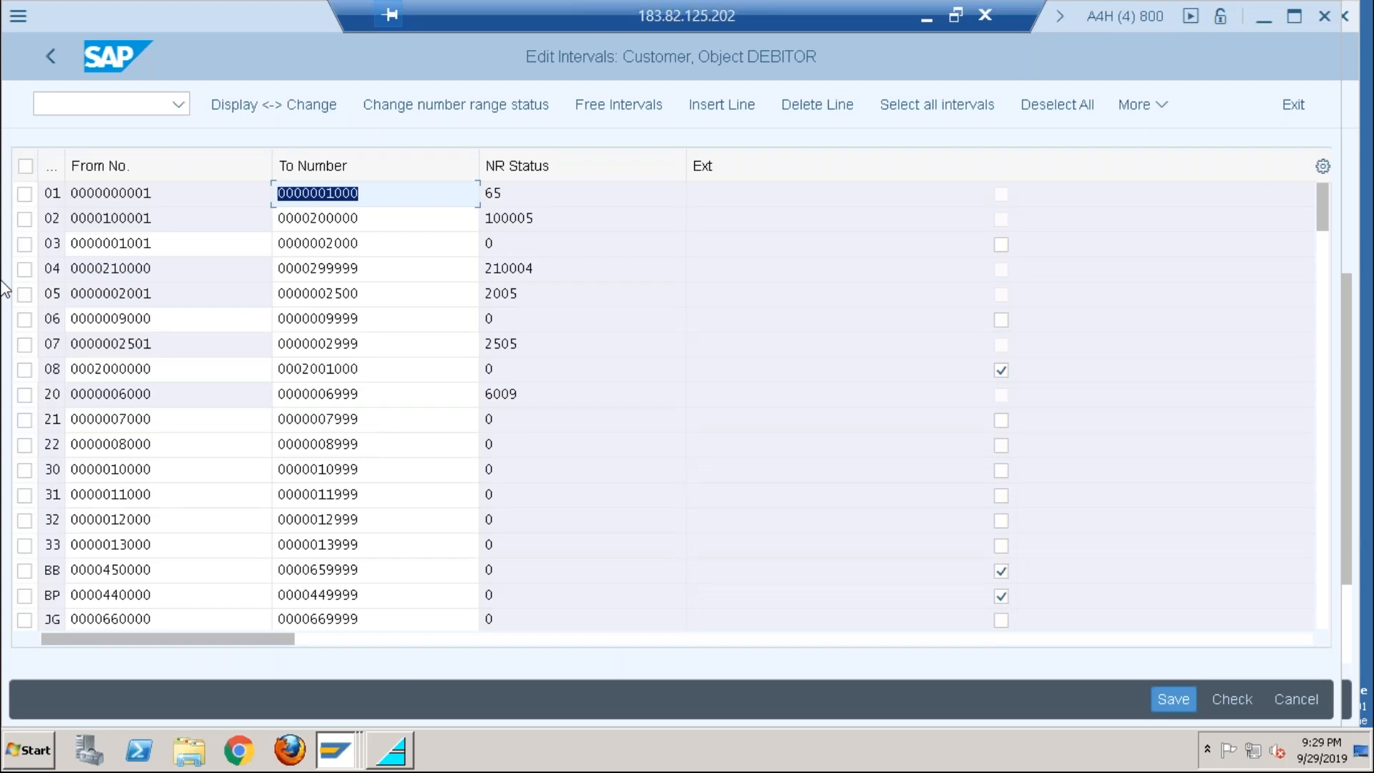
{"action": "left_click", "coordinate": [708, 105]}
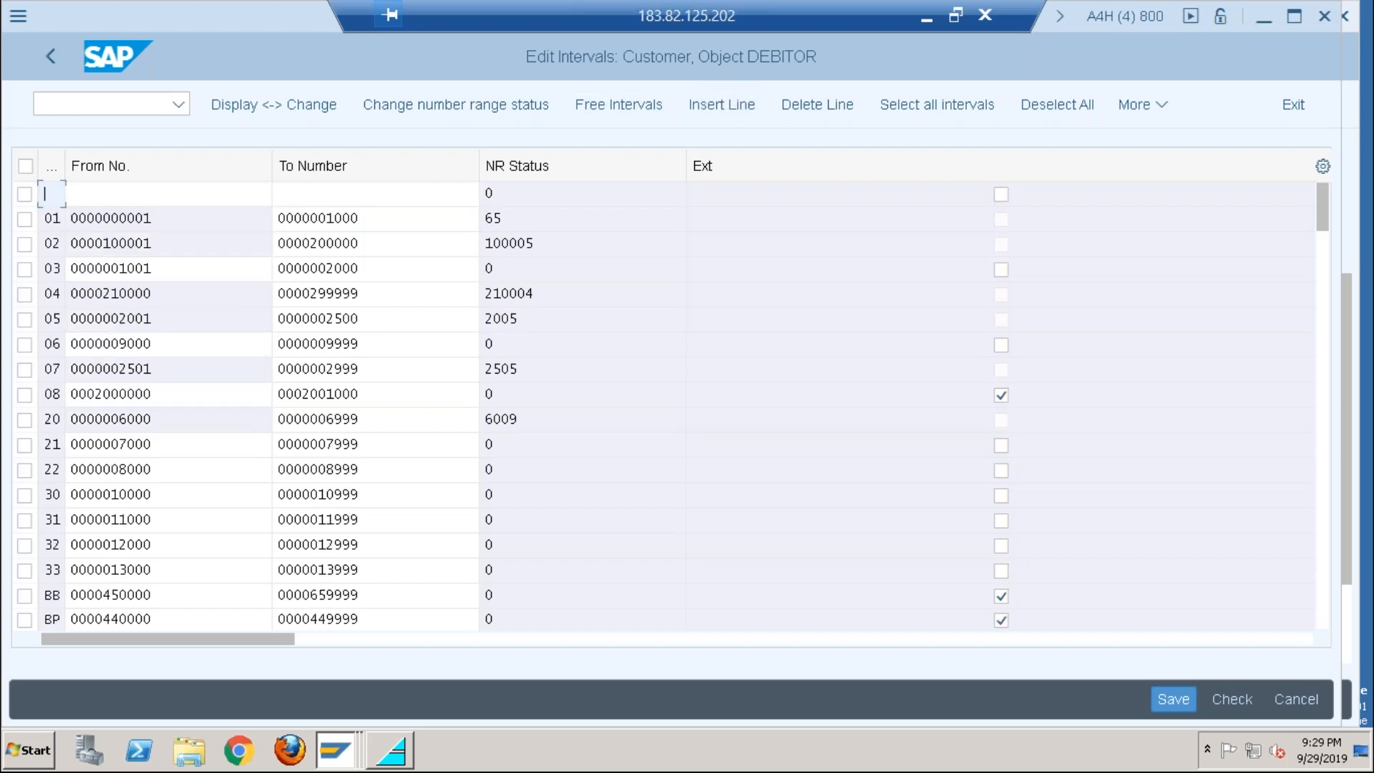
{"action": "type", "text": "P"}
{"action": "left_click", "coordinate": [140, 191]}
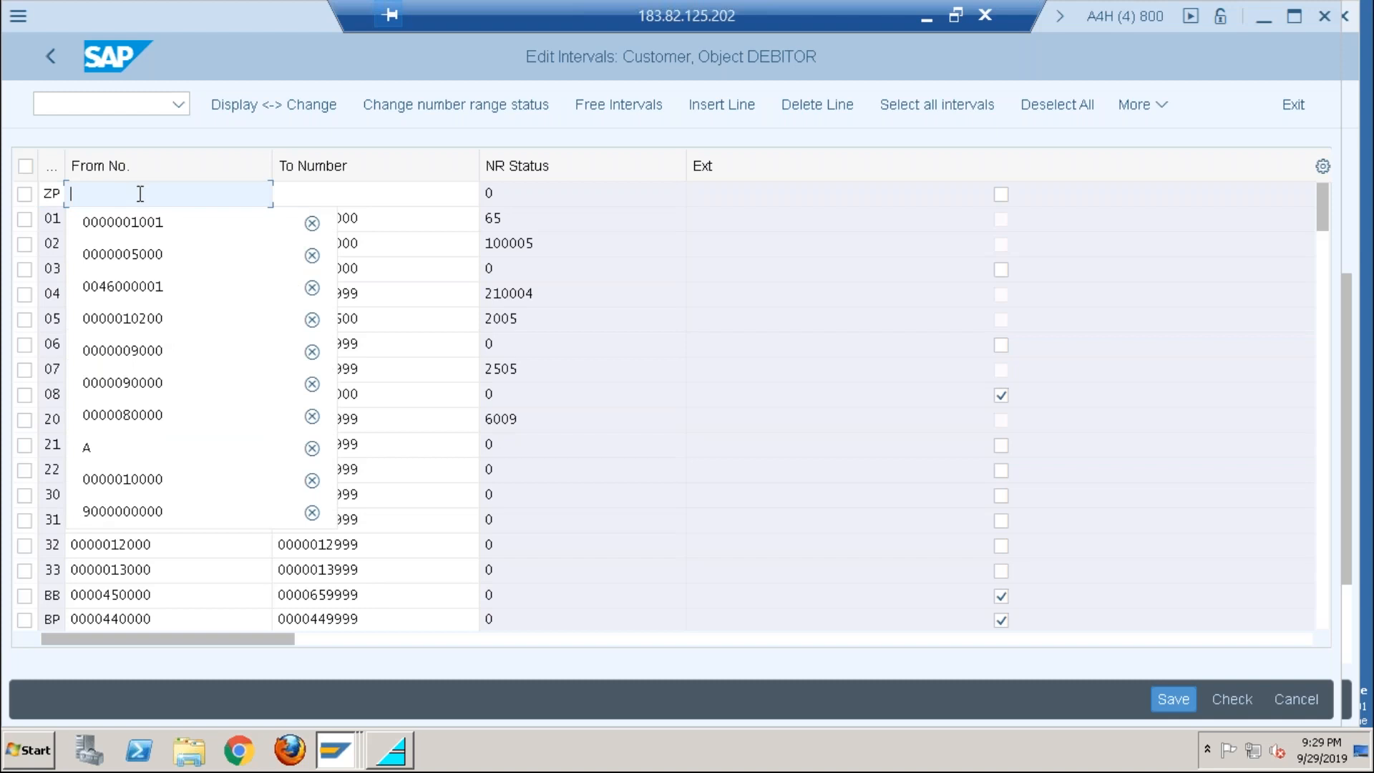
{"action": "left_click", "coordinate": [140, 255]}
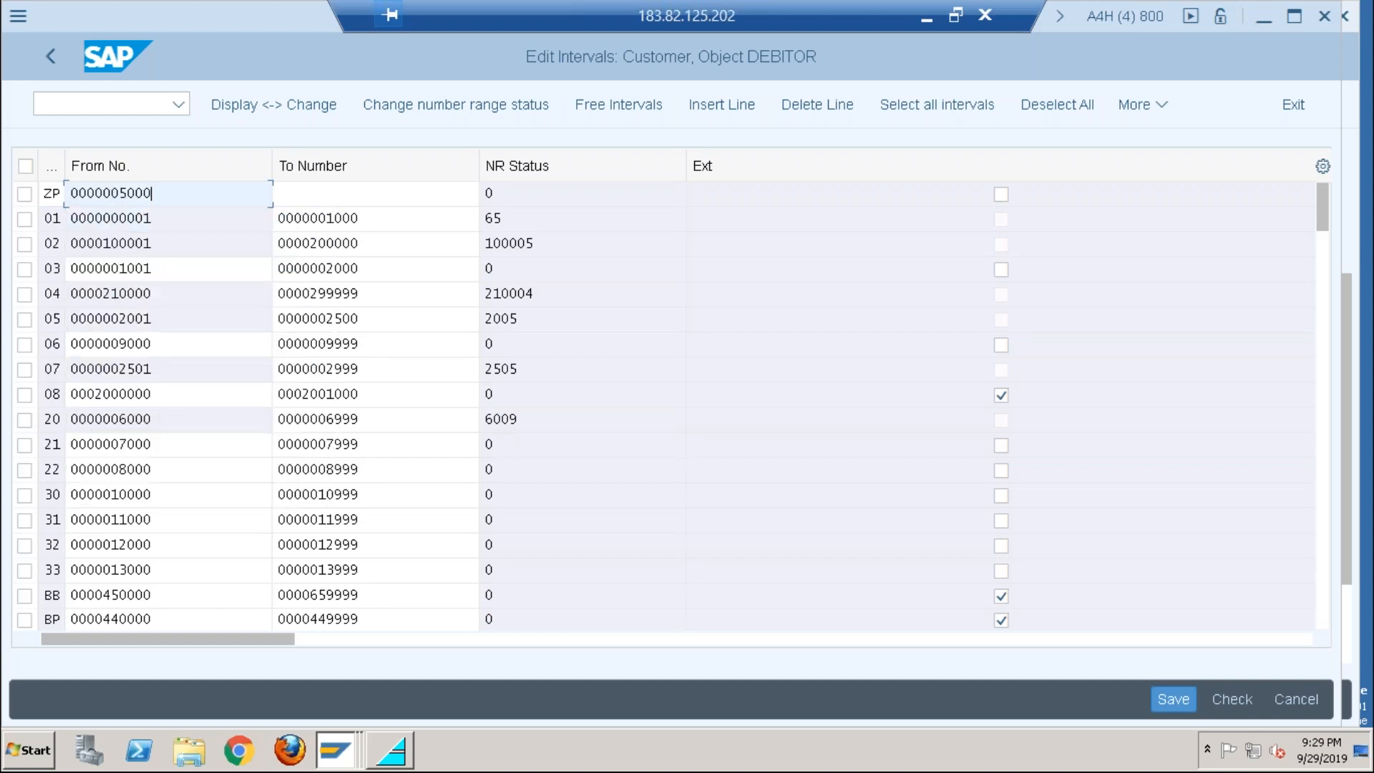
{"action": "double_click", "coordinate": [151, 195]}
{"action": "key", "text": "ctrl+c"}
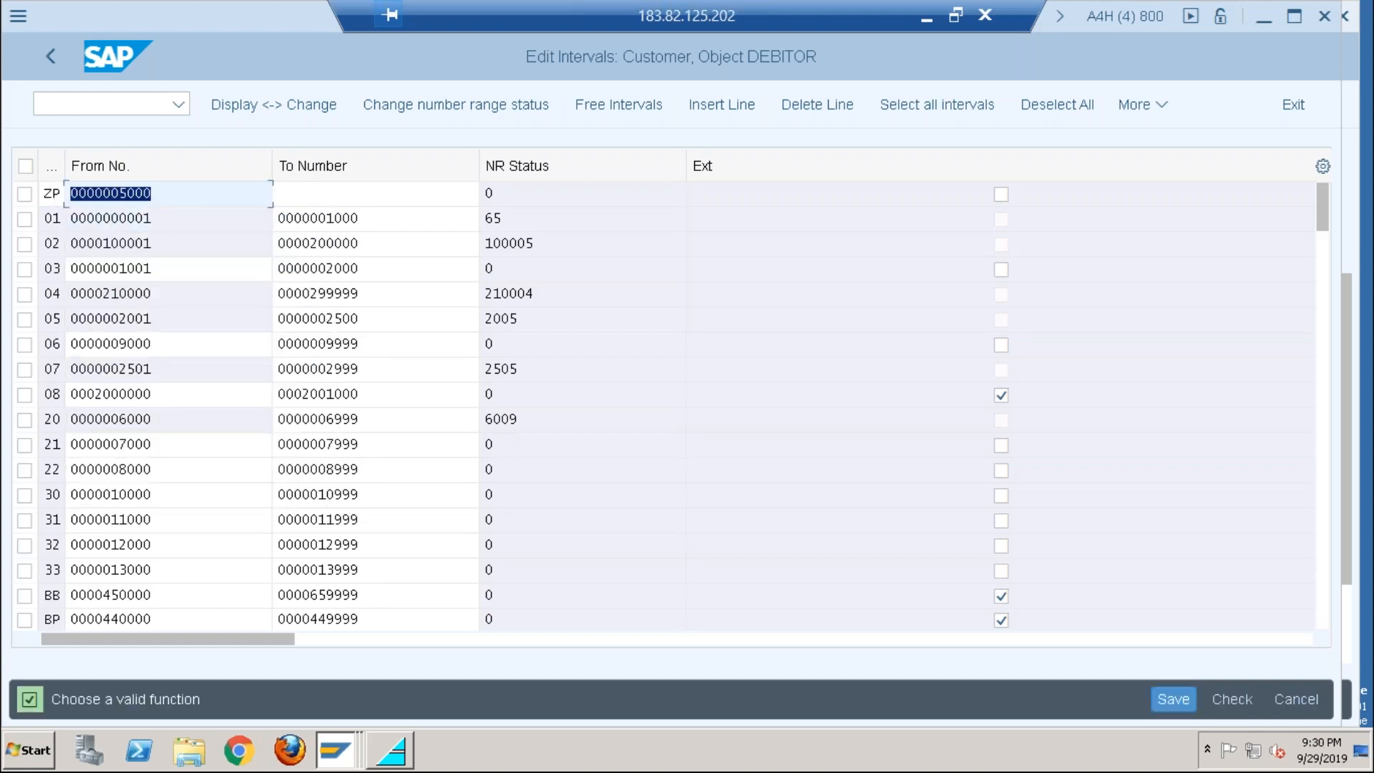
{"action": "left_click", "coordinate": [326, 191]}
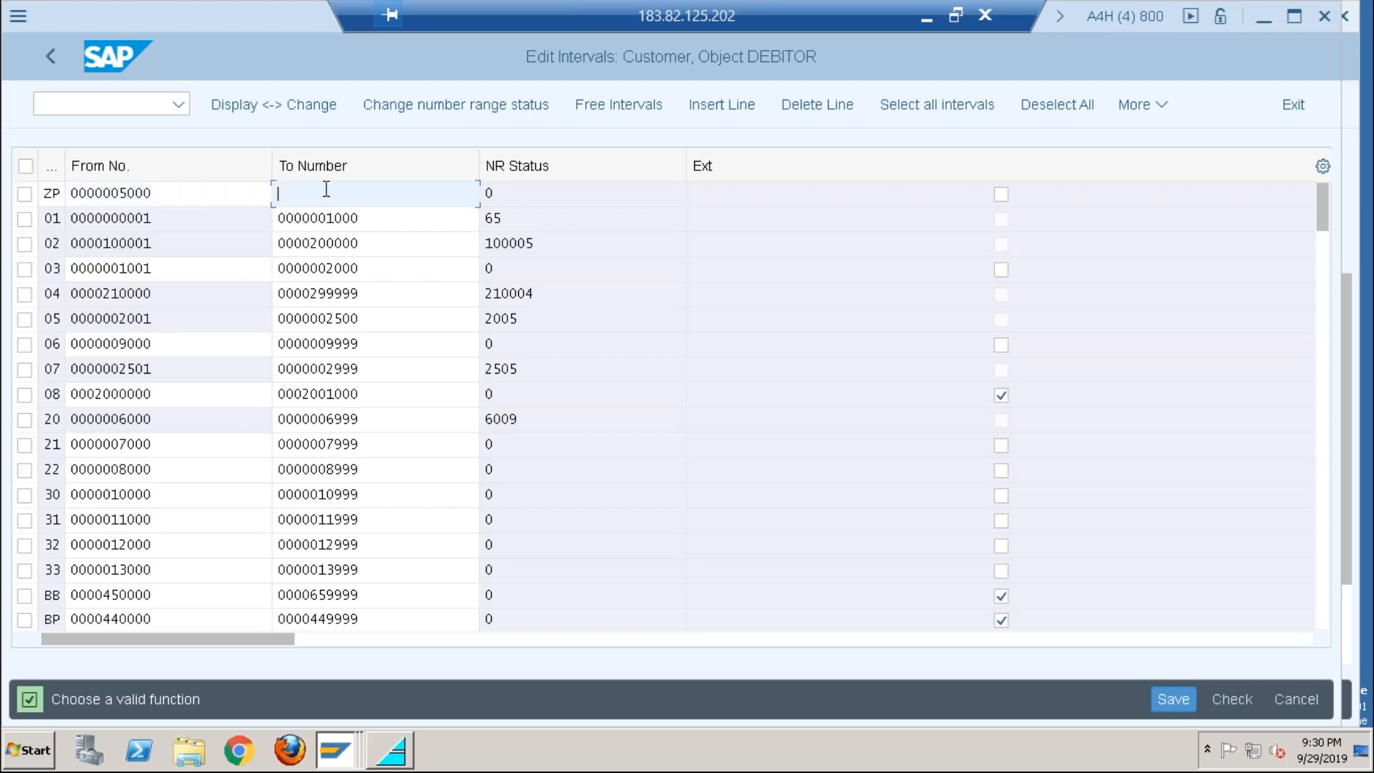
{"action": "key", "text": "ctrl+v"}
{"action": "key", "text": "BackSpace"}
{"action": "type", "text": "6"}
{"action": "key", "text": "Return"}
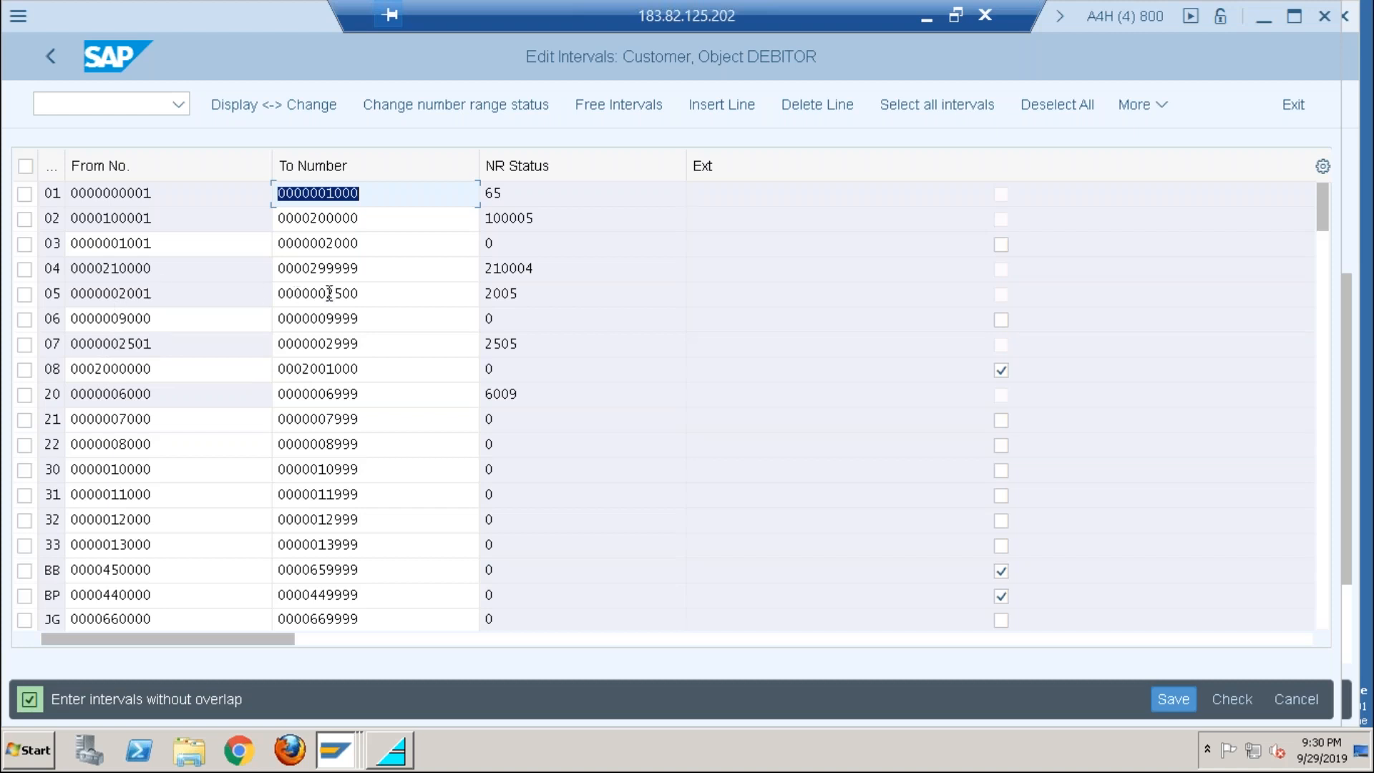
Step: Attempt a save, then delete the trial intervals JI, MM and S1
{"action": "left_click", "coordinate": [1325, 595]}
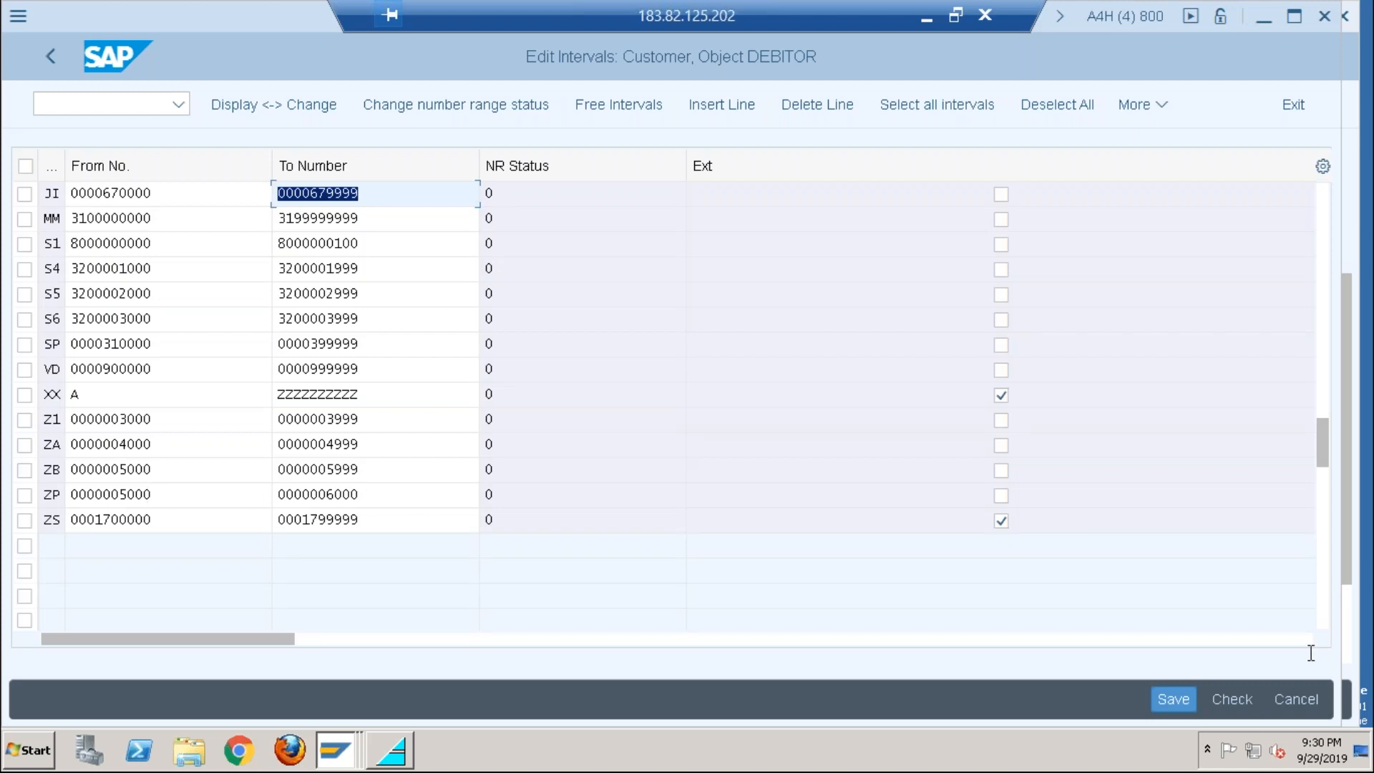
{"action": "left_click", "coordinate": [1176, 701]}
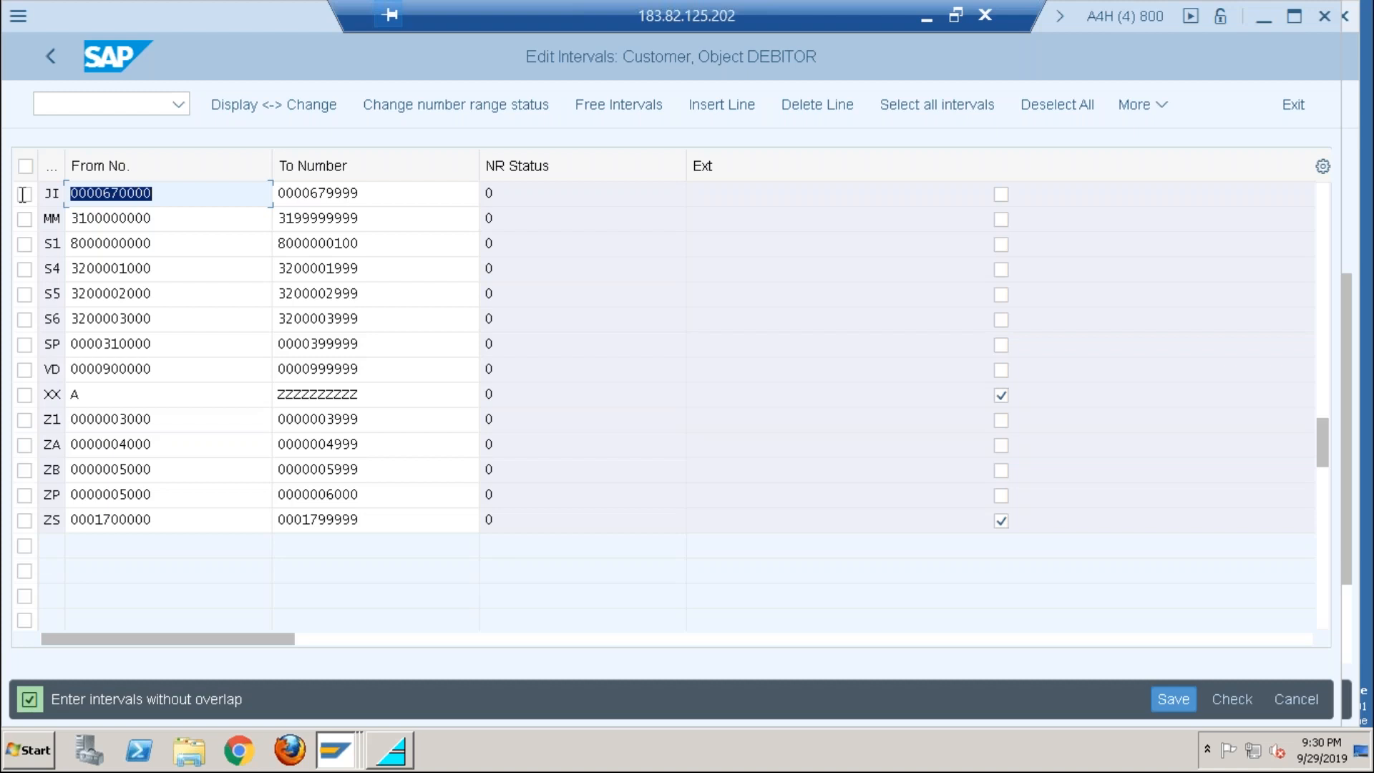
{"action": "left_click", "coordinate": [178, 193]}
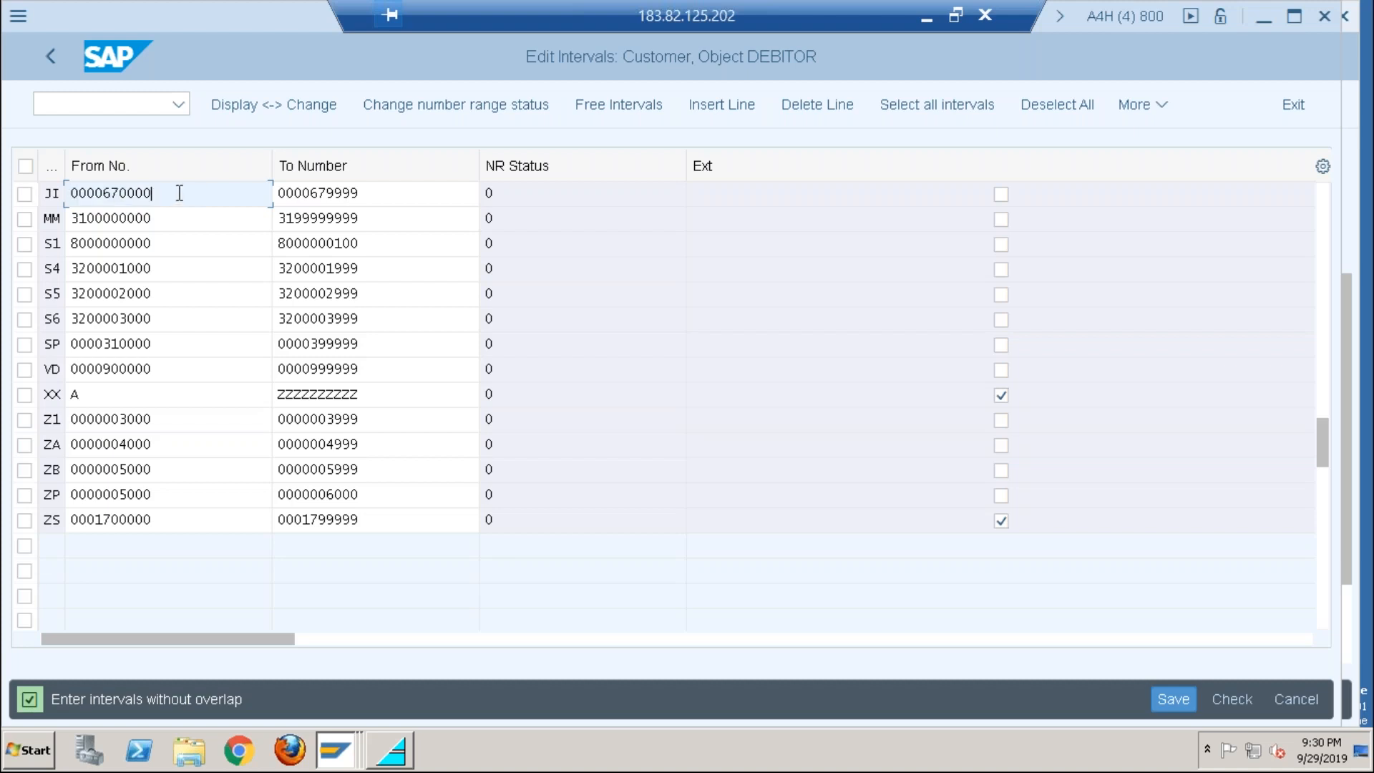
{"action": "left_click", "coordinate": [24, 193]}
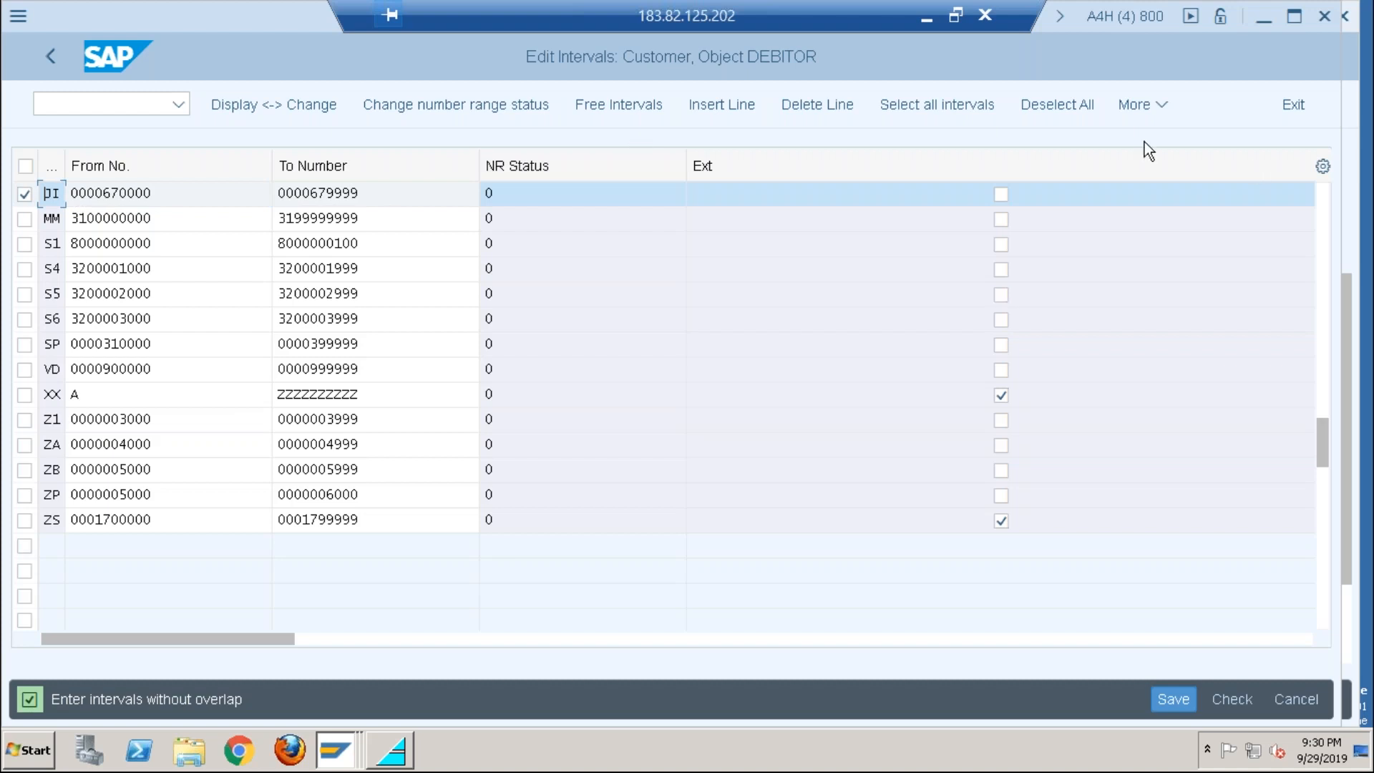
{"action": "left_click", "coordinate": [814, 105]}
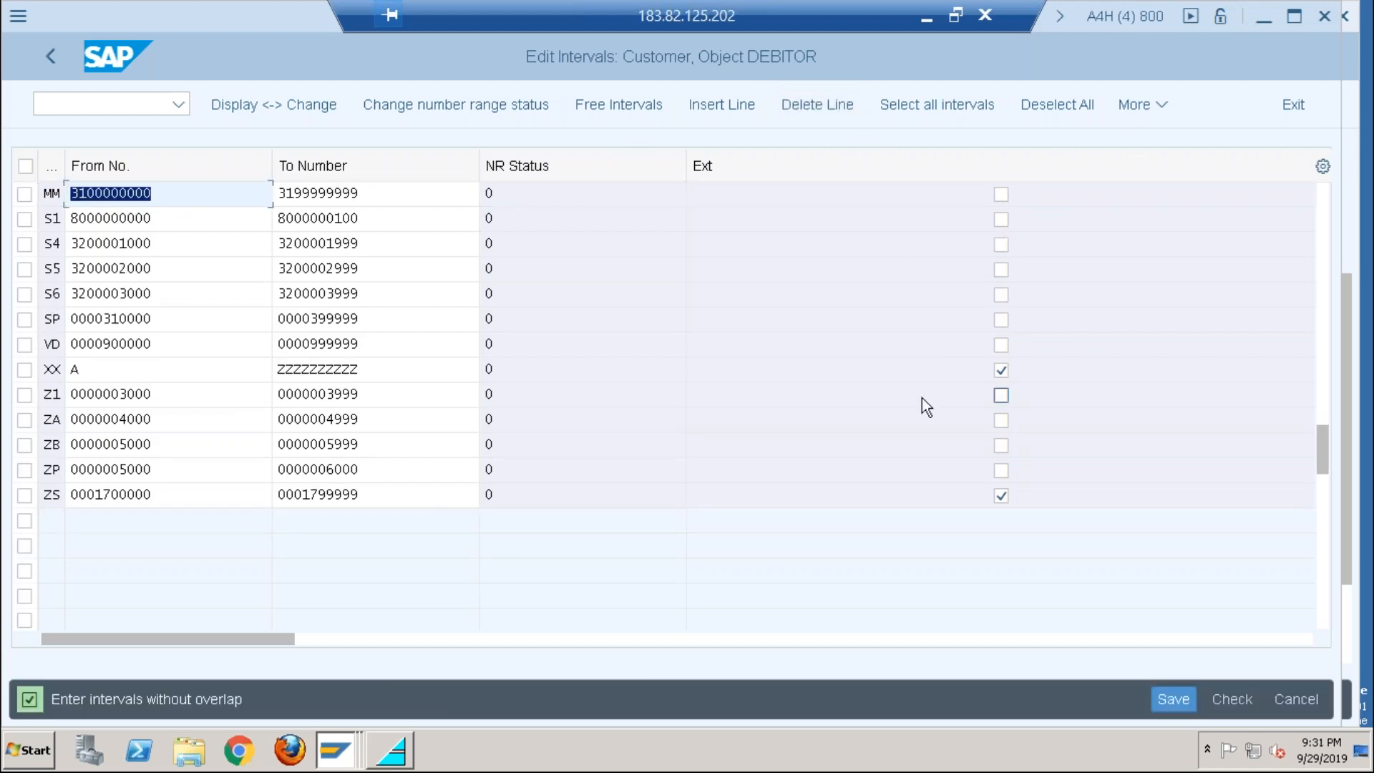
{"action": "left_click", "coordinate": [24, 194]}
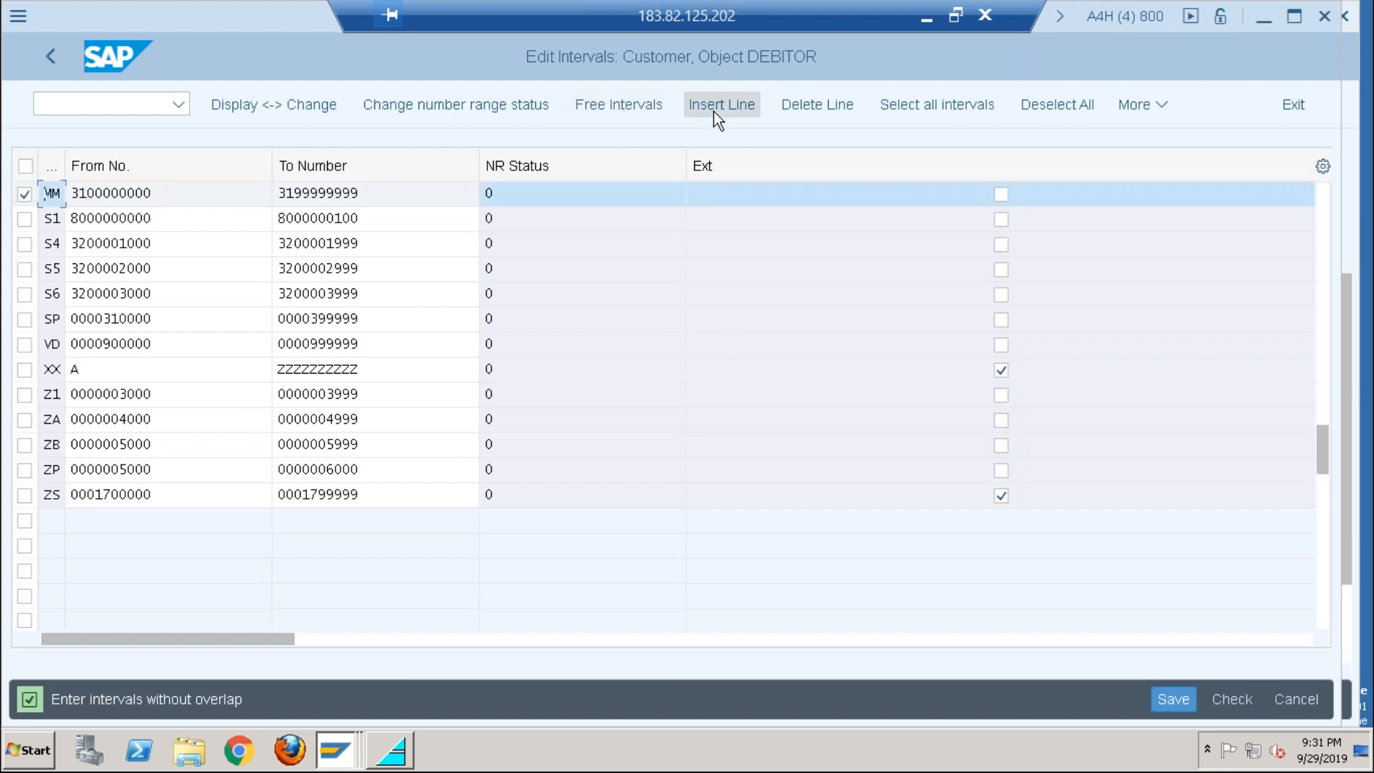
{"action": "left_click", "coordinate": [824, 107]}
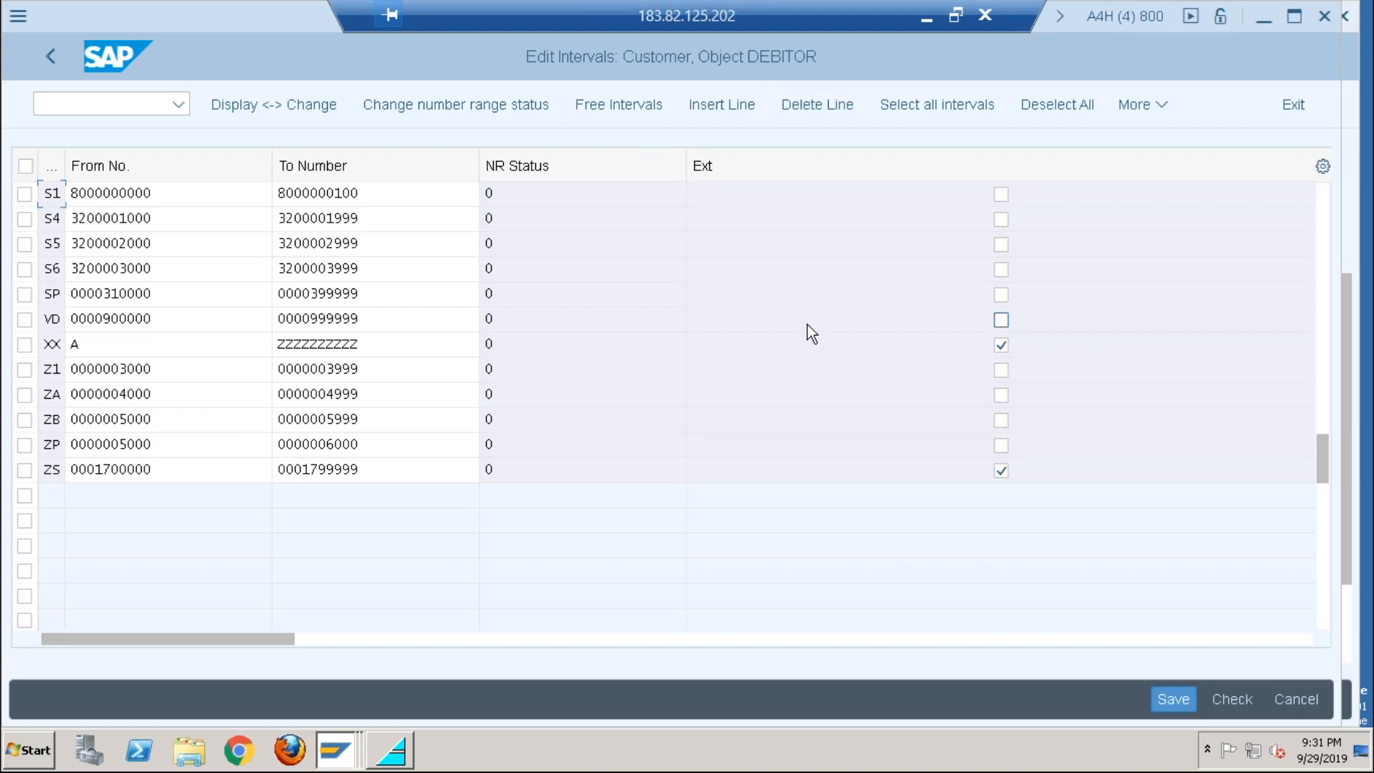
{"action": "key", "text": "Return"}
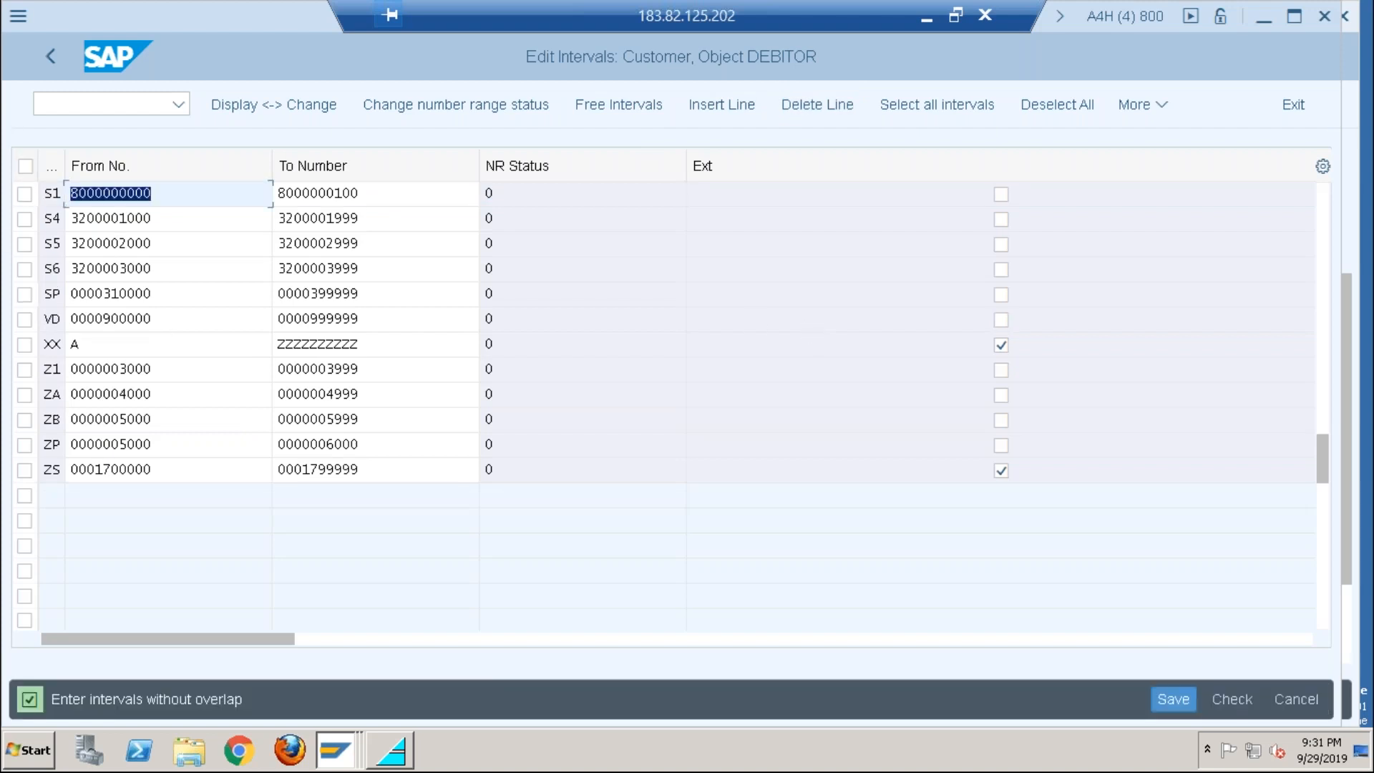
{"action": "left_click", "coordinate": [25, 194]}
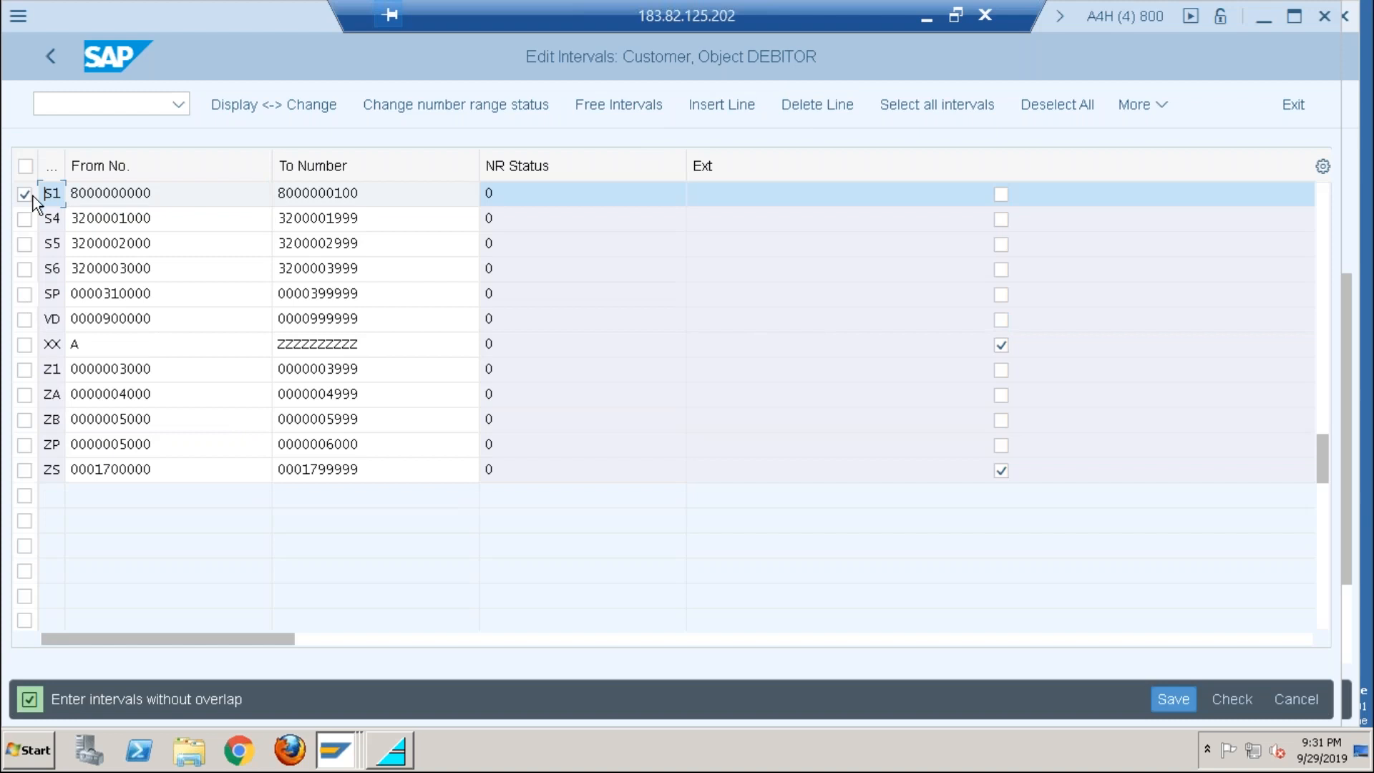
{"action": "left_click", "coordinate": [817, 105]}
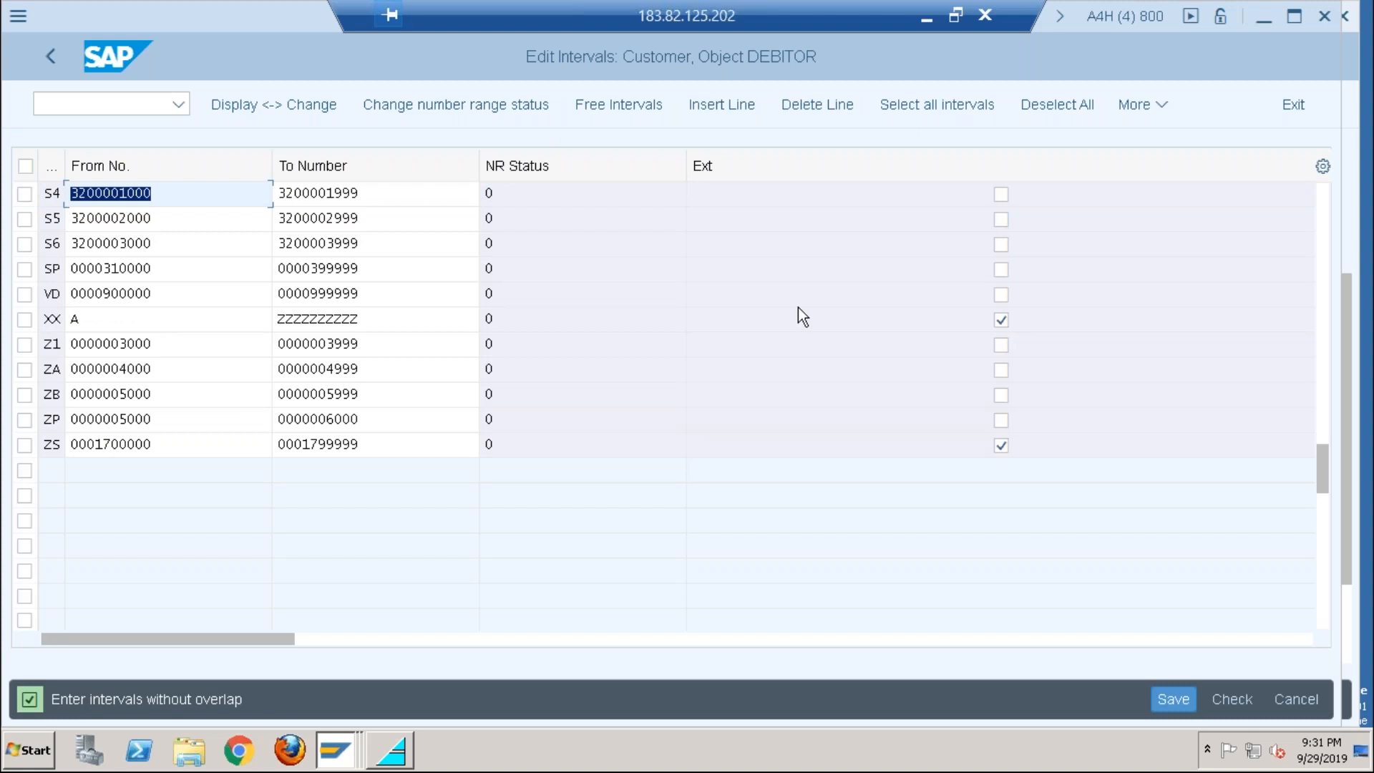
Step: Discard the changes, reopen the DEBITOR intervals, delete overlapping ZB, and insert a blank row
{"action": "left_click", "coordinate": [50, 58]}
{"action": "left_click", "coordinate": [526, 519]}
{"action": "left_click", "coordinate": [347, 230]}
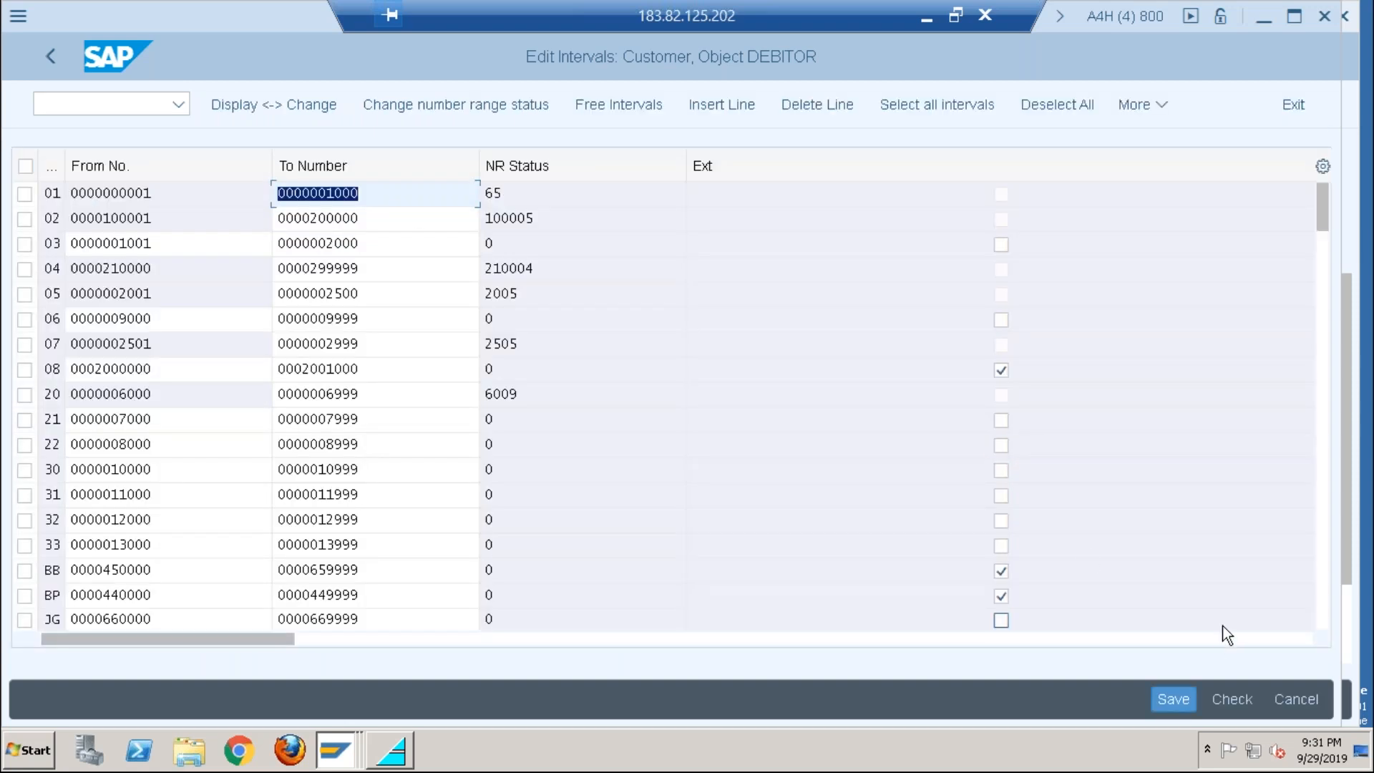
{"action": "left_click", "coordinate": [1320, 568]}
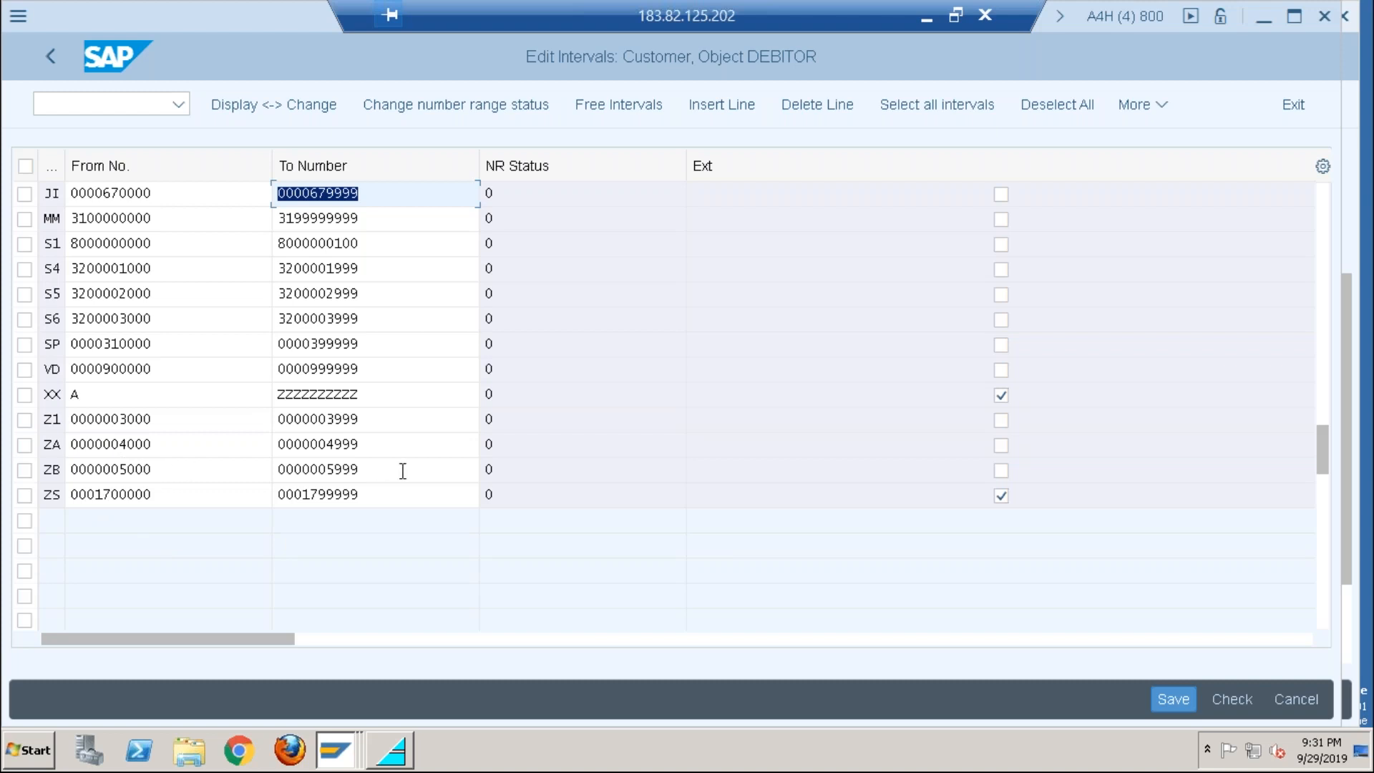
{"action": "left_click", "coordinate": [24, 470]}
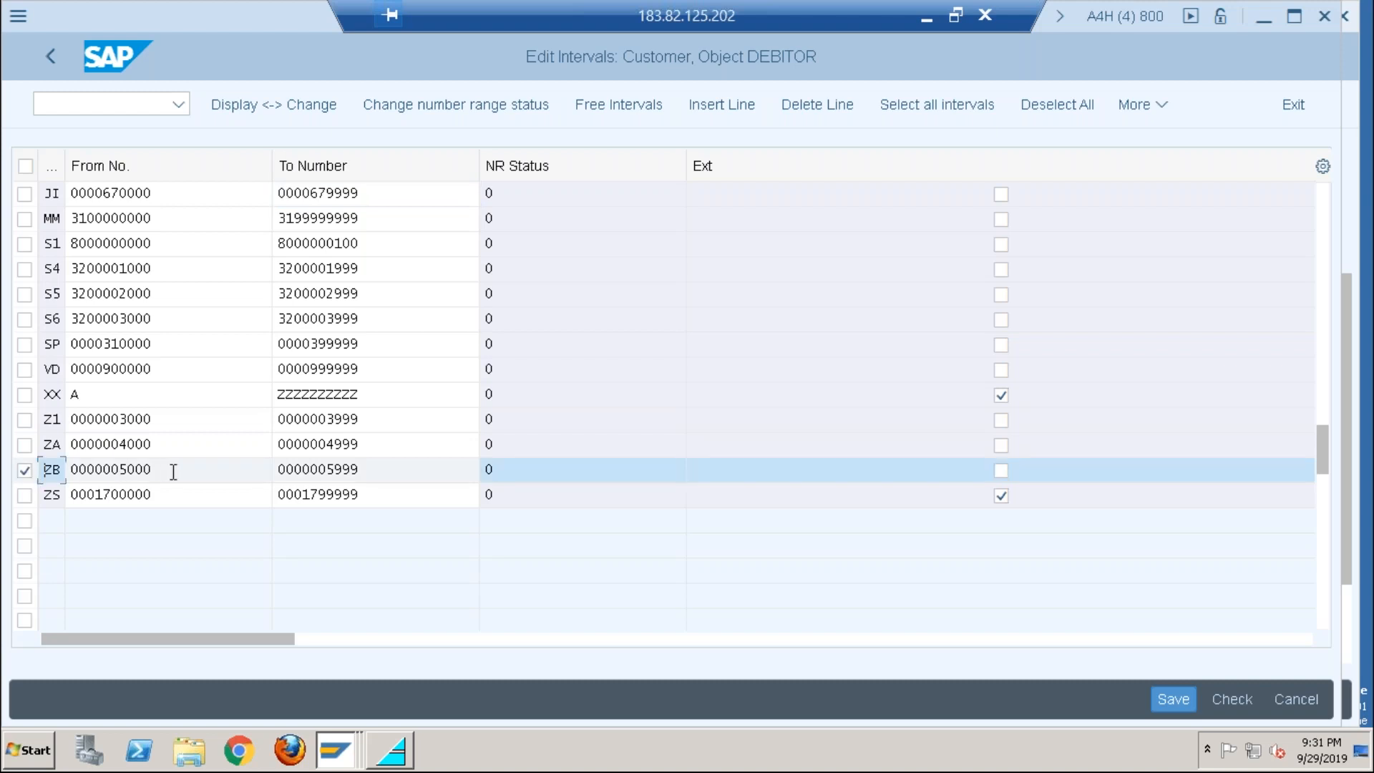
{"action": "left_click", "coordinate": [807, 105]}
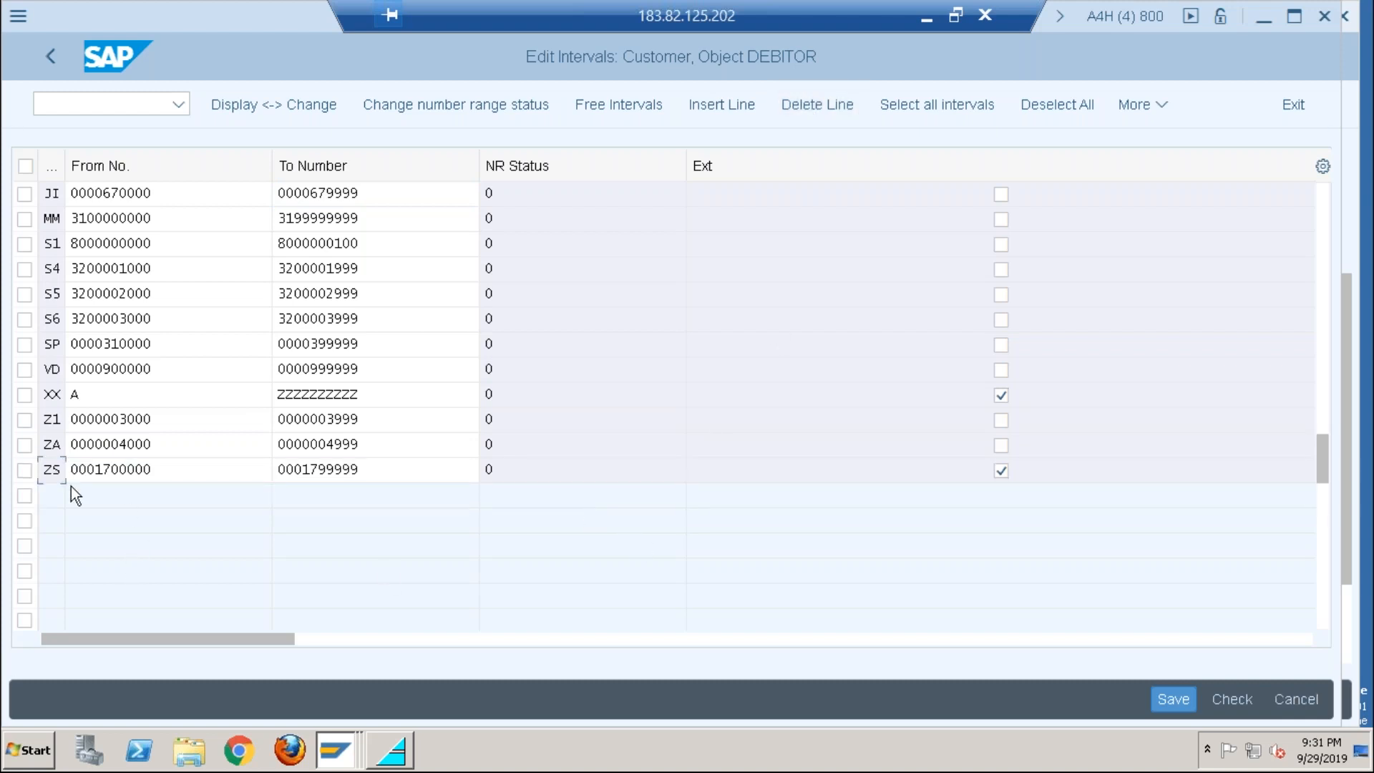
{"action": "left_click", "coordinate": [723, 106]}
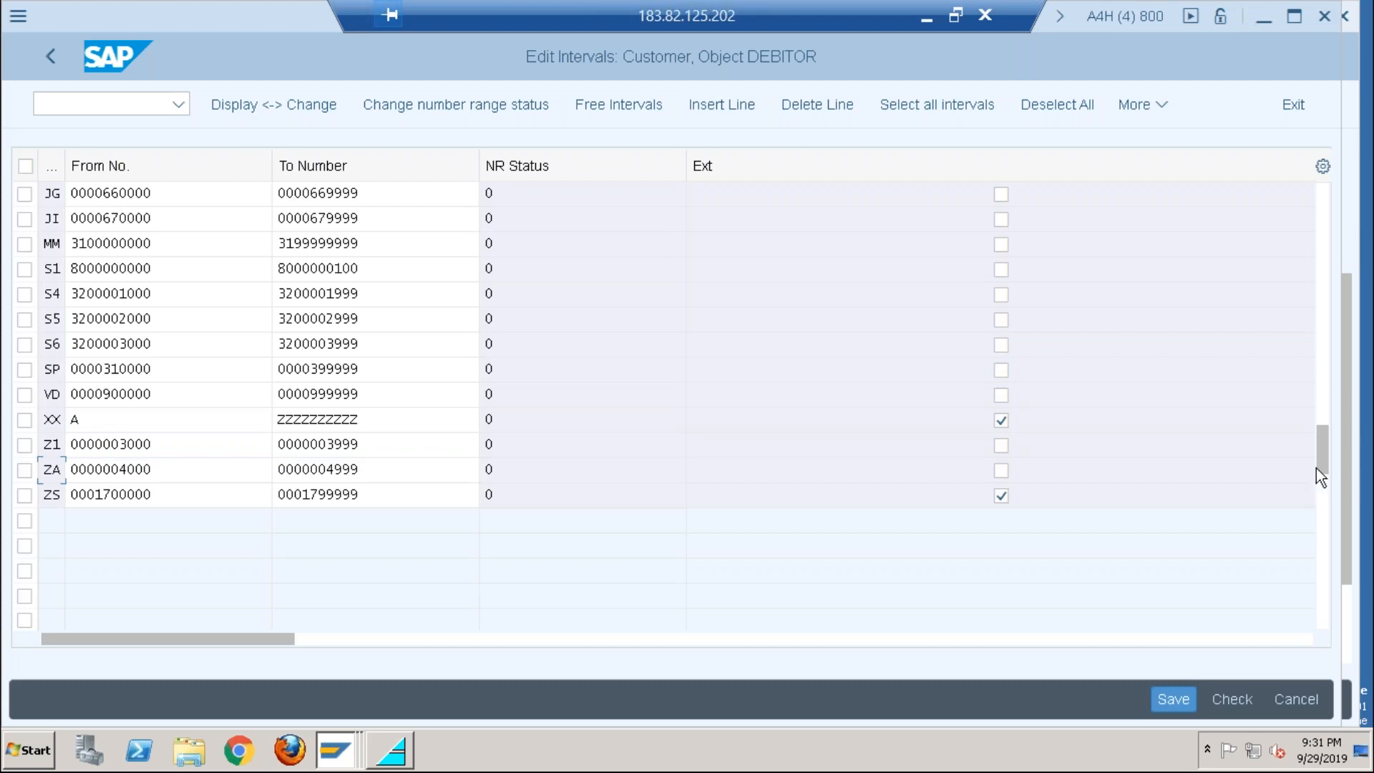
{"action": "left_click_drag", "start_coordinate": [1324, 459], "coordinate": [1321, 166]}
{"action": "left_click", "coordinate": [1322, 166]}
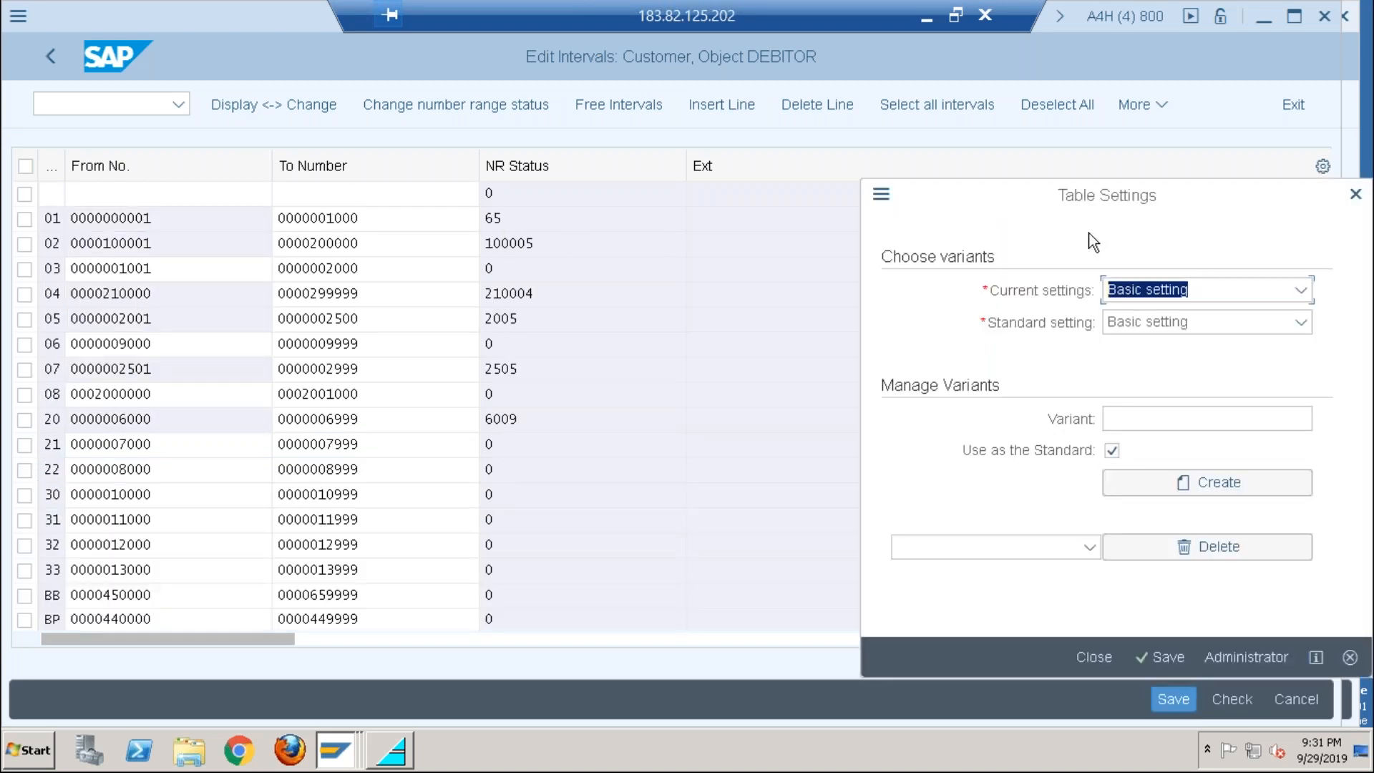
{"action": "left_click", "coordinate": [1355, 194]}
{"action": "left_click", "coordinate": [60, 194]}
{"action": "type", "text": "Z"}
{"action": "key", "text": "BackSpace"}
{"action": "type", "text": "K"}
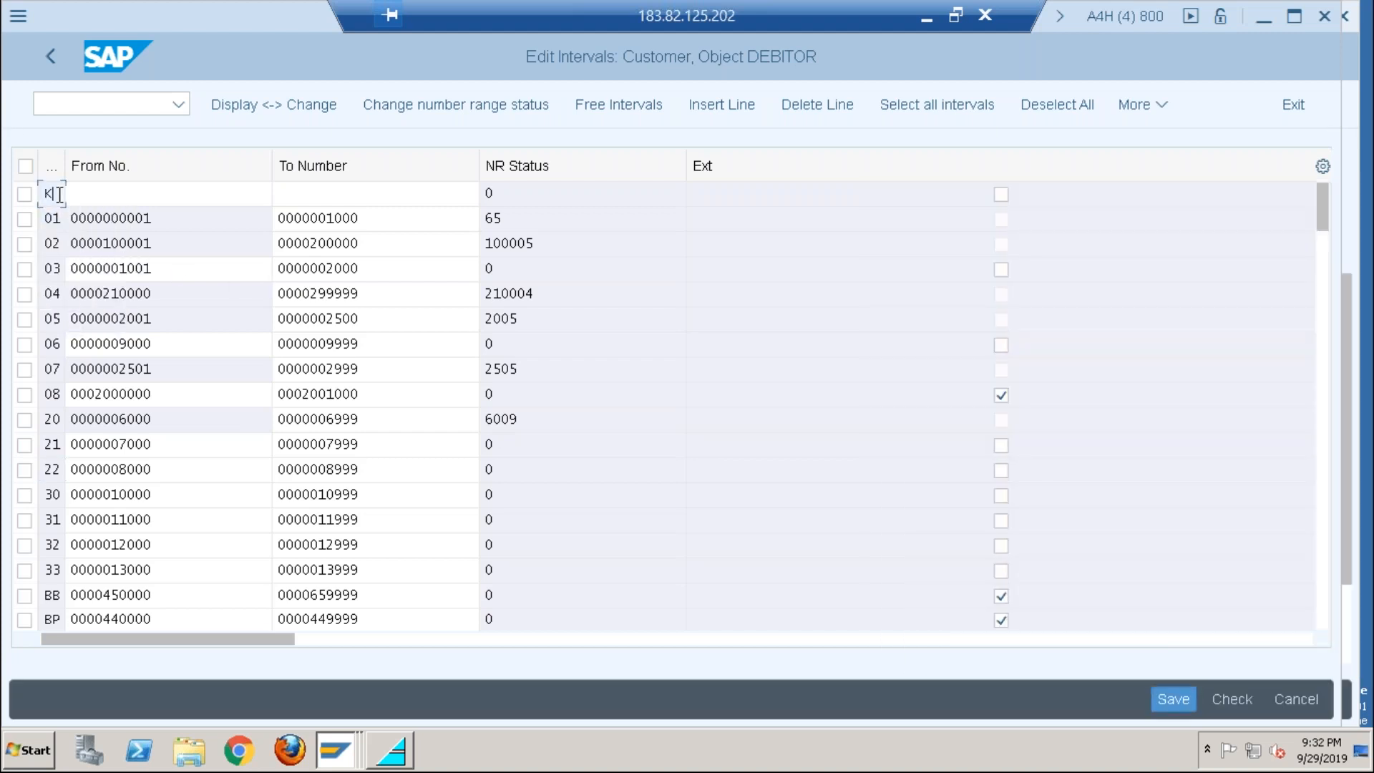
{"action": "left_click", "coordinate": [109, 194]}
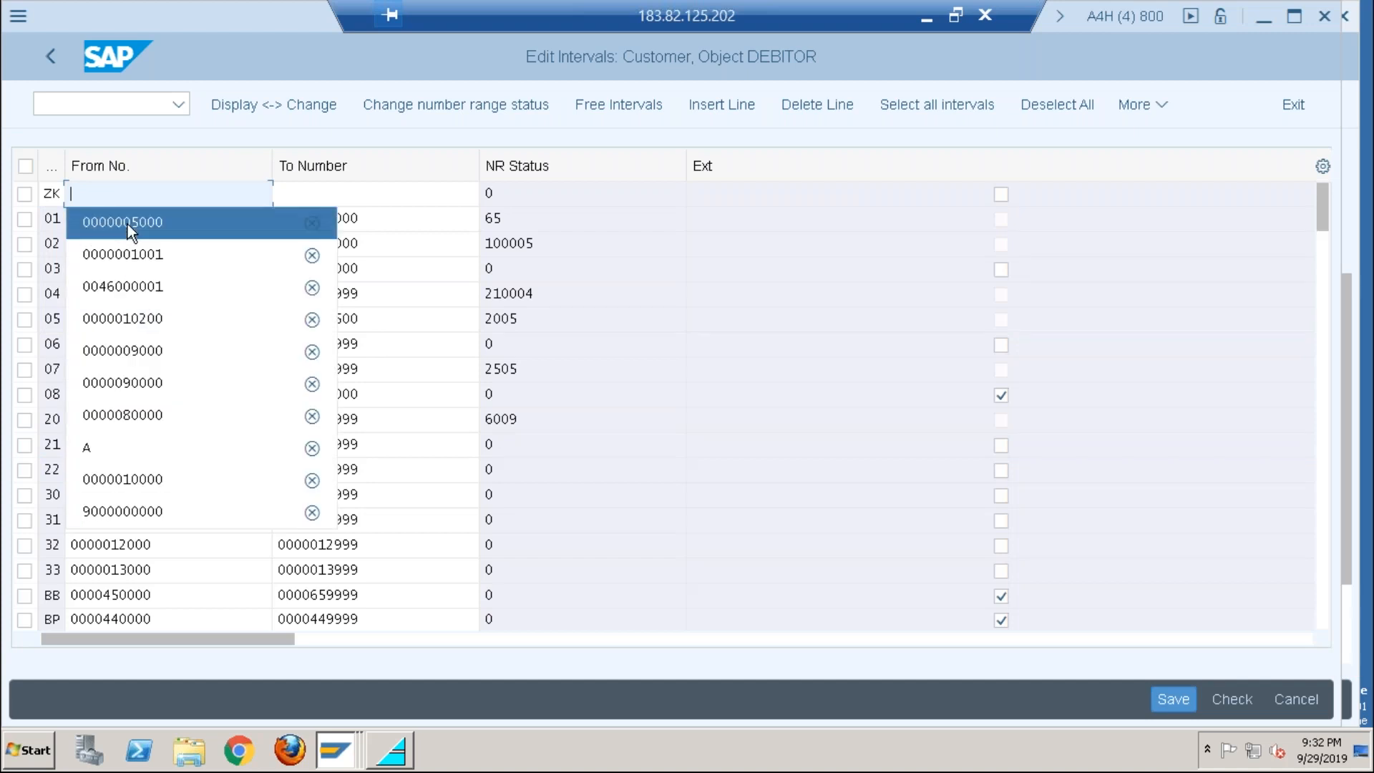
{"action": "left_click", "coordinate": [128, 222]}
{"action": "left_click", "coordinate": [309, 199]}
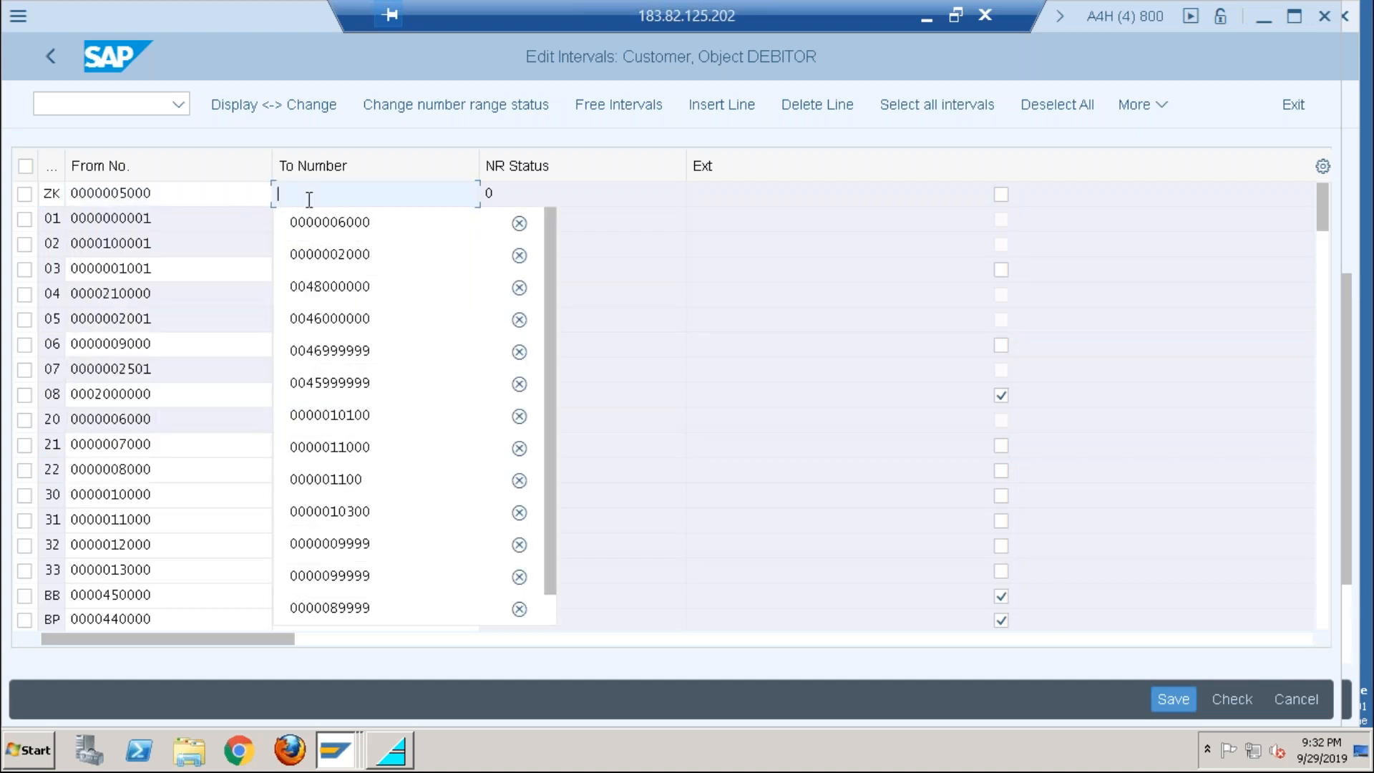
{"action": "left_click", "coordinate": [342, 221]}
{"action": "key", "text": "Return"}
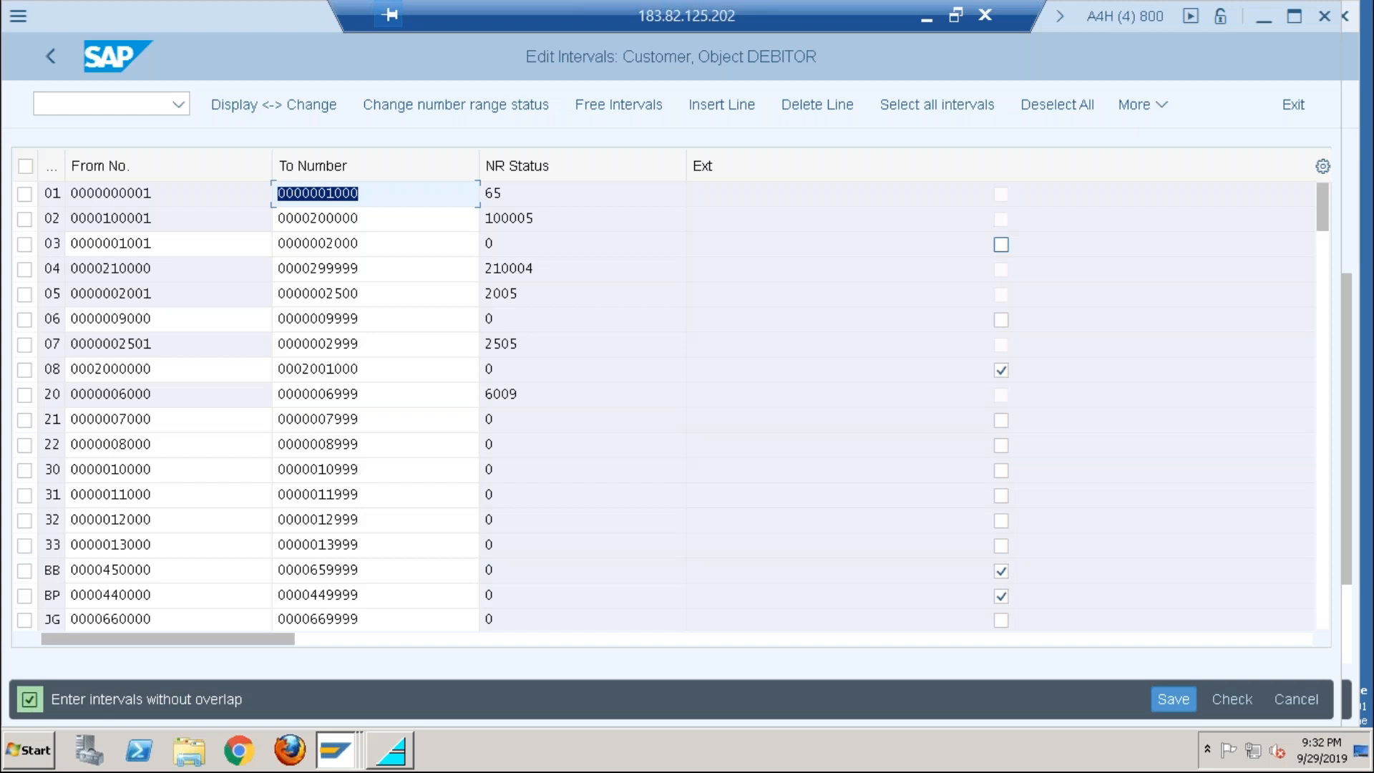
{"action": "key", "text": "Return"}
{"action": "key", "text": "Return"}
{"action": "left_click", "coordinate": [1186, 694]}
{"action": "left_click", "coordinate": [1324, 599]}
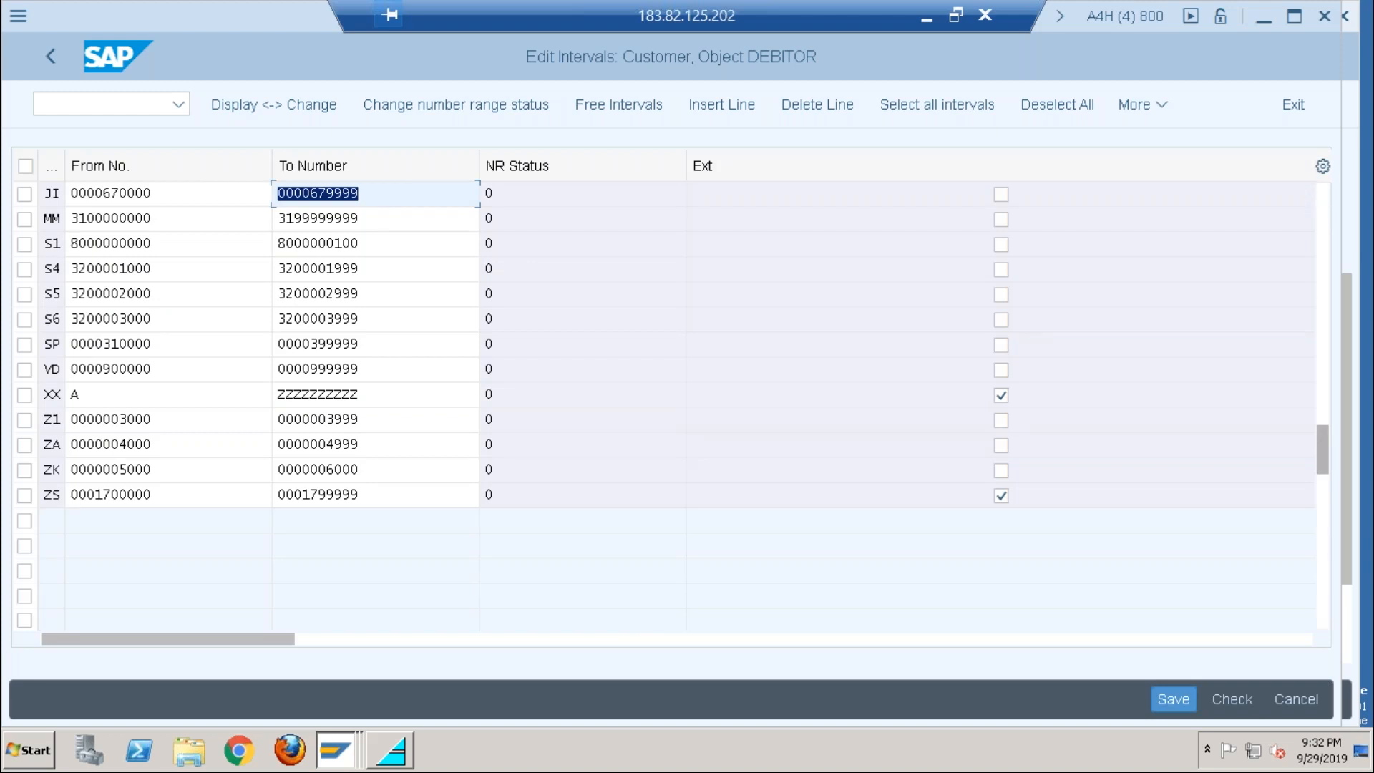
{"action": "left_click", "coordinate": [1325, 208]}
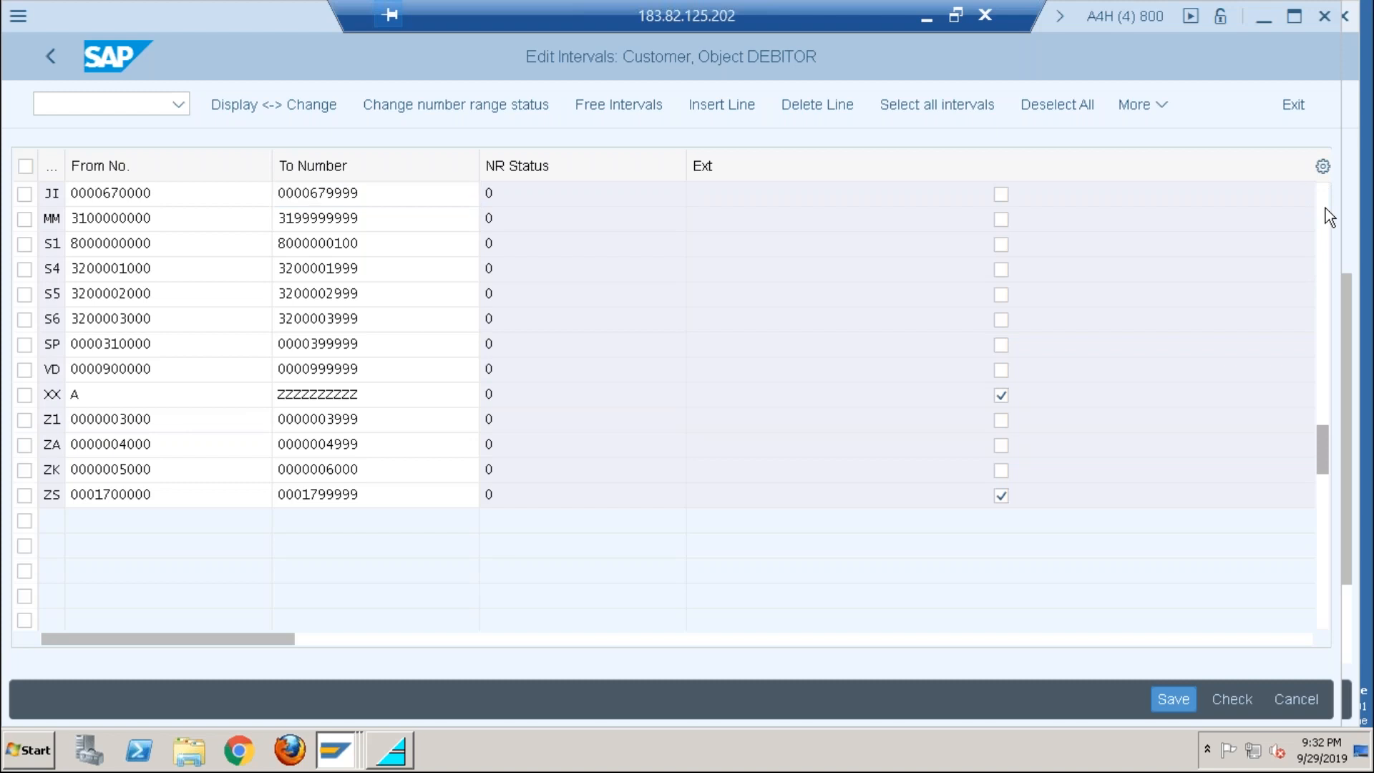
{"action": "left_click", "coordinate": [1325, 209]}
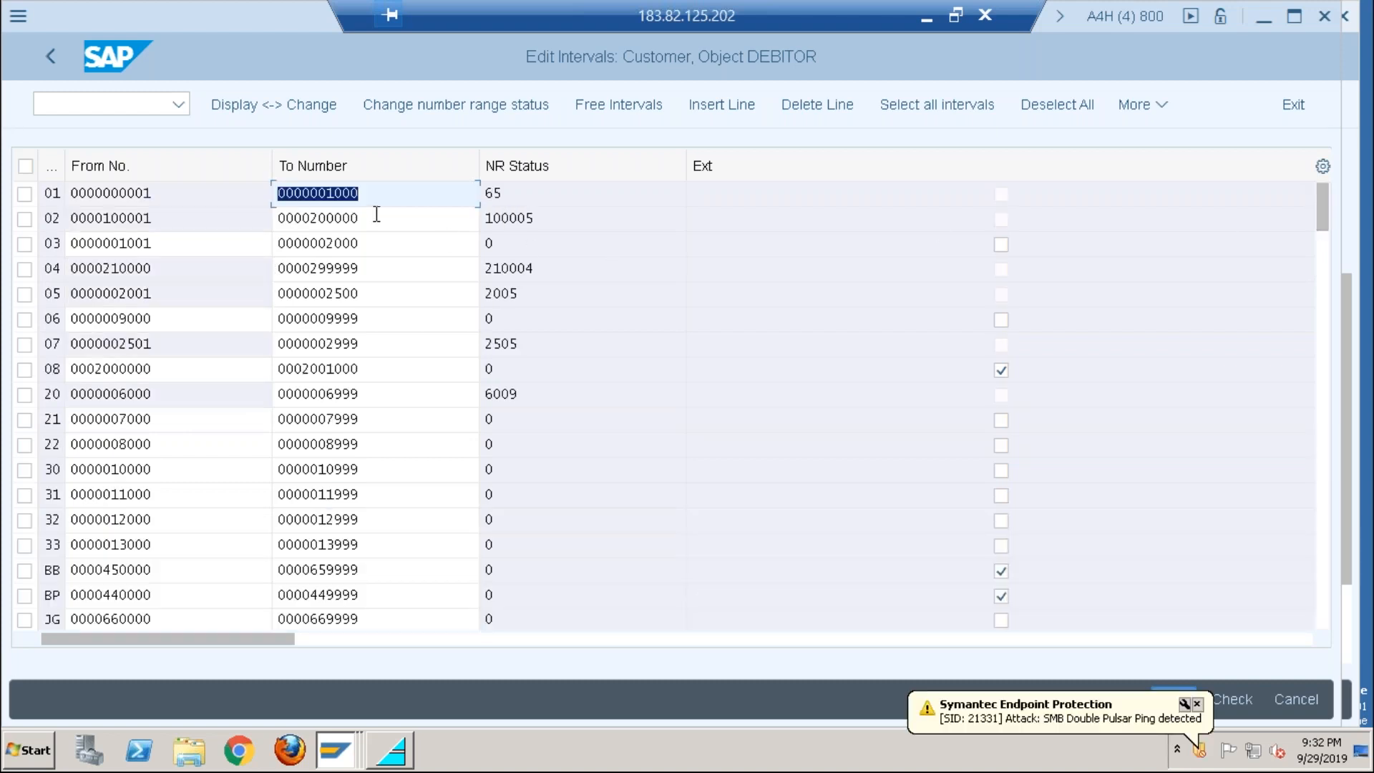
{"action": "left_click", "coordinate": [399, 201]}
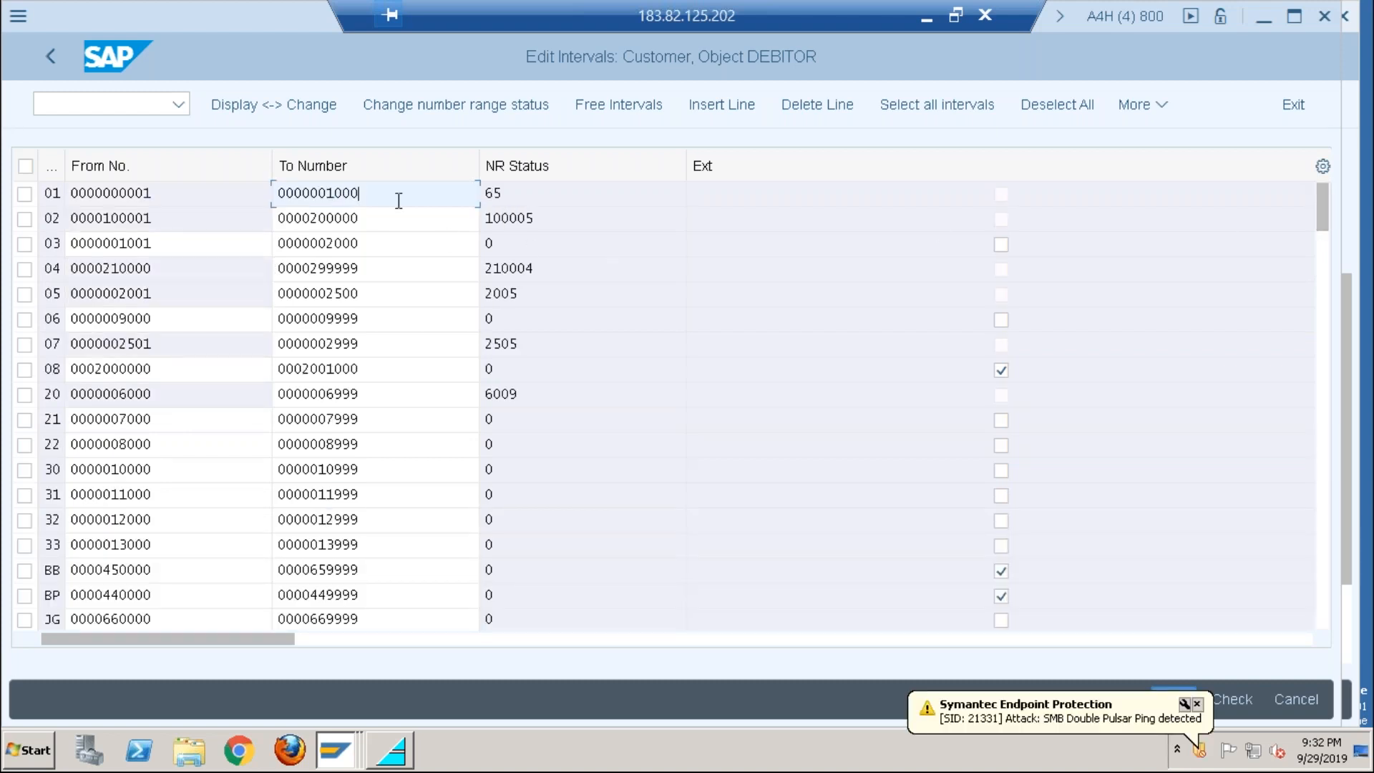
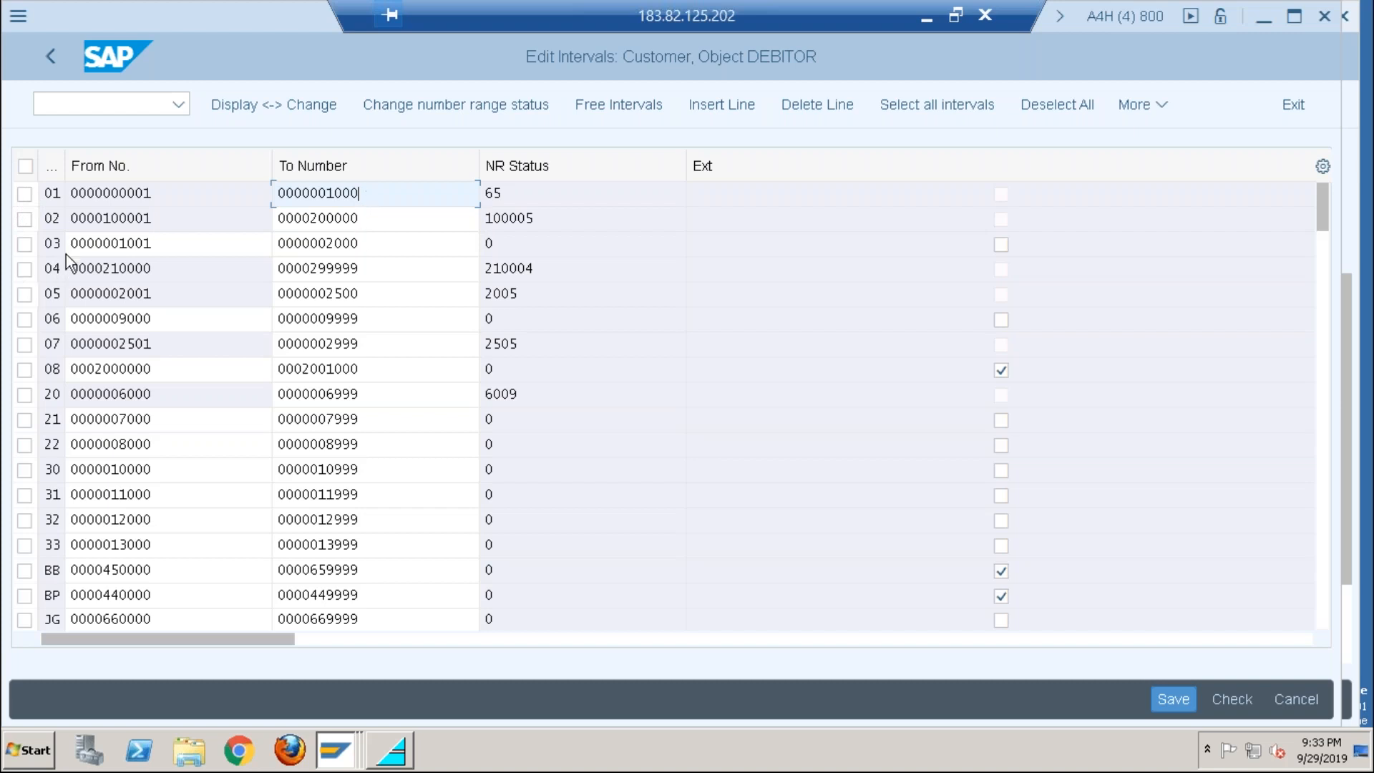
Step: Mark intervals 03, 06, 08, 21, 22, 30, 31, 32, 33, BB, BP and JG for deletion
{"action": "left_click", "coordinate": [24, 244]}
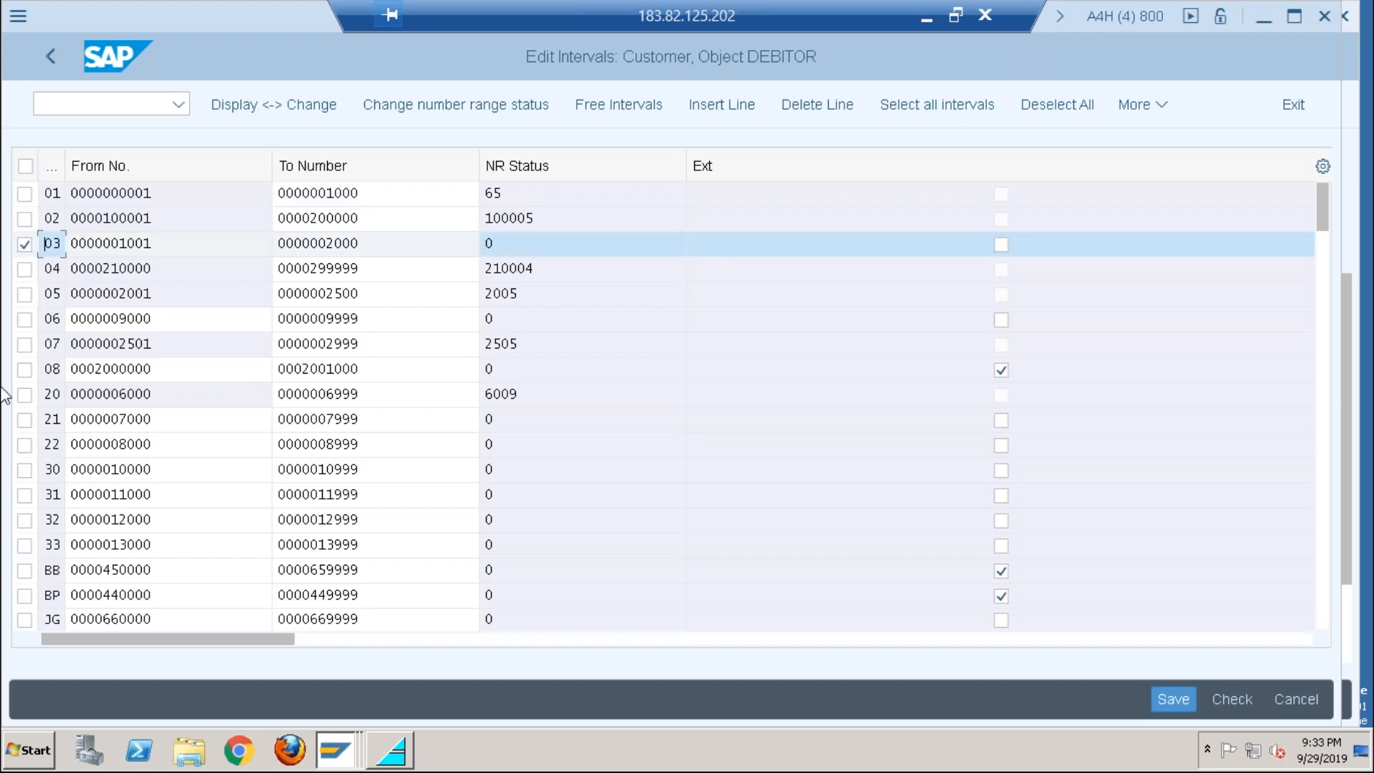
{"action": "left_click", "coordinate": [28, 320]}
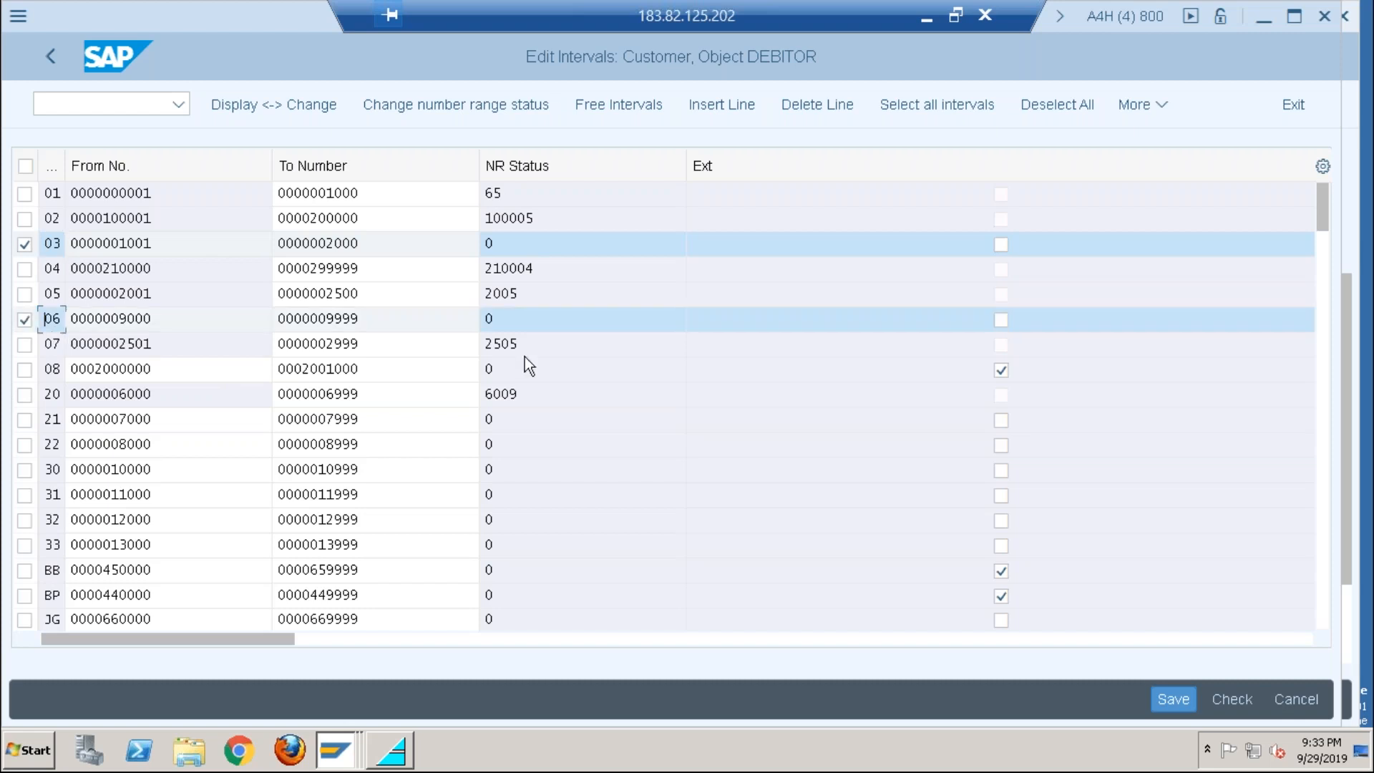
{"action": "left_click", "coordinate": [24, 369]}
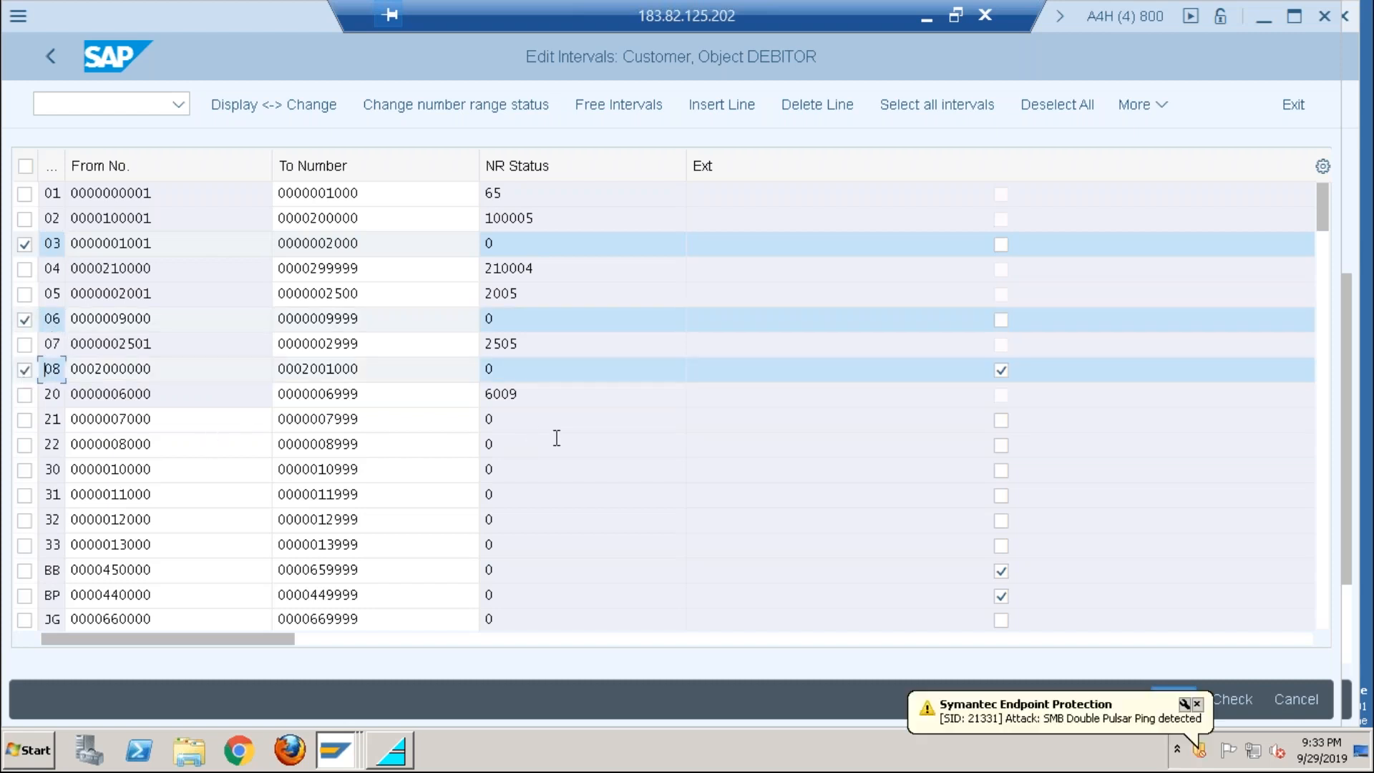
{"action": "left_click", "coordinate": [24, 420]}
{"action": "left_click", "coordinate": [24, 445]}
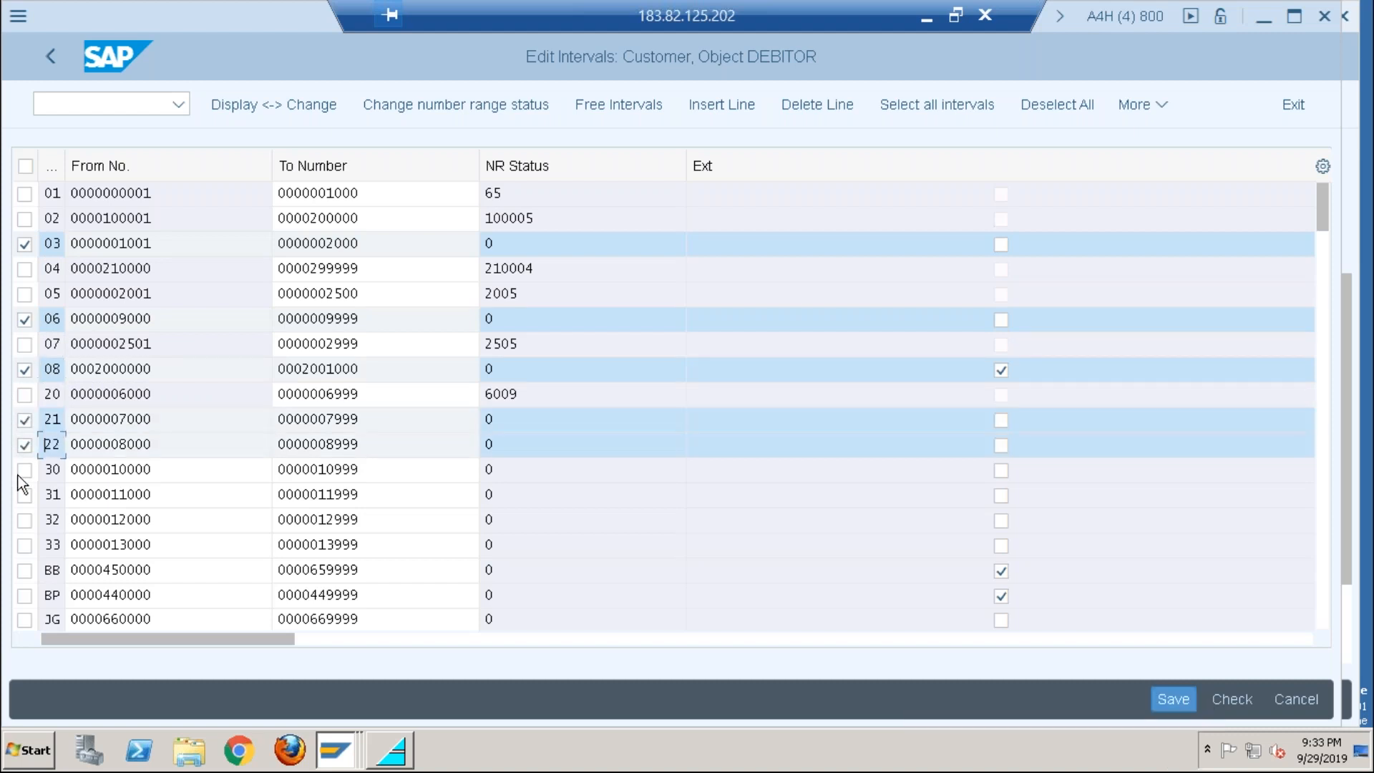
{"action": "left_click", "coordinate": [25, 470]}
{"action": "left_click", "coordinate": [27, 497]}
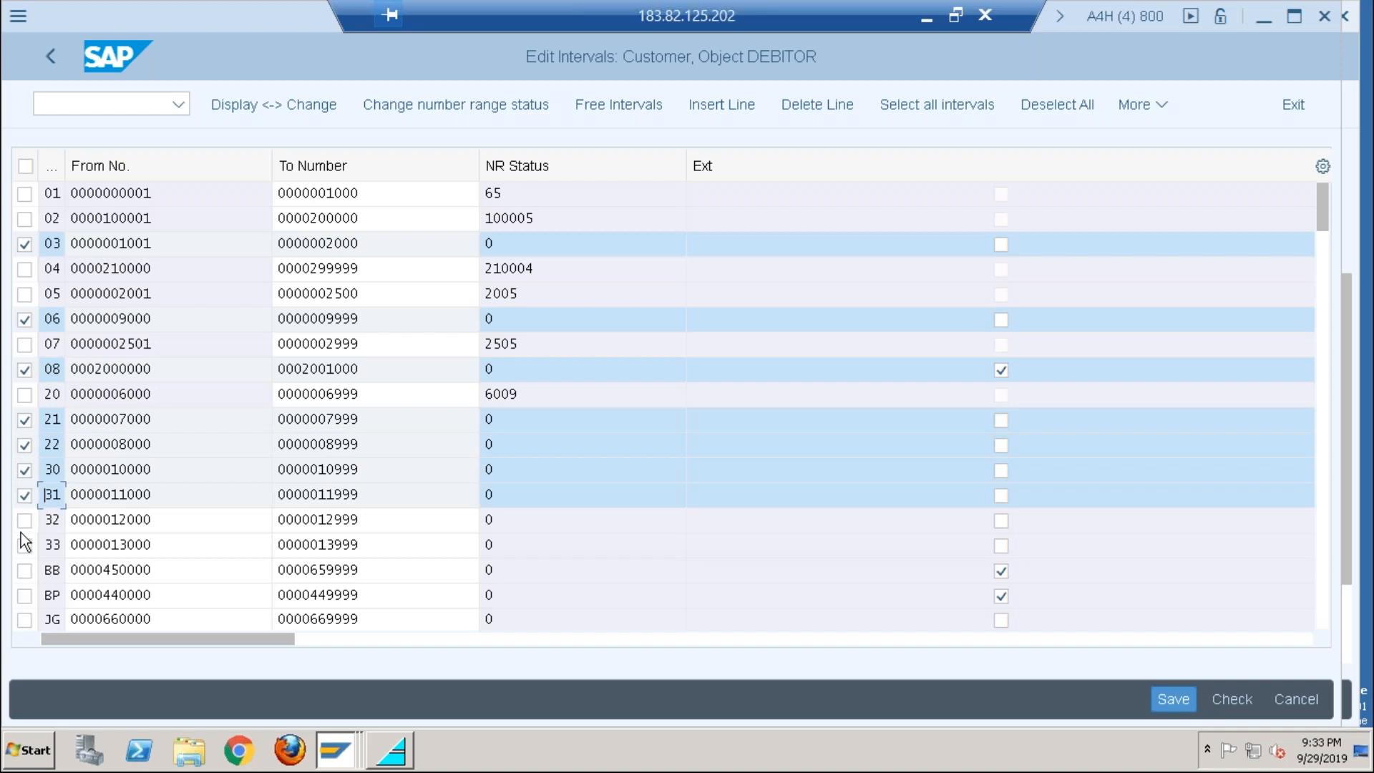
{"action": "left_click", "coordinate": [24, 521]}
{"action": "left_click", "coordinate": [24, 548]}
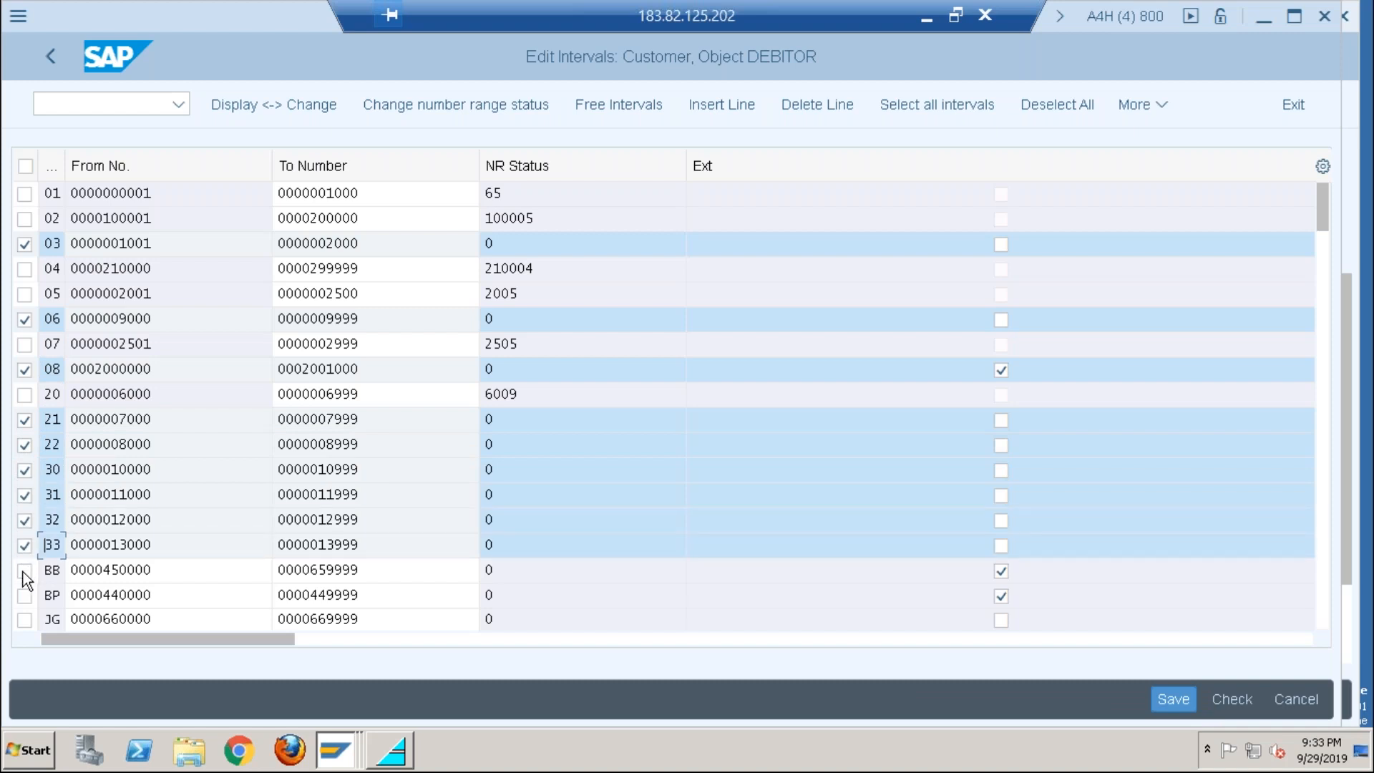
{"action": "left_click", "coordinate": [25, 571]}
{"action": "left_click", "coordinate": [23, 594]}
{"action": "left_click", "coordinate": [24, 618]}
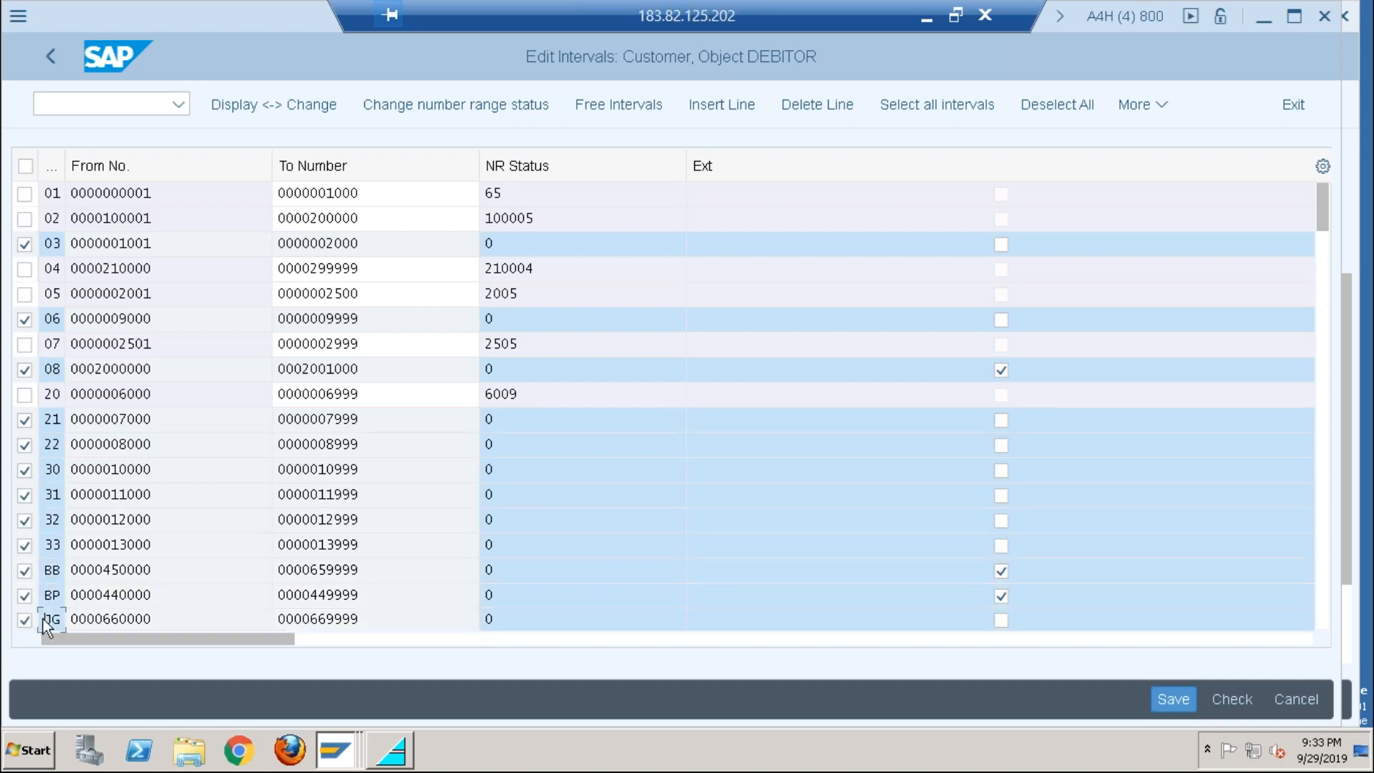
Step: On the next page, mark intervals JI, MM, S1, S4, S5, S6, SP, VD, XX, Z1 and ZA for deletion
{"action": "left_click", "coordinate": [1320, 607]}
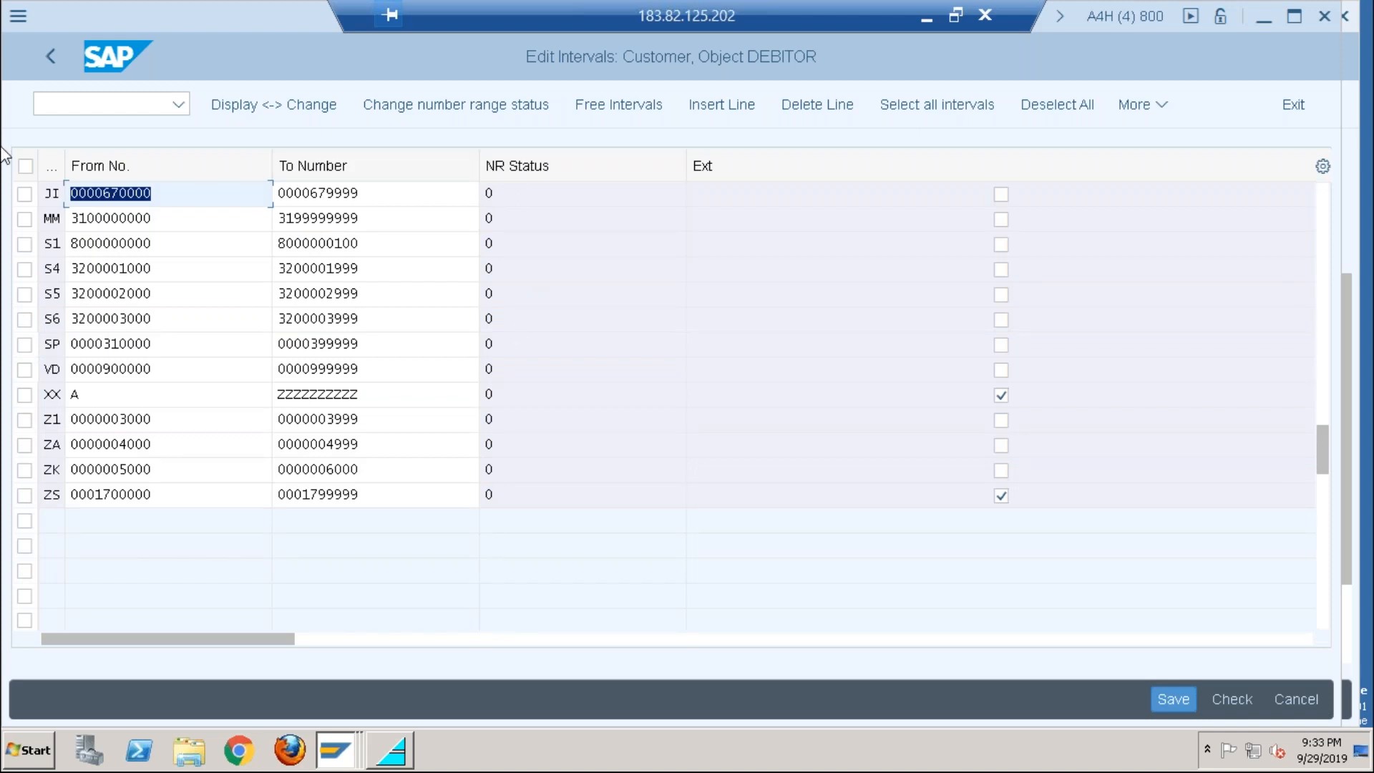
{"action": "left_click", "coordinate": [25, 193]}
{"action": "left_click", "coordinate": [25, 218]}
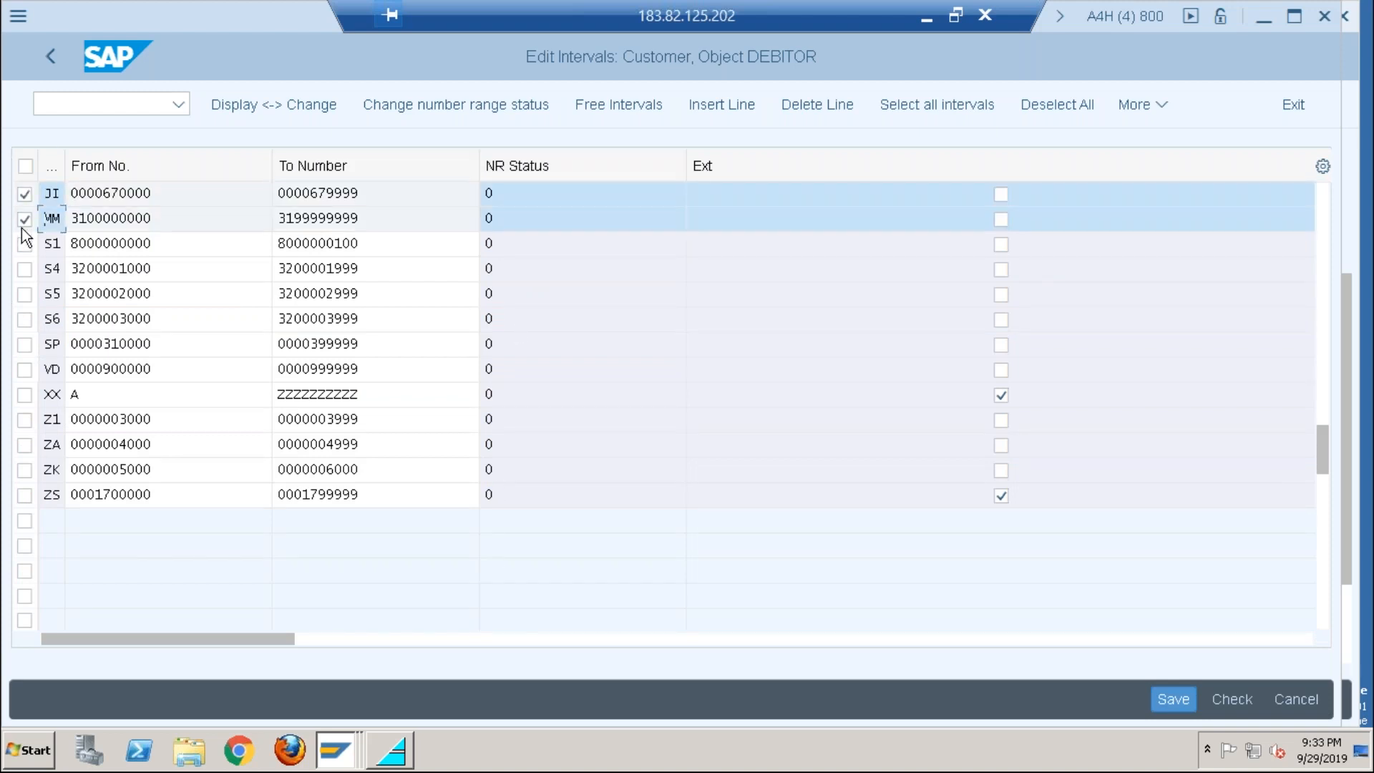
{"action": "left_click", "coordinate": [24, 243]}
{"action": "left_click", "coordinate": [25, 269]}
{"action": "left_click", "coordinate": [24, 294]}
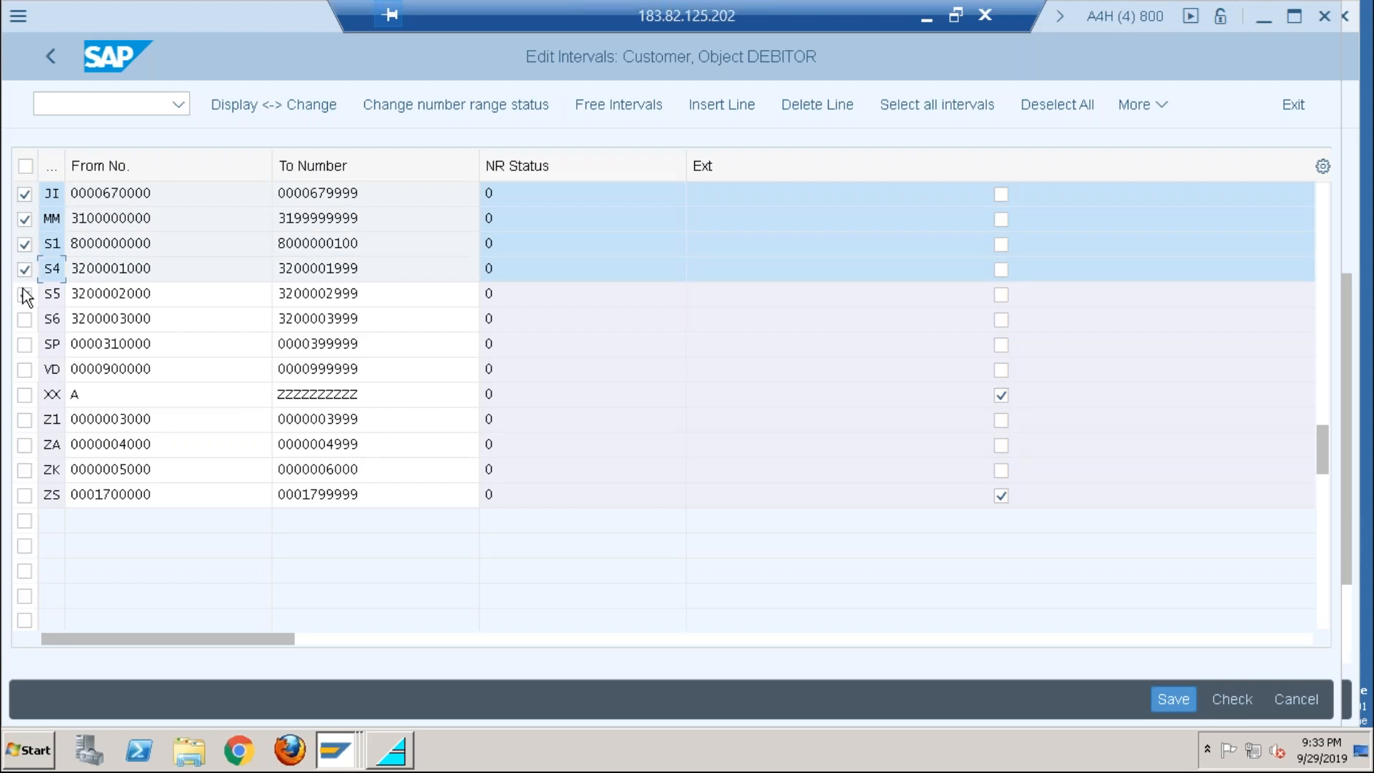
{"action": "left_click", "coordinate": [24, 319]}
{"action": "left_click", "coordinate": [24, 345]}
{"action": "left_click", "coordinate": [24, 370]}
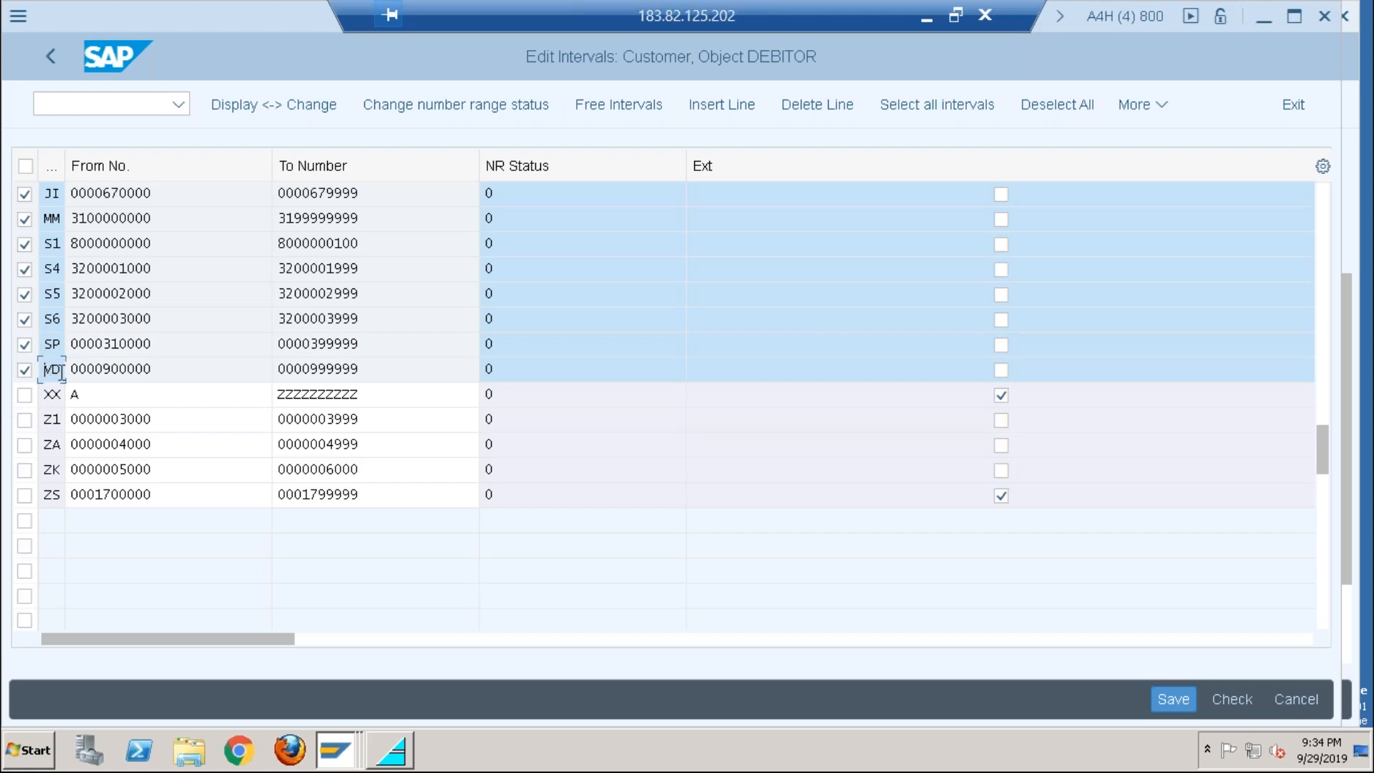
{"action": "left_click", "coordinate": [27, 395]}
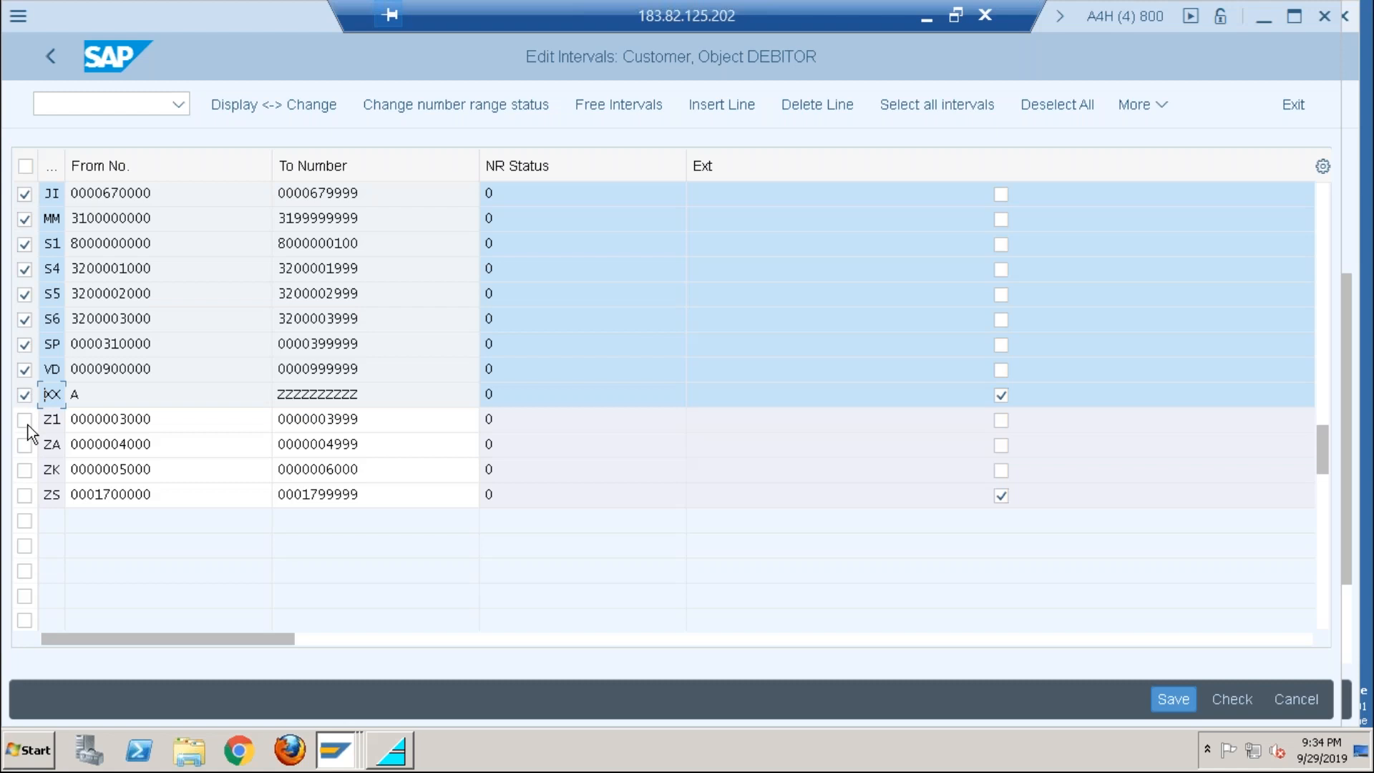
{"action": "left_click", "coordinate": [26, 421]}
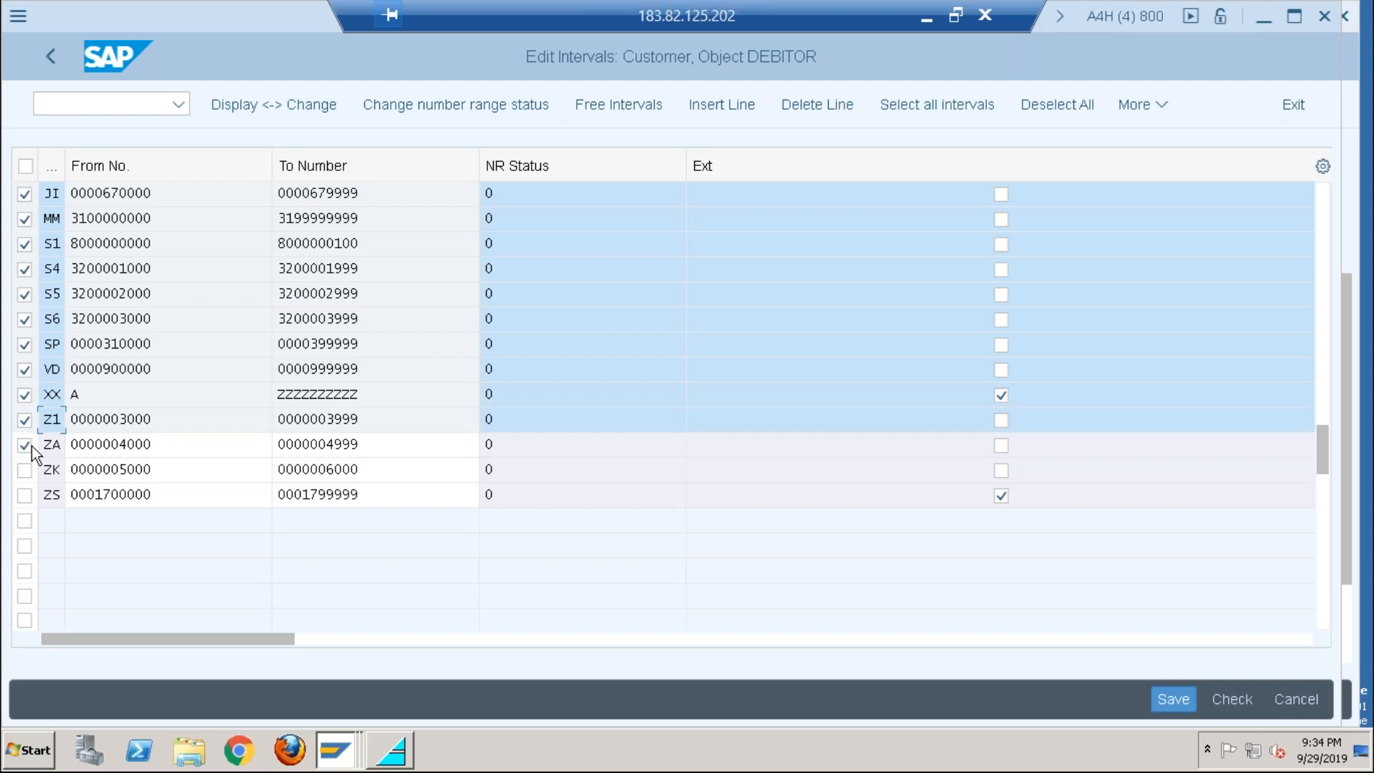
{"action": "left_click", "coordinate": [32, 445]}
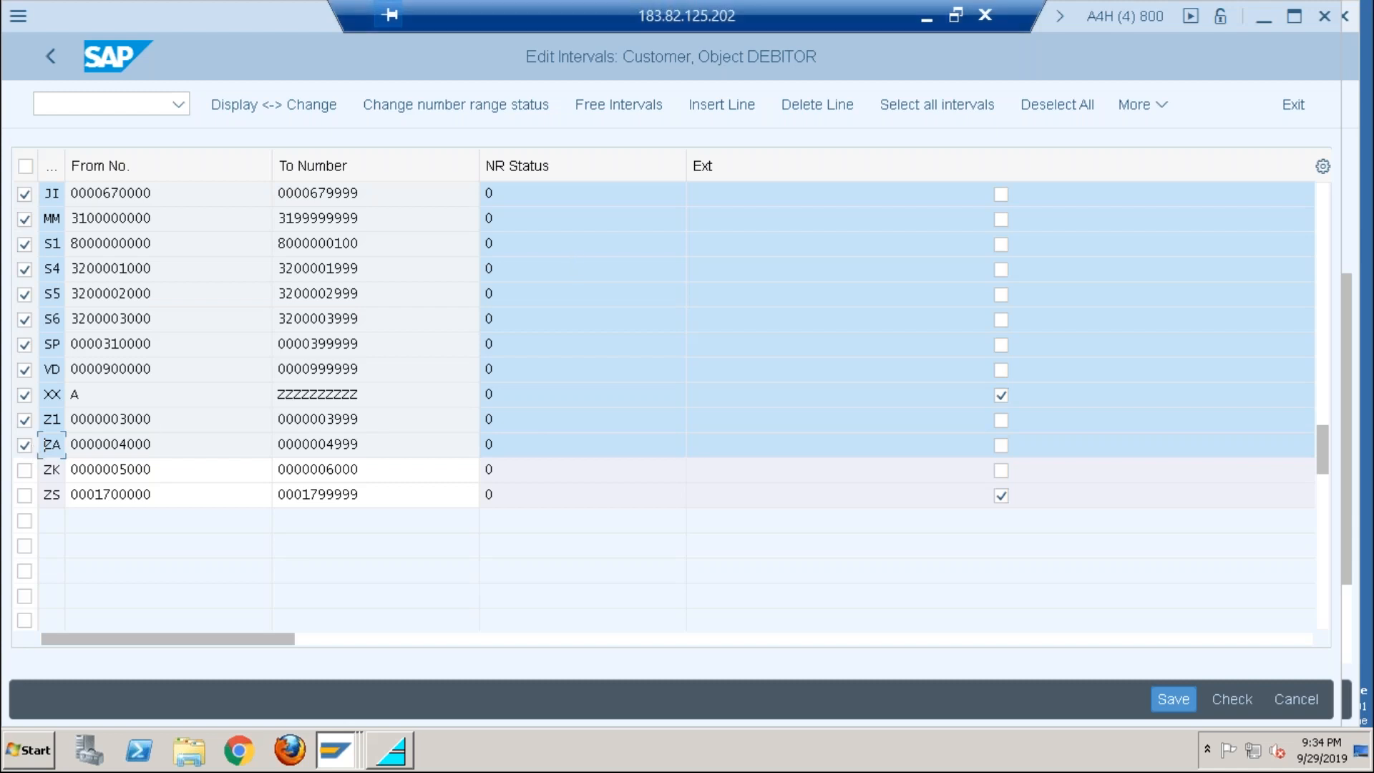
Step: Delete the marked intervals, then mark and delete intervals ZK and ZS as well
{"action": "left_click", "coordinate": [846, 111]}
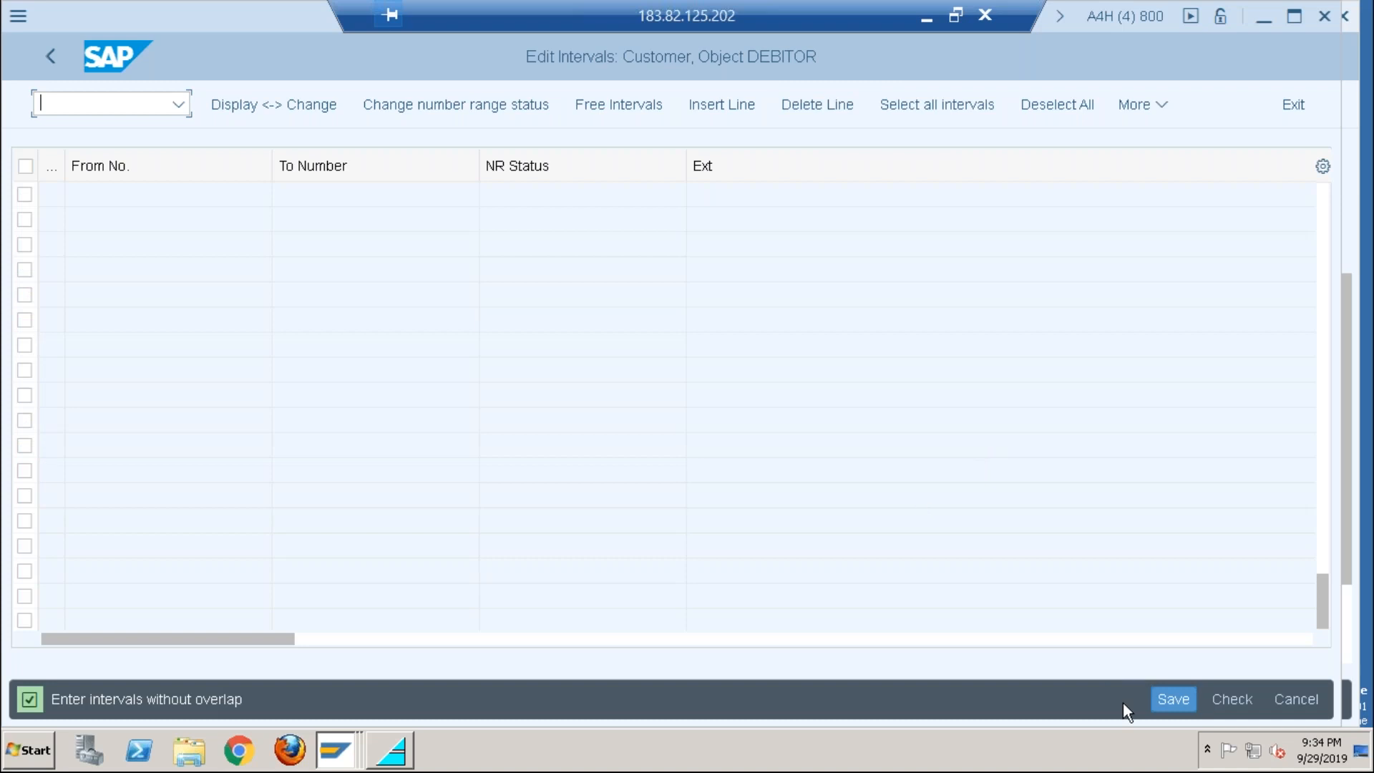
{"action": "scroll", "coordinate": [1325, 255], "scroll_direction": "up", "scroll_amount": 10}
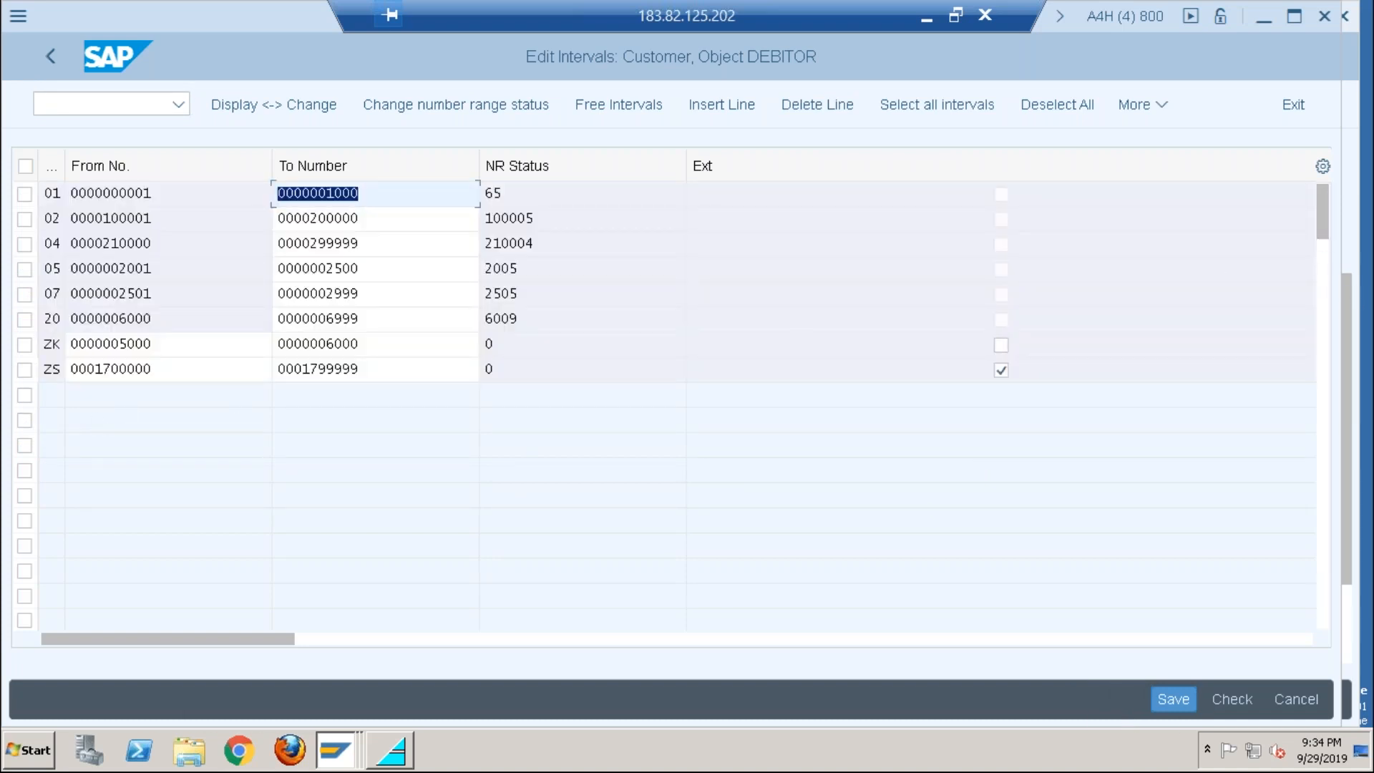
{"action": "left_click", "coordinate": [27, 348]}
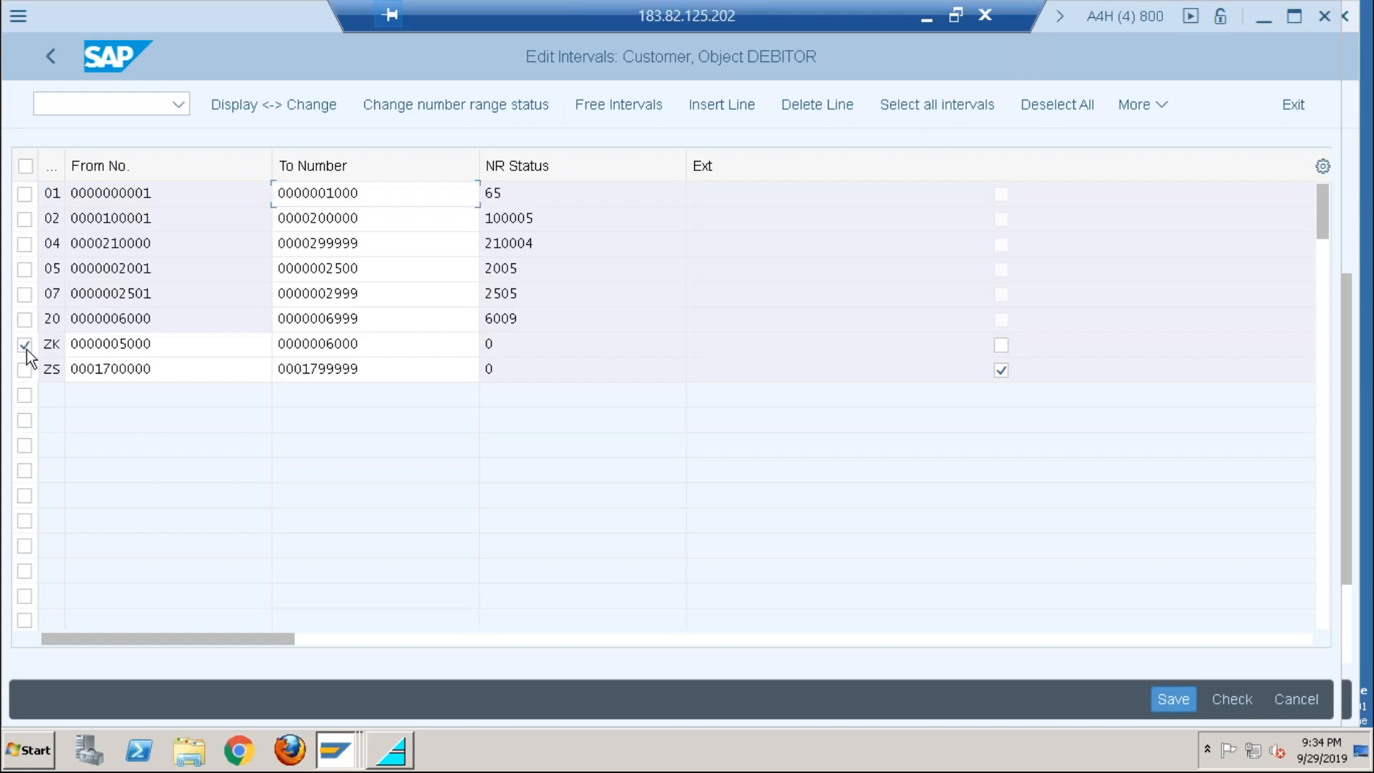
{"action": "left_click", "coordinate": [24, 370]}
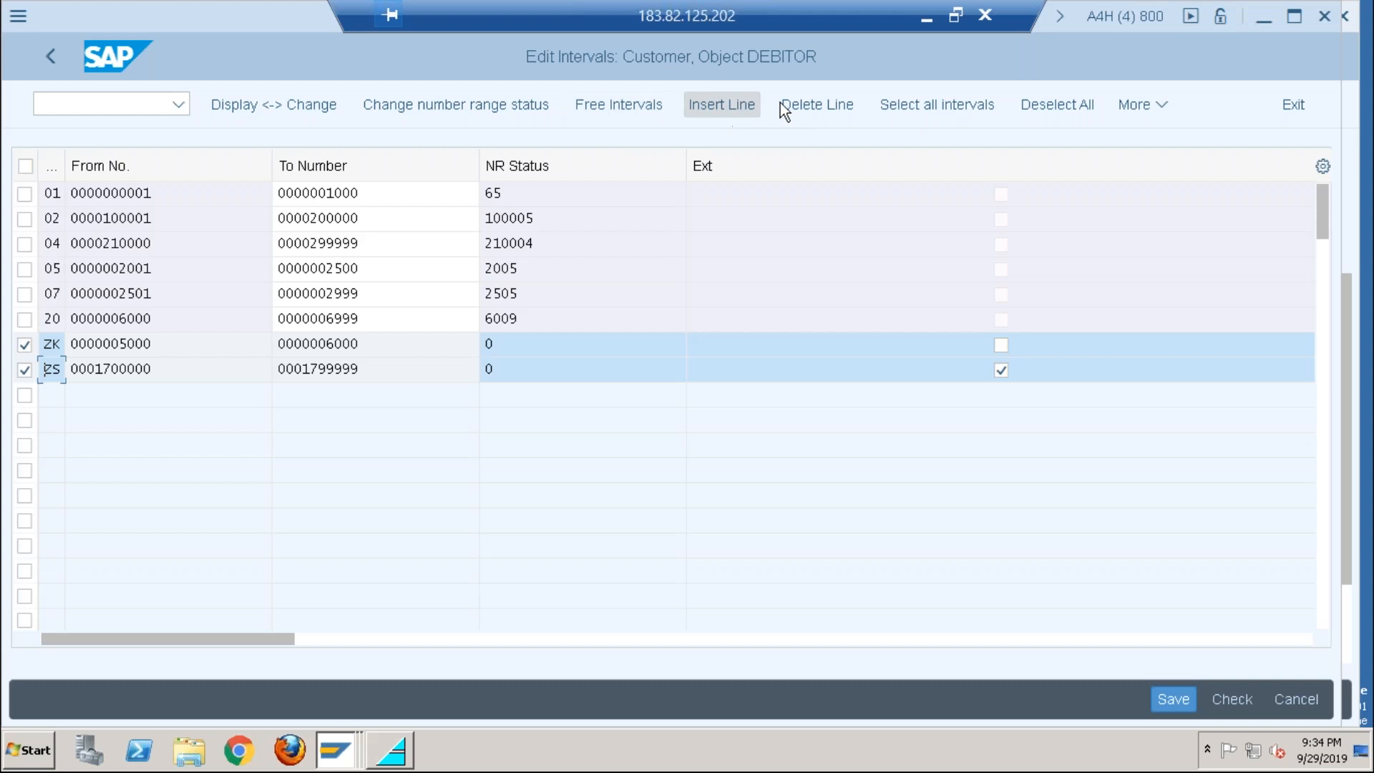
{"action": "left_click", "coordinate": [830, 108]}
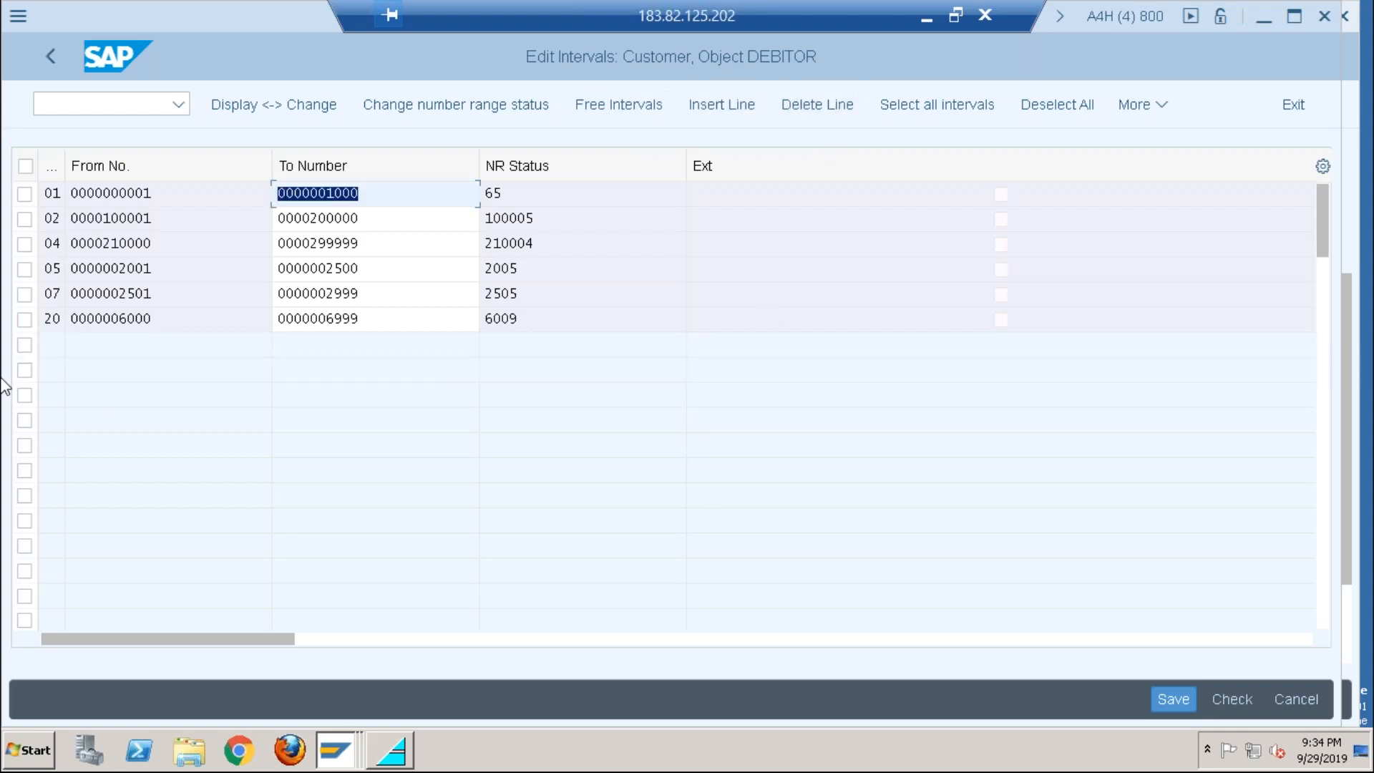
Step: Insert a new interval row and give it the number ZK
{"action": "left_click", "coordinate": [736, 106]}
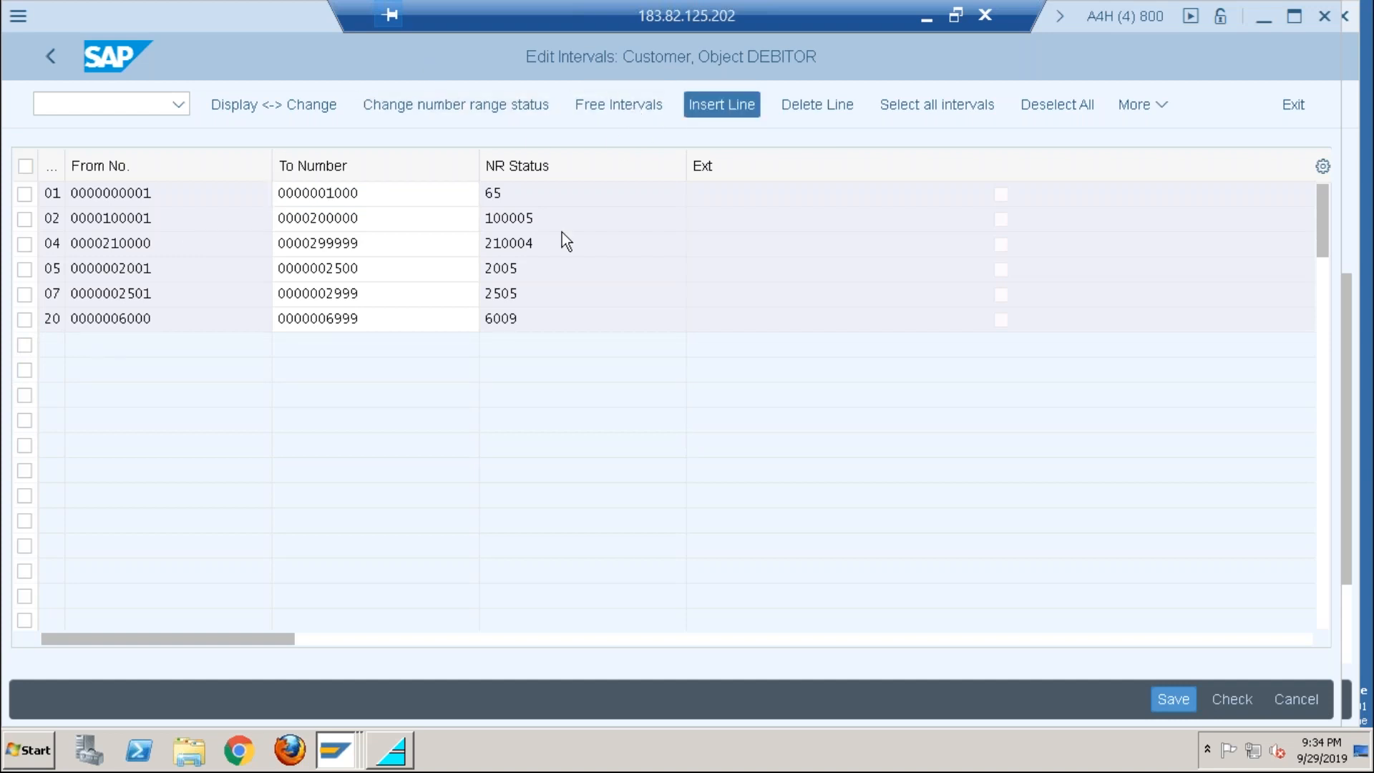
{"action": "left_click", "coordinate": [54, 188]}
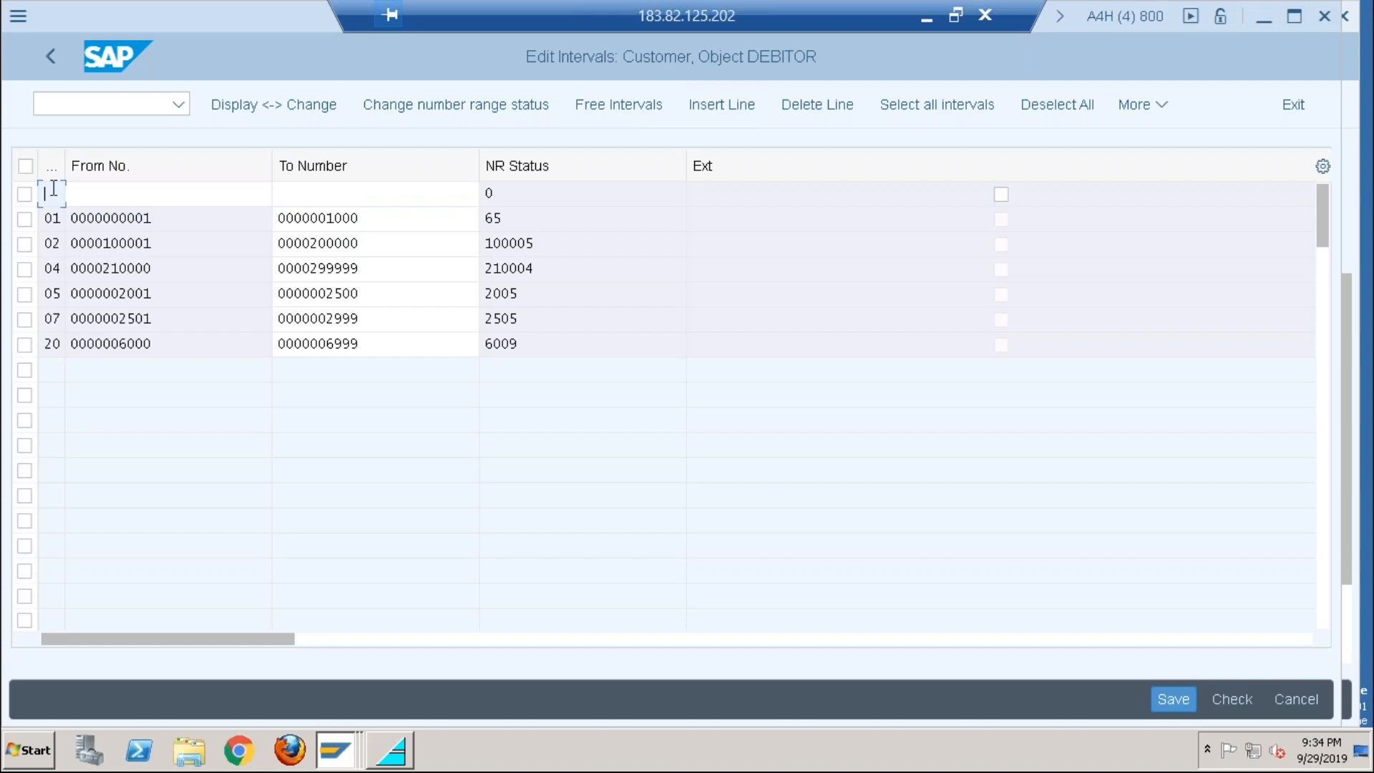
{"action": "type", "text": "Z"}
{"action": "key", "text": "BackSpace"}
{"action": "type", "text": "K"}
{"action": "key", "text": "Tab"}
{"action": "key", "text": "Return"}
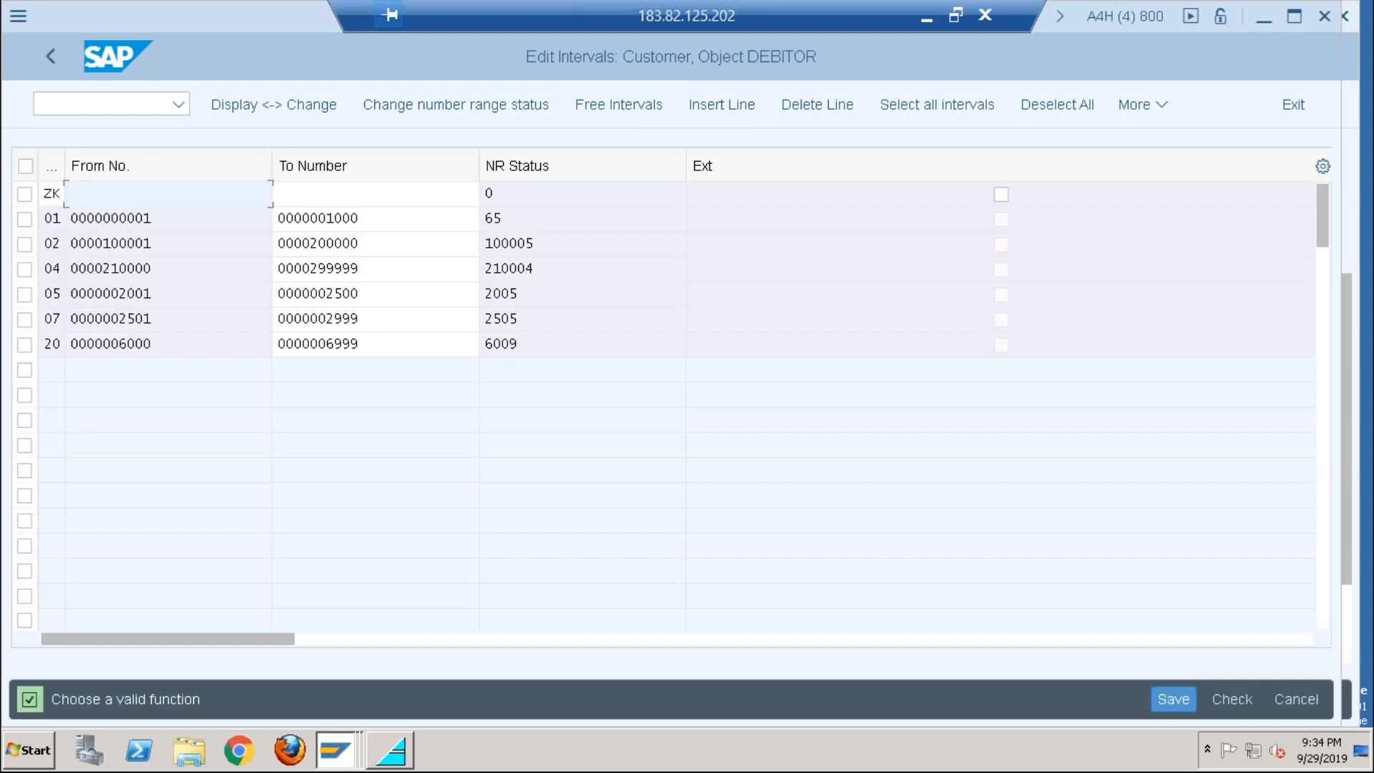
{"action": "left_click", "coordinate": [133, 223]}
{"action": "left_click", "coordinate": [335, 199]}
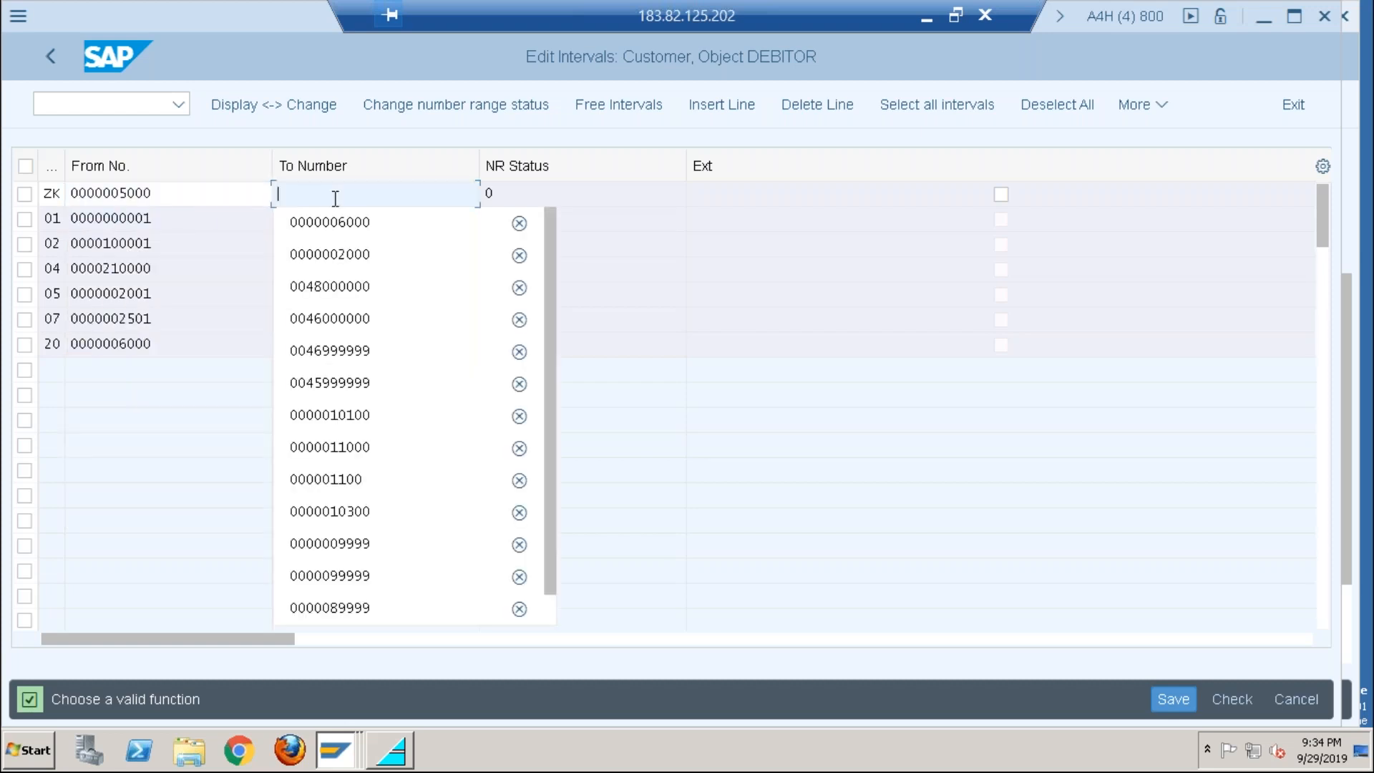
{"action": "left_click", "coordinate": [341, 229]}
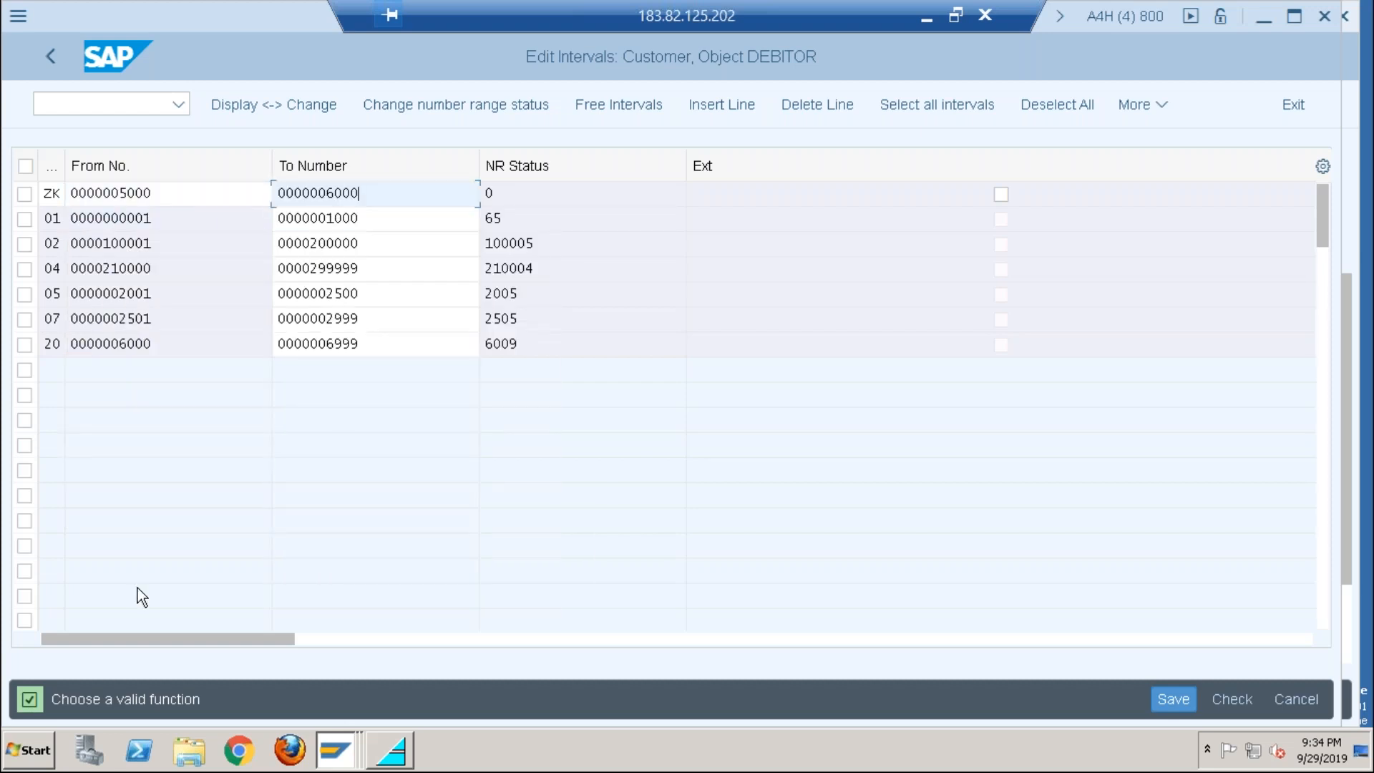
{"action": "key", "text": "Return"}
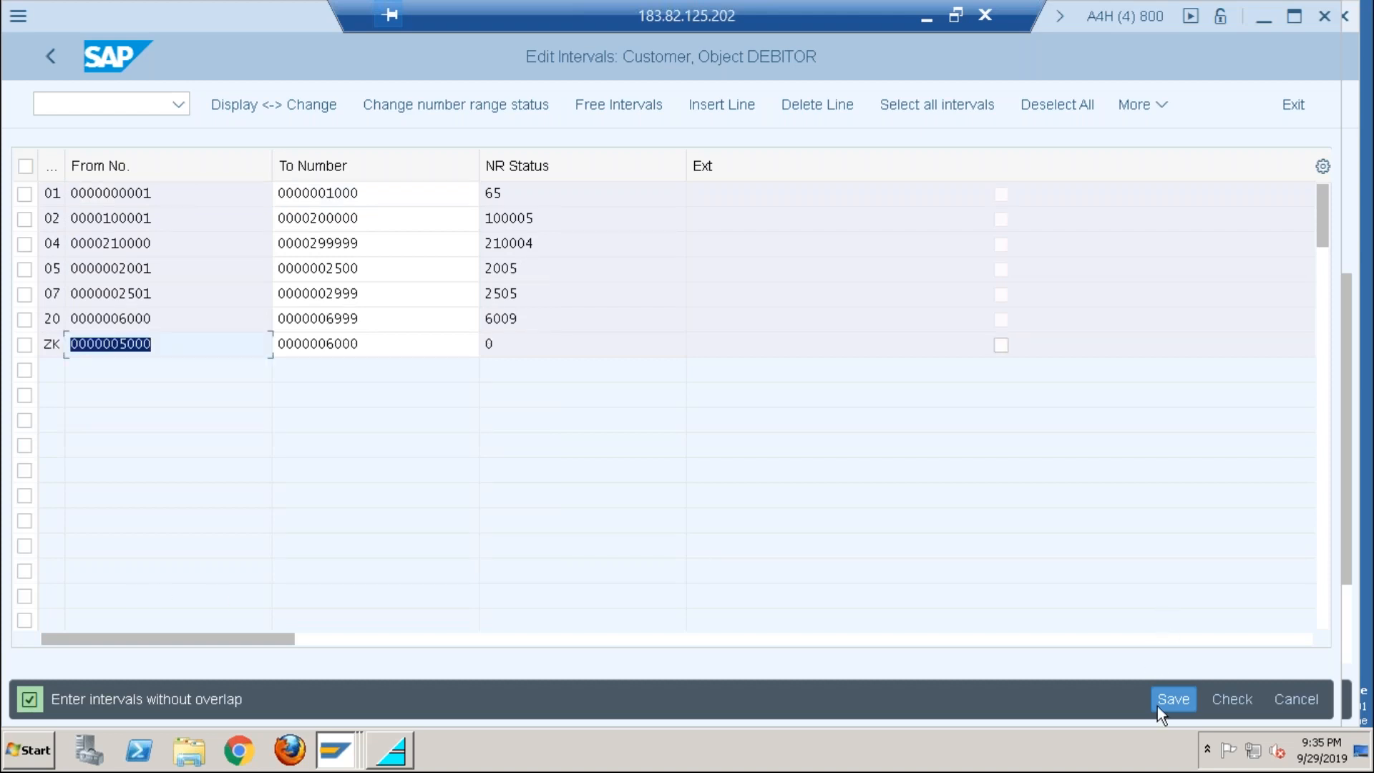
{"action": "left_click", "coordinate": [1166, 698]}
{"action": "left_click", "coordinate": [362, 344]}
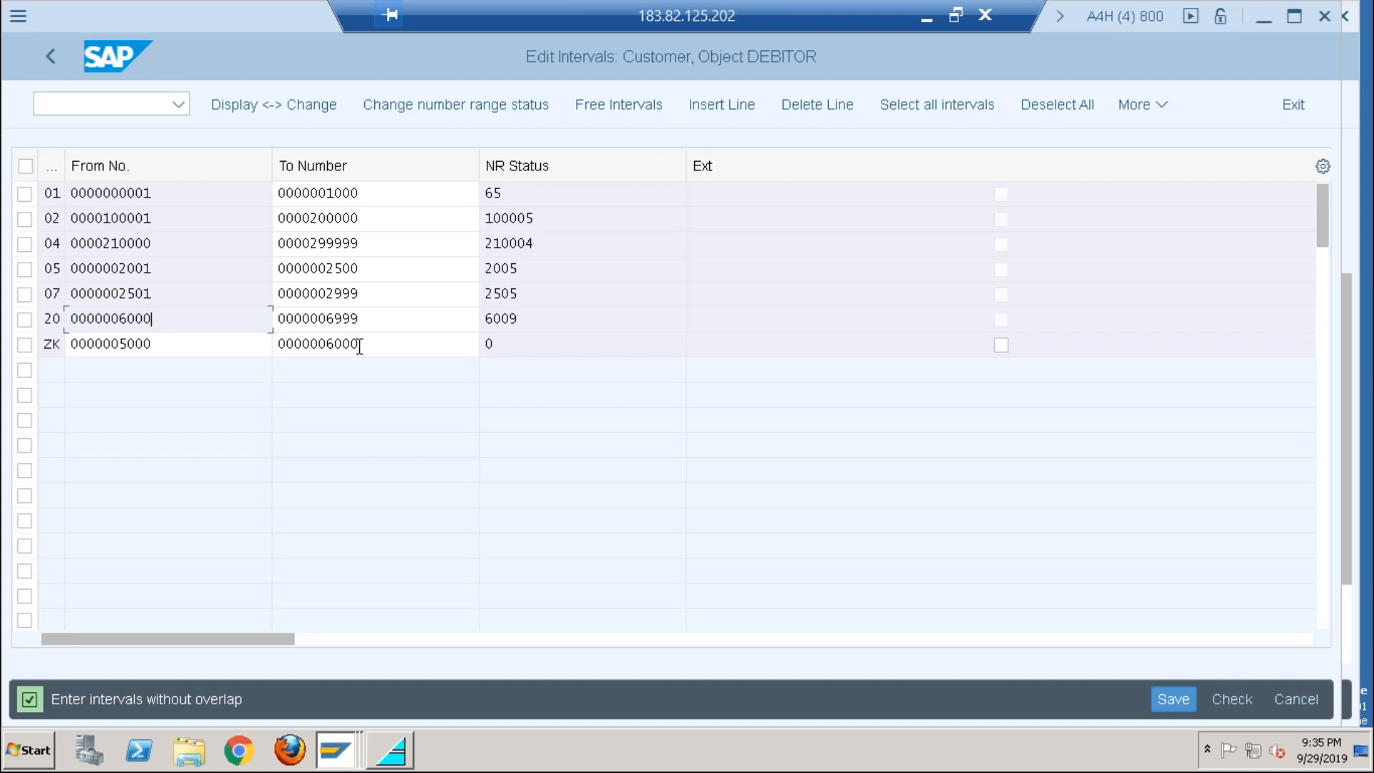
{"action": "left_click", "coordinate": [357, 344]}
{"action": "left_click", "coordinate": [377, 346]}
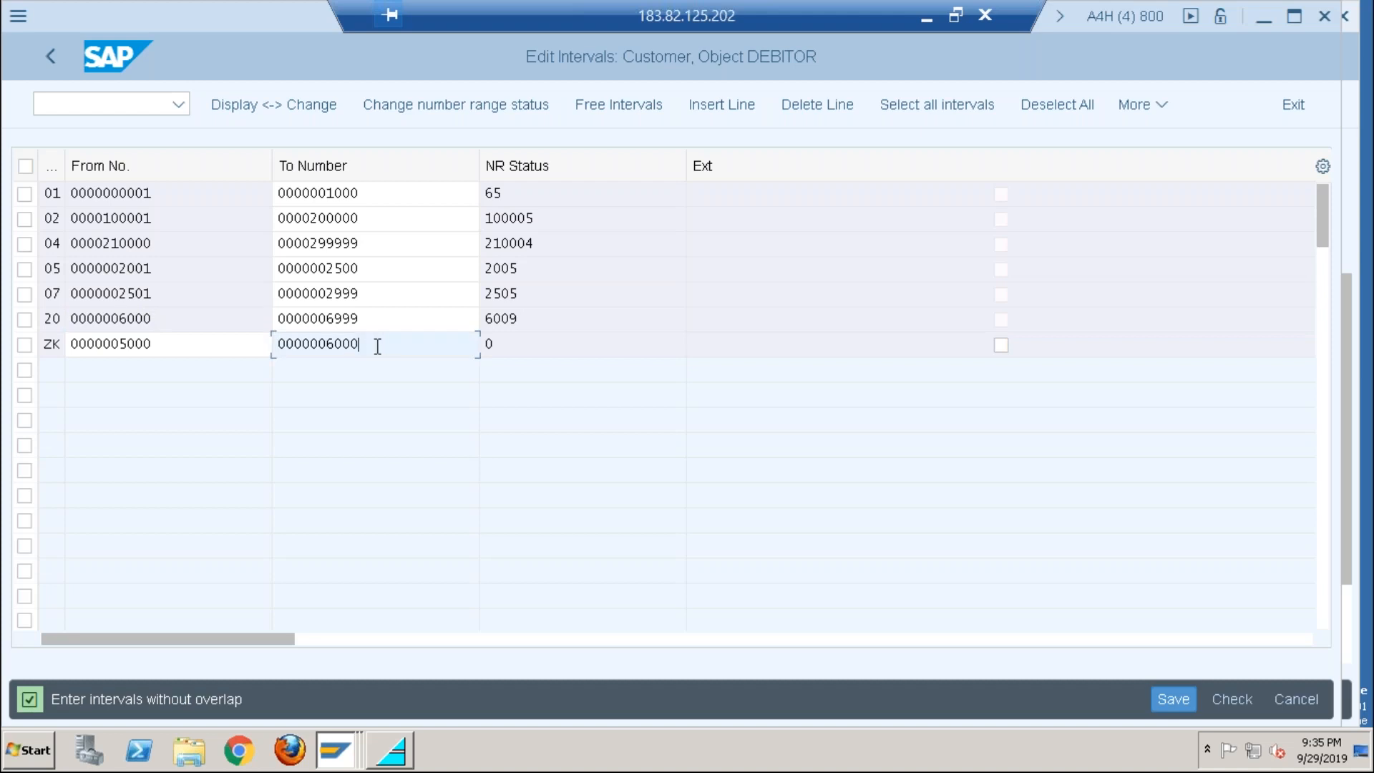
{"action": "key", "text": "BackSpace"}
{"action": "key", "text": "BackSpace"}
{"action": "key", "text": "BackSpace"}
{"action": "key", "text": "BackSpace"}
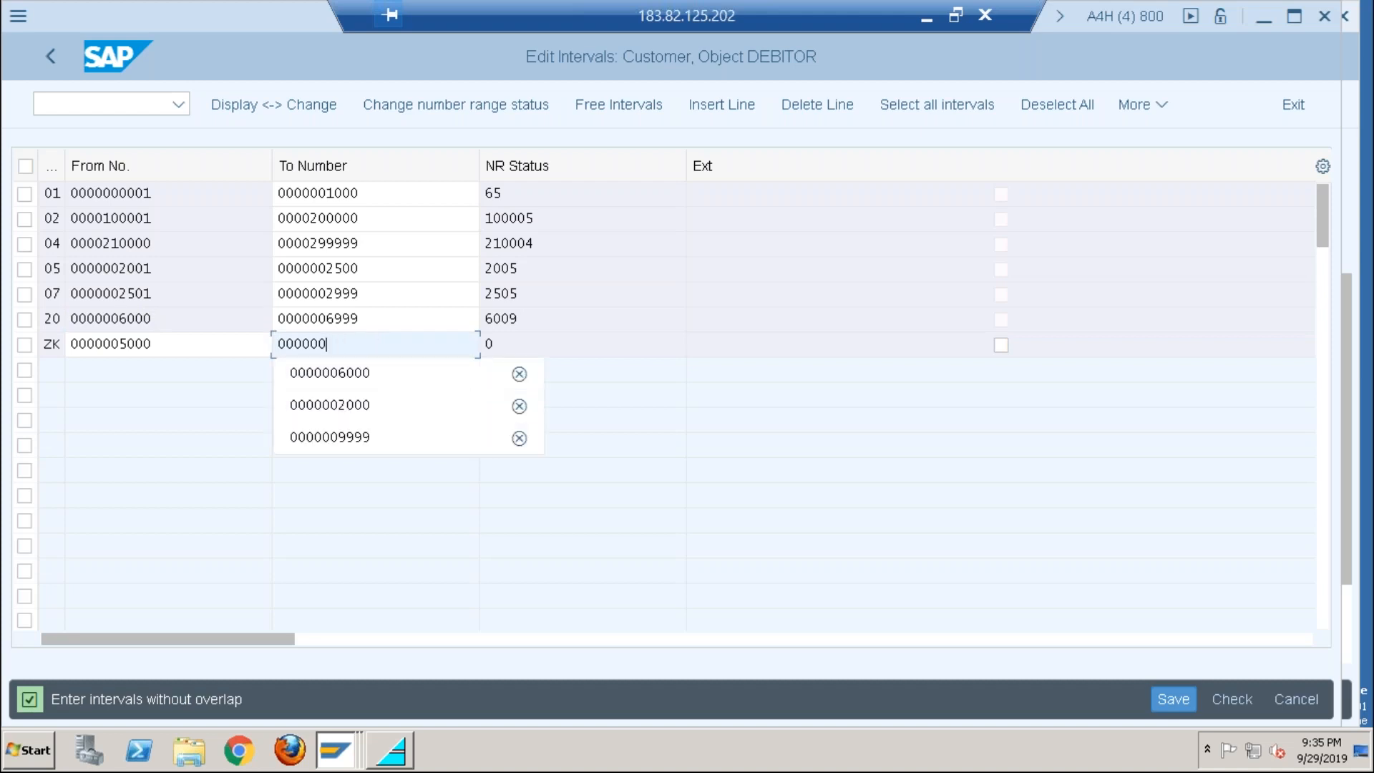
{"action": "type", "text": "5999"}
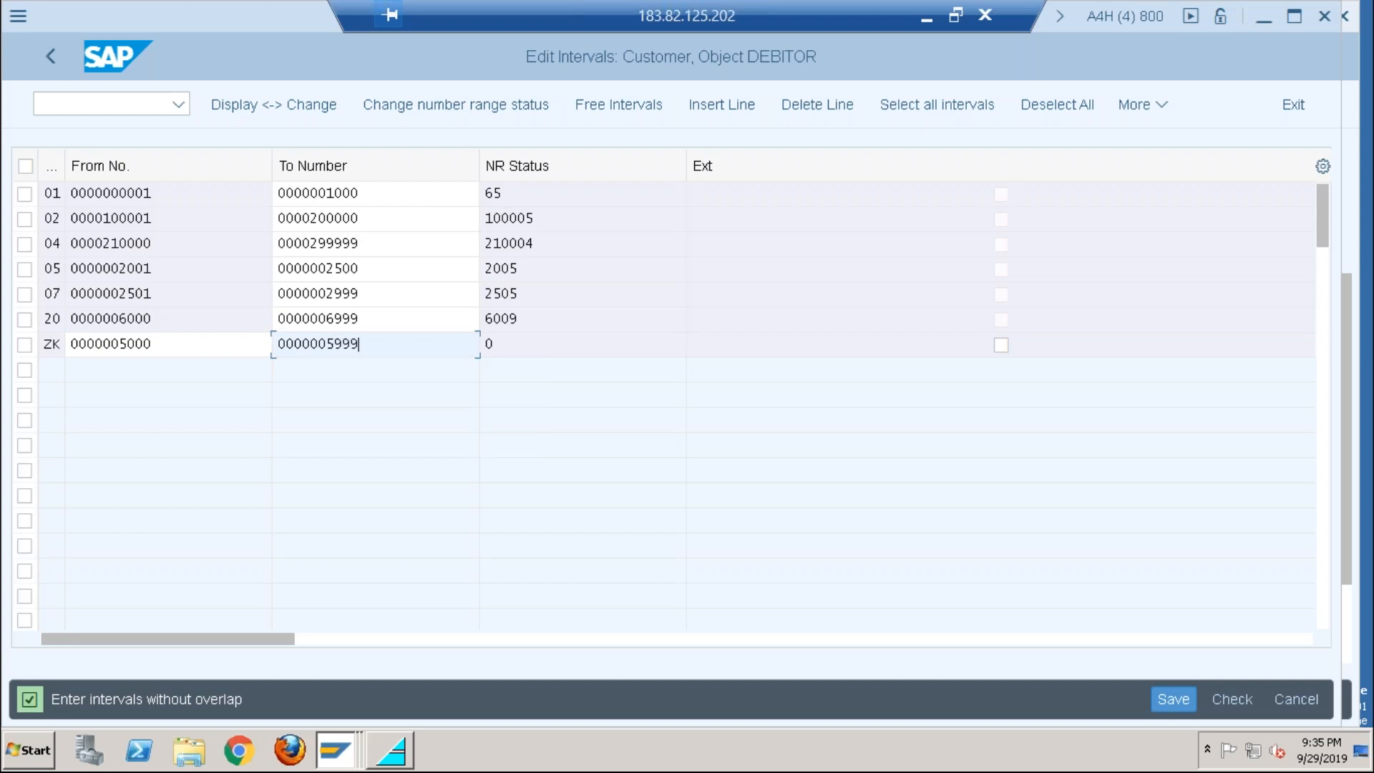
{"action": "key", "text": "Return"}
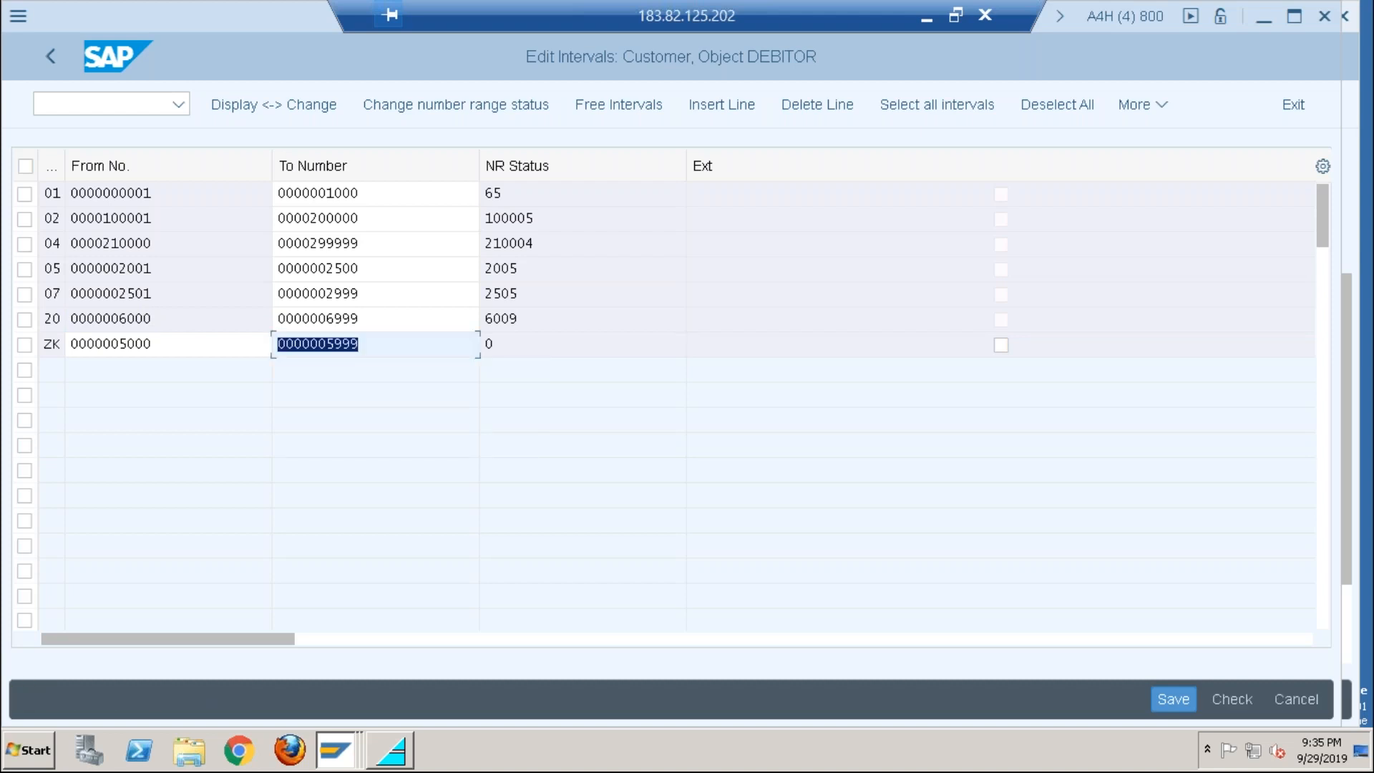
Step: Save the intervals, dismiss the transport notice, and return to the DEBITOR overview
{"action": "left_click", "coordinate": [1174, 697]}
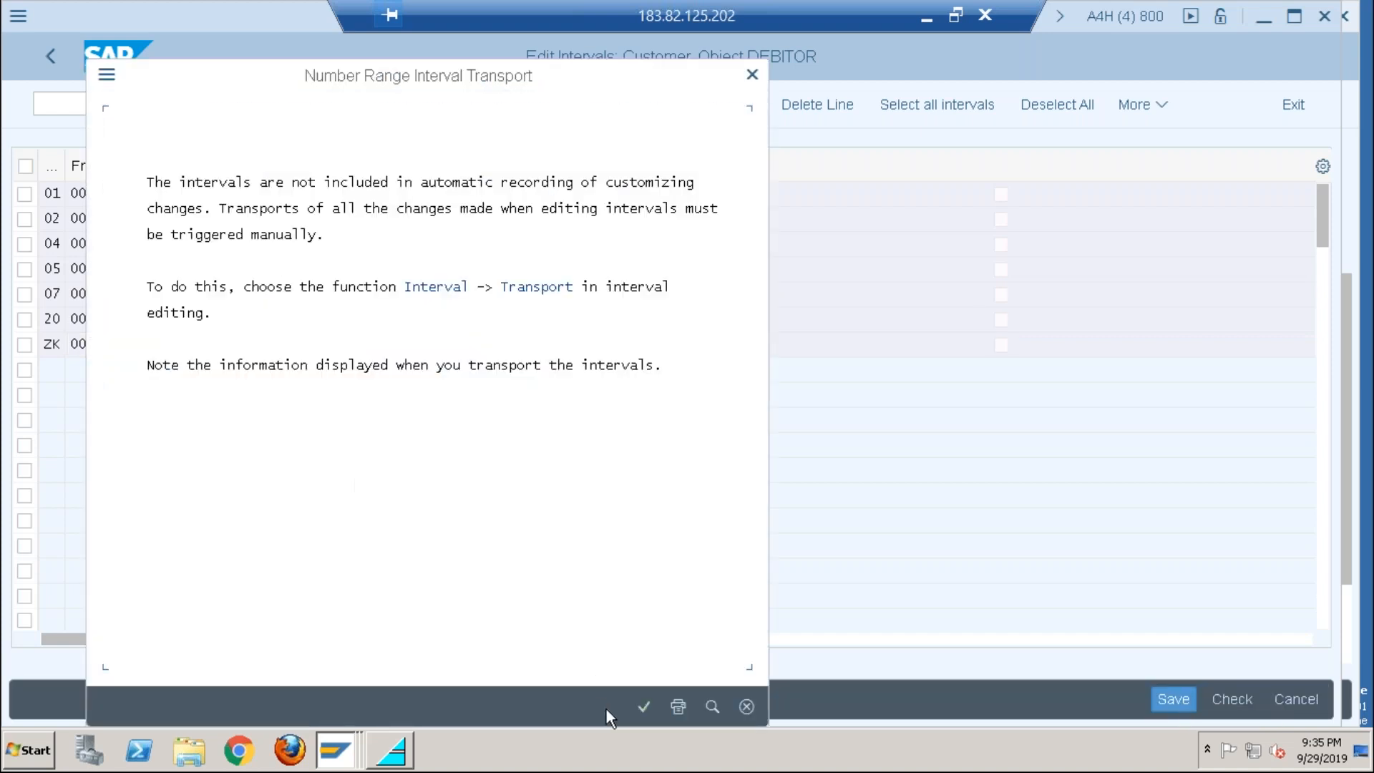
{"action": "left_click", "coordinate": [641, 710]}
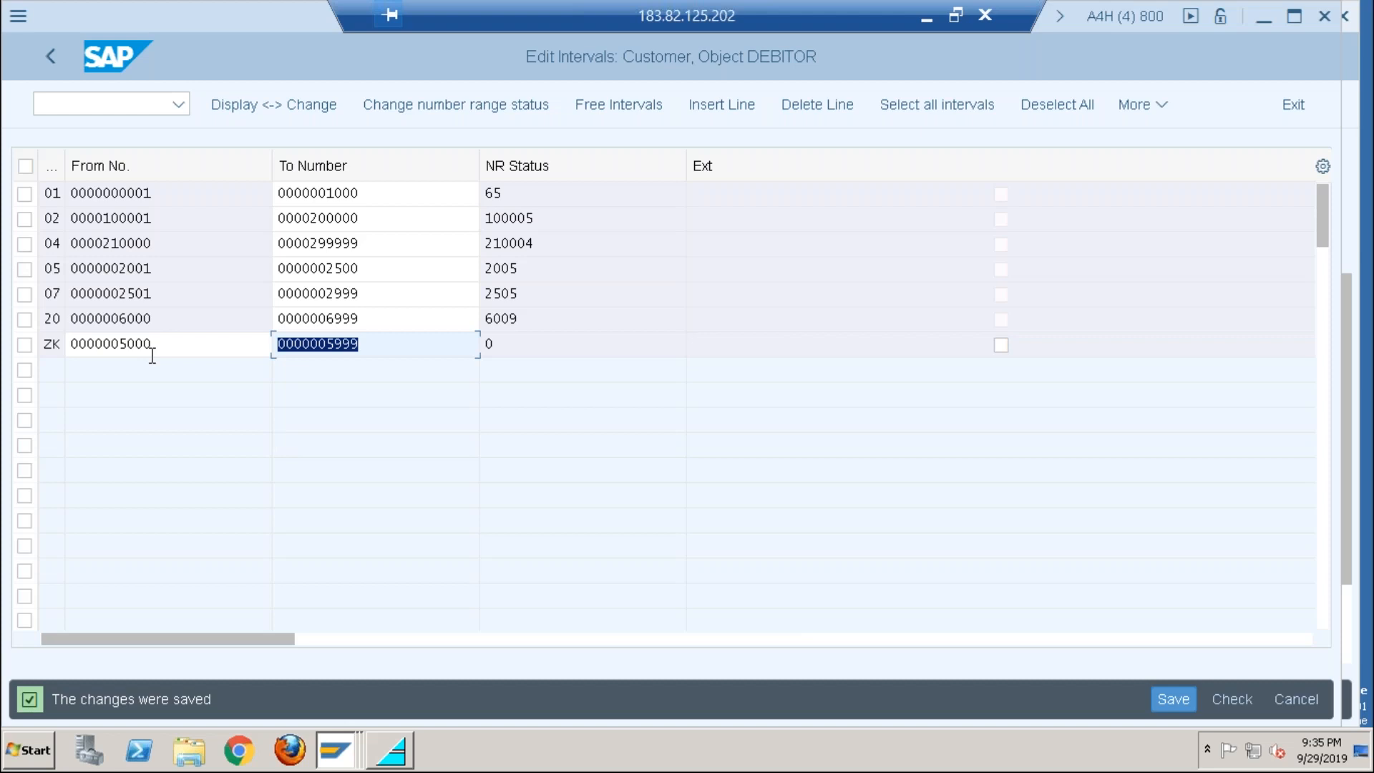
{"action": "left_click", "coordinate": [50, 57]}
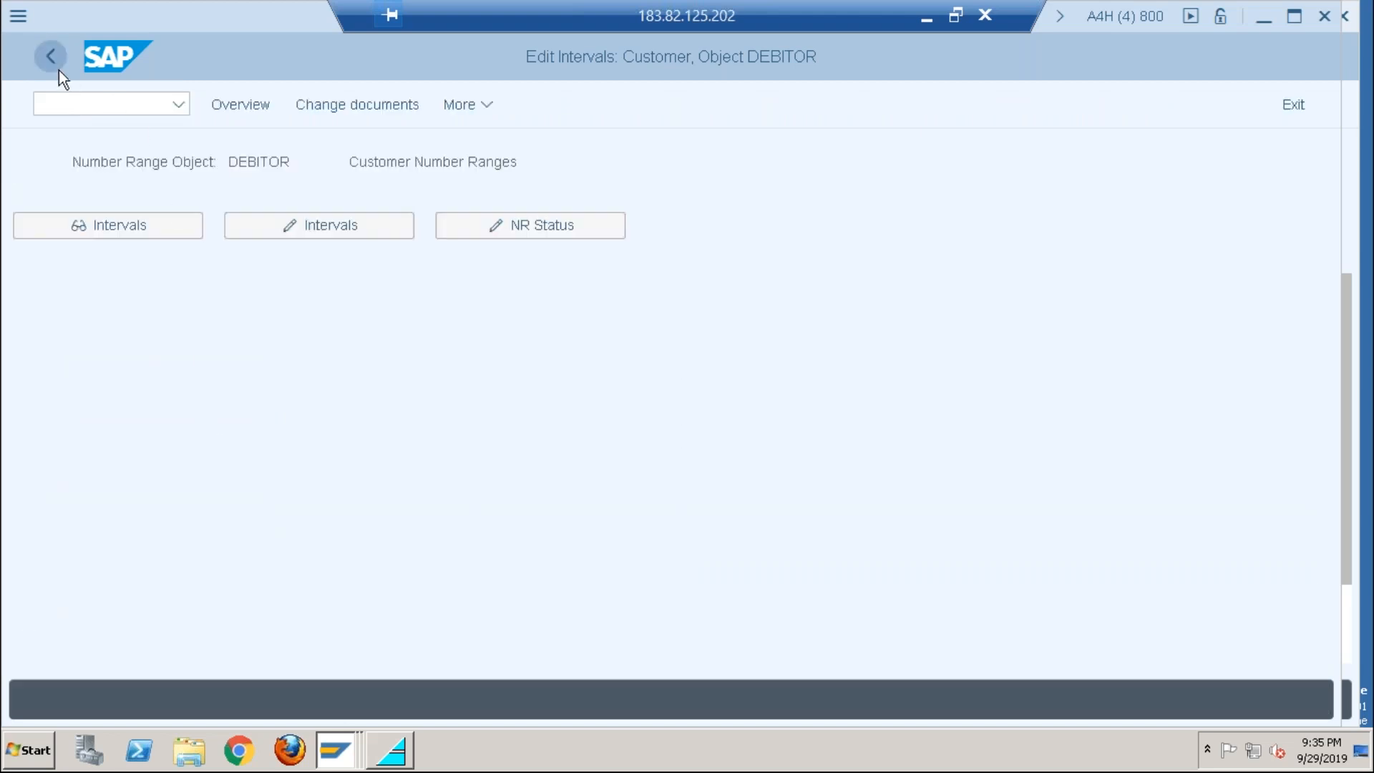
Step: Open 'Assign Number Ranges to Customer Account Groups' and scroll the table to the DEBI entry
{"action": "left_click", "coordinate": [57, 68]}
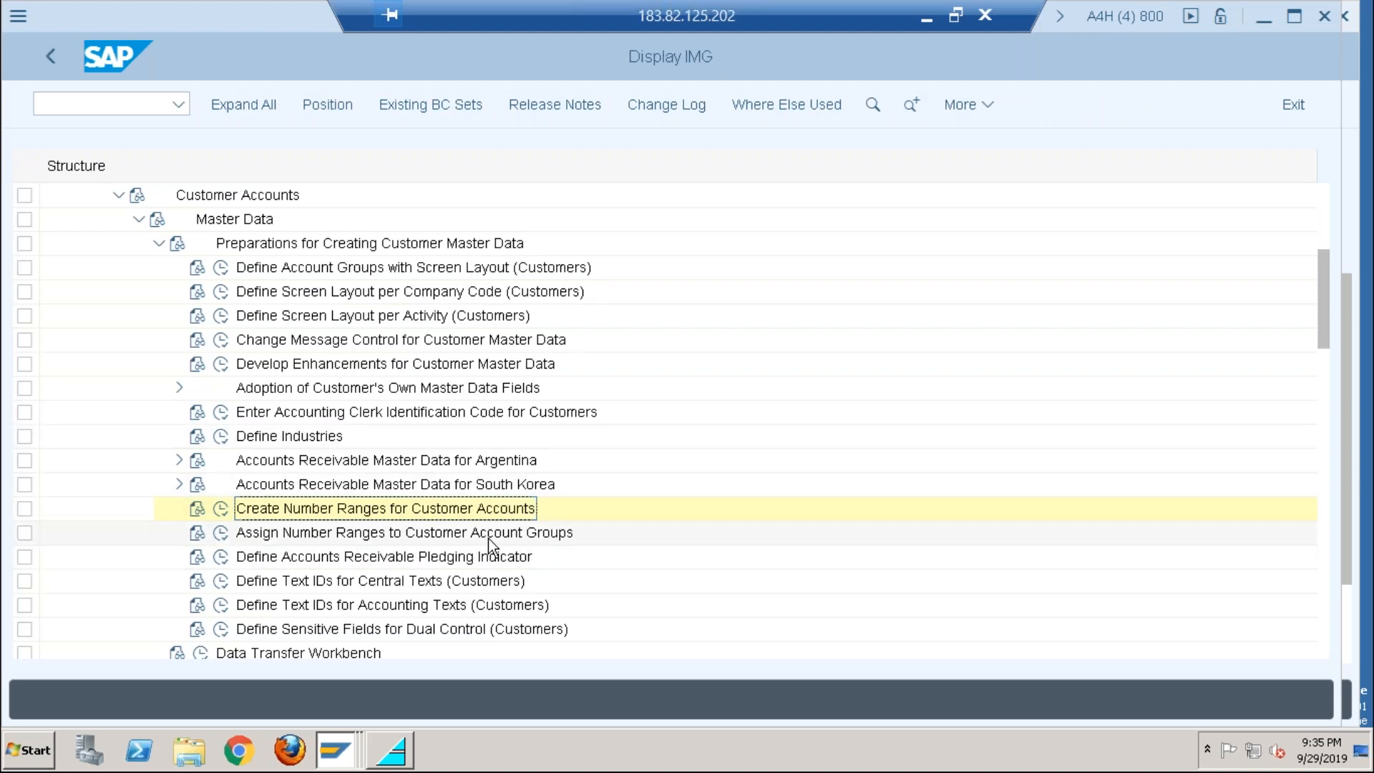
{"action": "left_click", "coordinate": [220, 534]}
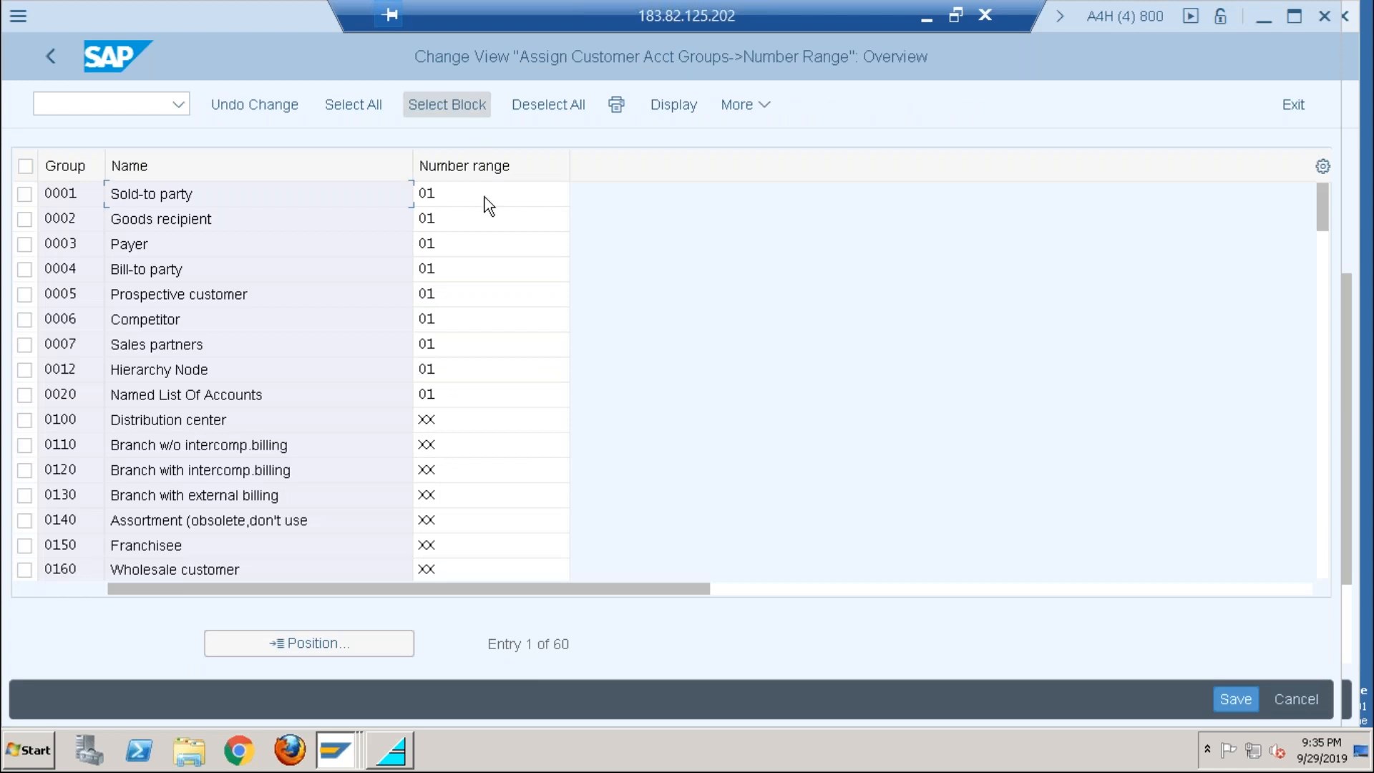
{"action": "left_click", "coordinate": [1325, 482]}
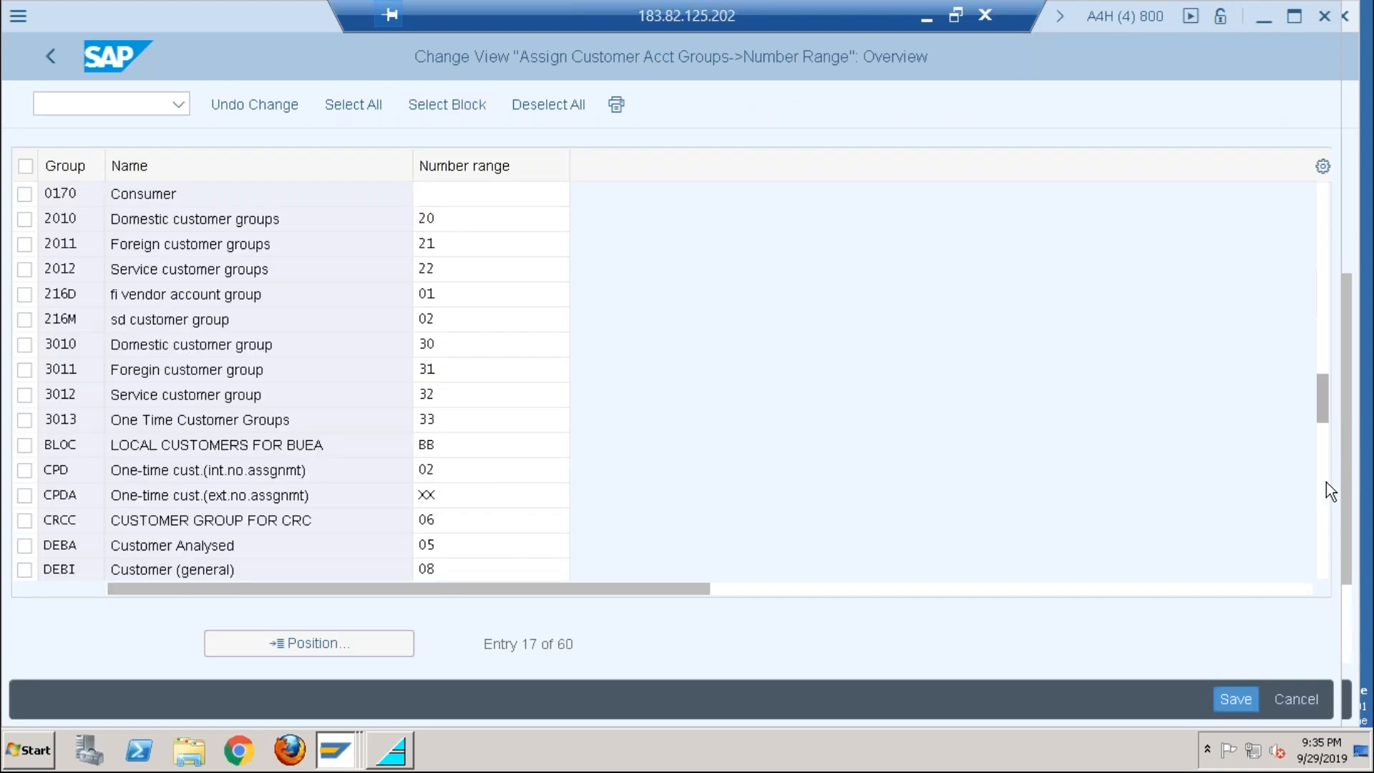
{"action": "left_click", "coordinate": [1325, 482]}
{"action": "left_click", "coordinate": [1325, 482]}
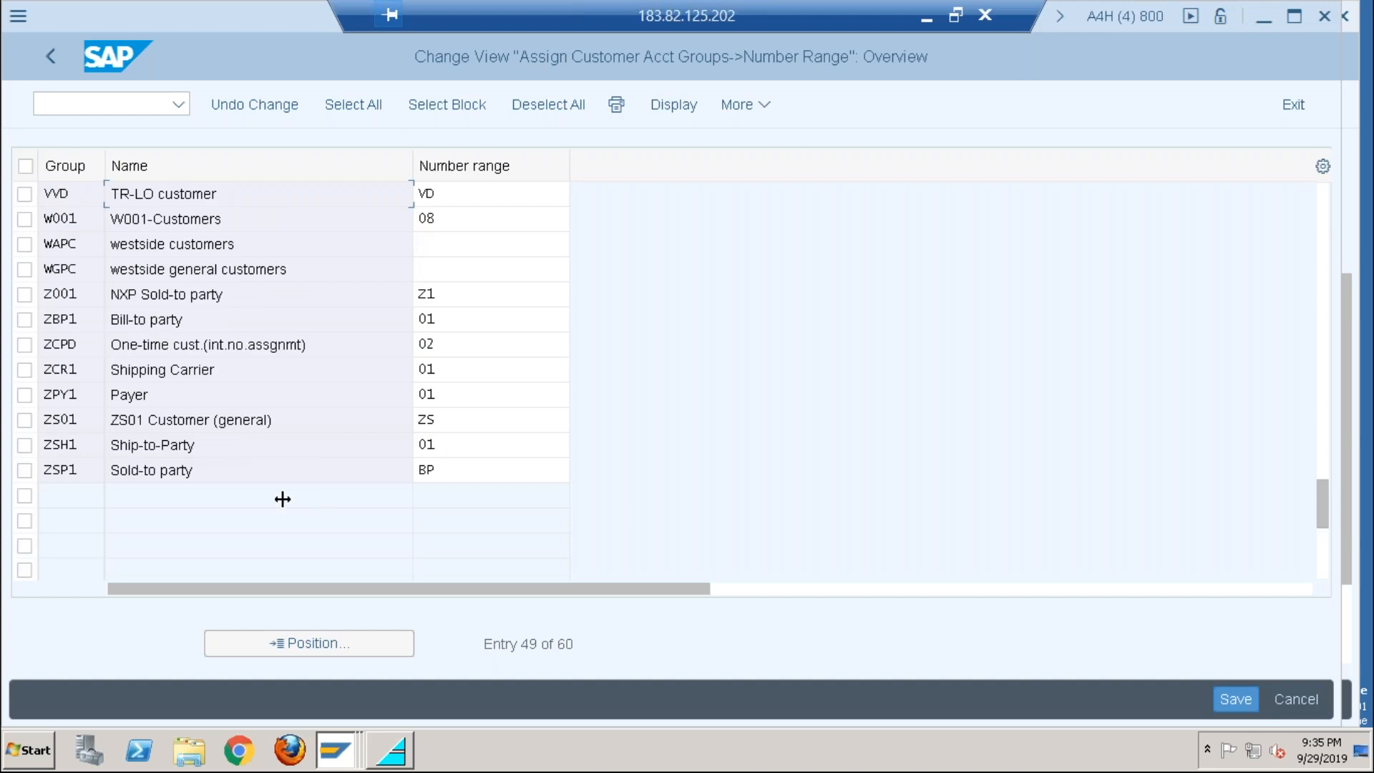
{"action": "left_click", "coordinate": [1322, 214]}
{"action": "left_click", "coordinate": [1322, 214]}
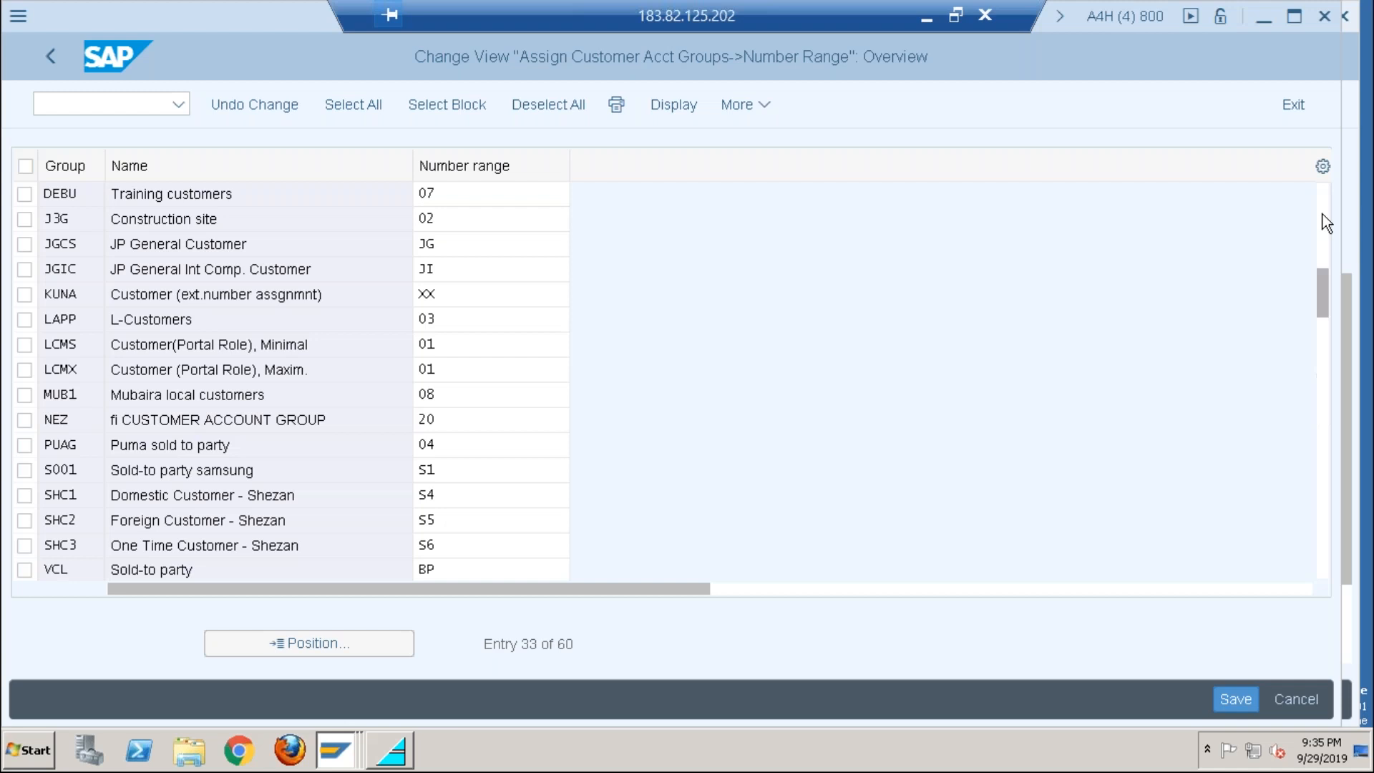
{"action": "left_click", "coordinate": [1323, 213]}
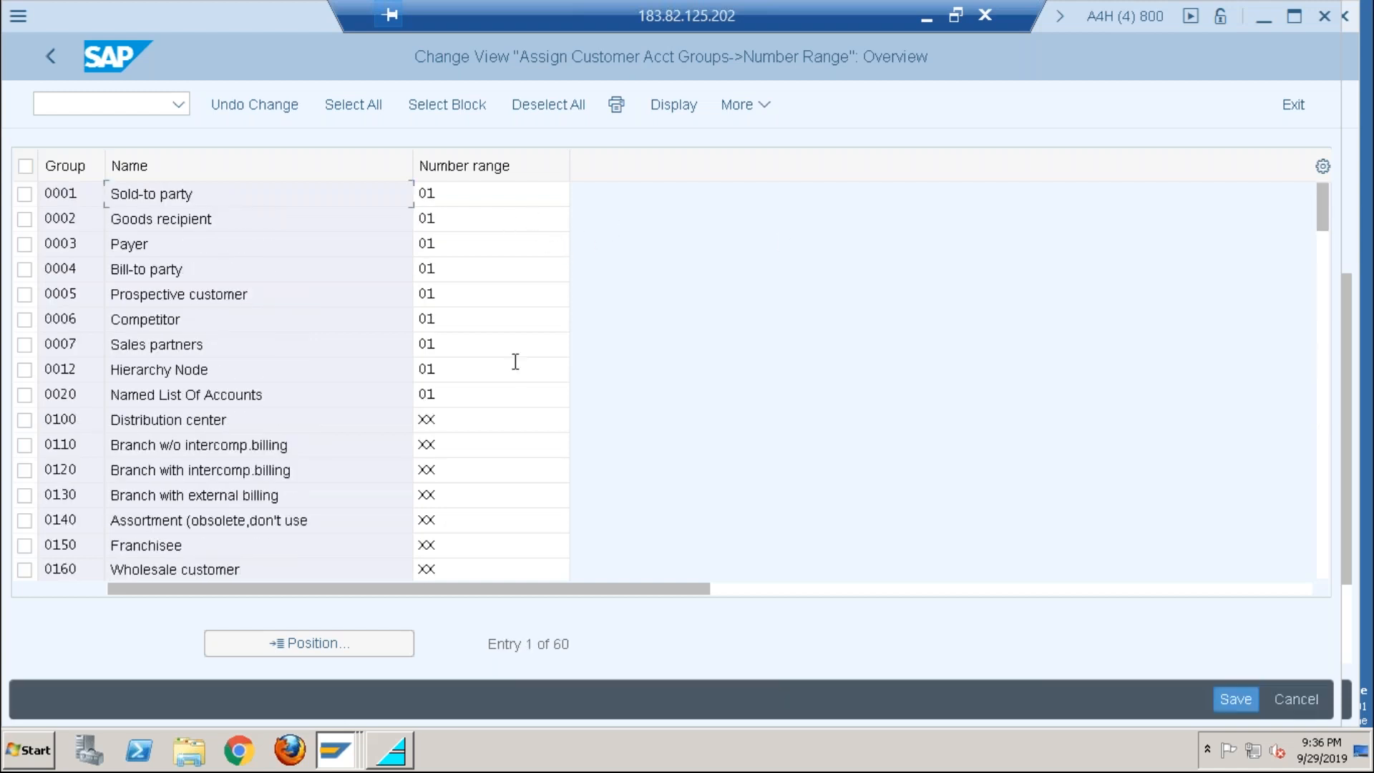
{"action": "left_click", "coordinate": [1323, 528]}
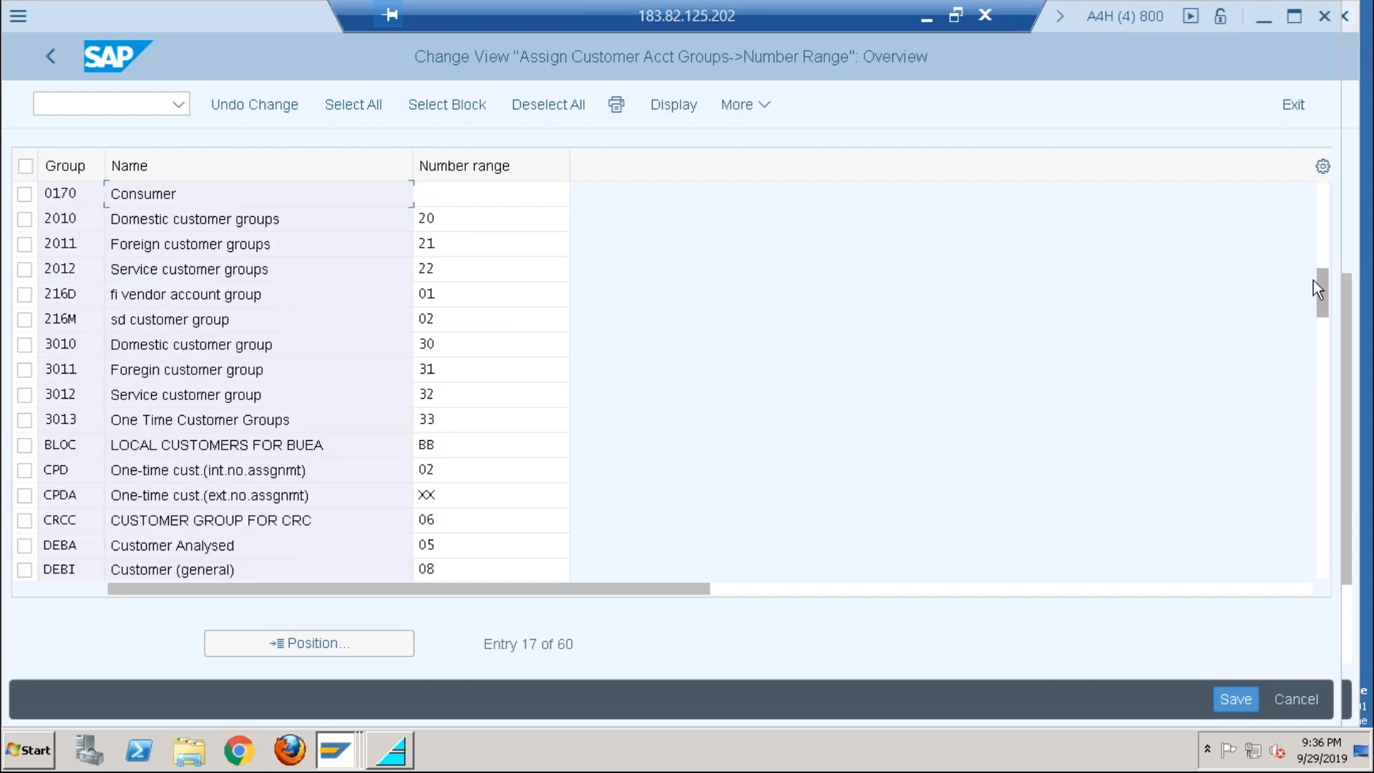
{"action": "left_click", "coordinate": [1320, 213]}
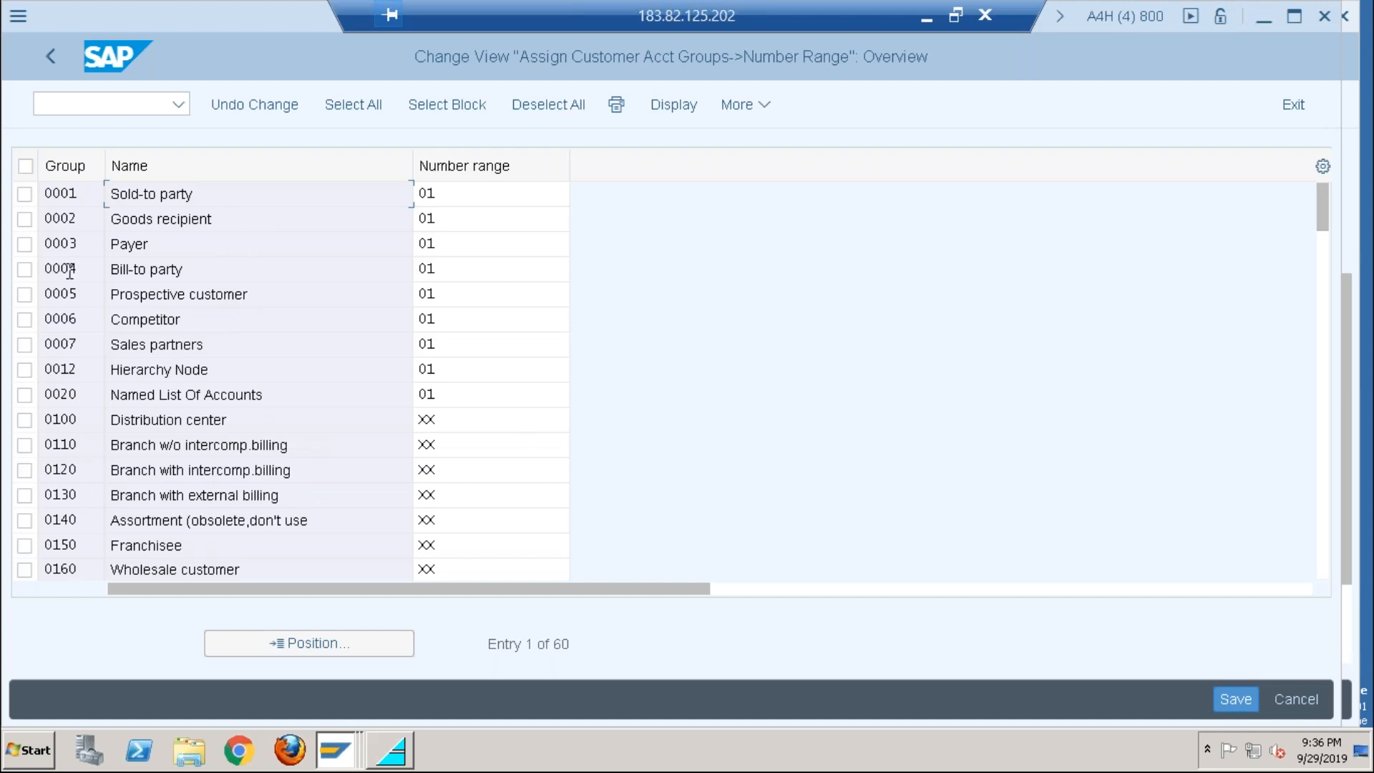
{"action": "left_click", "coordinate": [1327, 461]}
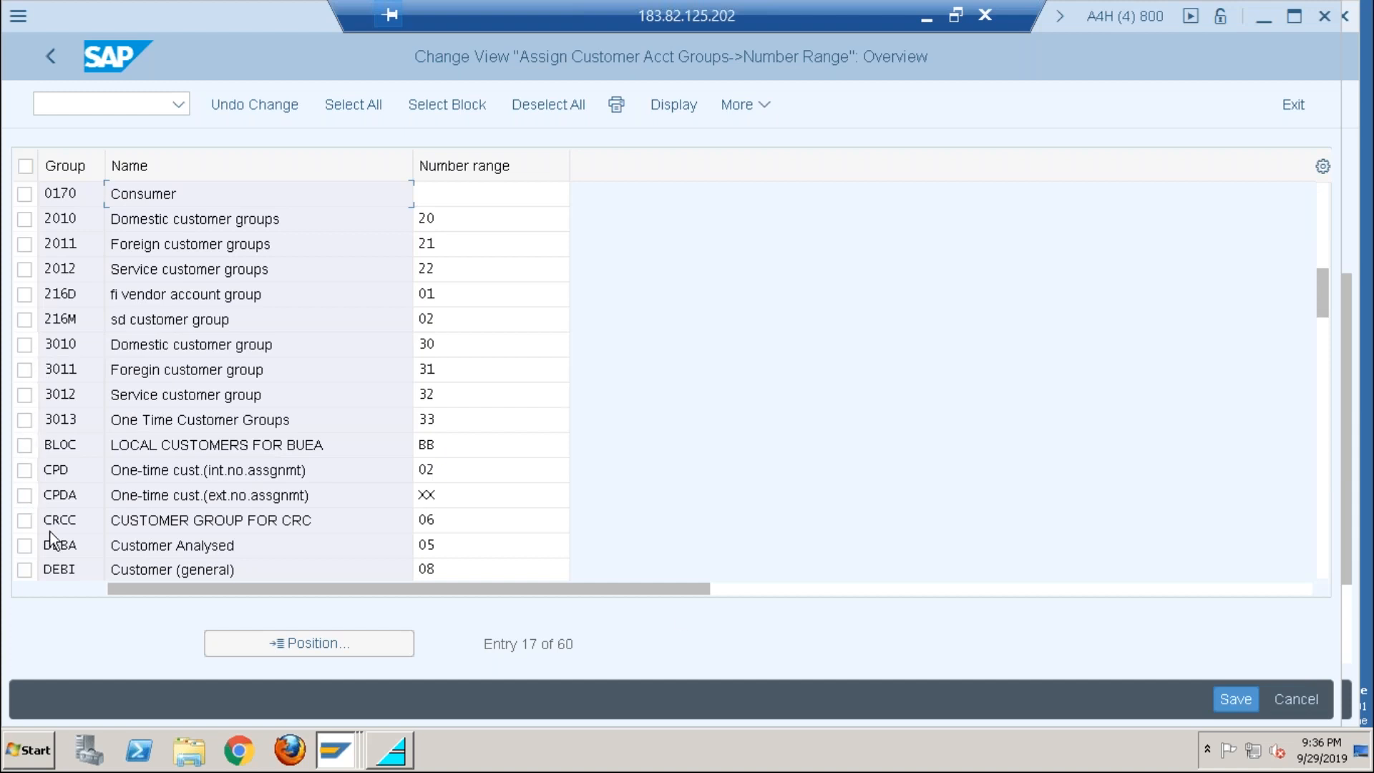
Step: Replace number range 08 with ZK on the DEBI Customer (general) account group
{"action": "left_click", "coordinate": [24, 569]}
{"action": "left_click", "coordinate": [464, 570]}
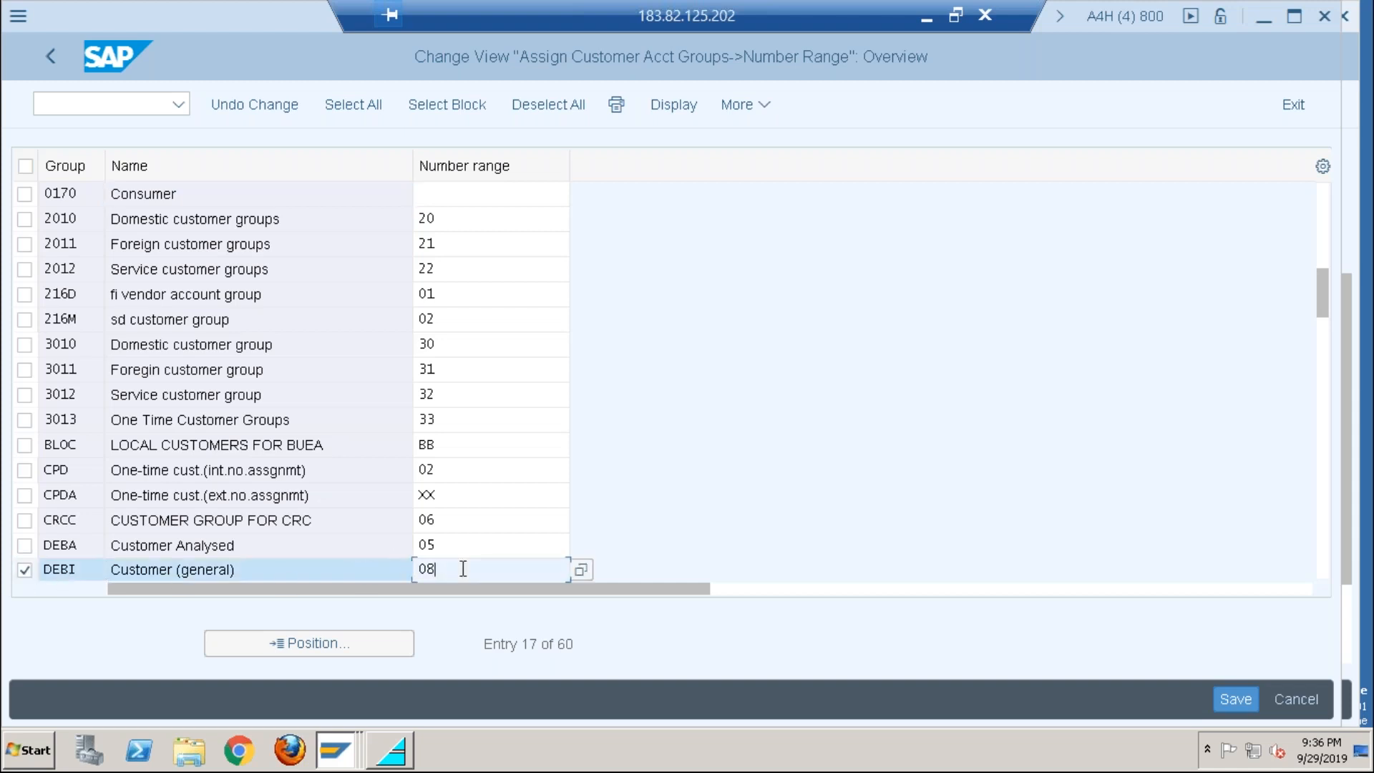
{"action": "key", "text": "BackSpace"}
{"action": "key", "text": "BackSpace"}
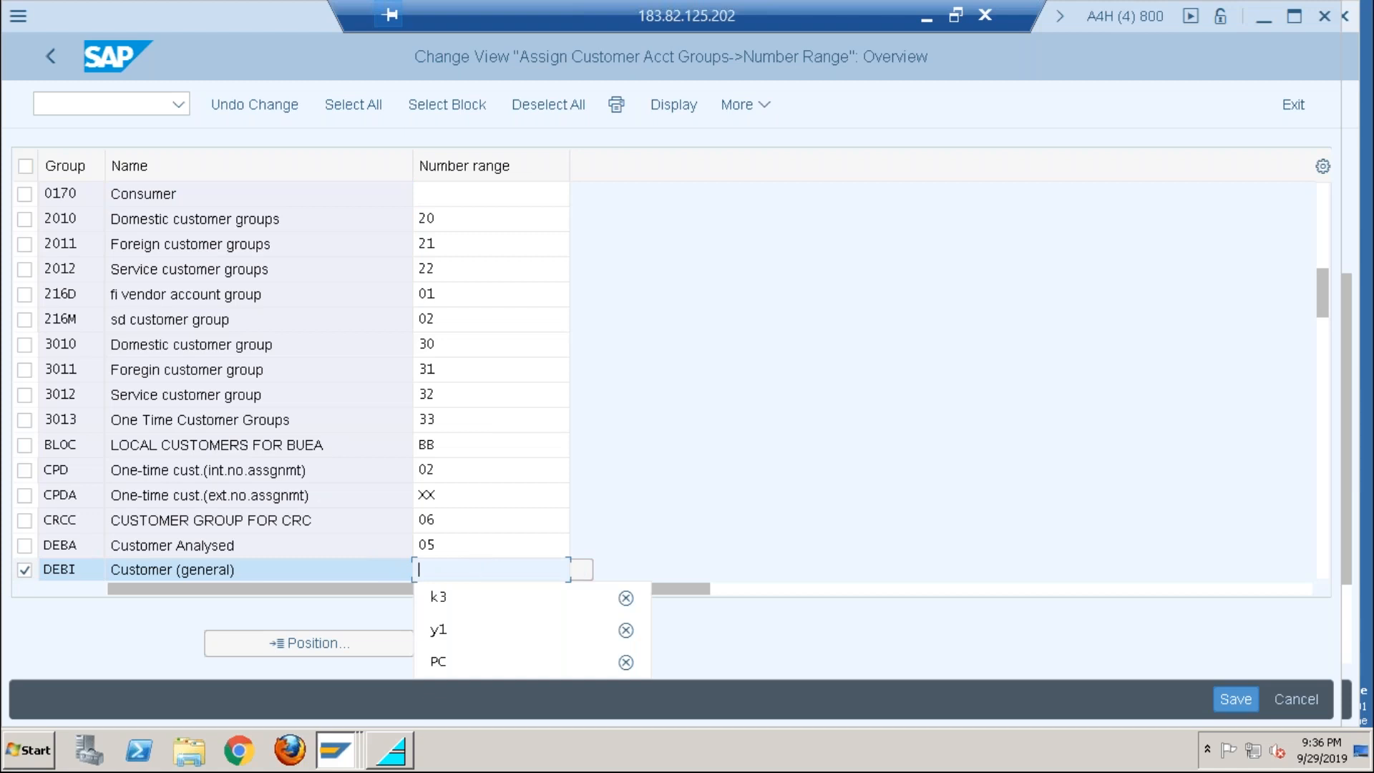
{"action": "type", "text": "ZK"}
{"action": "key", "text": "Return"}
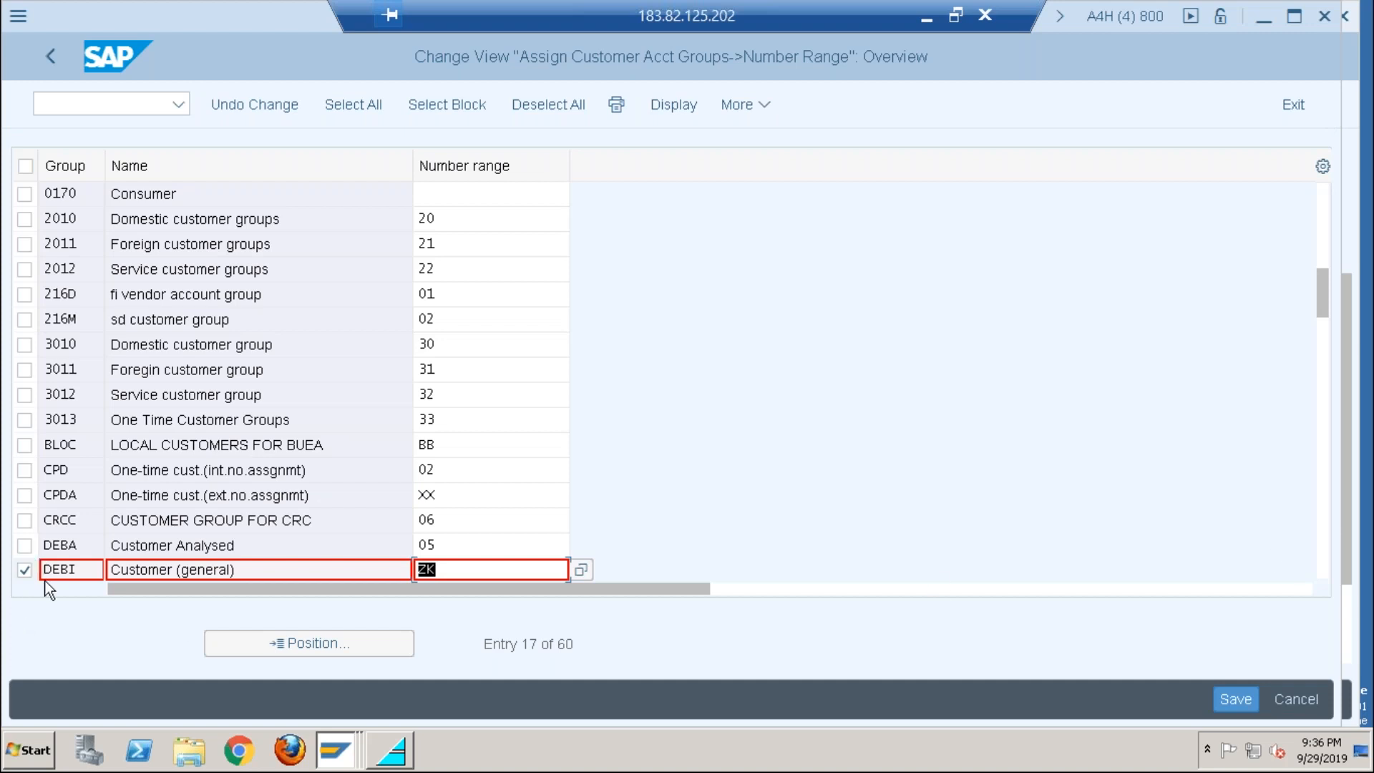
{"action": "left_click", "coordinate": [1324, 542]}
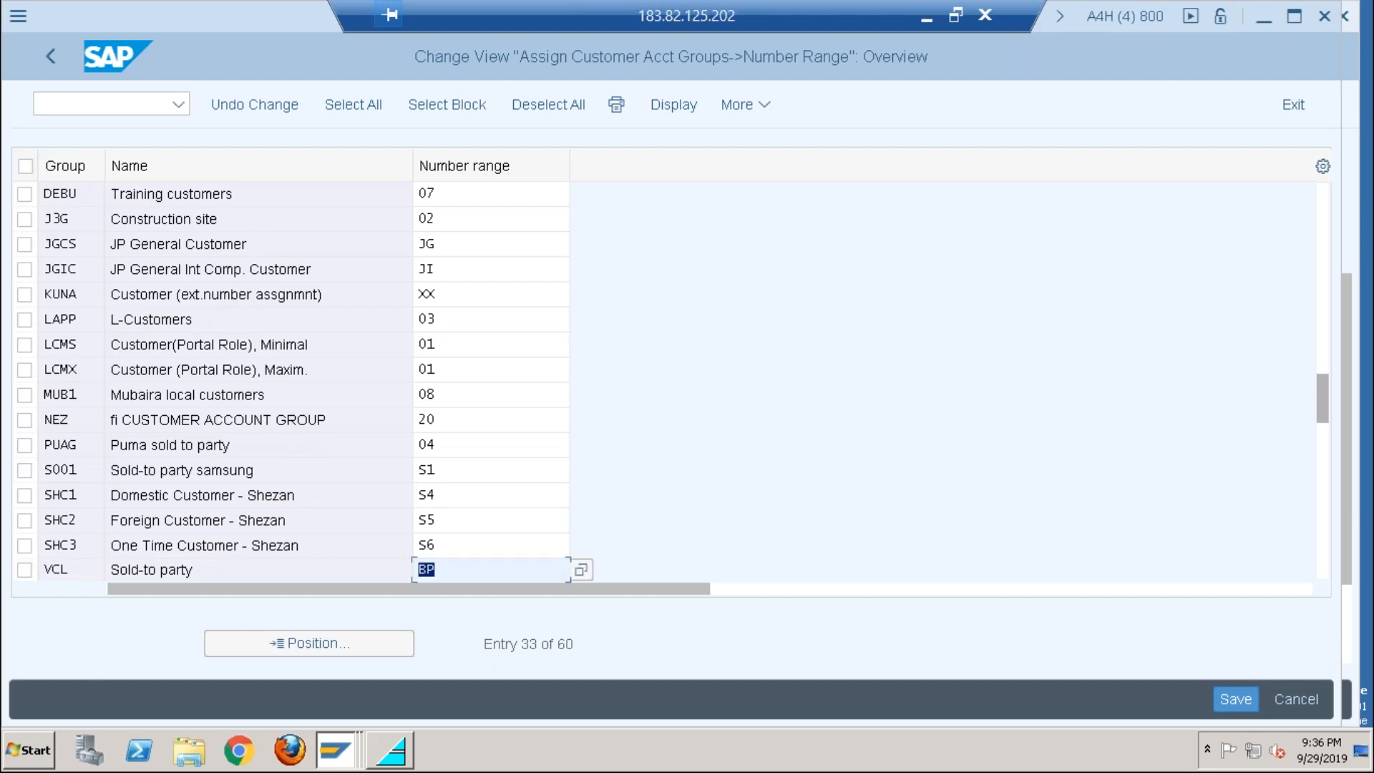
Step: Save the DEBI-to-ZK assignment under the customizing request, re-save to verify, and return to the IMG
{"action": "left_click", "coordinate": [1227, 691]}
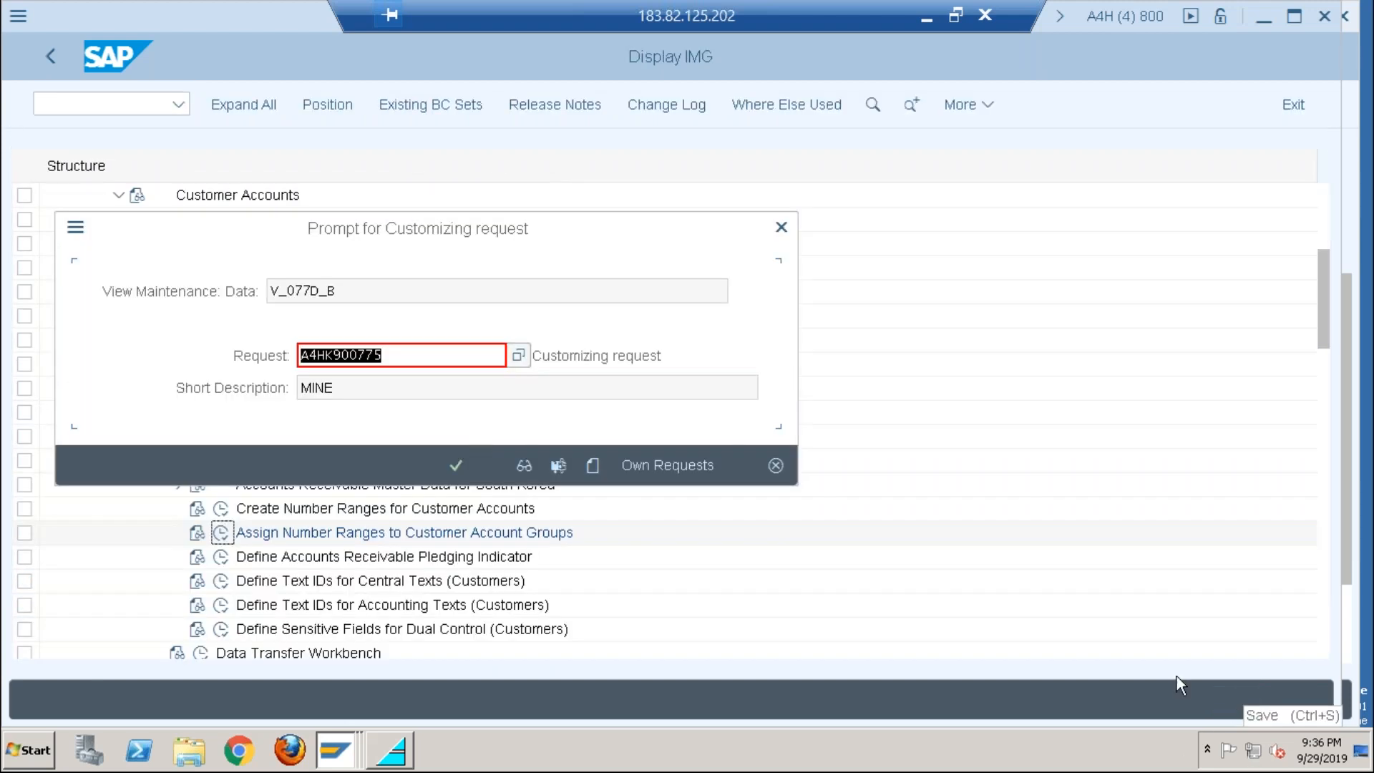
{"action": "left_click", "coordinate": [460, 465]}
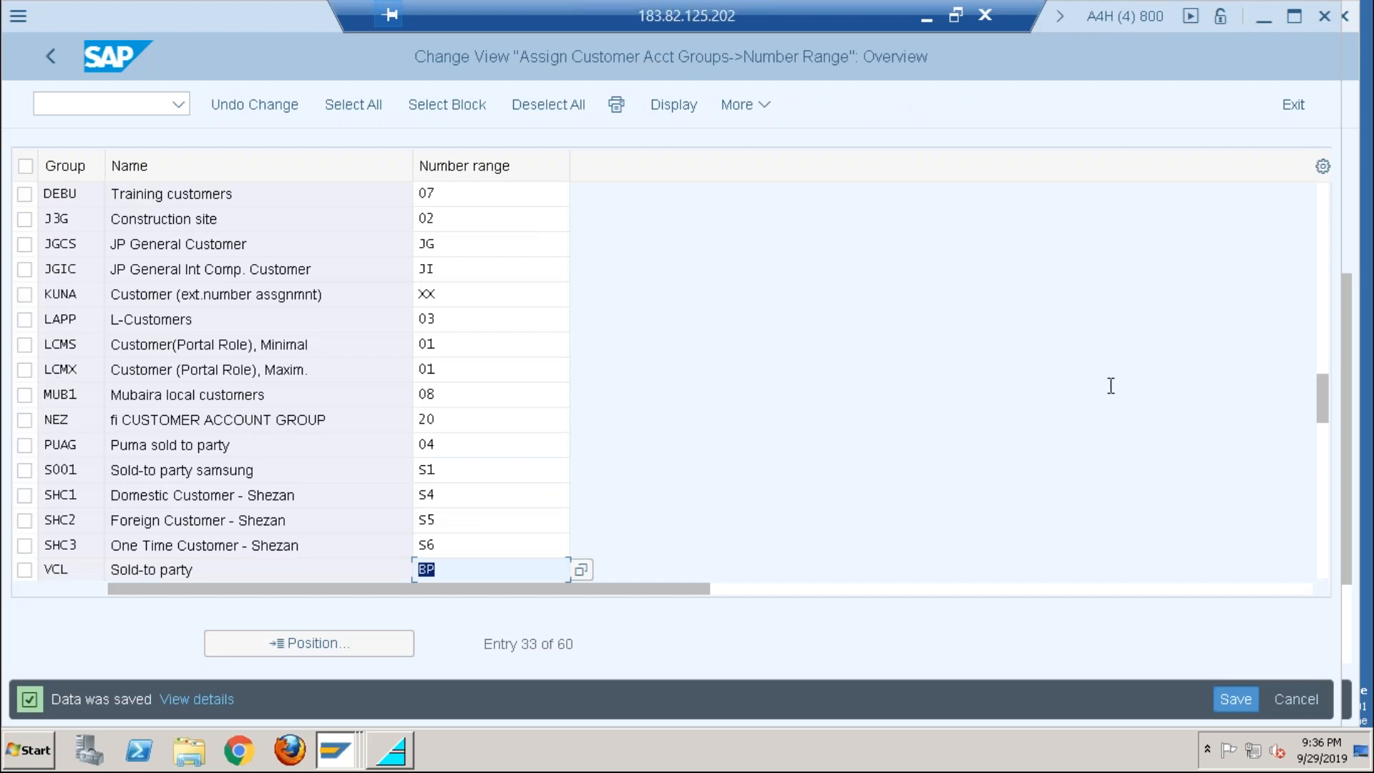
{"action": "left_click", "coordinate": [1323, 238]}
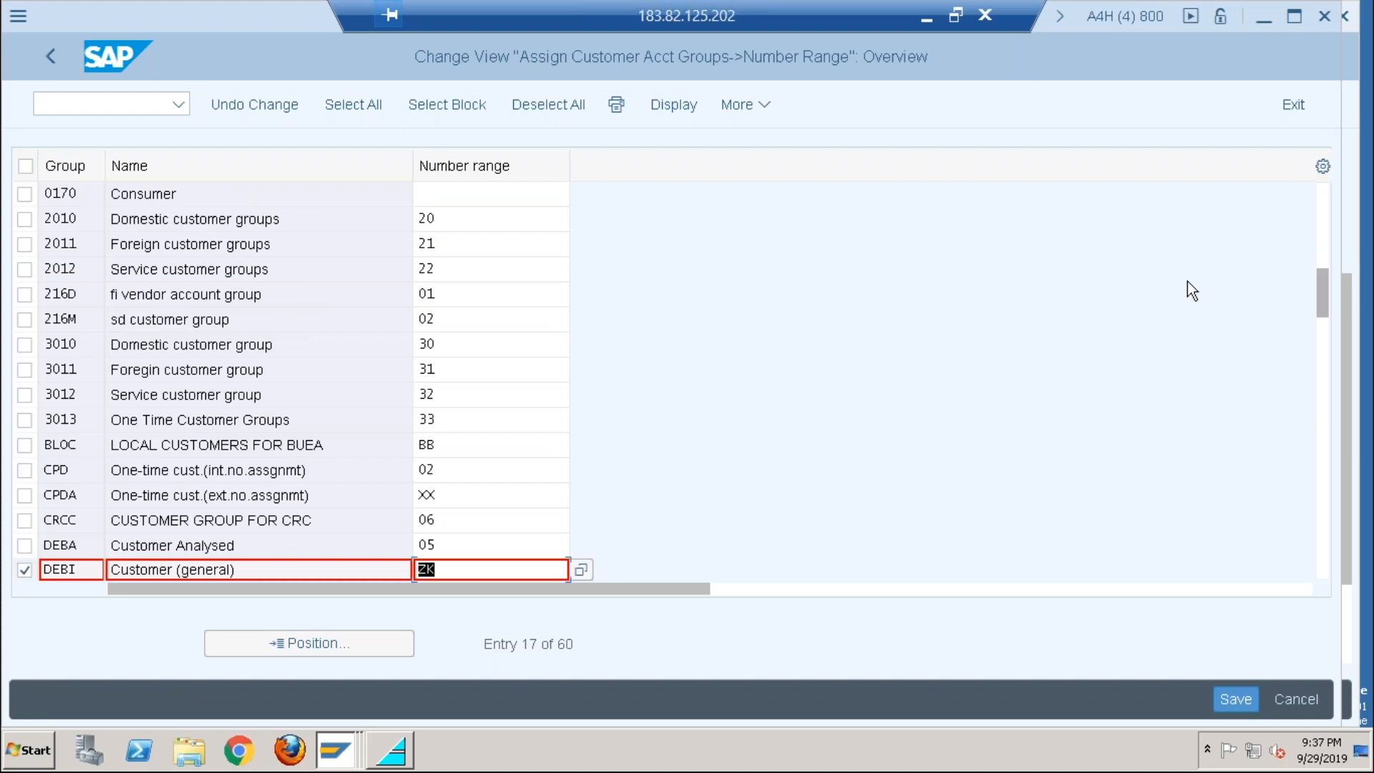
{"action": "left_click", "coordinate": [505, 565]}
{"action": "left_click", "coordinate": [1235, 699]}
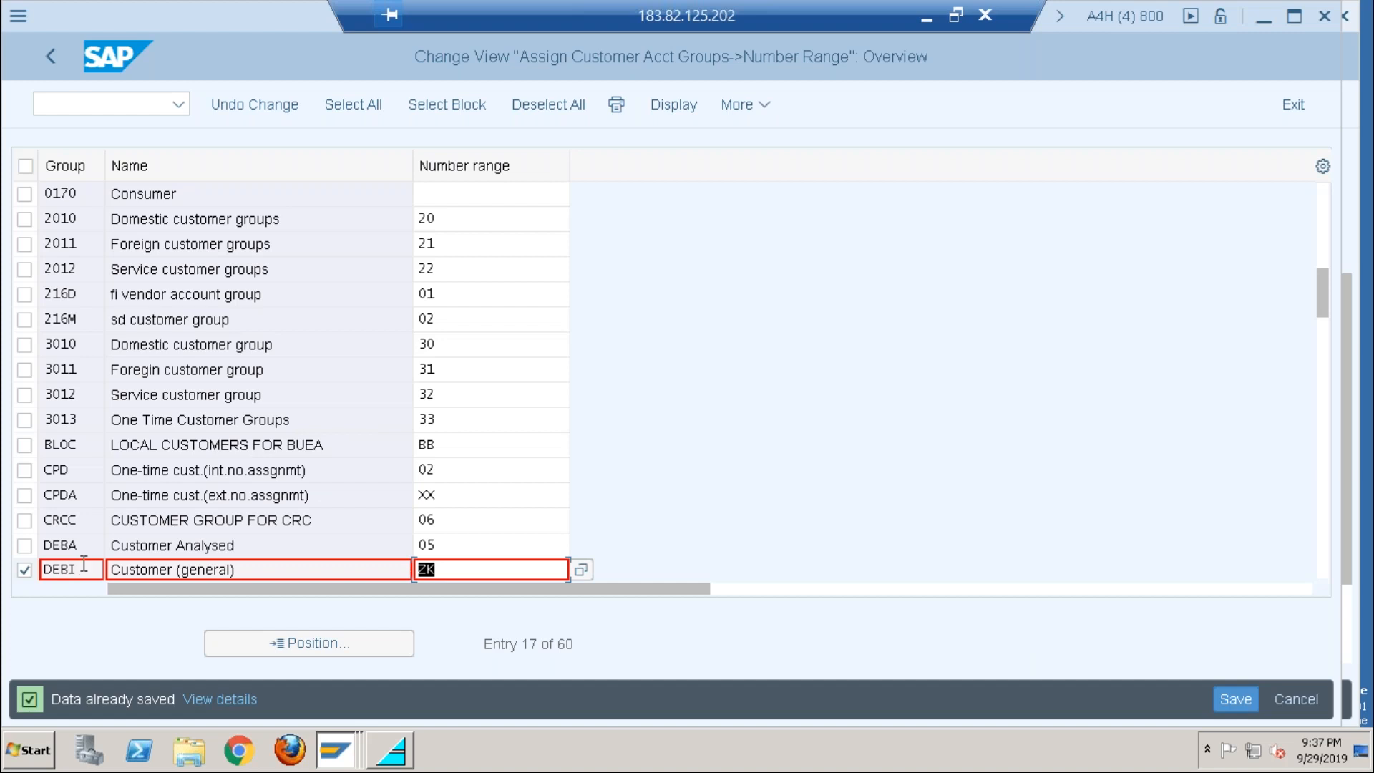
{"action": "left_click", "coordinate": [49, 52]}
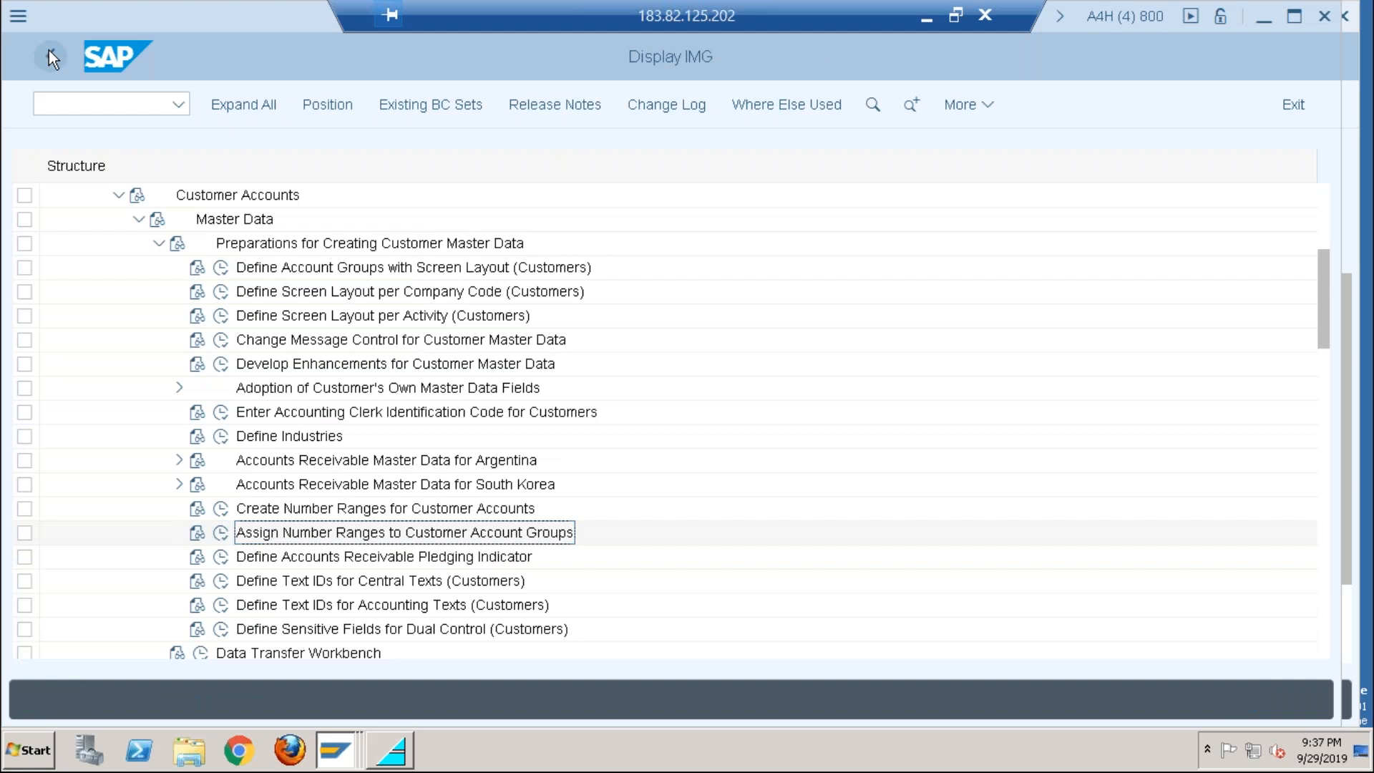
Step: Collapse the Customer Accounts, AR/AP and Business Partner branches and expand Cross-Application Components
{"action": "left_click", "coordinate": [1231, 534]}
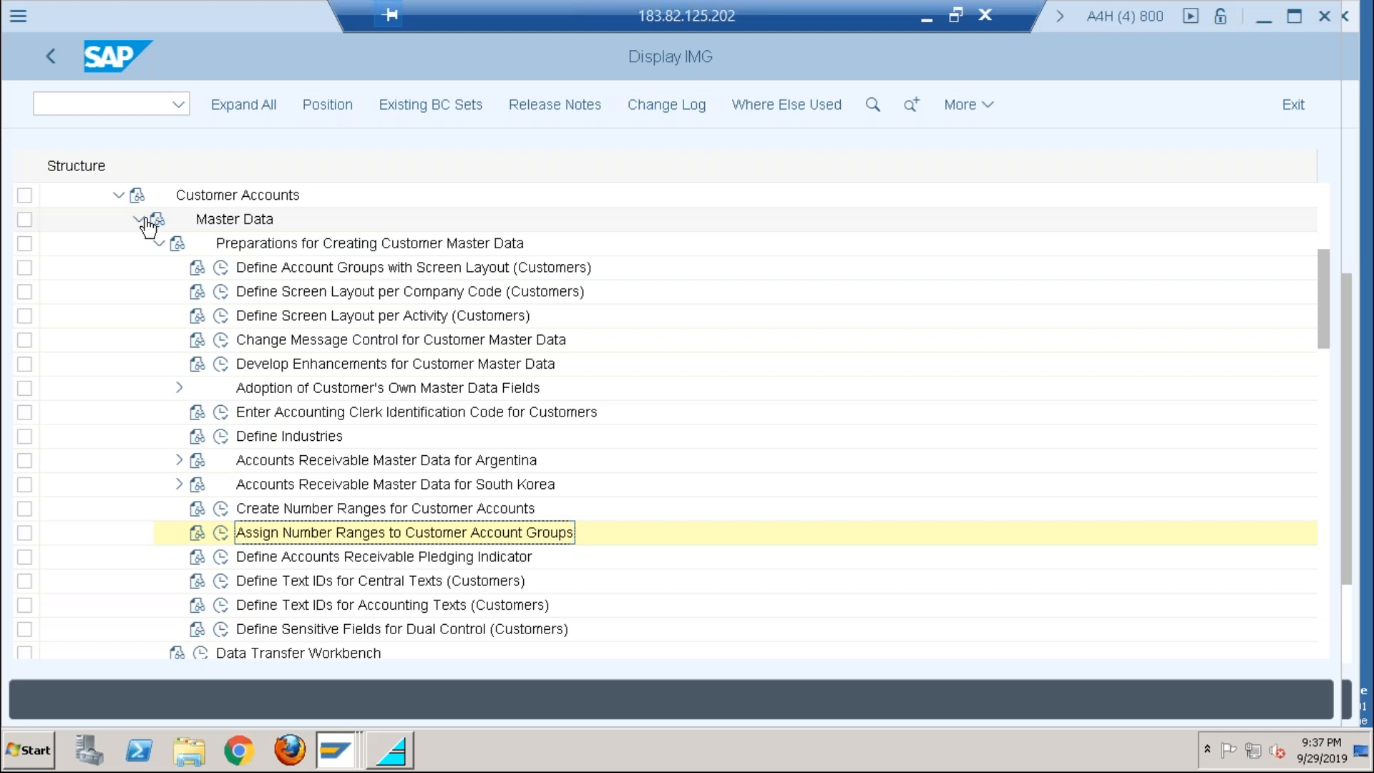
{"action": "left_click", "coordinate": [116, 196]}
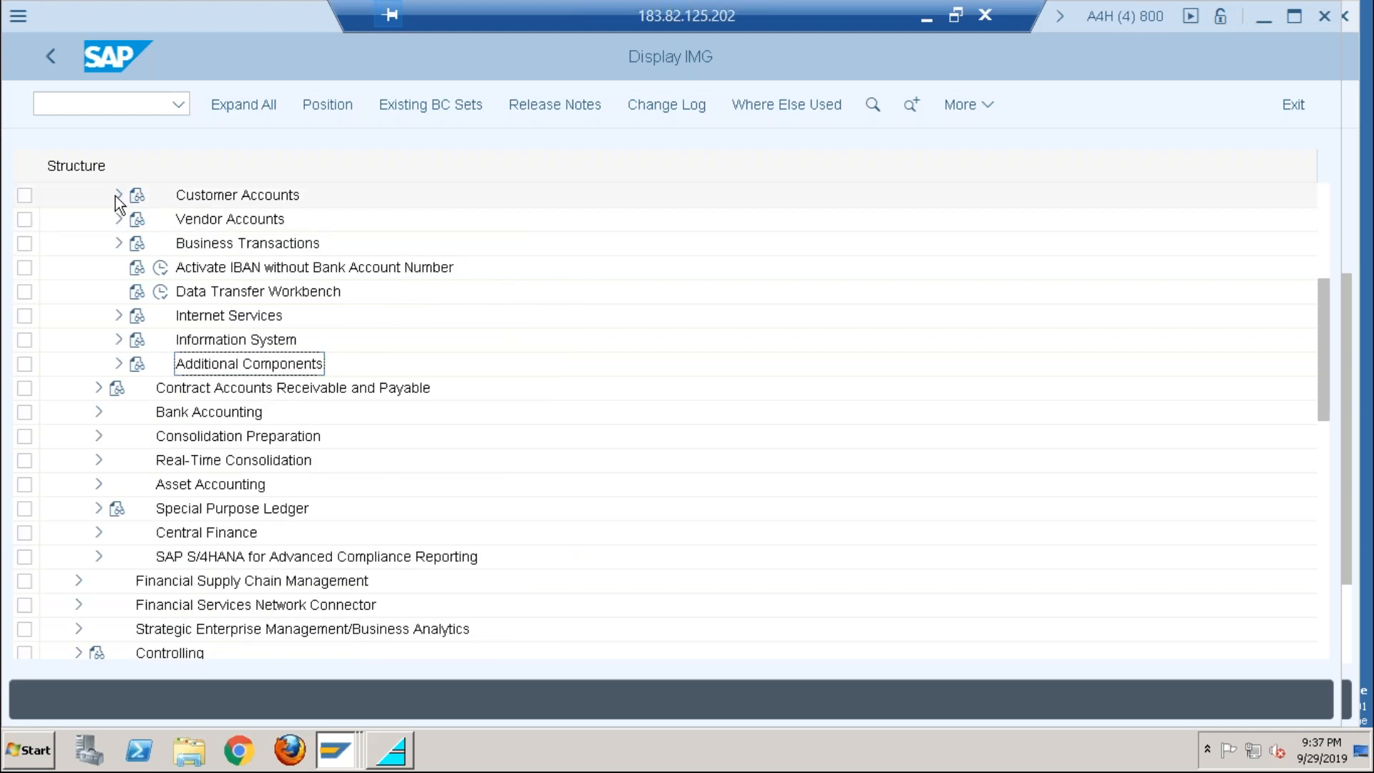
{"action": "left_click", "coordinate": [1327, 227]}
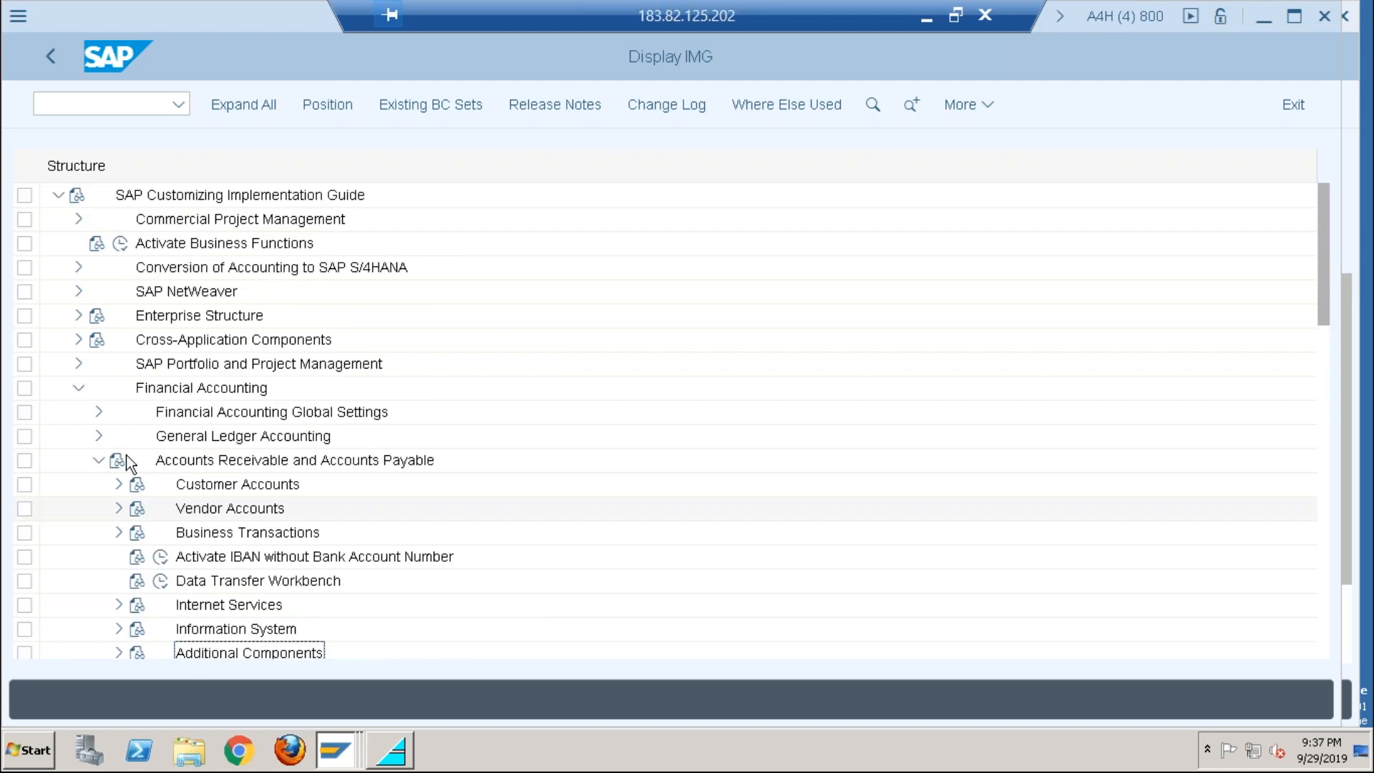
{"action": "left_click", "coordinate": [98, 461]}
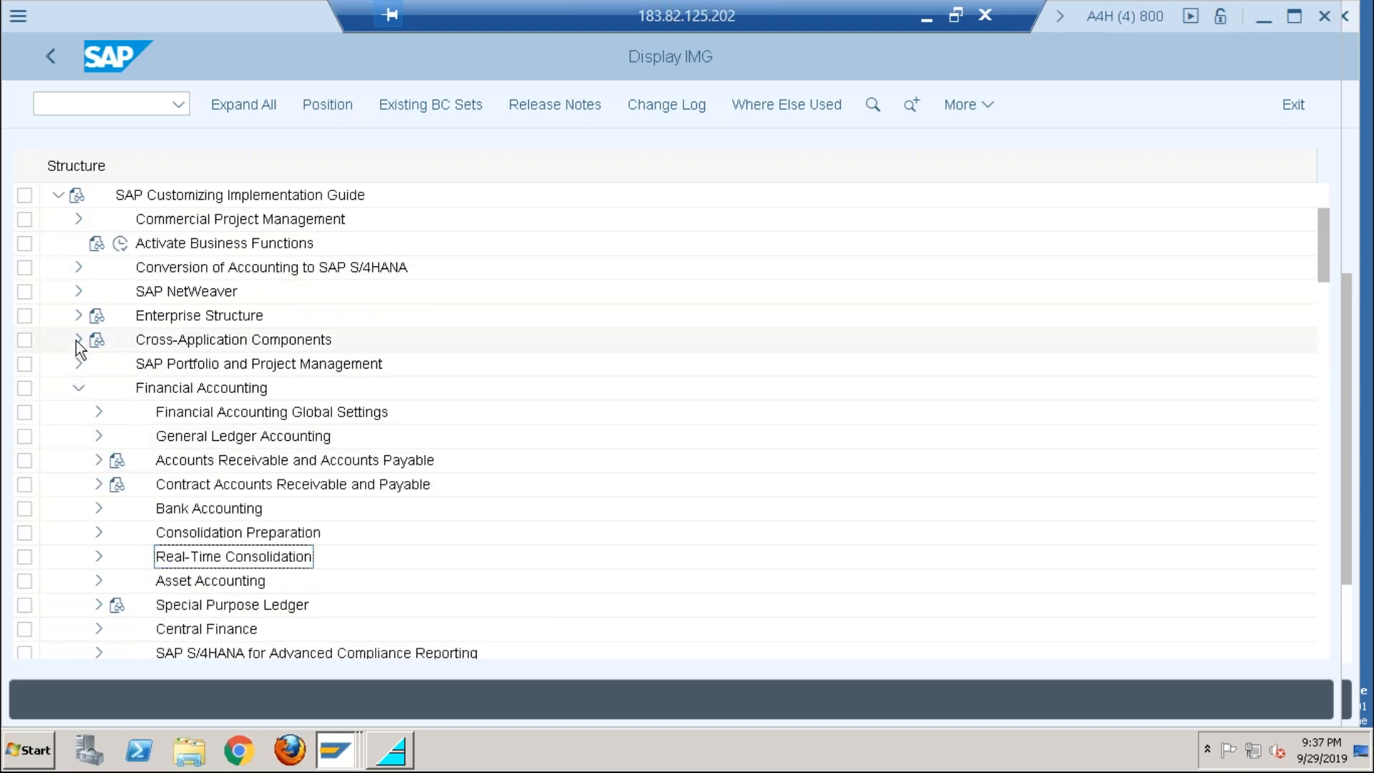
{"action": "left_click", "coordinate": [78, 339]}
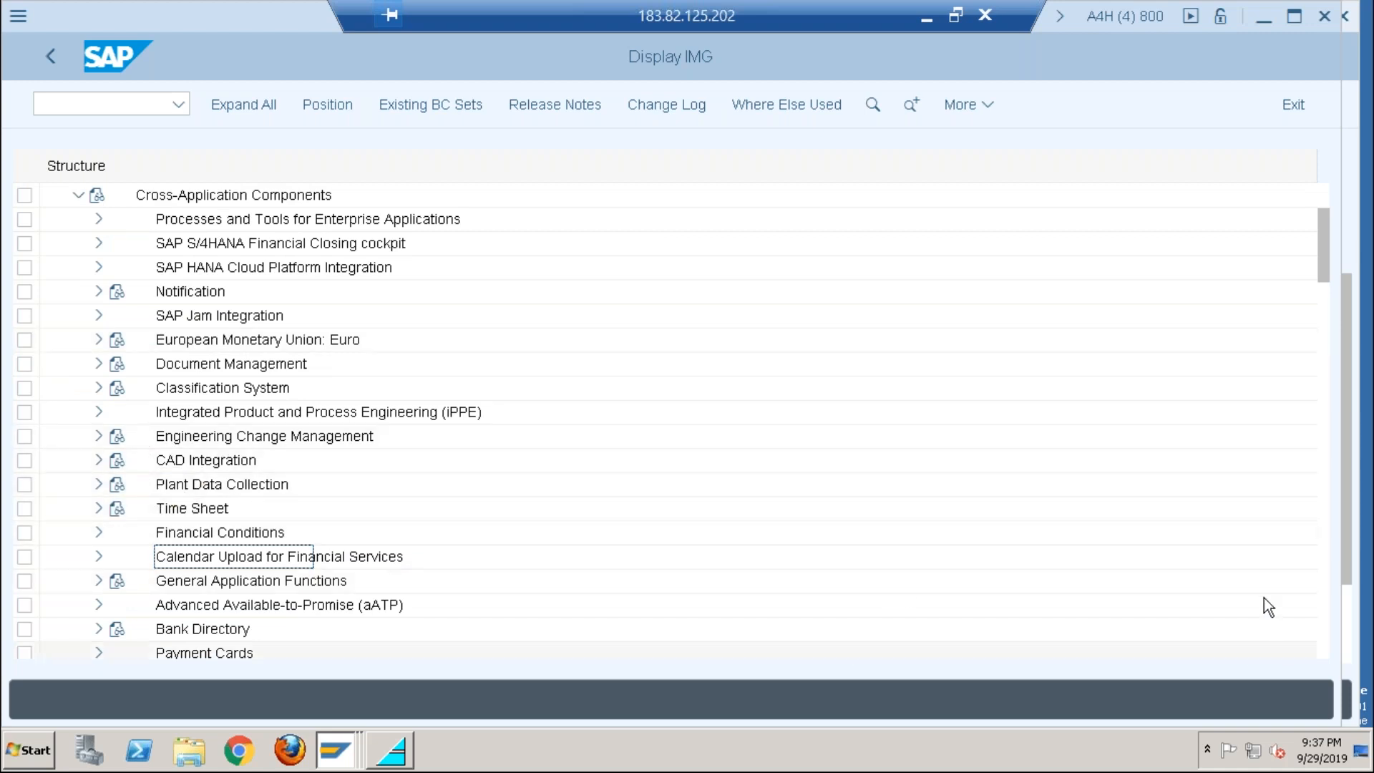
{"action": "left_click", "coordinate": [1324, 581]}
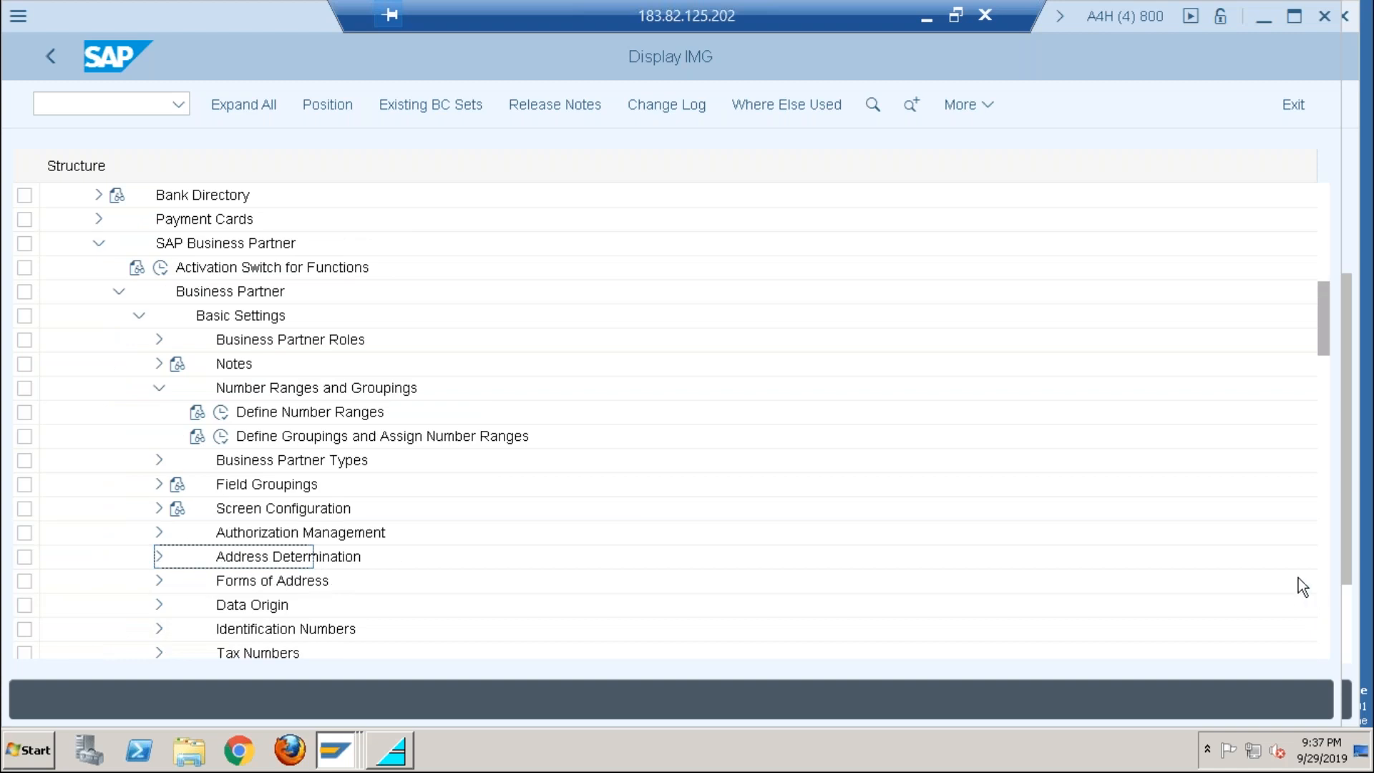
{"action": "left_click", "coordinate": [113, 289]}
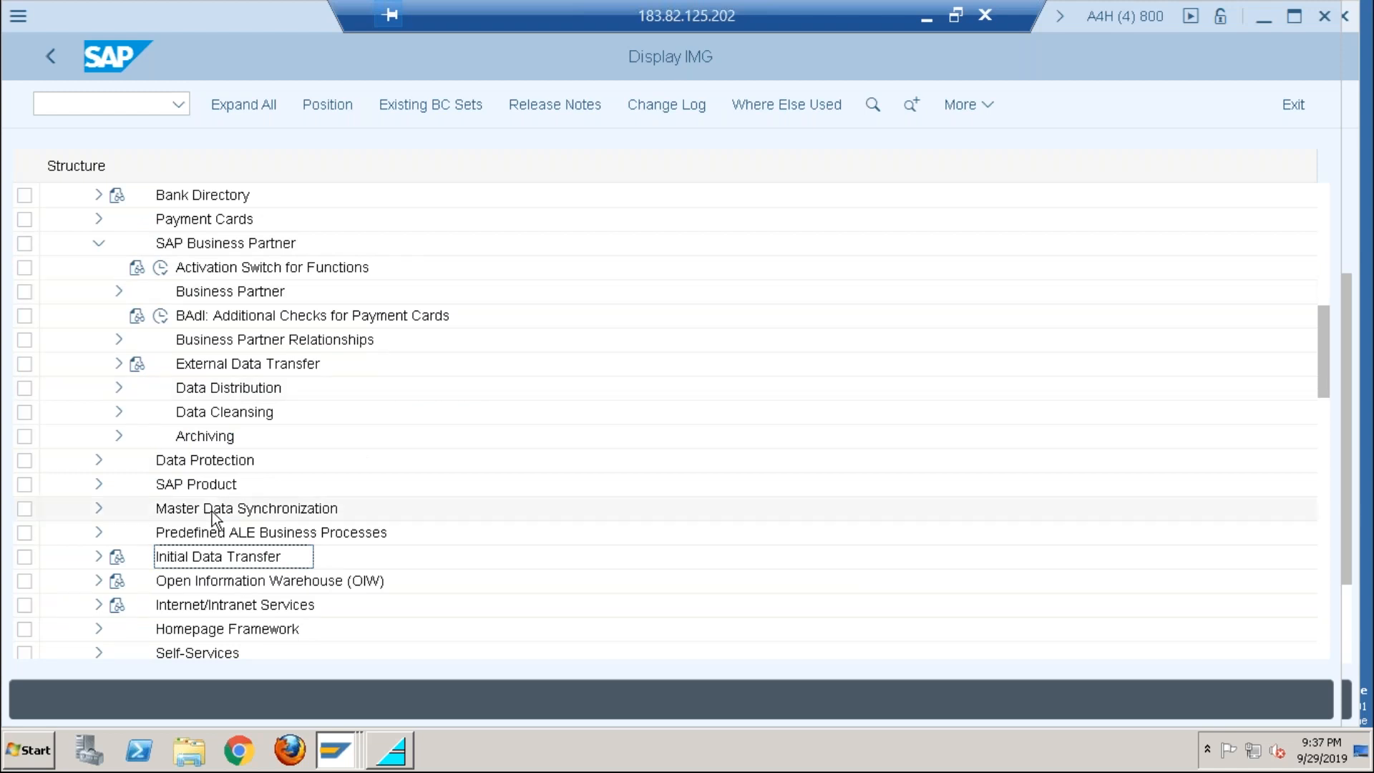
Step: Expand Master Data Synchronization > Customer/Vendor Integration > Settings for Customer Integration > Field Assignment > Assign Keys
{"action": "left_click", "coordinate": [99, 509]}
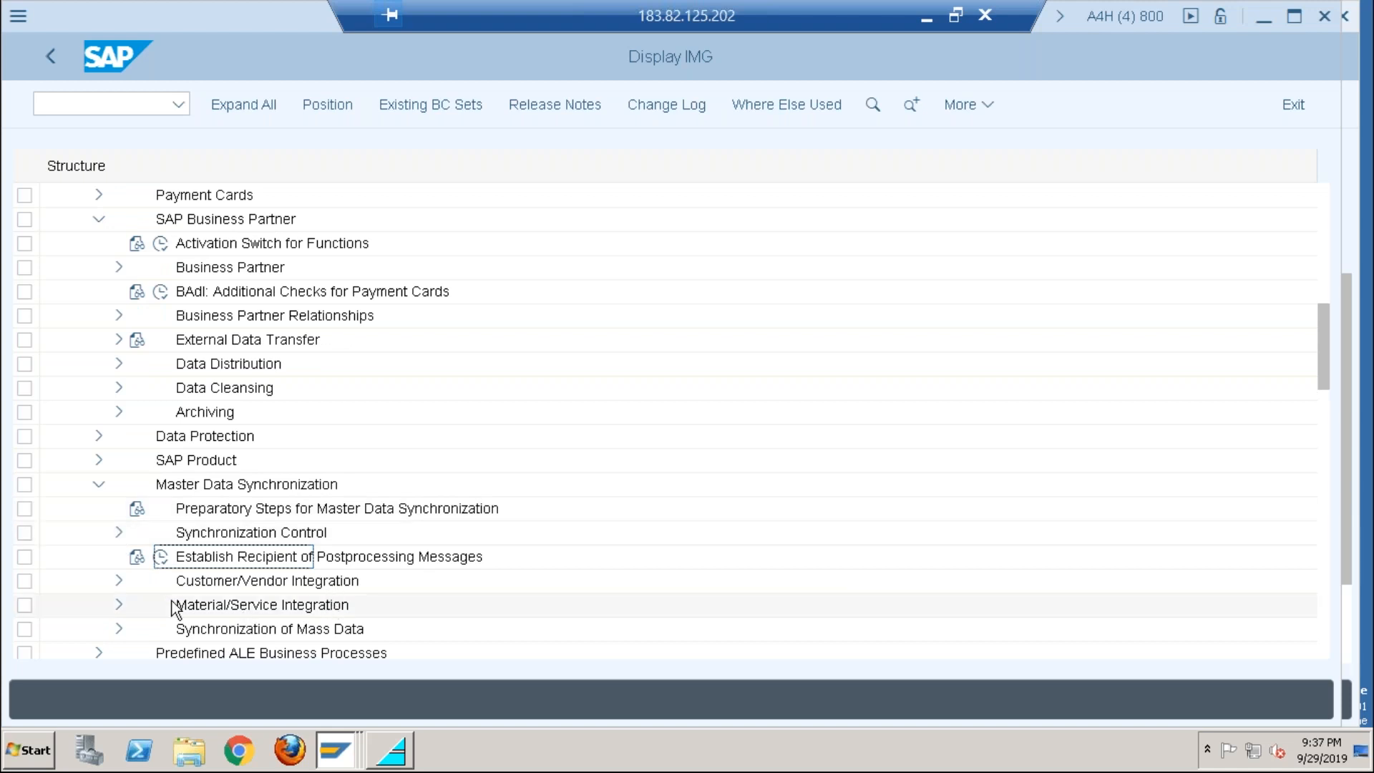
{"action": "left_click", "coordinate": [118, 581]}
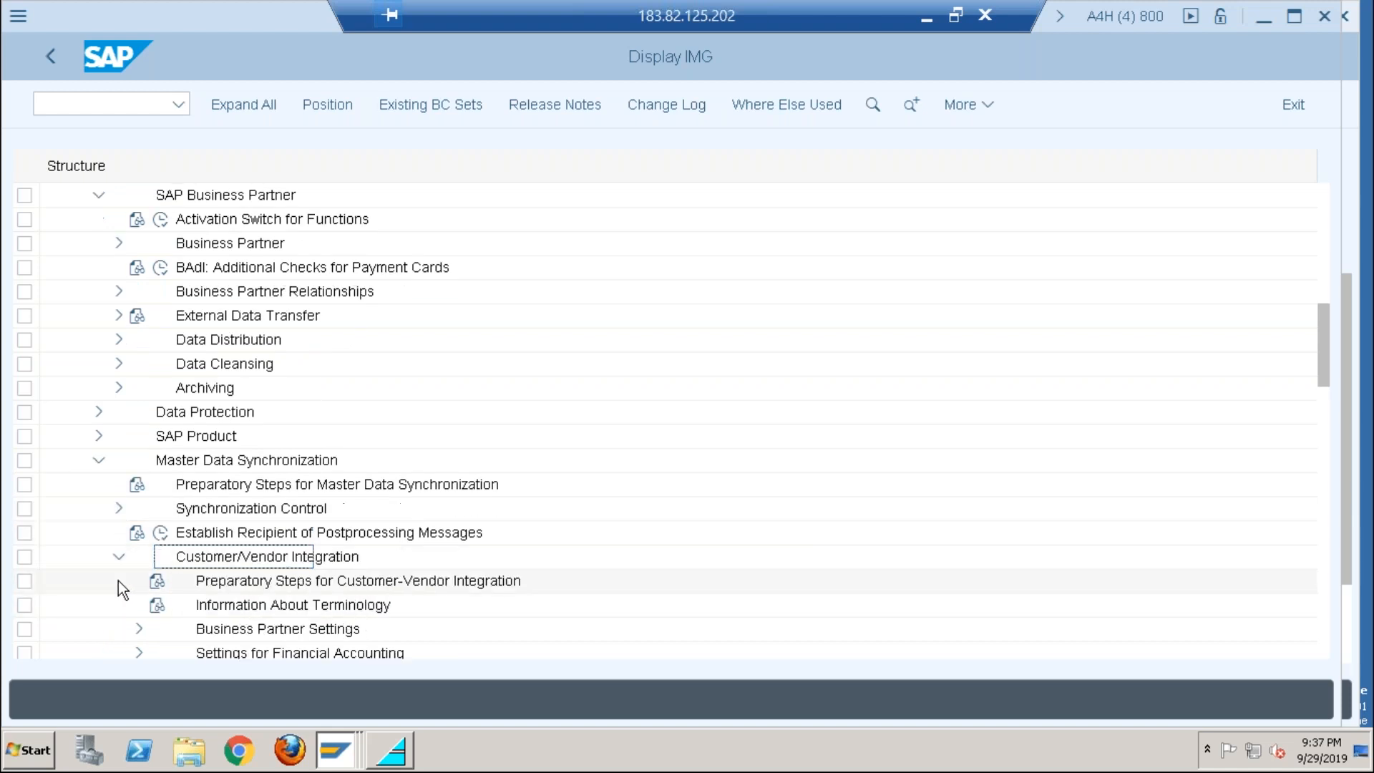
{"action": "left_click", "coordinate": [141, 629]}
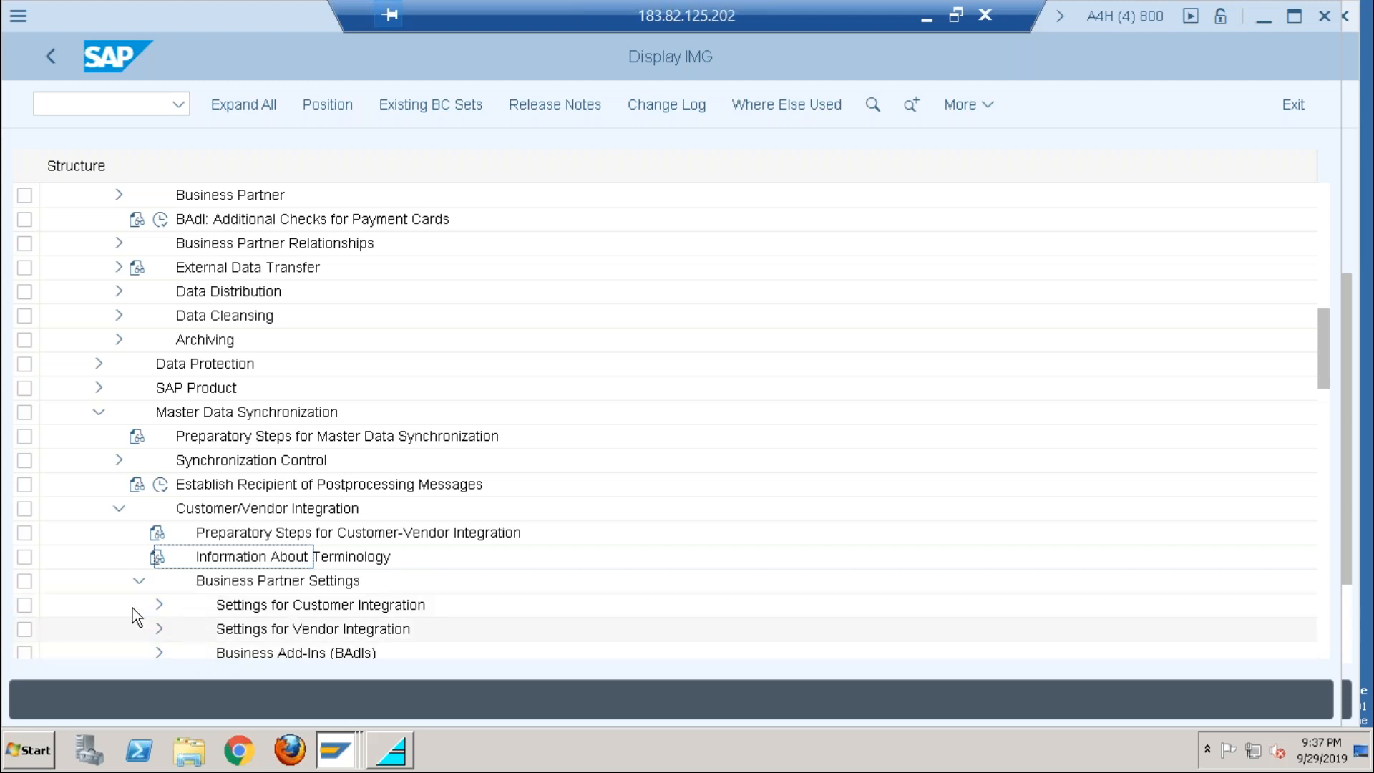
{"action": "left_click", "coordinate": [159, 606]}
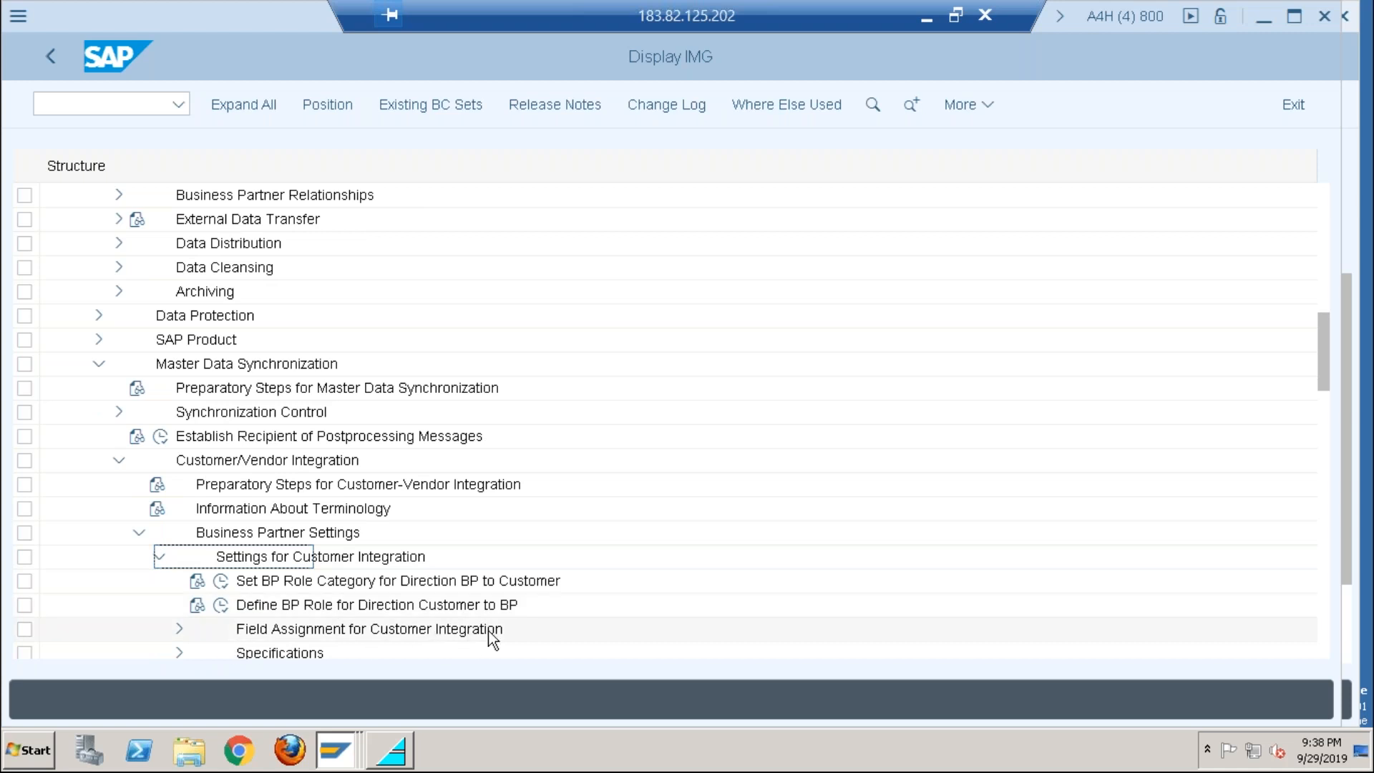
{"action": "left_click", "coordinate": [176, 630]}
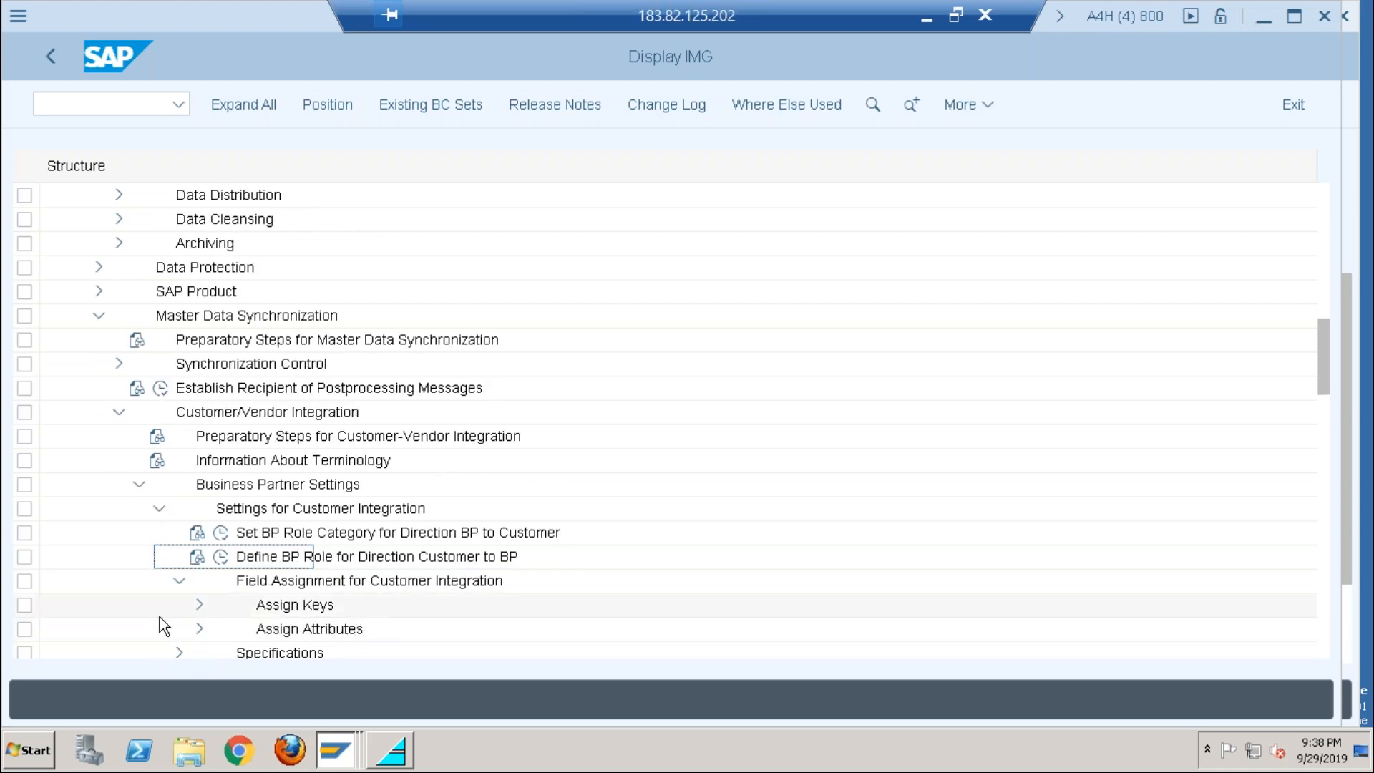
{"action": "left_click", "coordinate": [201, 605]}
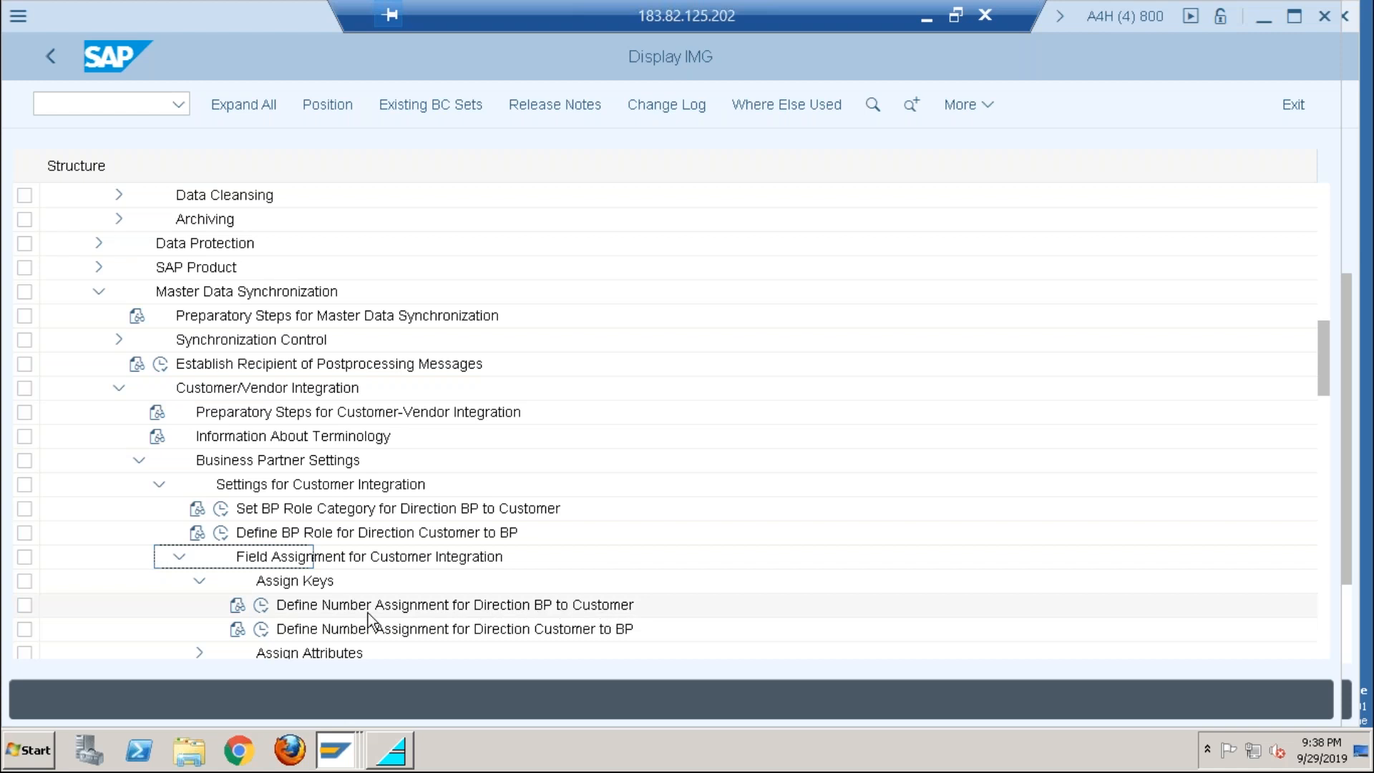
Step: Open BP-to-customer number assignment and untick Same Number for grouping 0001 after the save error
{"action": "left_click", "coordinate": [262, 605]}
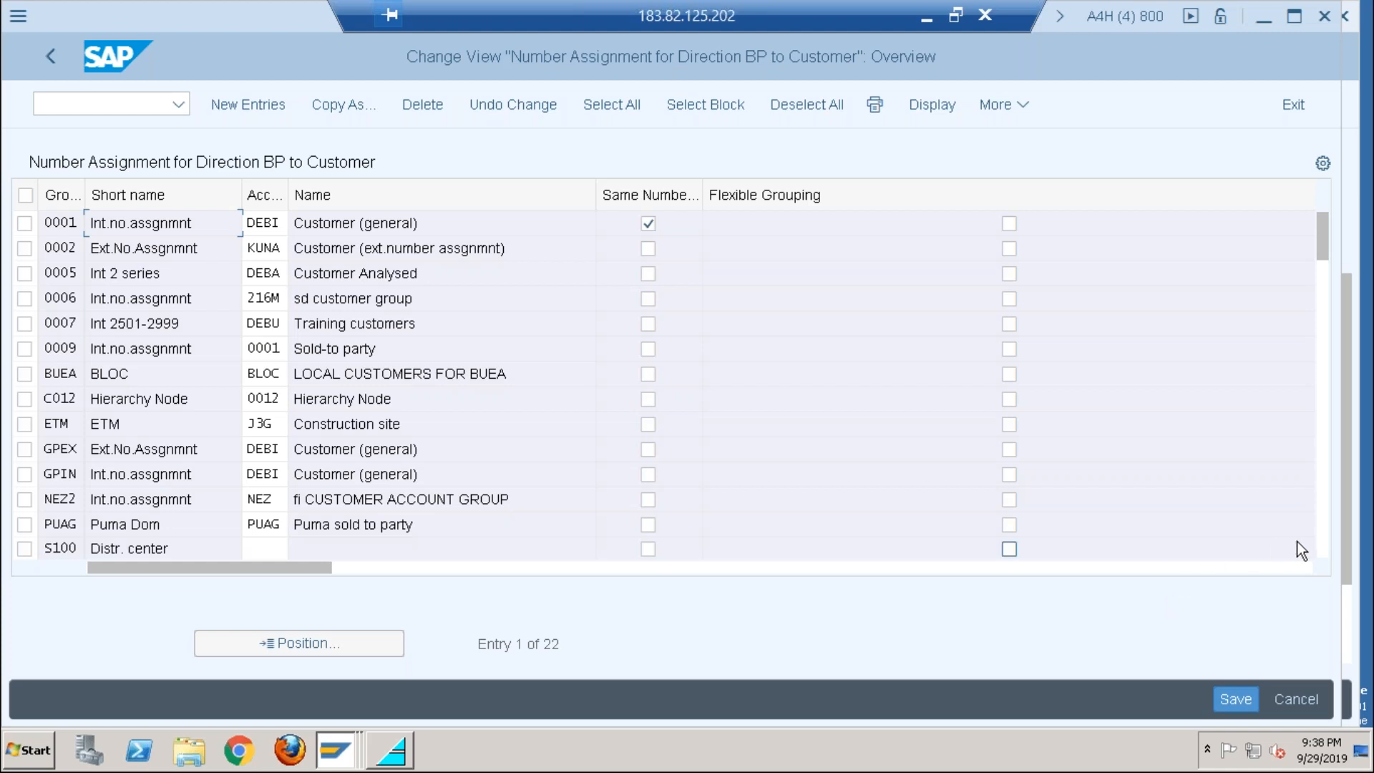
{"action": "key", "text": "ctrl+s"}
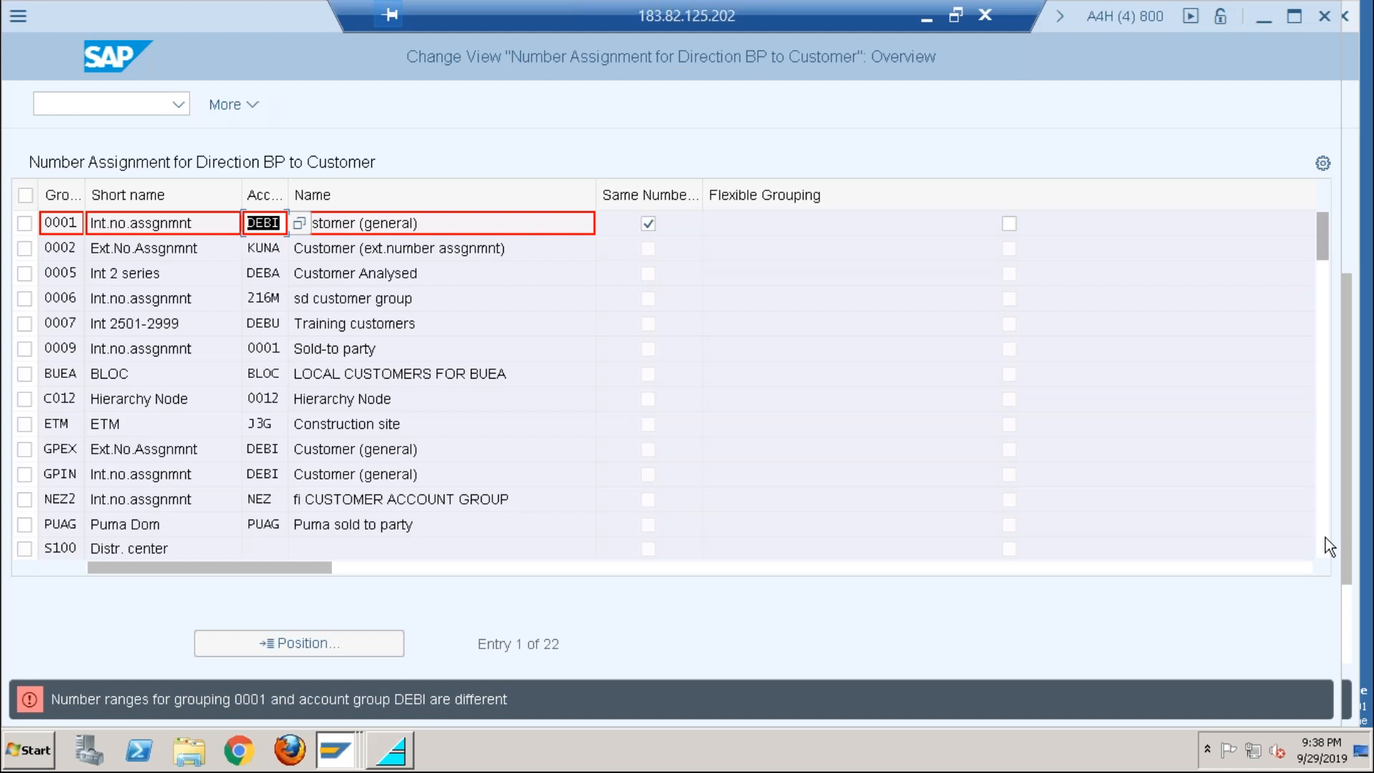
{"action": "left_click", "coordinate": [644, 221]}
{"action": "key", "text": "ctrl+s"}
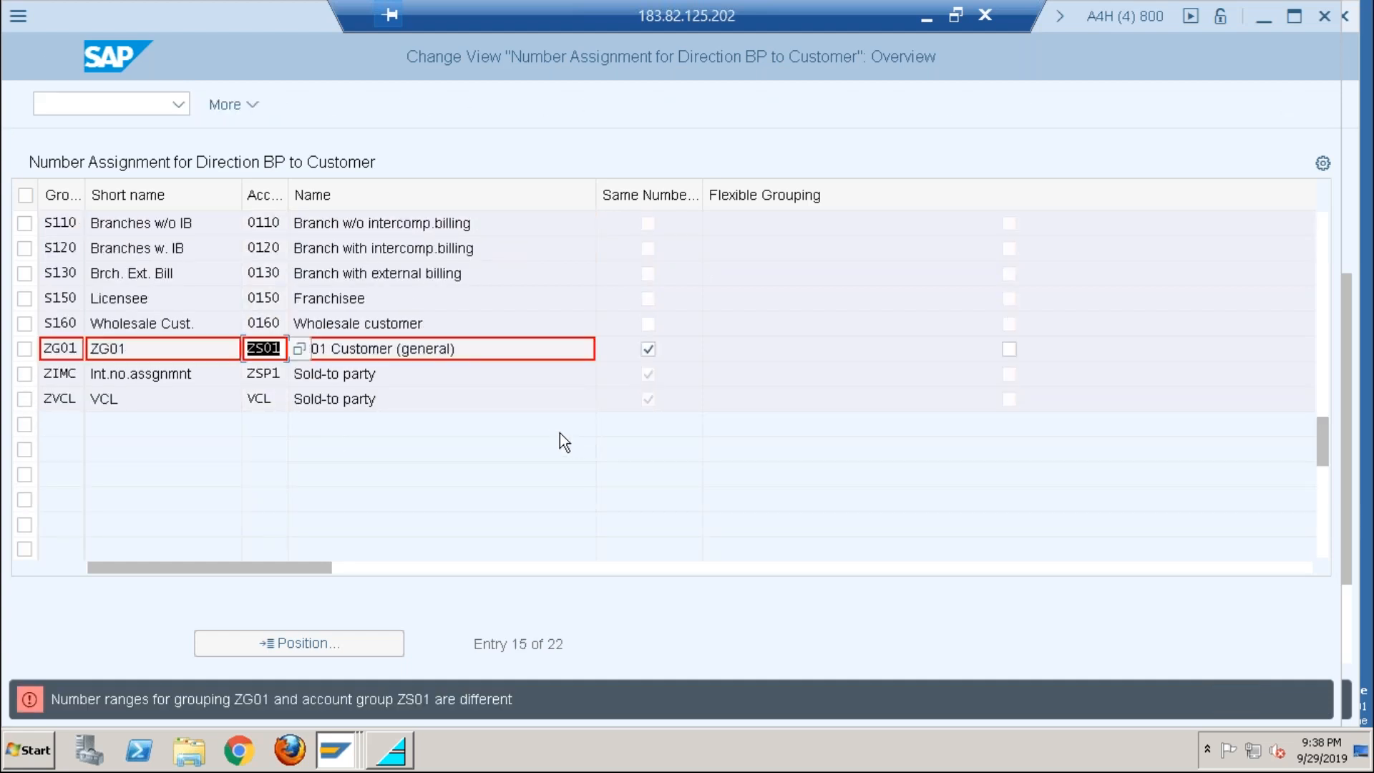
Step: Untick Same Number for groupings ZG01, ZIMC and ZVCL, re-saving between each, and confirm
{"action": "left_click", "coordinate": [648, 349]}
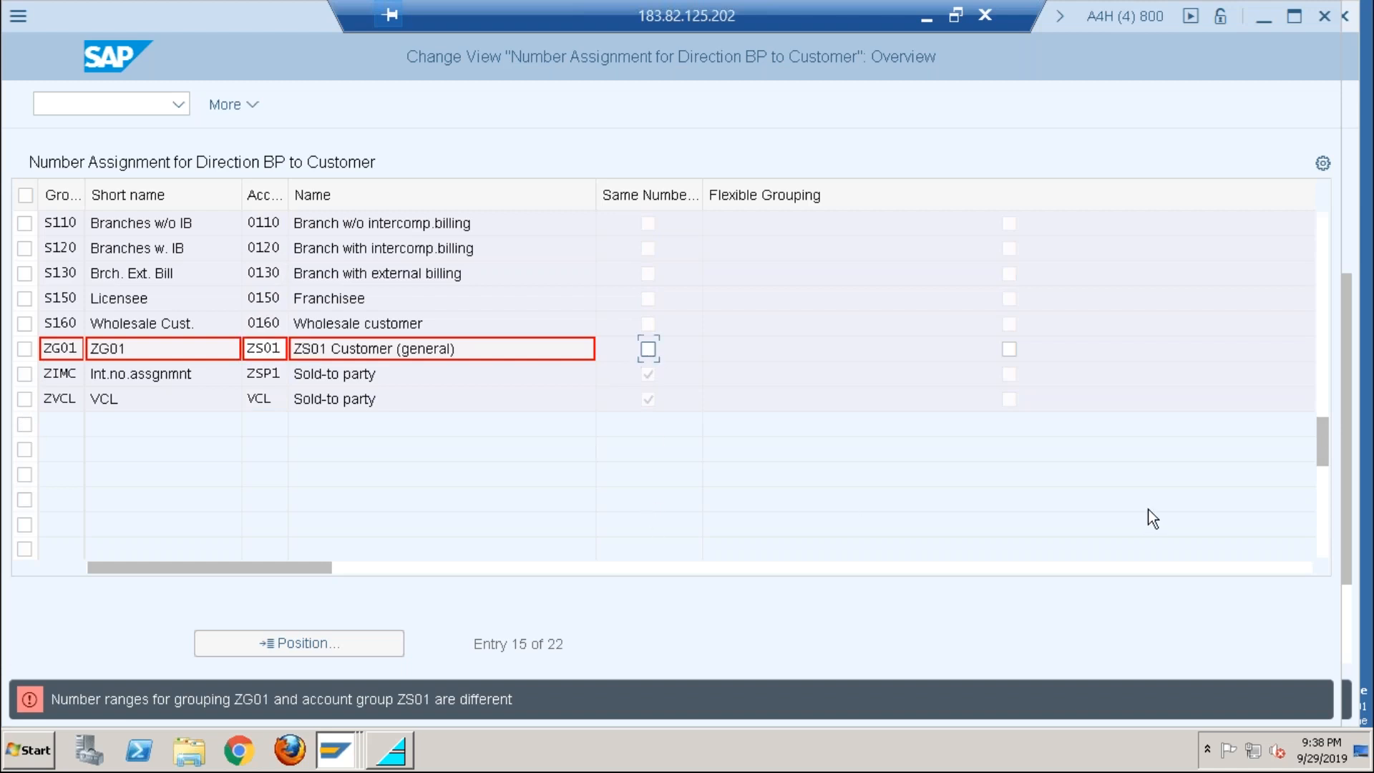
{"action": "key", "text": "ctrl+s"}
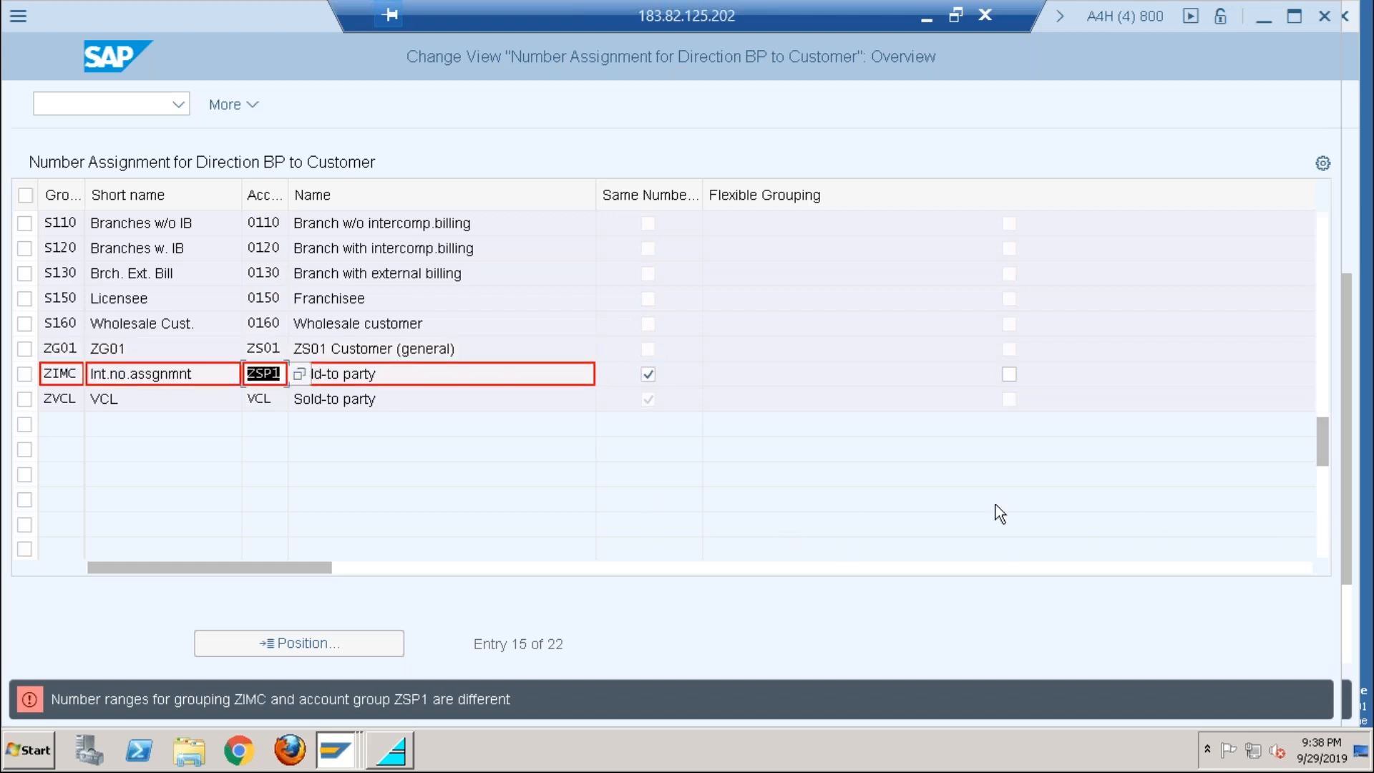
{"action": "left_click", "coordinate": [646, 377]}
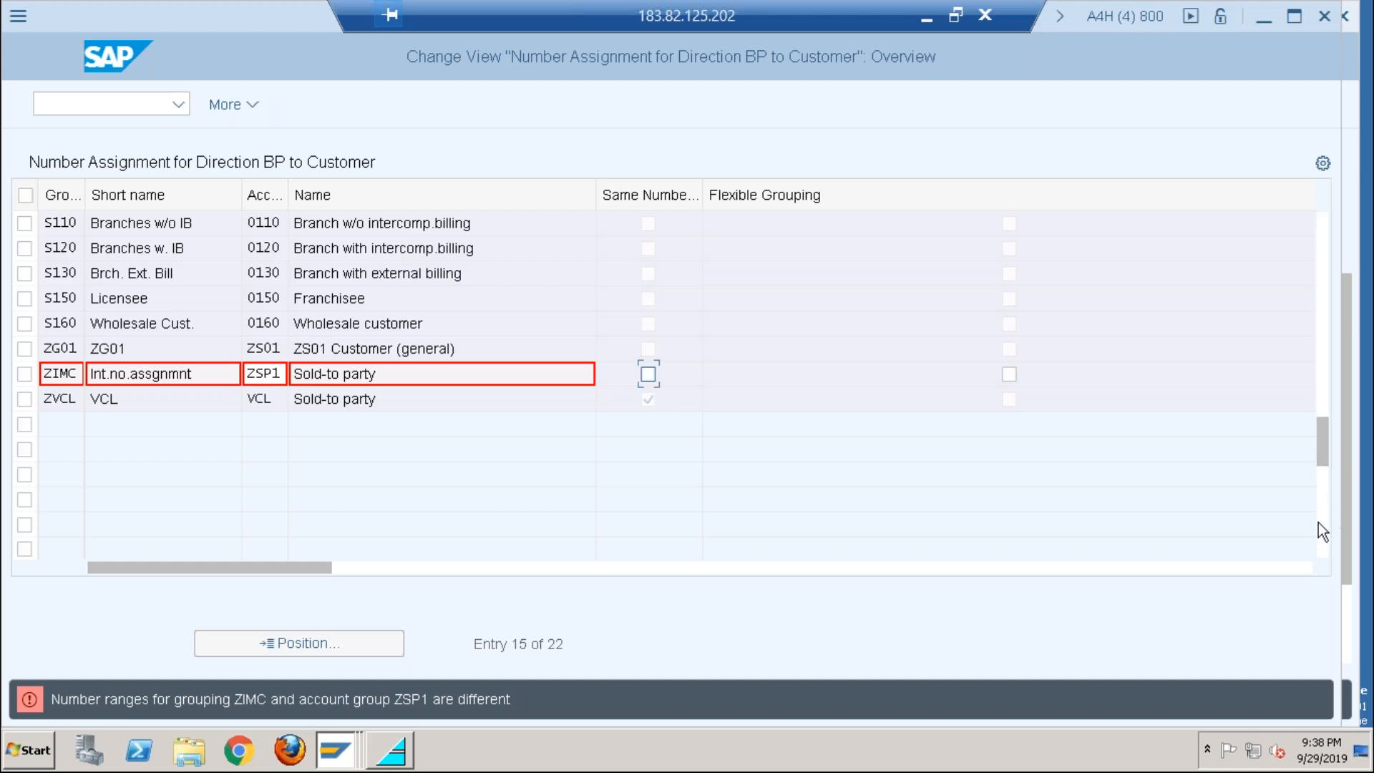
{"action": "key", "text": "ctrl+s"}
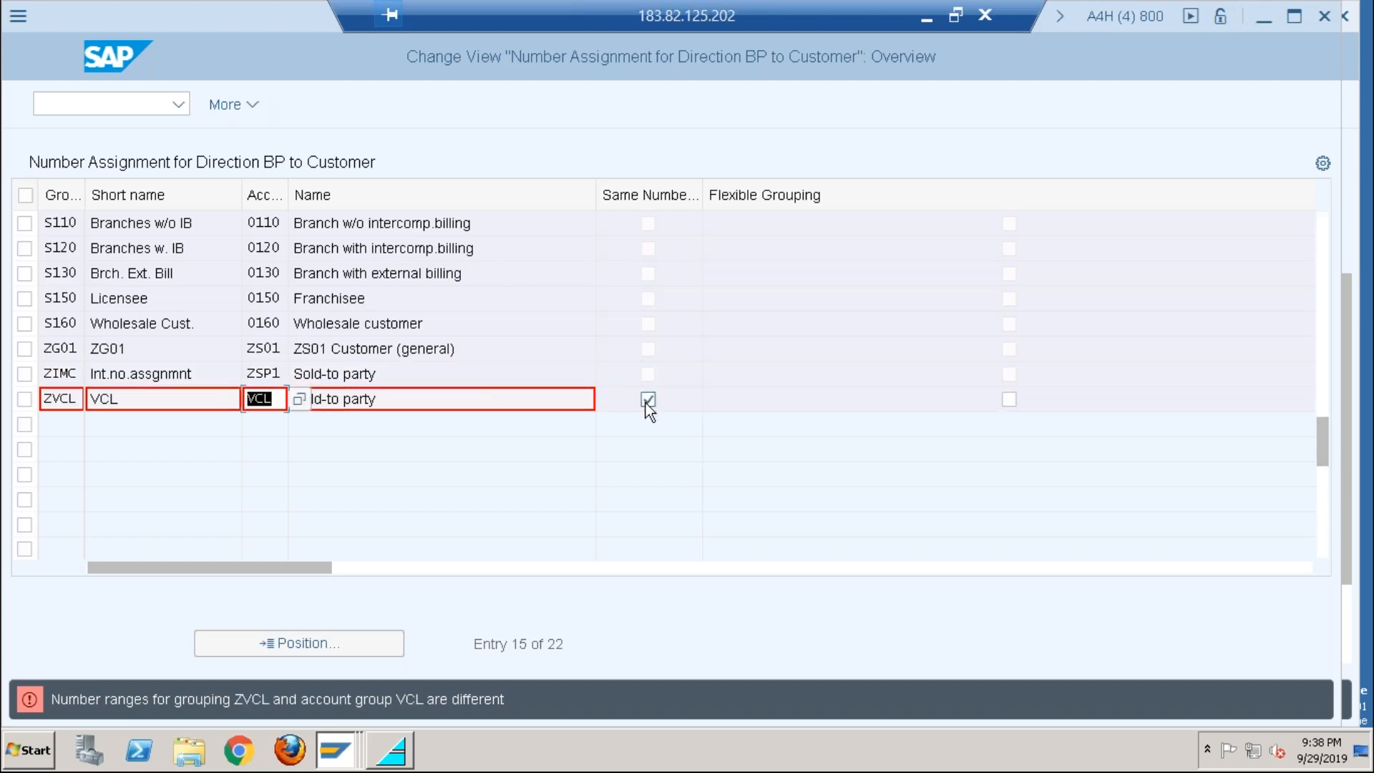
{"action": "left_click", "coordinate": [647, 399]}
{"action": "left_click", "coordinate": [1324, 537]}
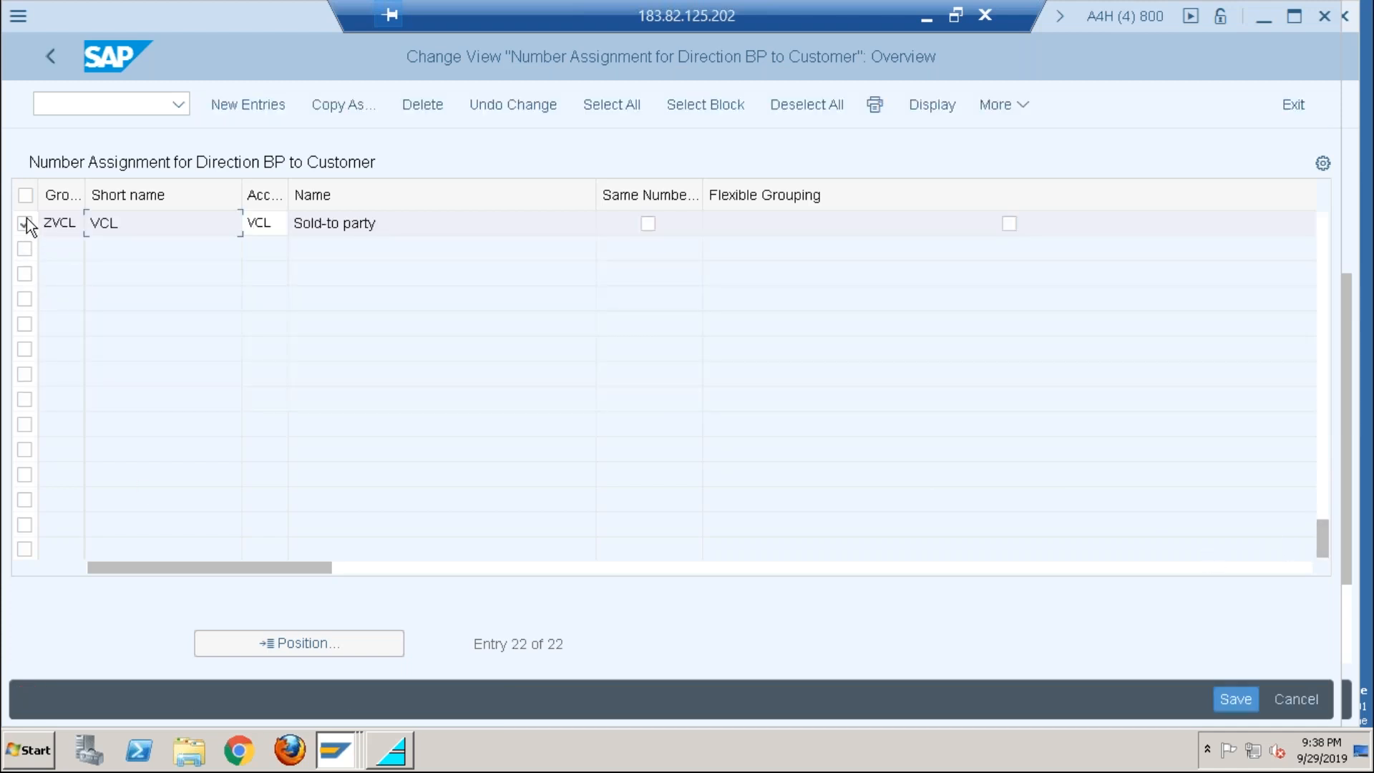
Step: Copy the ZVCL entry and pick grouping ZCH1 for the new entry
{"action": "left_click", "coordinate": [25, 223]}
{"action": "left_click", "coordinate": [339, 104]}
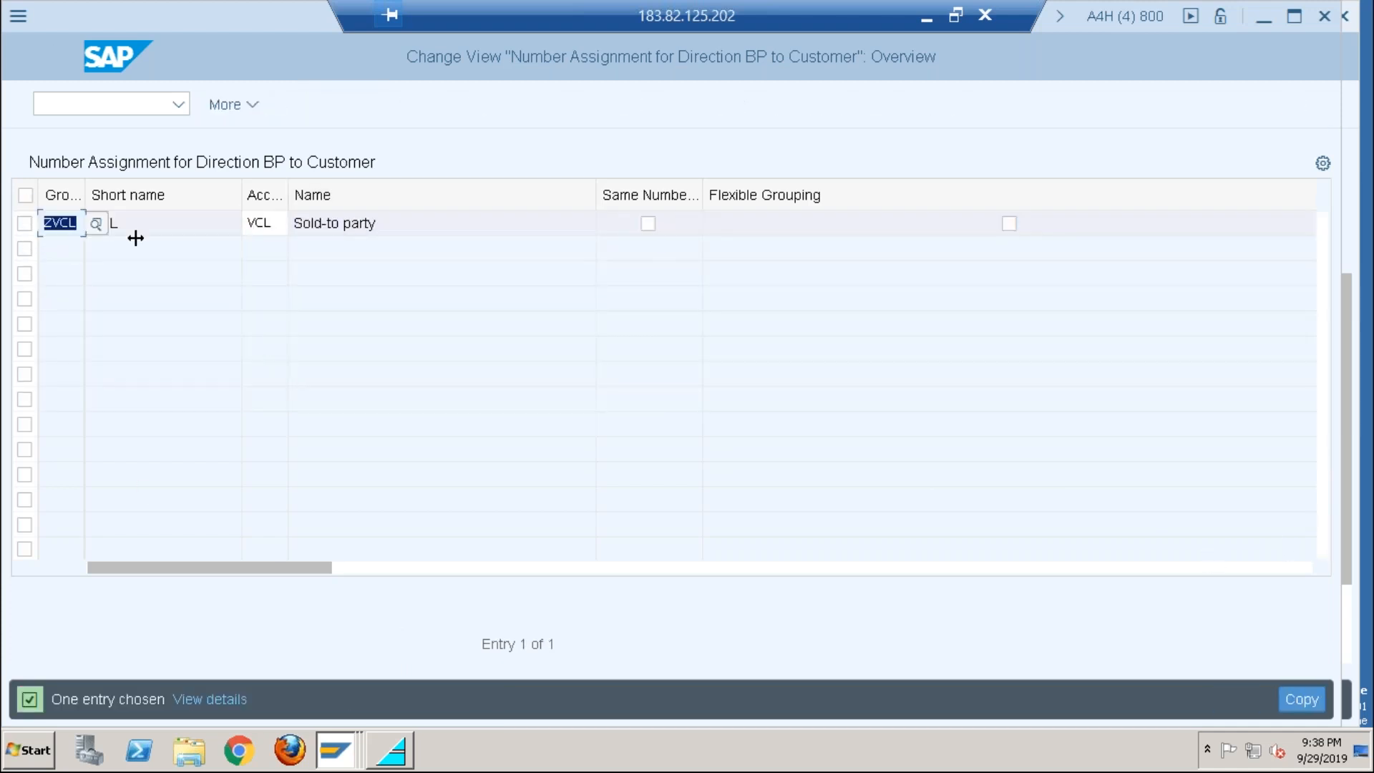
{"action": "key", "text": "F4"}
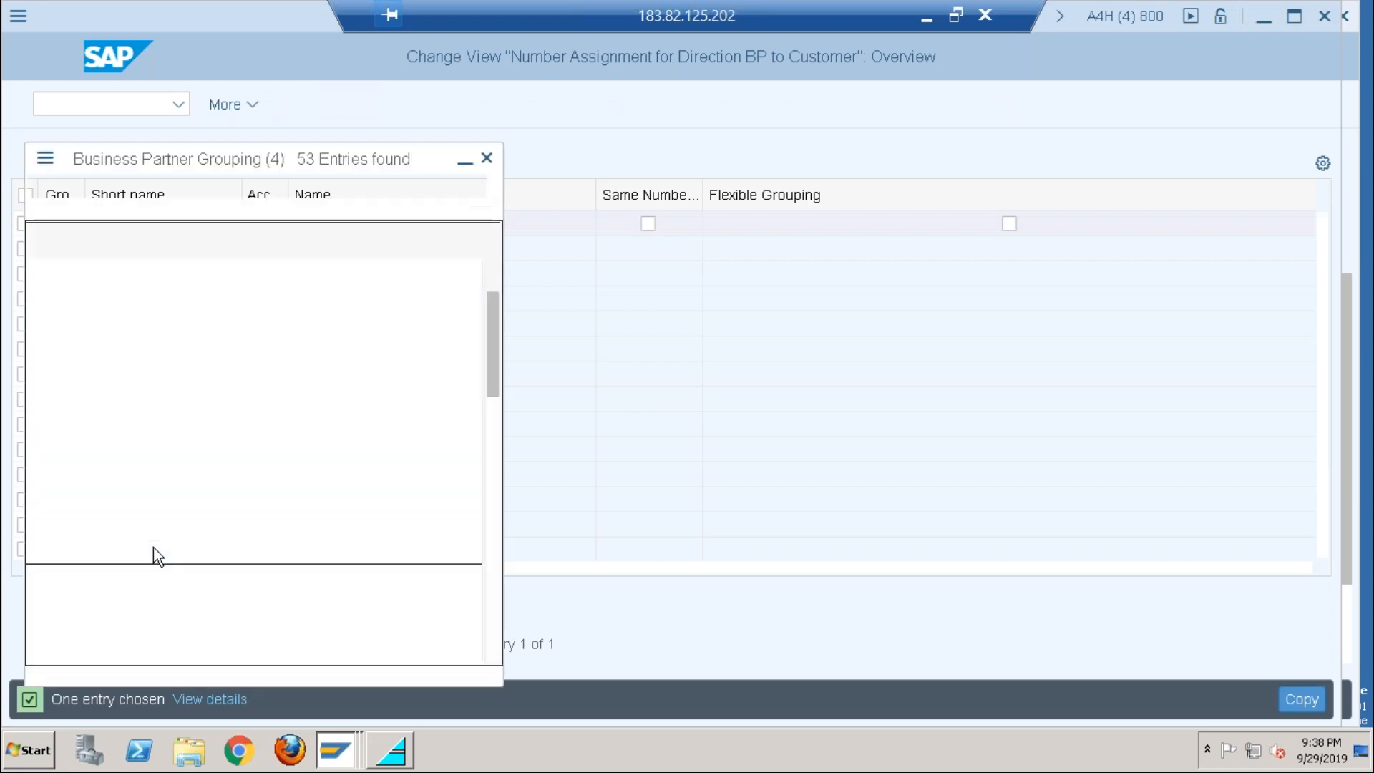
{"action": "left_click", "coordinate": [497, 607]}
{"action": "left_click", "coordinate": [496, 607]}
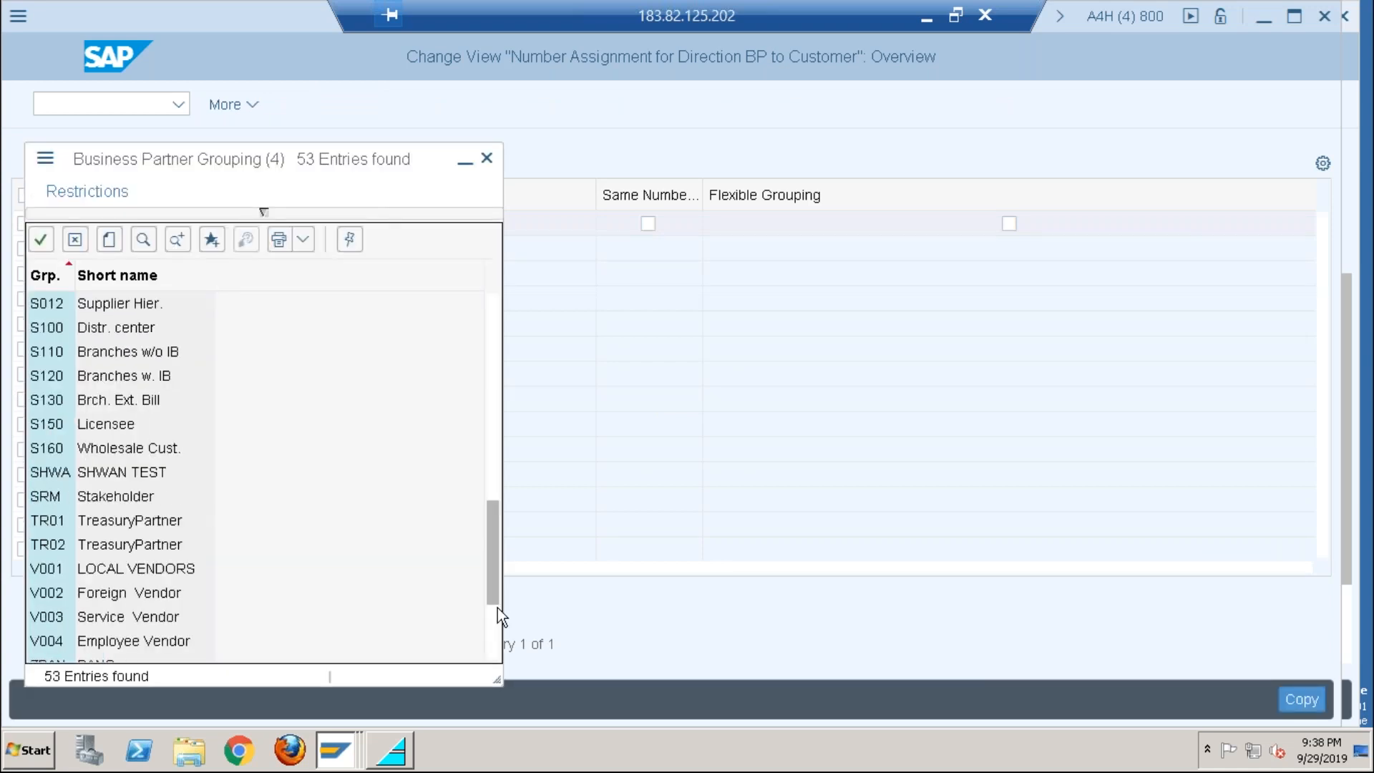
{"action": "left_click", "coordinate": [497, 608]}
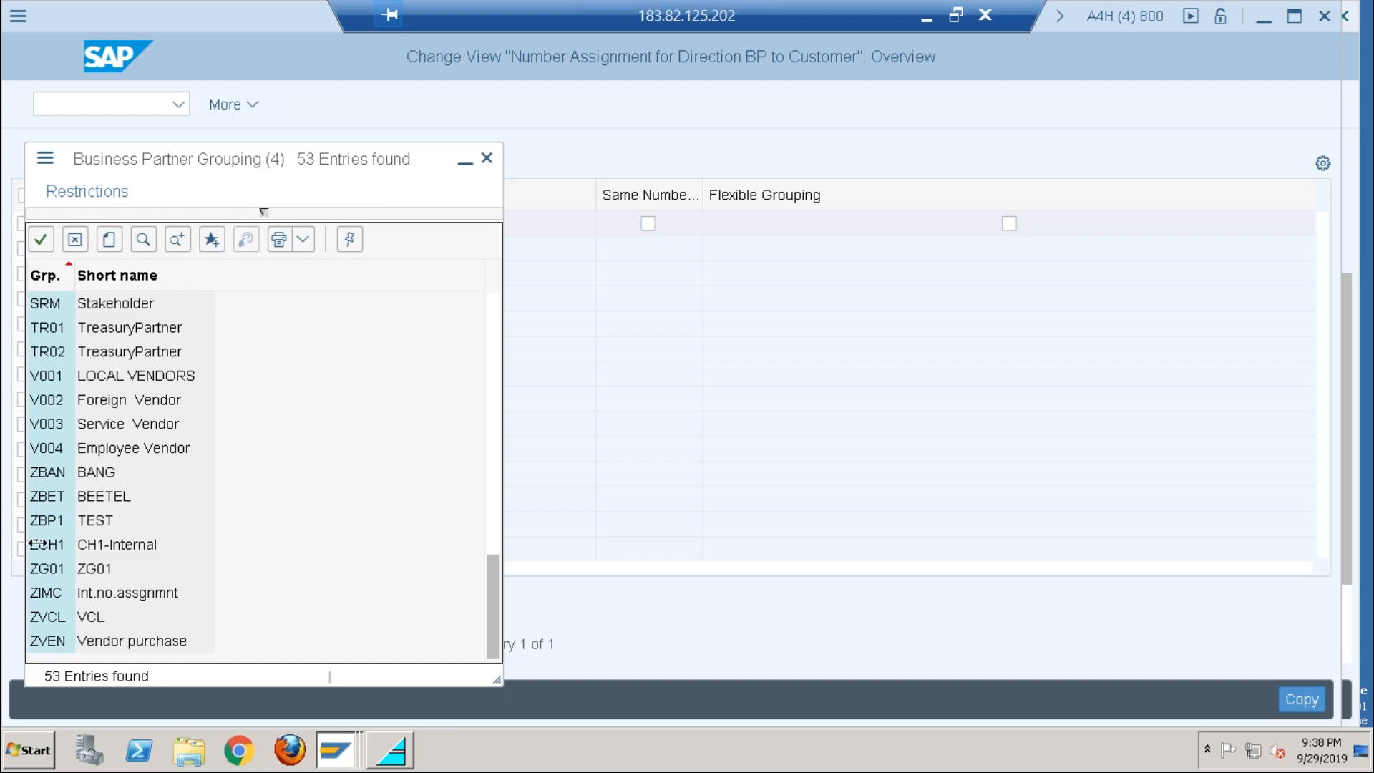
{"action": "double_click", "coordinate": [57, 553]}
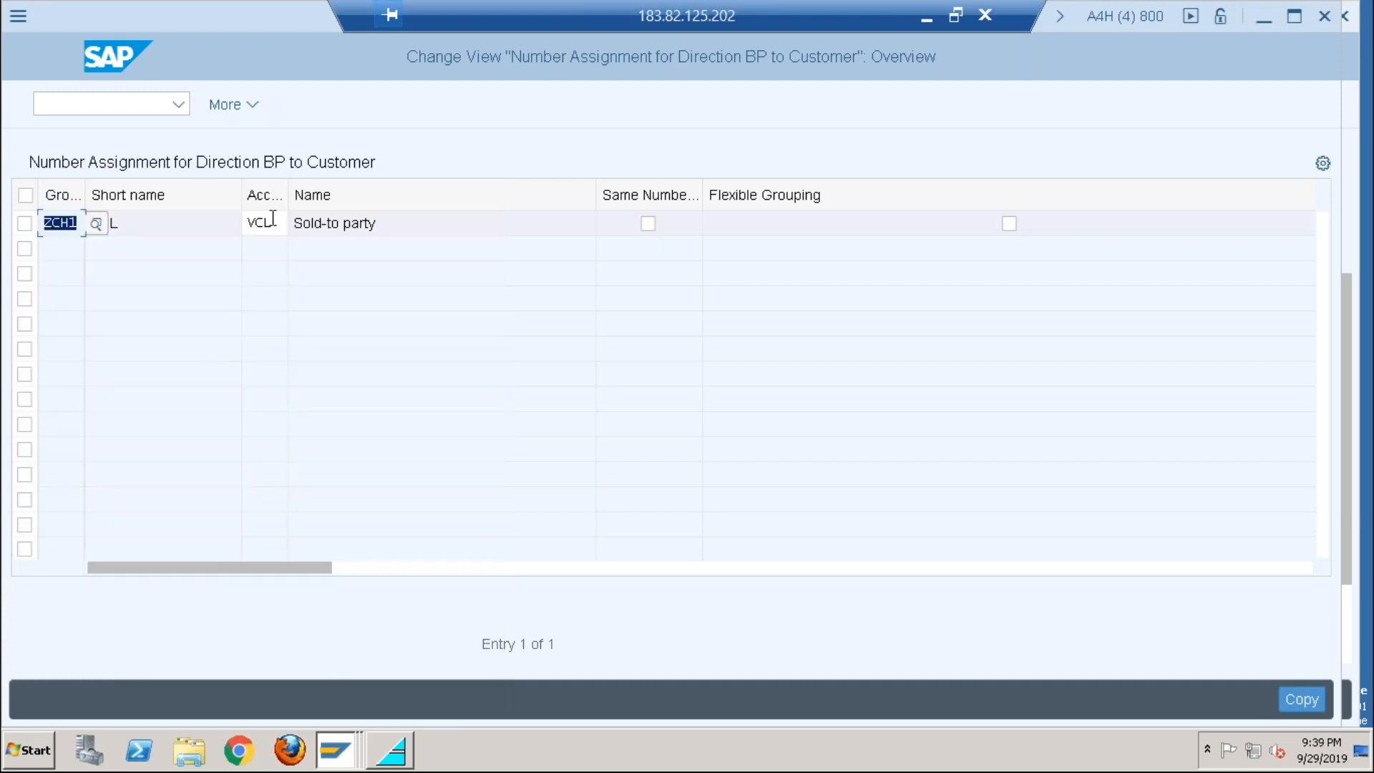
Step: Set the ZCH1 entry's account group to DEBI with Same Number ticked and save it
{"action": "left_click", "coordinate": [272, 219]}
{"action": "key", "text": "BackSpace"}
{"action": "key", "text": "BackSpace"}
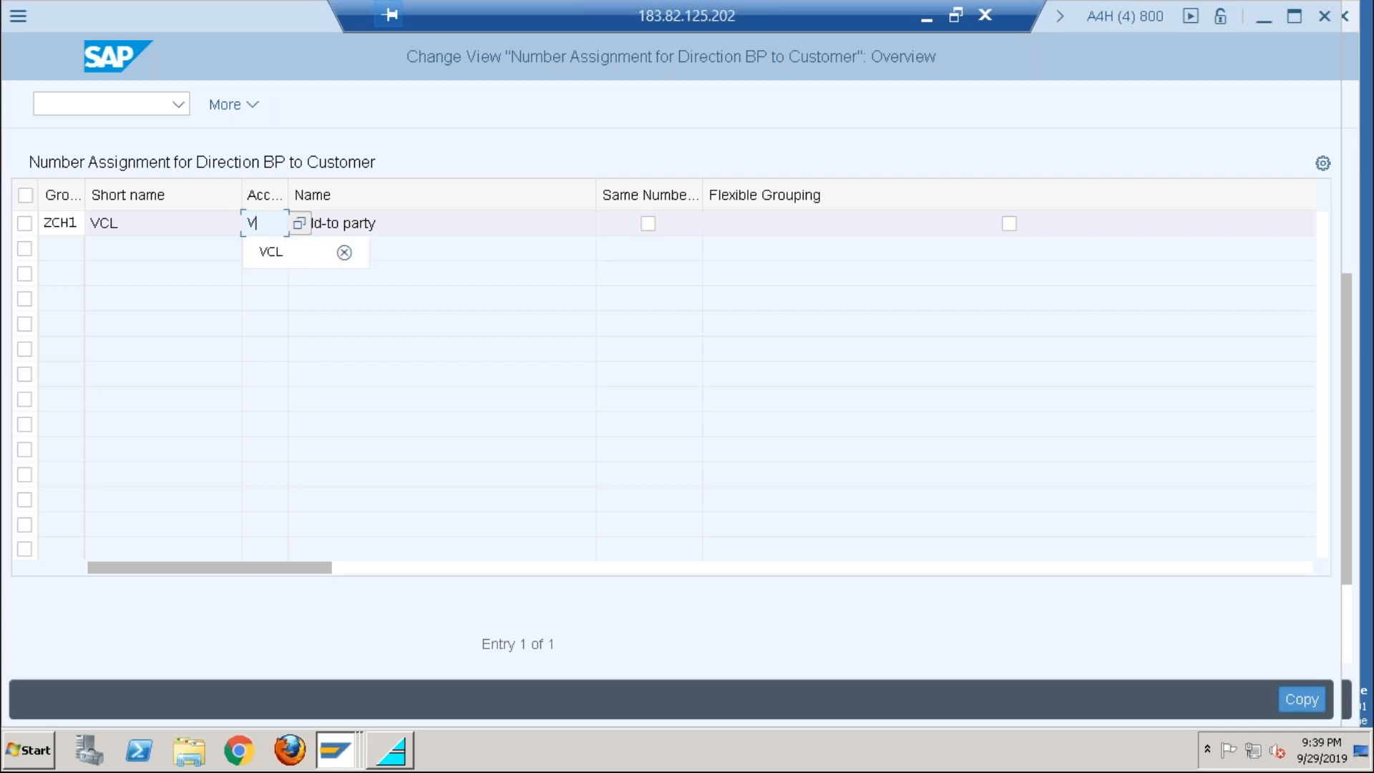
{"action": "key", "text": "BackSpace"}
{"action": "type", "text": "DEBI"}
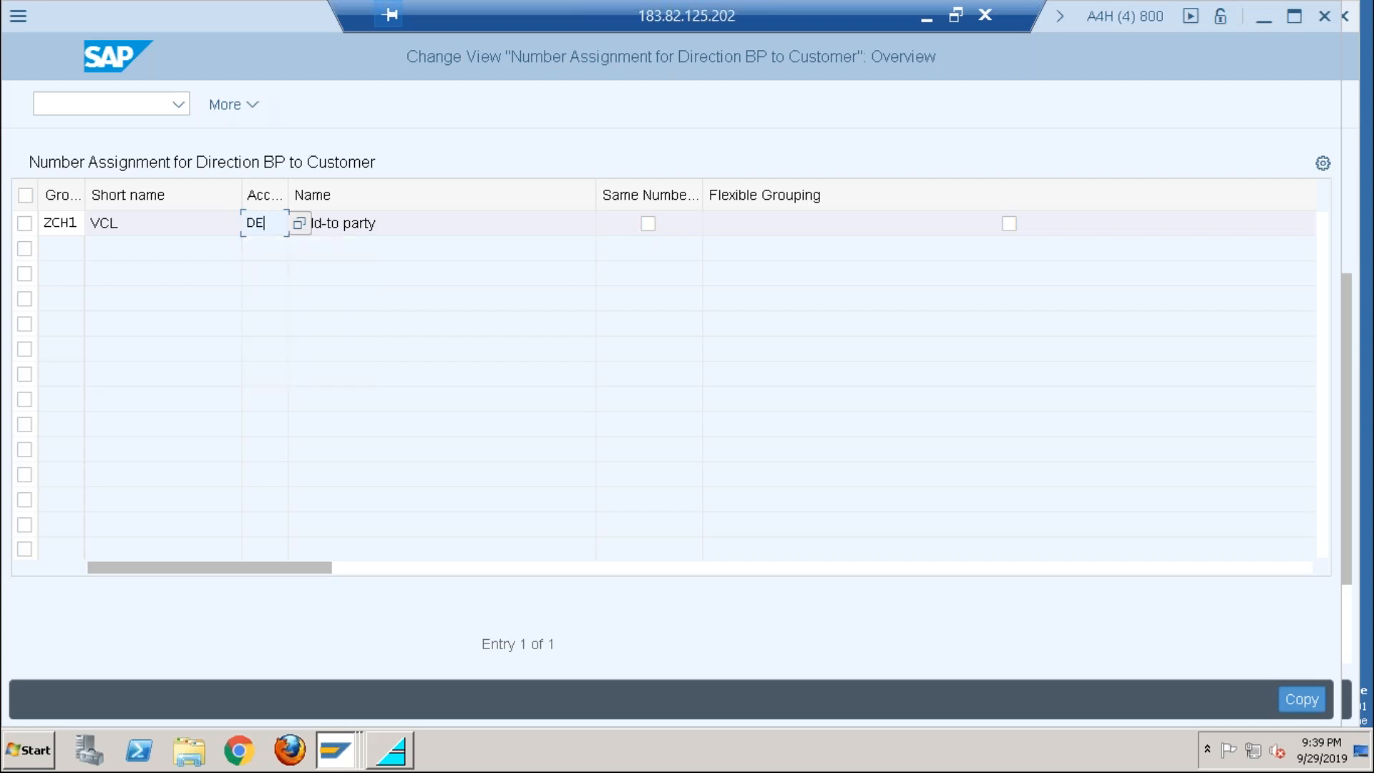
{"action": "left_click", "coordinate": [648, 223]}
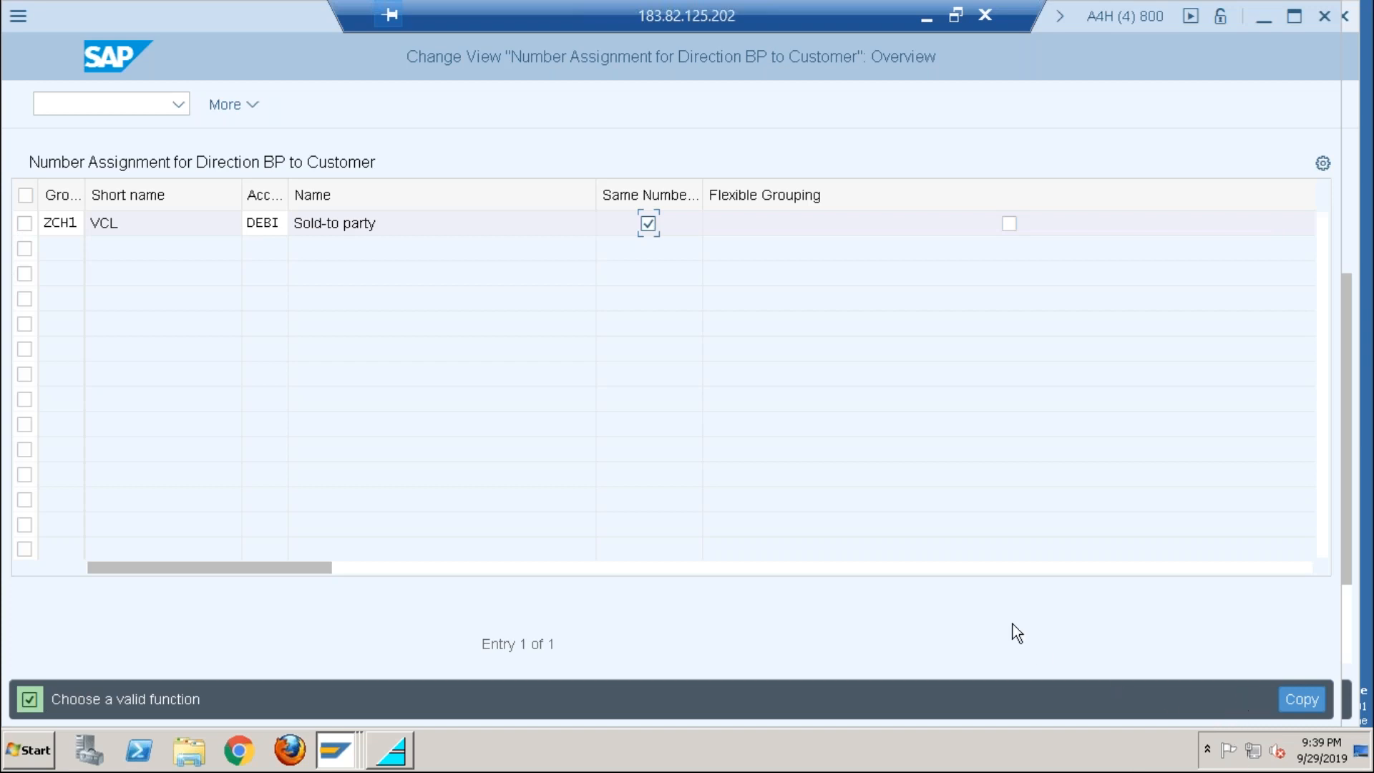
{"action": "key", "text": "Return"}
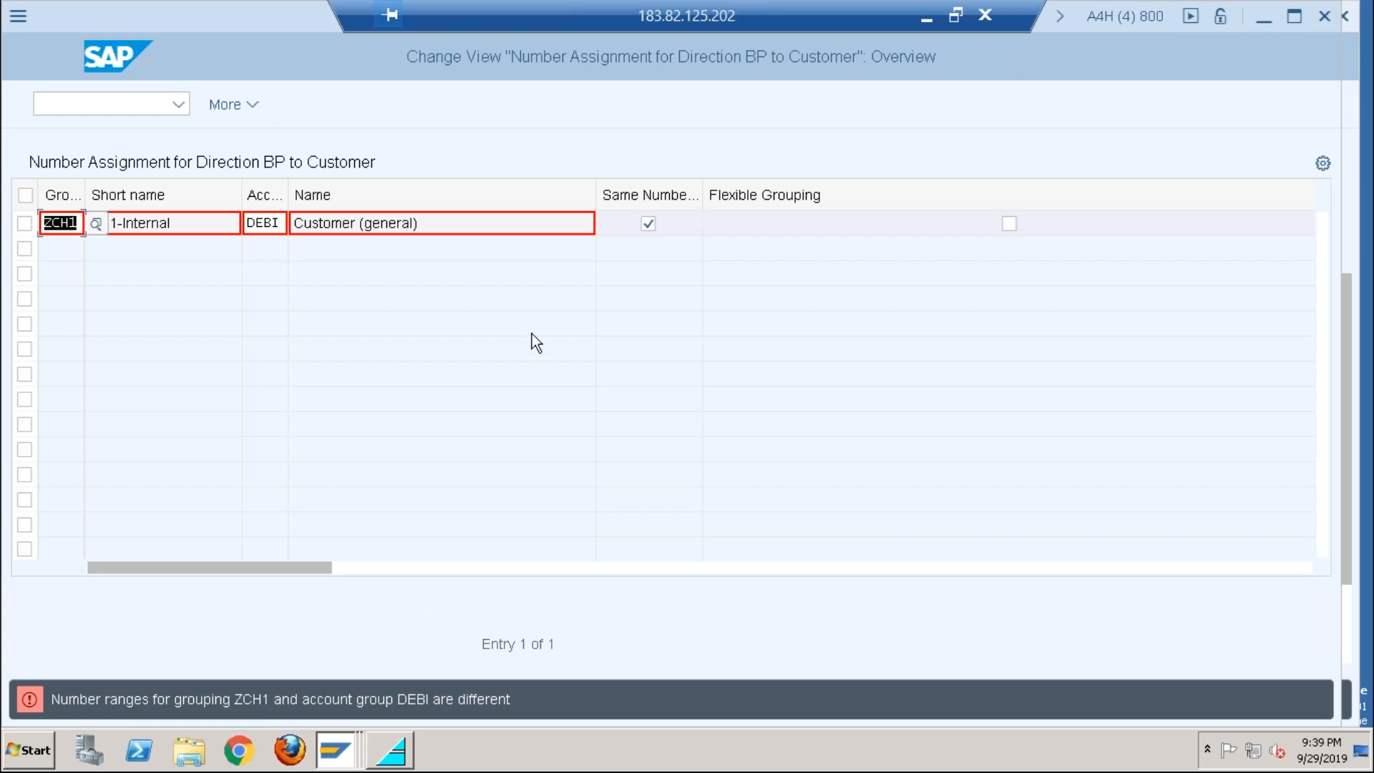
{"action": "left_click", "coordinate": [402, 441]}
{"action": "key", "text": "Return"}
{"action": "left_click", "coordinate": [925, 20]}
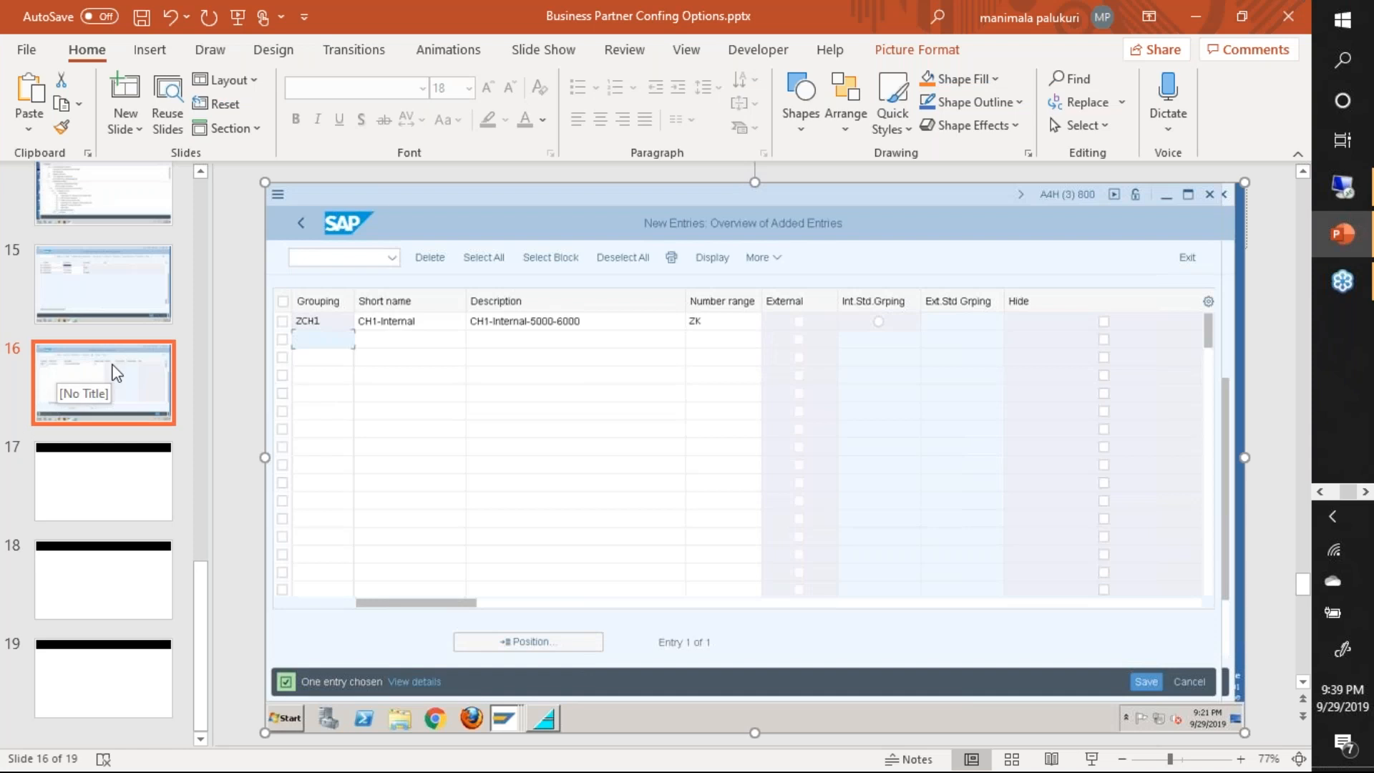
{"action": "left_click", "coordinate": [136, 307]}
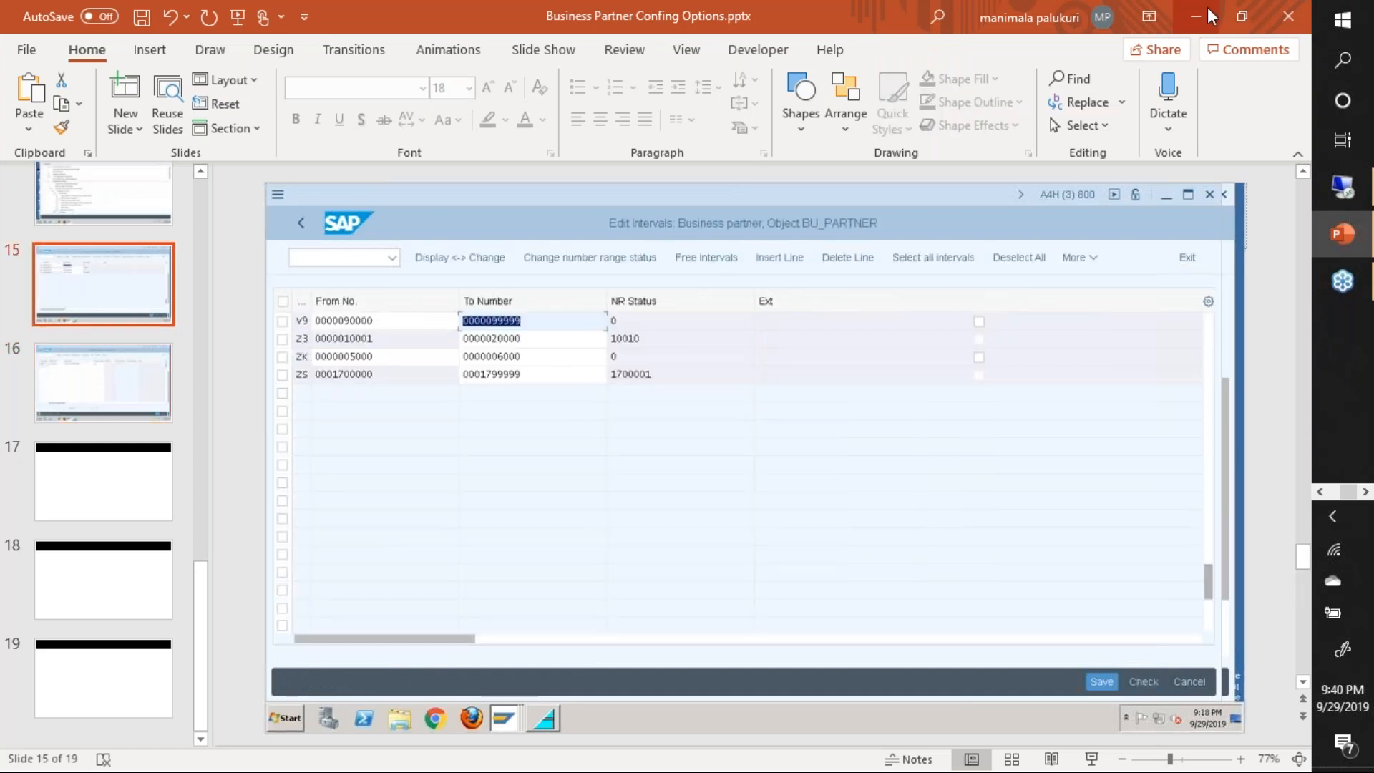
{"action": "left_click", "coordinate": [1203, 10]}
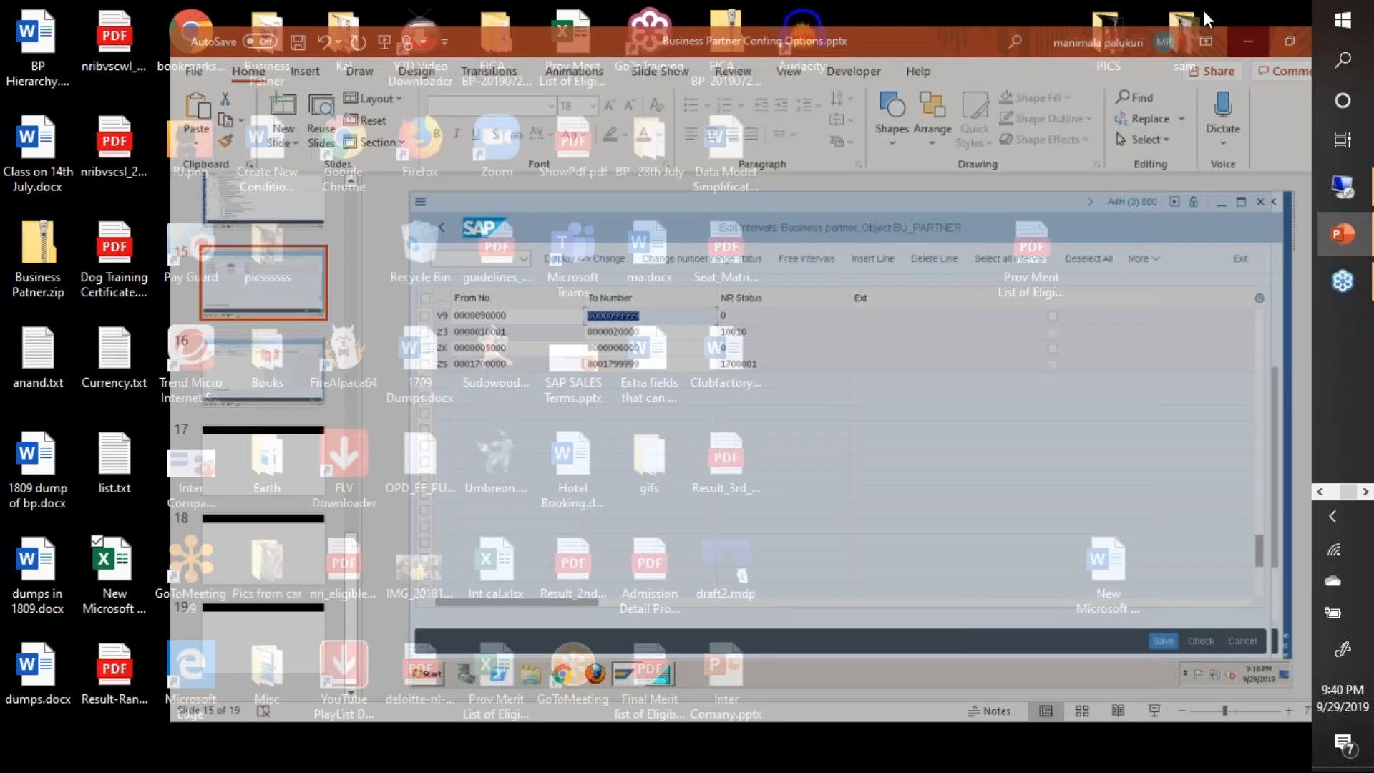
{"action": "key", "text": "alt+Tab"}
{"action": "key", "text": "alt+Tab"}
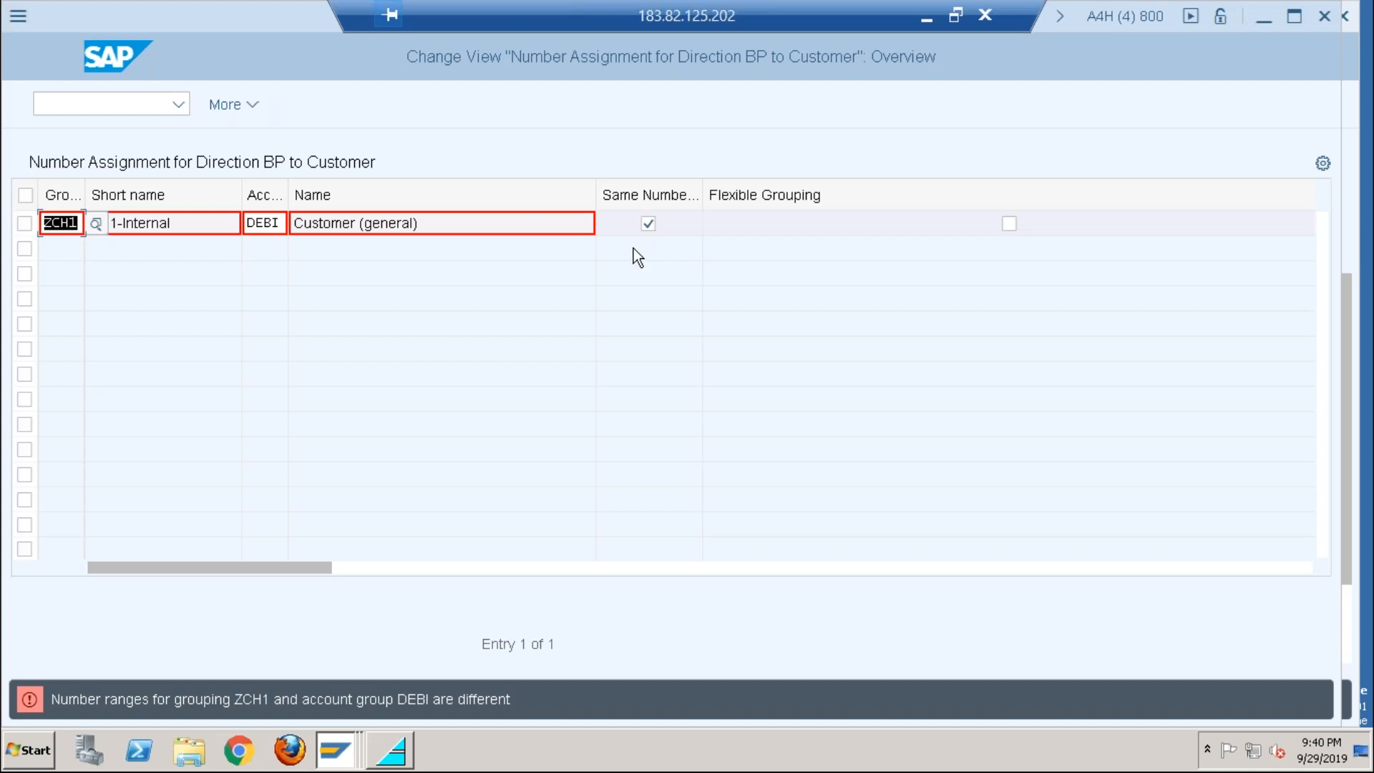
Step: Clear Same Number on the ZCH1 entry and close the number-assignment session window
{"action": "left_click", "coordinate": [650, 226]}
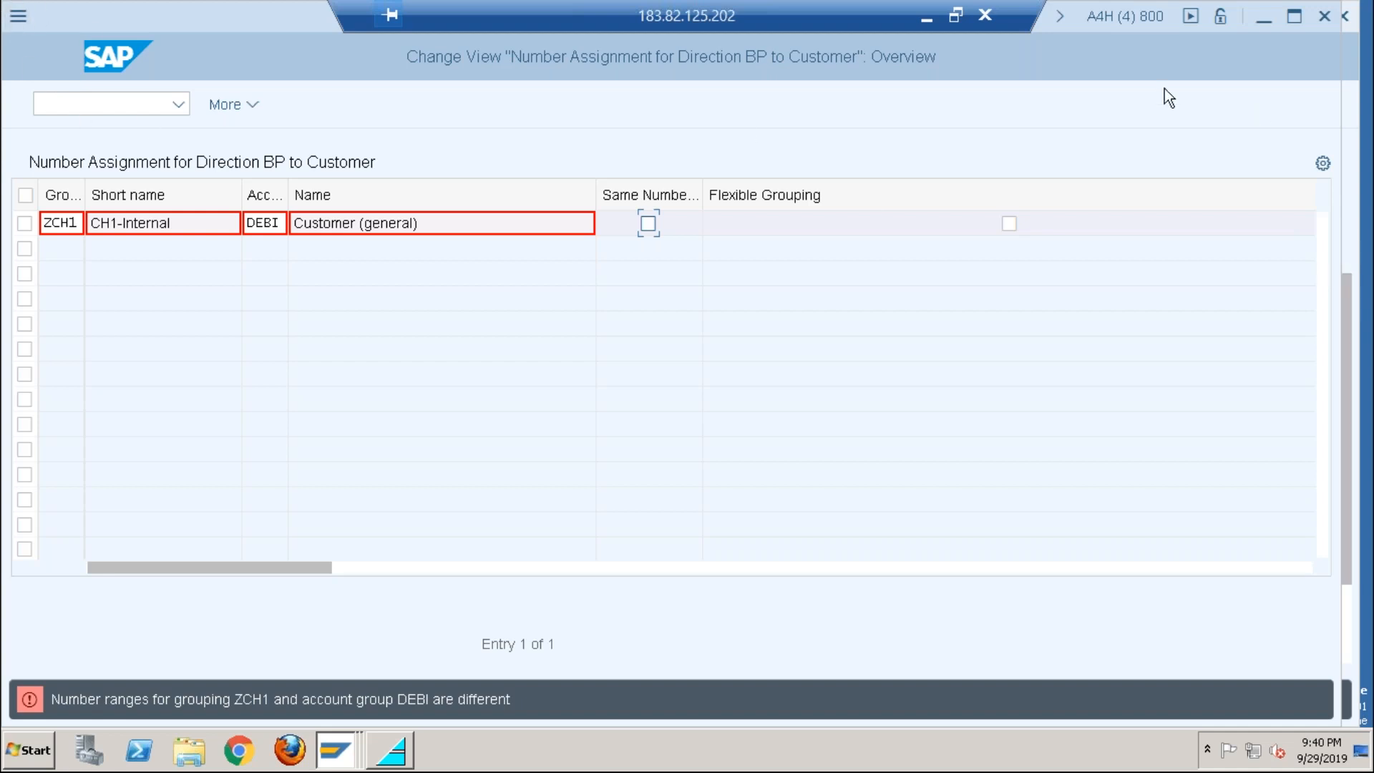
{"action": "left_click", "coordinate": [17, 17]}
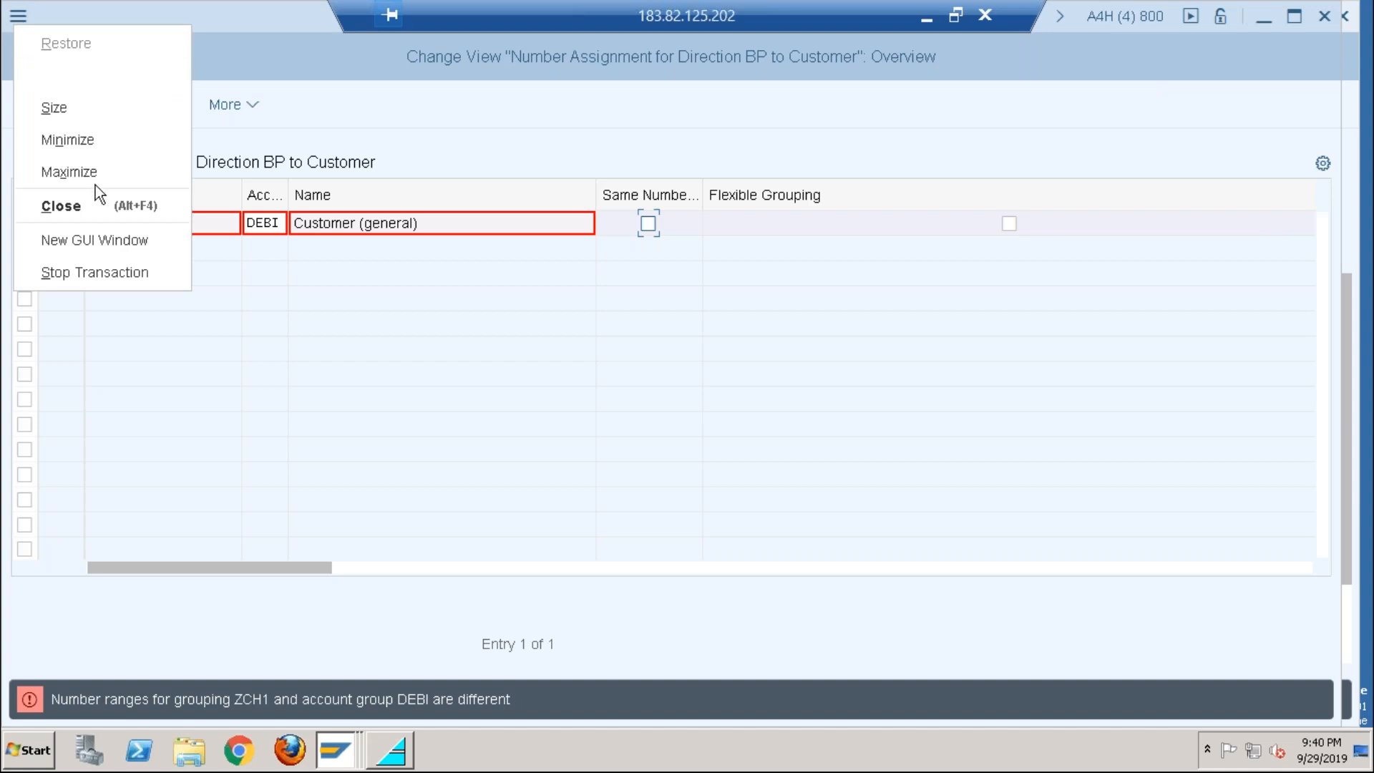
{"action": "left_click", "coordinate": [71, 206]}
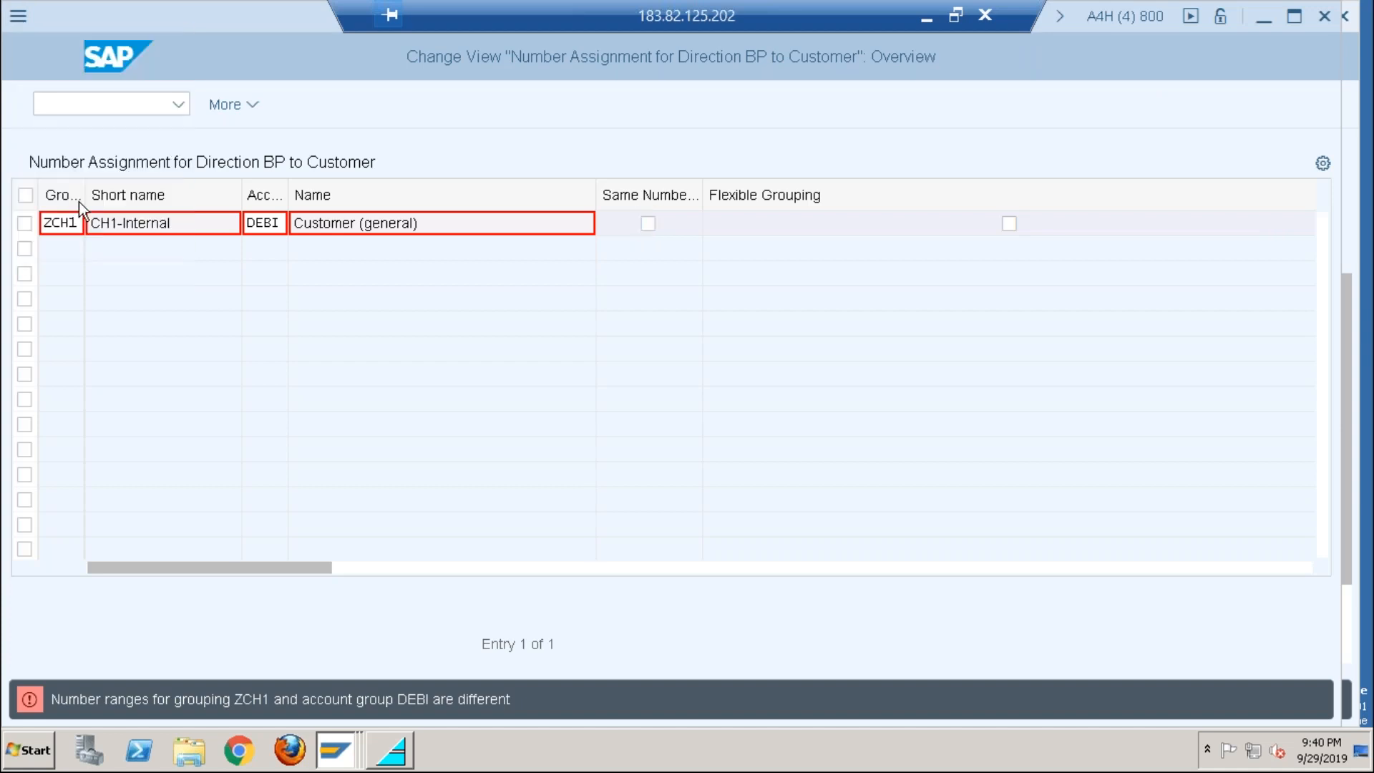
Step: In the Maintain Business Partner session, run /nspr0, which reports that transaction SPR0 does not exist
{"action": "left_click", "coordinate": [16, 40]}
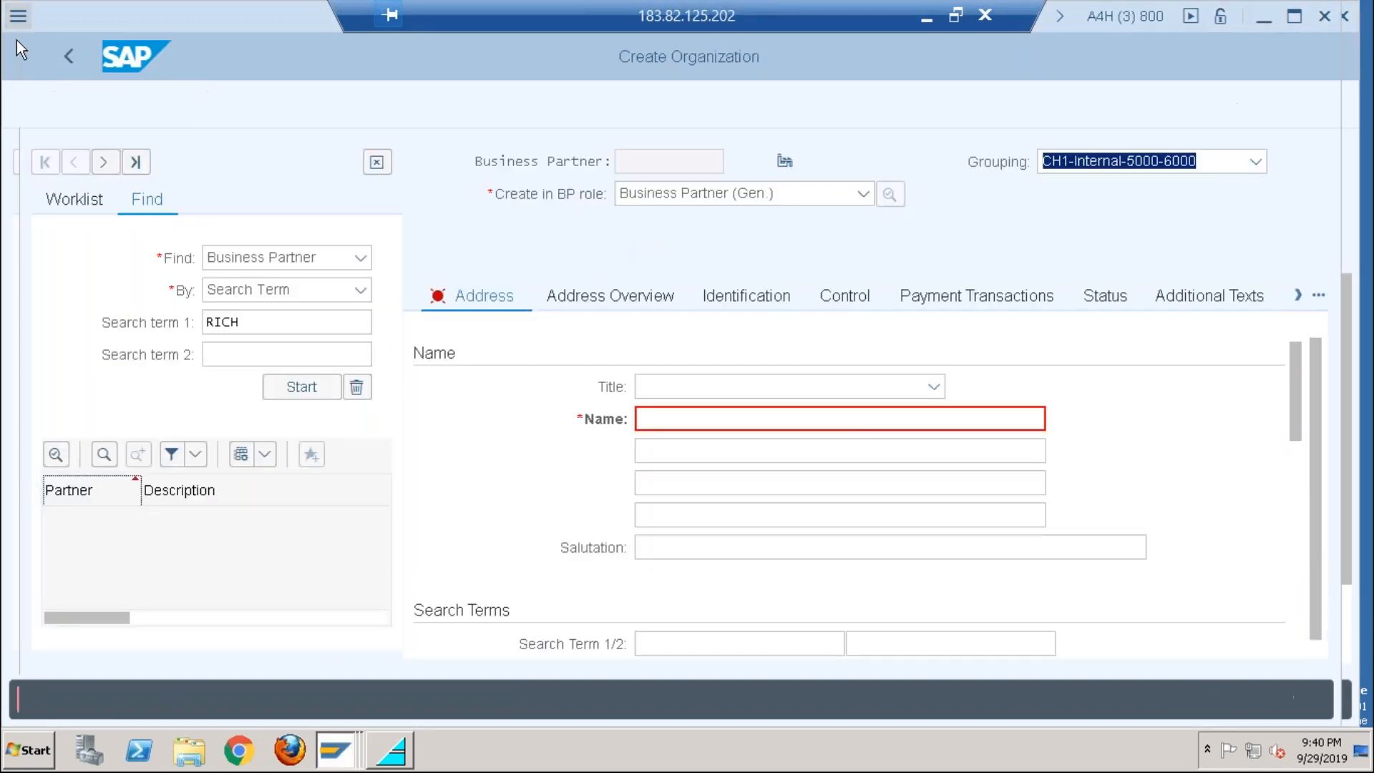
{"action": "type", "text": "/nspr"}
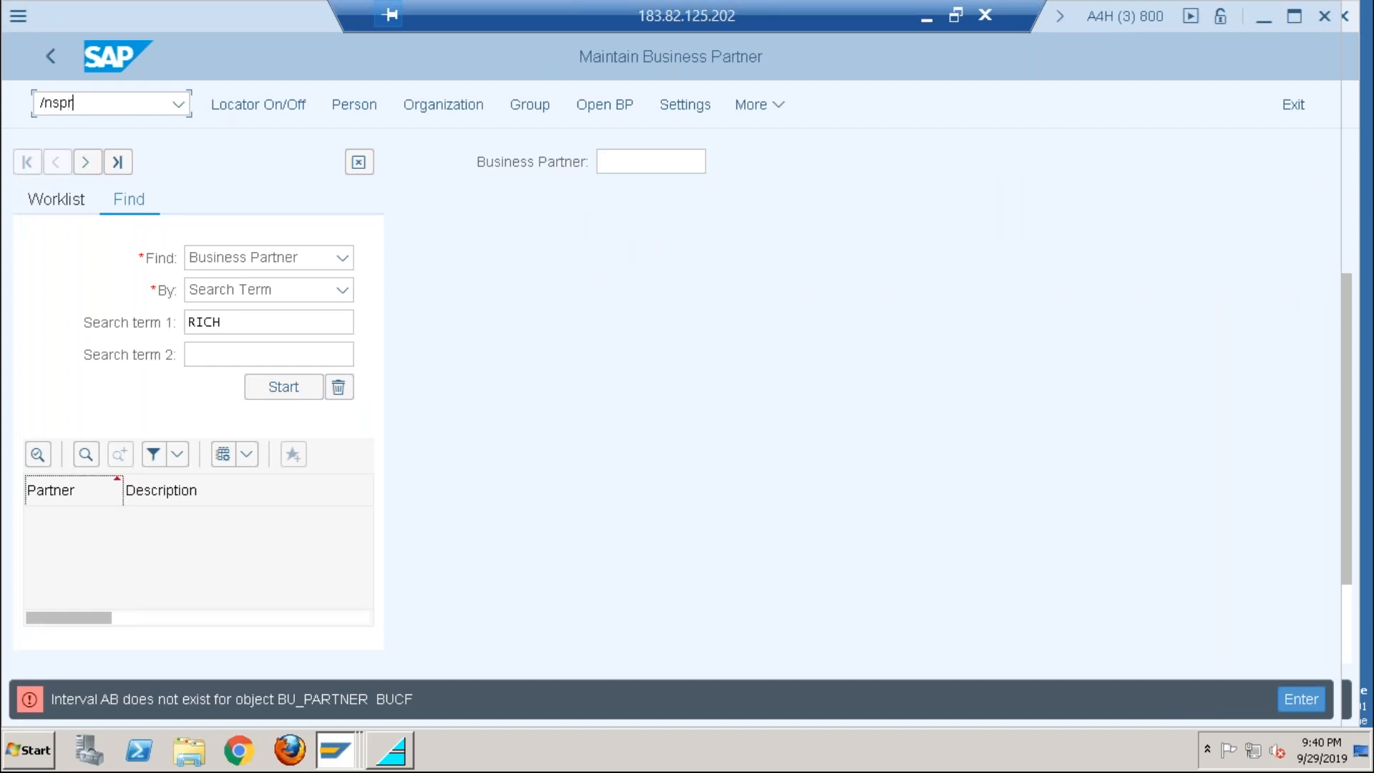
{"action": "type", "text": "0"}
{"action": "key", "text": "Return"}
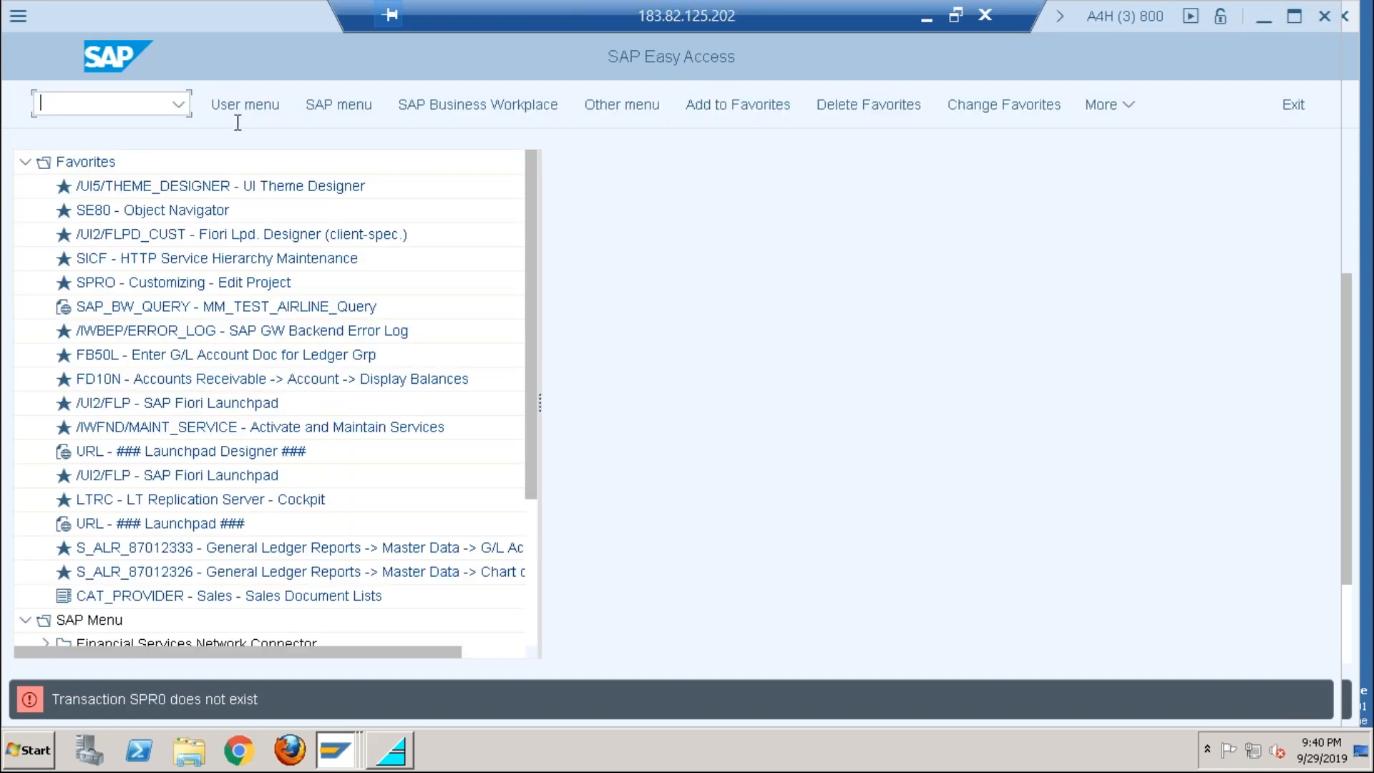
{"action": "key", "text": "alt+Tab"}
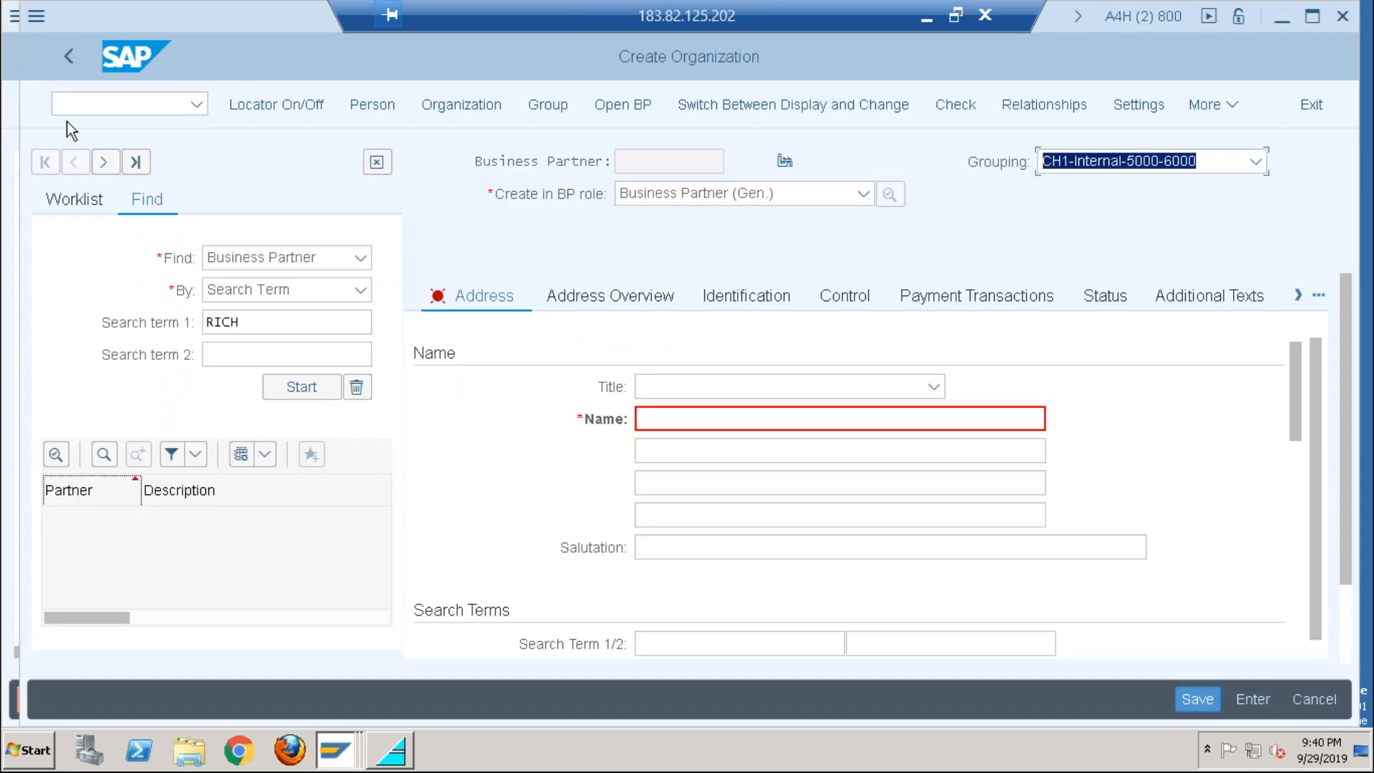
Step: Start transaction /nspro and open the SAP Reference IMG
{"action": "key", "text": "alt+Tab"}
{"action": "key", "text": "alt+Tab"}
{"action": "key", "text": "alt+Tab"}
{"action": "key", "text": "alt+Tab"}
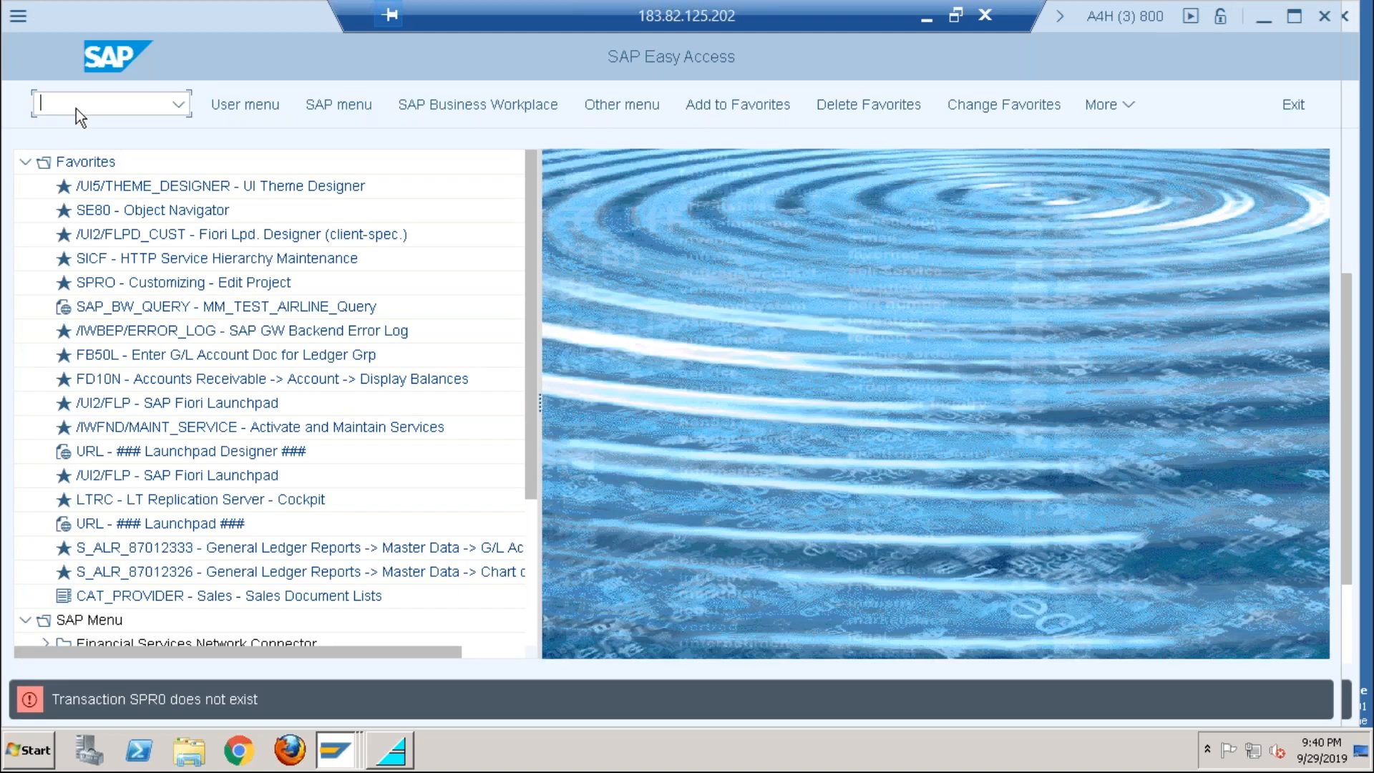
{"action": "type", "text": "/nspro"}
{"action": "key", "text": "Return"}
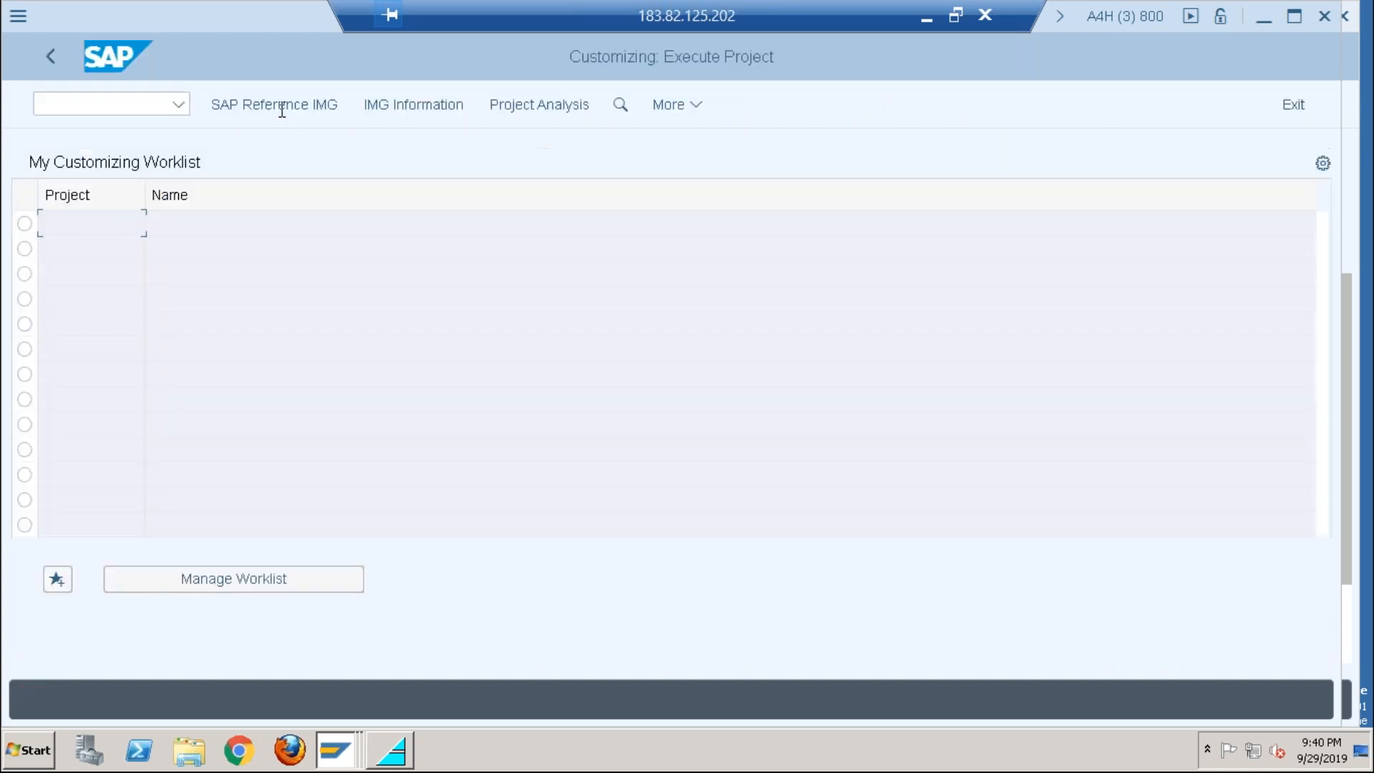
{"action": "left_click", "coordinate": [278, 107]}
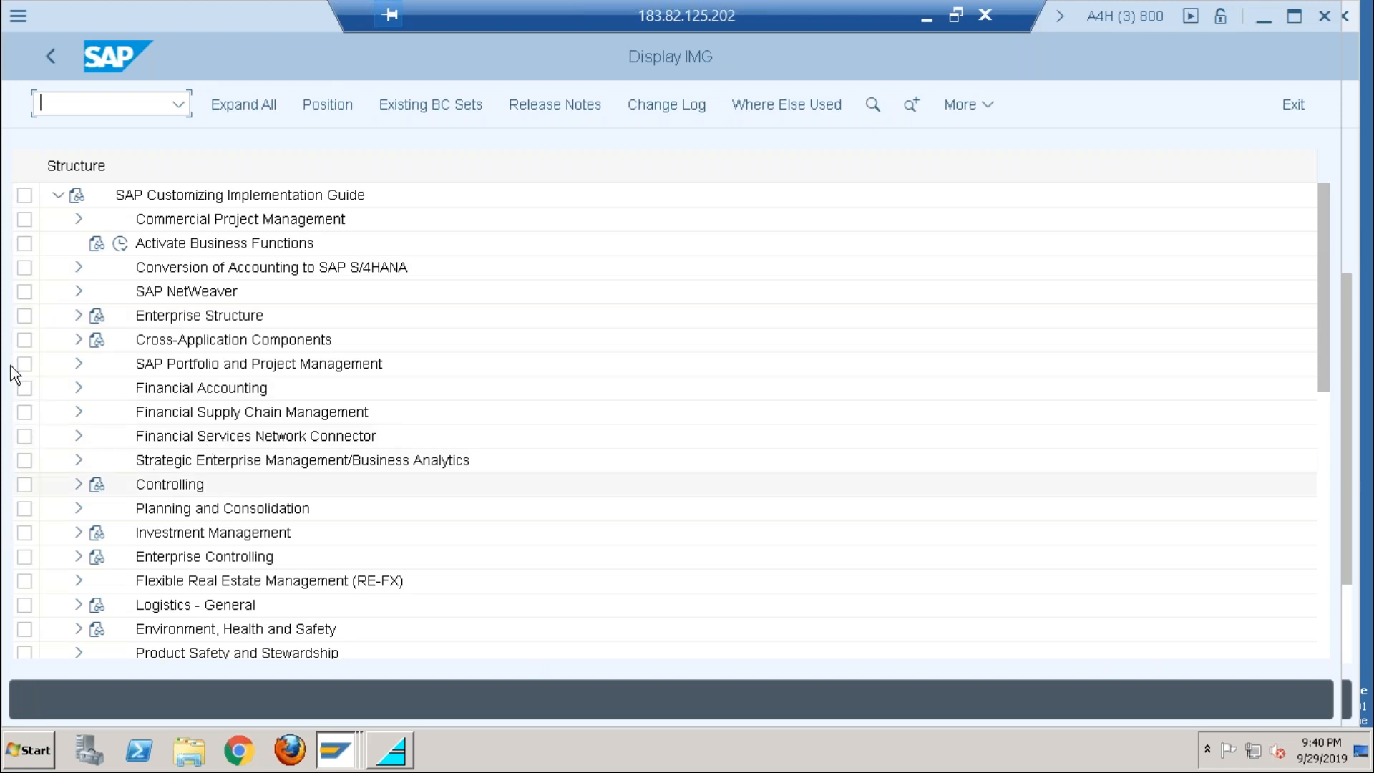
Step: Go to Cross-Application Components > SAP Business Partner > Number Ranges and Groupings and run Define Number Ranges
{"action": "left_click", "coordinate": [76, 345]}
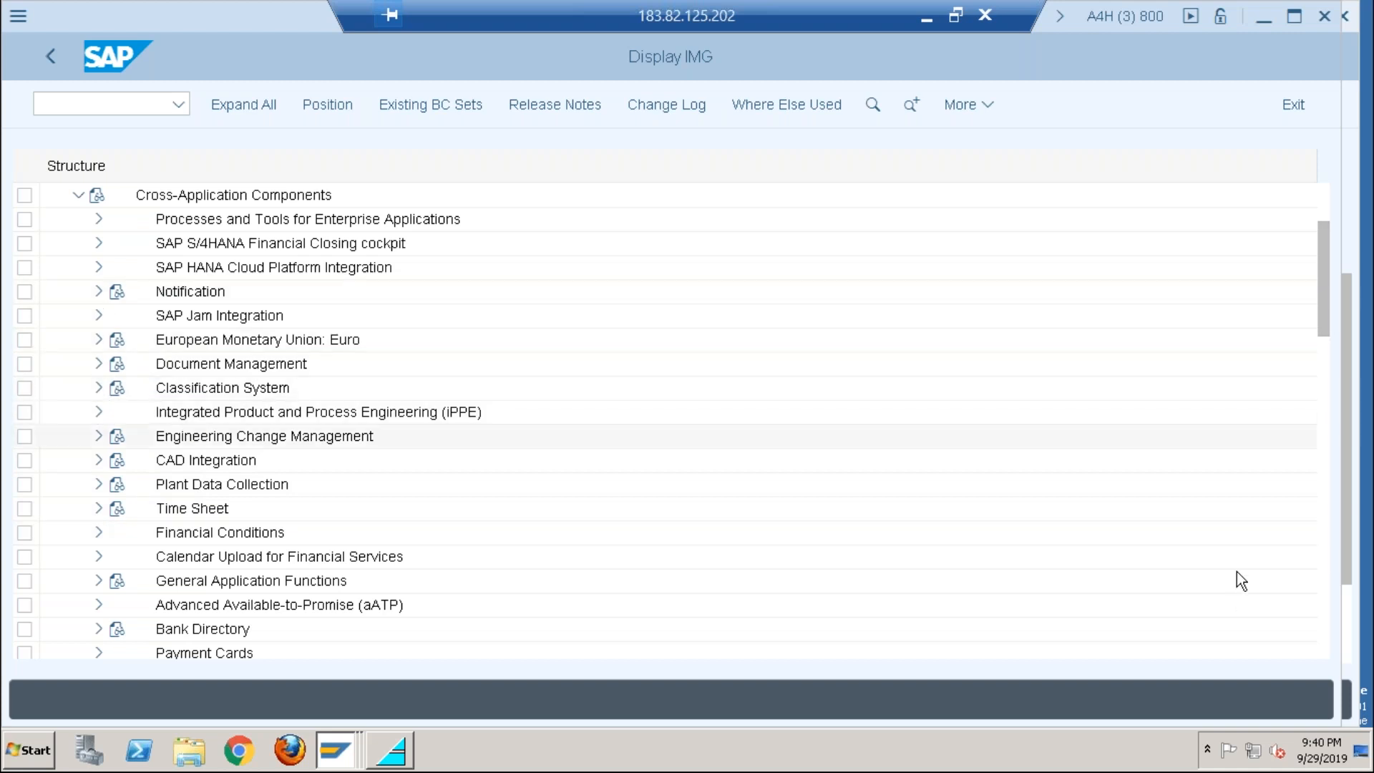
{"action": "left_click", "coordinate": [1321, 517]}
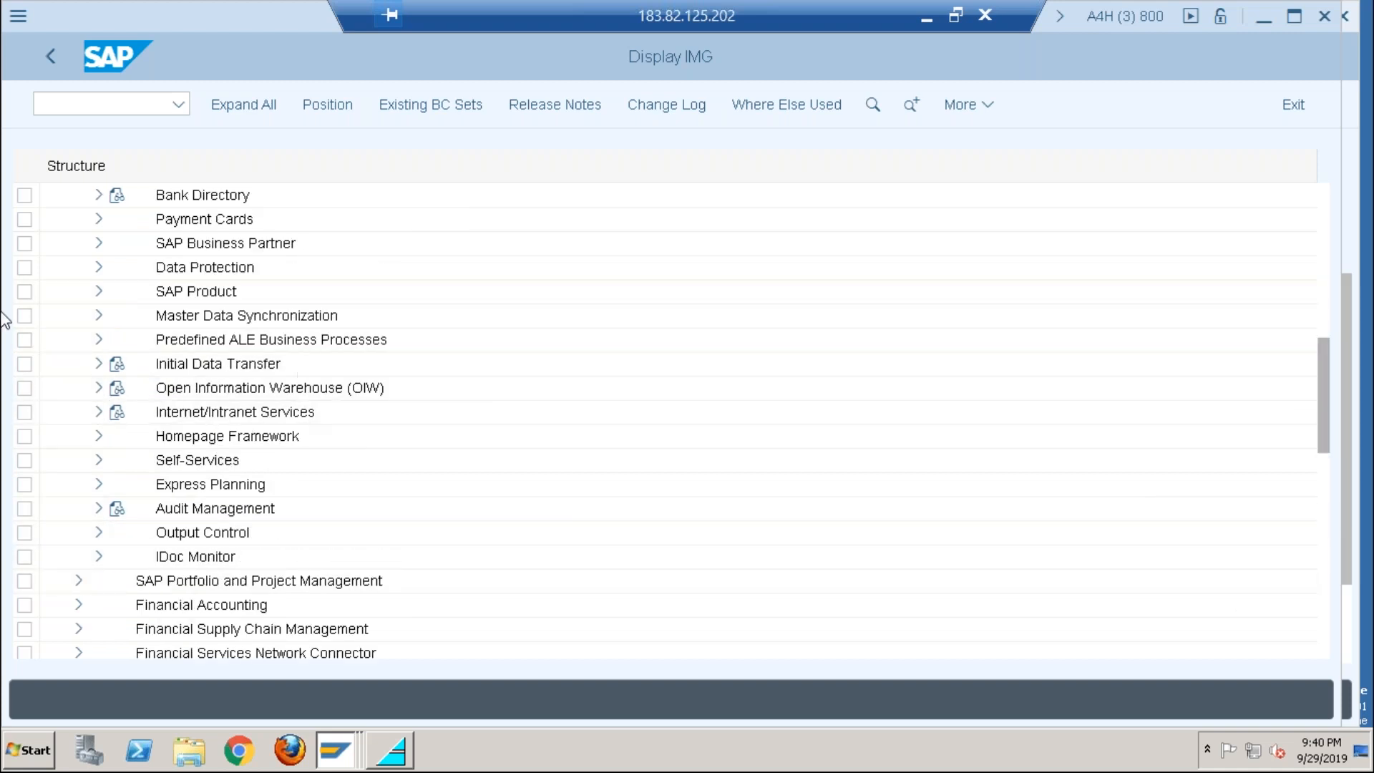
{"action": "left_click", "coordinate": [98, 243]}
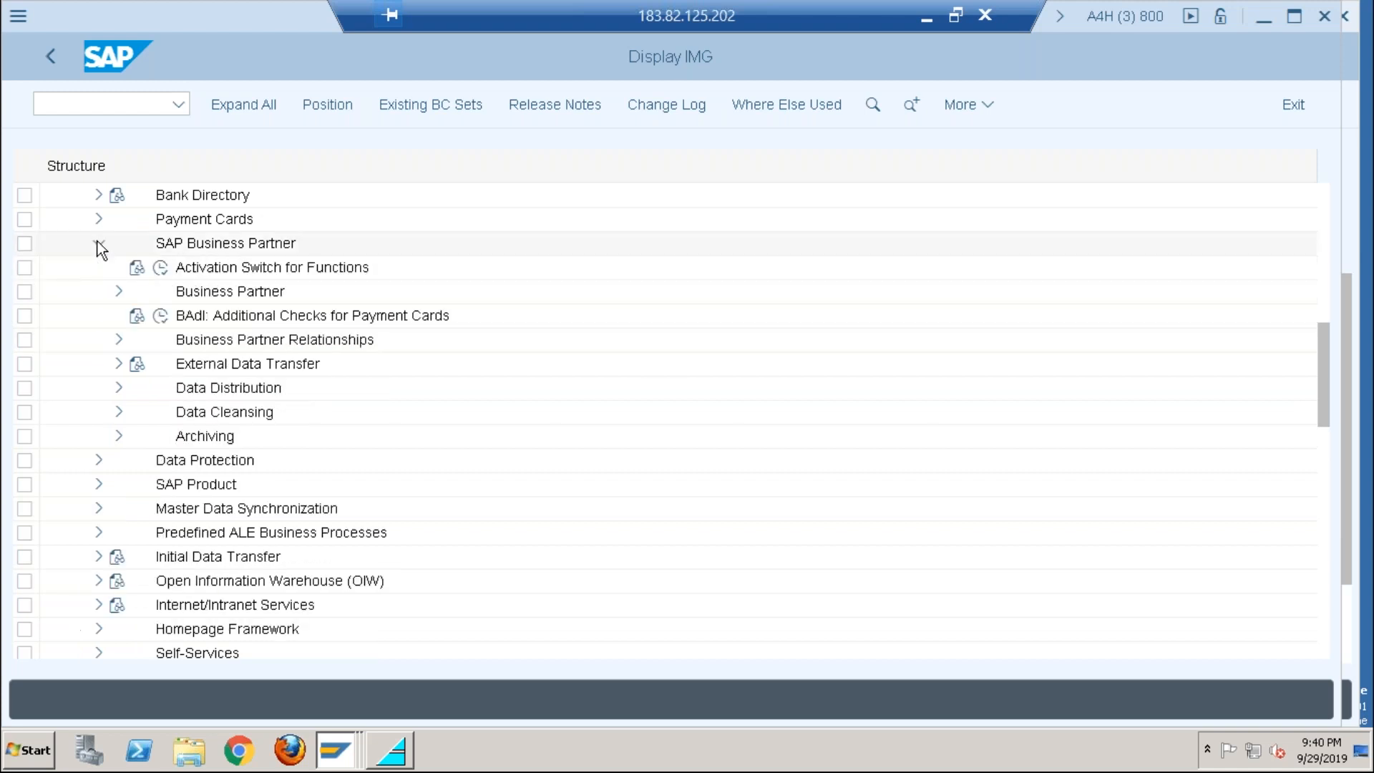
{"action": "left_click", "coordinate": [119, 292]}
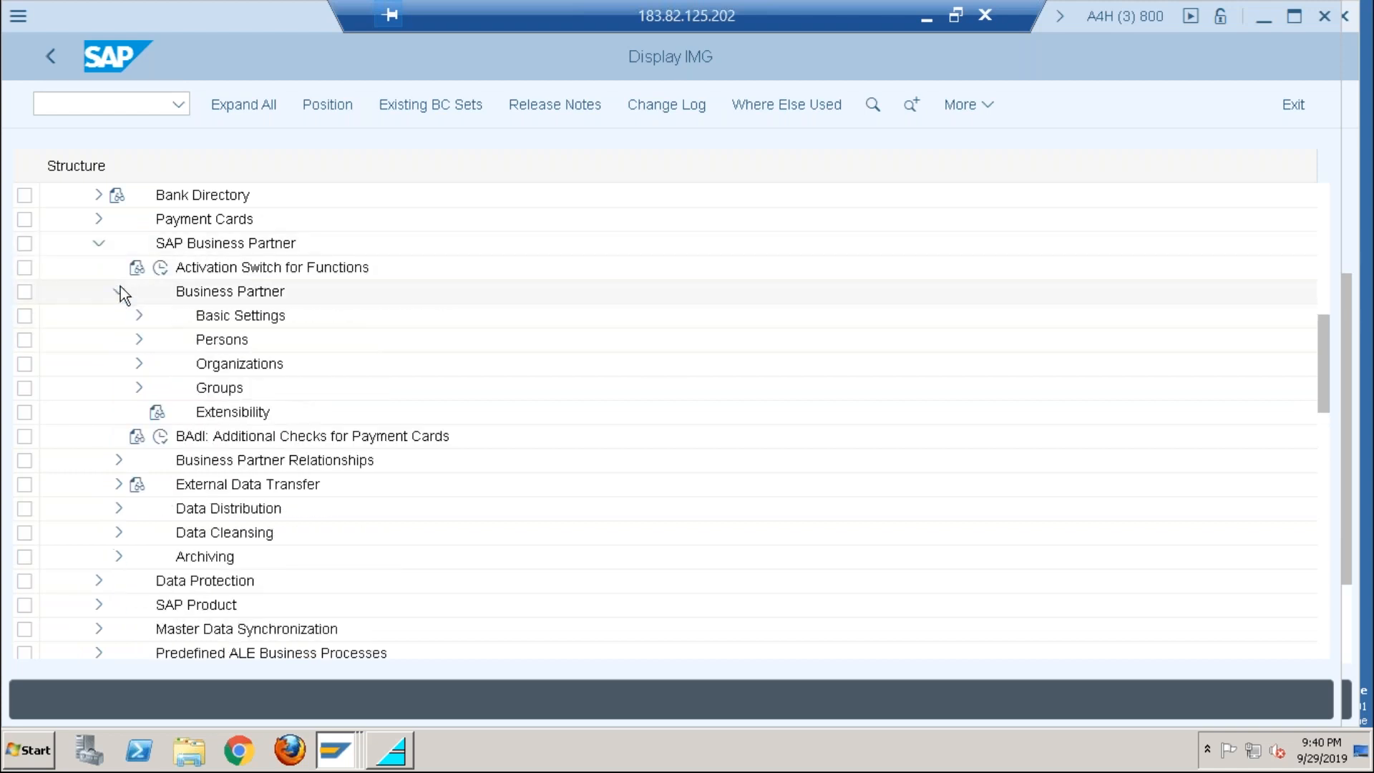
{"action": "left_click", "coordinate": [138, 315]}
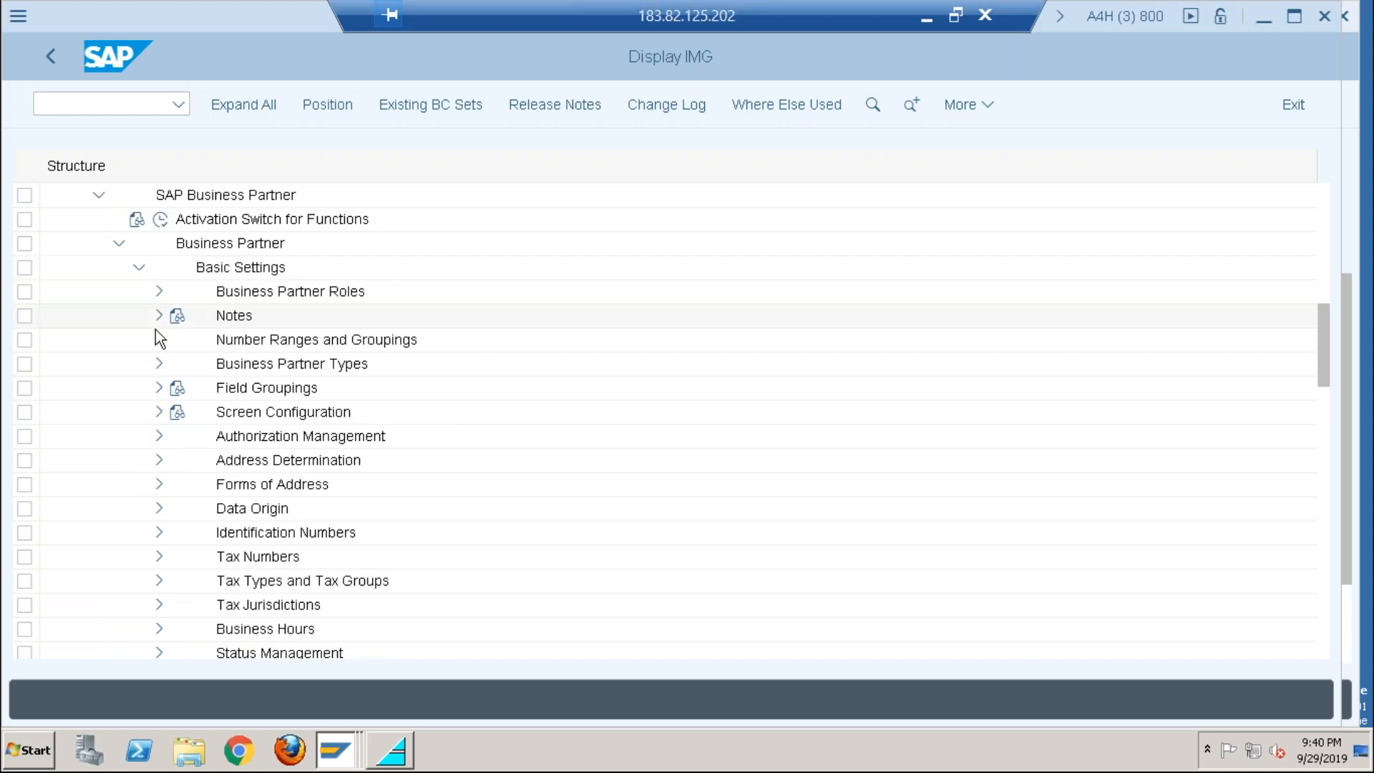
{"action": "left_click", "coordinate": [160, 341]}
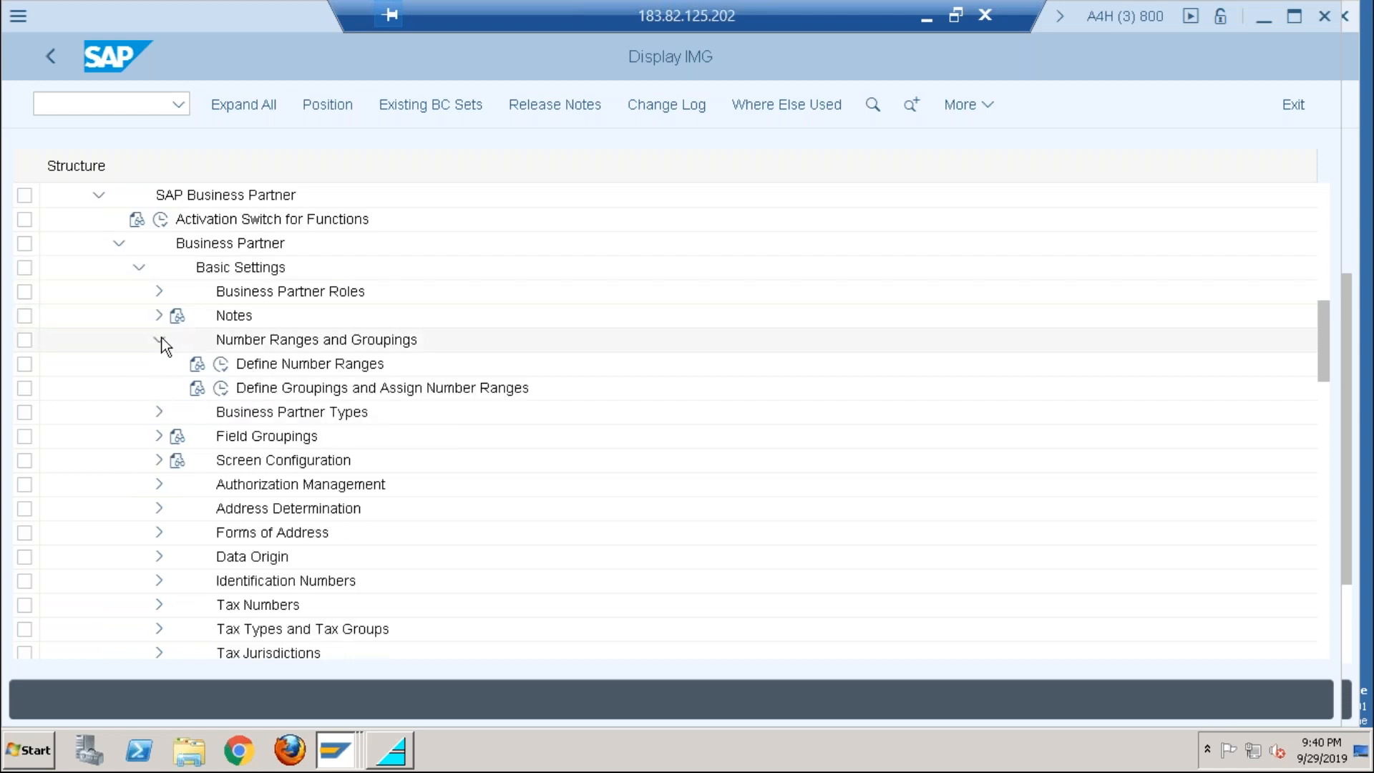
{"action": "left_click", "coordinate": [221, 363]}
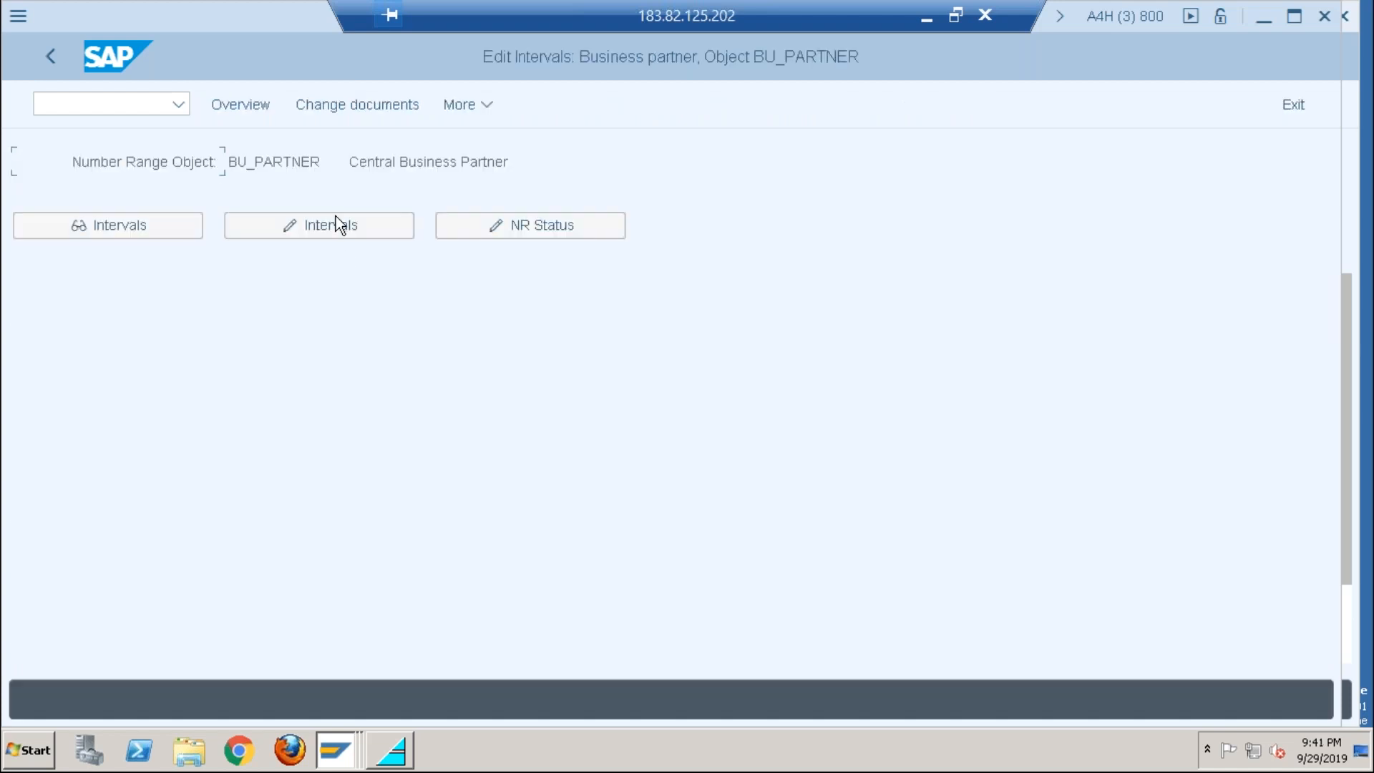
{"action": "left_click", "coordinate": [336, 220]}
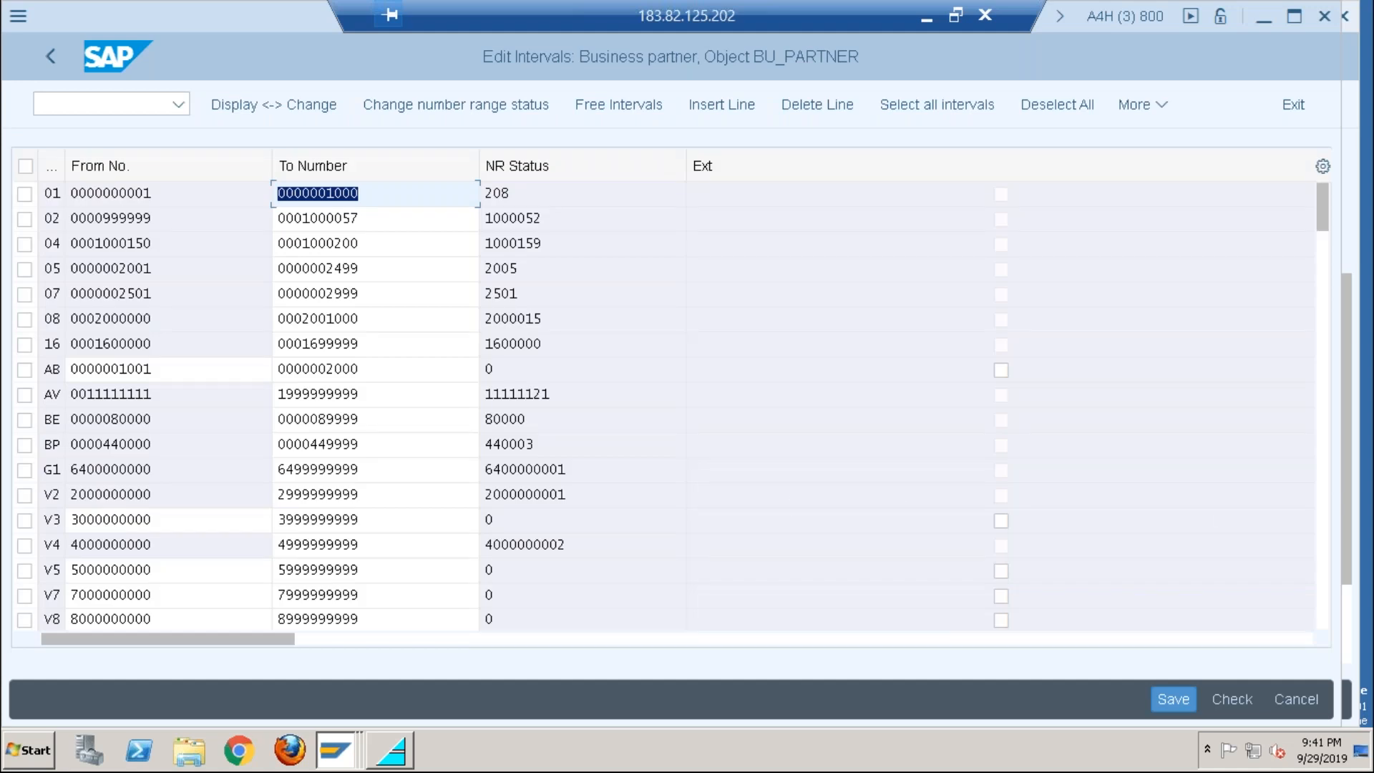
{"action": "left_click", "coordinate": [1323, 594]}
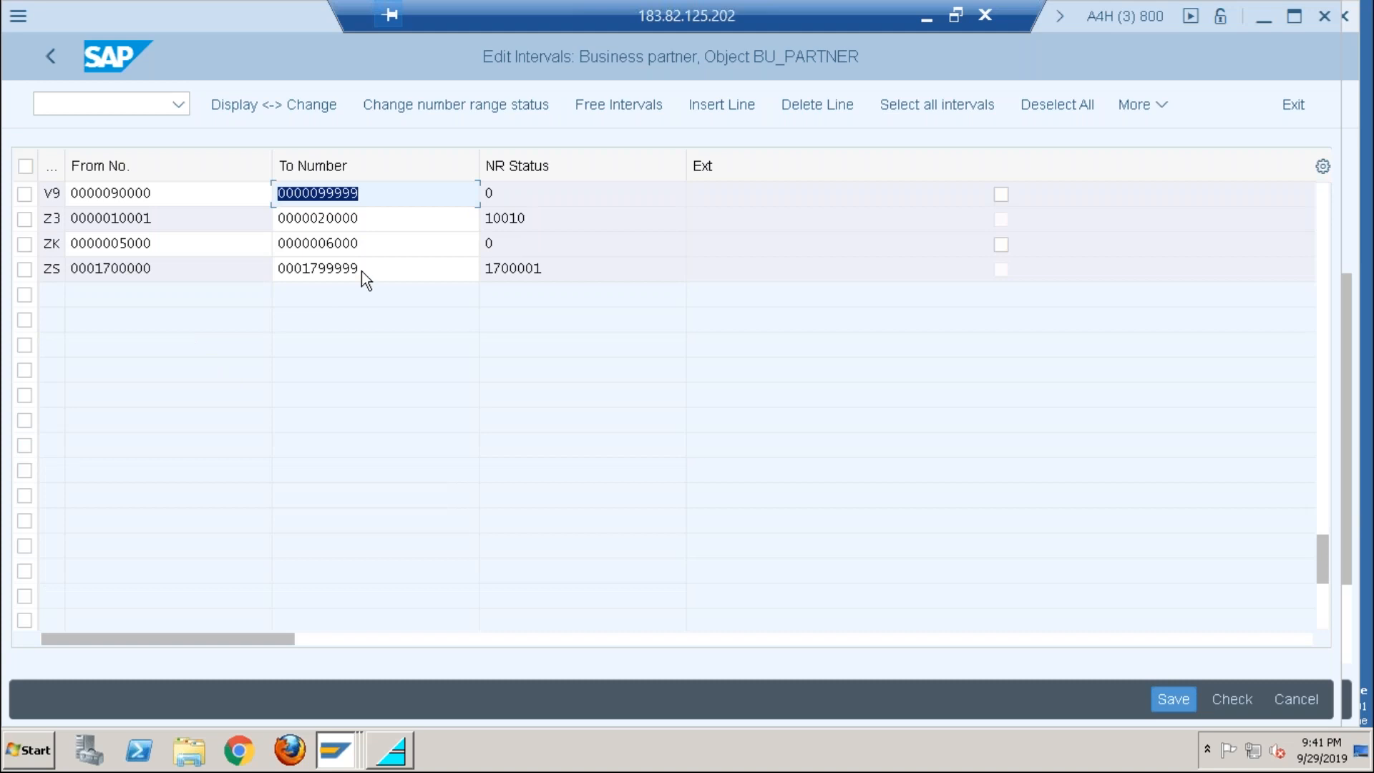
{"action": "left_click", "coordinate": [365, 244]}
{"action": "key", "text": "BackSpace"}
{"action": "key", "text": "BackSpace"}
{"action": "key", "text": "BackSpace"}
{"action": "key", "text": "BackSpace"}
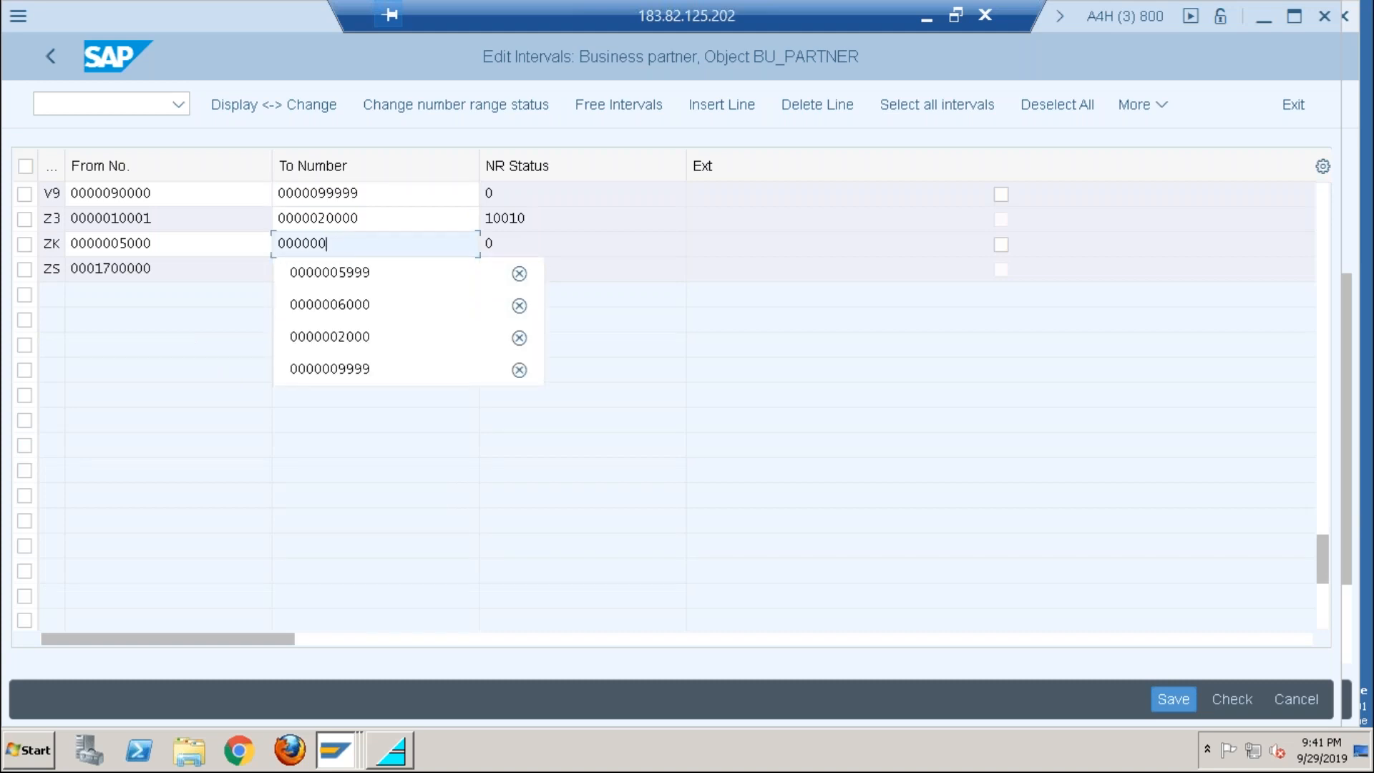
{"action": "left_click", "coordinate": [329, 272]}
{"action": "key", "text": "Return"}
{"action": "left_click", "coordinate": [1165, 689]}
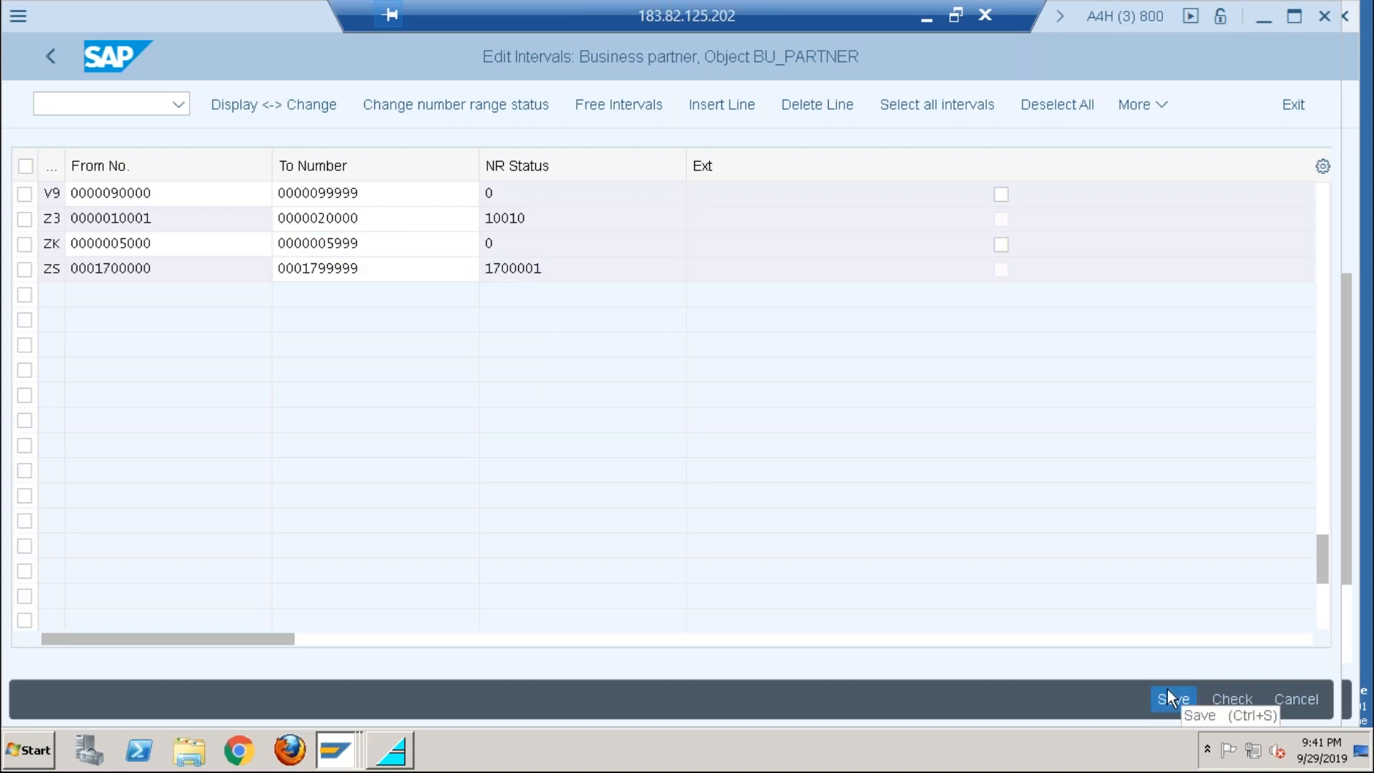
{"action": "left_click", "coordinate": [643, 708]}
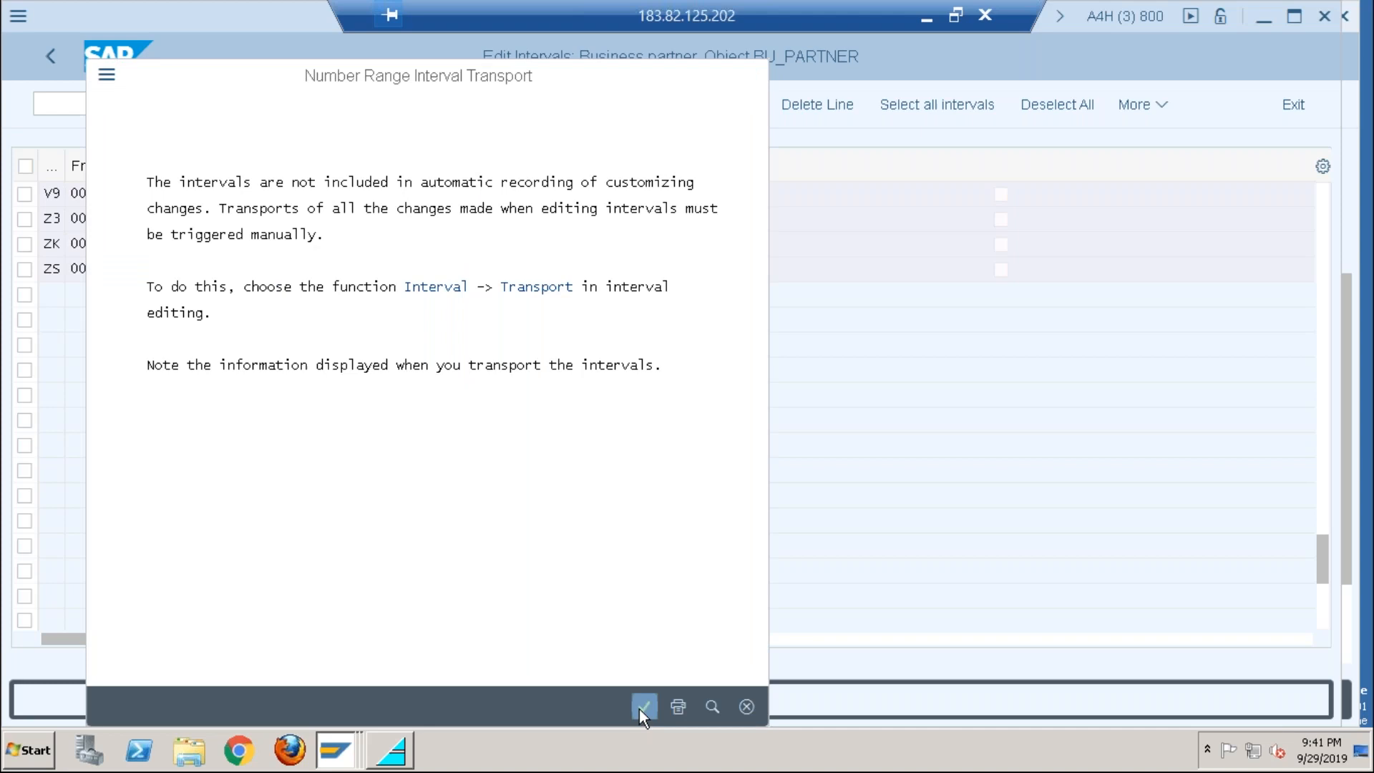
{"action": "left_click", "coordinate": [52, 57]}
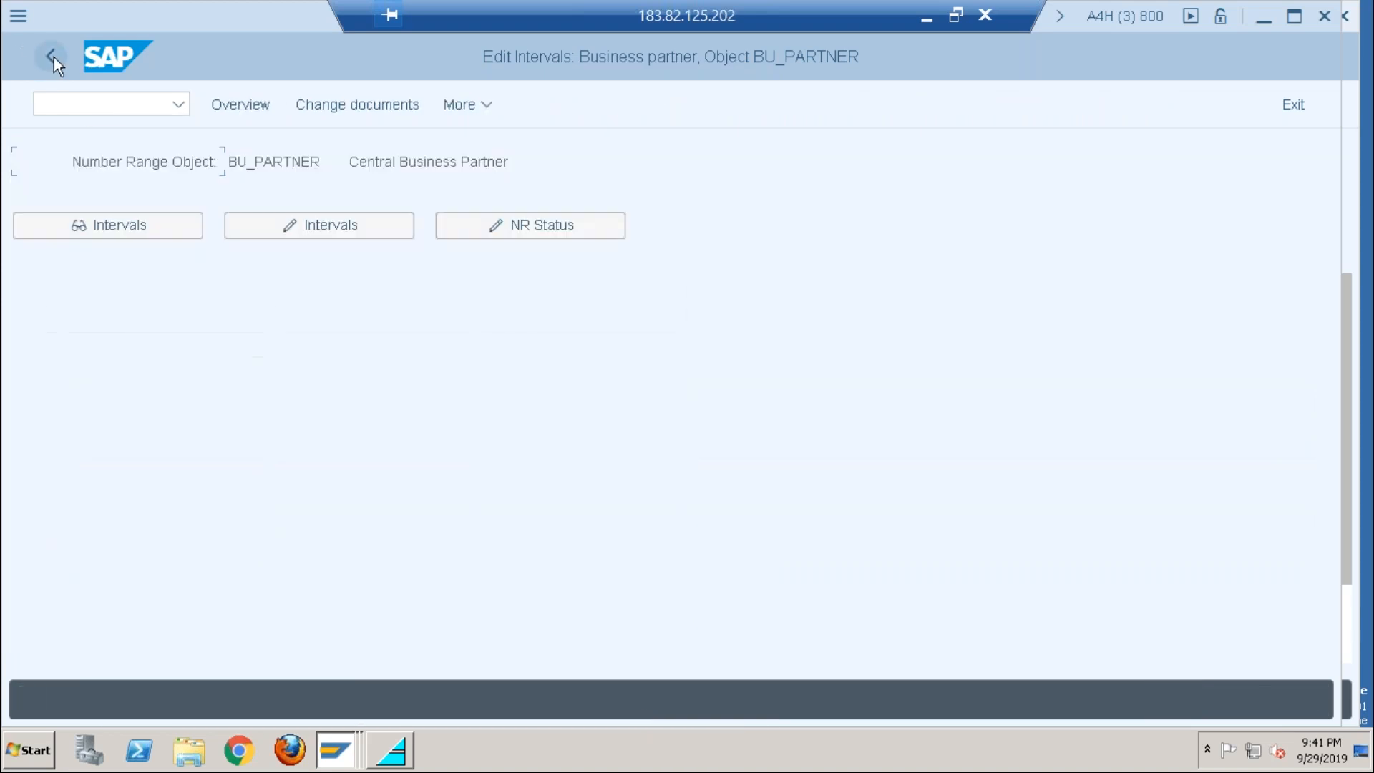
Step: Expand Master Data Synchronization > Customer/Vendor Integration down to the customer integration Assign Keys activities
{"action": "left_click", "coordinate": [53, 57]}
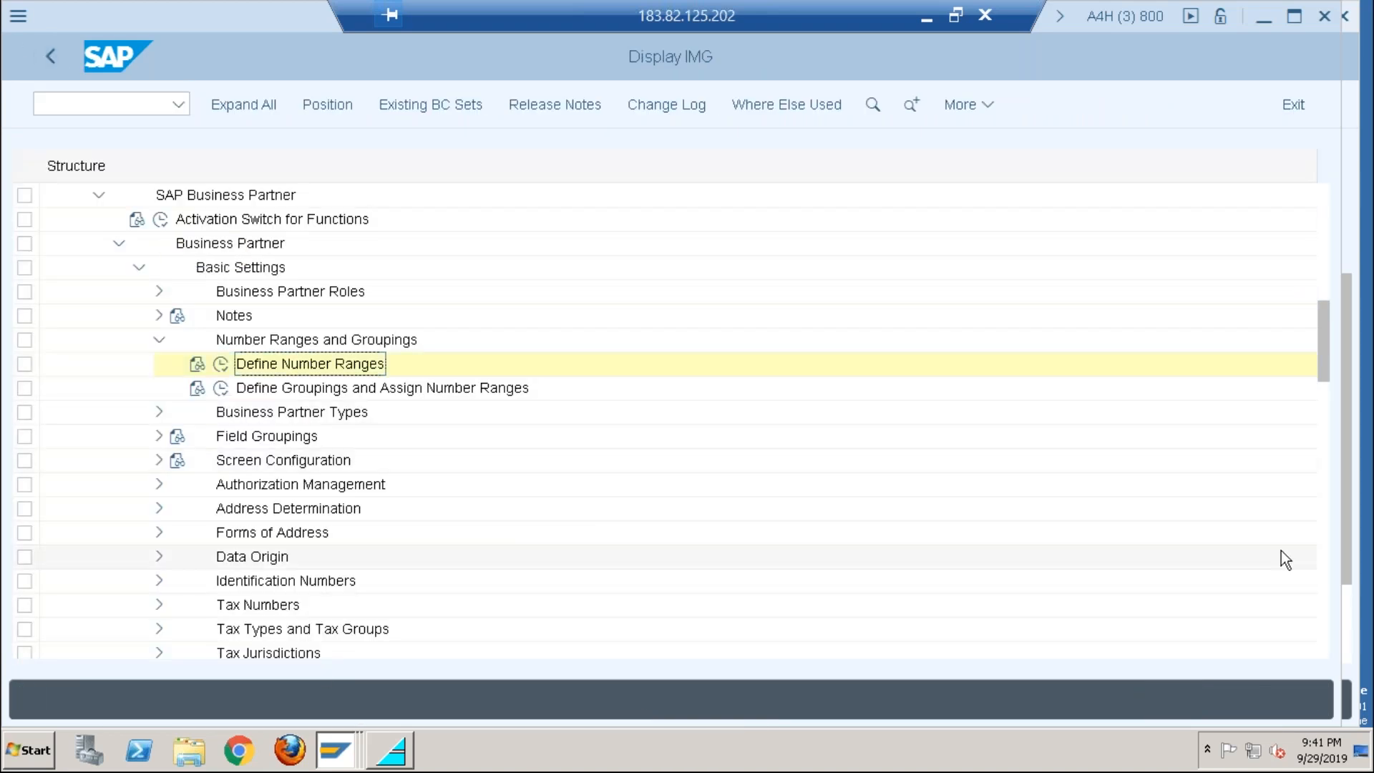
{"action": "left_click", "coordinate": [1324, 607]}
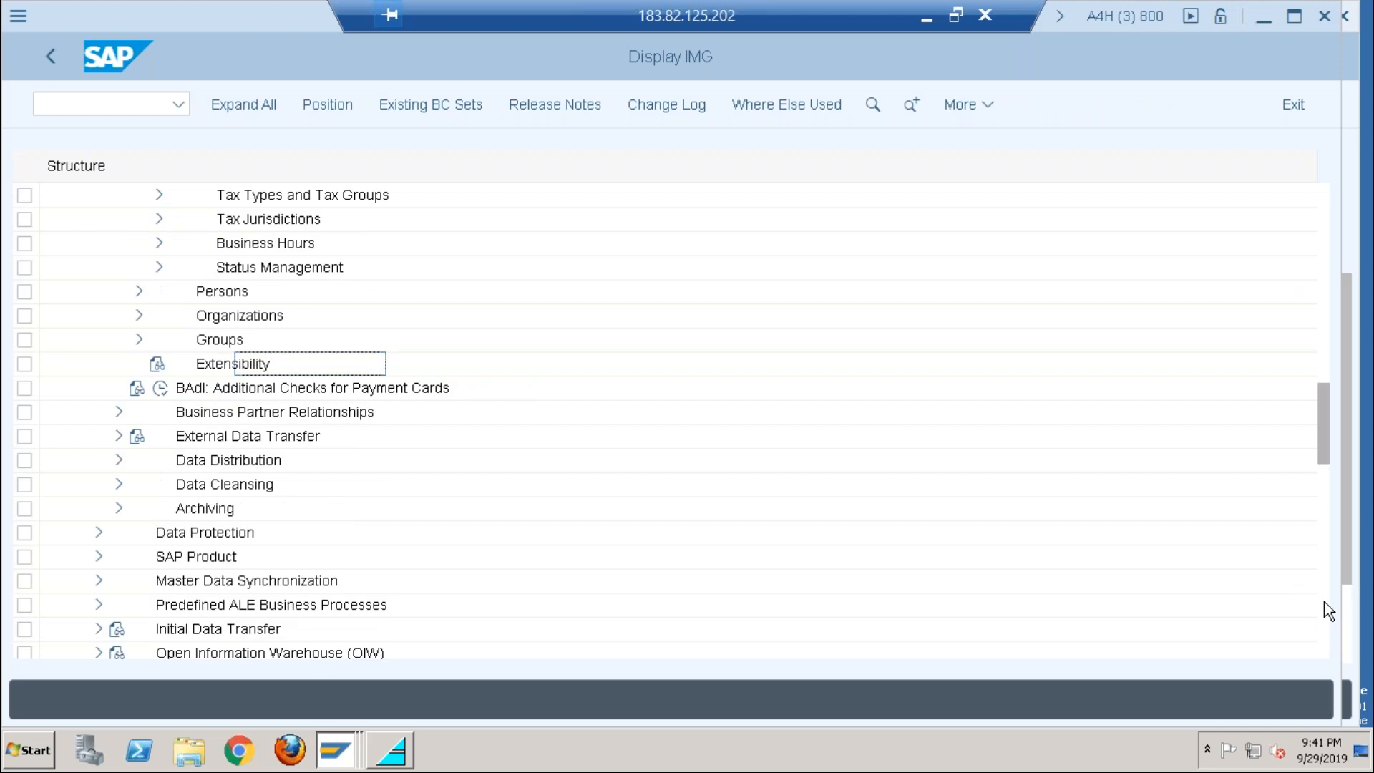
{"action": "left_click", "coordinate": [1324, 601]}
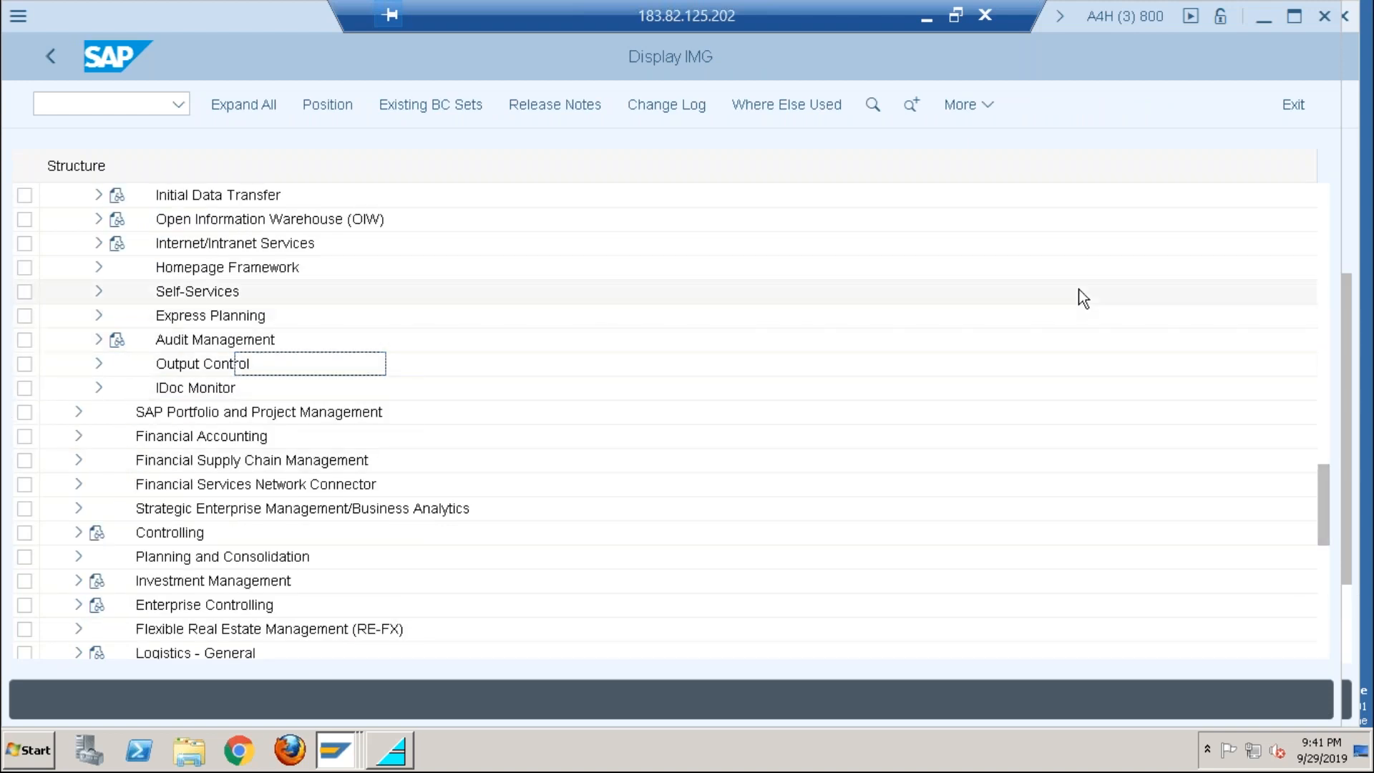
{"action": "left_click", "coordinate": [1328, 236]}
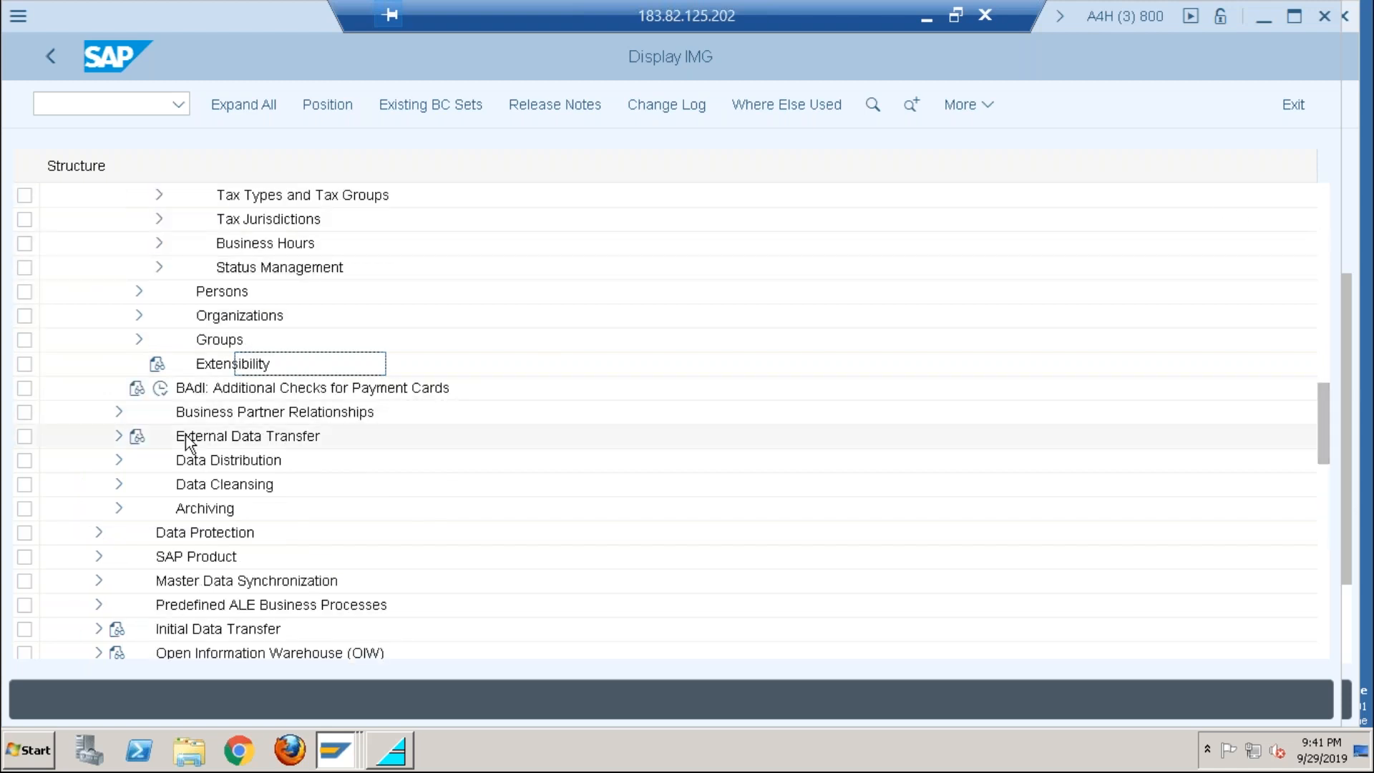
{"action": "left_click", "coordinate": [98, 579]}
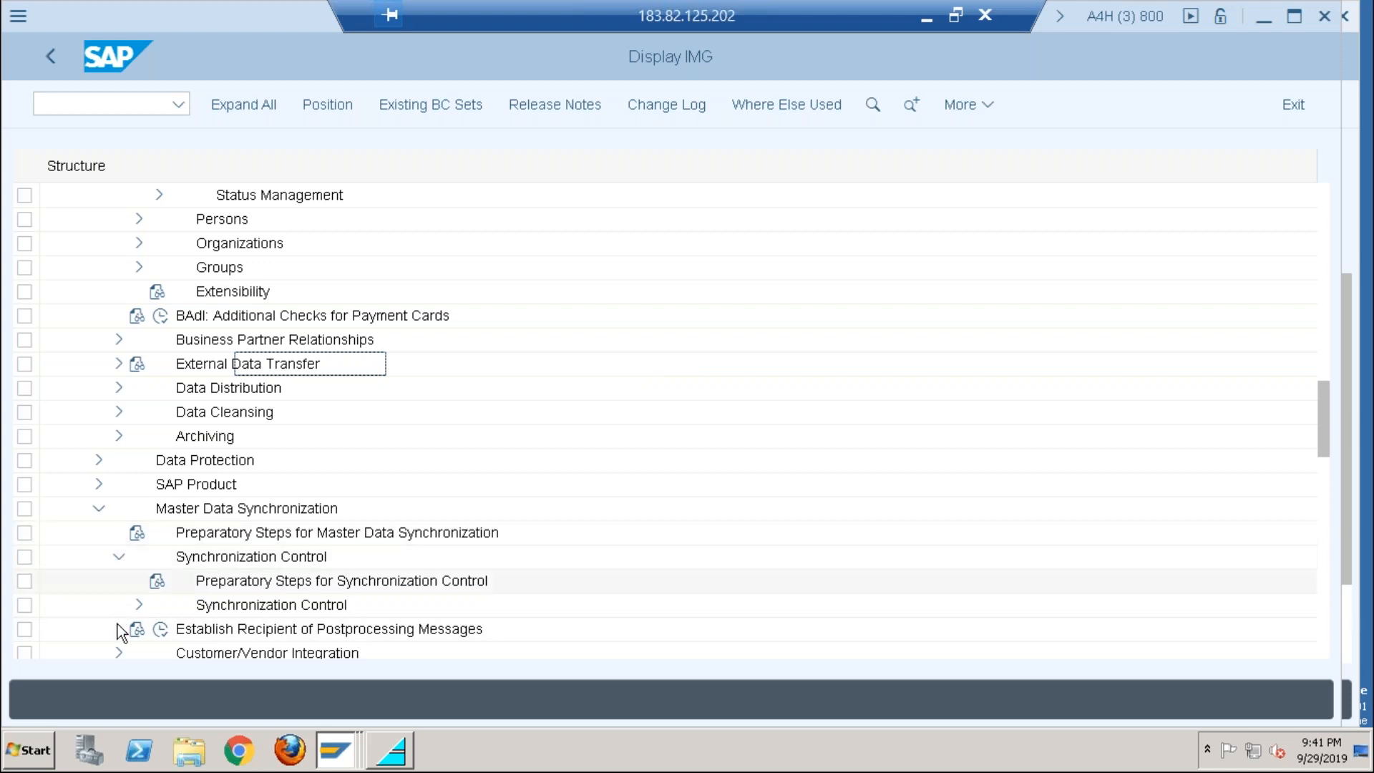
{"action": "left_click", "coordinate": [120, 647]}
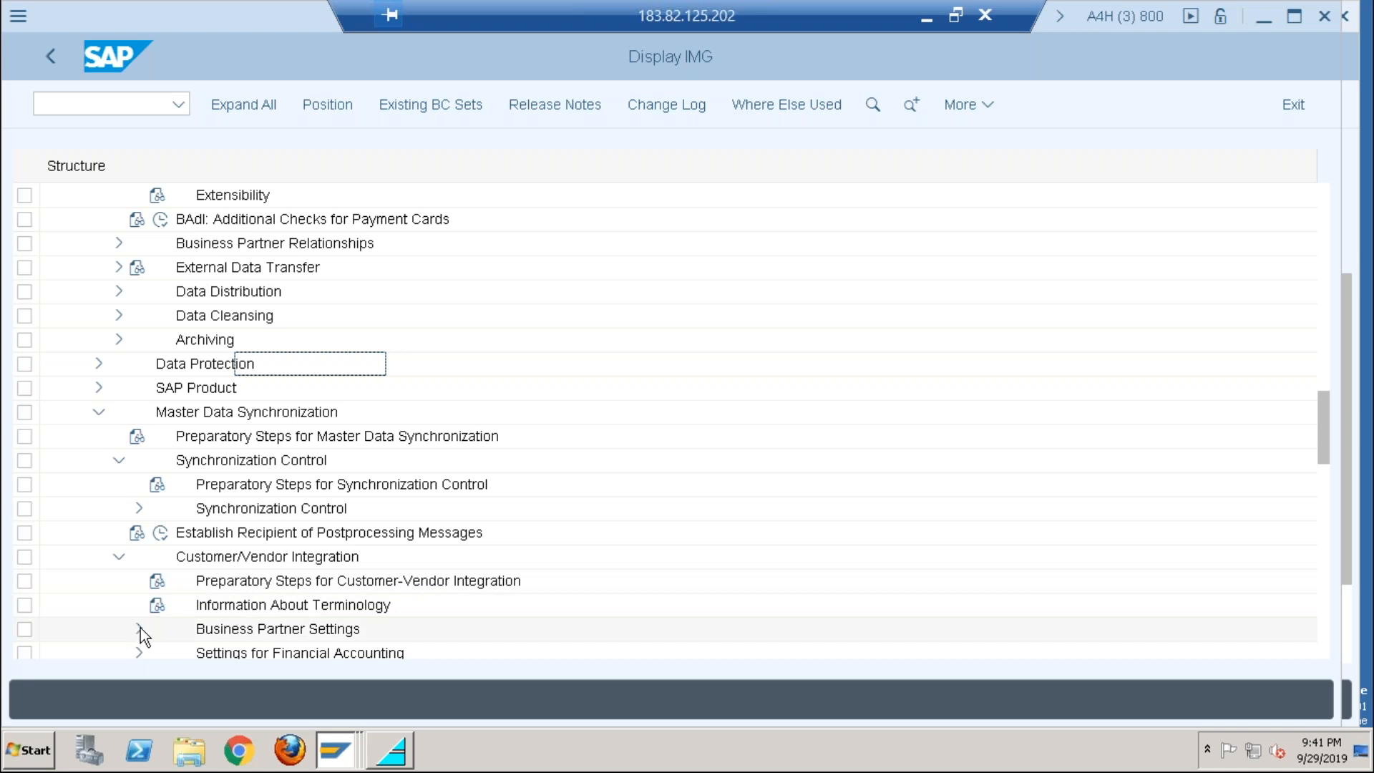
{"action": "left_click", "coordinate": [141, 628]}
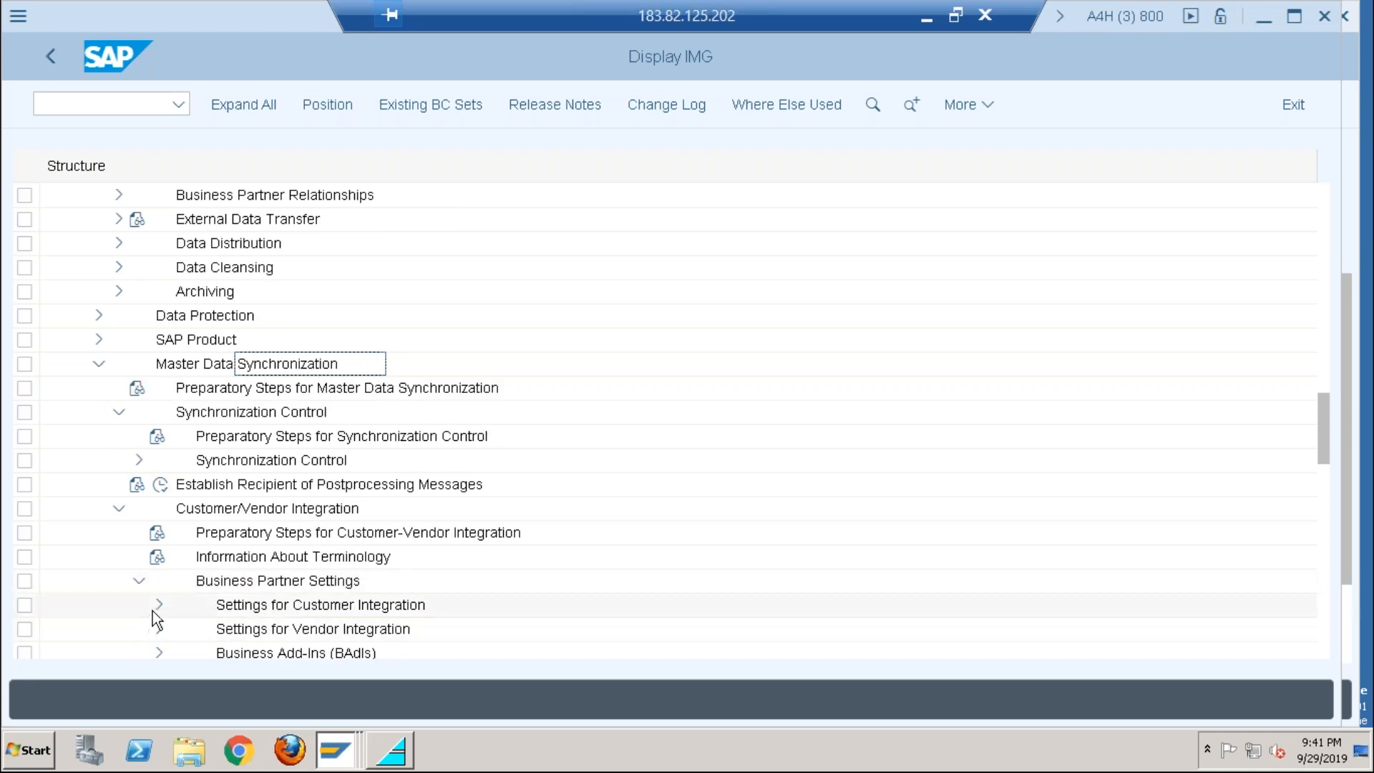
{"action": "left_click", "coordinate": [158, 604]}
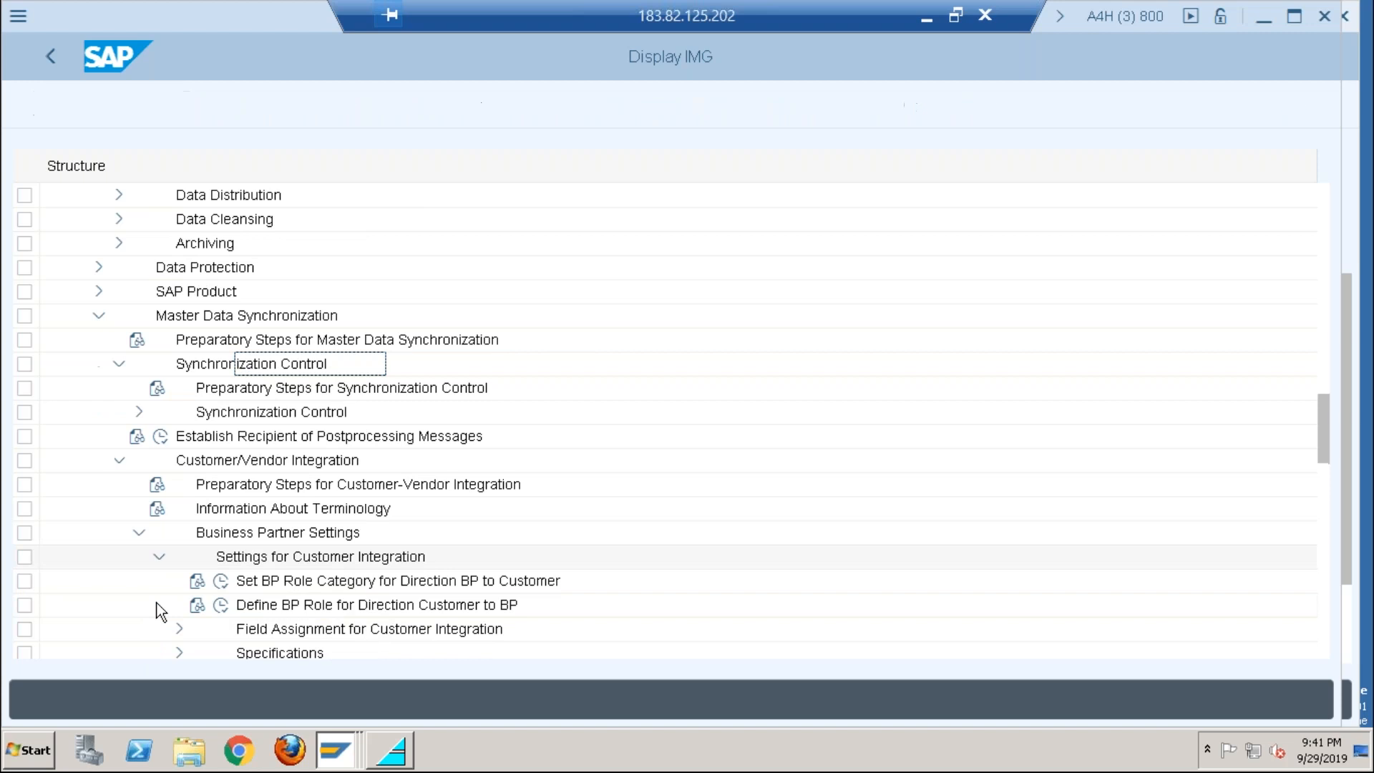
{"action": "left_click", "coordinate": [179, 629]}
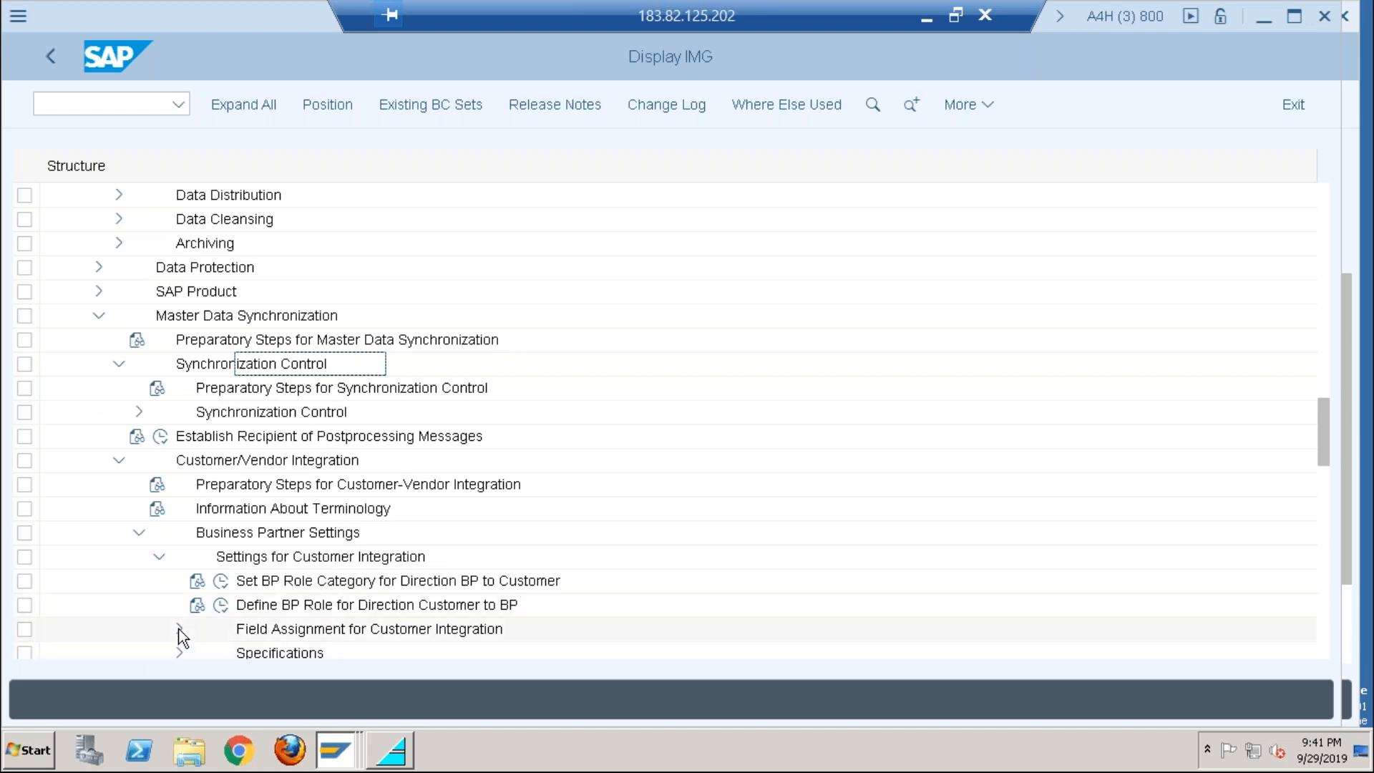
{"action": "left_click", "coordinate": [199, 603]}
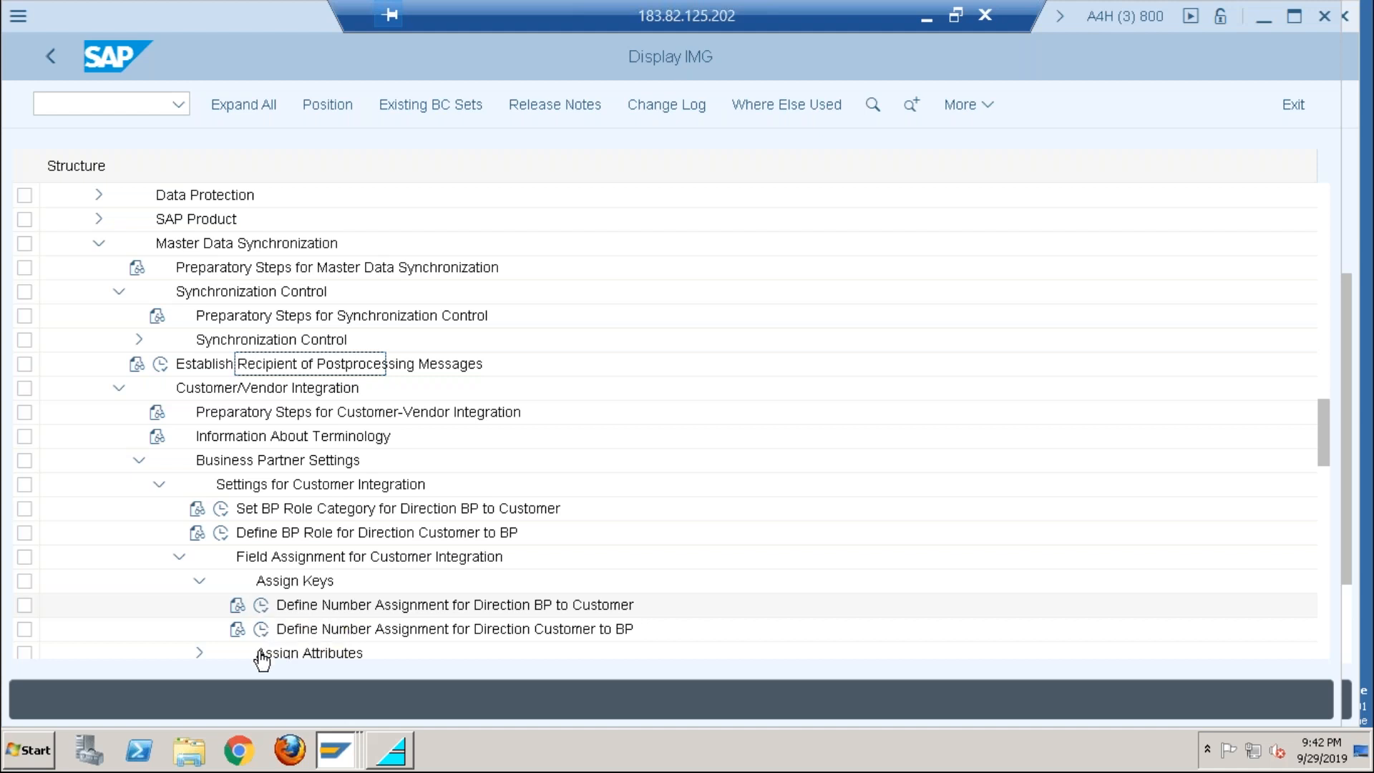
Step: Open Define Number Assignment for BP to Customer, clear Same Number on grouping 0001, and page down
{"action": "left_click", "coordinate": [261, 605]}
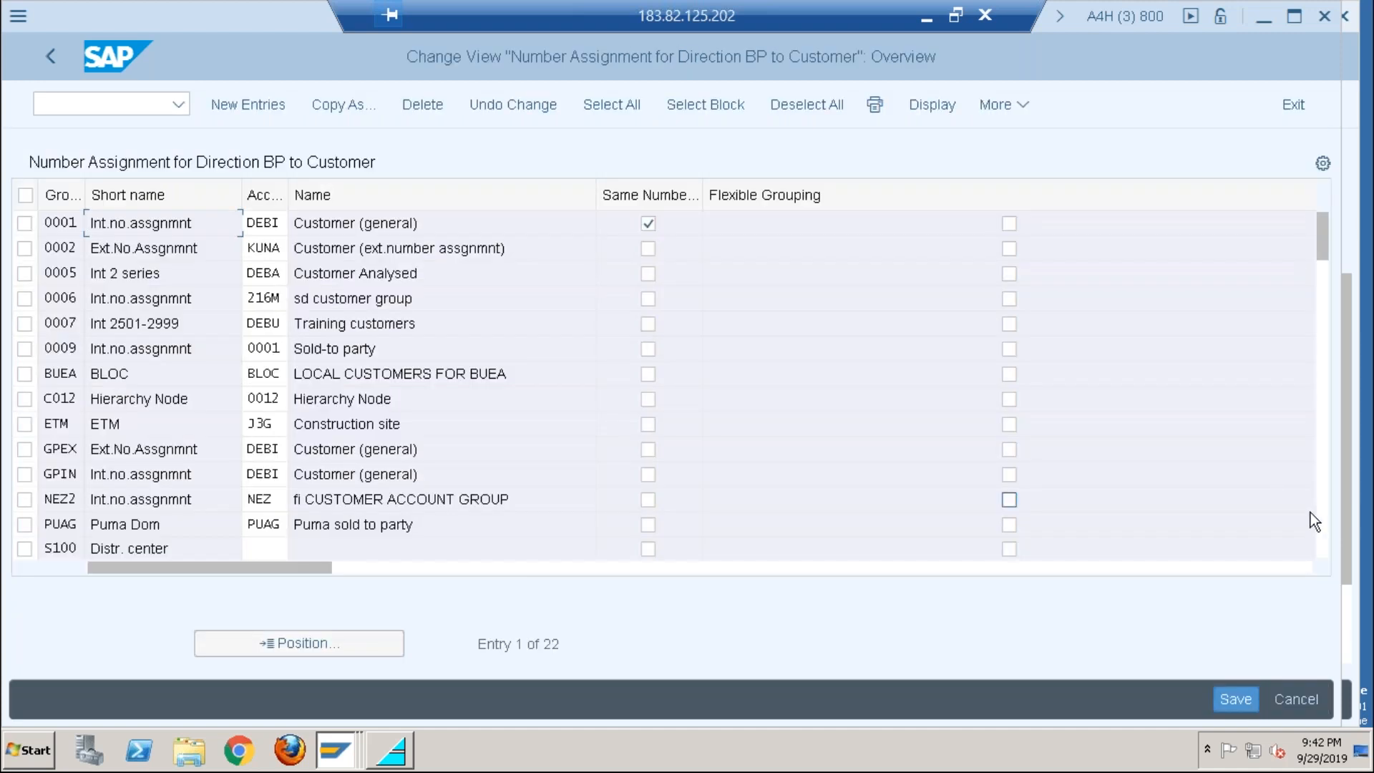
{"action": "key", "text": "ctrl+s"}
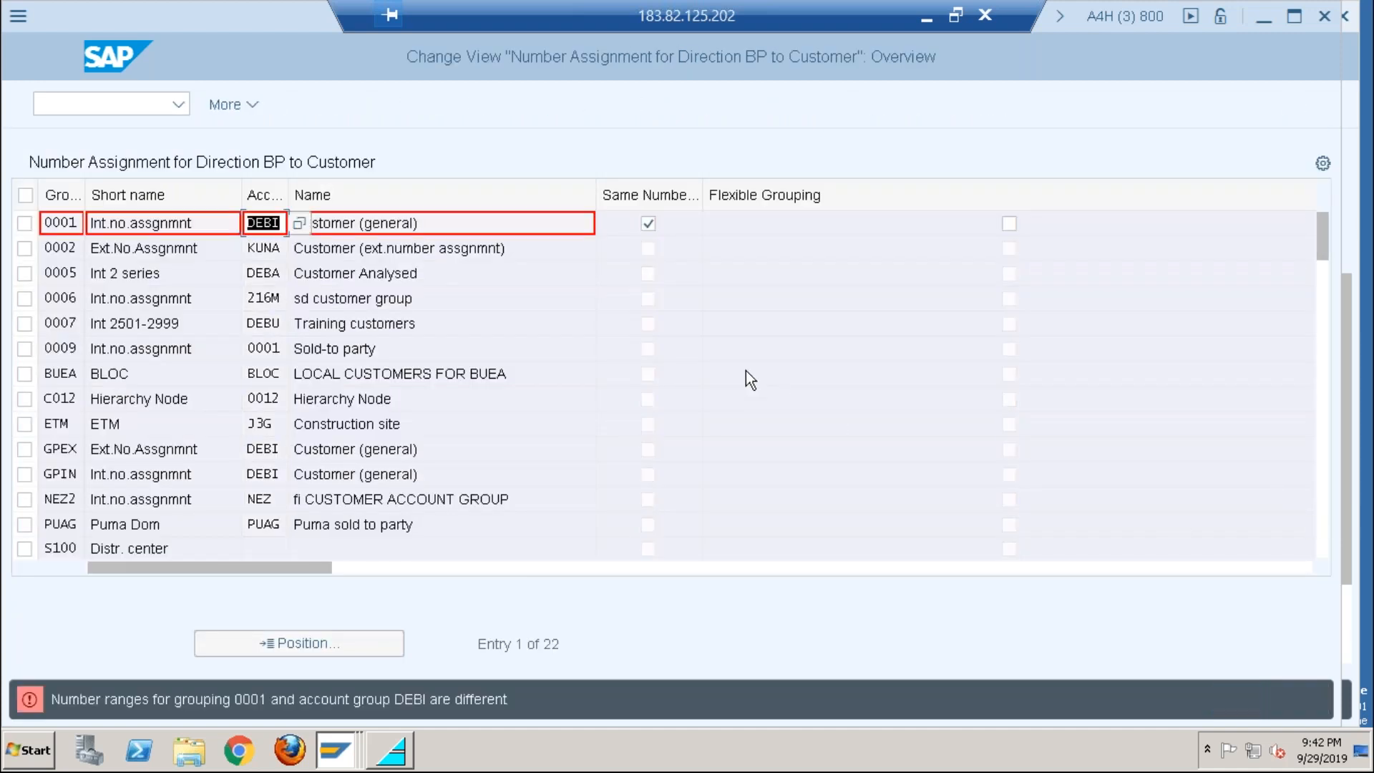
{"action": "left_click", "coordinate": [649, 225]}
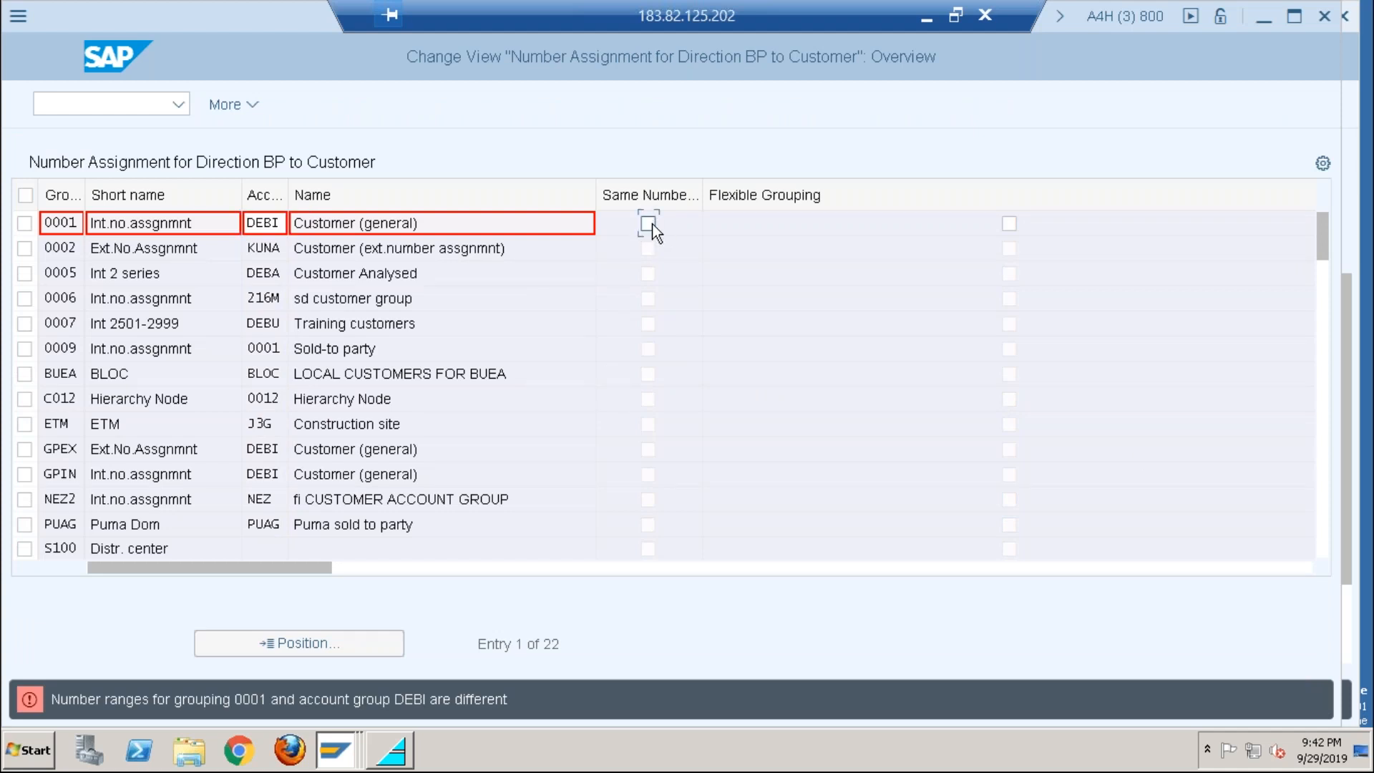
{"action": "left_click", "coordinate": [1328, 495]}
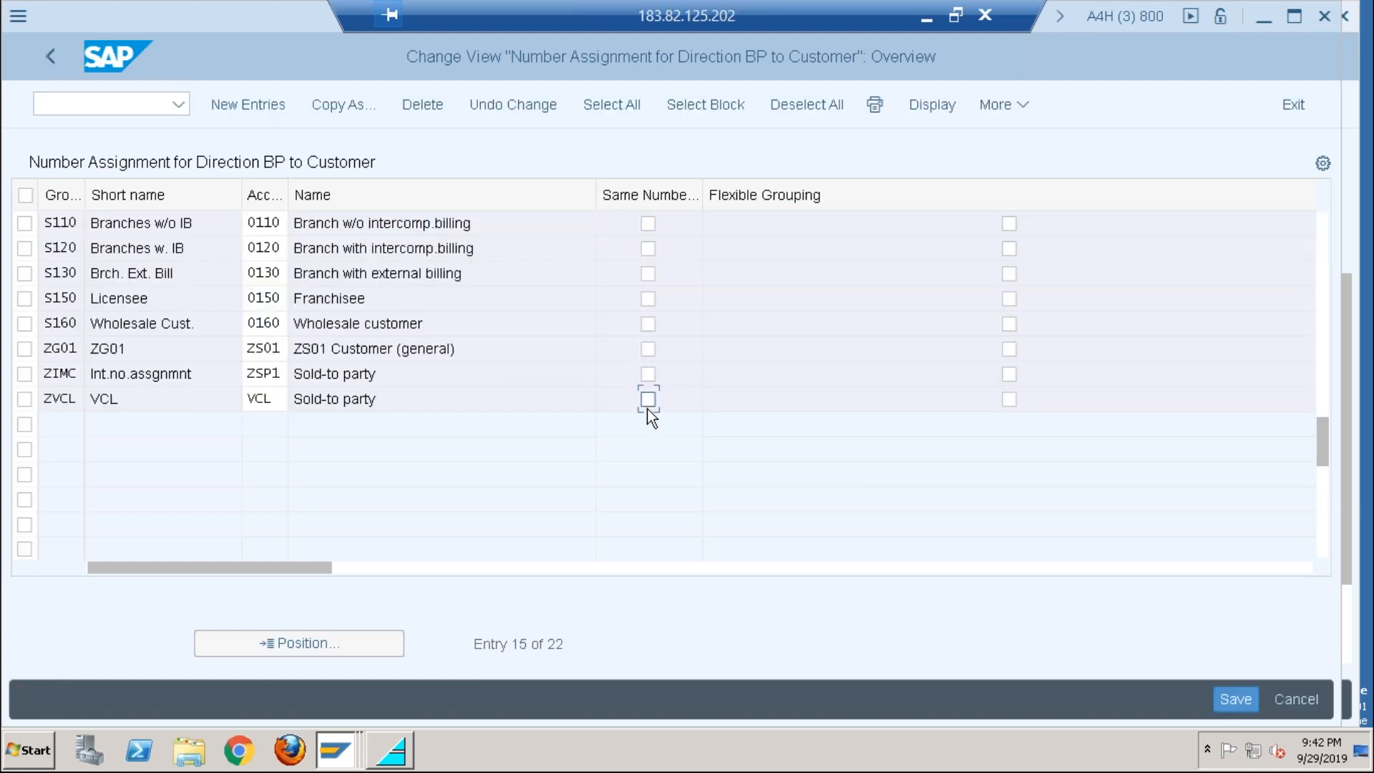
Step: Copy the ZVCL entry as a new entry with grouping ZCH1
{"action": "left_click", "coordinate": [26, 399]}
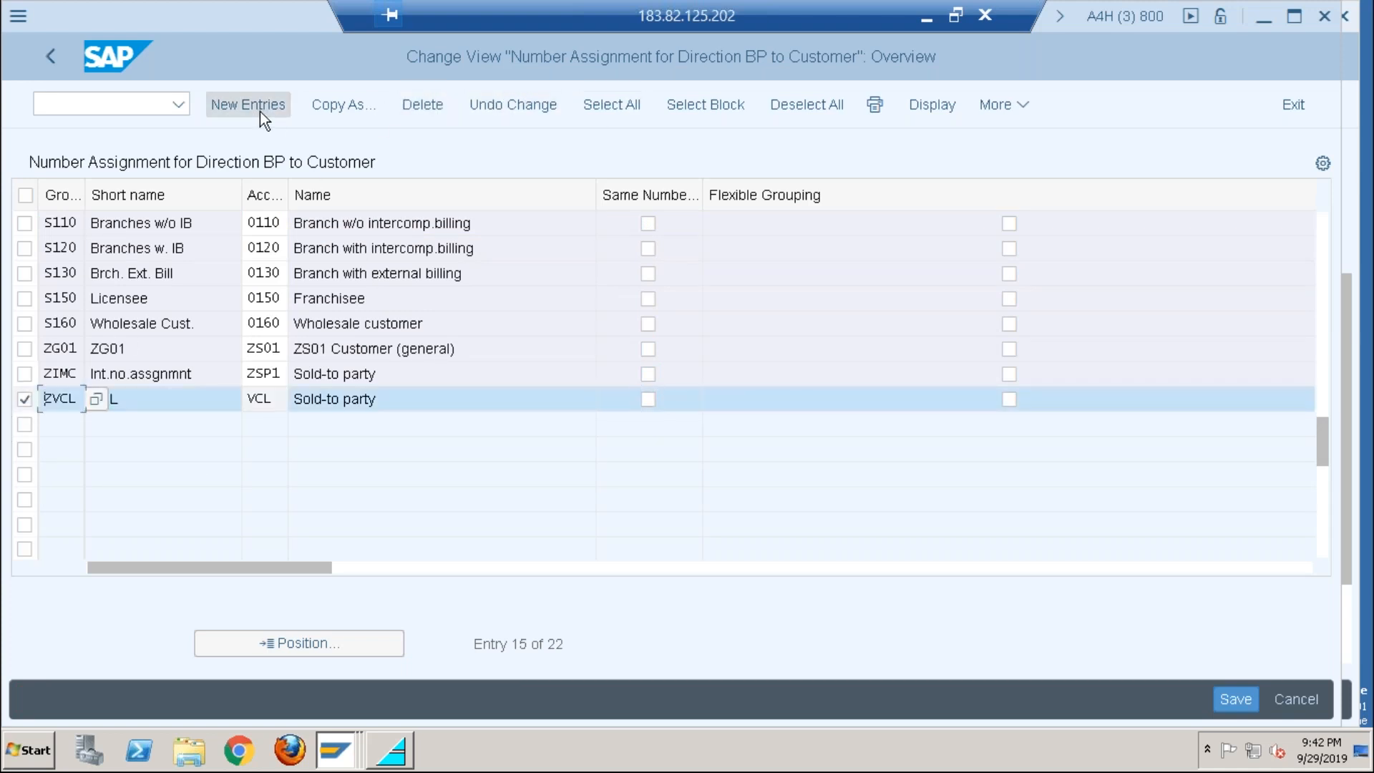
{"action": "left_click", "coordinate": [364, 110]}
{"action": "left_click", "coordinate": [92, 224]}
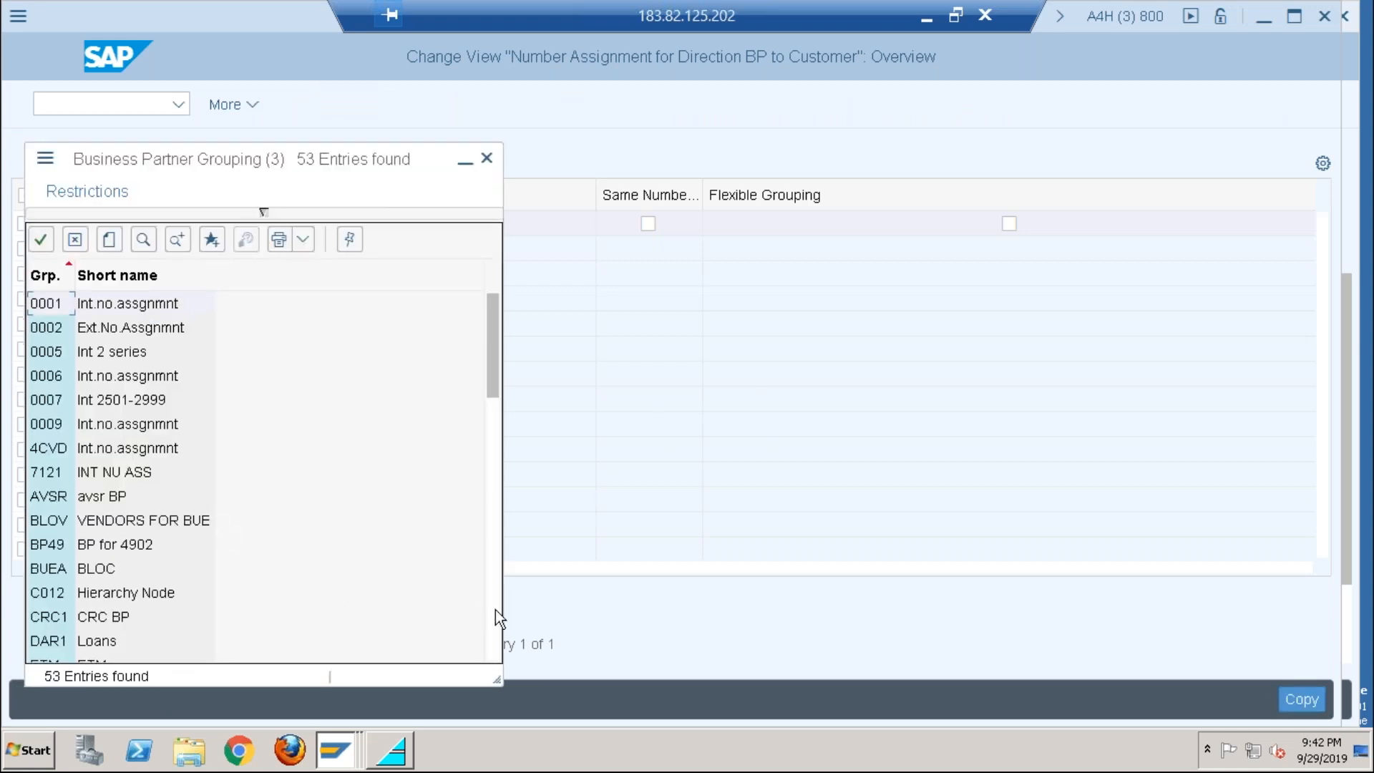
{"action": "left_click", "coordinate": [495, 609]}
{"action": "left_click", "coordinate": [495, 610]}
{"action": "left_click", "coordinate": [491, 633]}
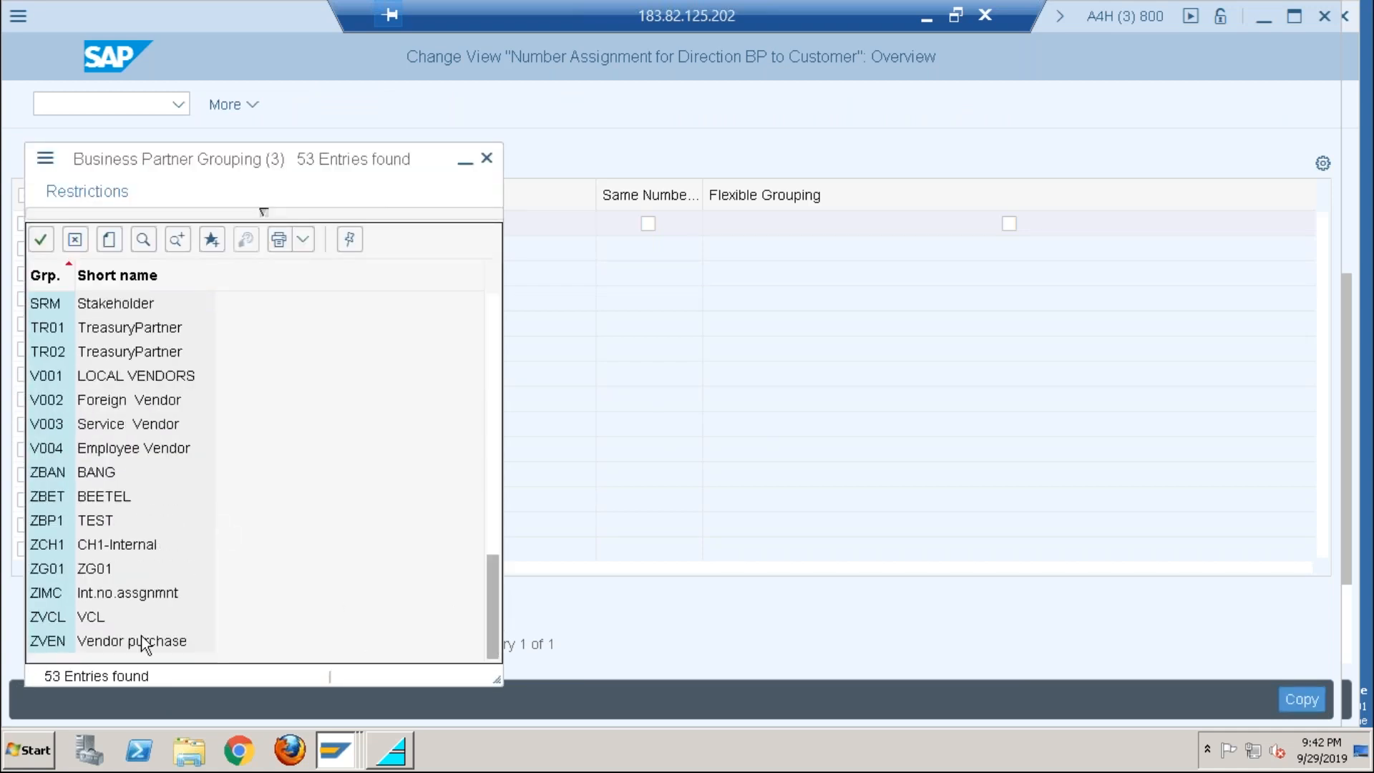
{"action": "double_click", "coordinate": [49, 548]}
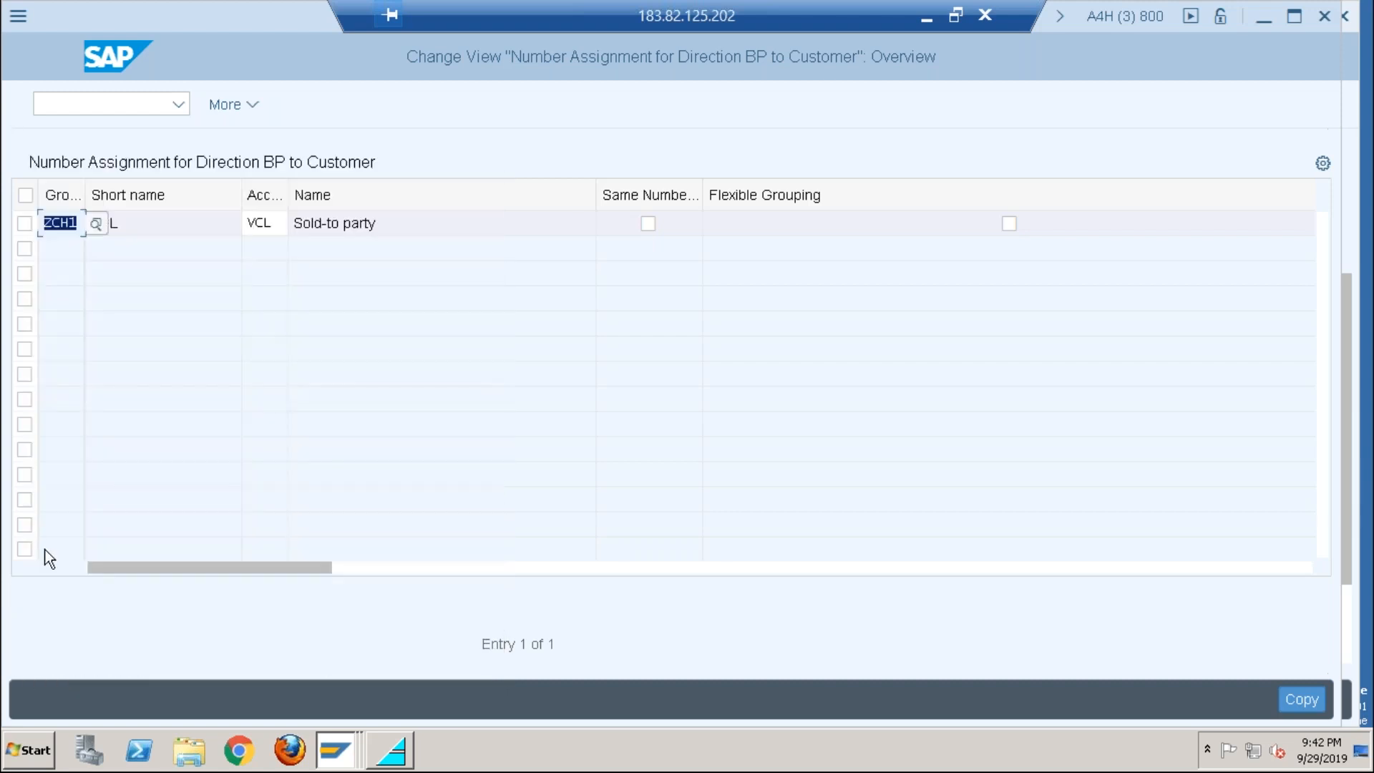
Step: Assign account group DEBI to the new ZCH1 entry and confirm it
{"action": "left_click", "coordinate": [277, 219]}
{"action": "key", "text": "F4"}
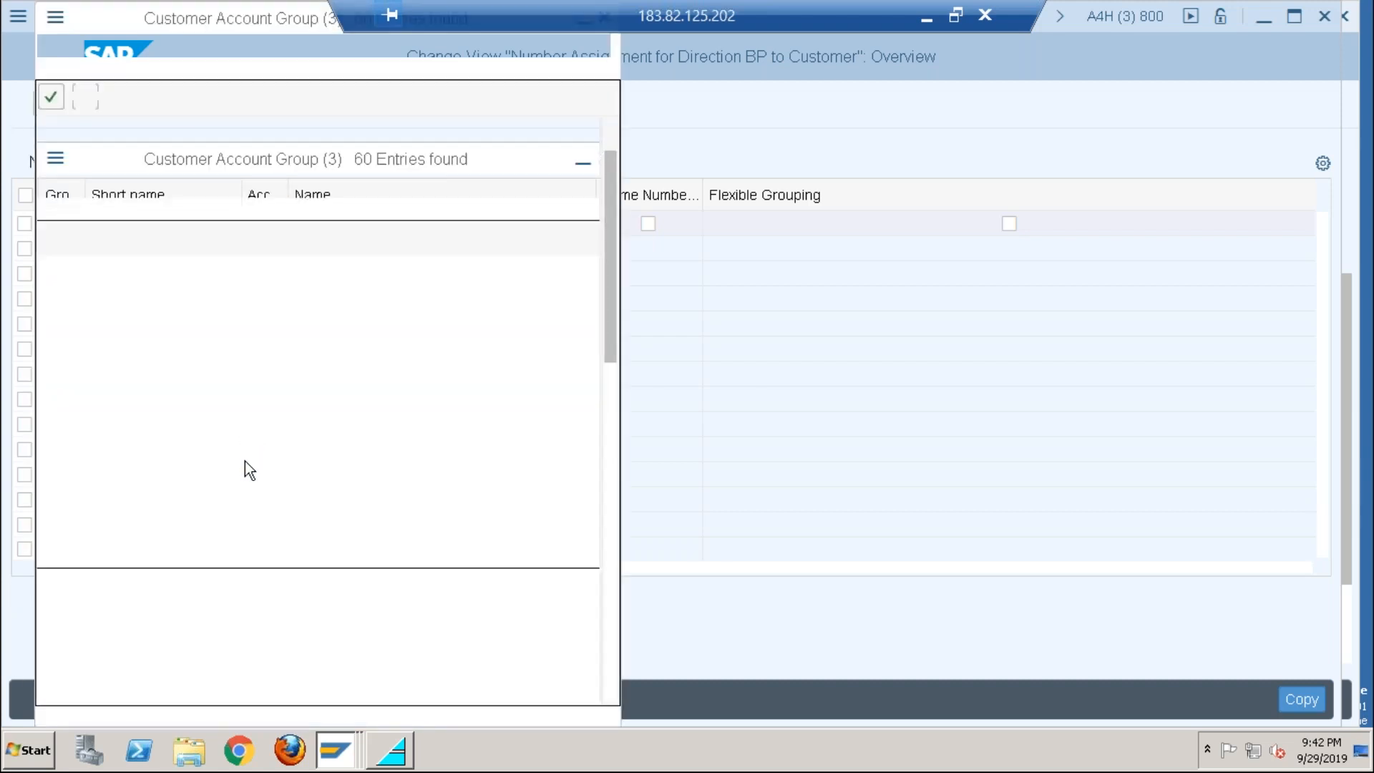
{"action": "left_click", "coordinate": [614, 647]}
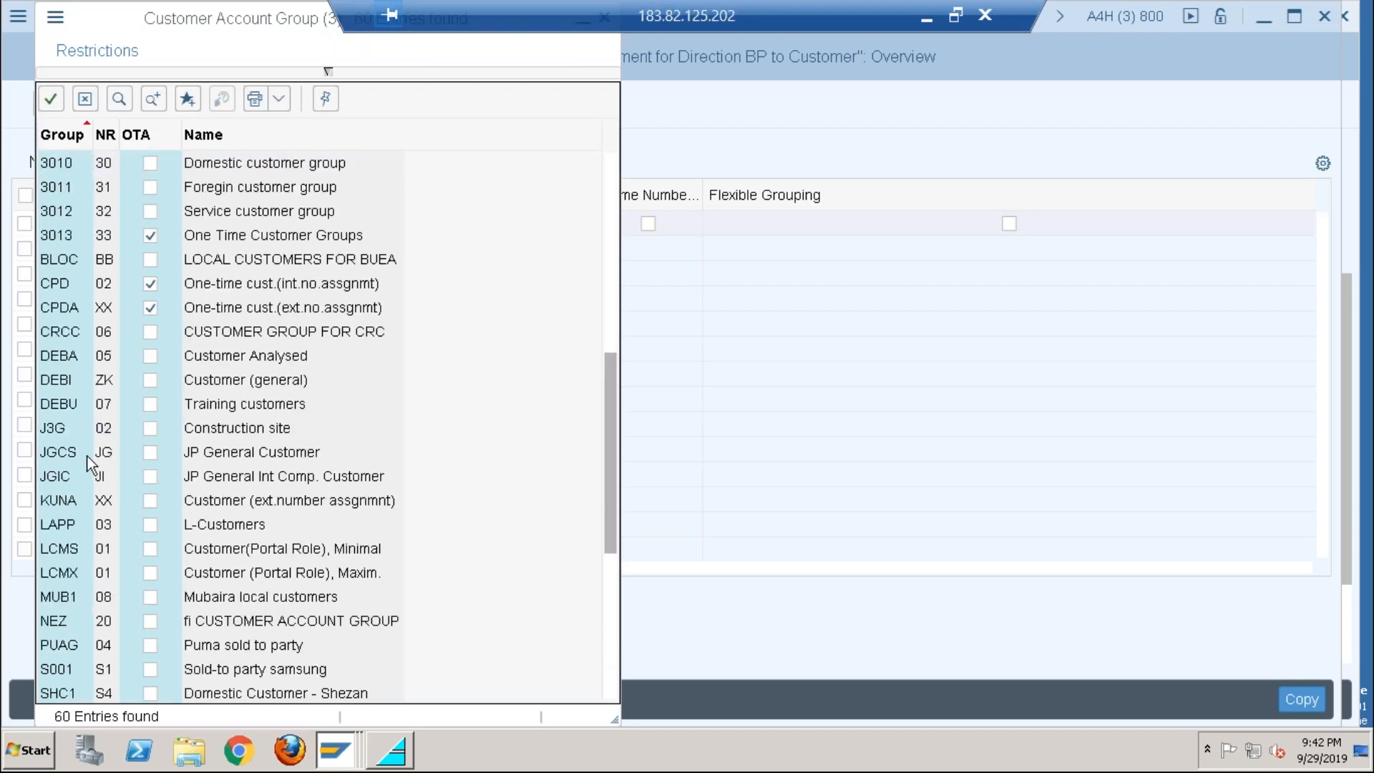
{"action": "double_click", "coordinate": [286, 380]}
{"action": "left_click", "coordinate": [648, 224]}
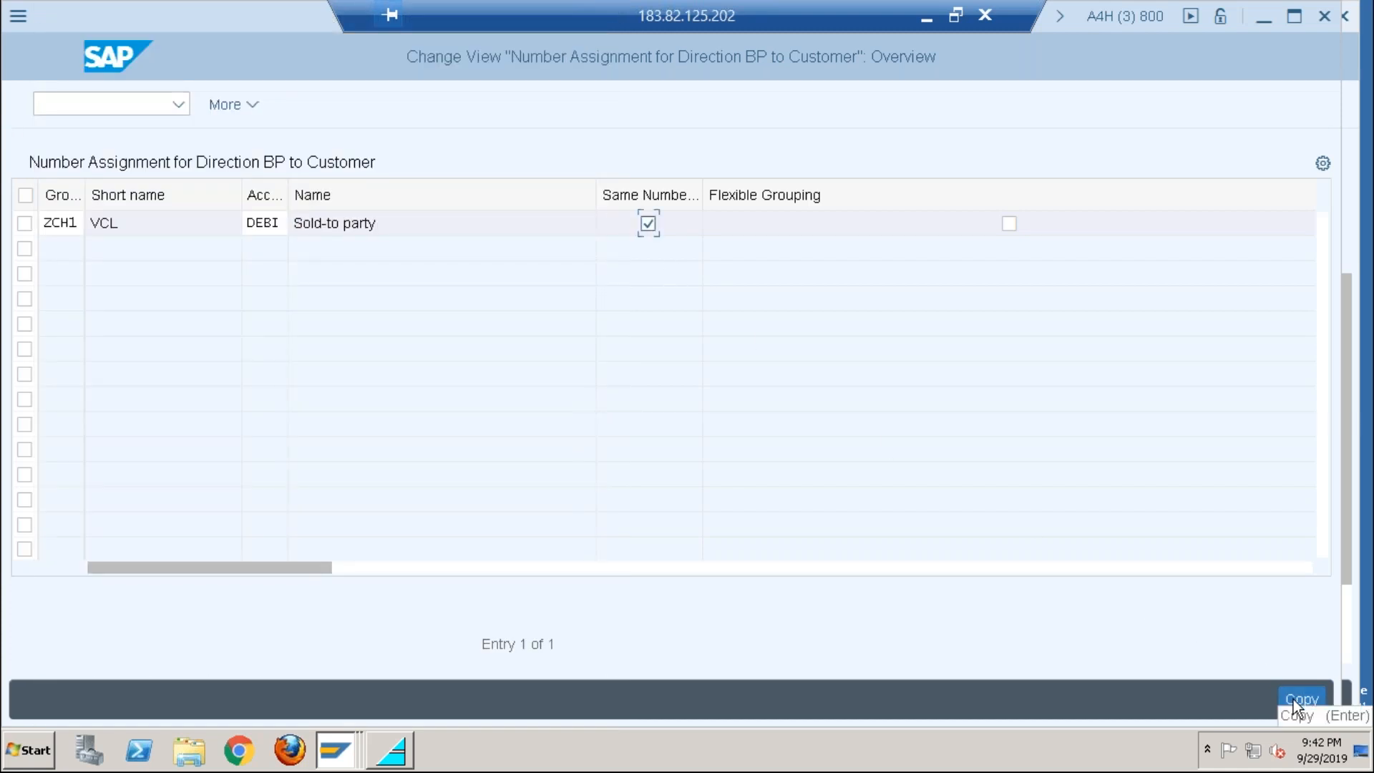
{"action": "key", "text": "Return"}
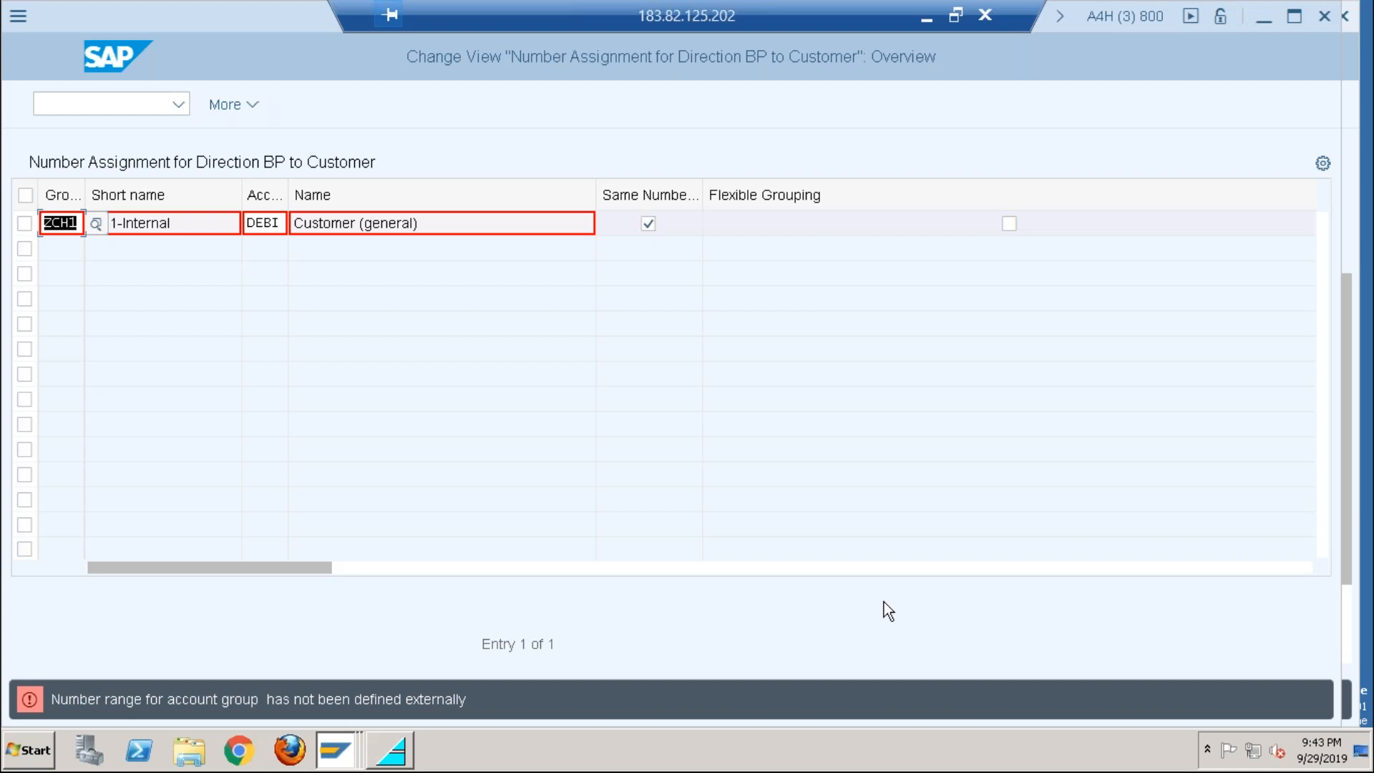
{"action": "key", "text": "alt+Tab"}
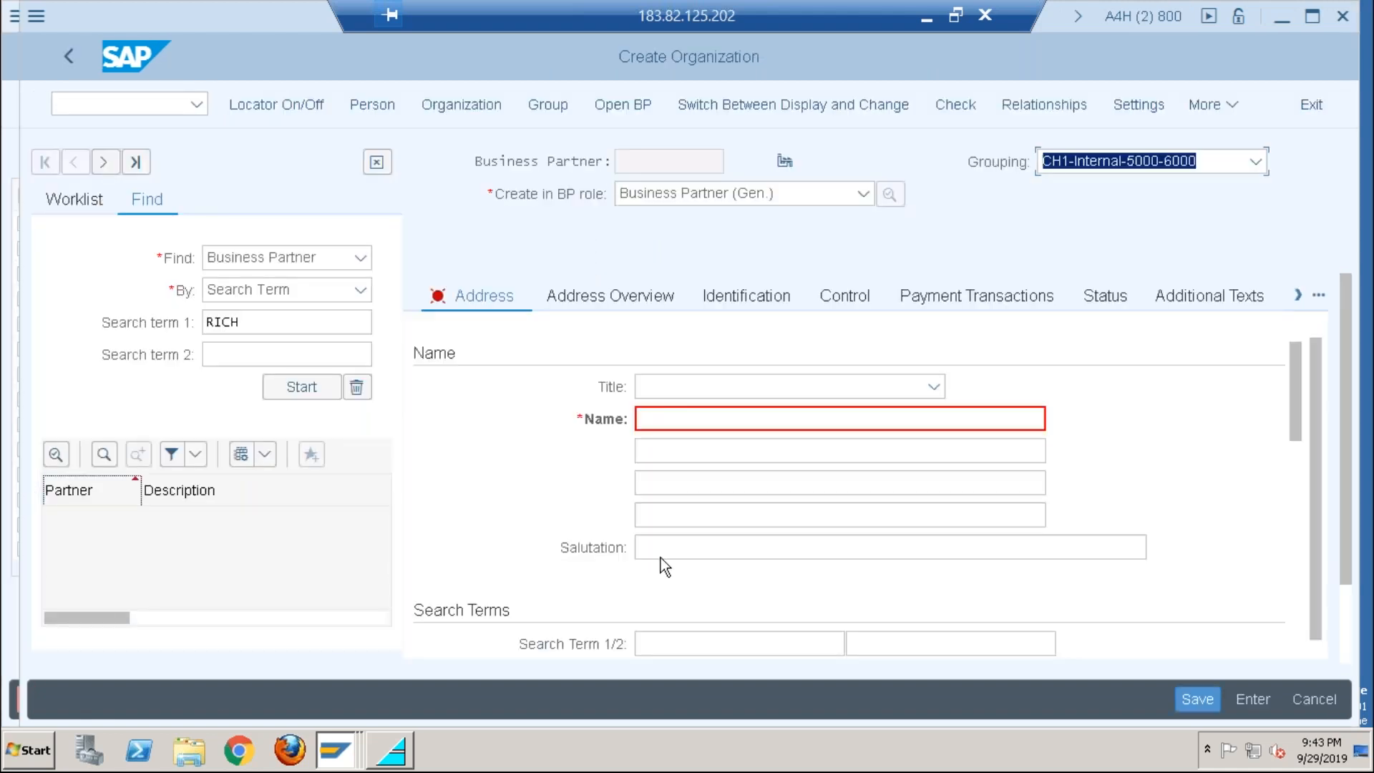
Step: Minimize the remote SAP session to show the Windows desktop
{"action": "left_click", "coordinate": [927, 17]}
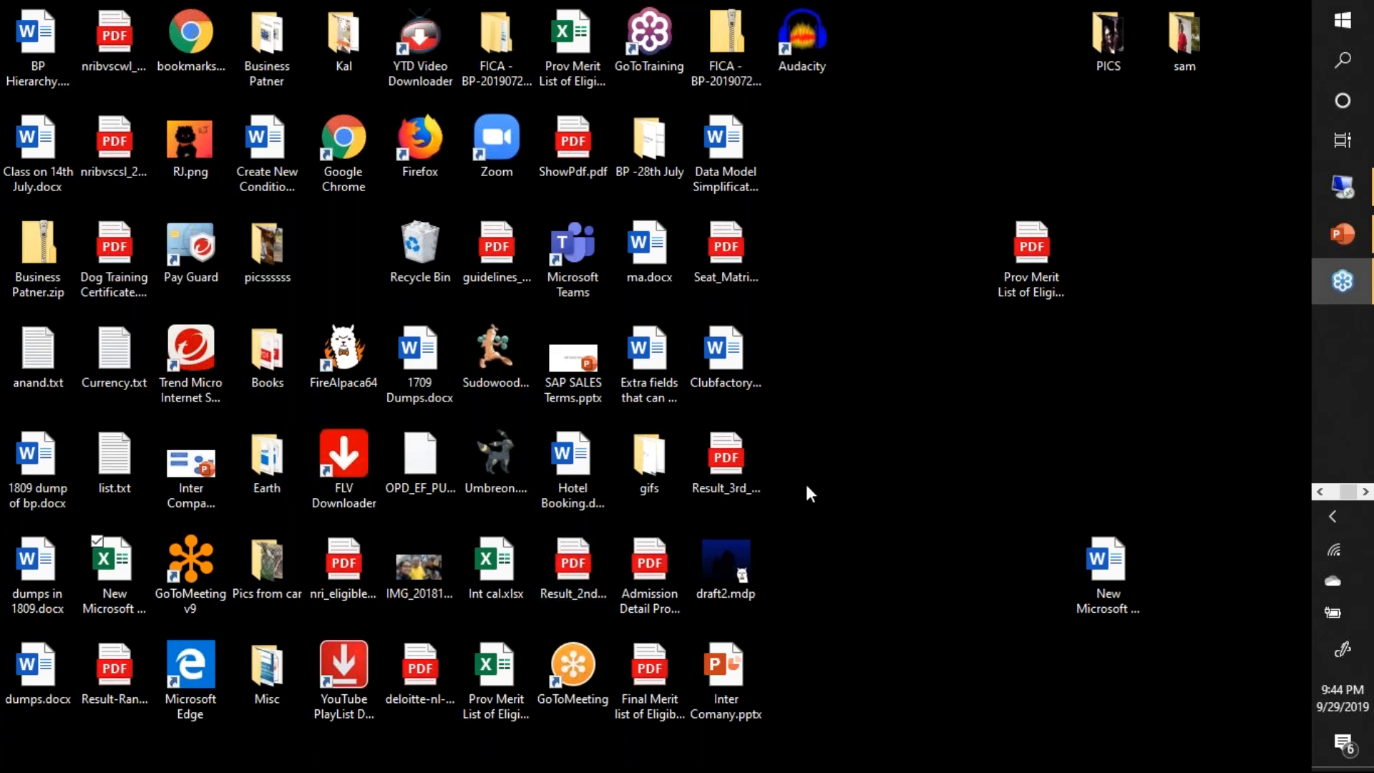
Step: Bring up the PowerPoint slide with the BU_PARTNER intervals, then switch to the Wk1-day2 folder
{"action": "key", "text": "alt+Tab"}
{"action": "key", "text": "alt+Tab"}
{"action": "key", "text": "alt+Tab"}
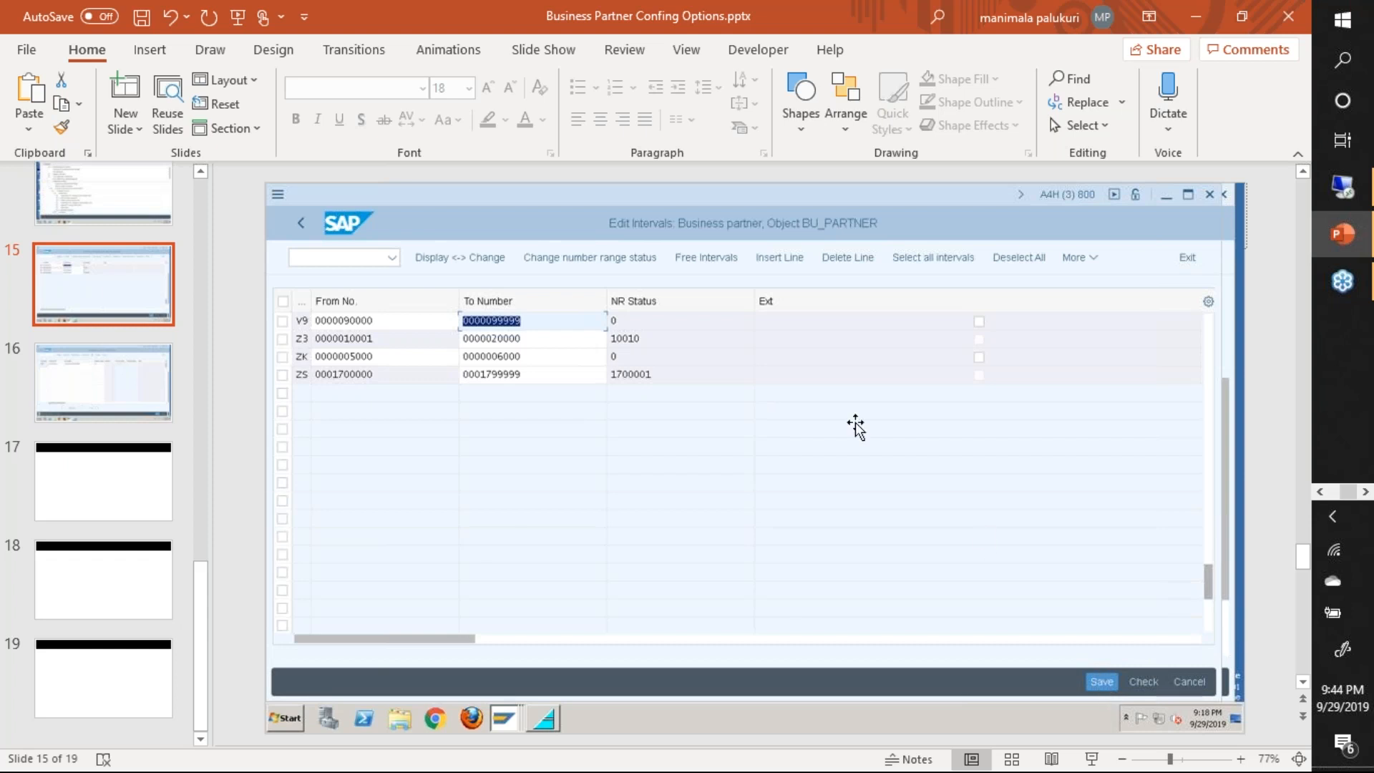
{"action": "key", "text": "alt+Tab"}
{"action": "key", "text": "alt+Tab"}
{"action": "key", "text": "alt+Tab"}
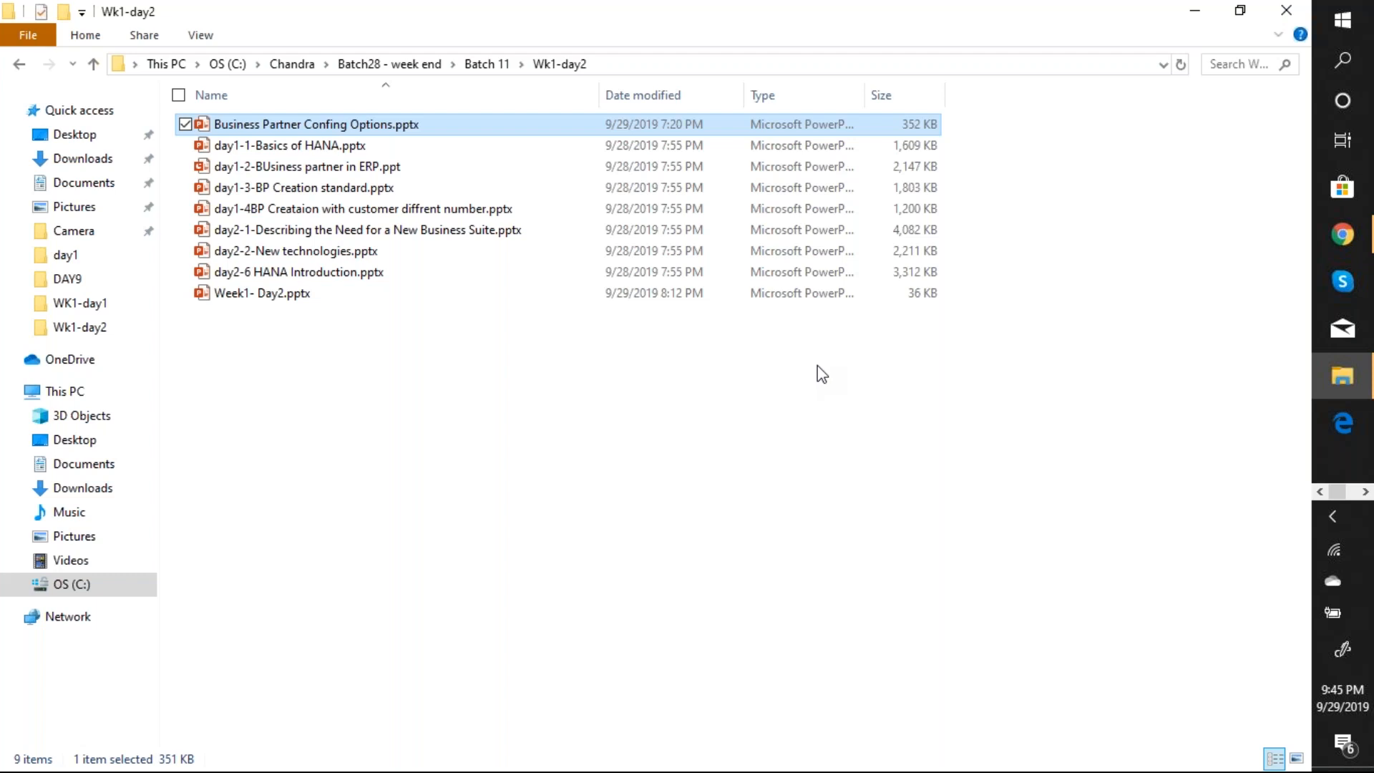
Step: Minimize the Business Partner Confing Options deck to reveal the Wk1-day2 folder, then return to PowerPoint
{"action": "key", "text": "alt+Tab"}
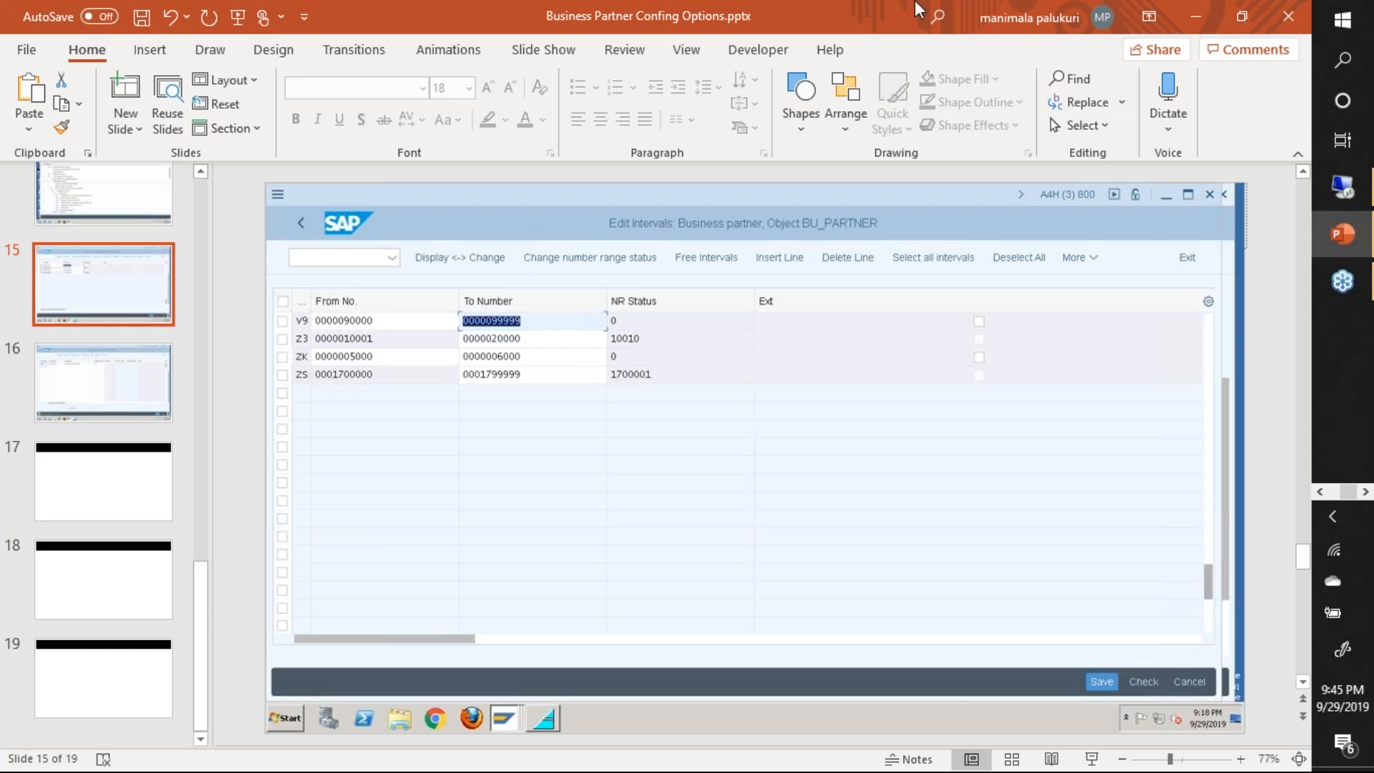
{"action": "left_click", "coordinate": [1192, 17]}
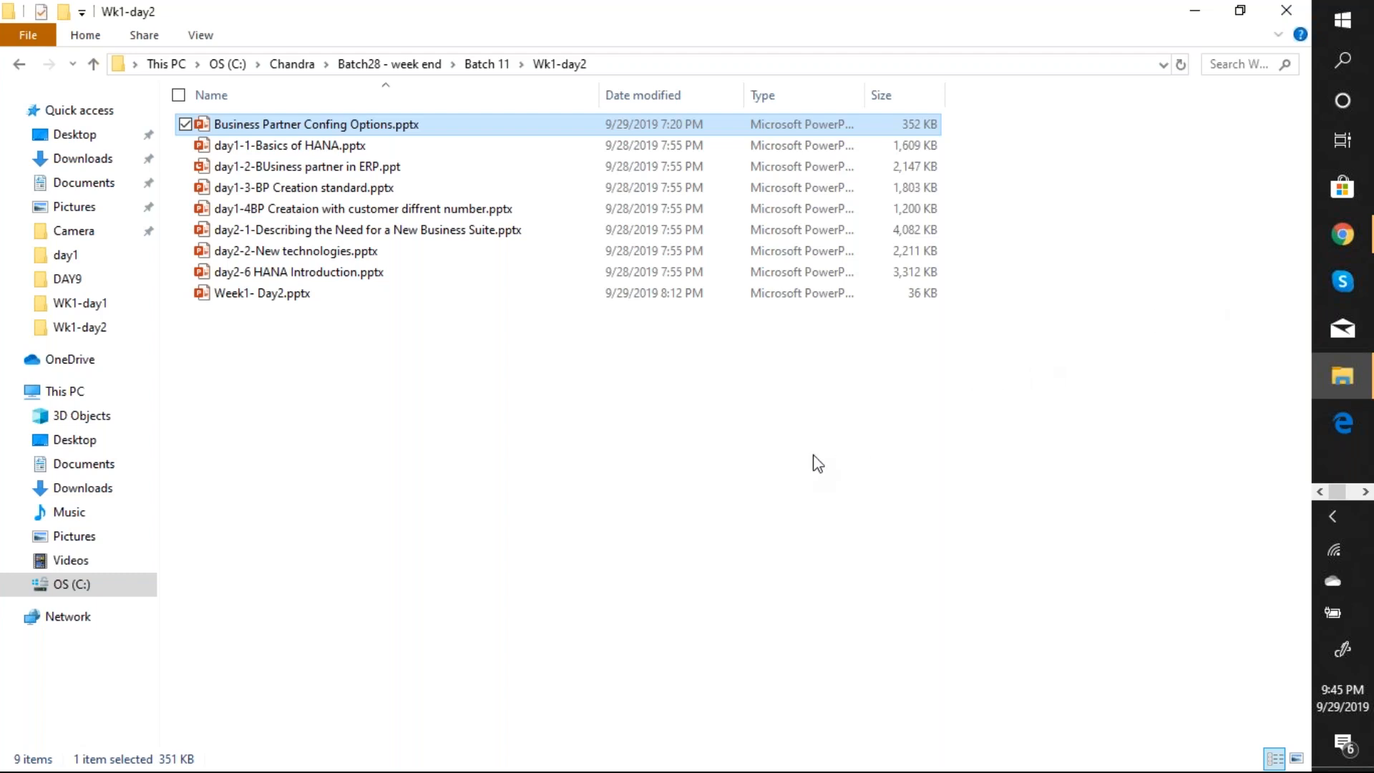
{"action": "key", "text": "alt+Tab"}
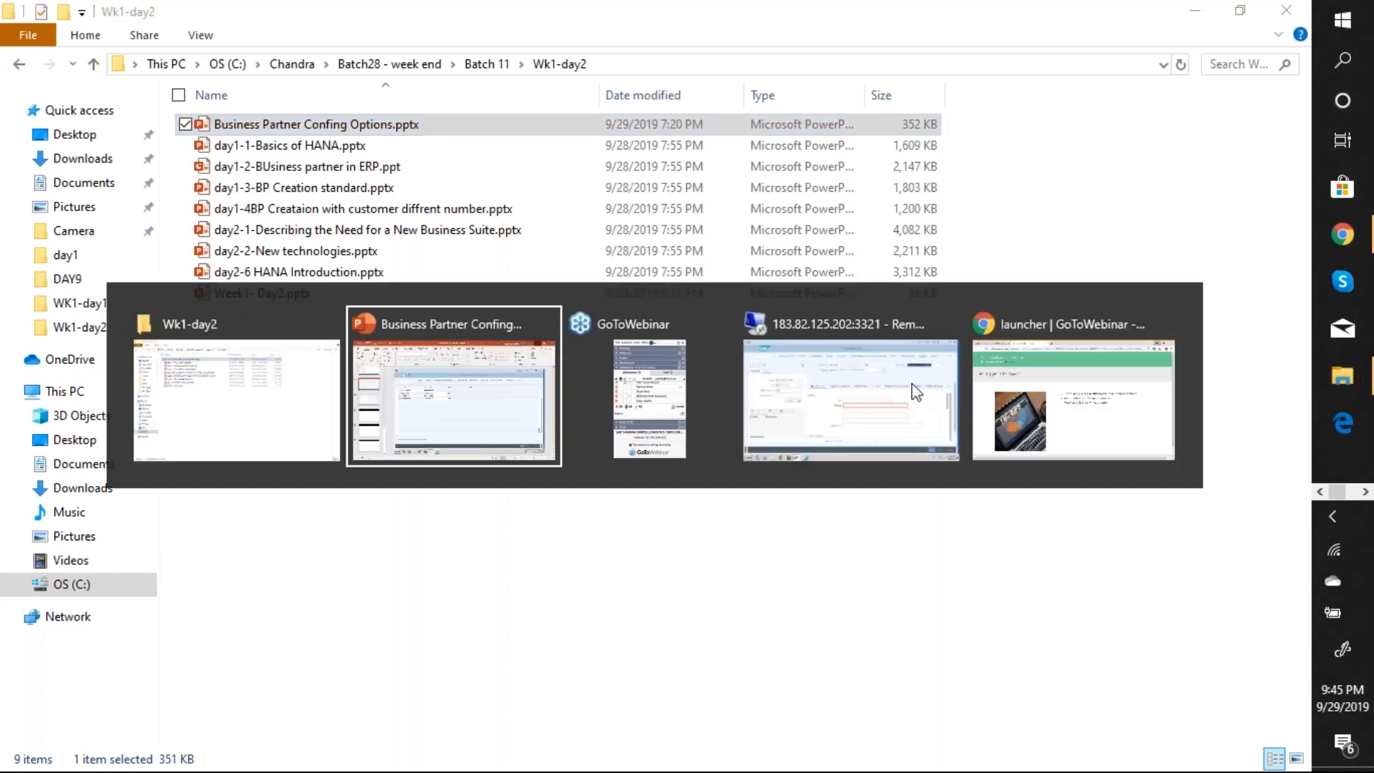
Step: Clear Same Number for grouping ZCH1 and save the assignment under the customizing request
{"action": "key", "text": "alt+Tab"}
{"action": "key", "text": "alt+Tab"}
{"action": "key", "text": "alt+Tab"}
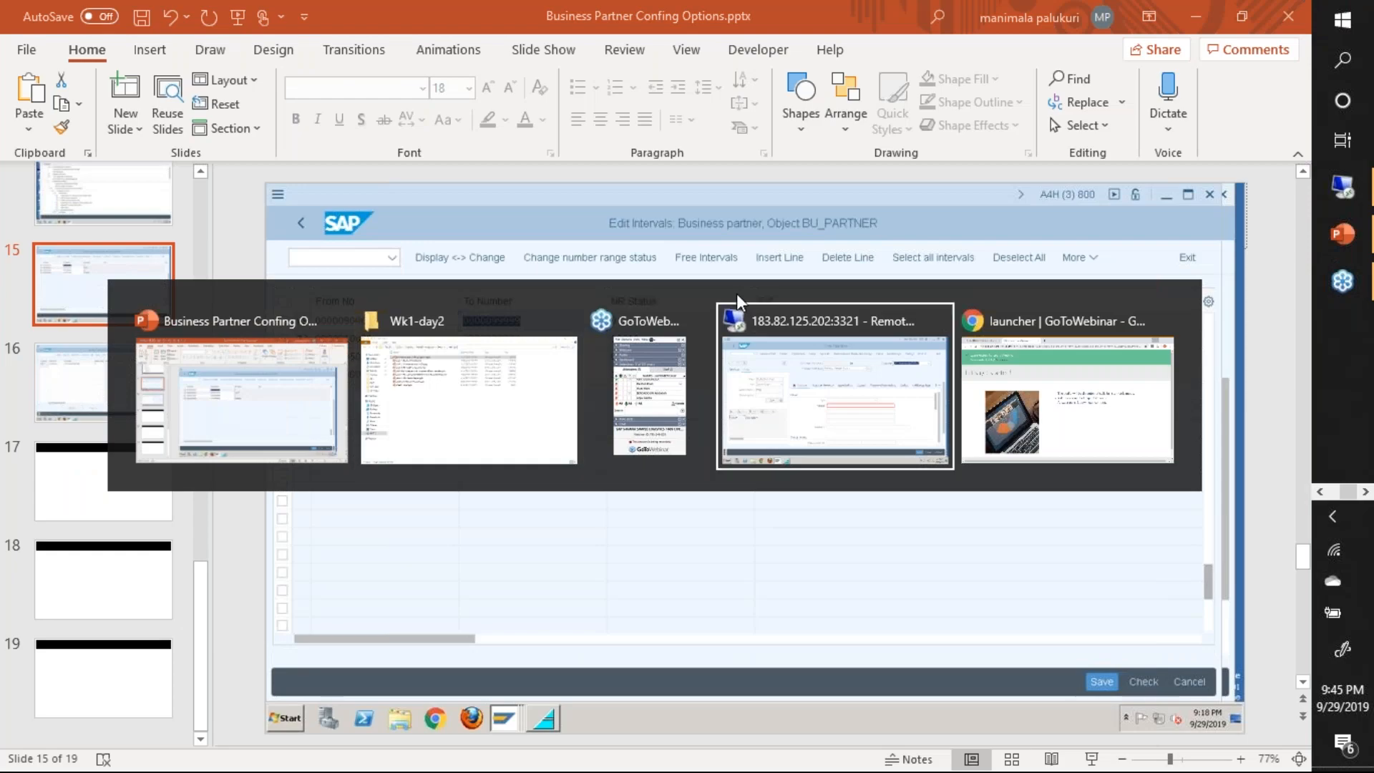
{"action": "key", "text": "alt+Tab"}
{"action": "key", "text": "alt+Tab"}
{"action": "key", "text": "alt+Tab"}
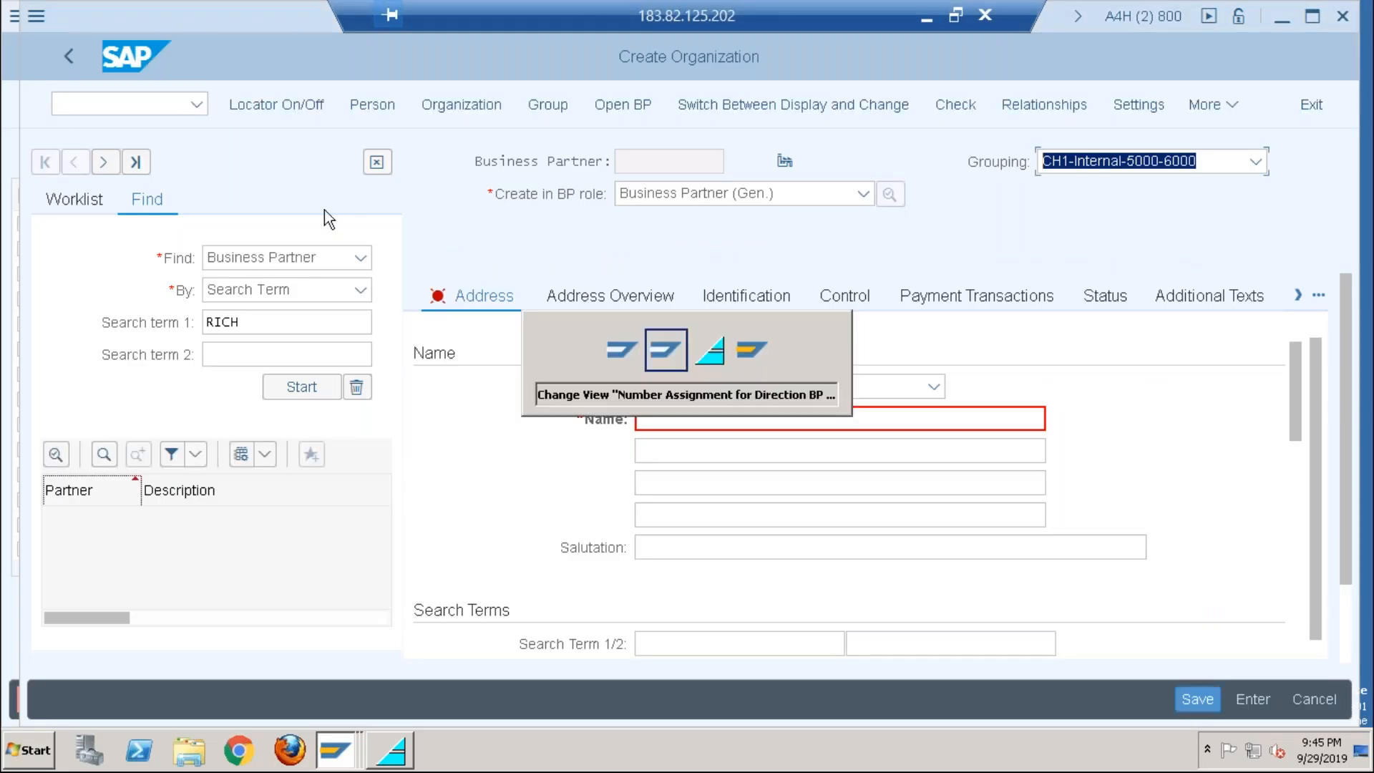
{"action": "key", "text": "alt+Tab"}
{"action": "key", "text": "alt+Tab"}
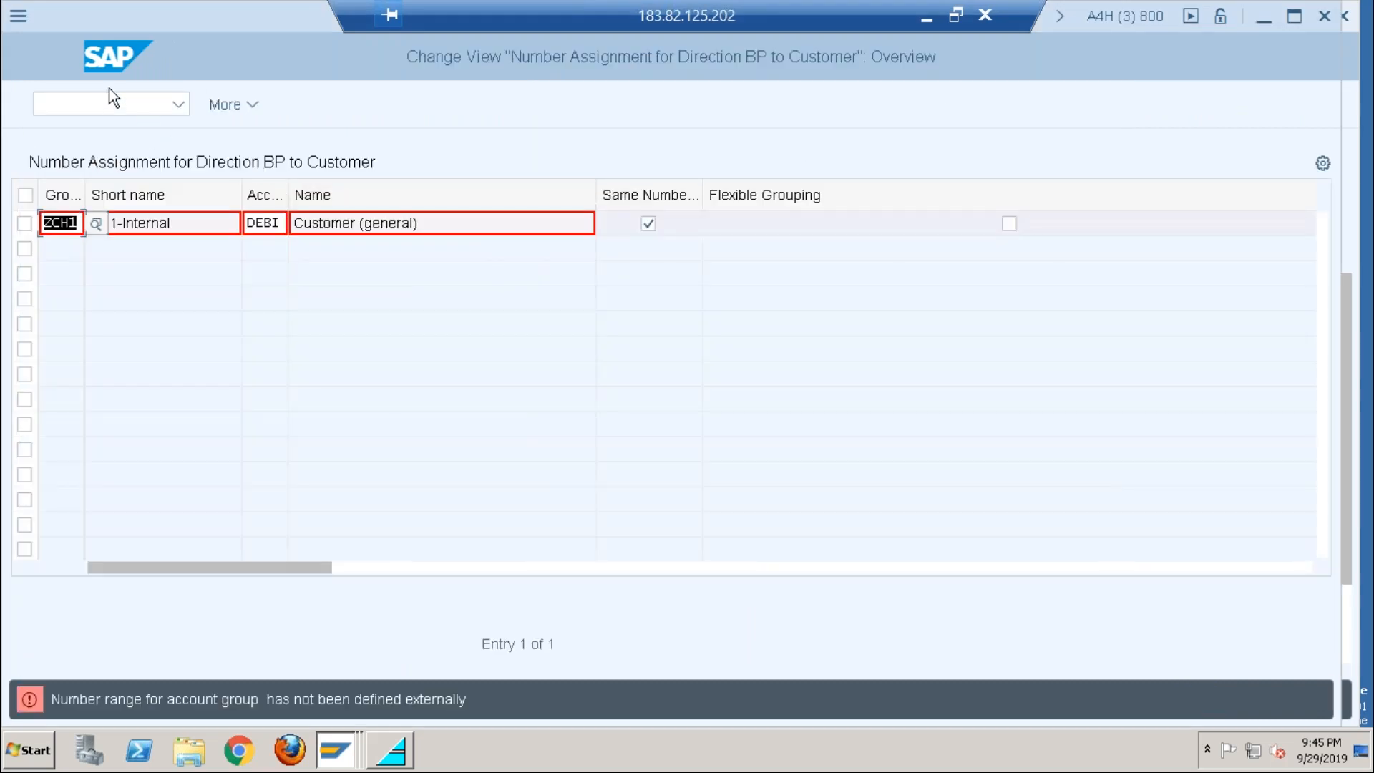
{"action": "left_click", "coordinate": [651, 225]}
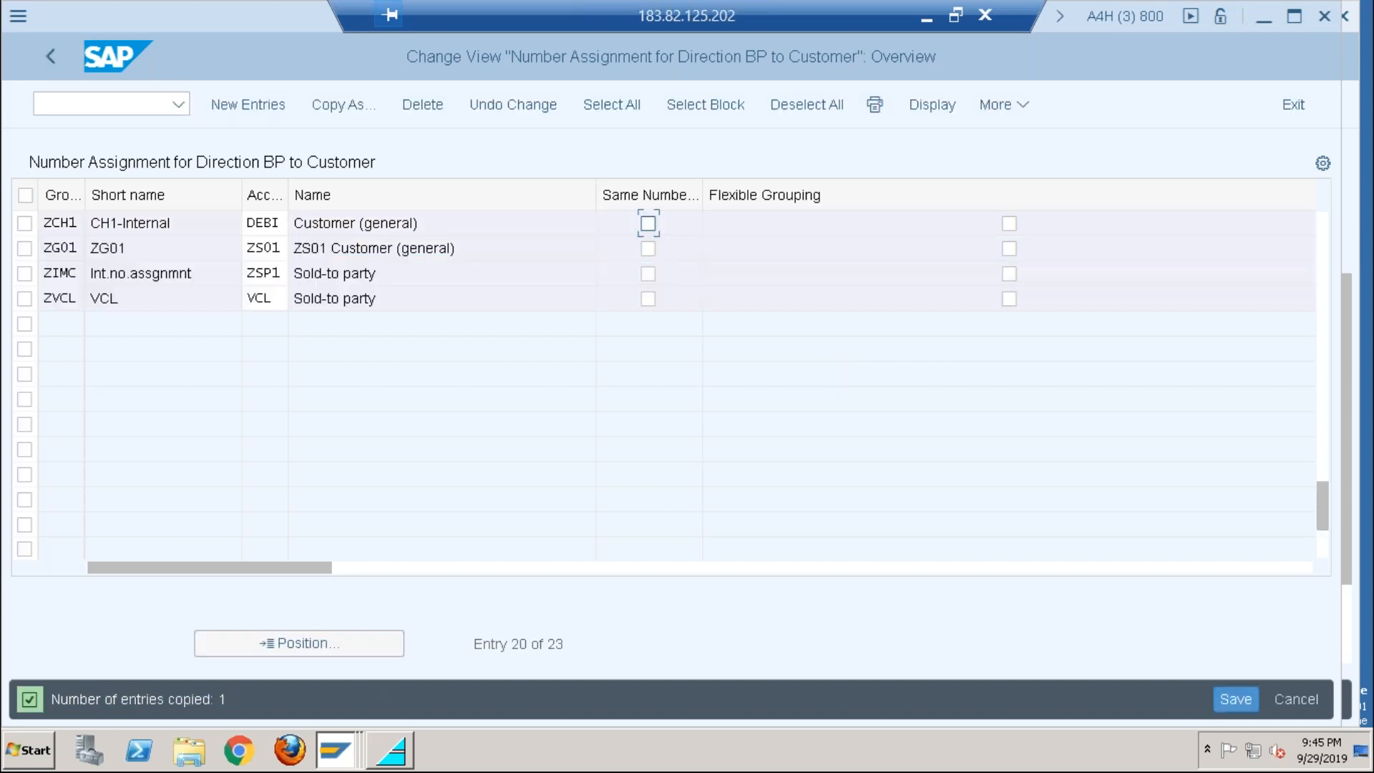
{"action": "left_click", "coordinate": [1244, 699]}
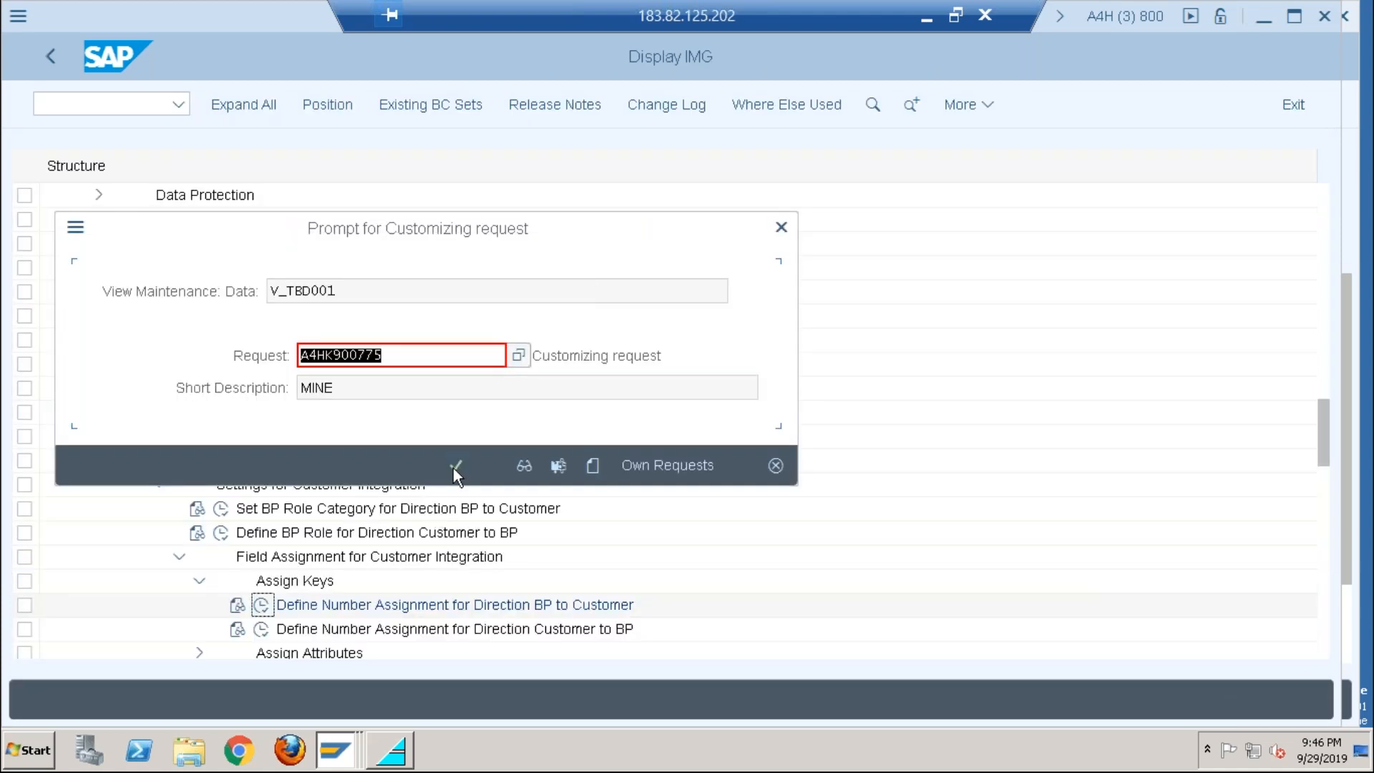
{"action": "left_click", "coordinate": [453, 468]}
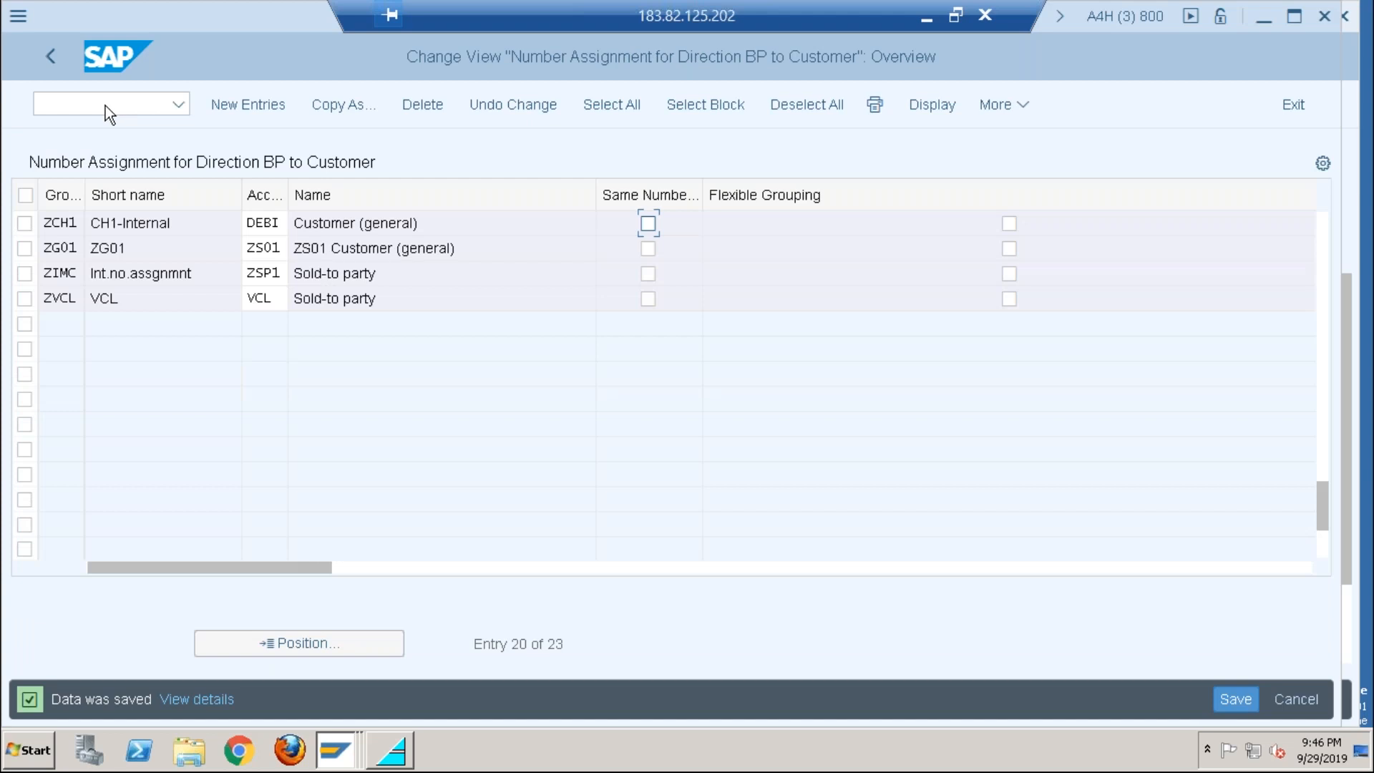
Step: Go back from the number assignment table to the IMG customizing tree
{"action": "left_click", "coordinate": [105, 105]}
{"action": "type", "text": "/n"}
{"action": "key", "text": "BackSpace"}
{"action": "key", "text": "BackSpace"}
{"action": "left_click", "coordinate": [46, 52]}
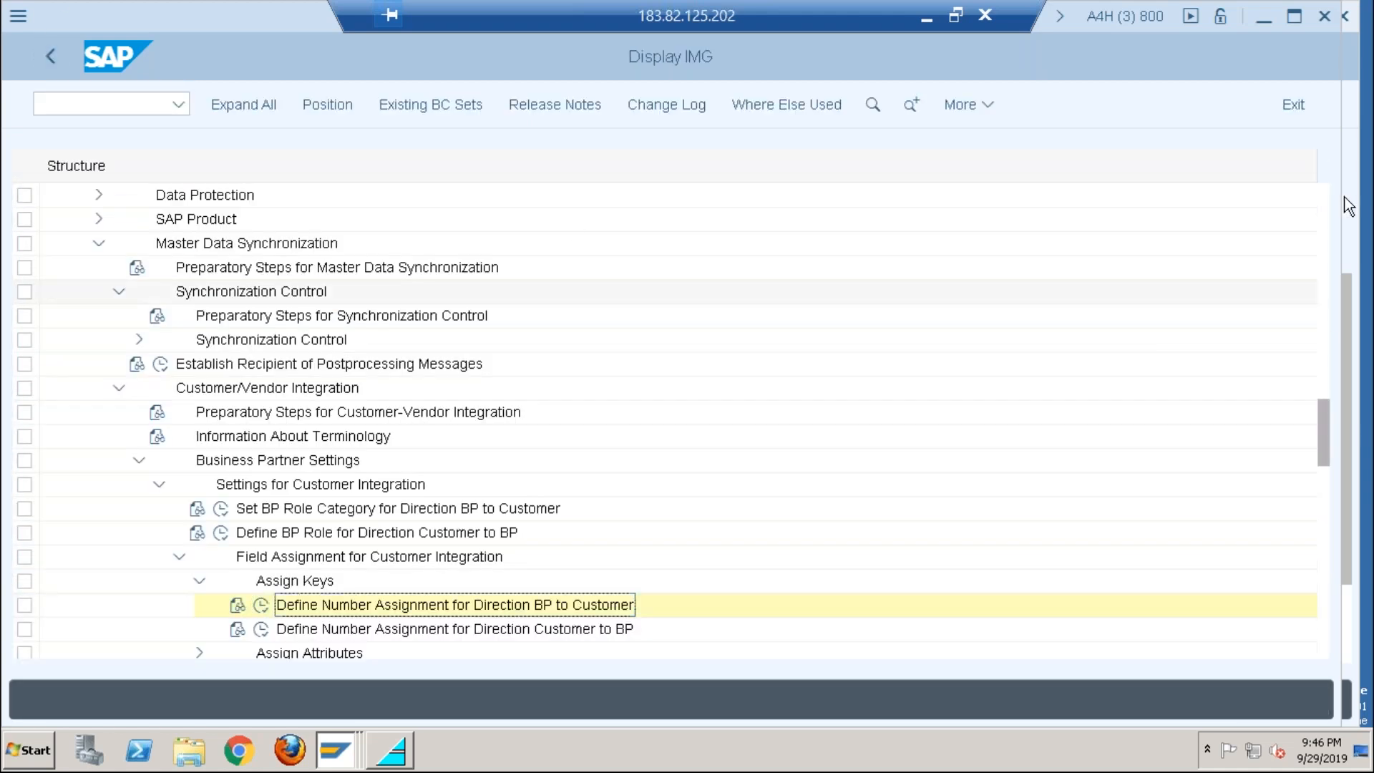
Step: Collapse Cross-Application Components and return to the implementation guide window
{"action": "left_click", "coordinate": [1324, 213]}
{"action": "left_click", "coordinate": [1324, 212]}
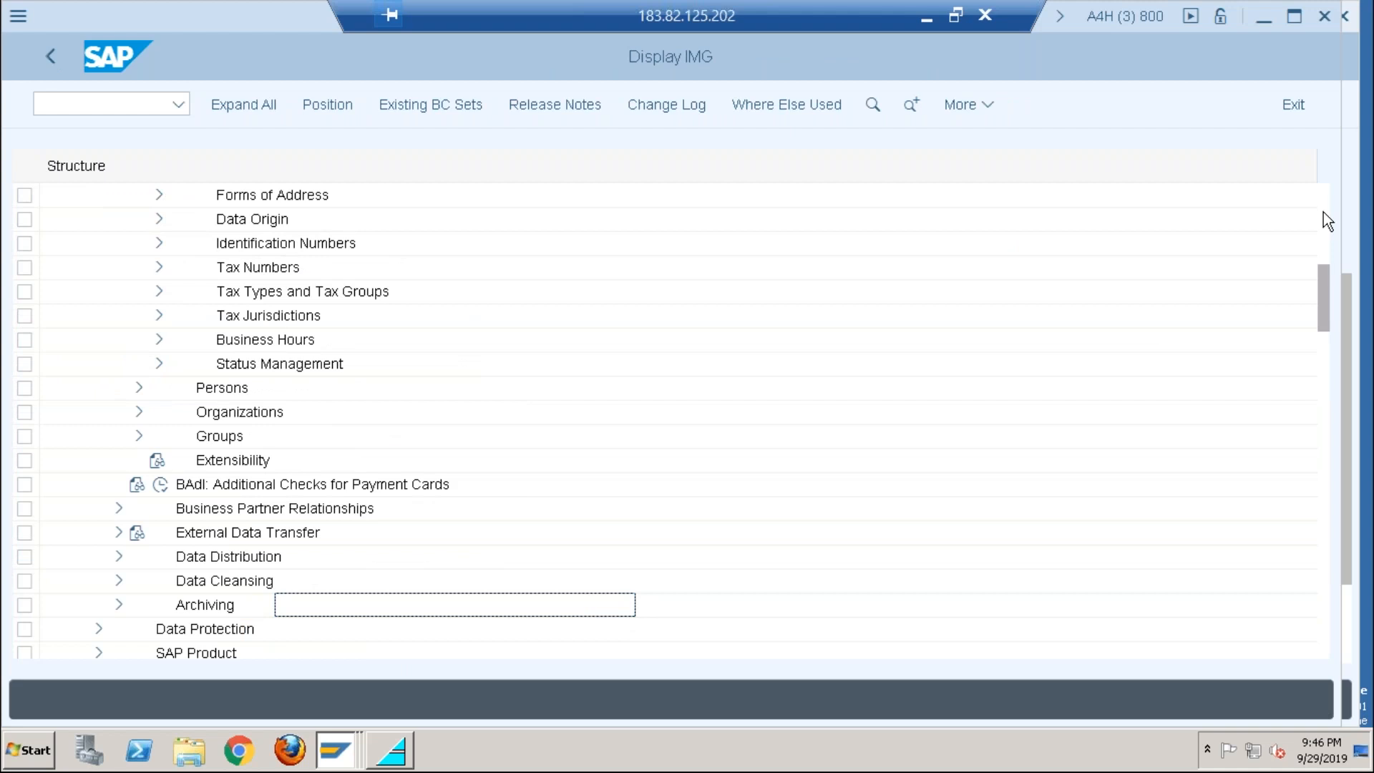
{"action": "left_click", "coordinate": [1324, 212]}
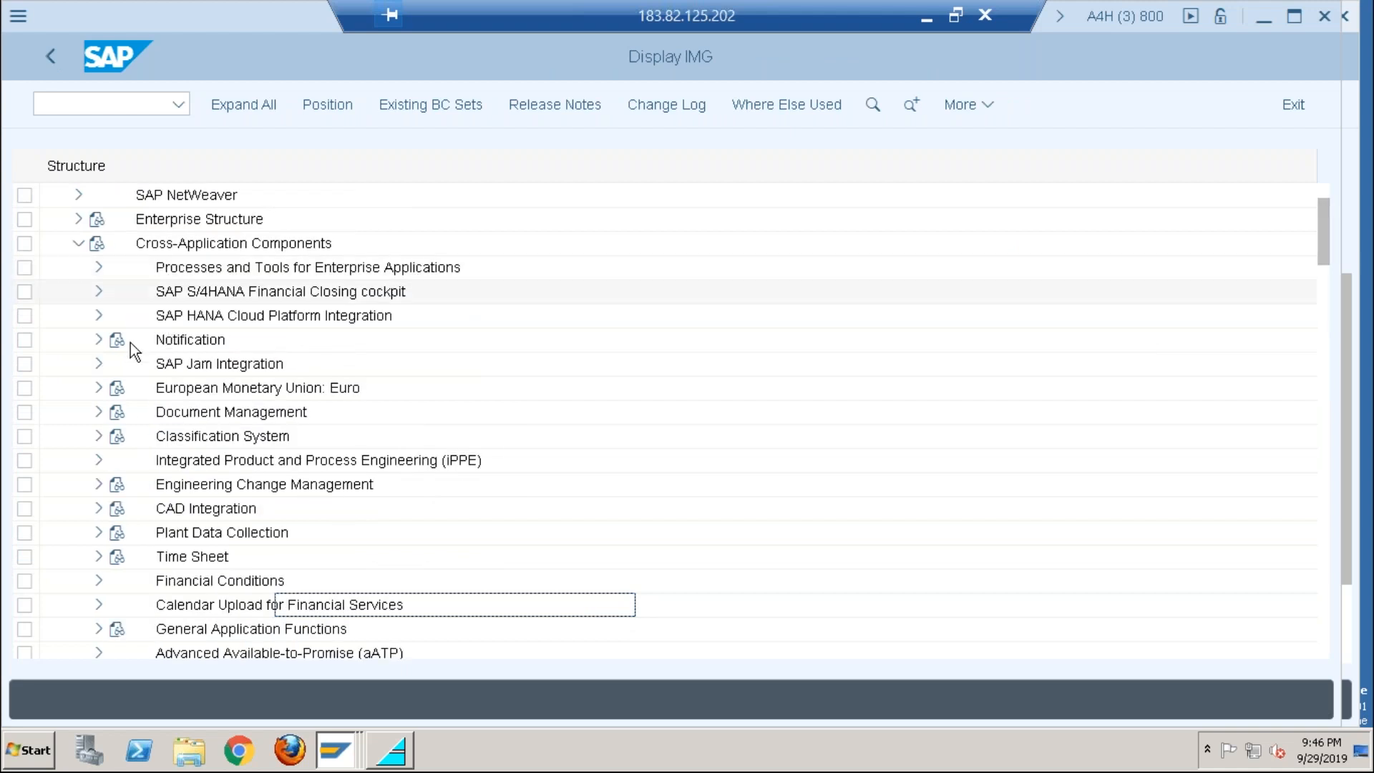
{"action": "left_click", "coordinate": [79, 243]}
{"action": "left_click", "coordinate": [276, 605]}
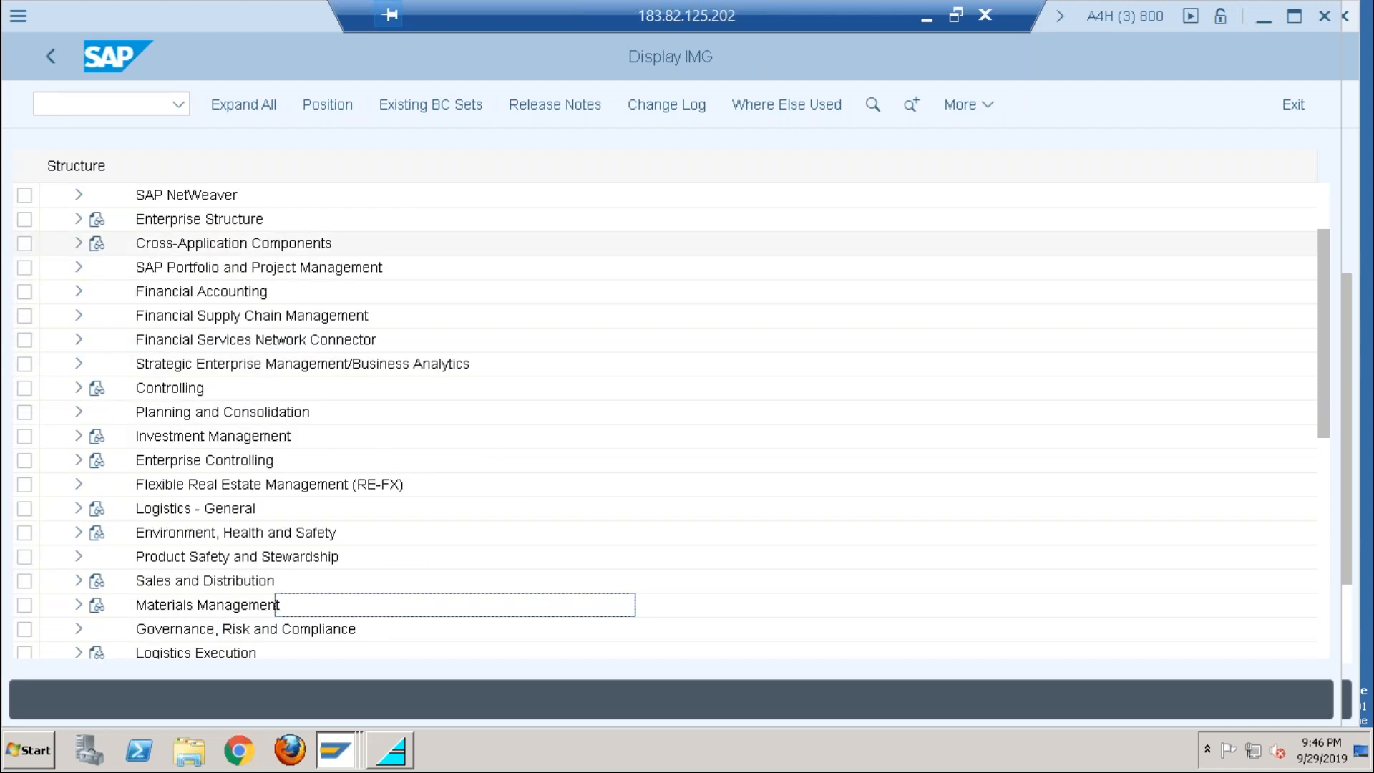
{"action": "left_click", "coordinate": [1360, 220]}
{"action": "key", "text": "alt+Tab"}
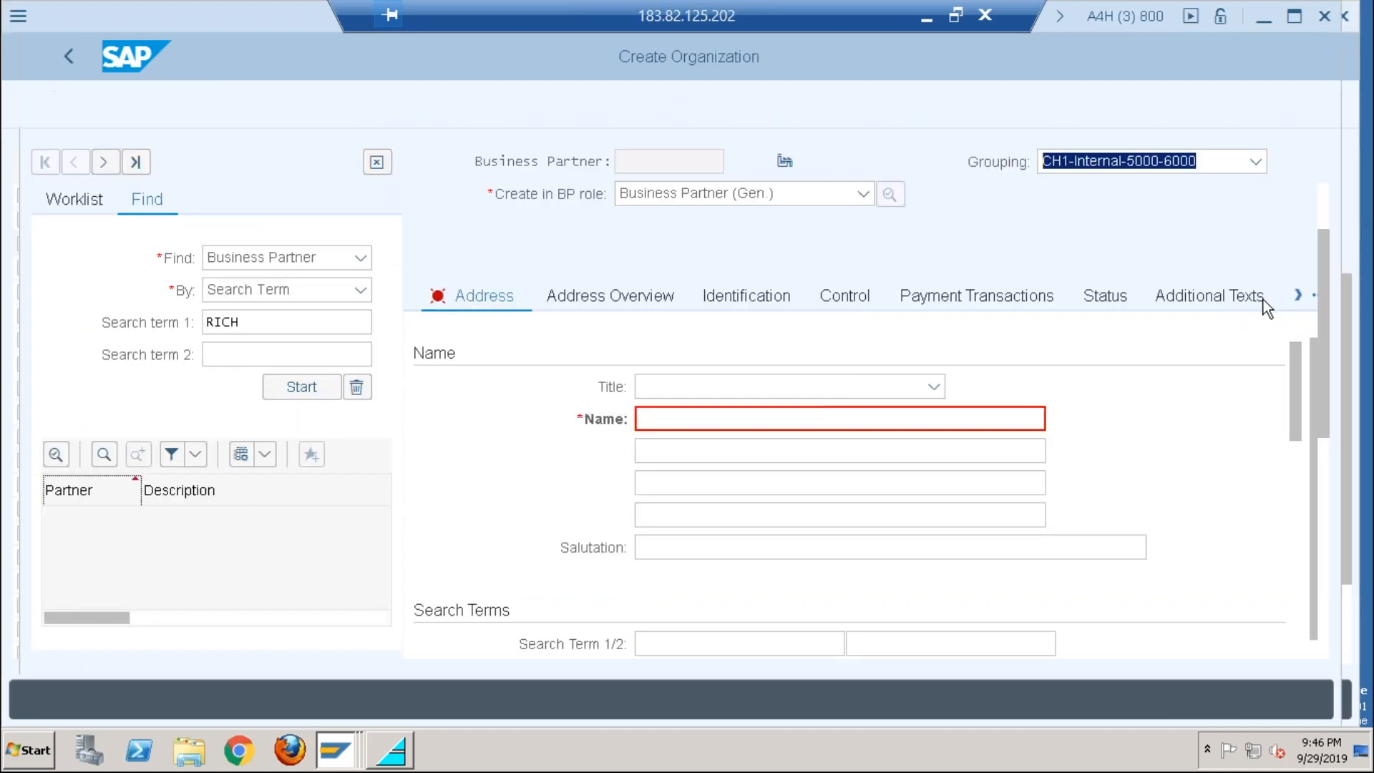
{"action": "left_click", "coordinate": [1323, 212]}
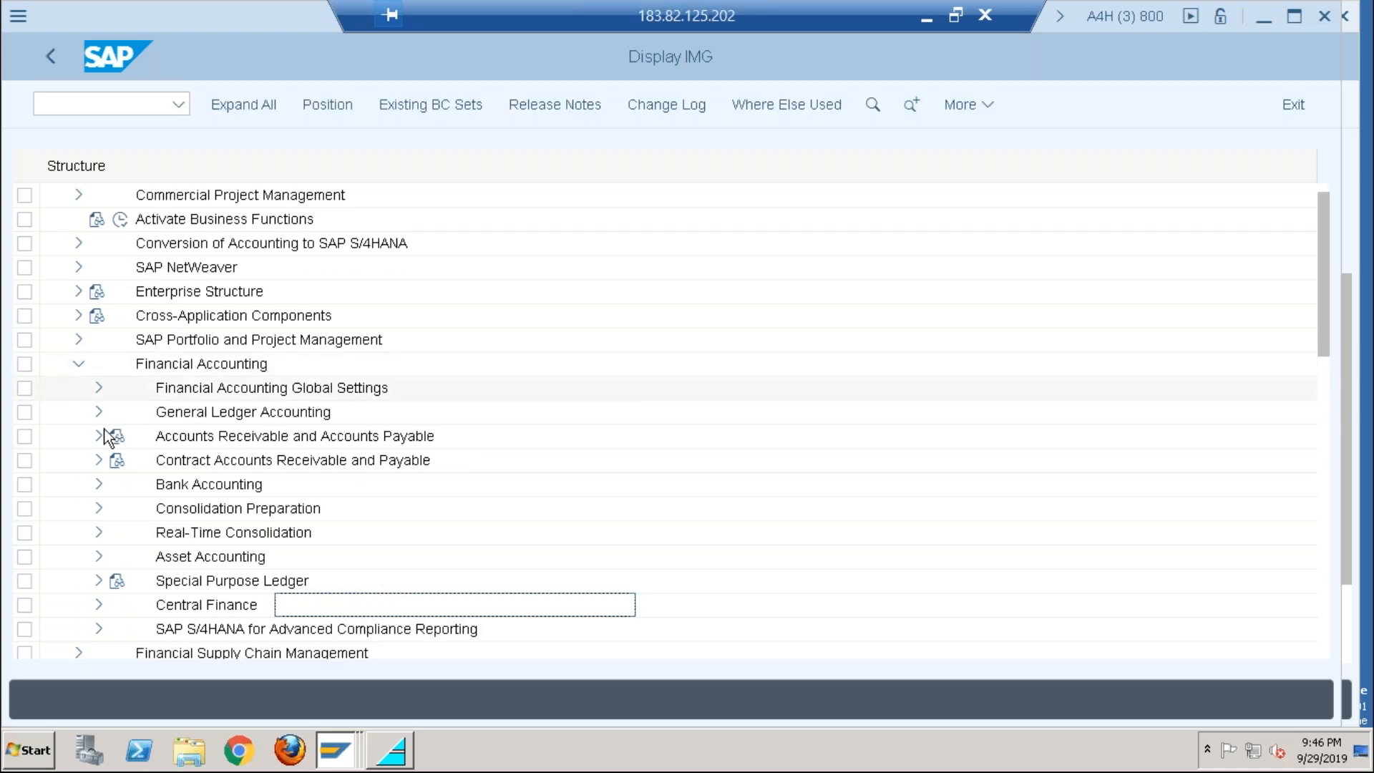
Step: Expand AR/AP > Customer Accounts > Master Data > Preparations and run Create Number Ranges for Customer Accounts
{"action": "left_click", "coordinate": [99, 436]}
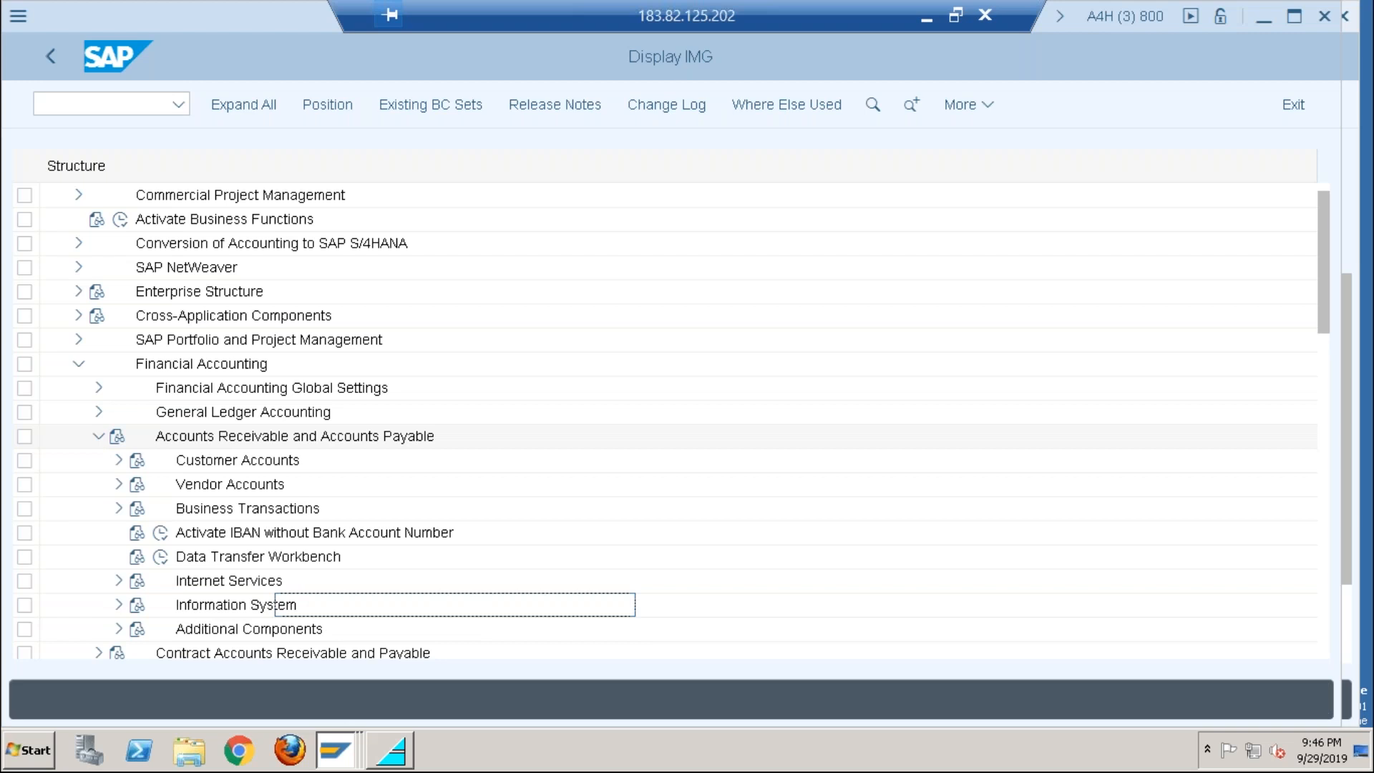
{"action": "left_click", "coordinate": [120, 462]}
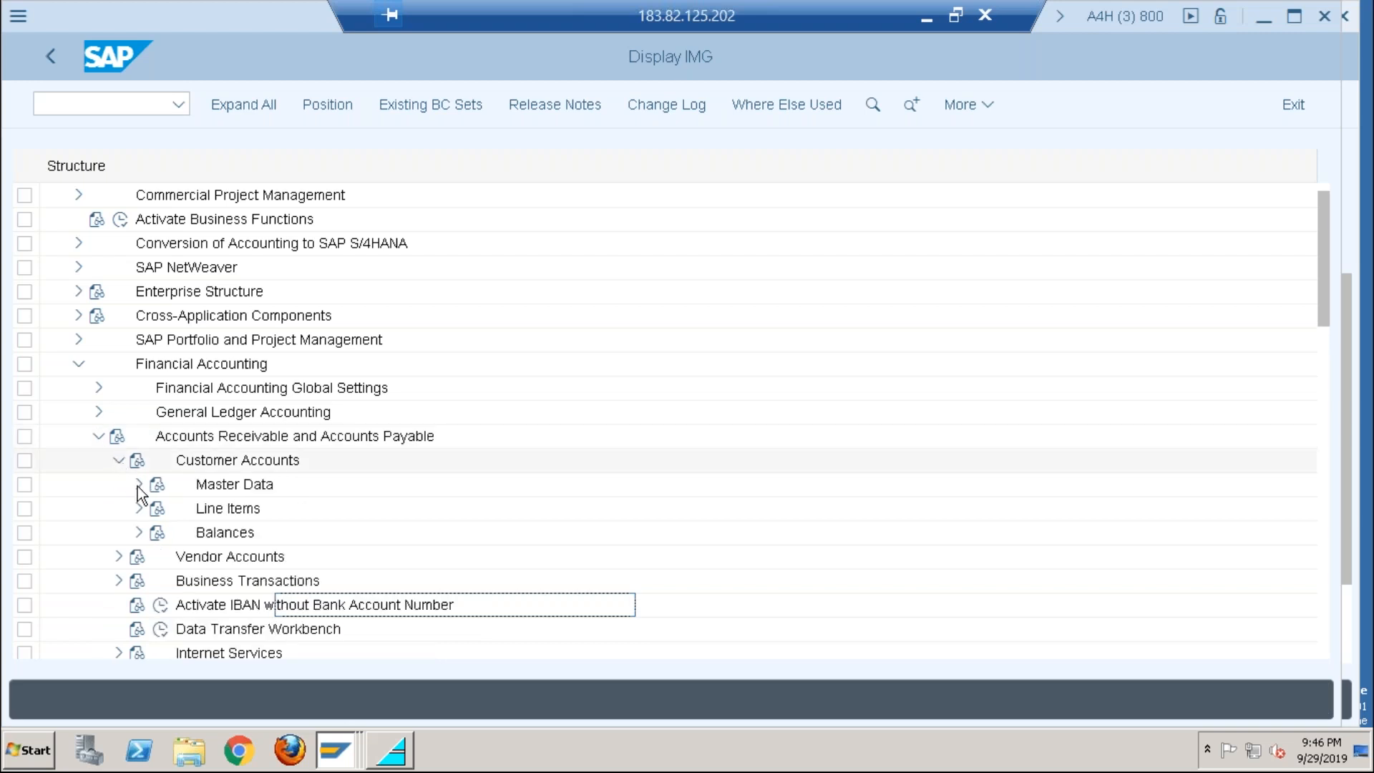
{"action": "left_click", "coordinate": [138, 485]}
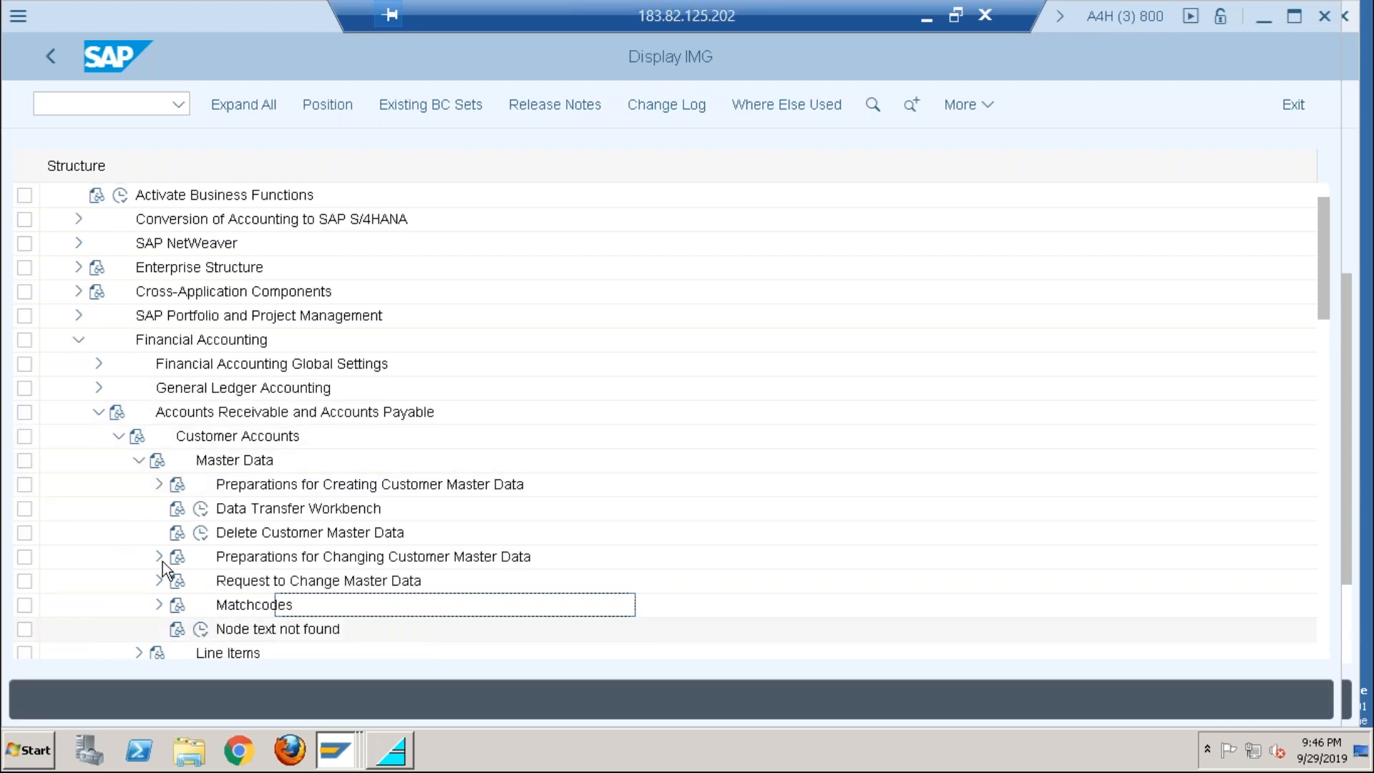
{"action": "left_click", "coordinate": [158, 485]}
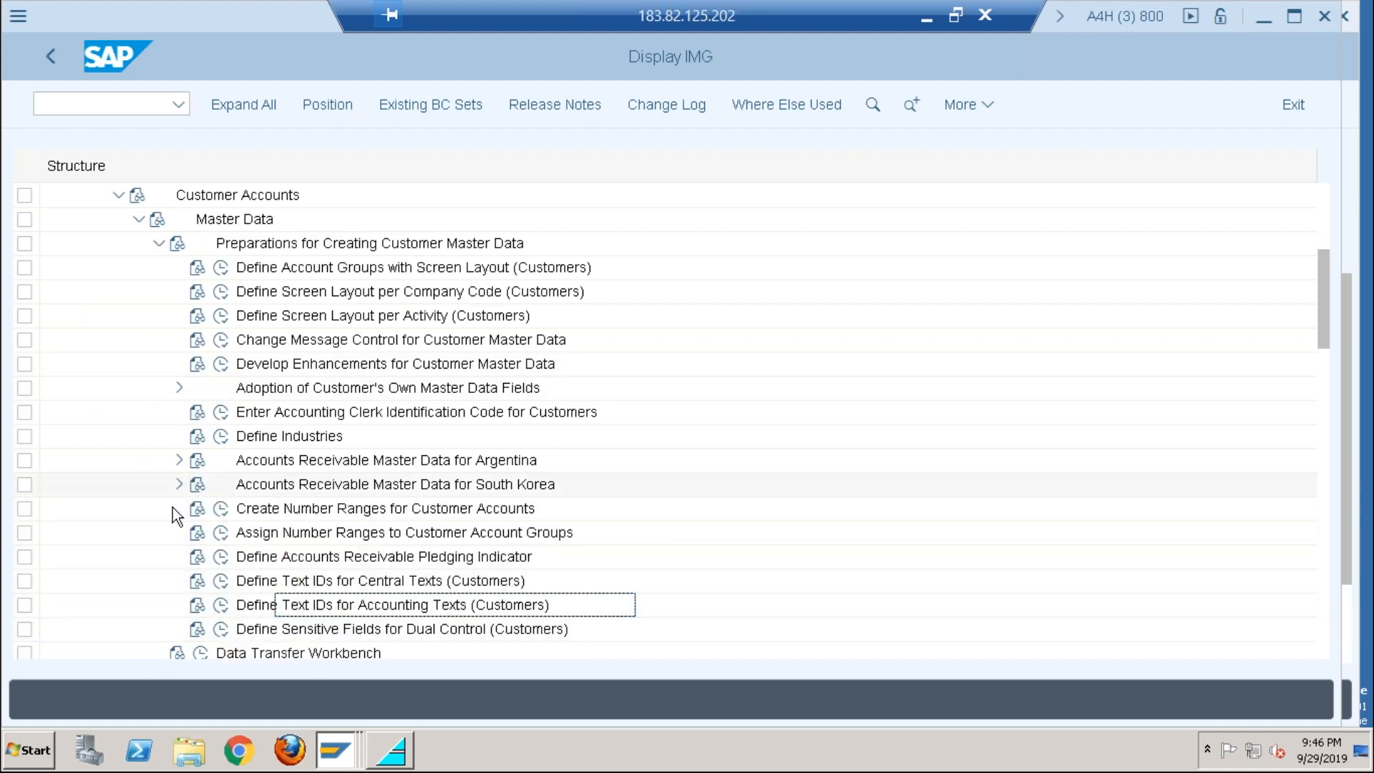
{"action": "left_click", "coordinate": [221, 511]}
{"action": "left_click", "coordinate": [362, 225]}
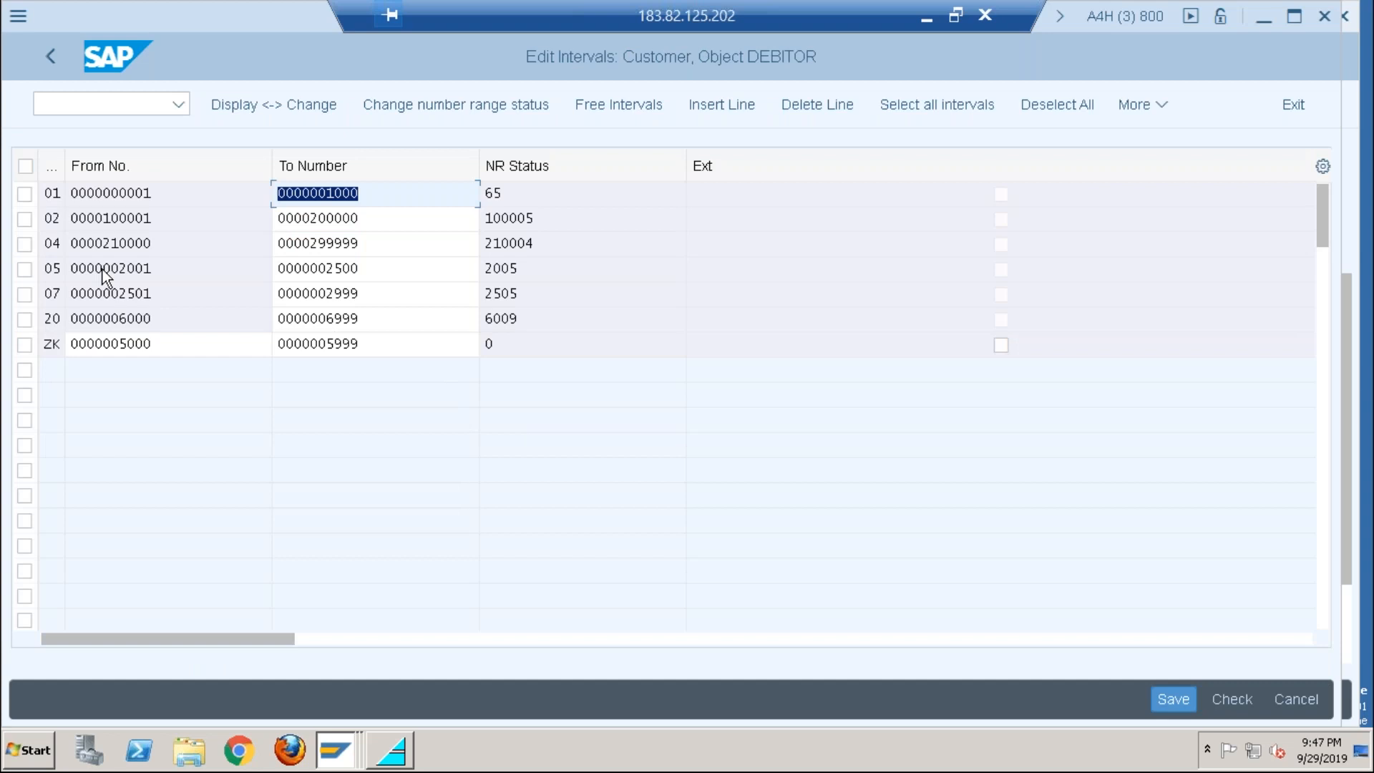
{"action": "left_click", "coordinate": [1008, 348]}
{"action": "left_click", "coordinate": [1177, 695]}
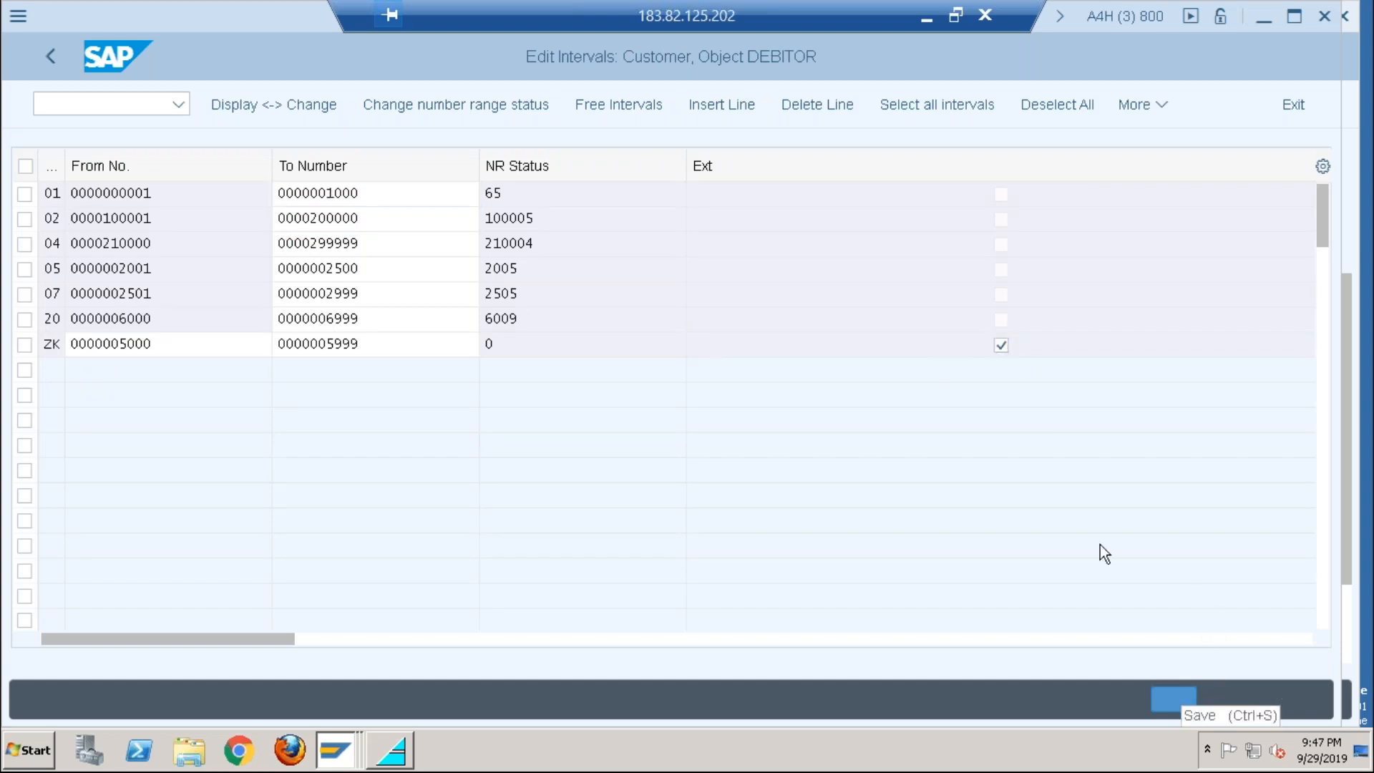
{"action": "left_click", "coordinate": [644, 707]}
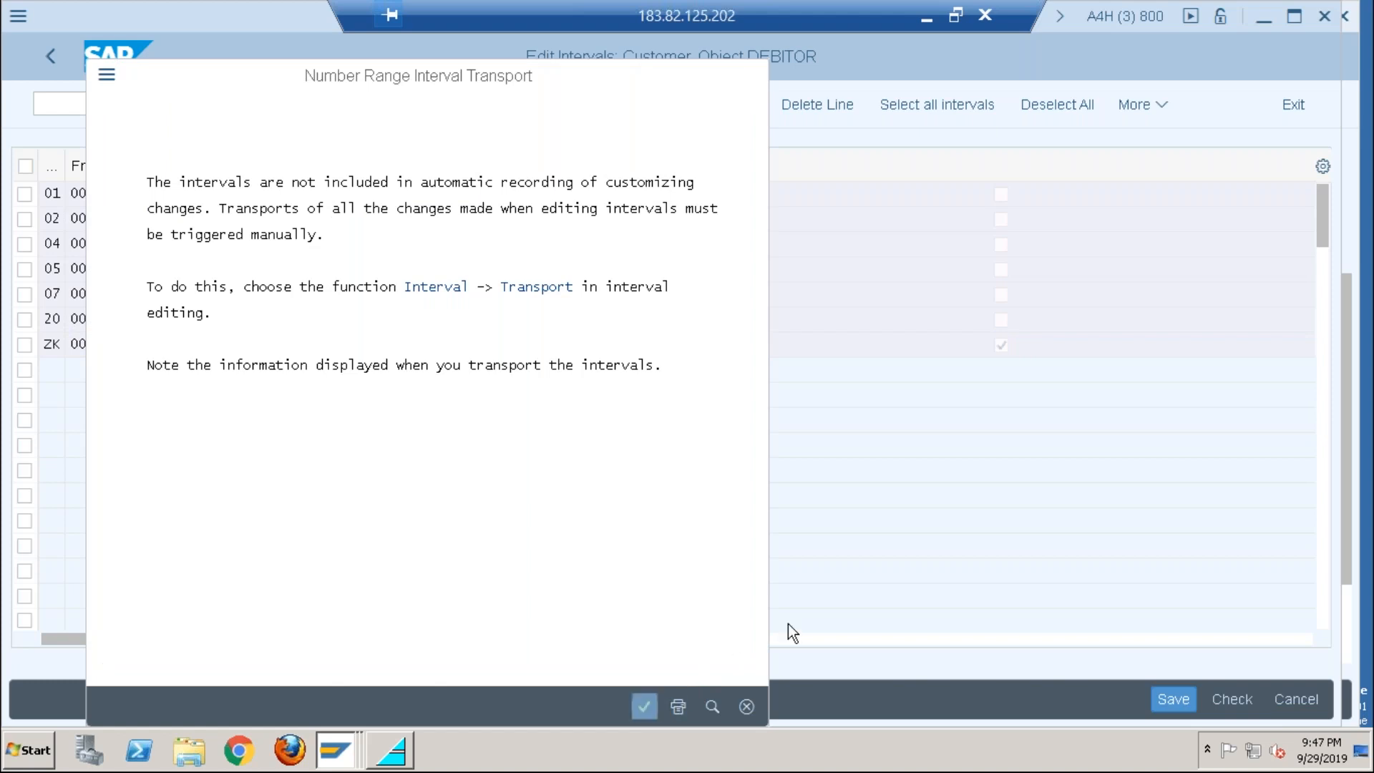
Step: Return to the IMG tree and collapse the Preparations and Master Data branches
{"action": "left_click", "coordinate": [49, 56]}
{"action": "left_click", "coordinate": [49, 56]}
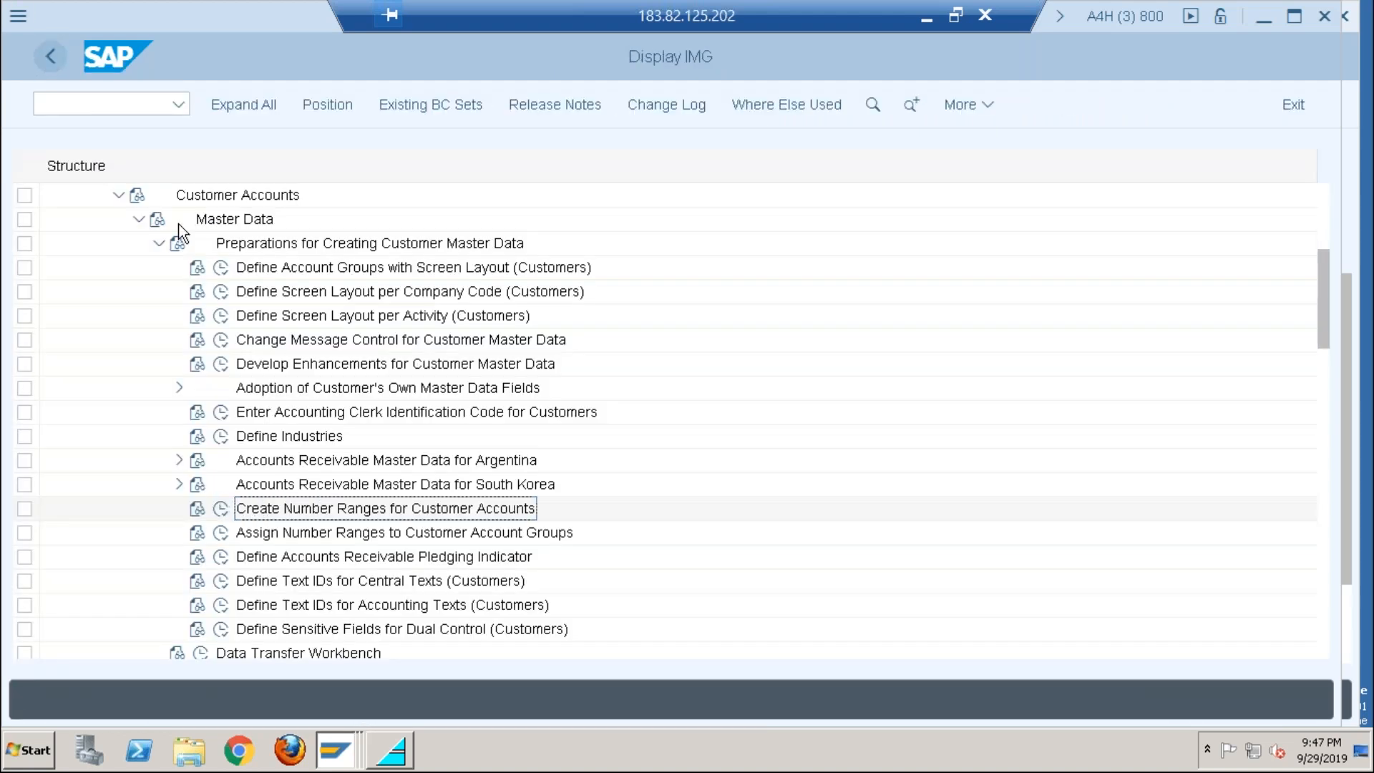
{"action": "left_click", "coordinate": [156, 243]}
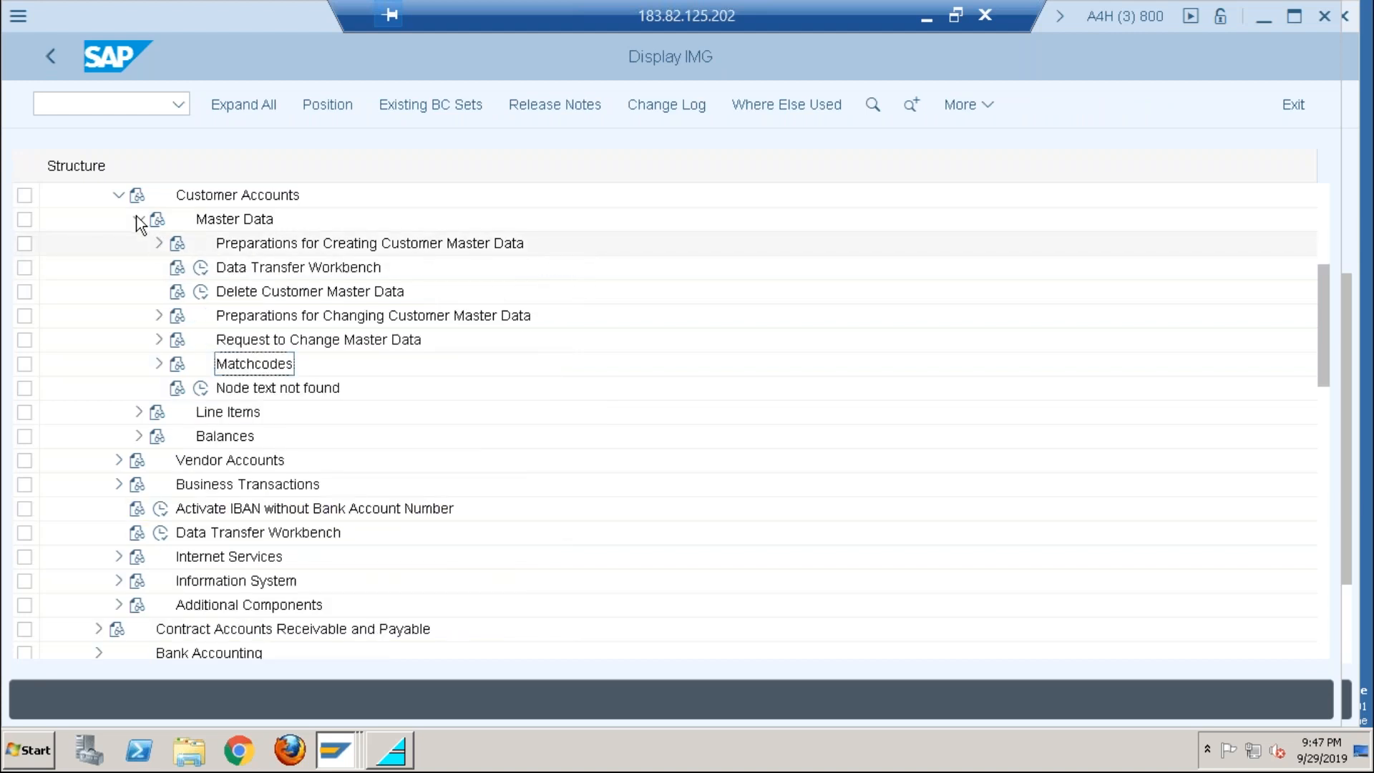
{"action": "left_click", "coordinate": [139, 218]}
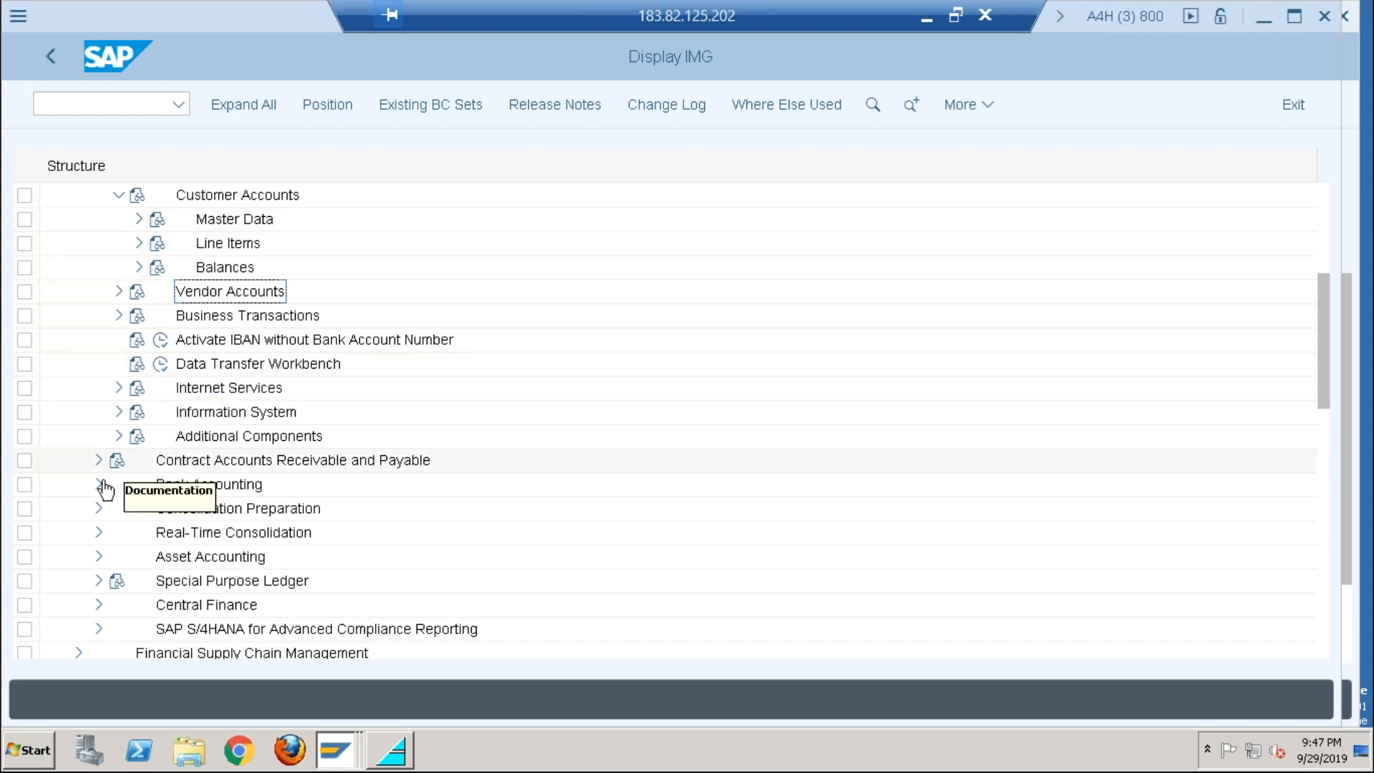
Step: Collapse Financial Accounting and the Business Partner branches, expanding Cross-Application Components instead
{"action": "left_click", "coordinate": [117, 195]}
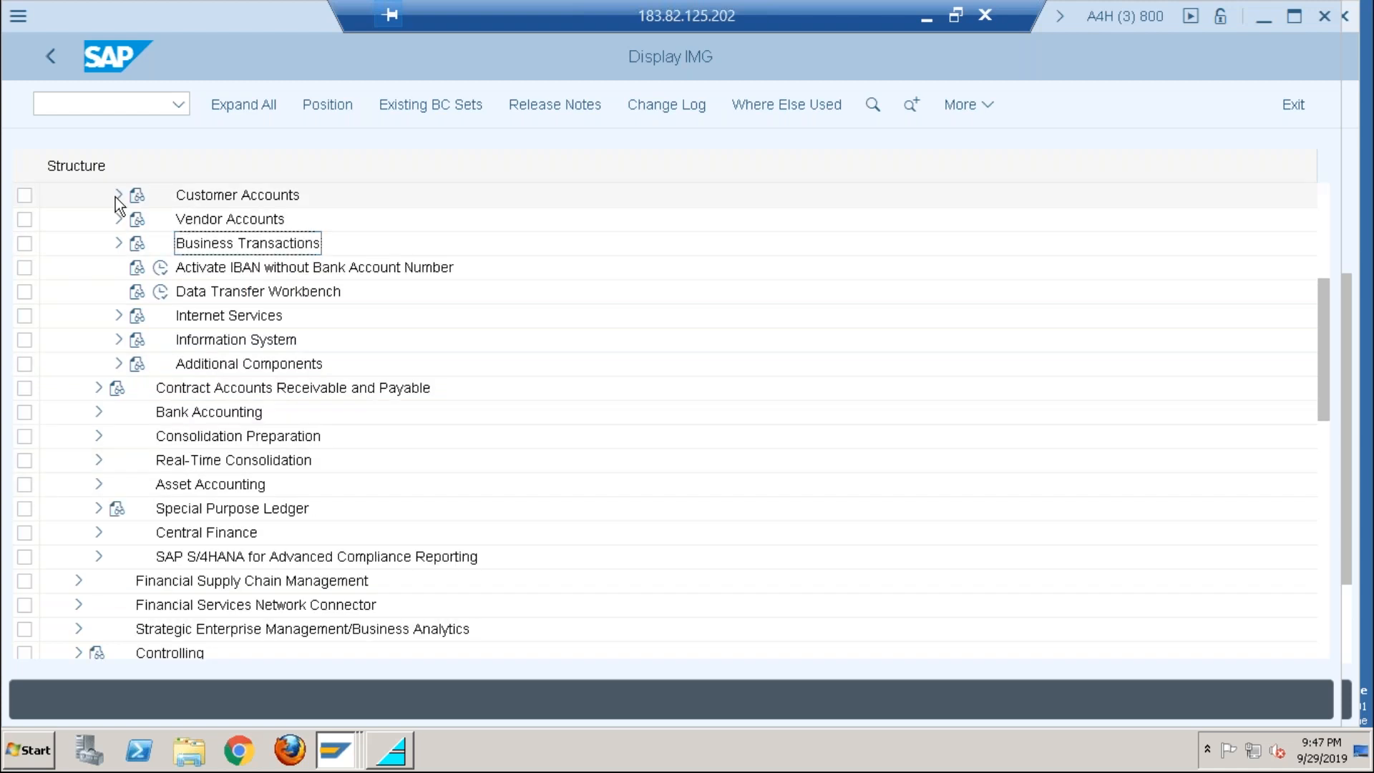
{"action": "left_click", "coordinate": [1323, 232]}
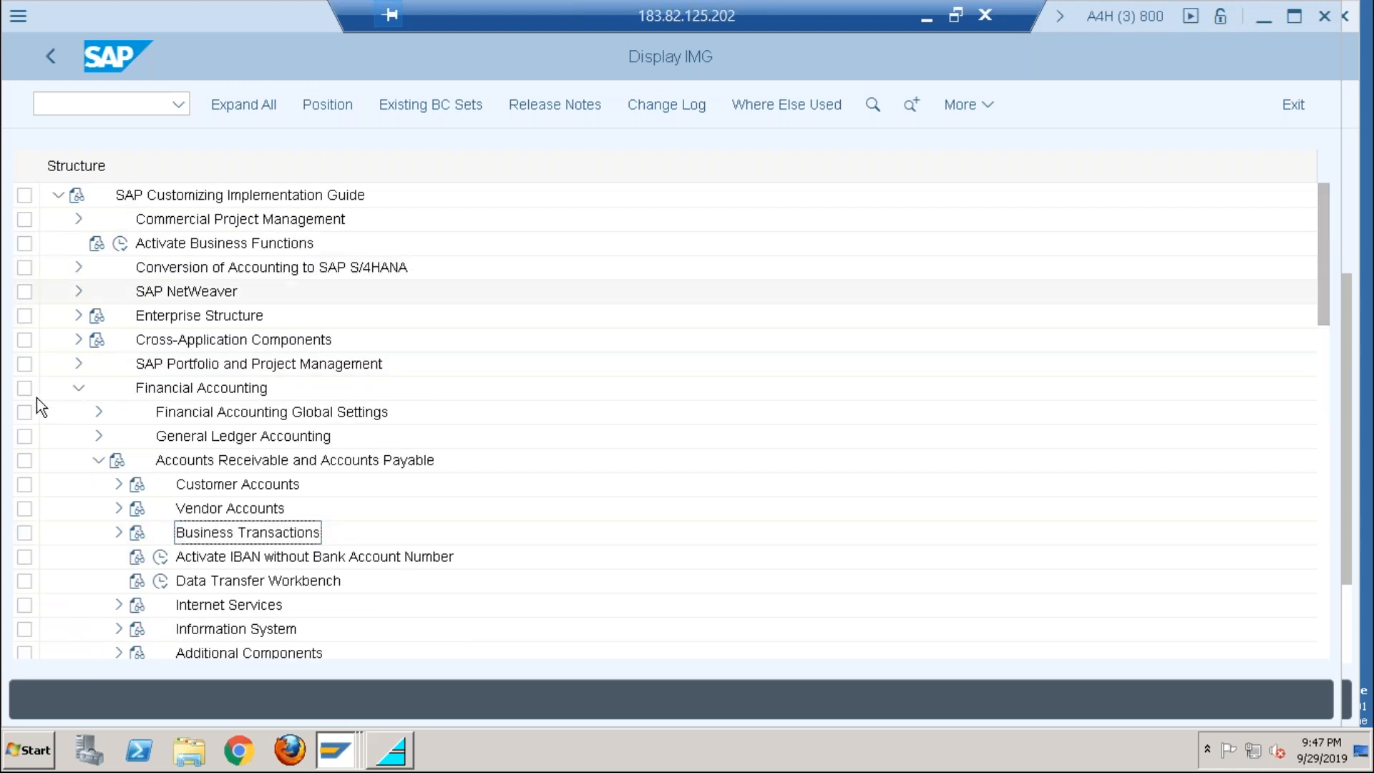
{"action": "left_click", "coordinate": [77, 388]}
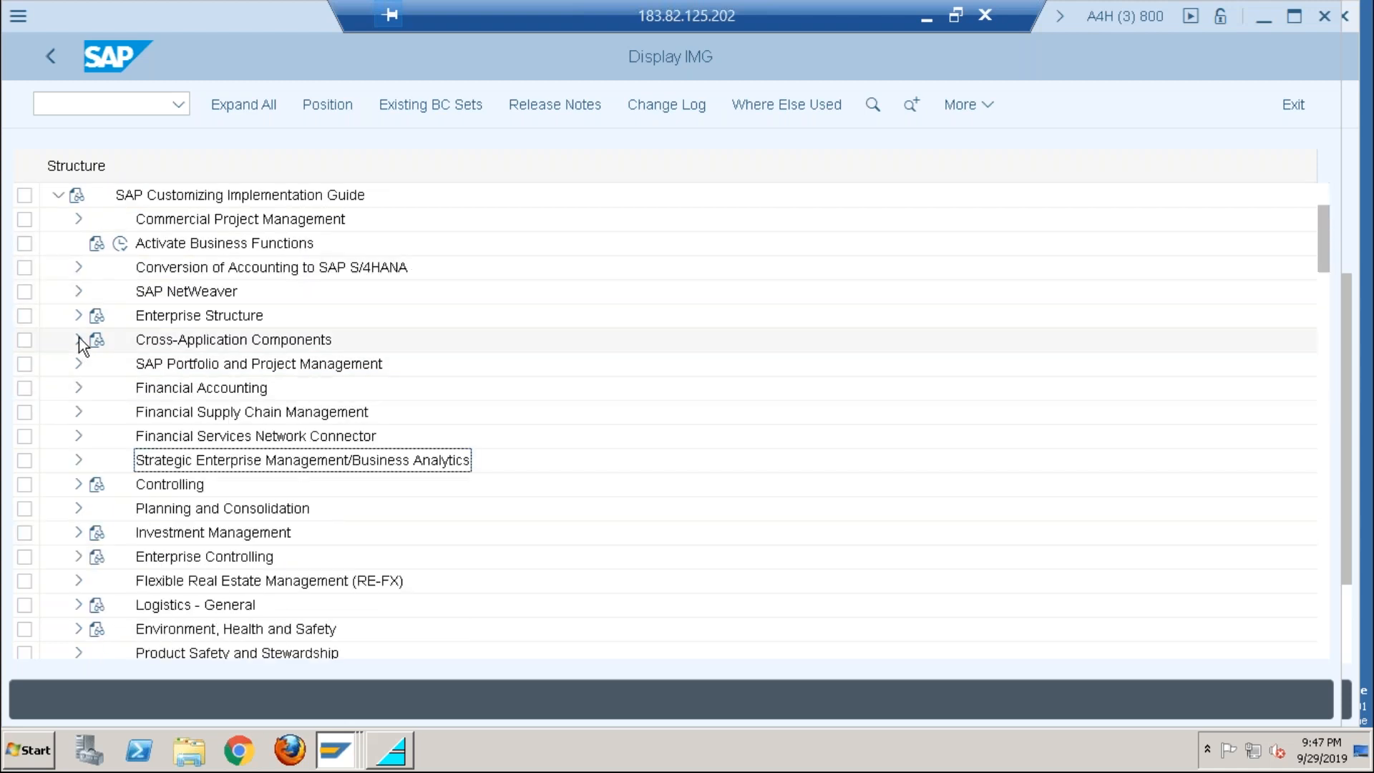
{"action": "left_click", "coordinate": [79, 339]}
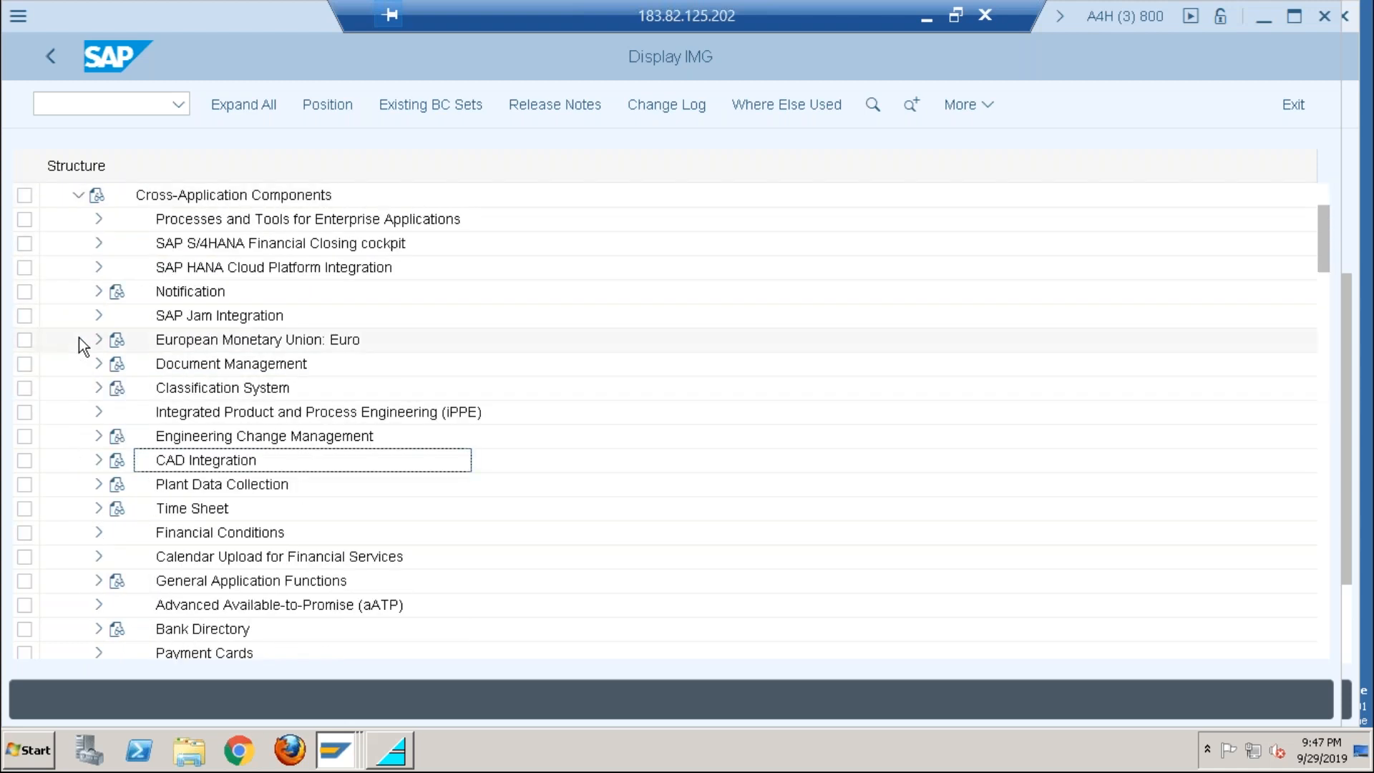
{"action": "left_click", "coordinate": [1321, 561]}
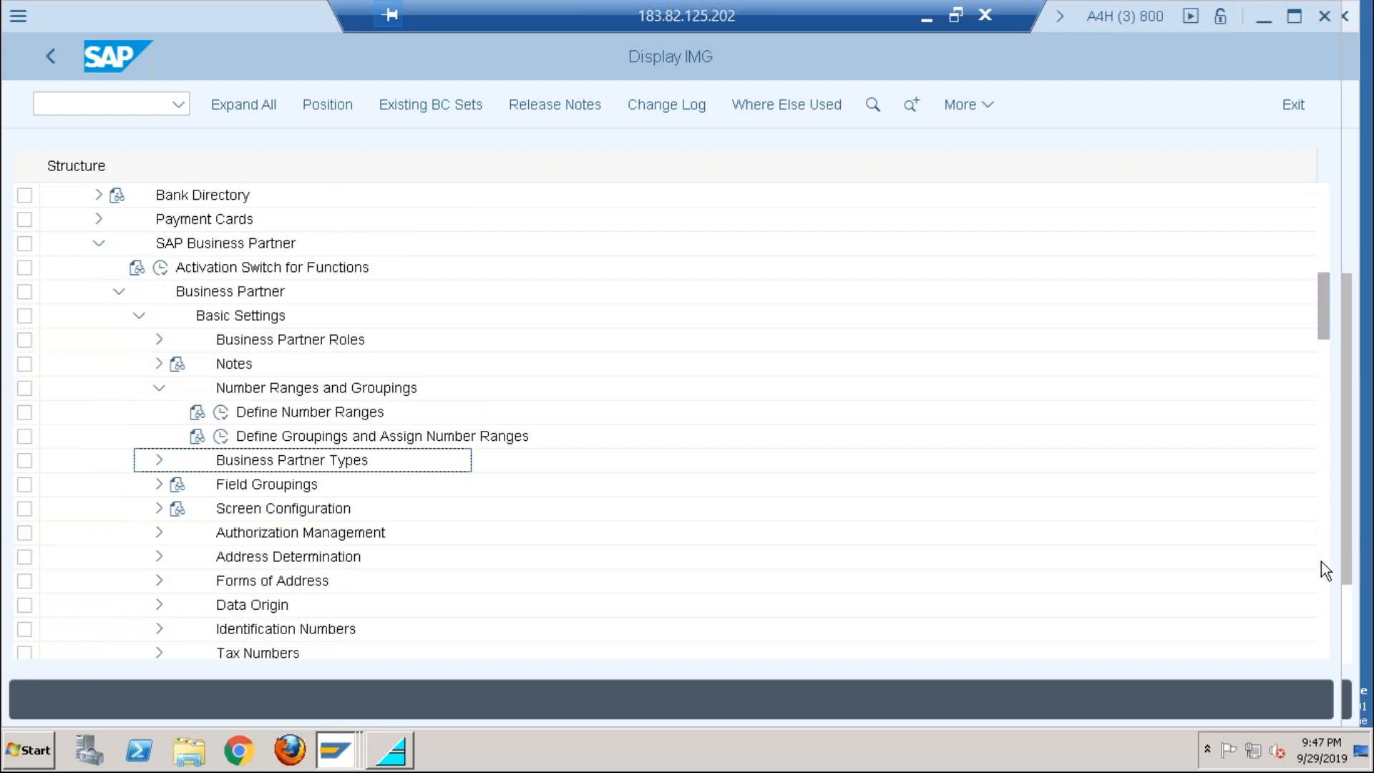
{"action": "left_click", "coordinate": [158, 462]}
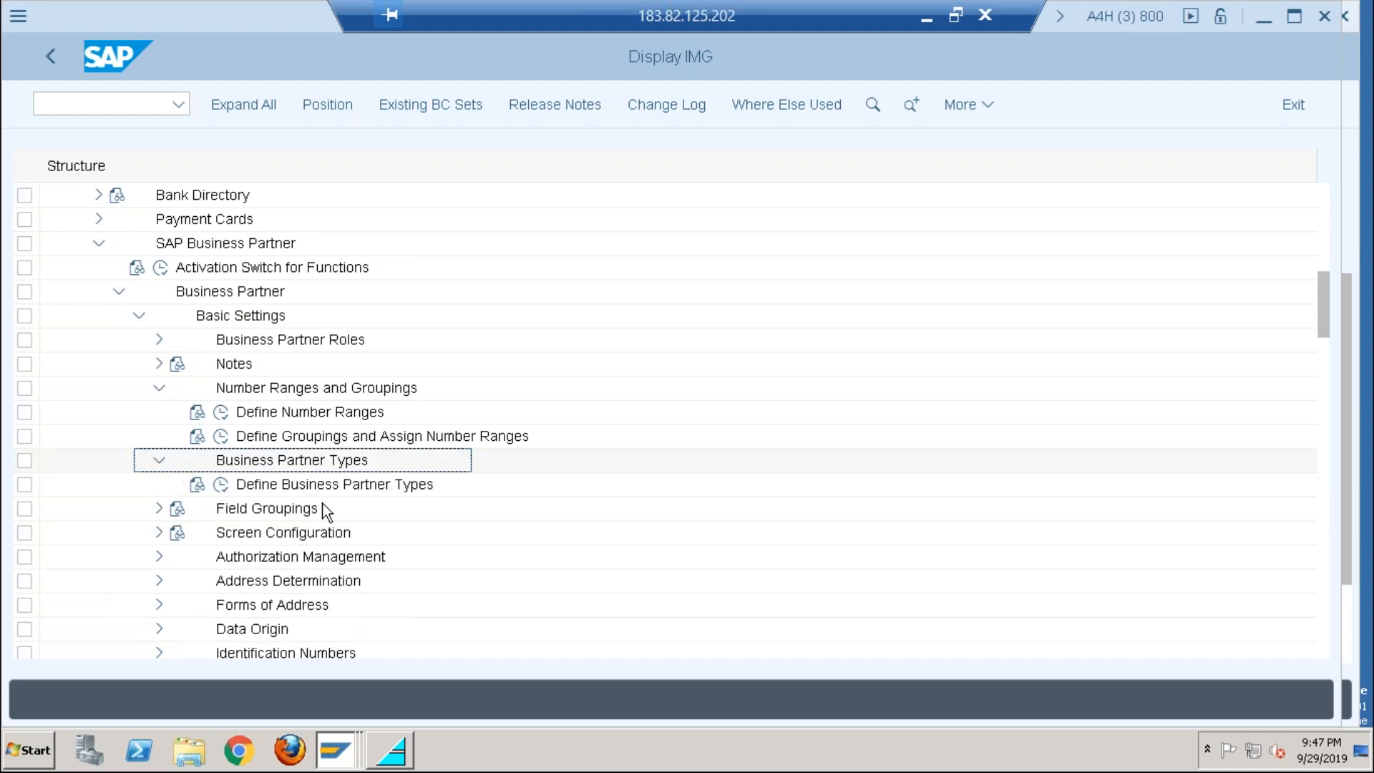
{"action": "left_click", "coordinate": [159, 389]}
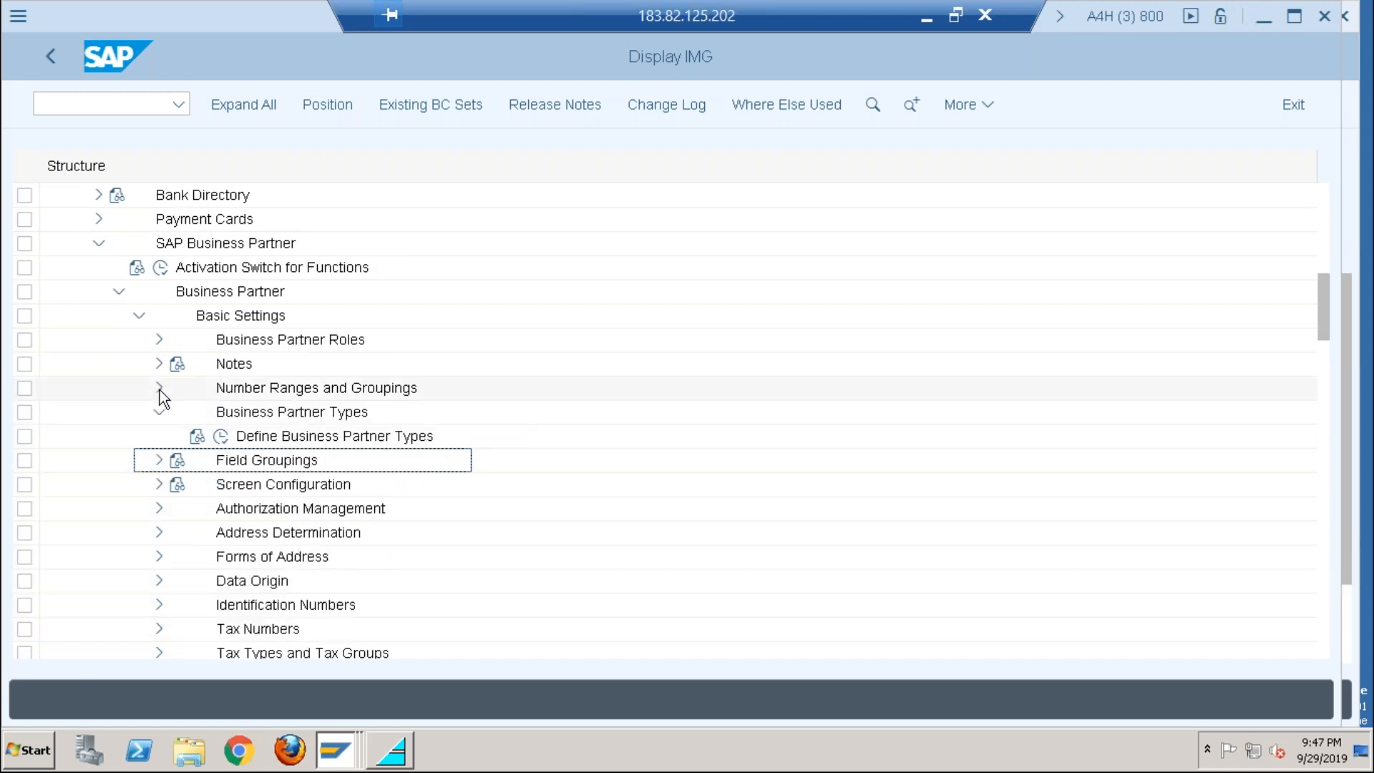
{"action": "left_click", "coordinate": [138, 316]}
{"action": "left_click", "coordinate": [119, 291]}
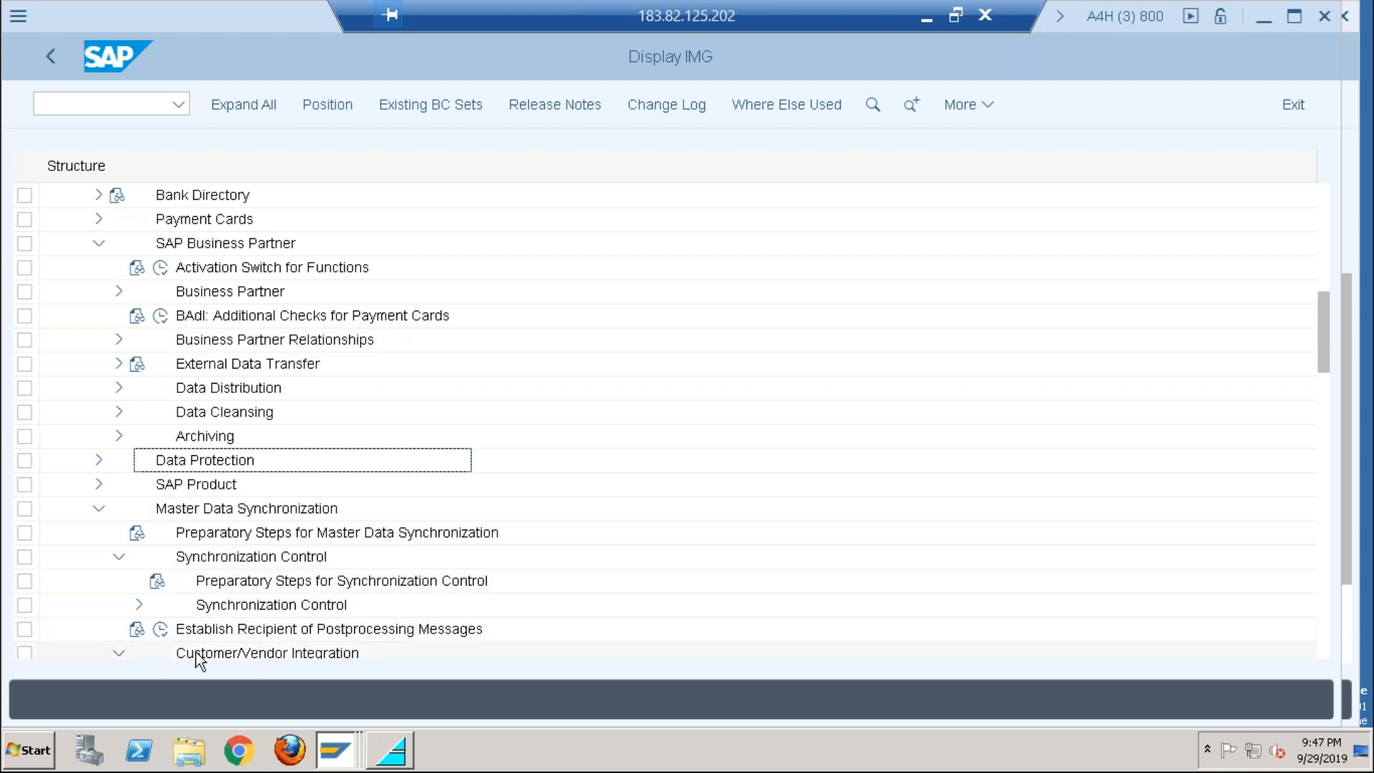
Step: Open Define Number Assignment for Direction BP to Customer under Customer/Vendor Integration
{"action": "left_click", "coordinate": [1322, 638]}
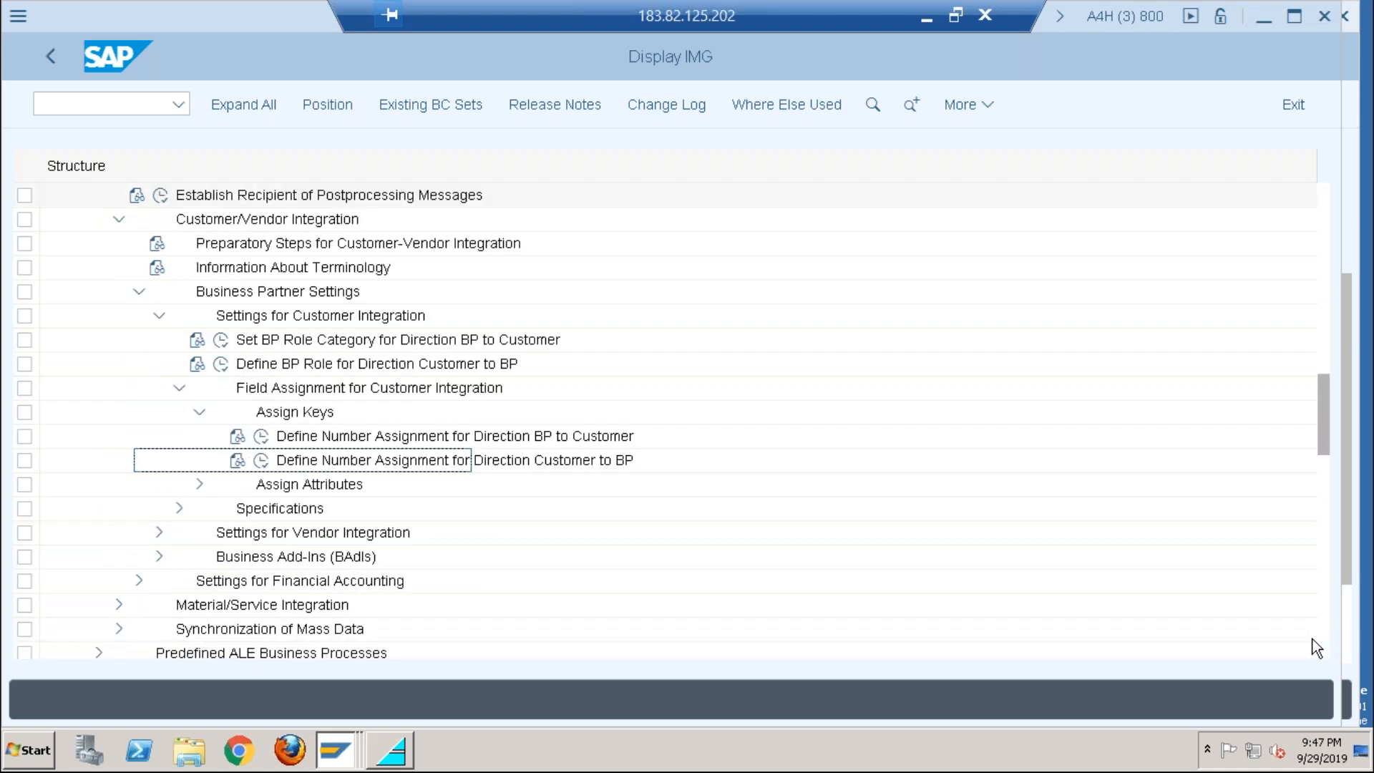
{"action": "left_click", "coordinate": [261, 460]}
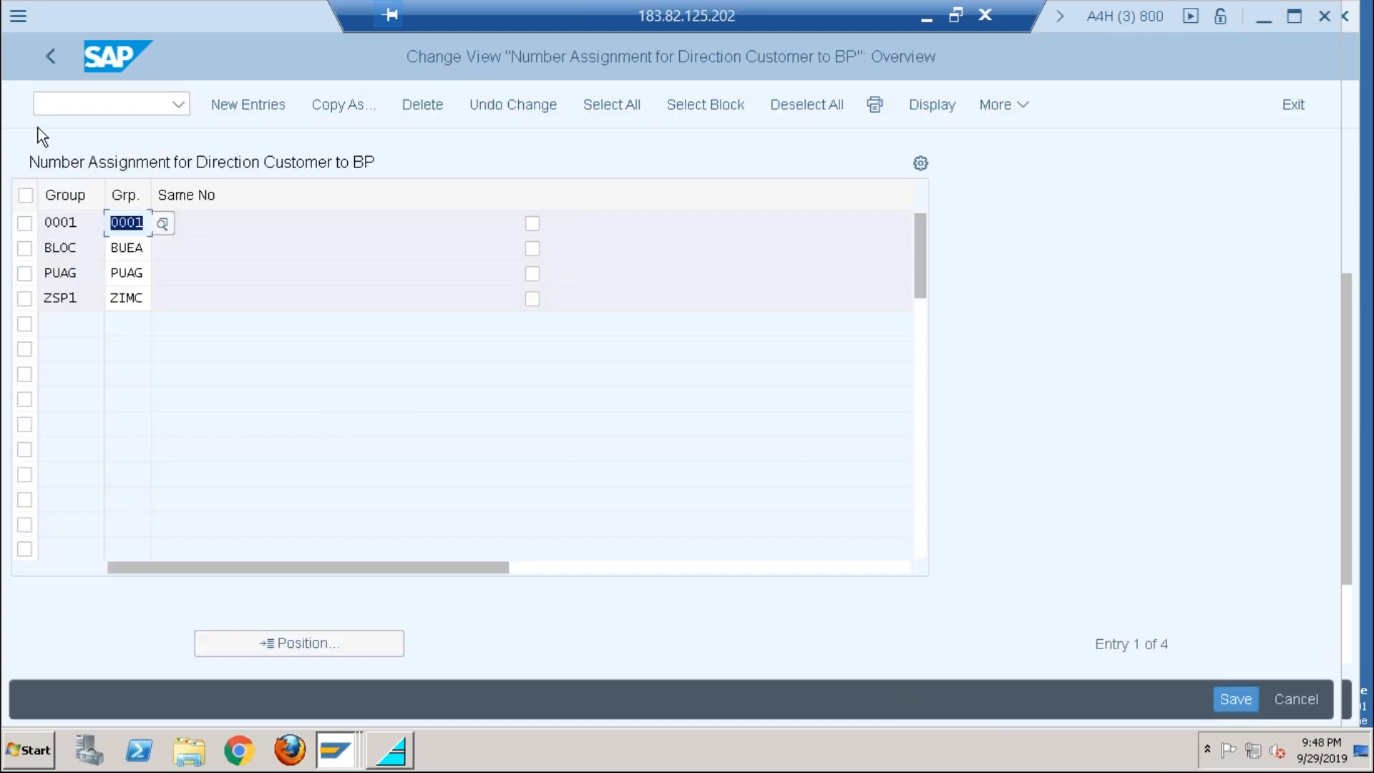
{"action": "left_click", "coordinate": [51, 56]}
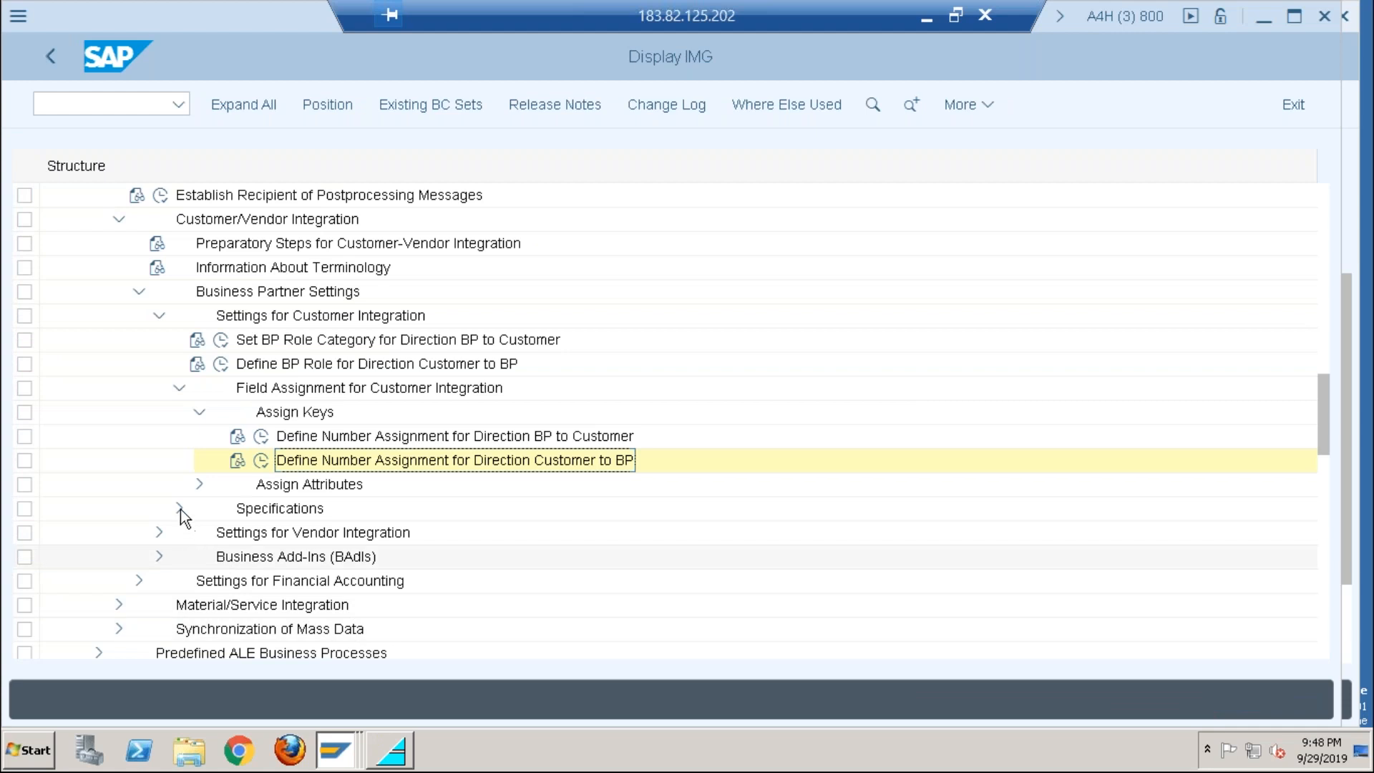
{"action": "left_click", "coordinate": [260, 439]}
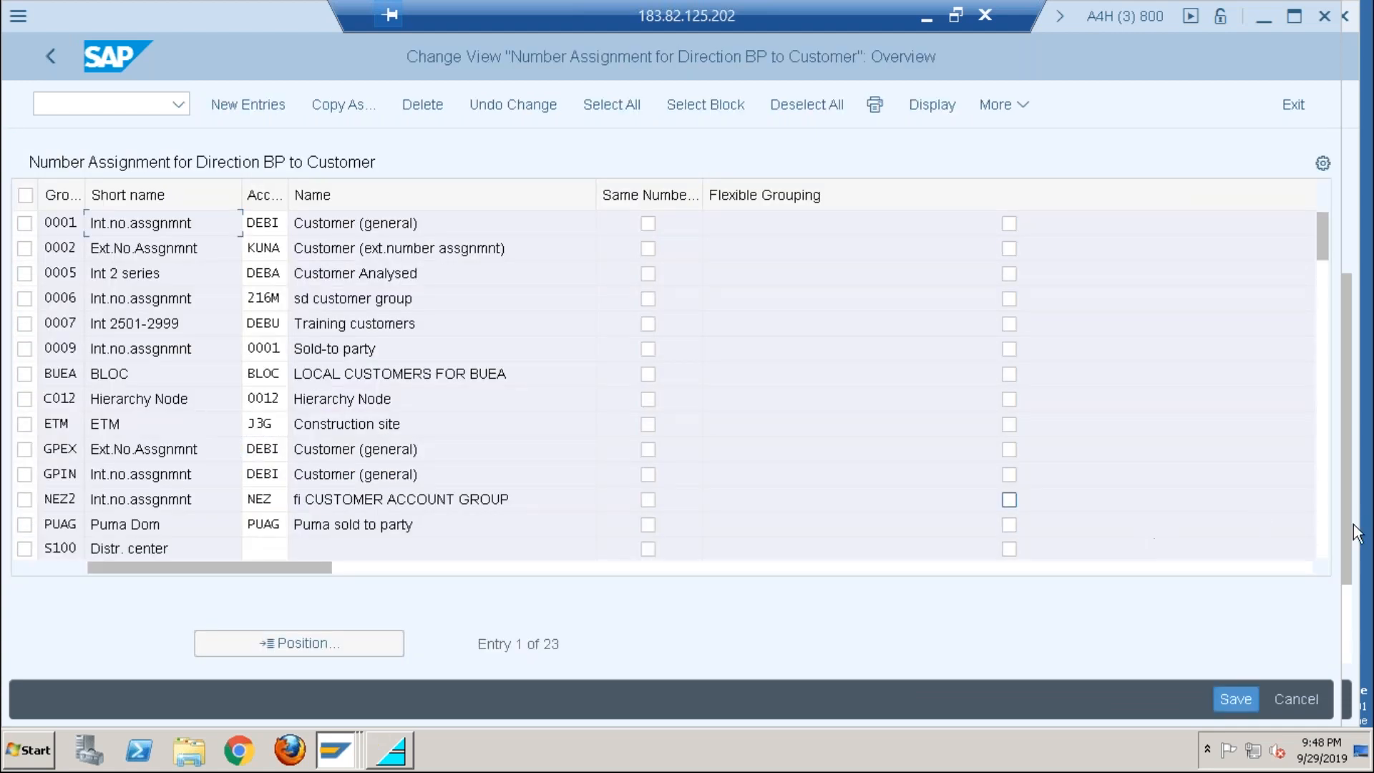
Step: Tick Same Number for ZCH1, save under the customizing request, and return to Create Organization
{"action": "left_click", "coordinate": [1322, 526]}
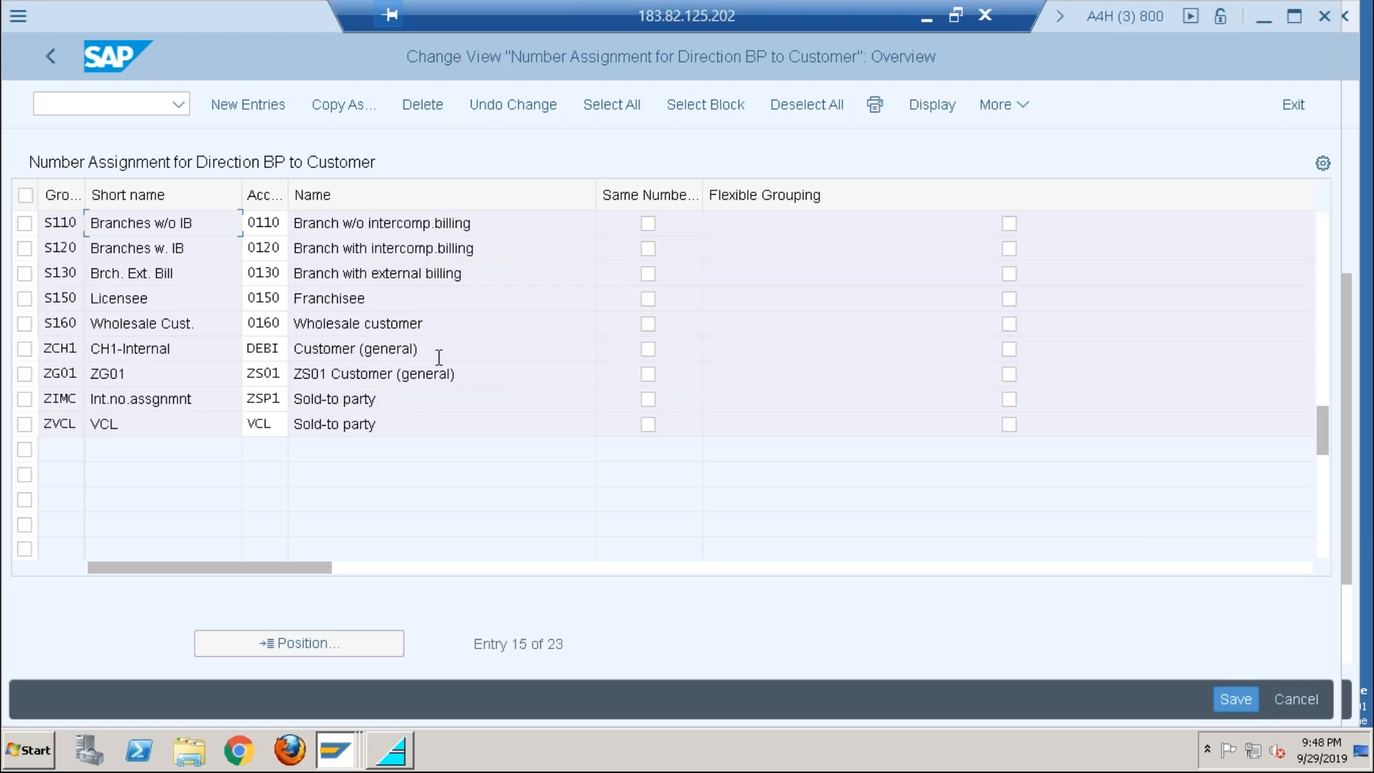
{"action": "left_click", "coordinate": [647, 349]}
{"action": "left_click", "coordinate": [1237, 695]}
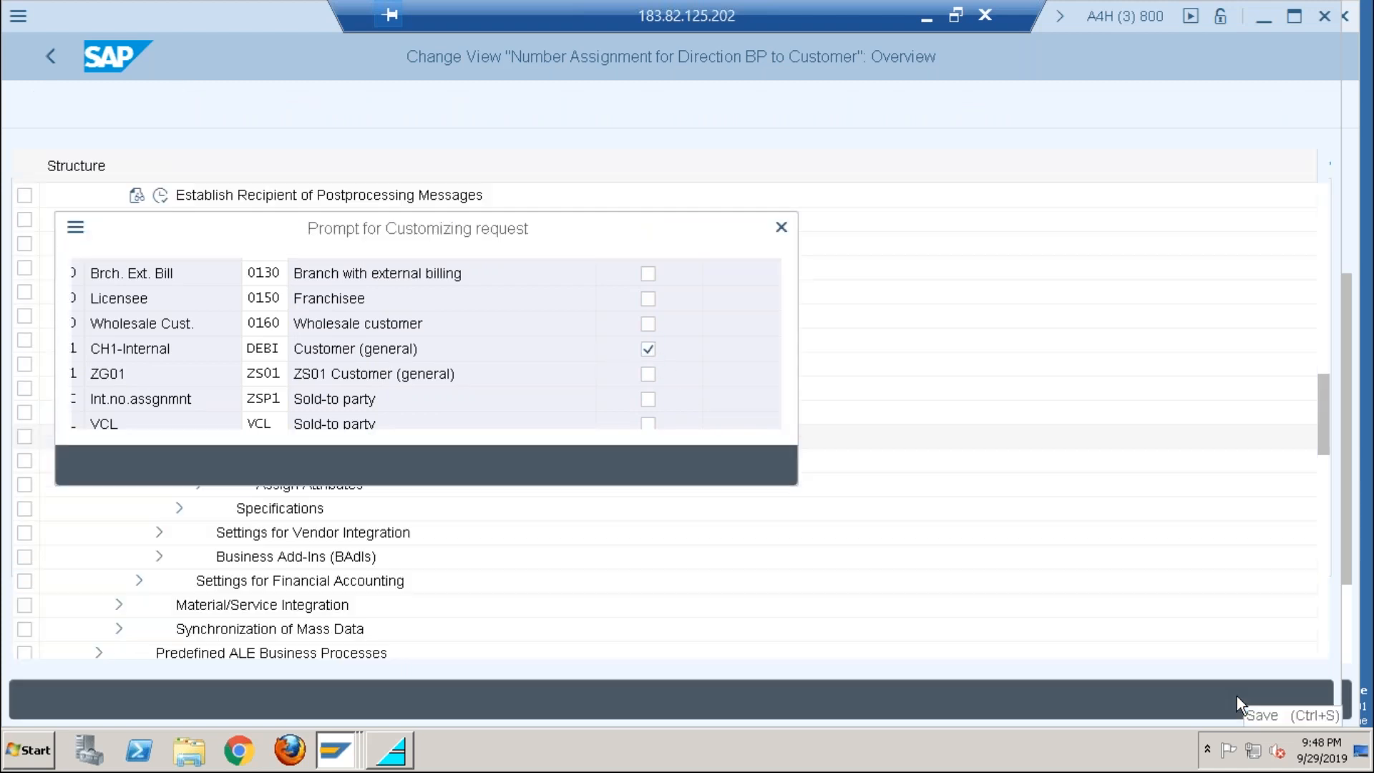
{"action": "left_click", "coordinate": [457, 463]}
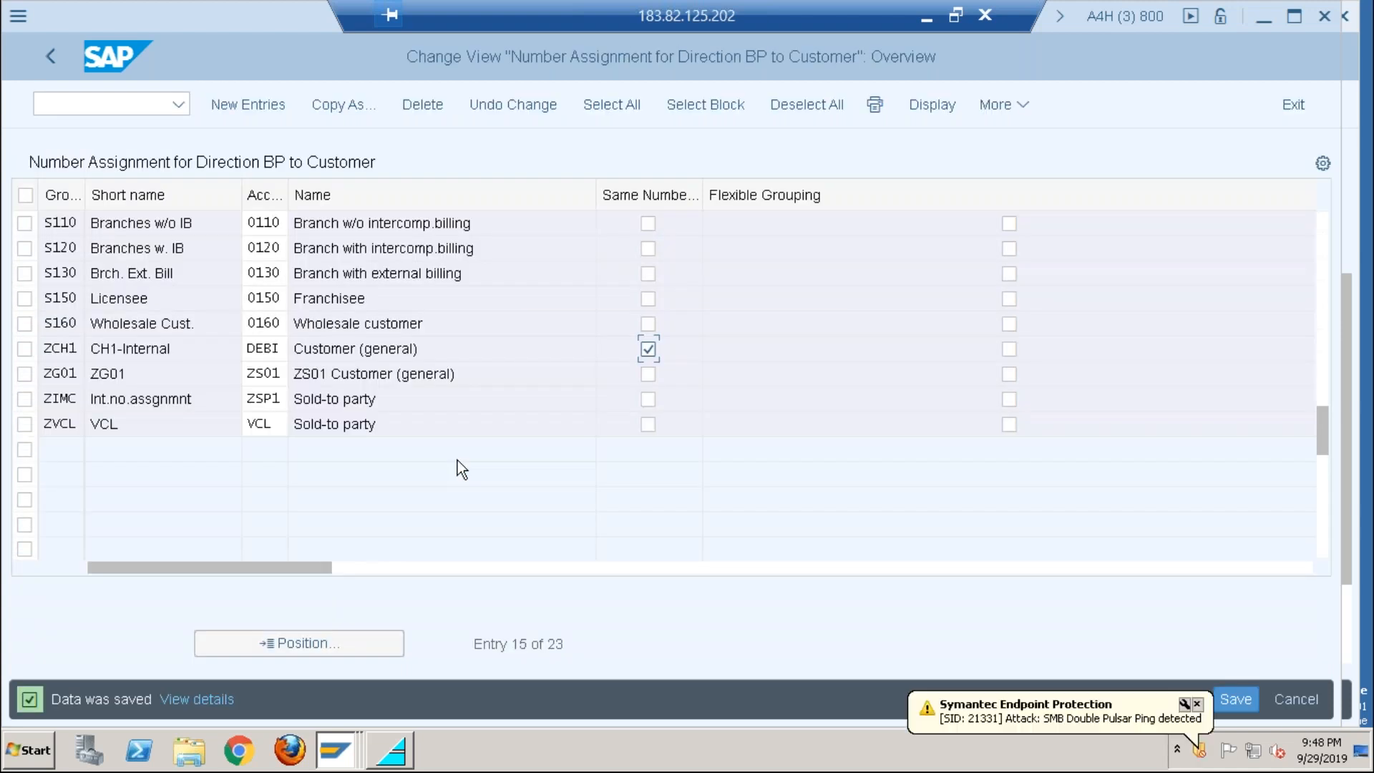
{"action": "key", "text": "alt+Tab"}
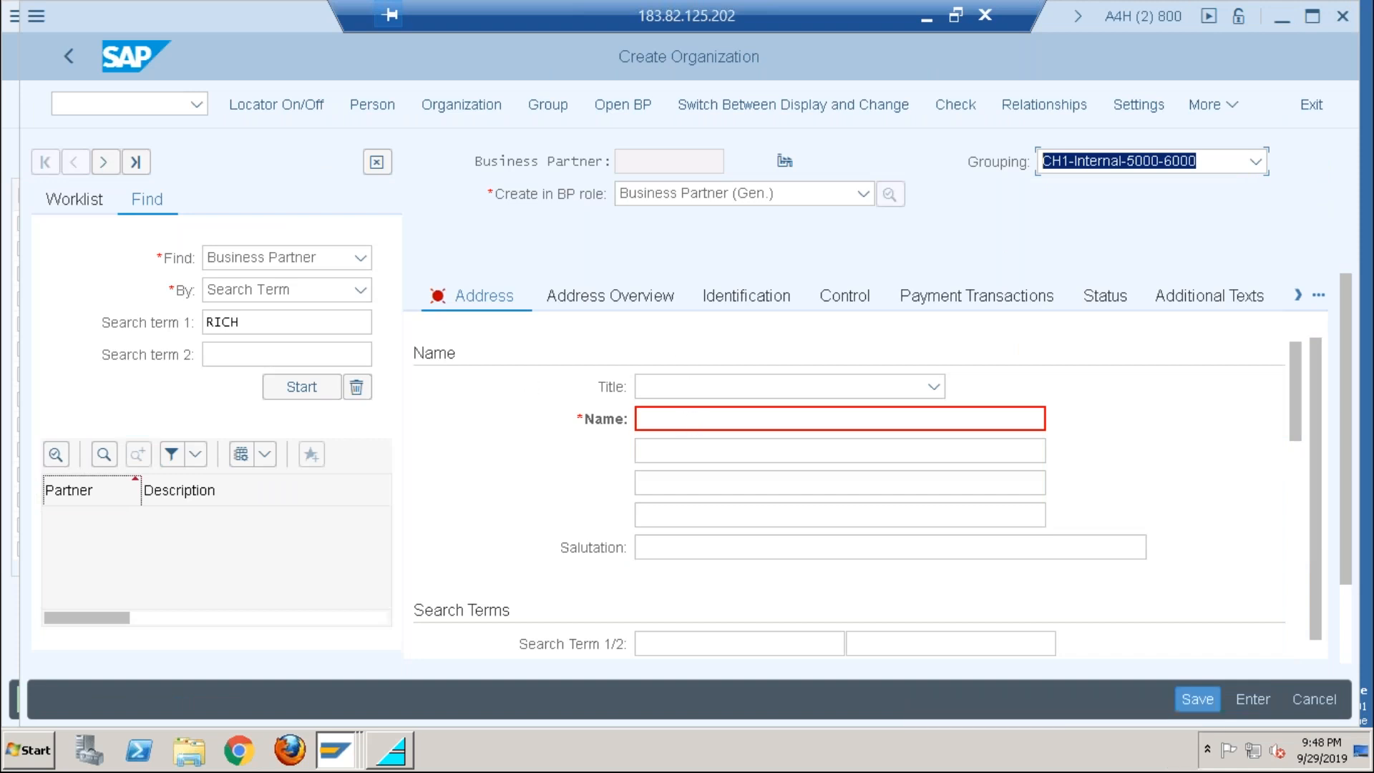
Step: Enter the Batch 28 weekend customer's organization name and save it as business partner 5000
{"action": "left_click", "coordinate": [690, 413]}
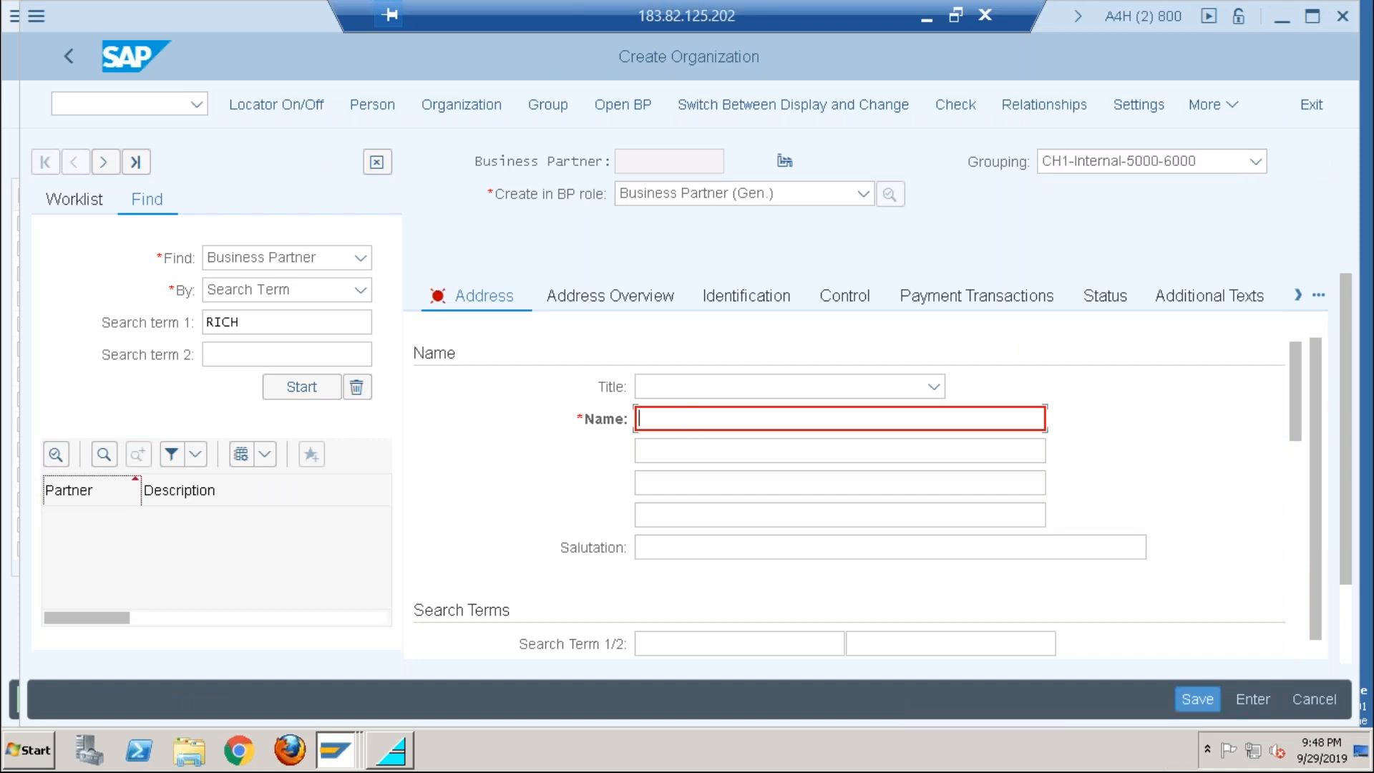
{"action": "type", "text": "Ch"}
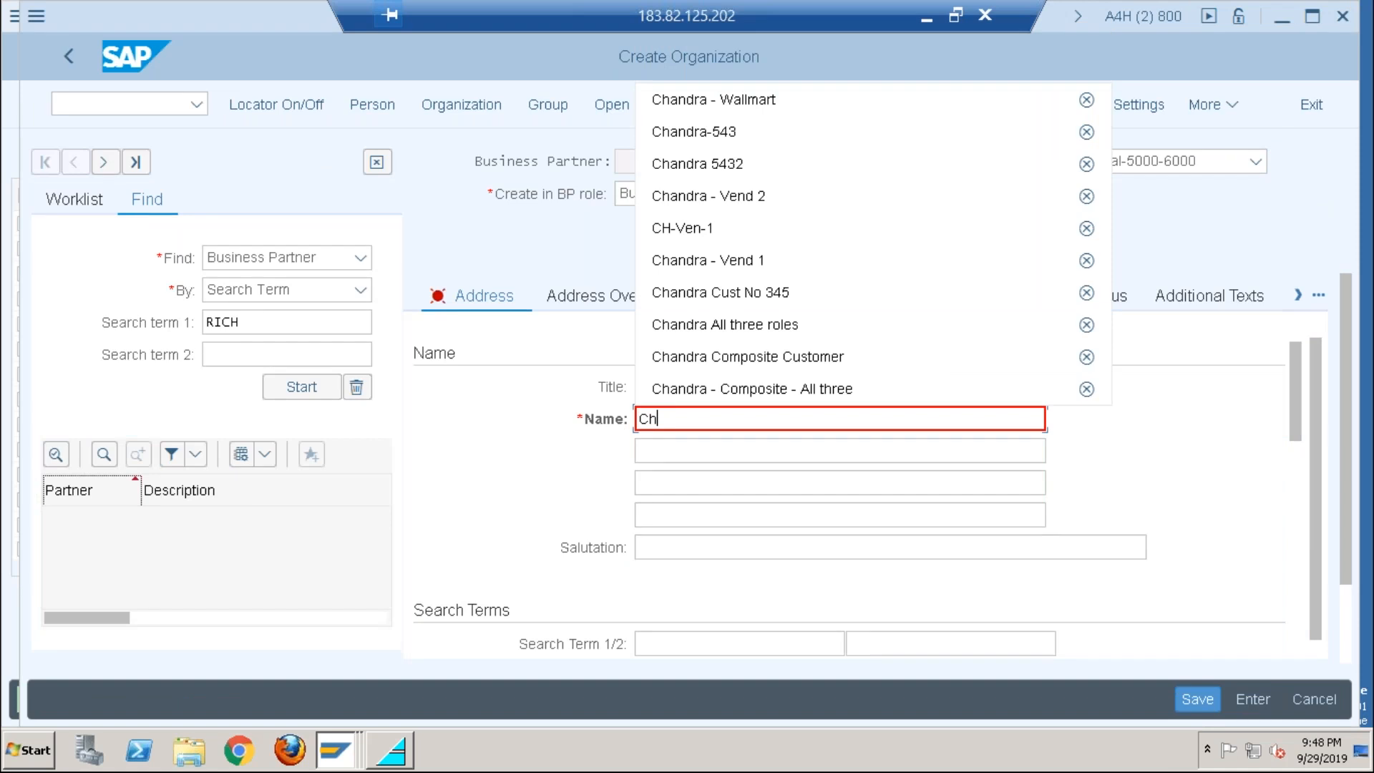
{"action": "type", "text": "andra - B"}
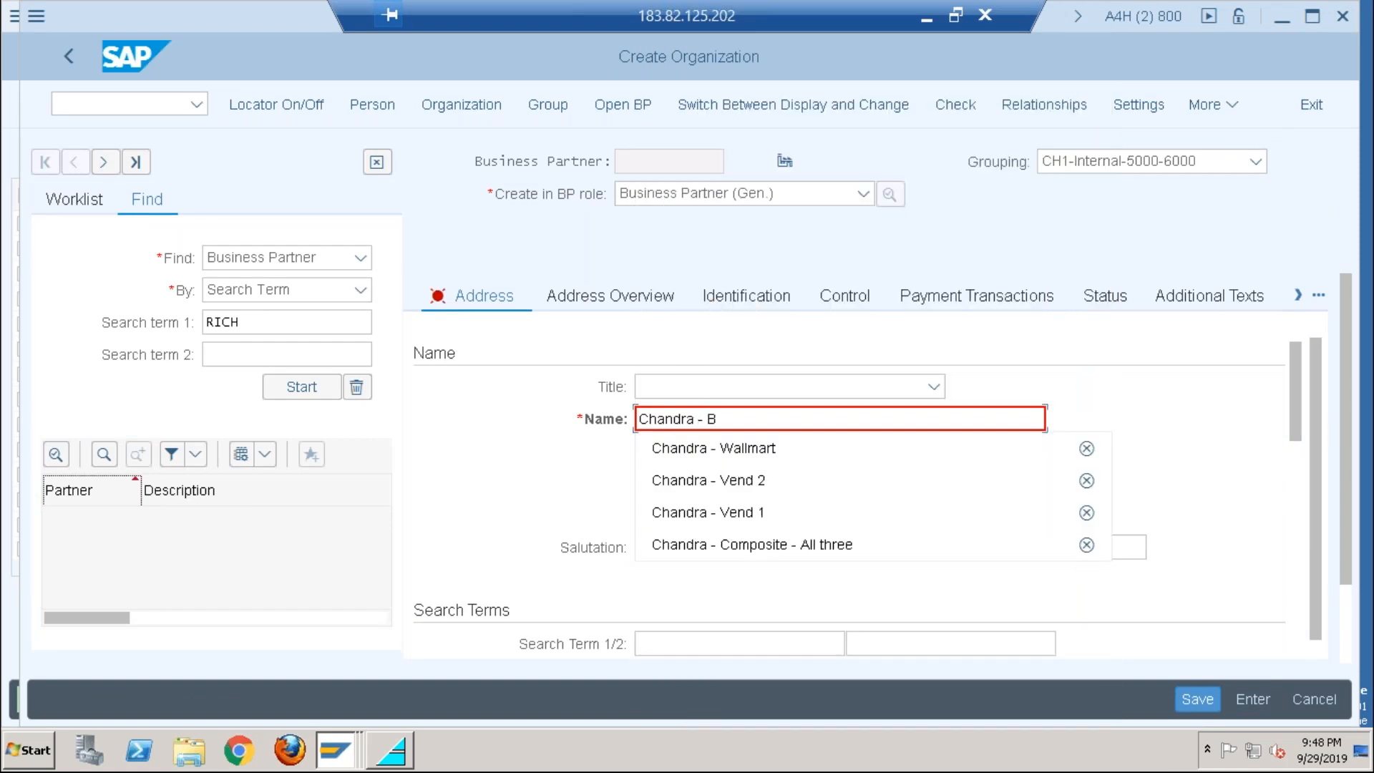
{"action": "type", "text": "atch 28 - weekend customer"}
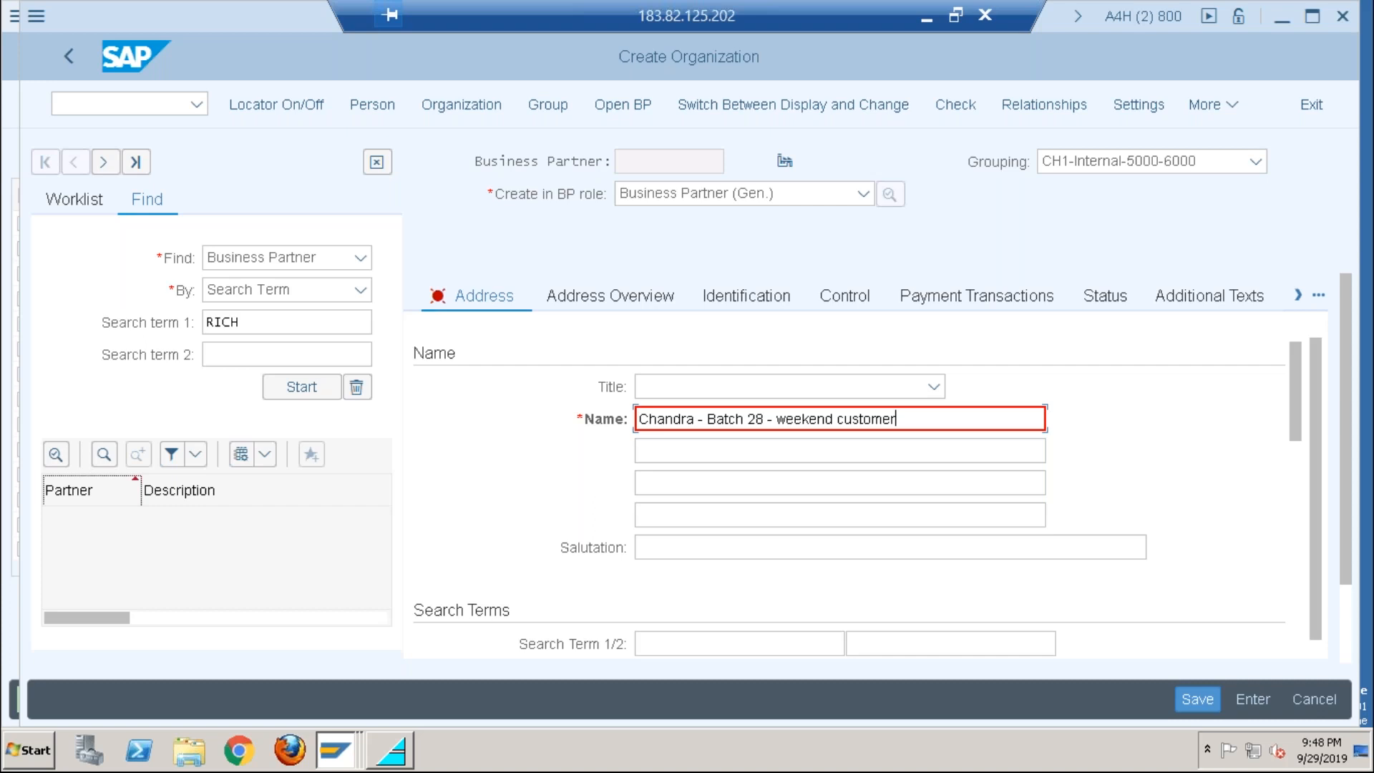
{"action": "key", "text": "Return"}
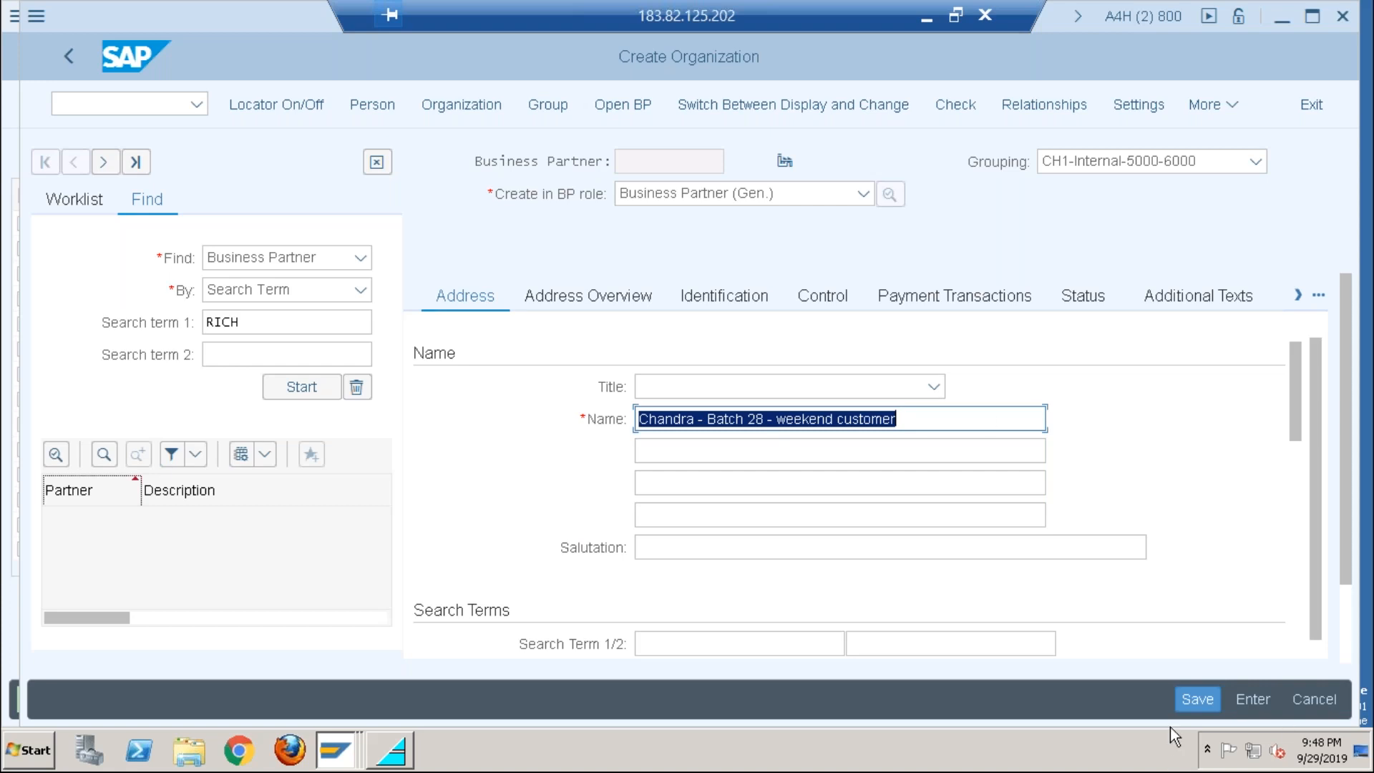
{"action": "left_click", "coordinate": [1196, 699]}
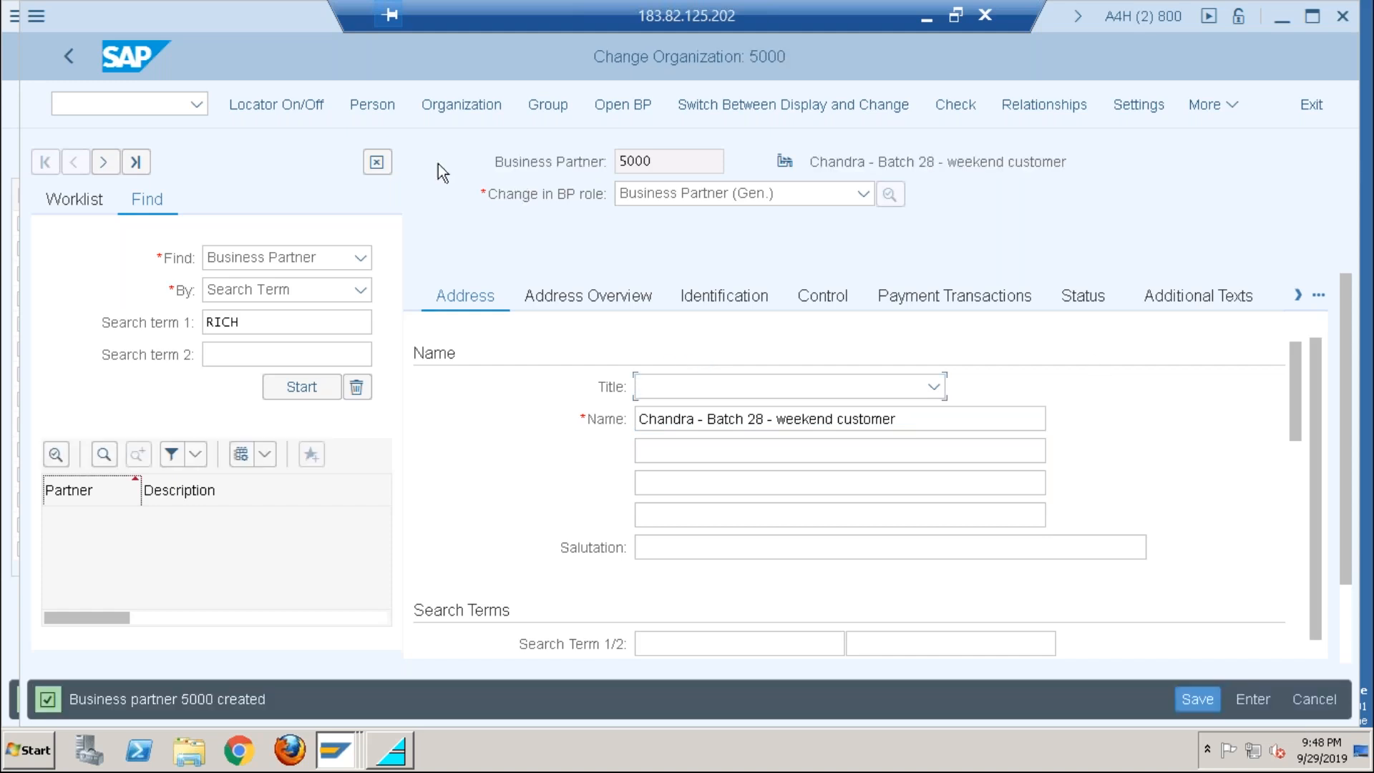
Step: Open SE16 in a new session on table BUT000 and list business partner 5000
{"action": "type", "text": "/ose16"}
{"action": "key", "text": "Return"}
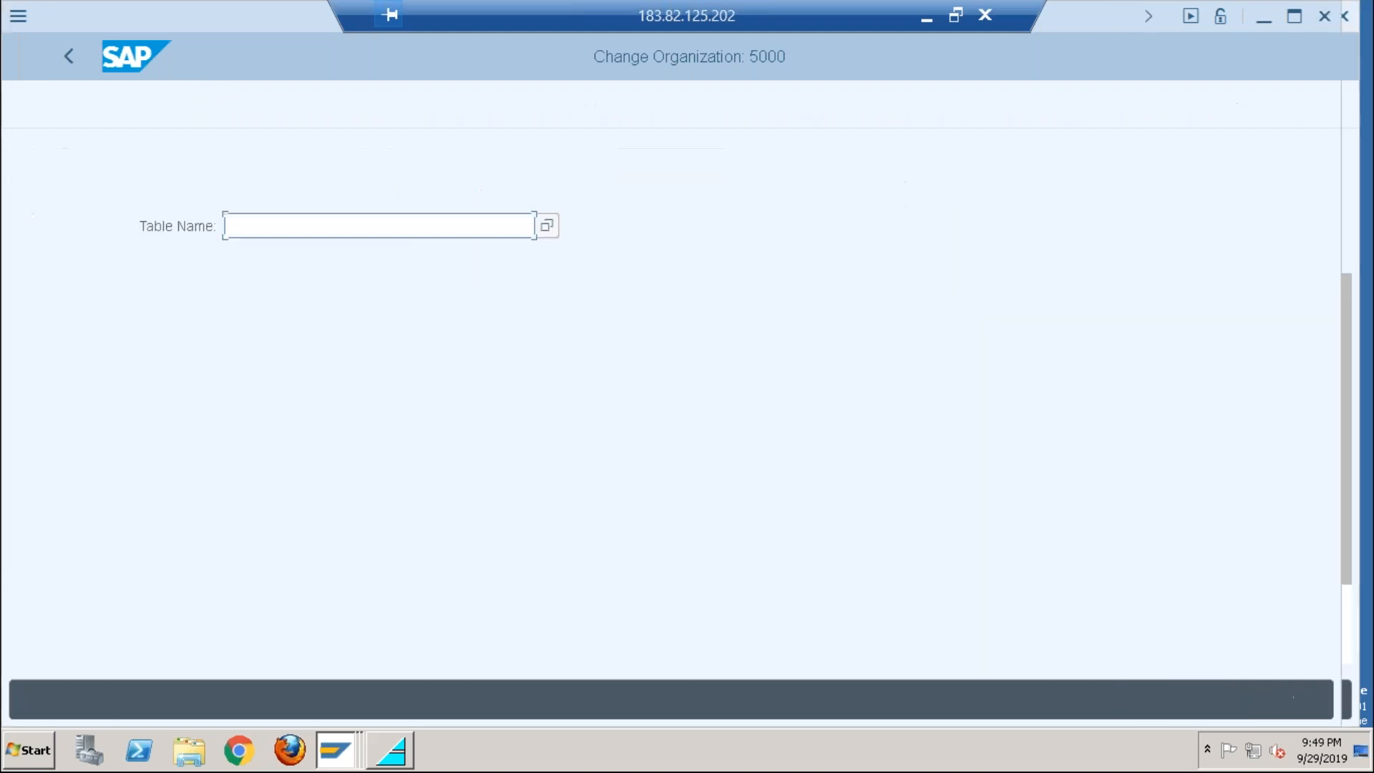
{"action": "left_click", "coordinate": [300, 221]}
{"action": "type", "text": "but"}
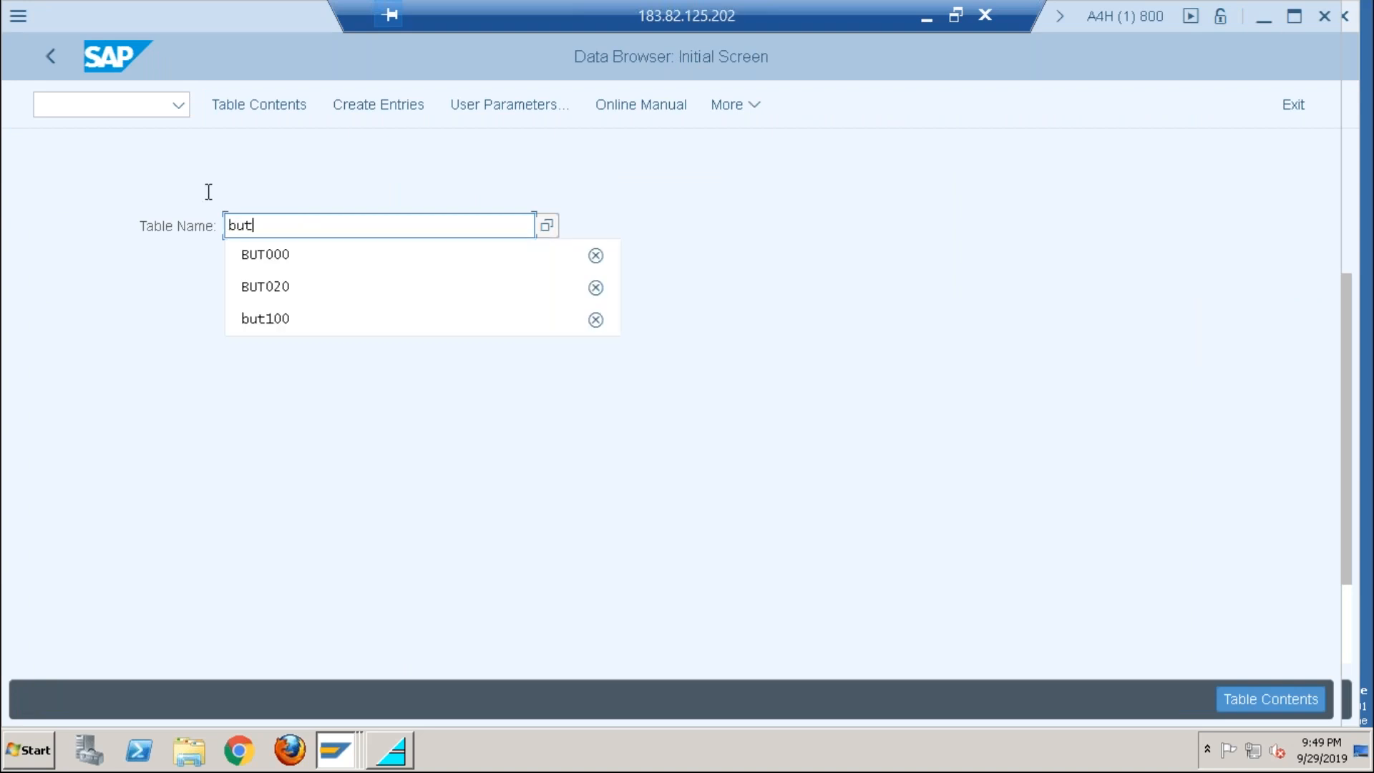
{"action": "left_click", "coordinate": [251, 255]}
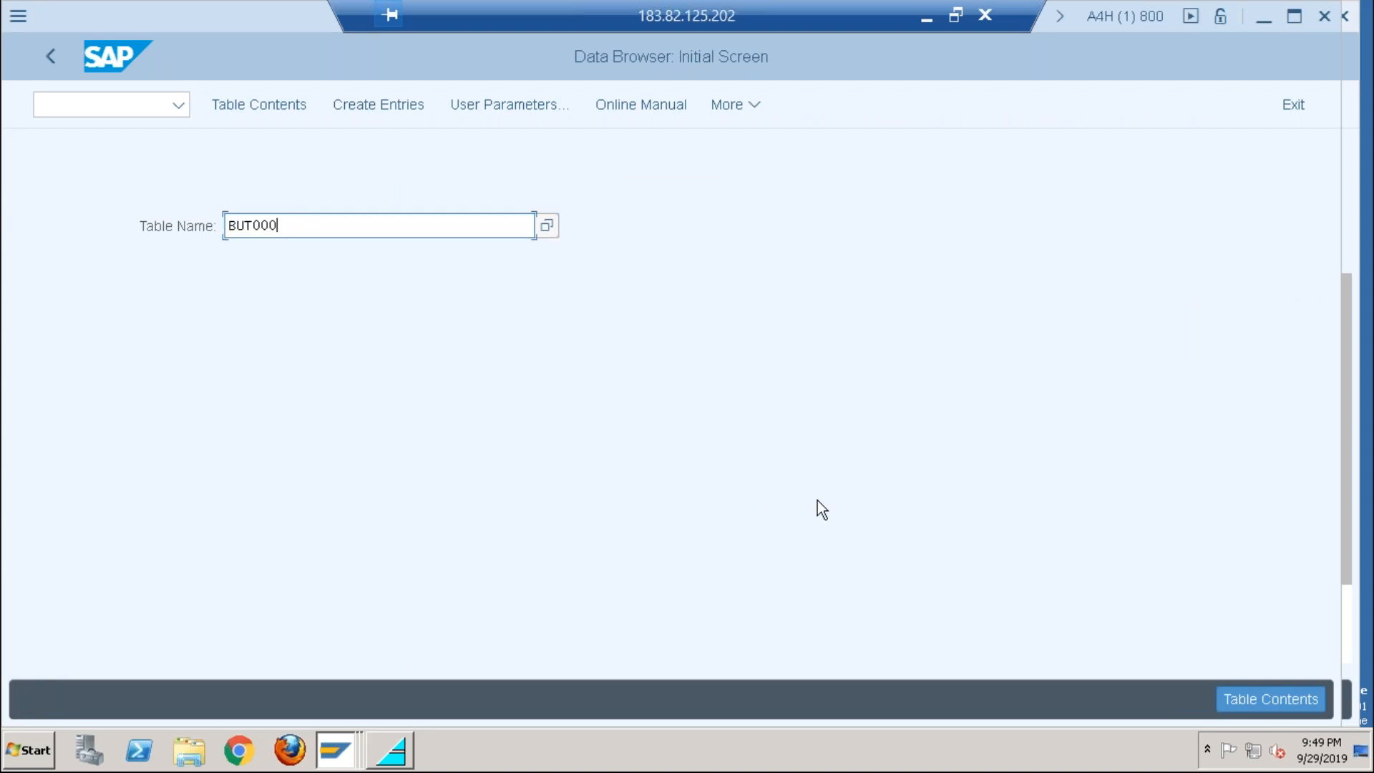
{"action": "key", "text": "Return"}
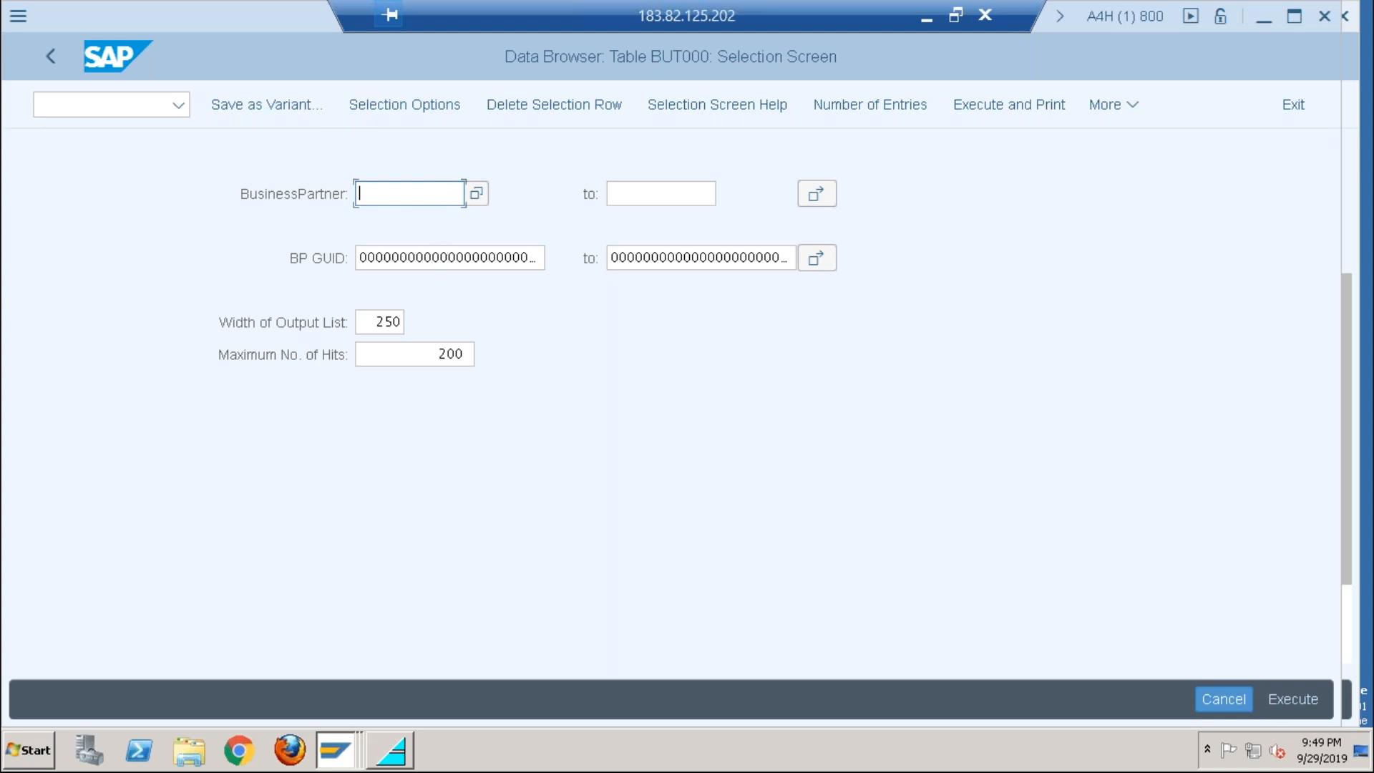
{"action": "type", "text": "50000"}
{"action": "key", "text": "BackSpace"}
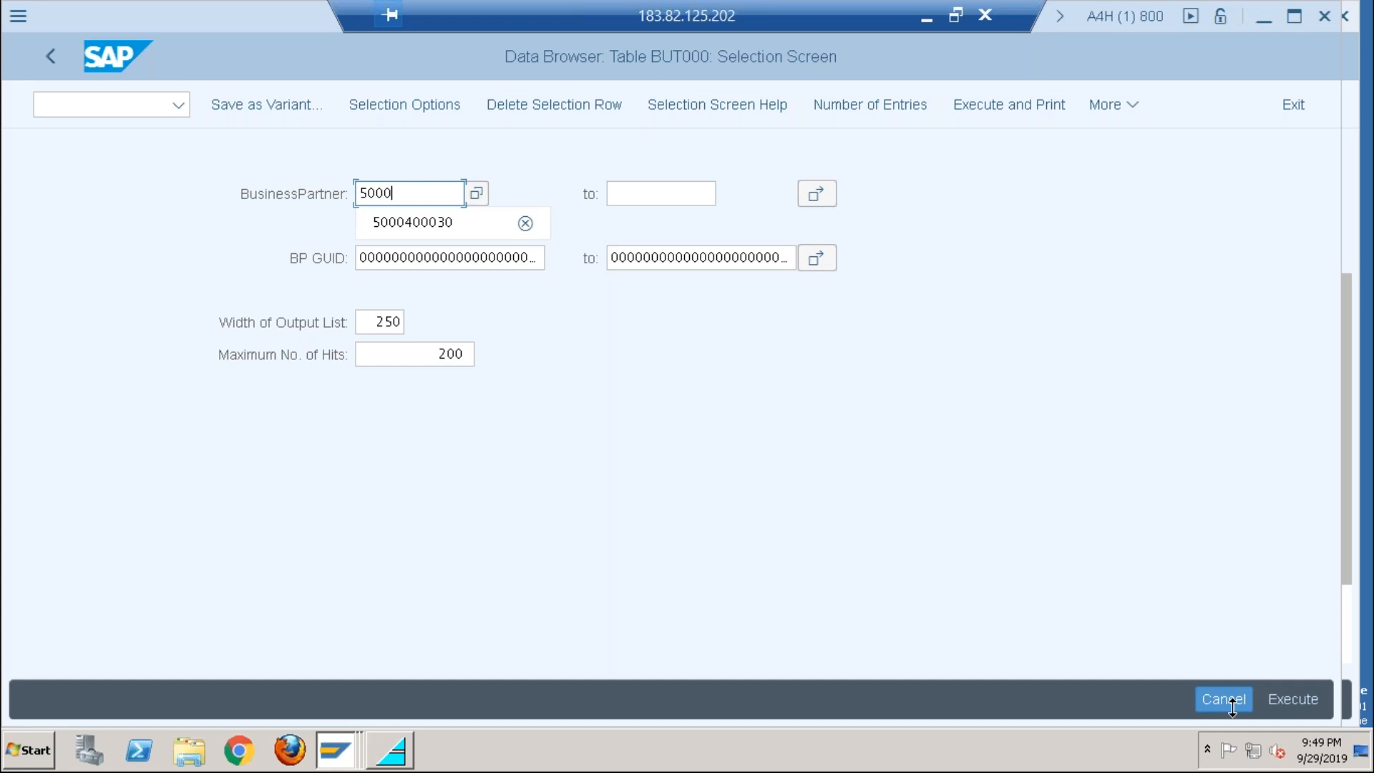
{"action": "left_click", "coordinate": [1280, 698]}
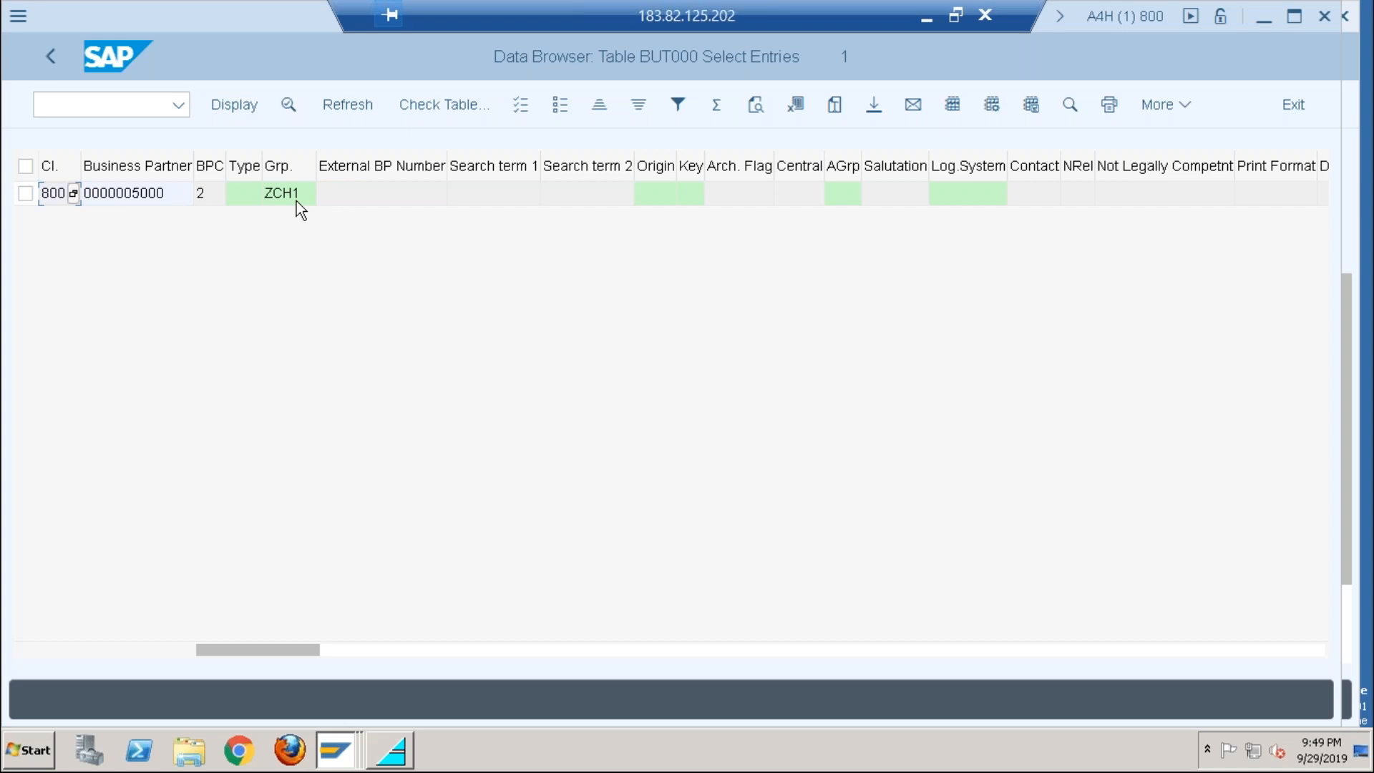
Step: Scroll through partner 5000's BUT000 record details, then return to the selection screen
{"action": "double_click", "coordinate": [183, 201]}
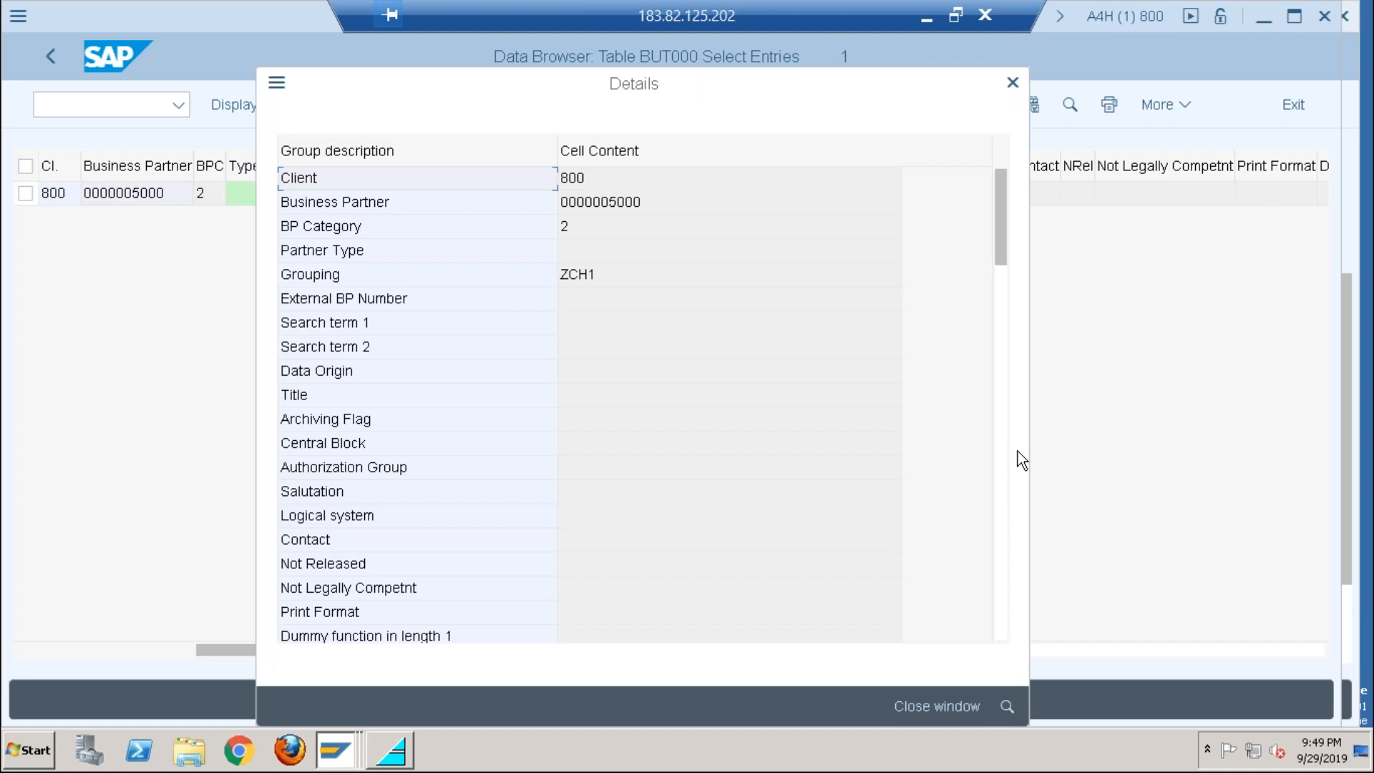
{"action": "left_click", "coordinate": [1002, 470]}
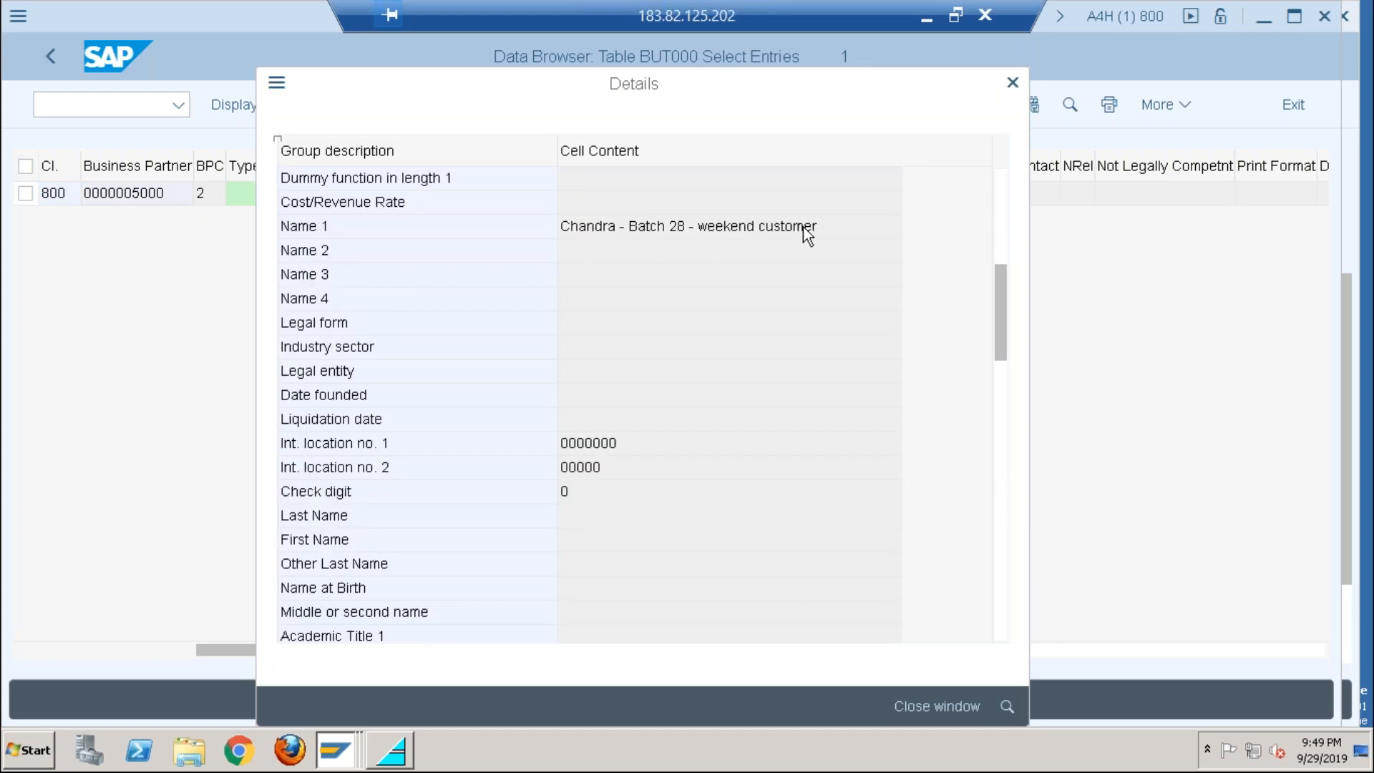
{"action": "left_click", "coordinate": [1002, 445]}
{"action": "left_click_drag", "start_coordinate": [1002, 422], "coordinate": [1002, 590]}
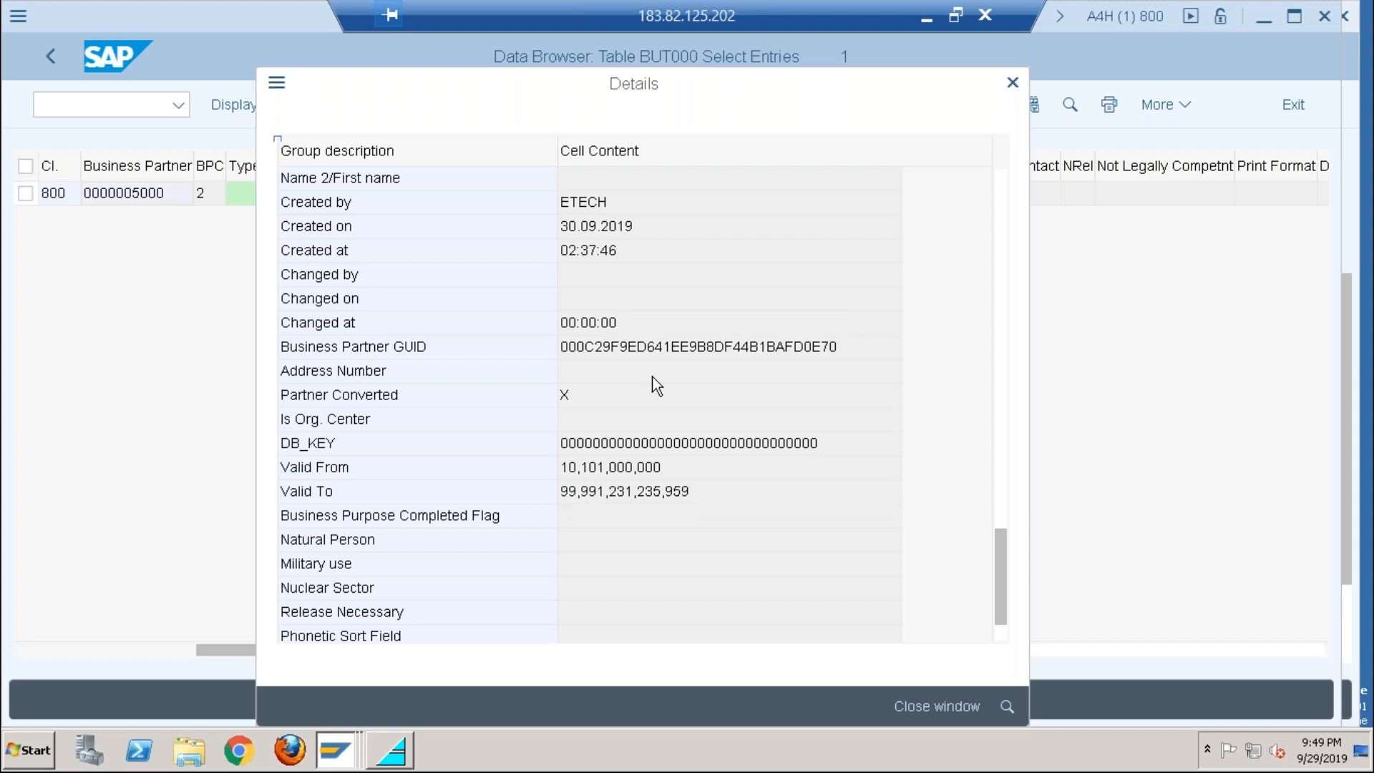
{"action": "left_click", "coordinate": [1011, 84]}
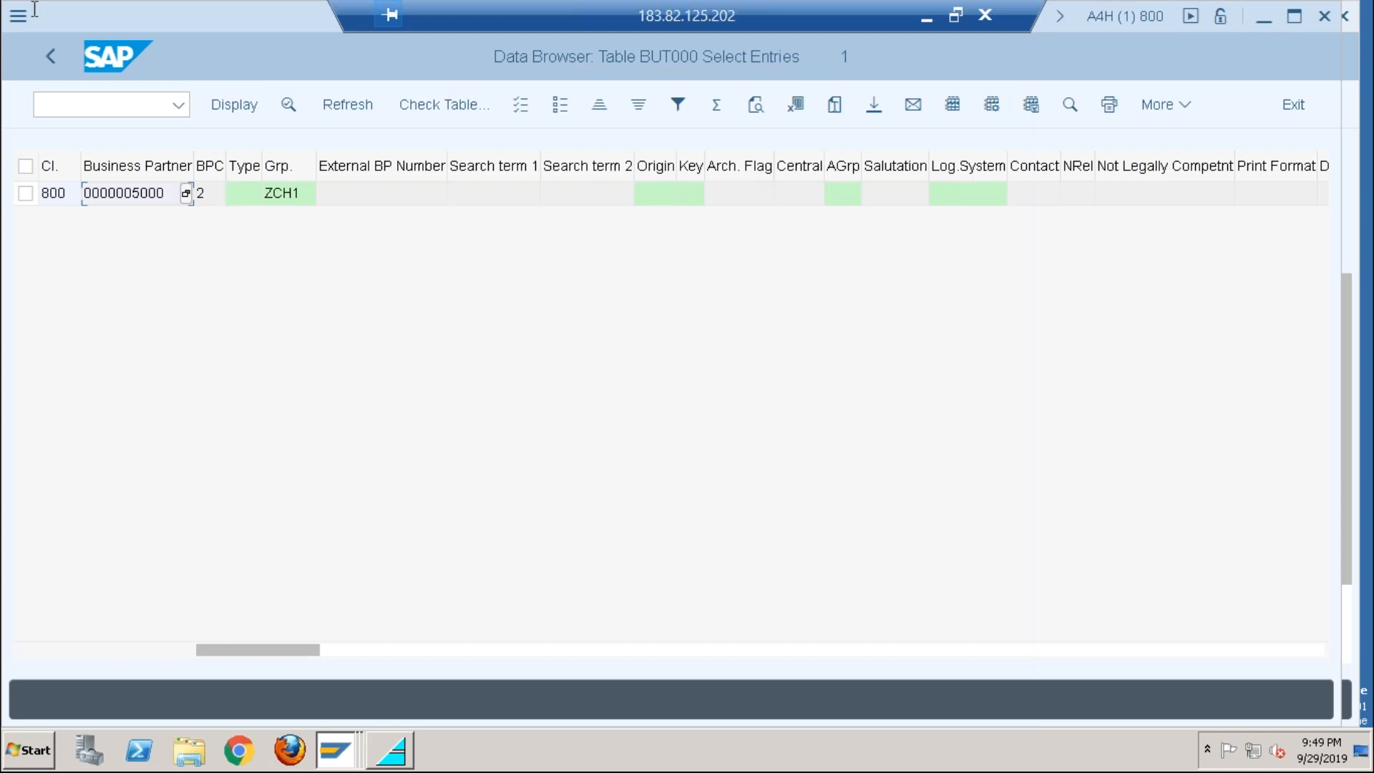
{"action": "left_click", "coordinate": [45, 60]}
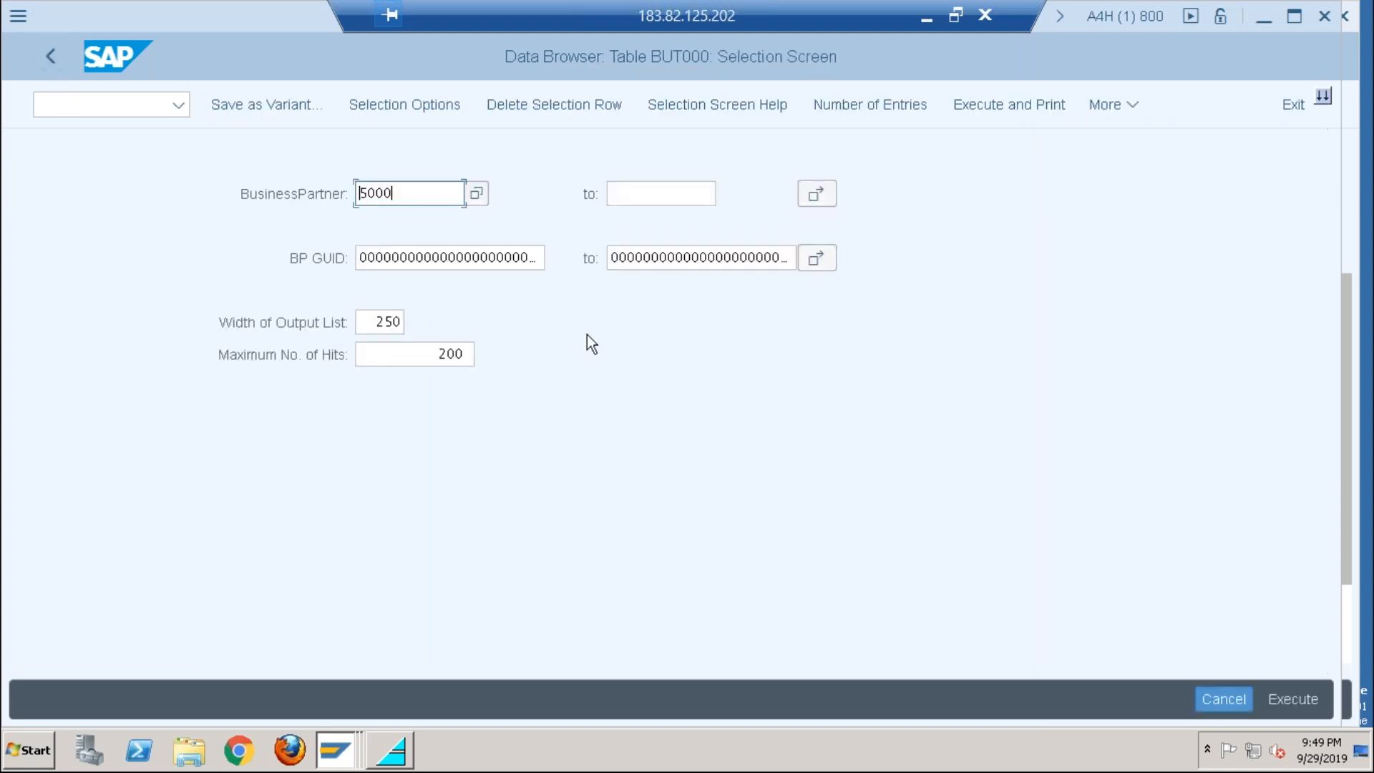
Step: Switch partner 5000 to the FI Customer role and save it
{"action": "key", "text": "alt+Tab"}
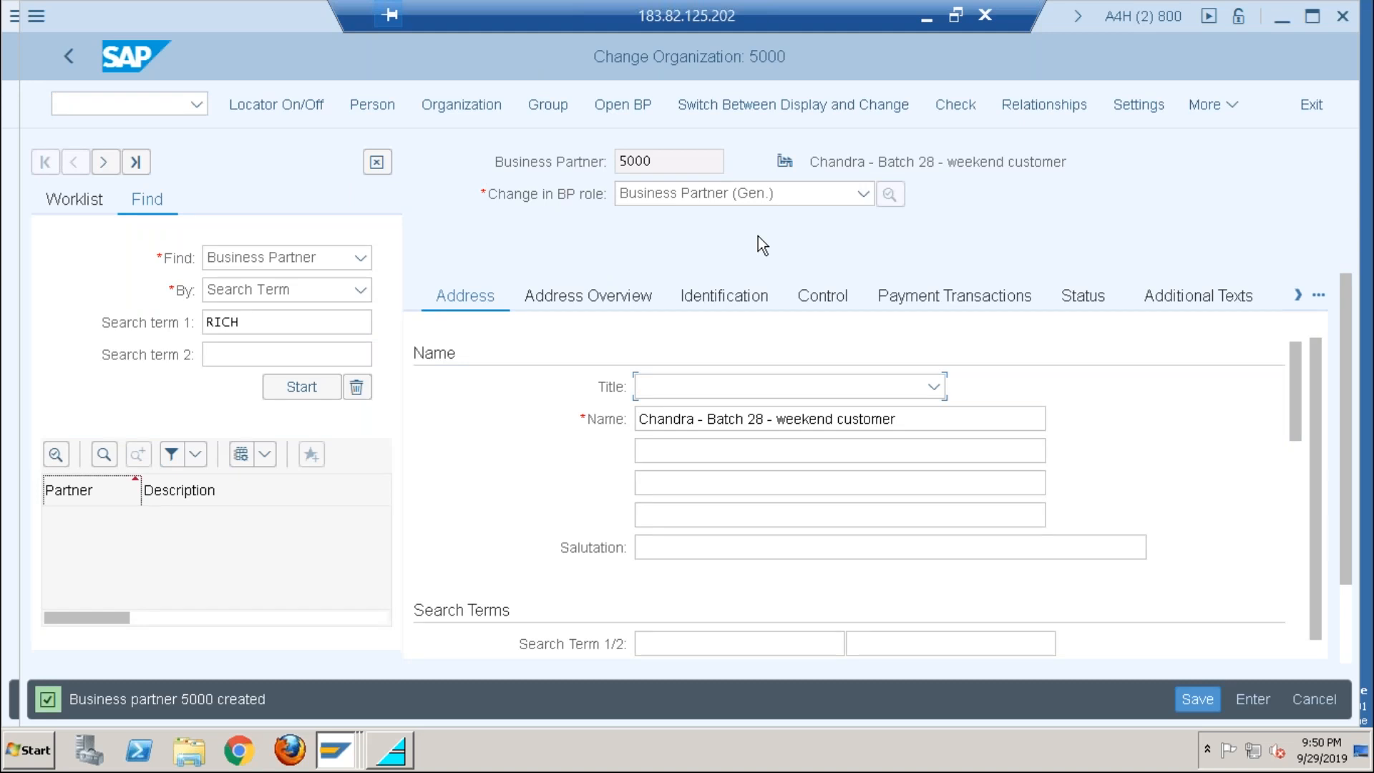
{"action": "left_click", "coordinate": [863, 194]}
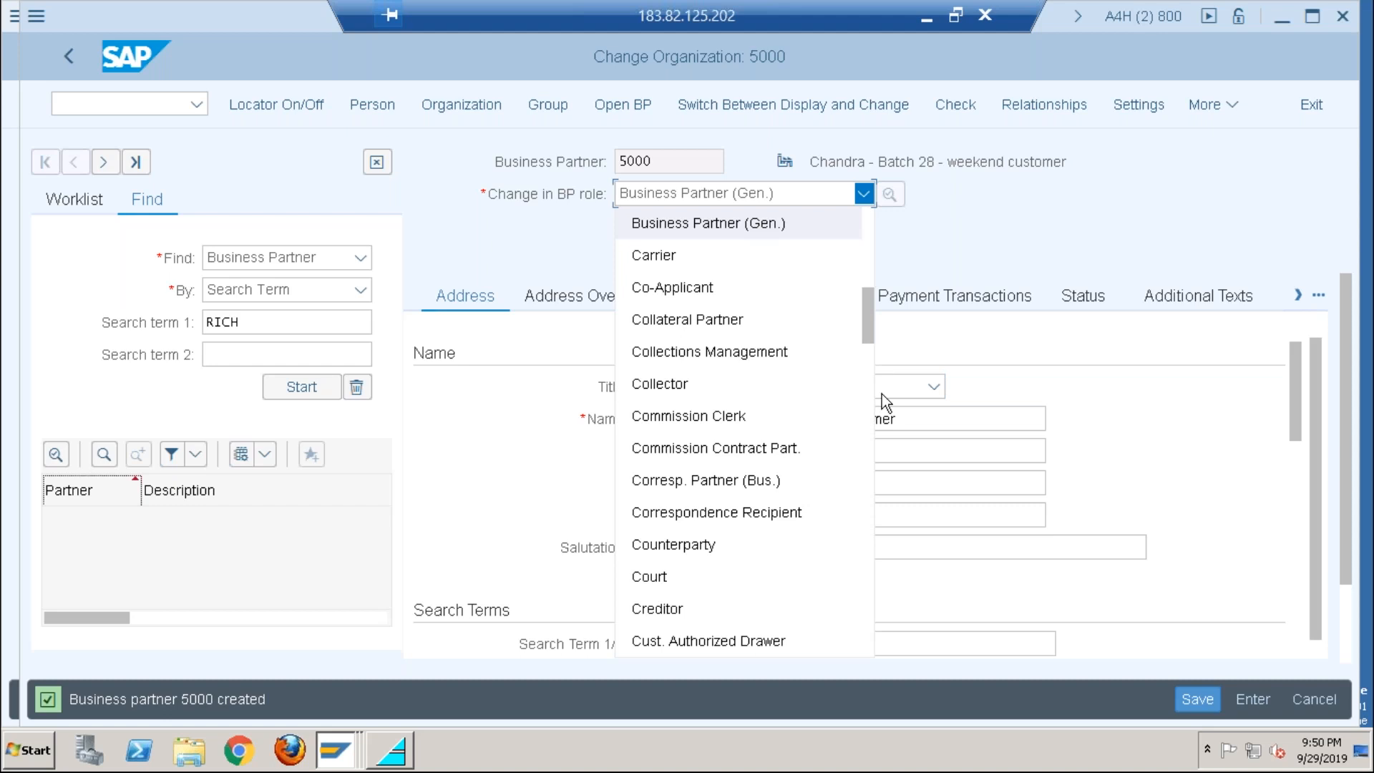
{"action": "left_click", "coordinate": [866, 472]}
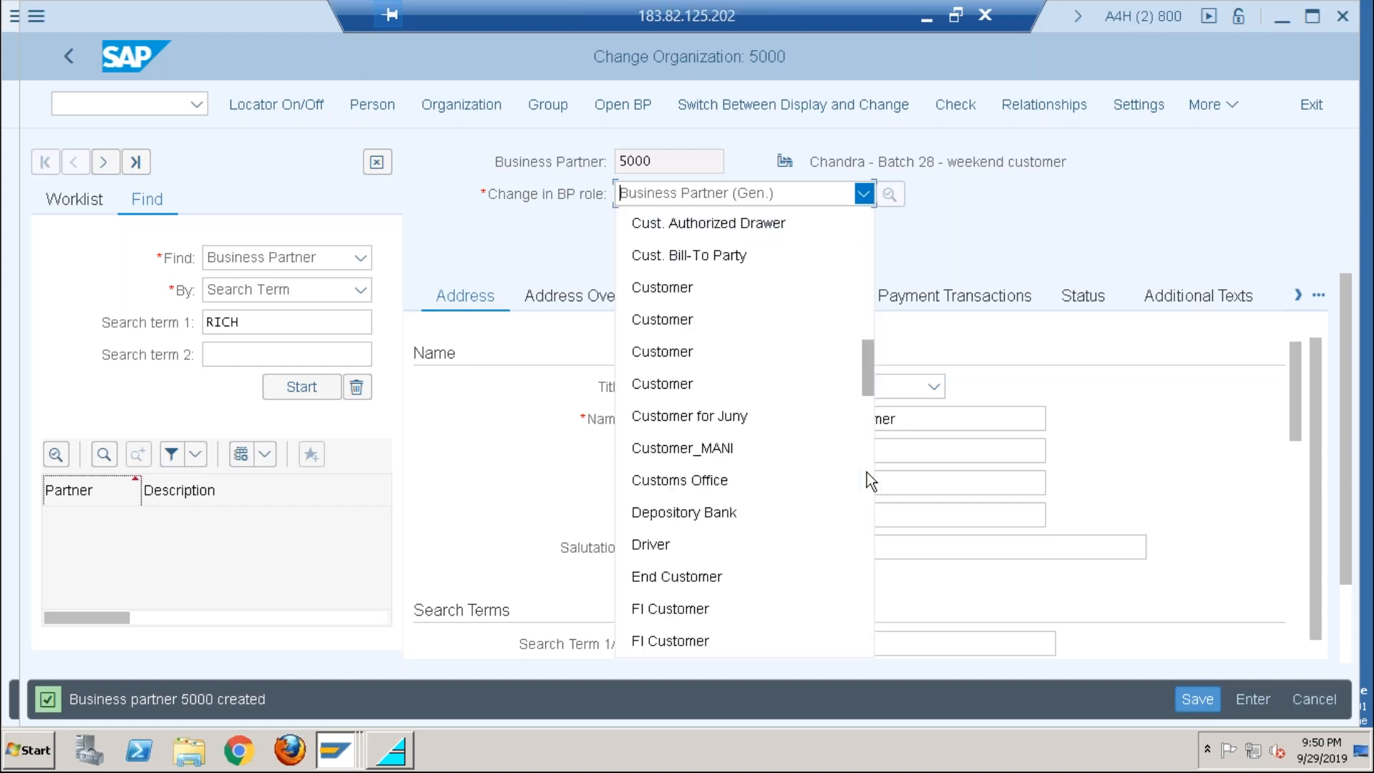
{"action": "left_click", "coordinate": [866, 472]}
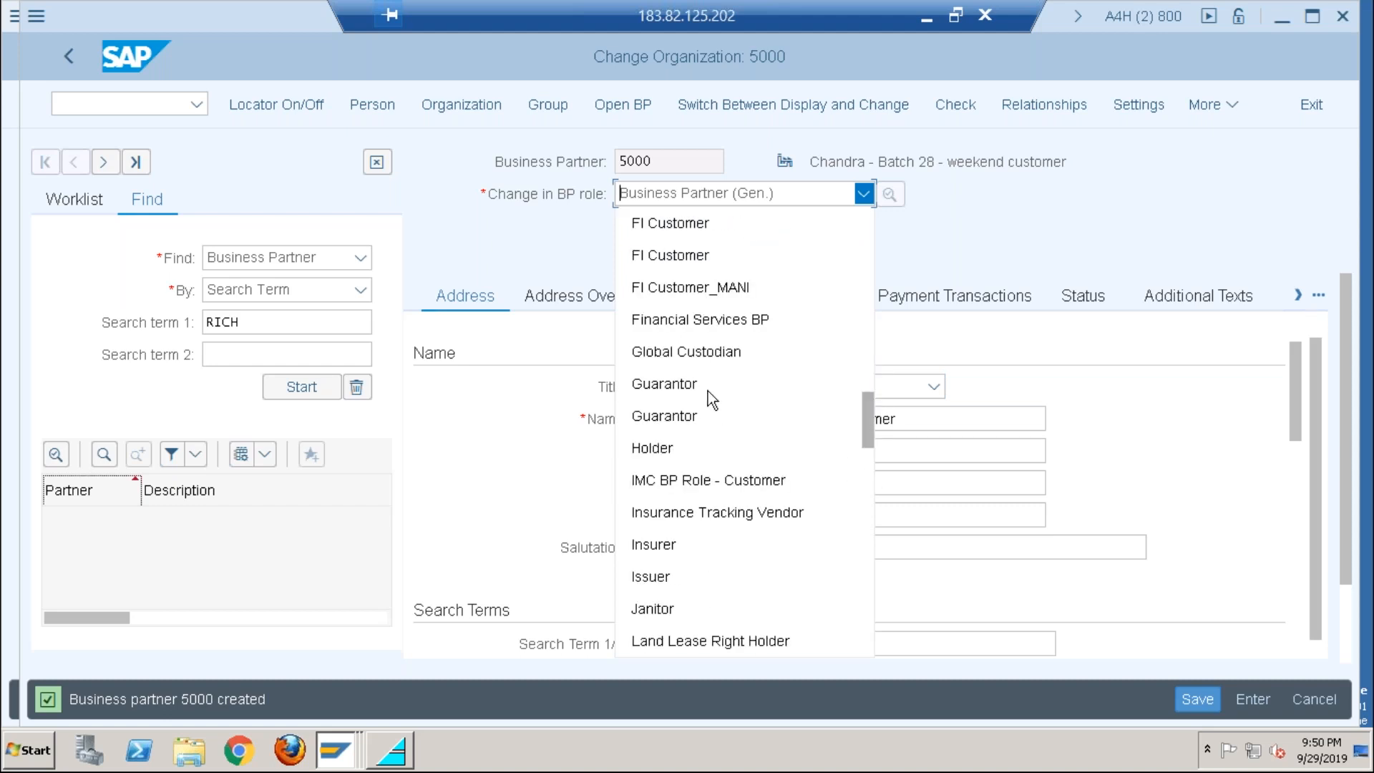
{"action": "left_click", "coordinate": [680, 222]}
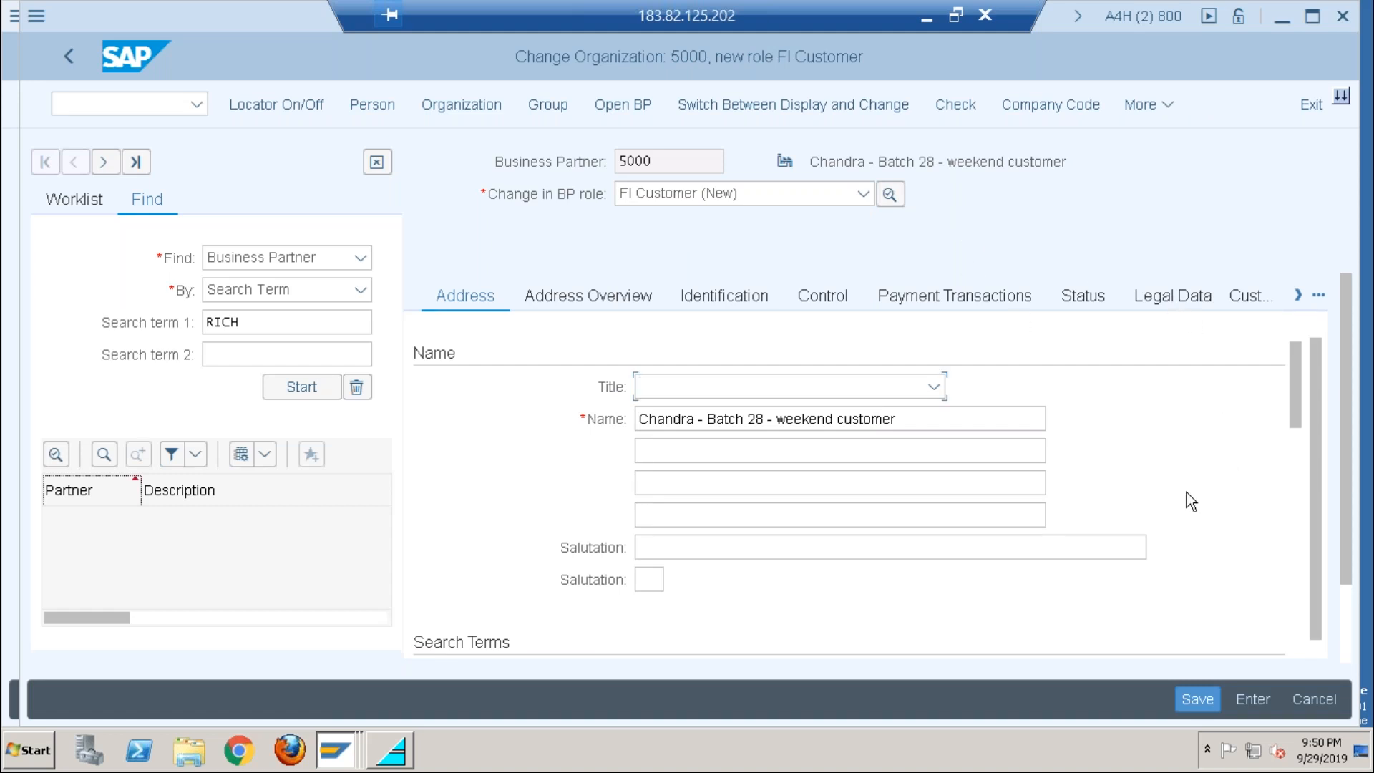
{"action": "left_click", "coordinate": [1202, 701]}
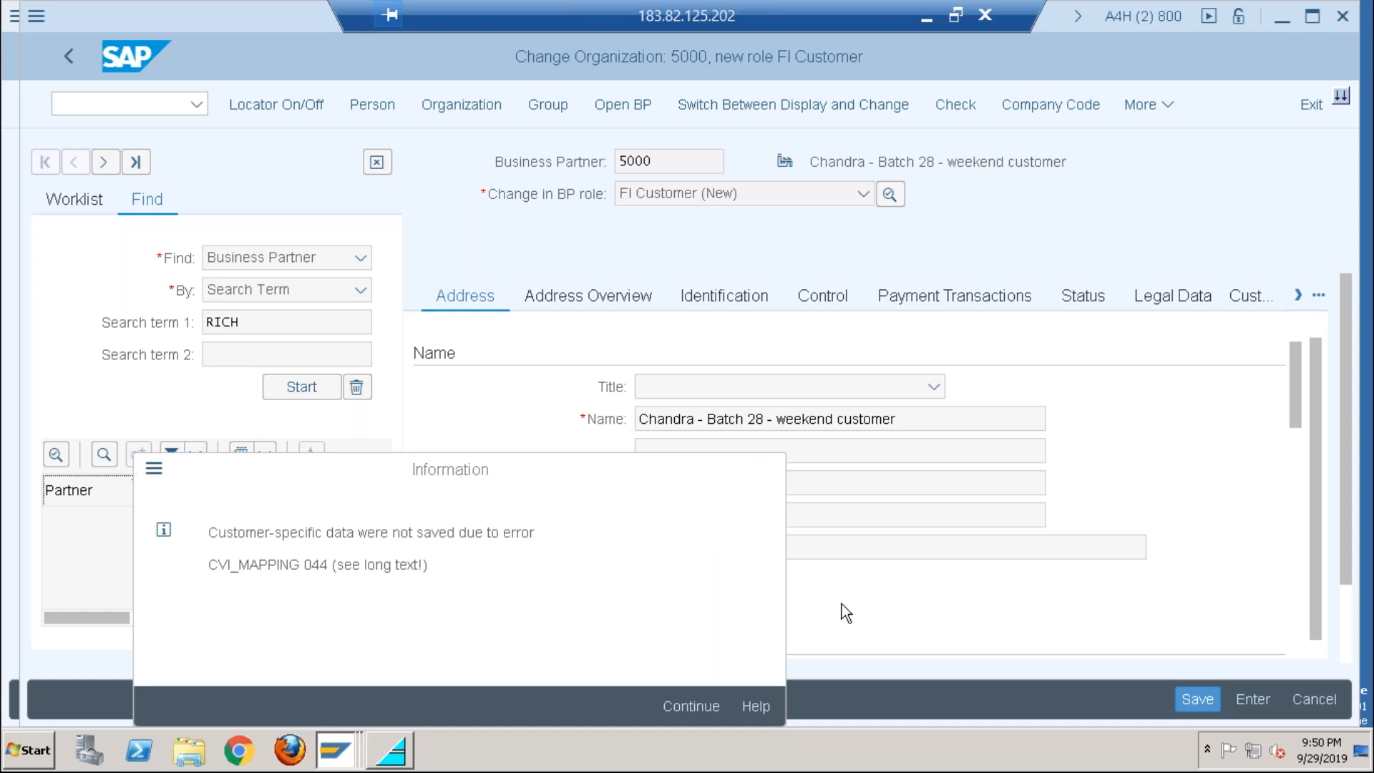
Step: Acknowledge the customer-data message and set partner 5000's address language to English
{"action": "key", "text": "Return"}
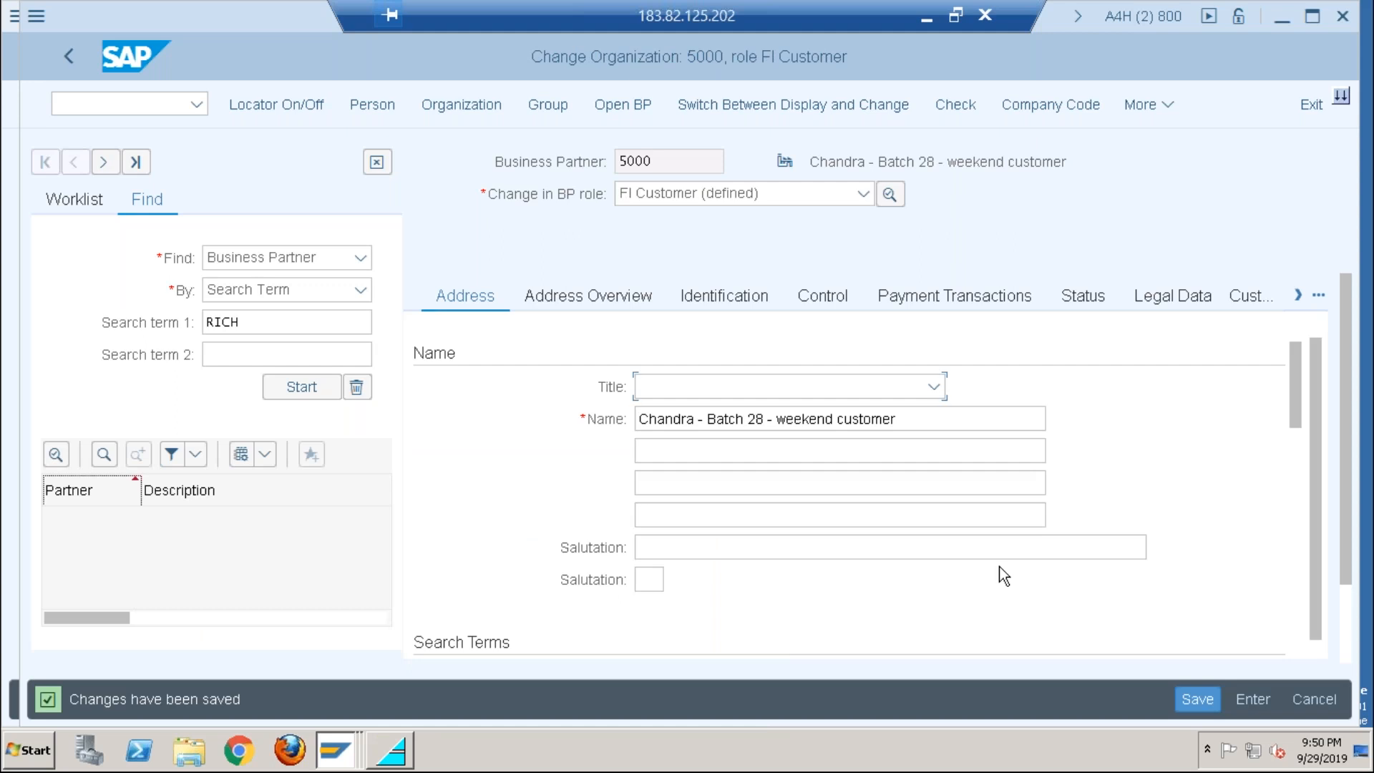
{"action": "left_click", "coordinate": [1291, 484]}
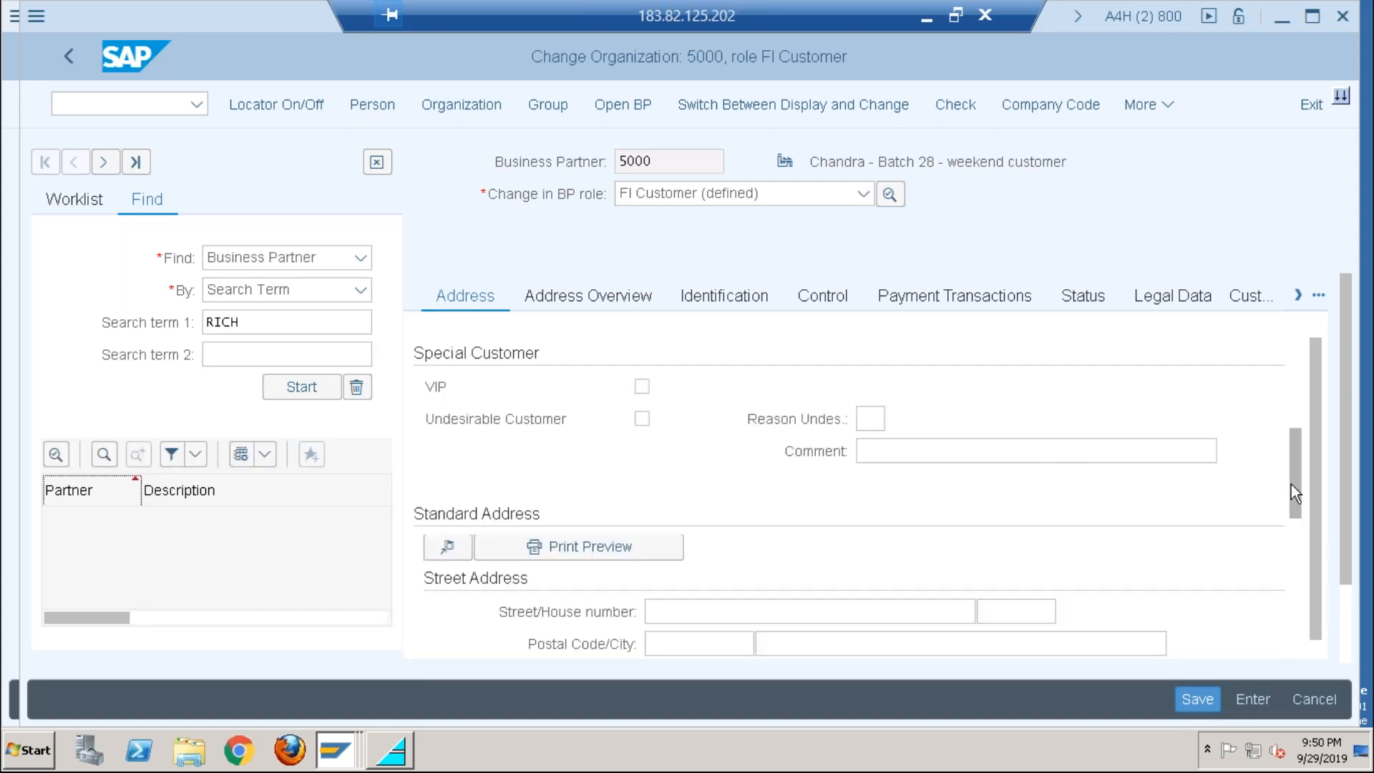
{"action": "left_click", "coordinate": [1292, 383]}
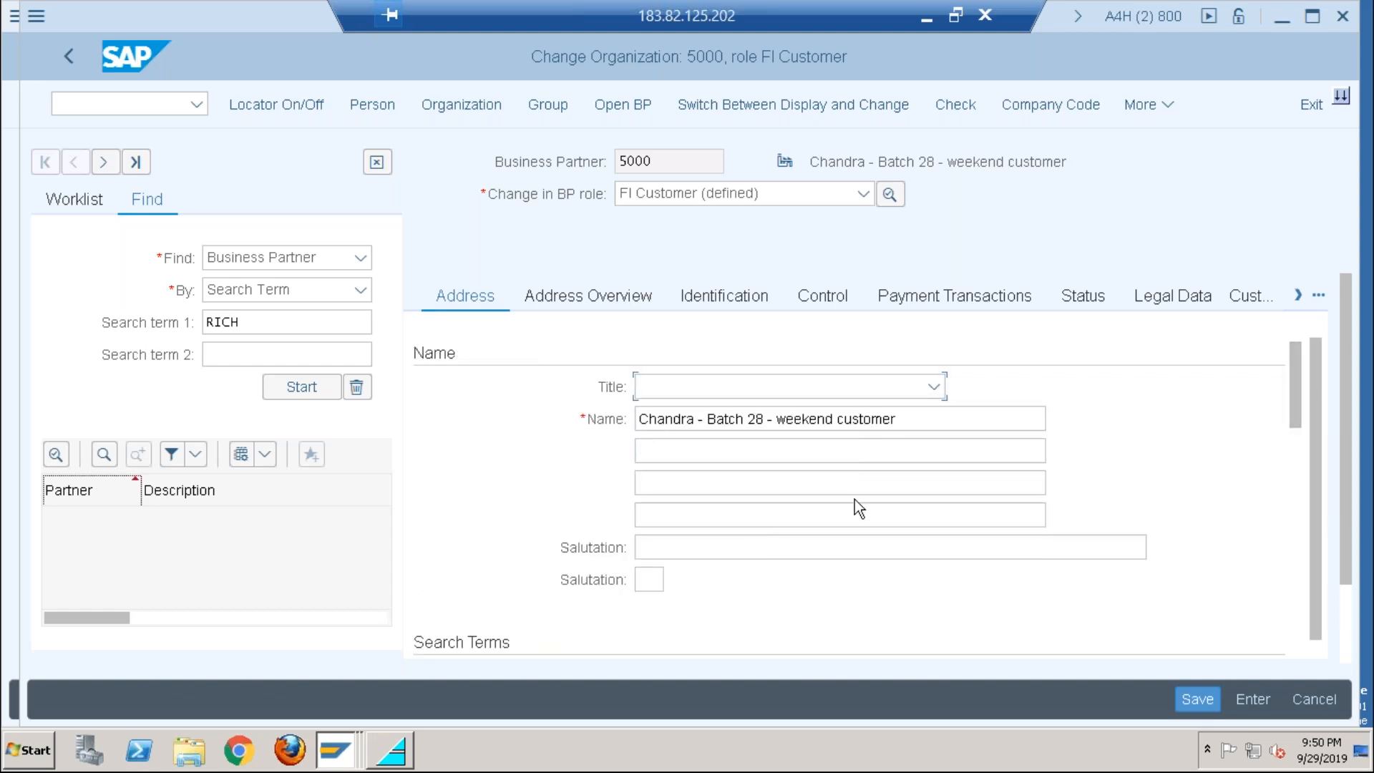
{"action": "left_click", "coordinate": [1299, 533]}
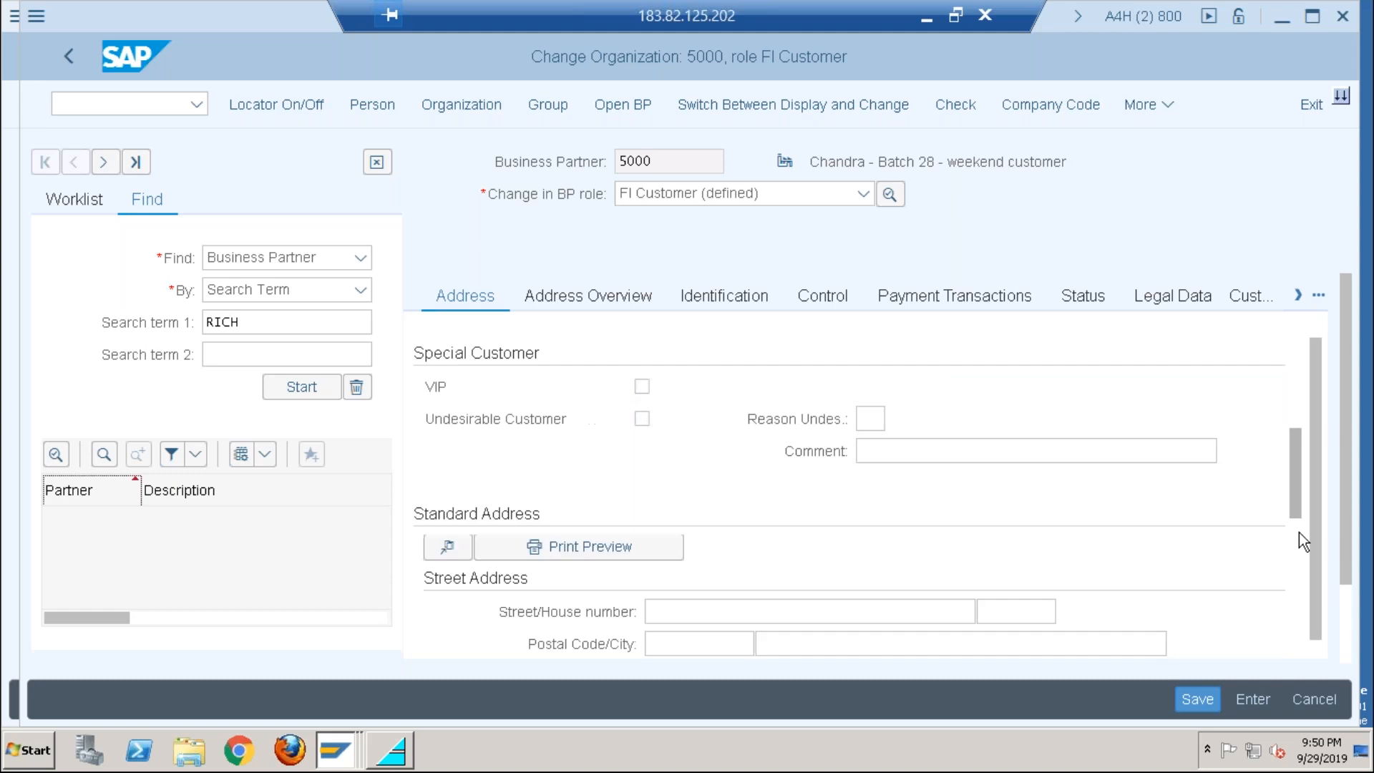
{"action": "left_click", "coordinate": [1298, 533]}
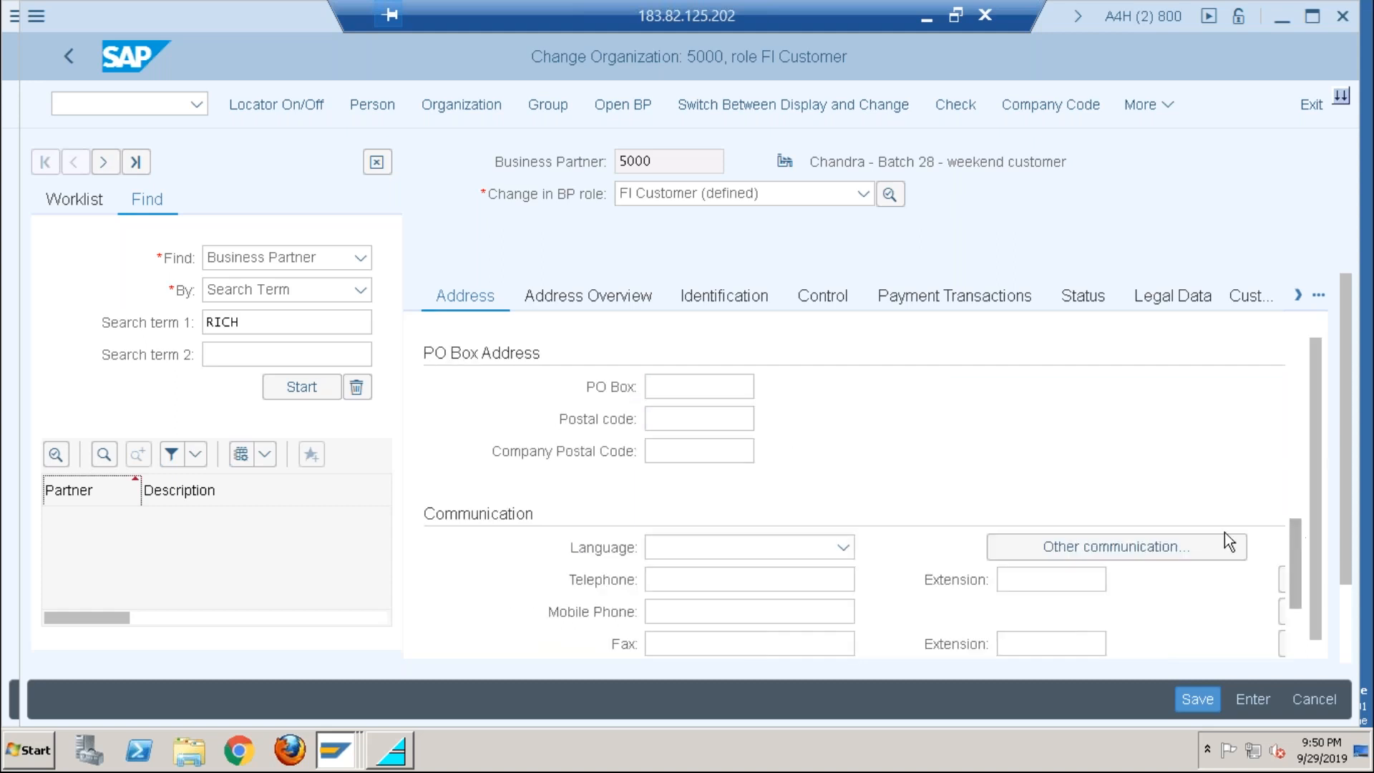
{"action": "left_click", "coordinate": [786, 548]}
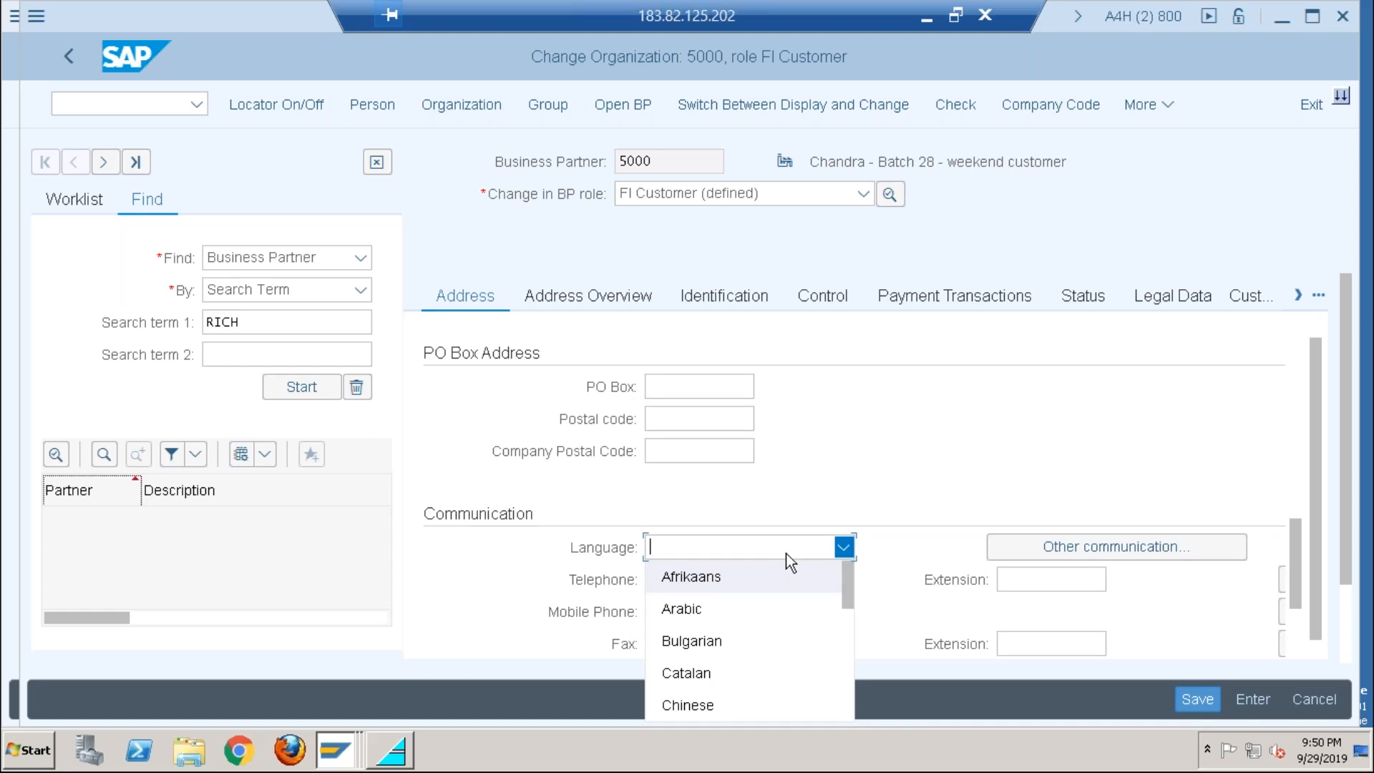
{"action": "key", "text": "e"}
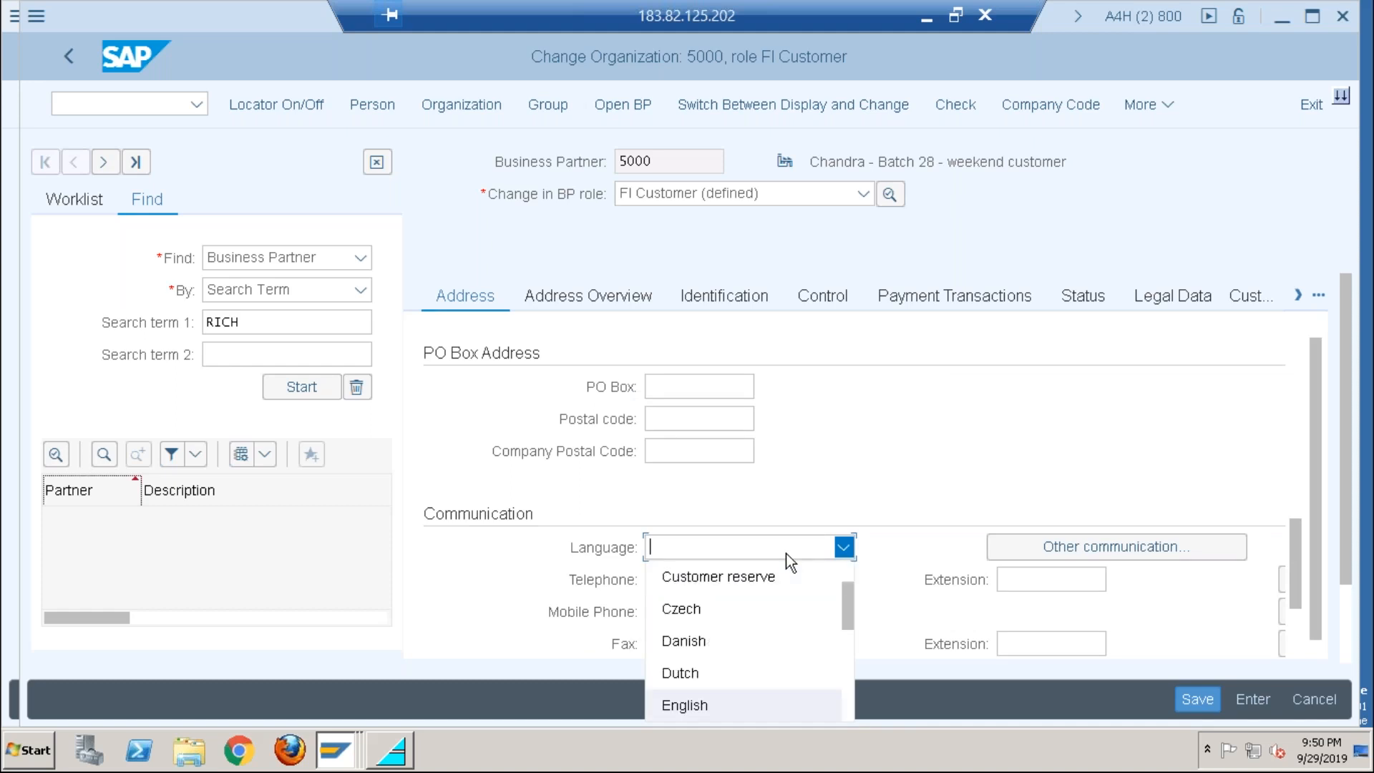
{"action": "left_click", "coordinate": [697, 547]}
{"action": "type", "text": "English"}
{"action": "key", "text": "Return"}
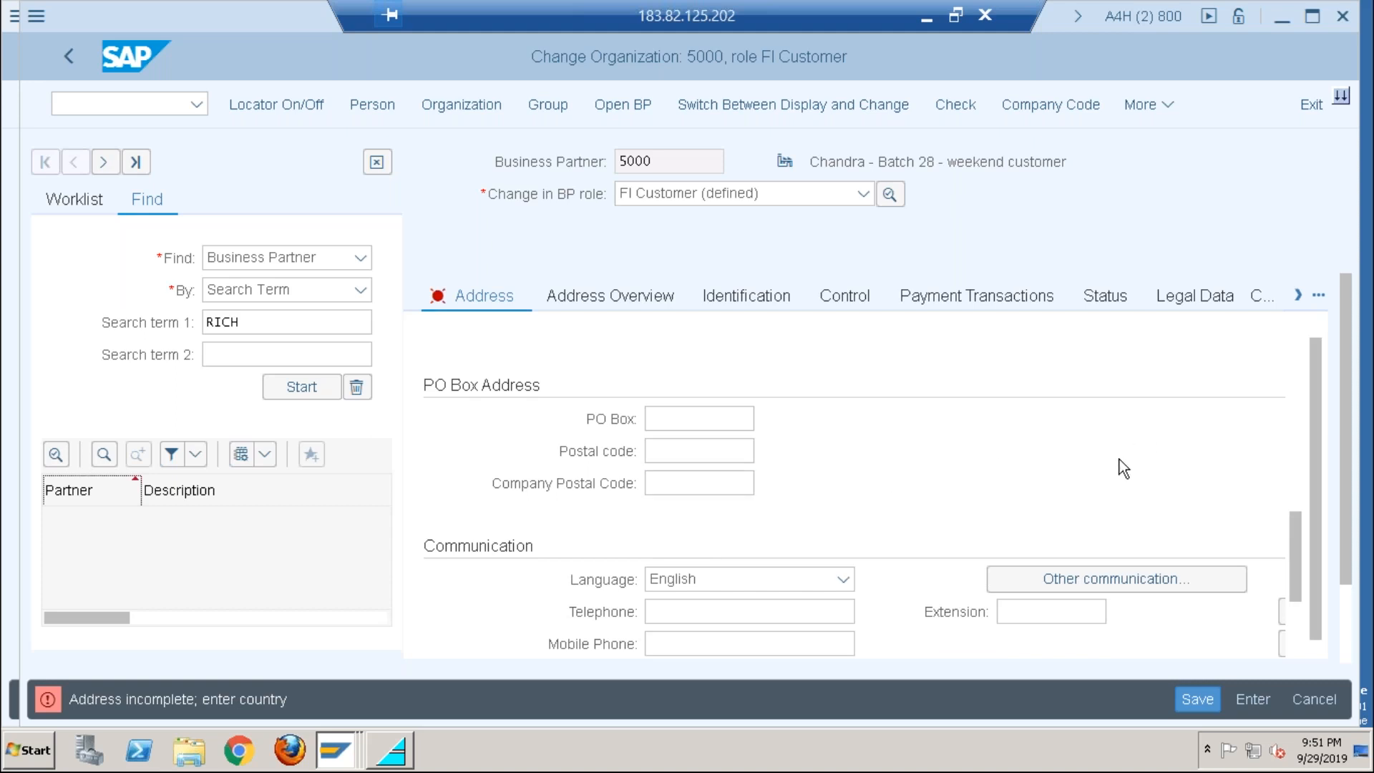
Step: Set the standard address postal code to 800001 from earlier entries
{"action": "left_click", "coordinate": [1295, 447]}
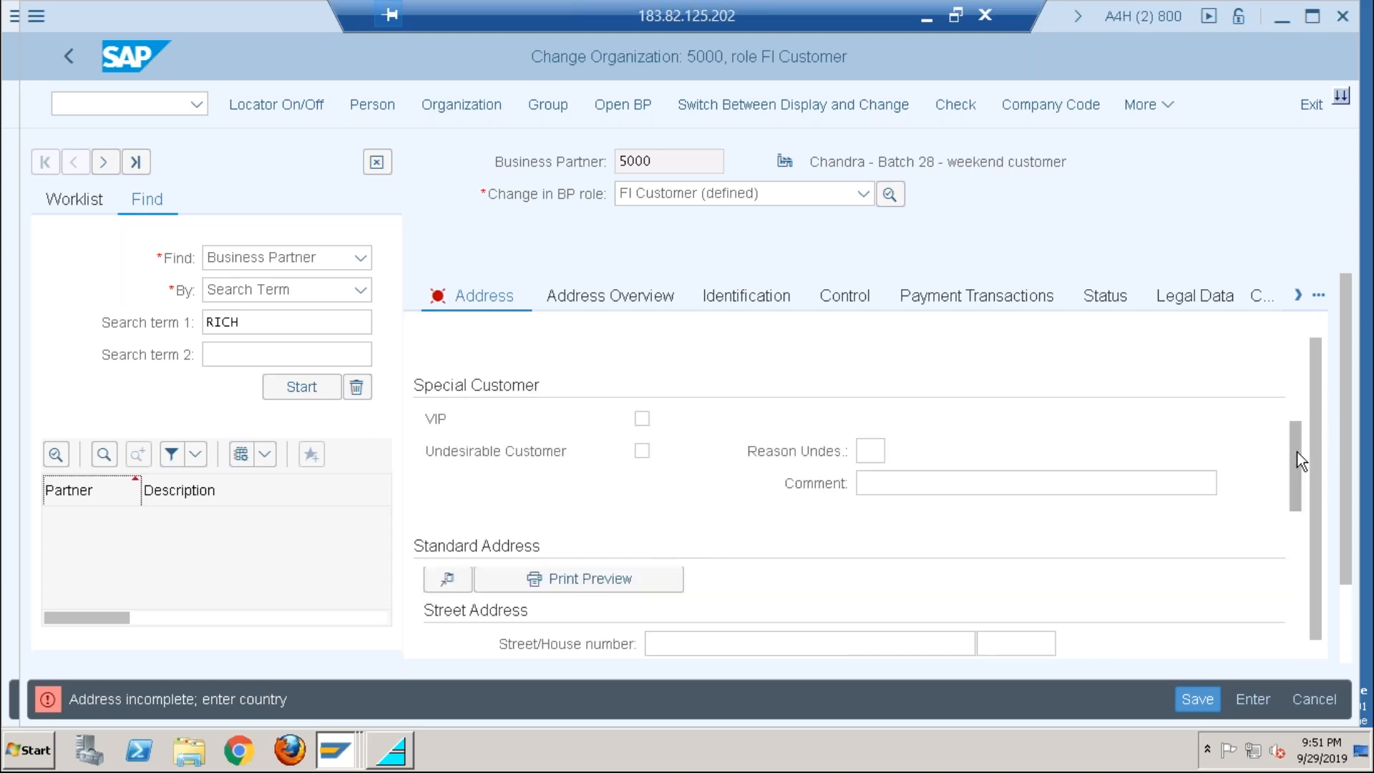
{"action": "left_click", "coordinate": [1299, 594]}
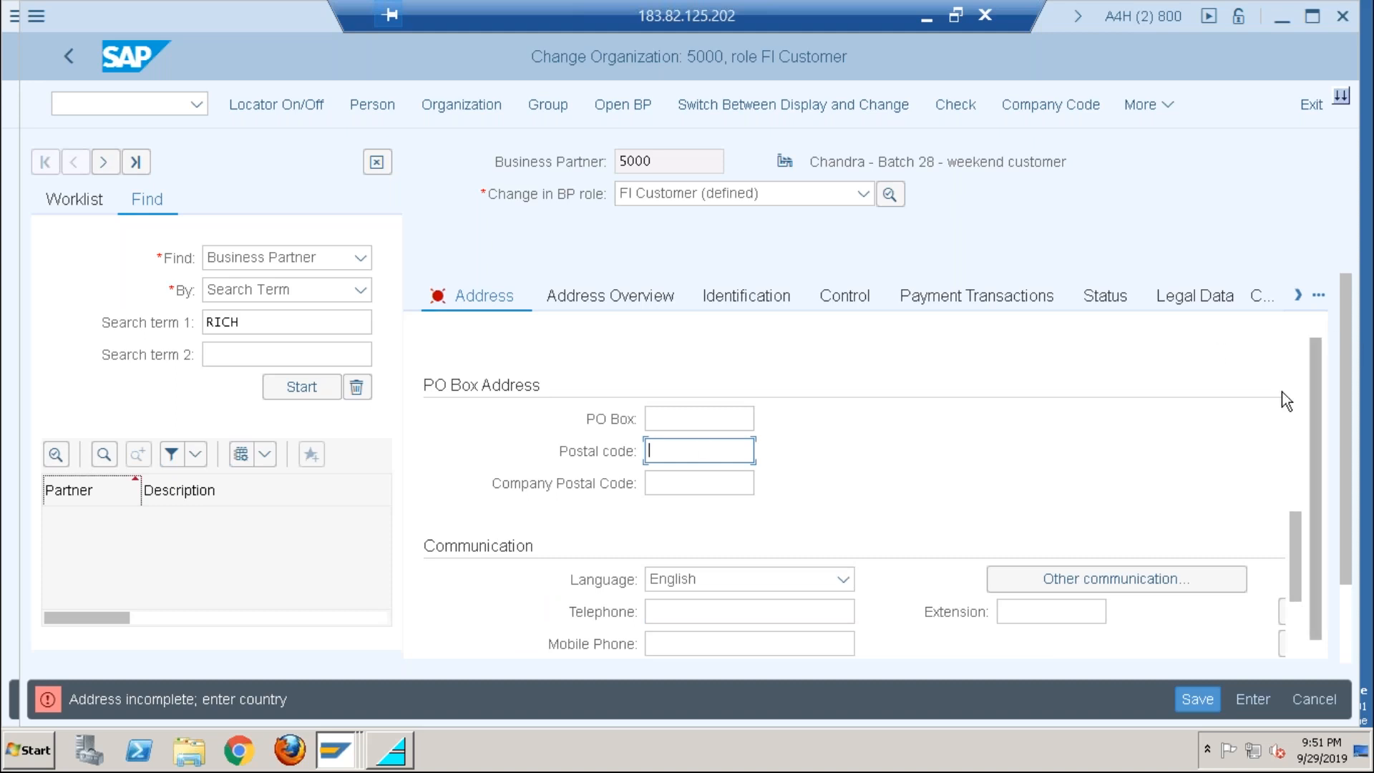
{"action": "left_click", "coordinate": [1299, 367]}
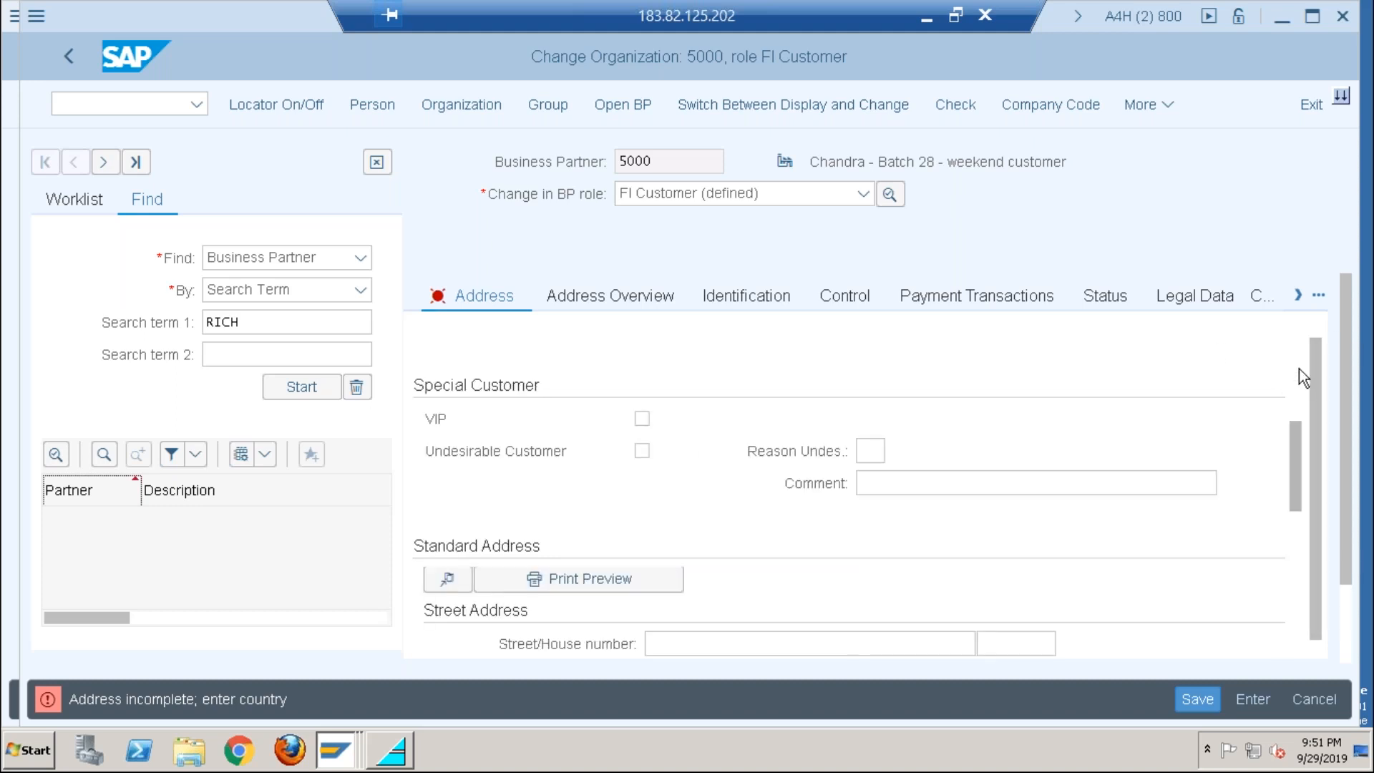
{"action": "left_click", "coordinate": [1299, 367]}
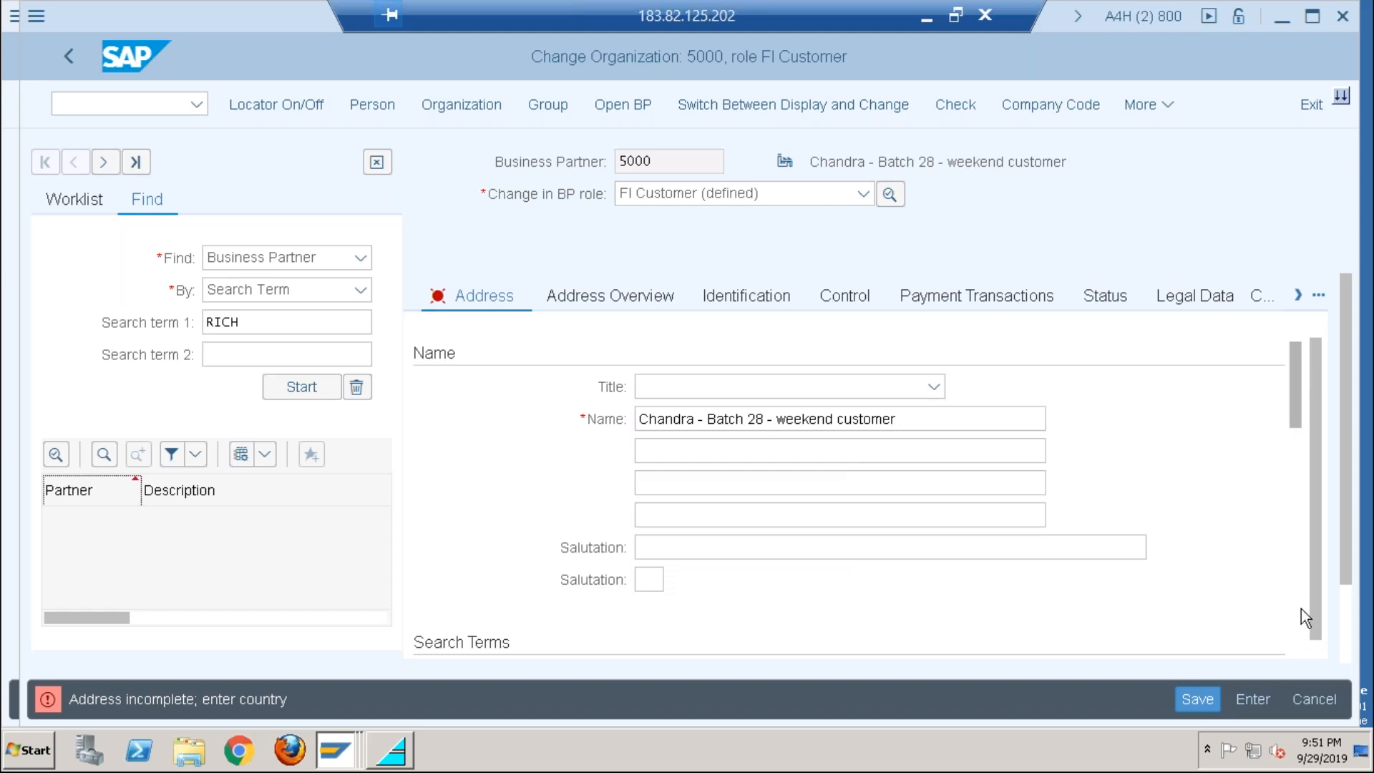
{"action": "left_click", "coordinate": [1294, 559]}
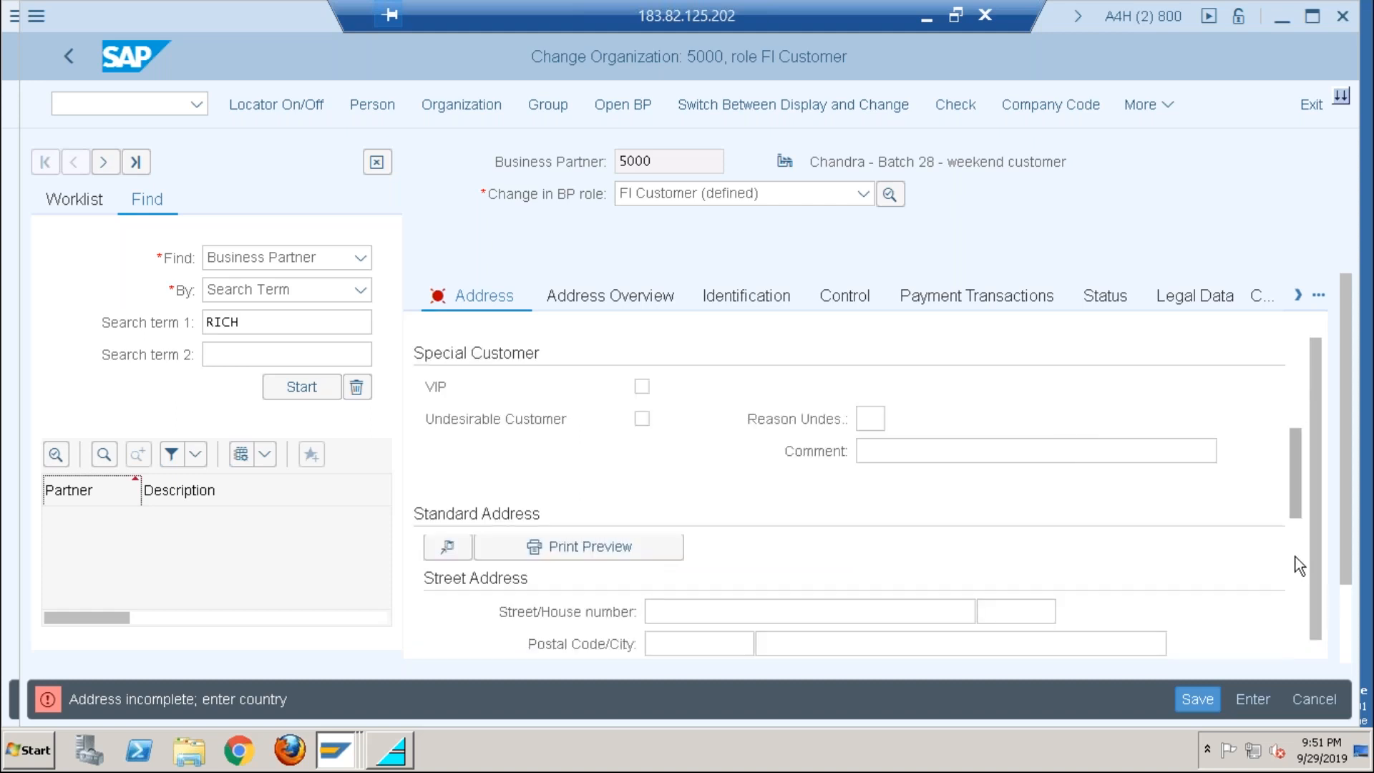
{"action": "left_click", "coordinate": [664, 649]}
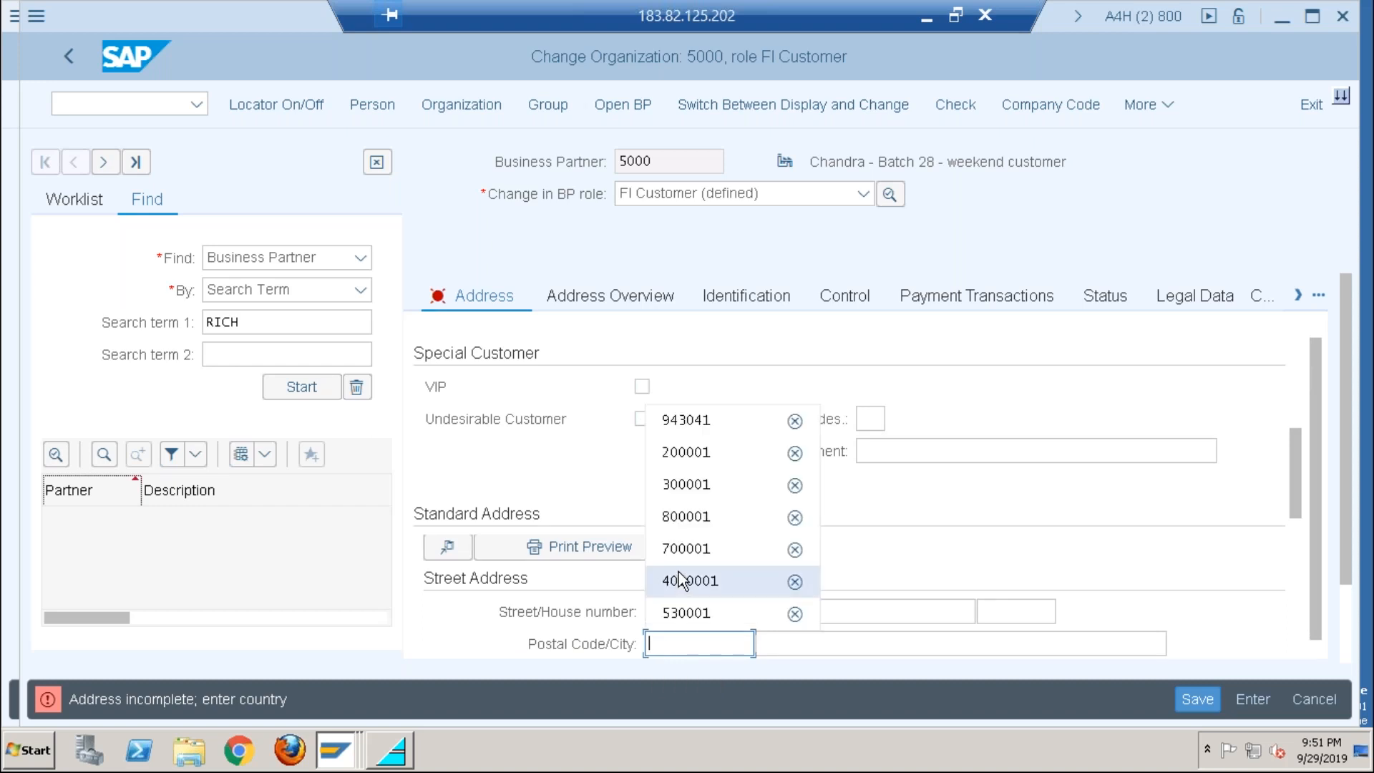
{"action": "left_click", "coordinate": [676, 519]}
Step: Enter Mumbai as the city and IN as the country, dismissing the name-length notice
{"action": "left_click", "coordinate": [778, 648]}
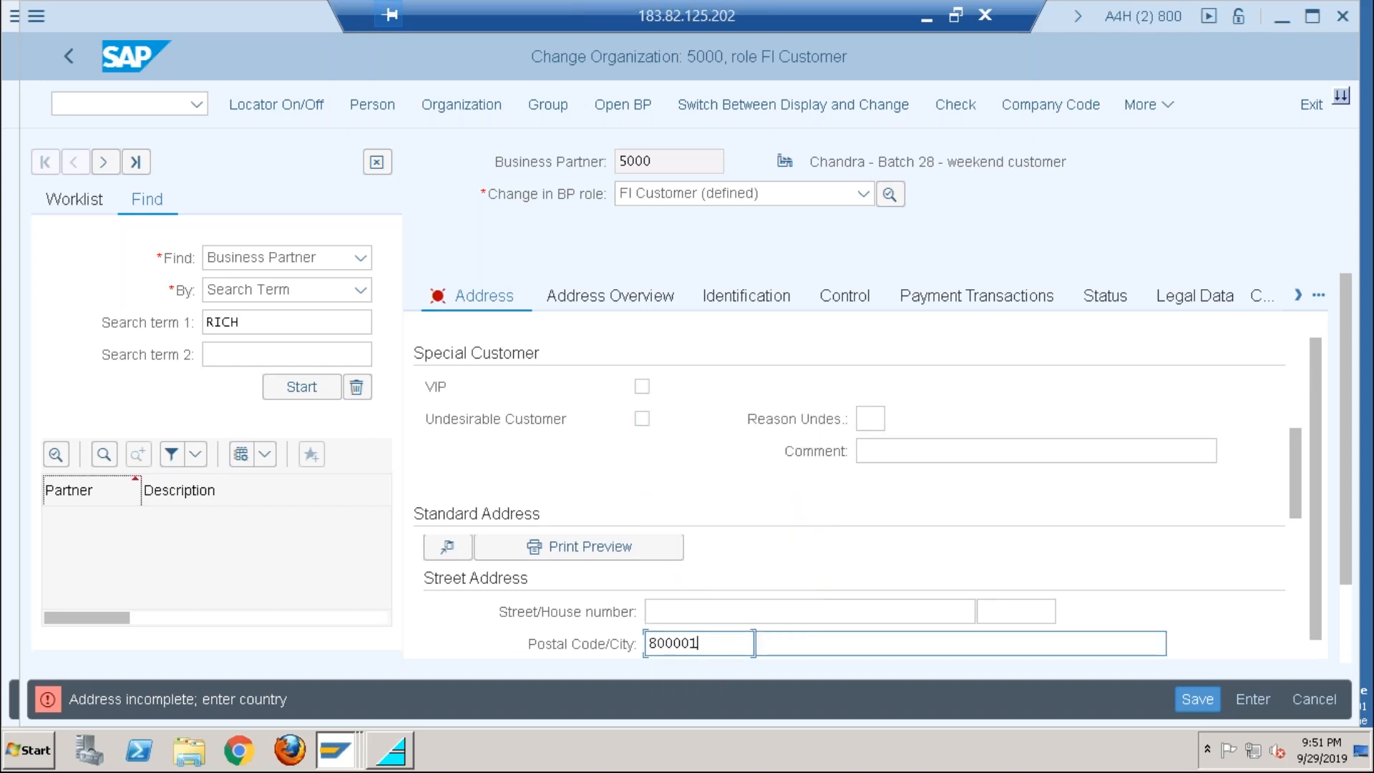
{"action": "type", "text": "Mumbai"}
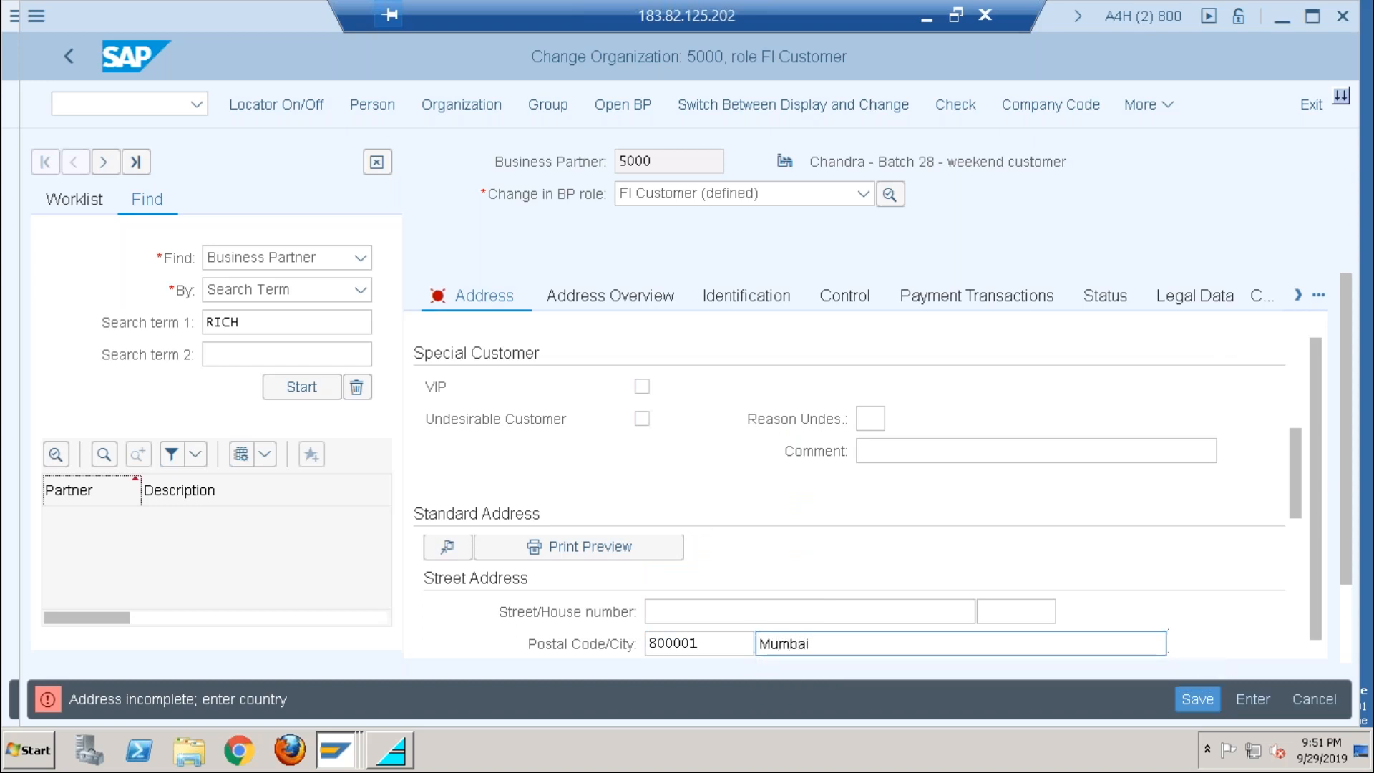
{"action": "key", "text": "Return"}
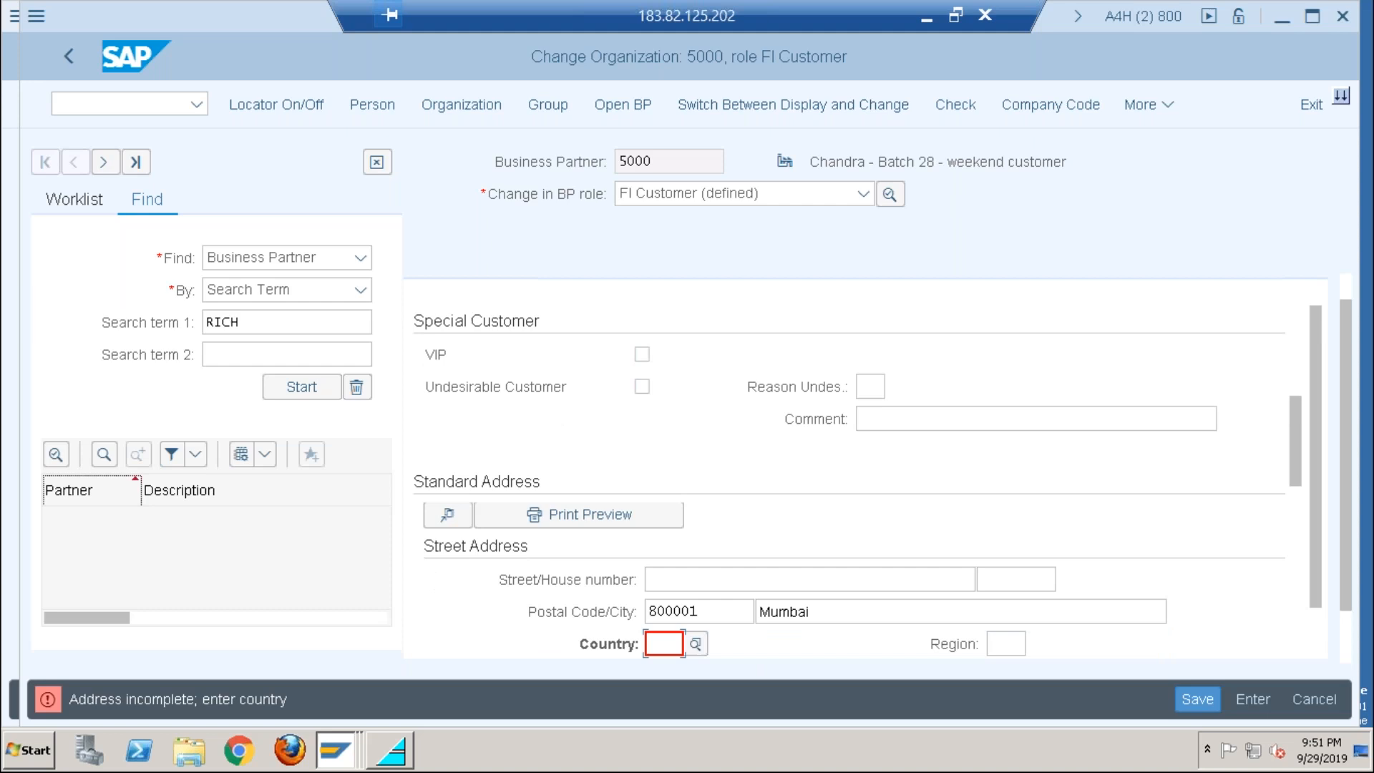
{"action": "type", "text": "IN"}
{"action": "key", "text": "Return"}
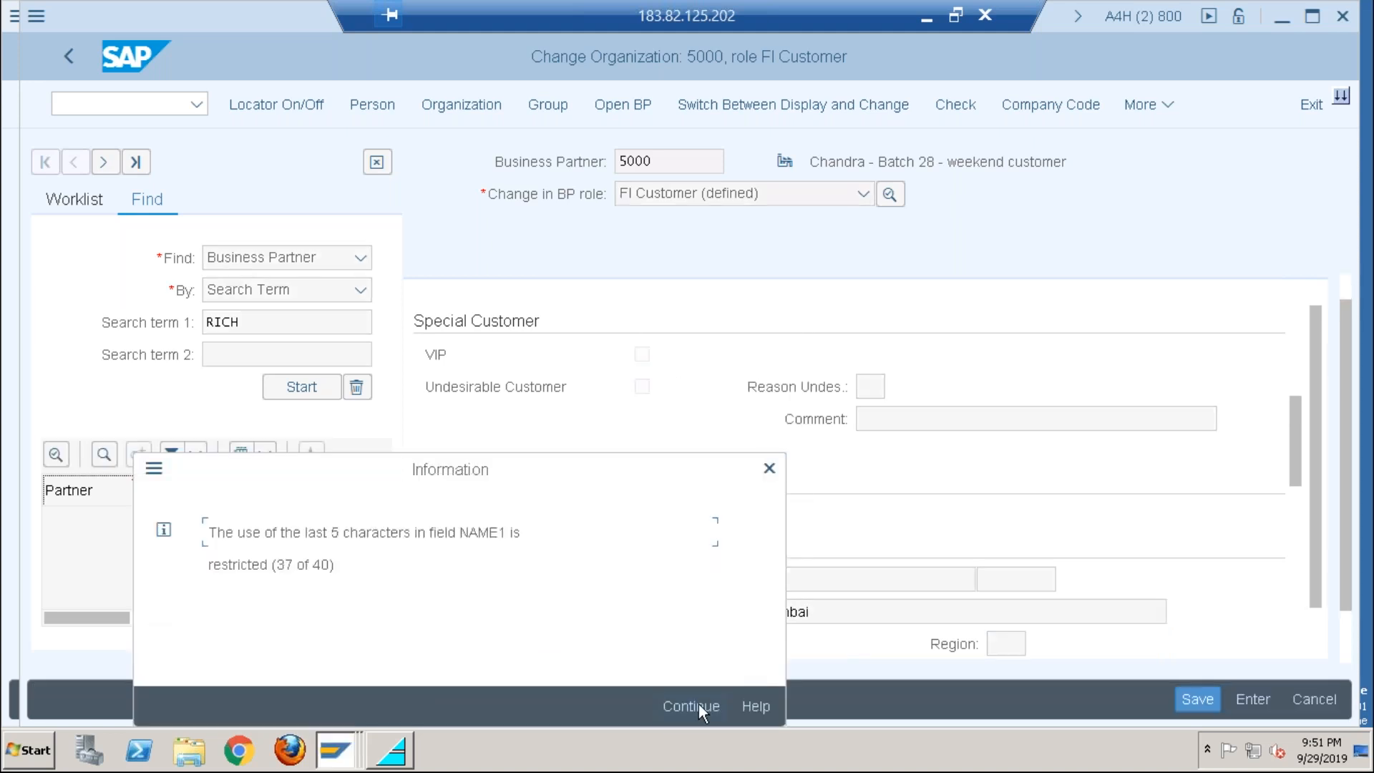
{"action": "left_click", "coordinate": [699, 704]}
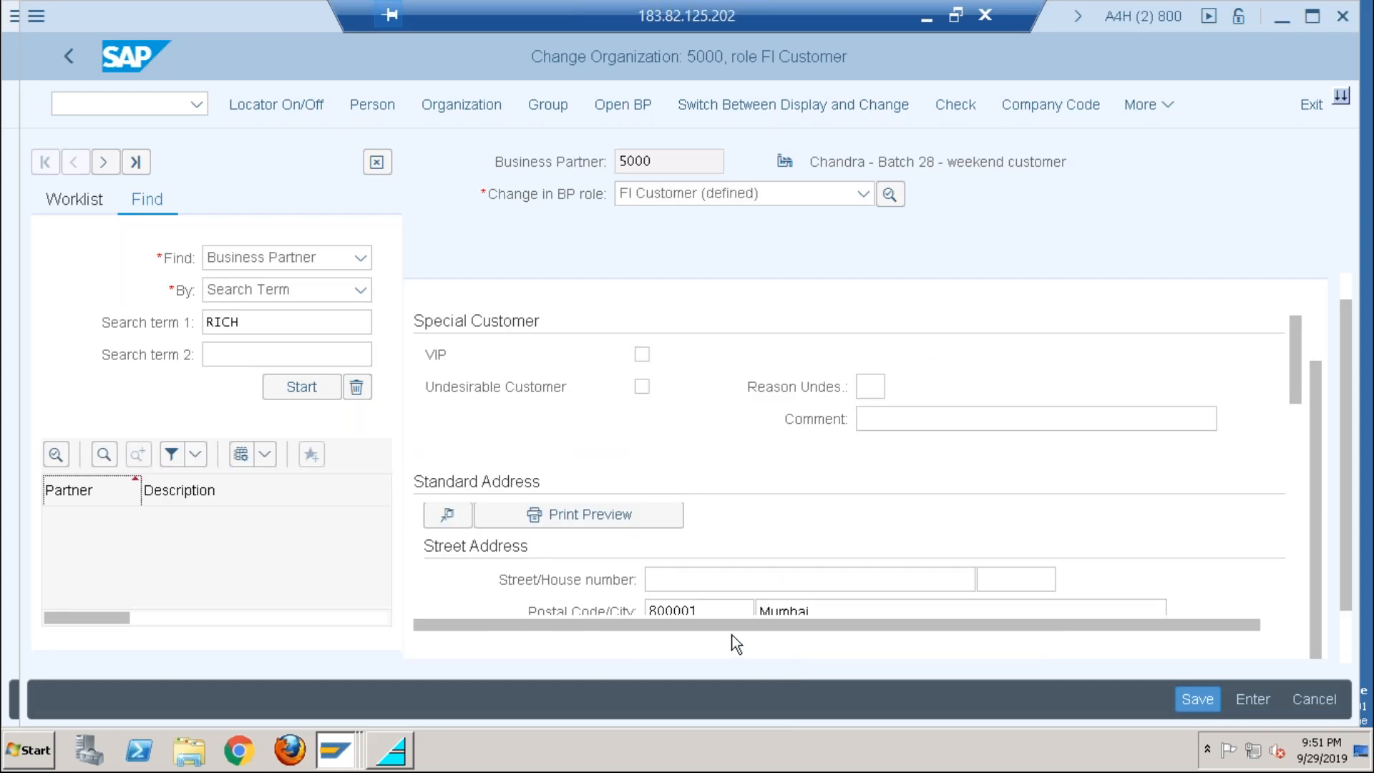
{"action": "left_click", "coordinate": [1081, 420]}
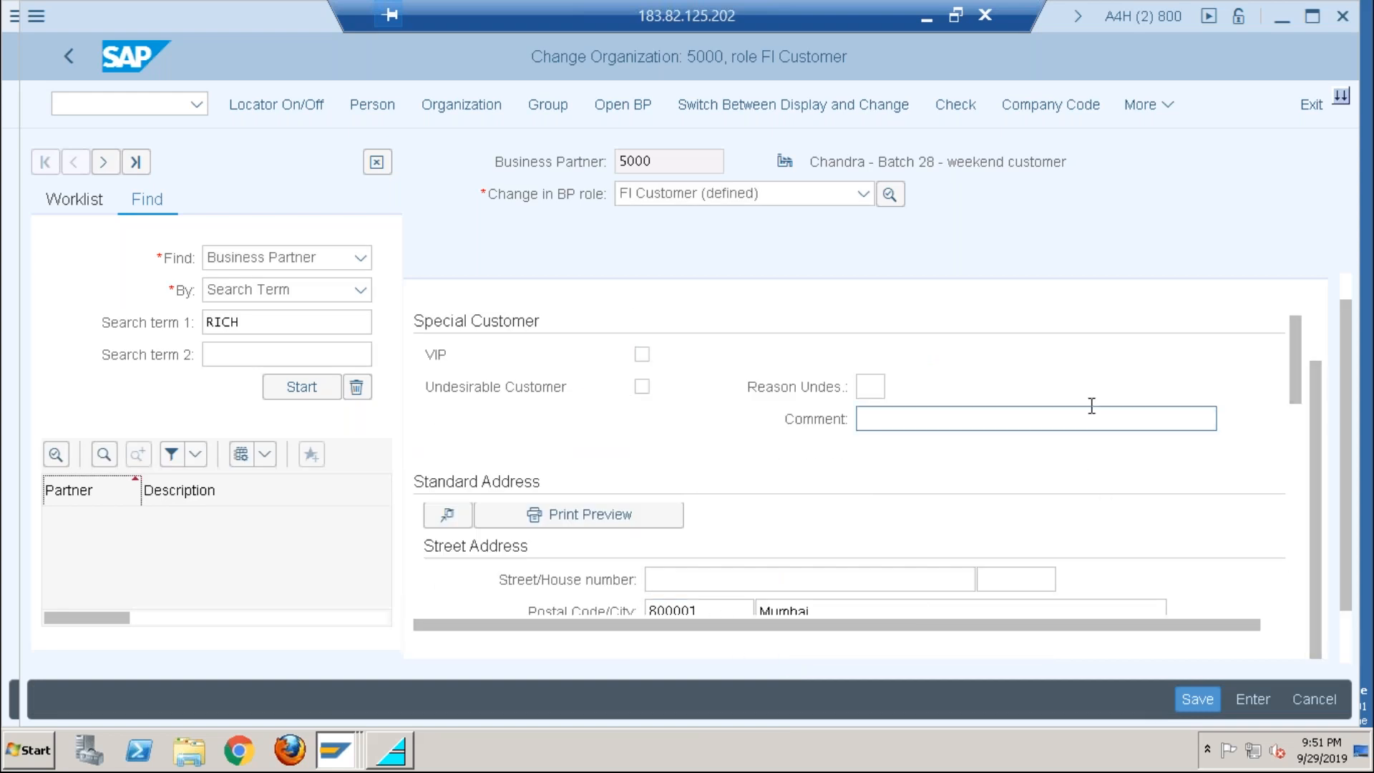
Step: Open partner 5000's company code data and try company code 1710 twice
{"action": "left_click", "coordinate": [1033, 99]}
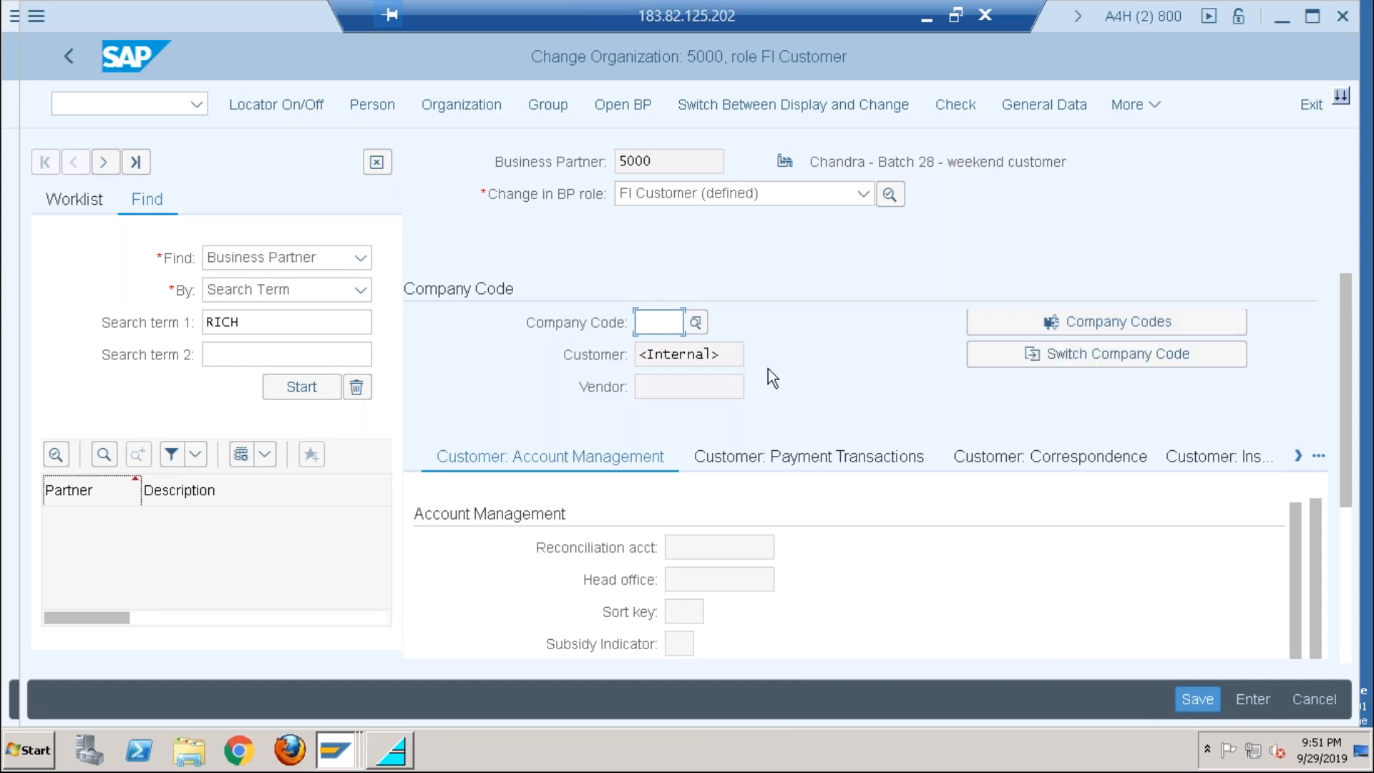
{"action": "type", "text": "1710"}
{"action": "key", "text": "Return"}
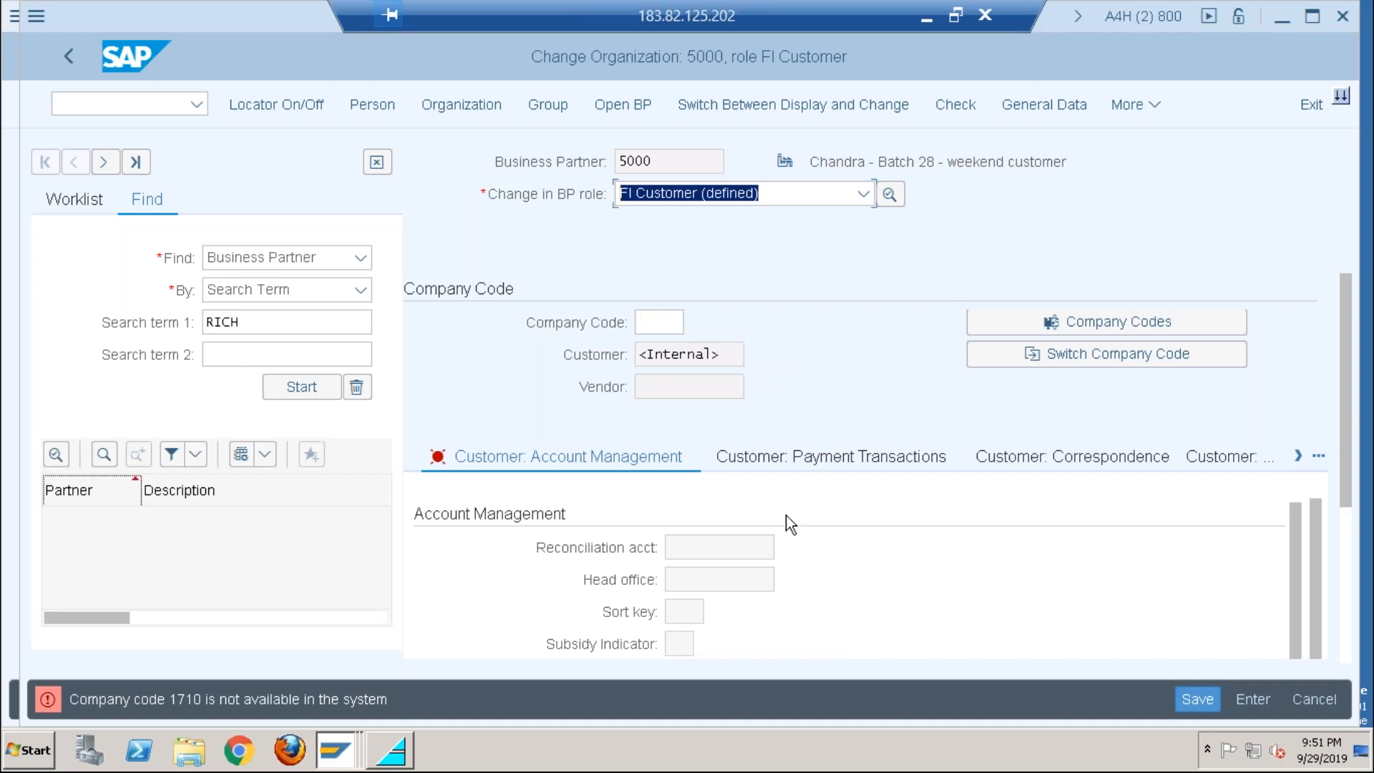
{"action": "left_click", "coordinate": [669, 322]}
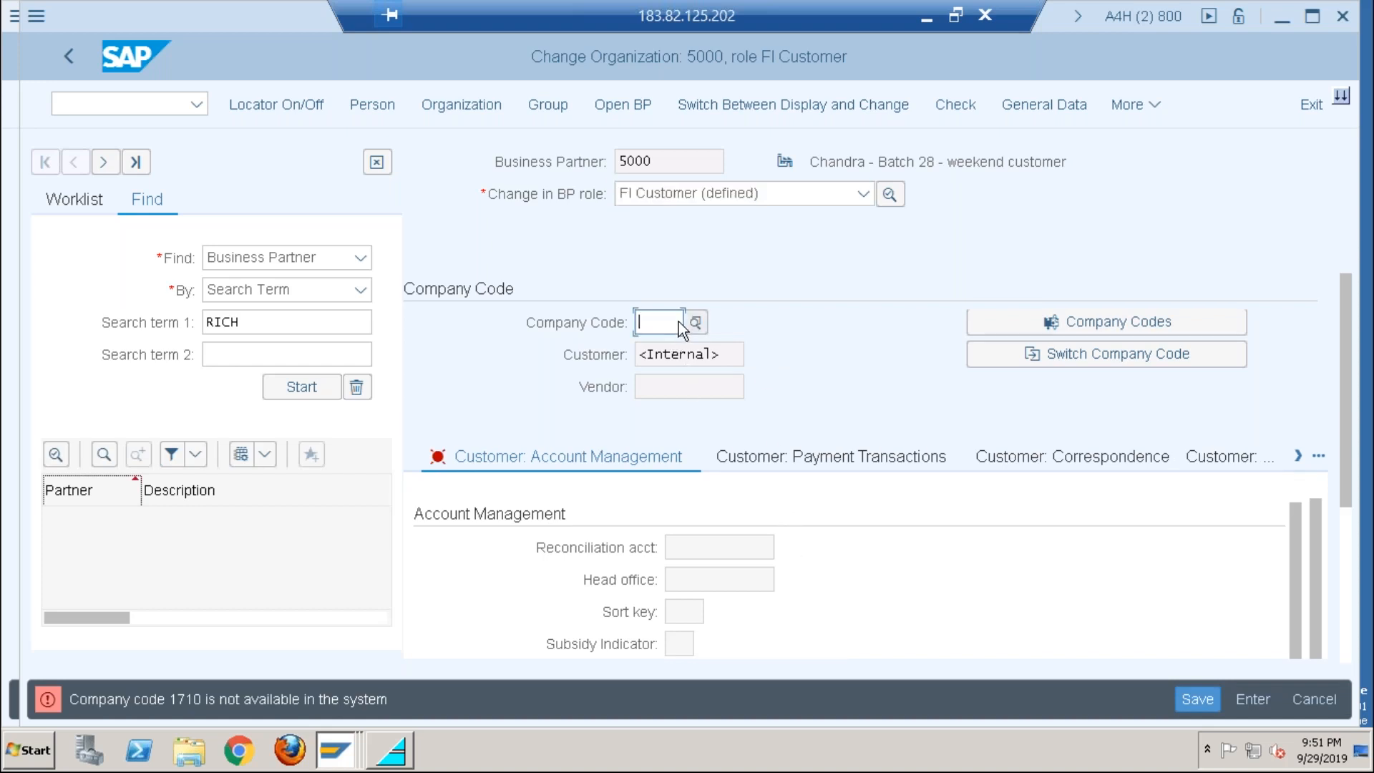
{"action": "type", "text": "1710"}
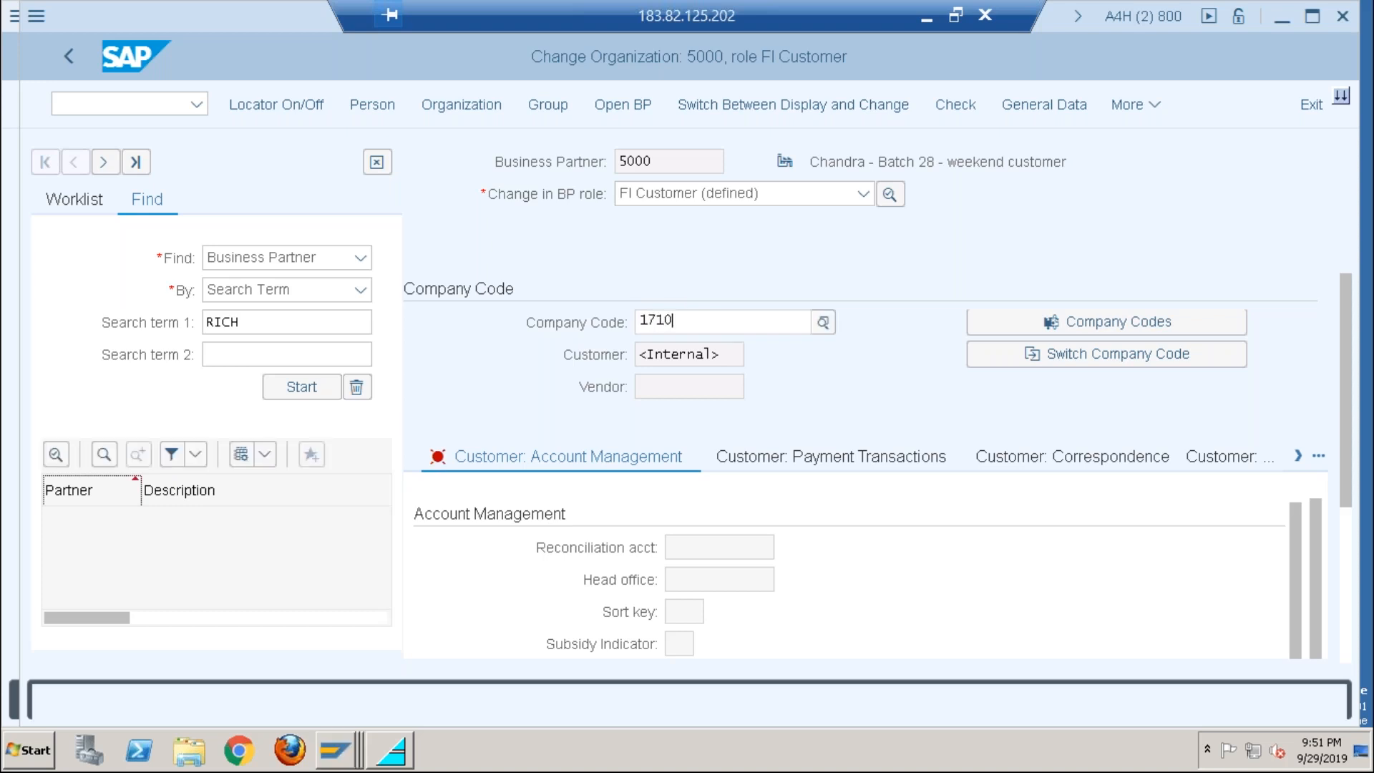
{"action": "key", "text": "Return"}
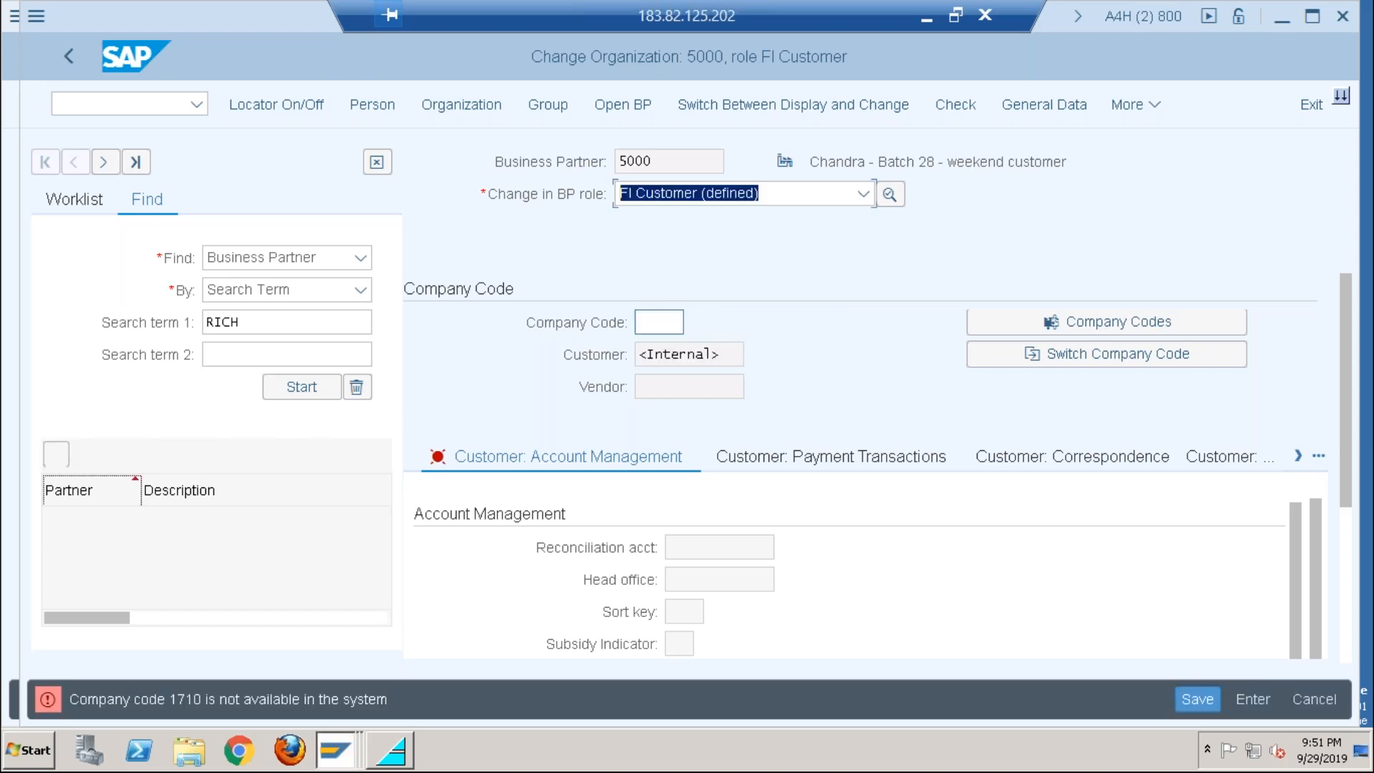
Step: Assign company code 0001, SAP A.G., chosen from the company code list
{"action": "left_click", "coordinate": [672, 322]}
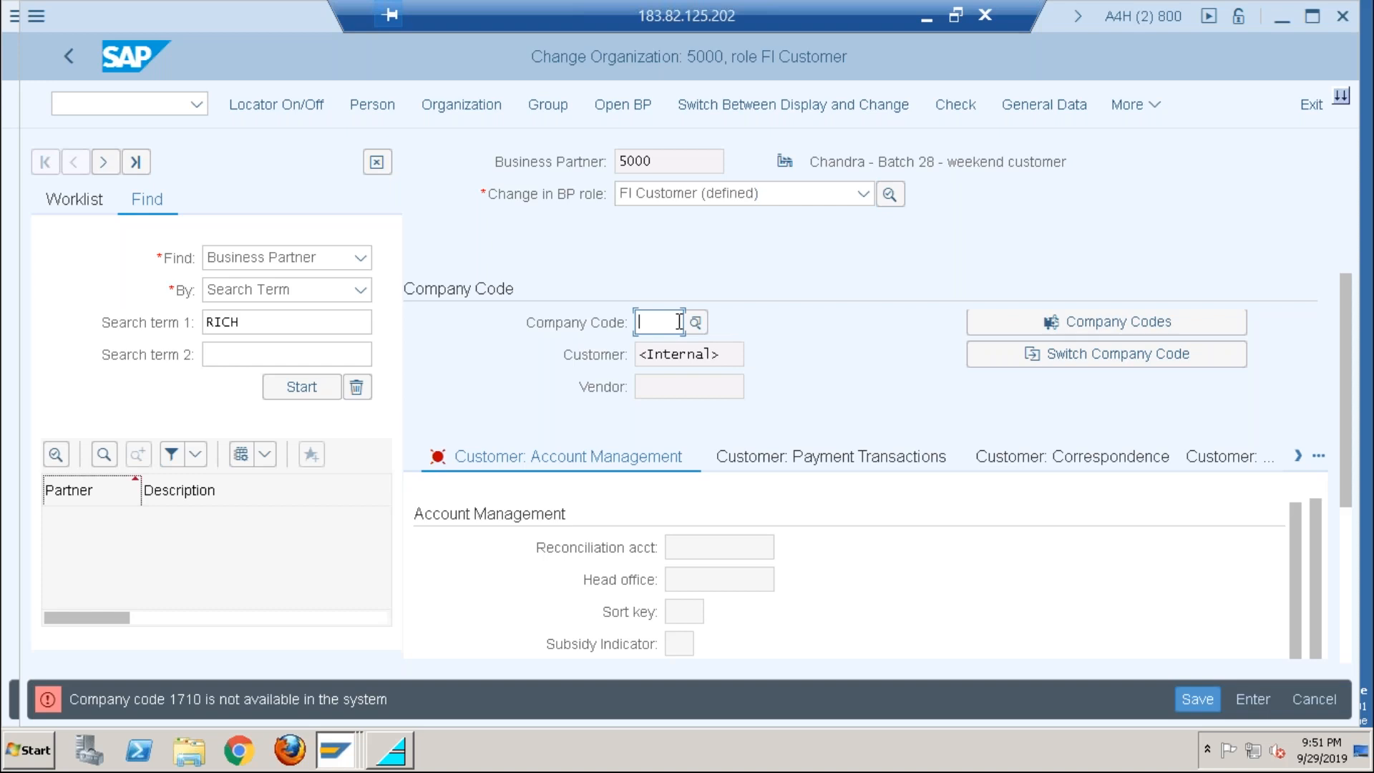
{"action": "left_click", "coordinate": [694, 322]}
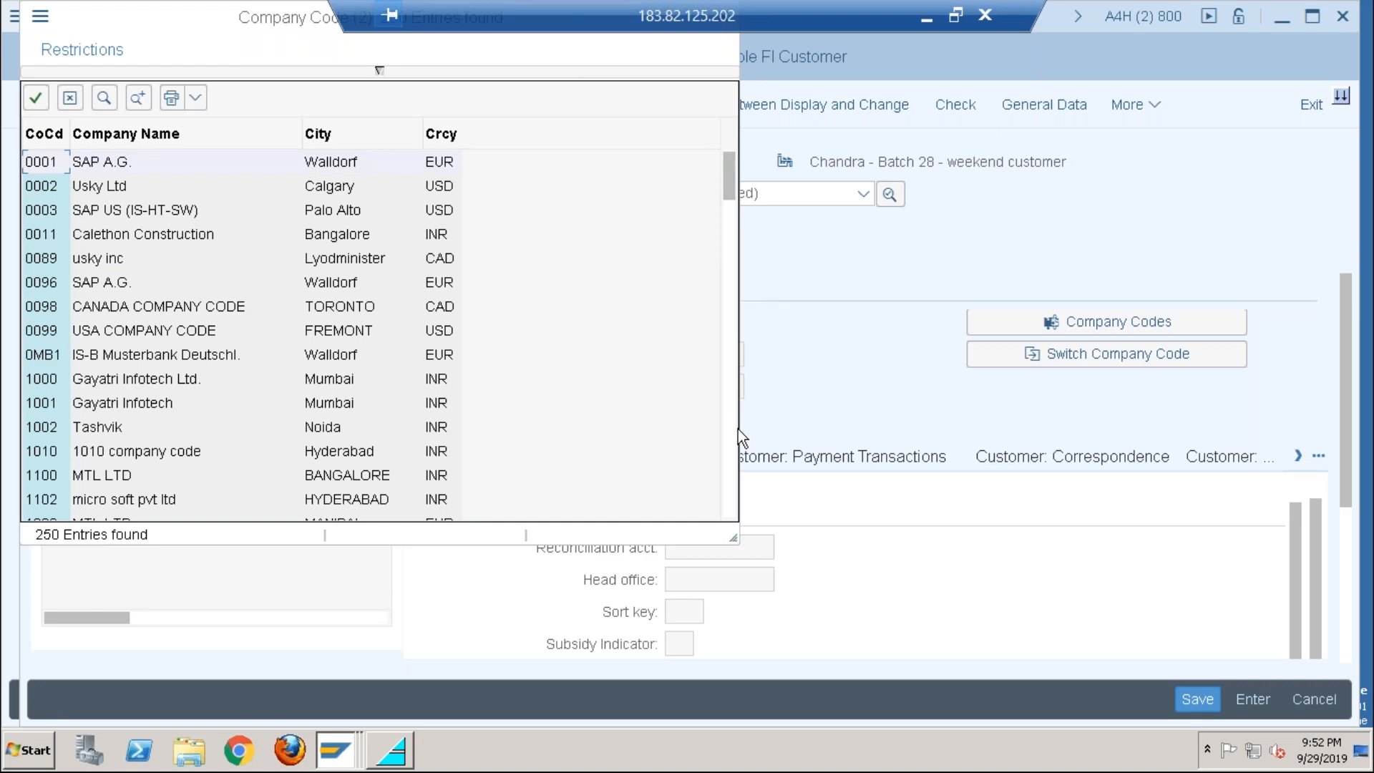
{"action": "double_click", "coordinate": [50, 163]}
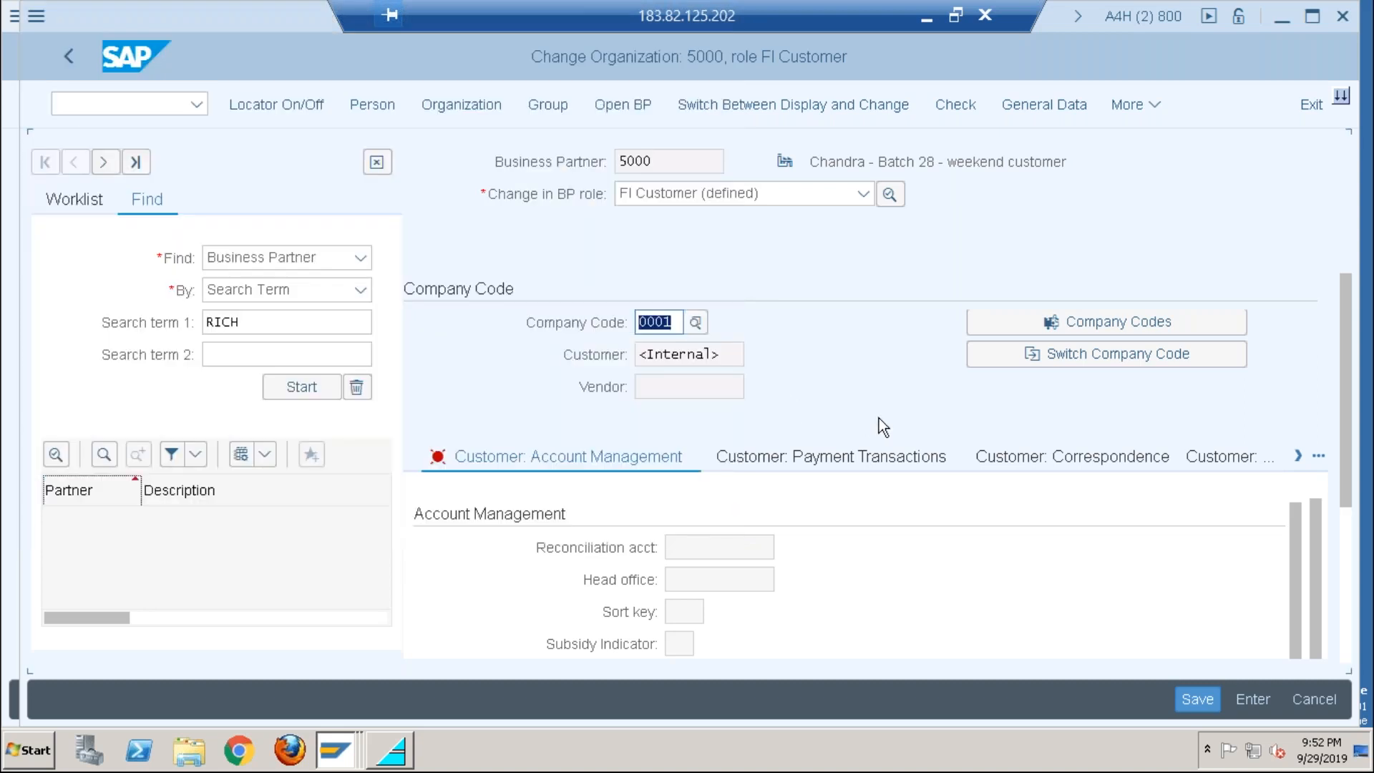
{"action": "key", "text": "Return"}
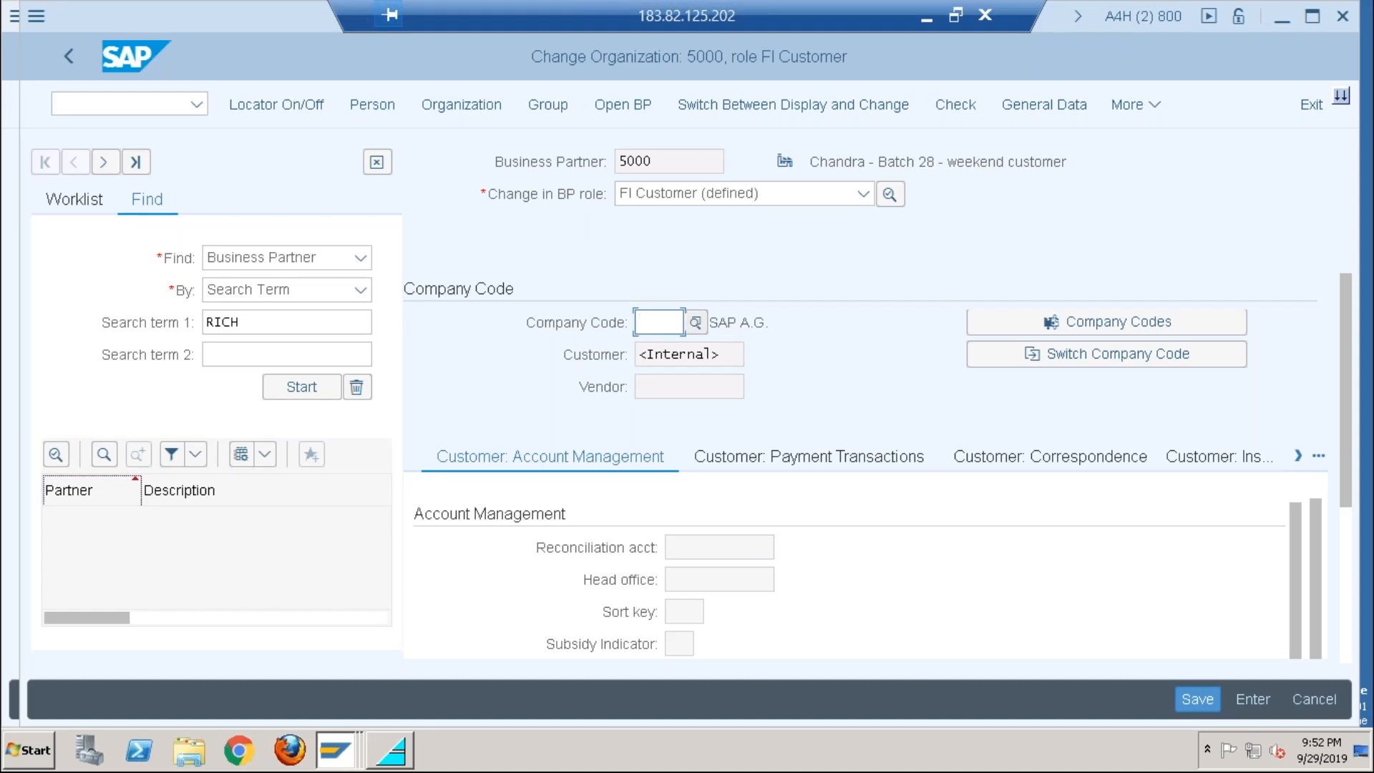
{"action": "left_click", "coordinate": [699, 321]}
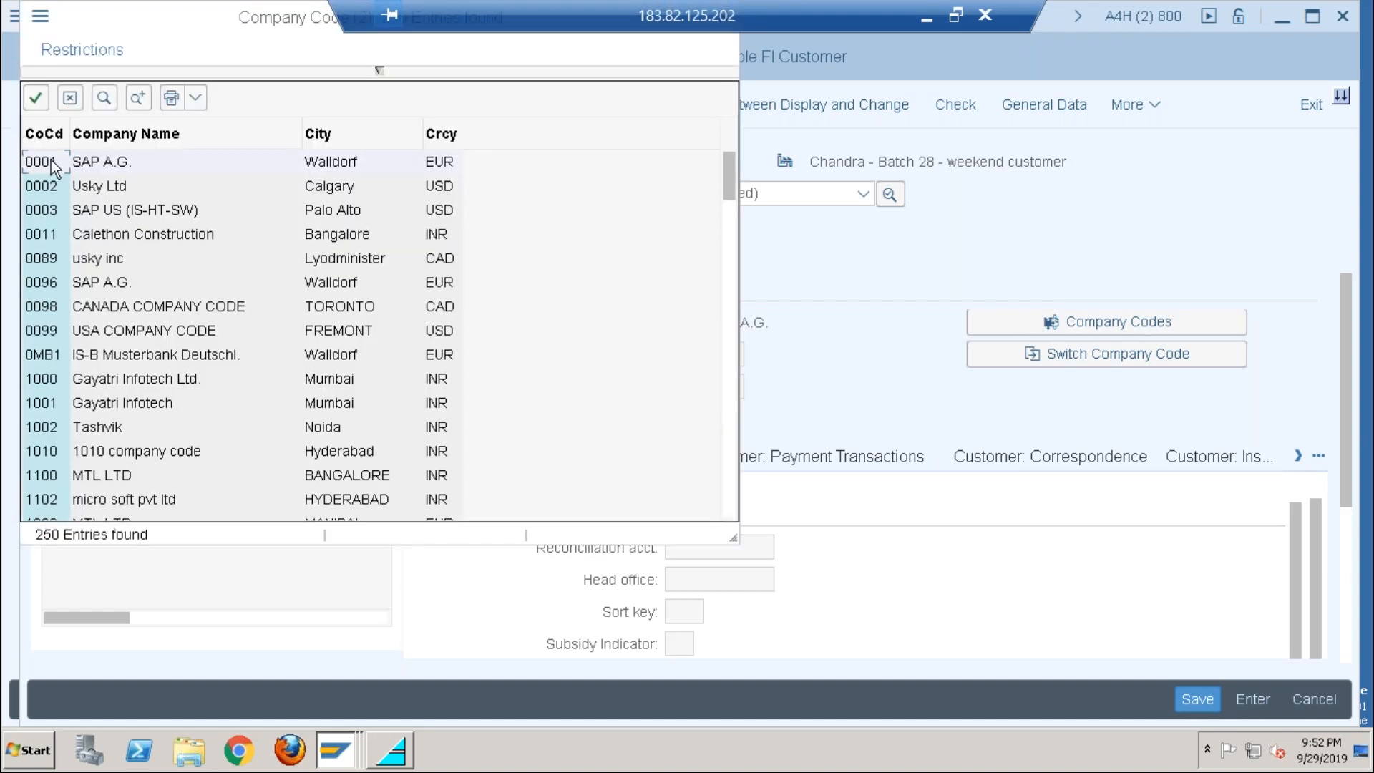
{"action": "double_click", "coordinate": [43, 162]}
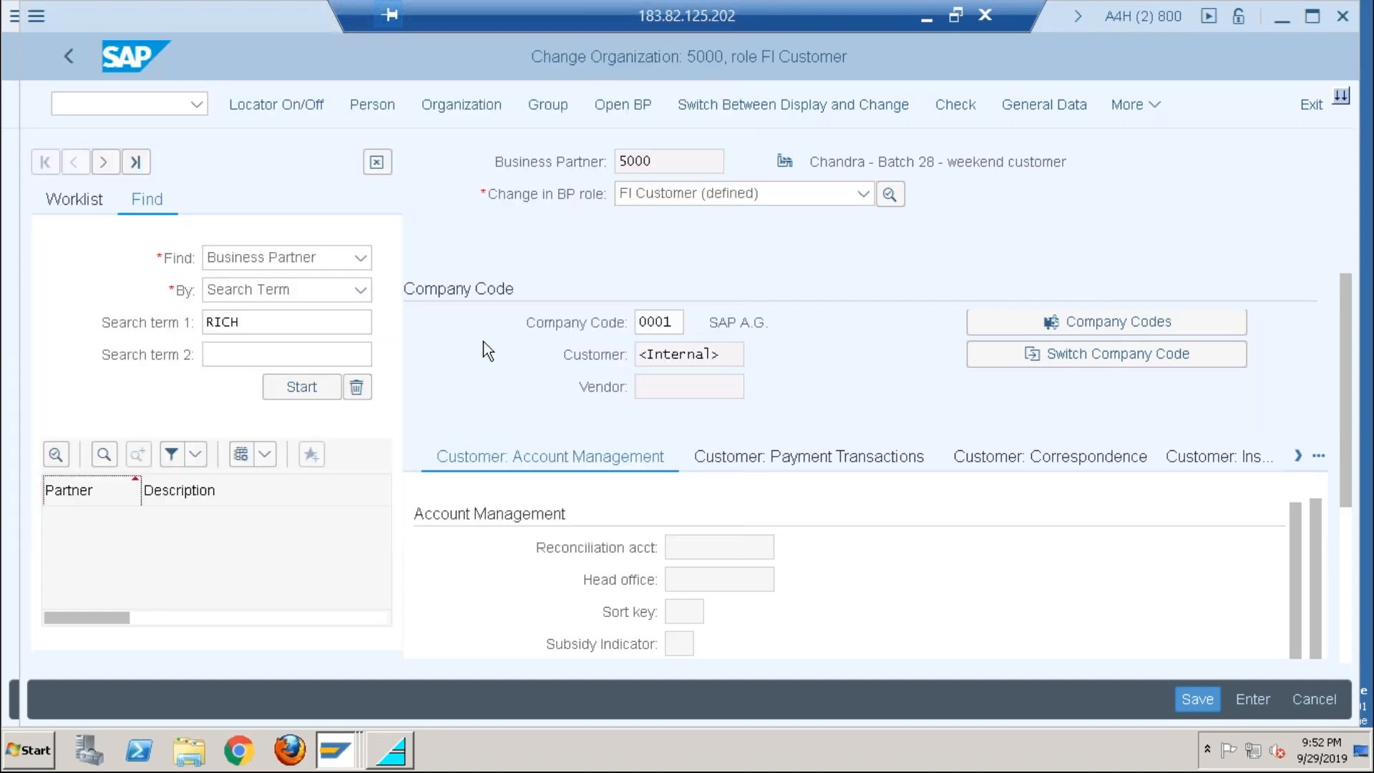
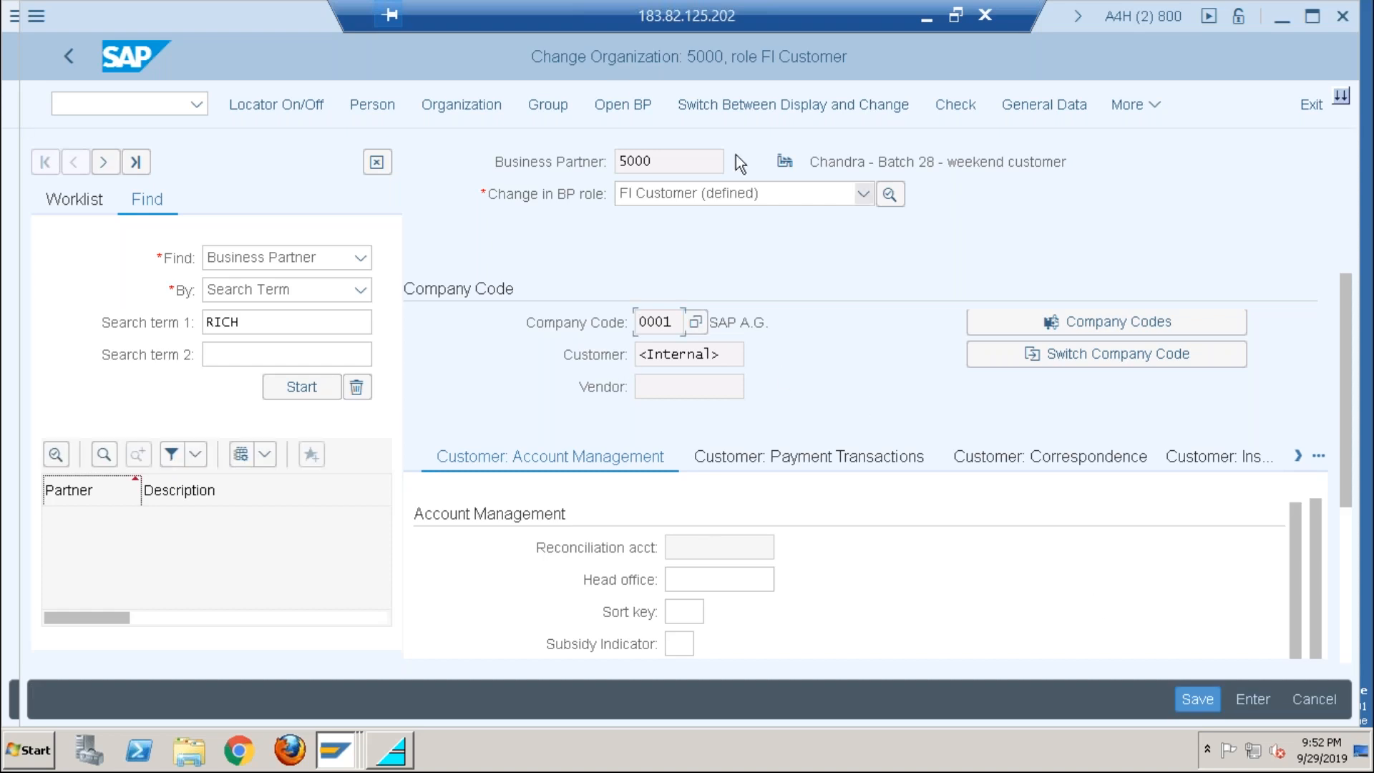
Step: Save partner 5000's FI Customer changes, acknowledging the CVI_MAPPING 044 information notice
{"action": "left_click", "coordinate": [1191, 694]}
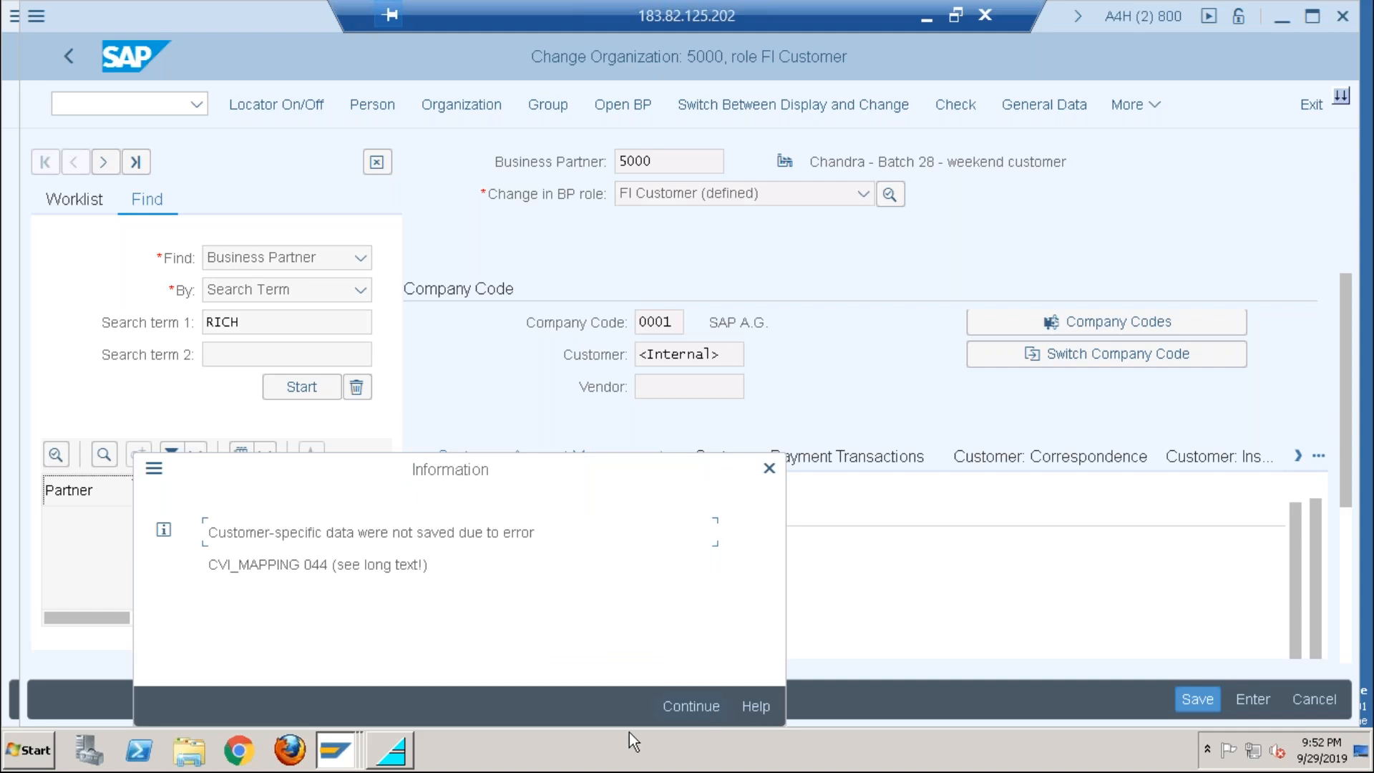
{"action": "left_click", "coordinate": [689, 707]}
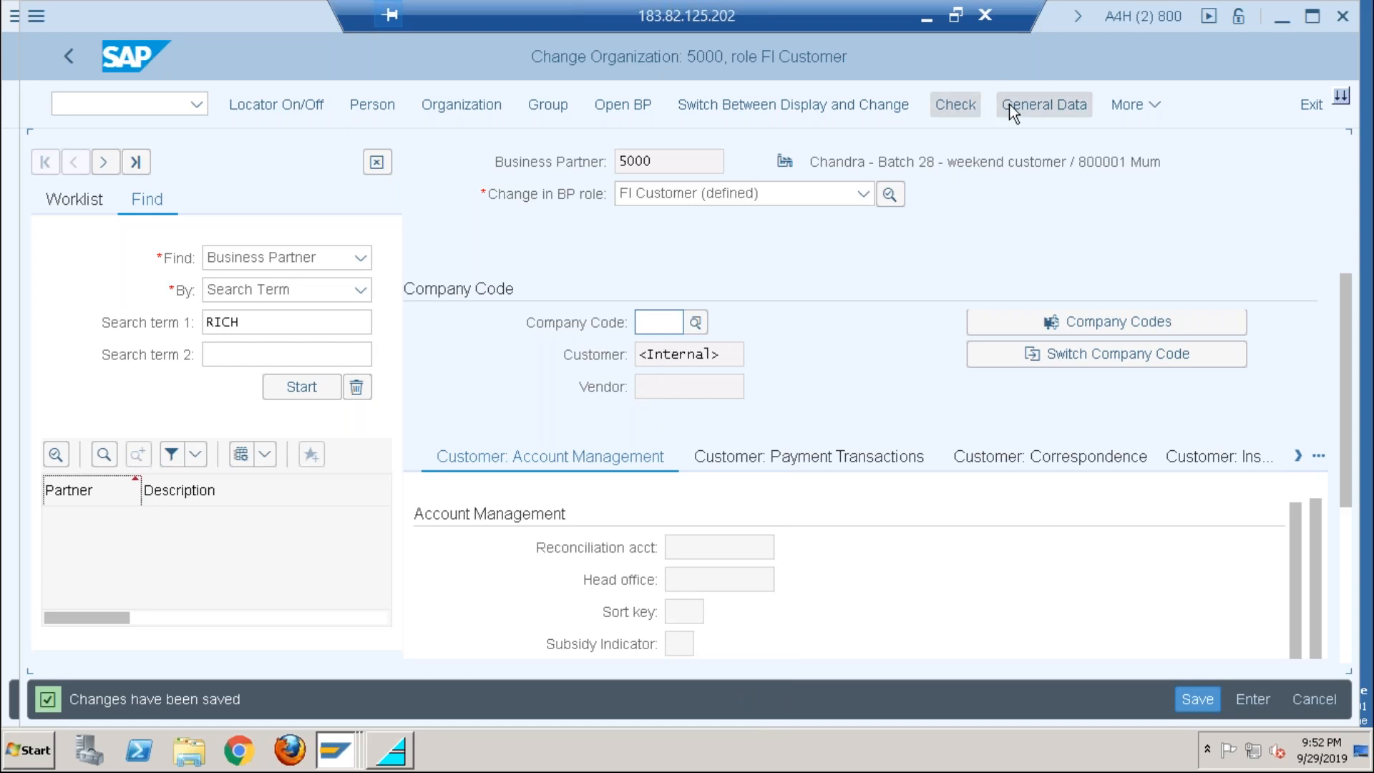
Step: Switch partner 5000 to the FI Customer role with company code 0001 (SAP A.G.)
{"action": "left_click", "coordinate": [865, 196]}
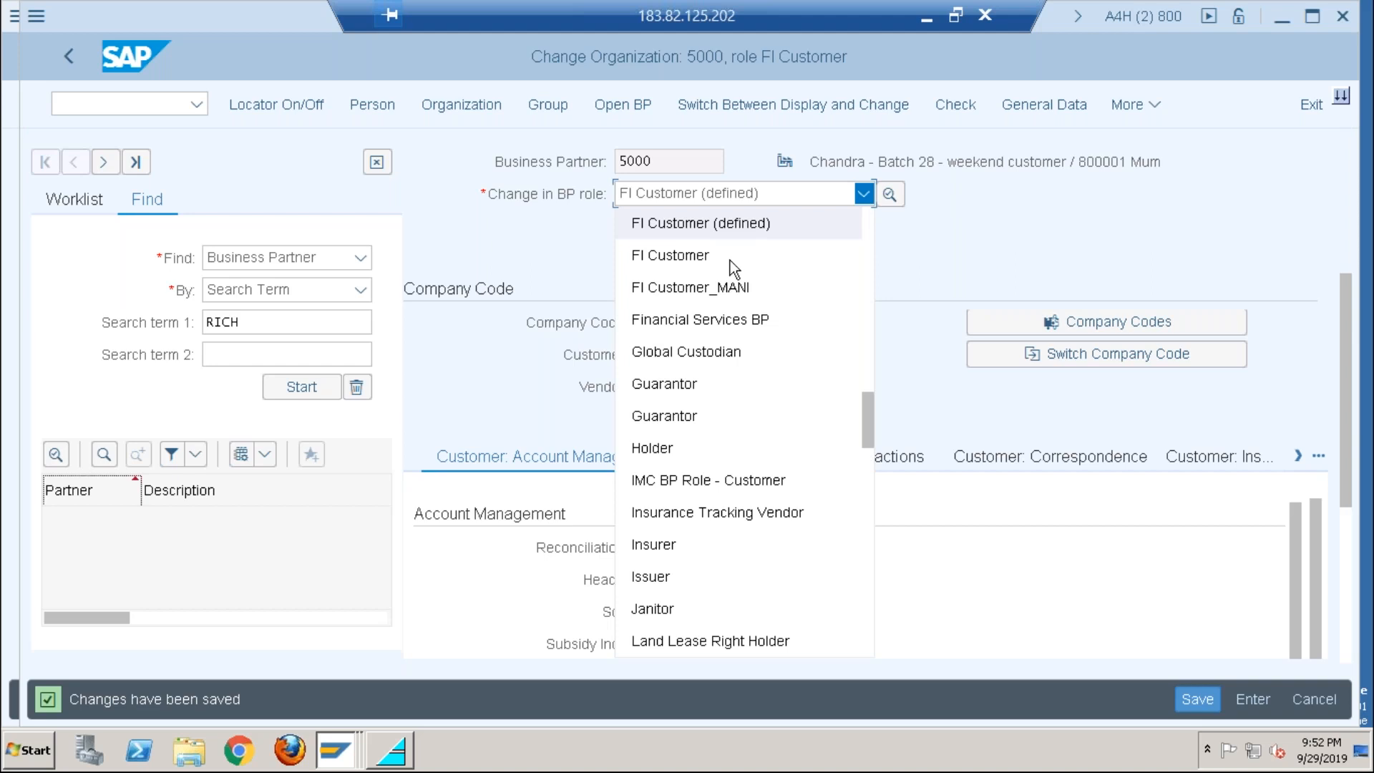
{"action": "left_click", "coordinate": [711, 258]}
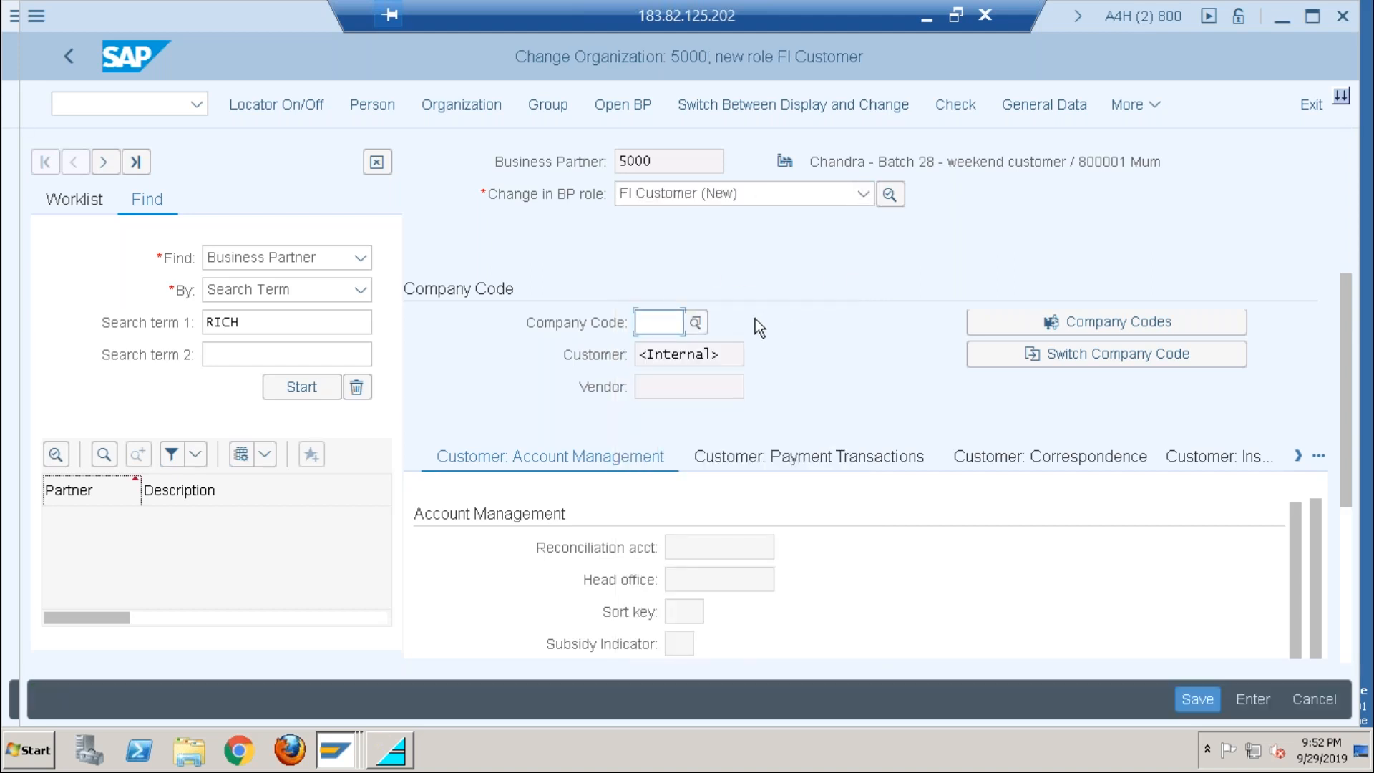
{"action": "left_click", "coordinate": [695, 322]}
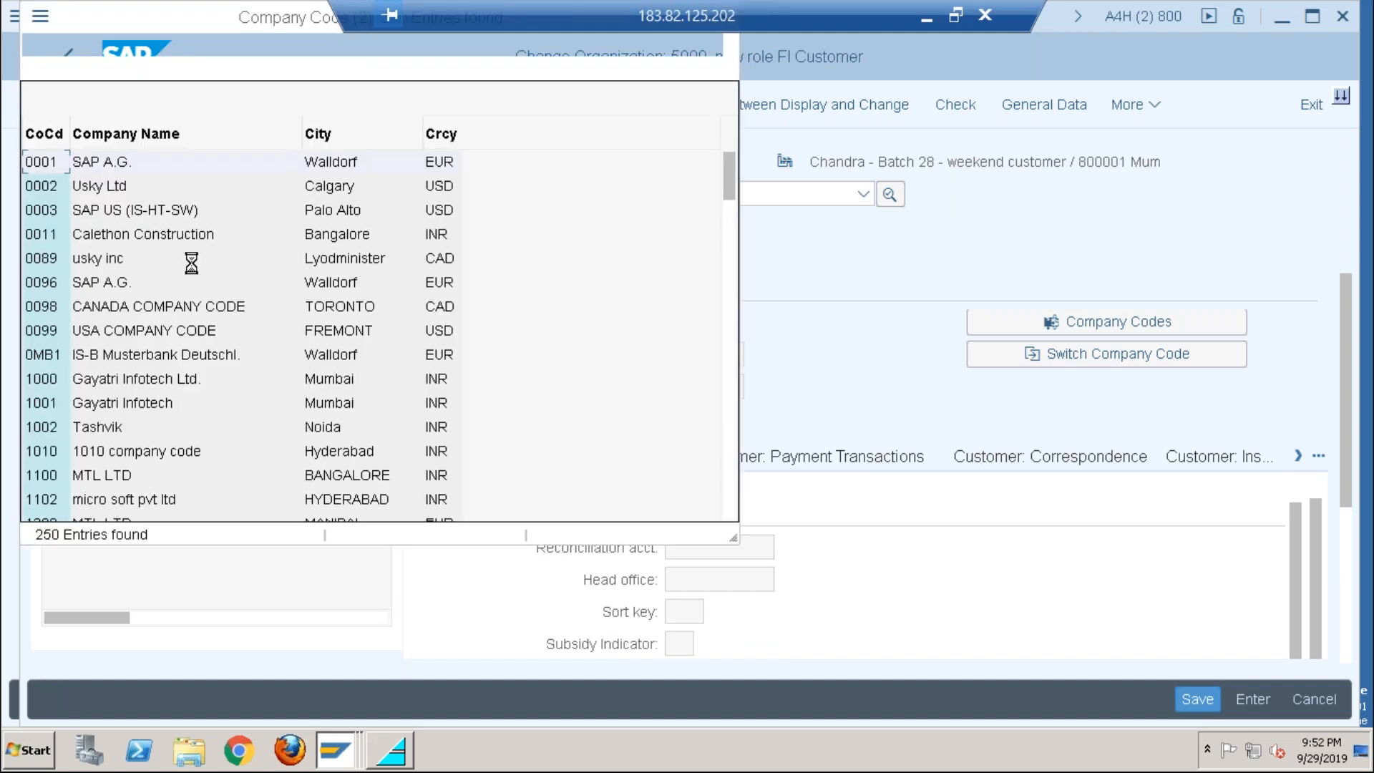
{"action": "double_click", "coordinate": [36, 166]}
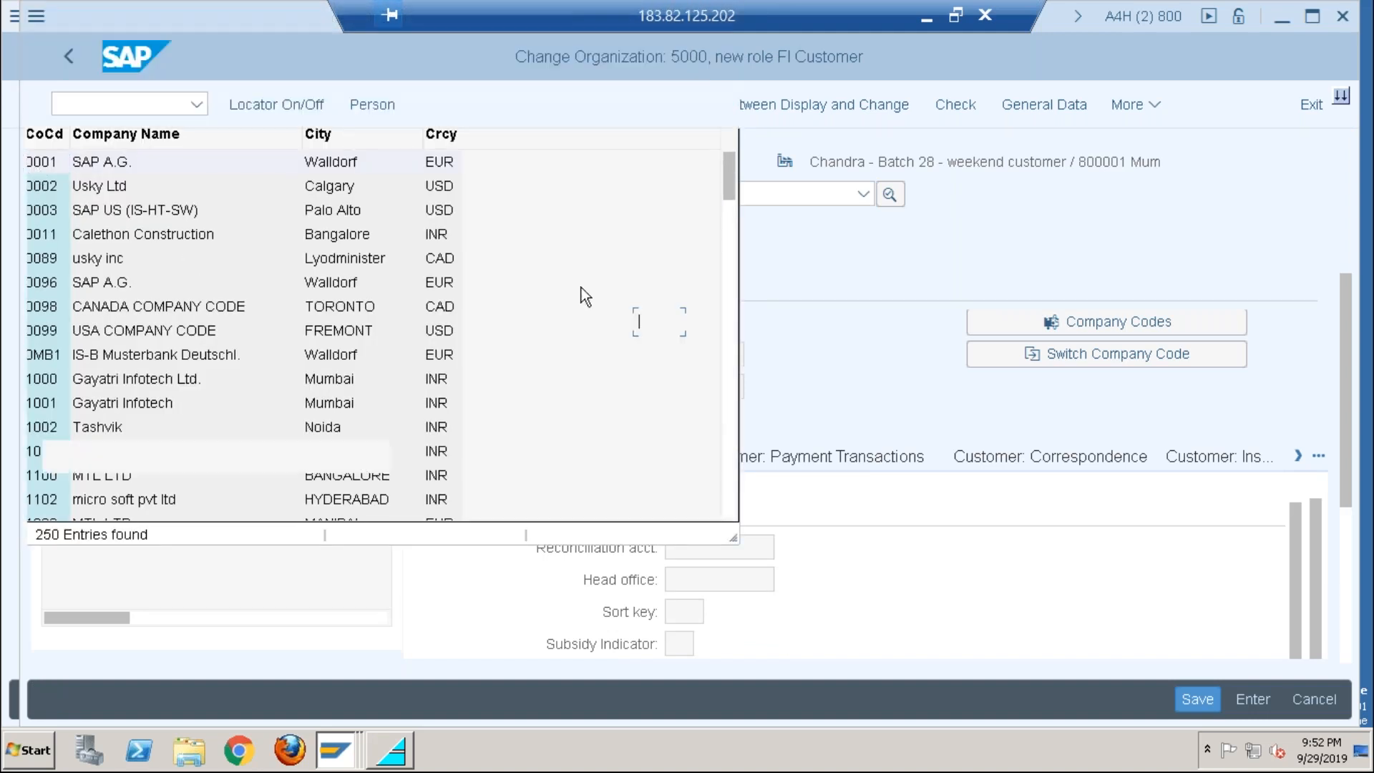
{"action": "key", "text": "Return"}
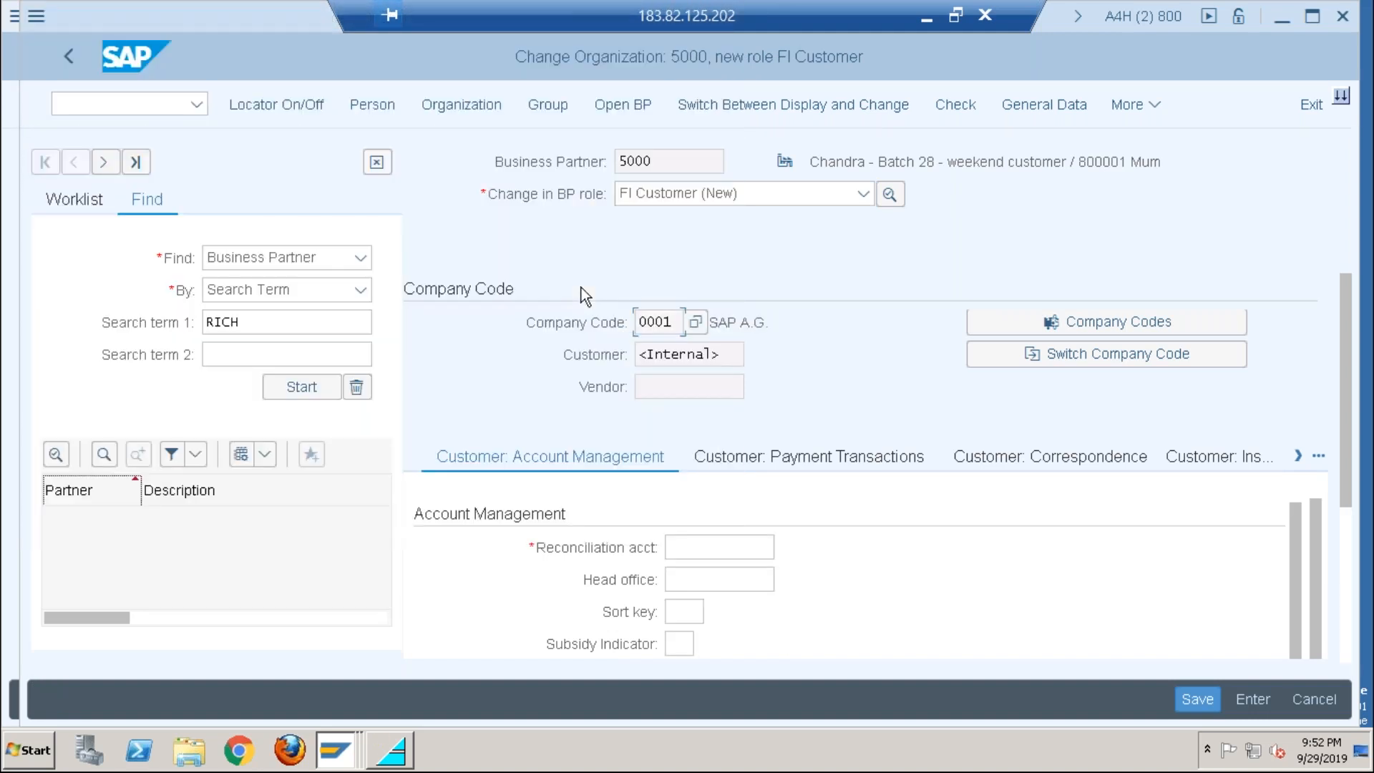
Step: Set reconciliation account 142000 from the lookup and save the FI Customer data
{"action": "left_click", "coordinate": [719, 547]}
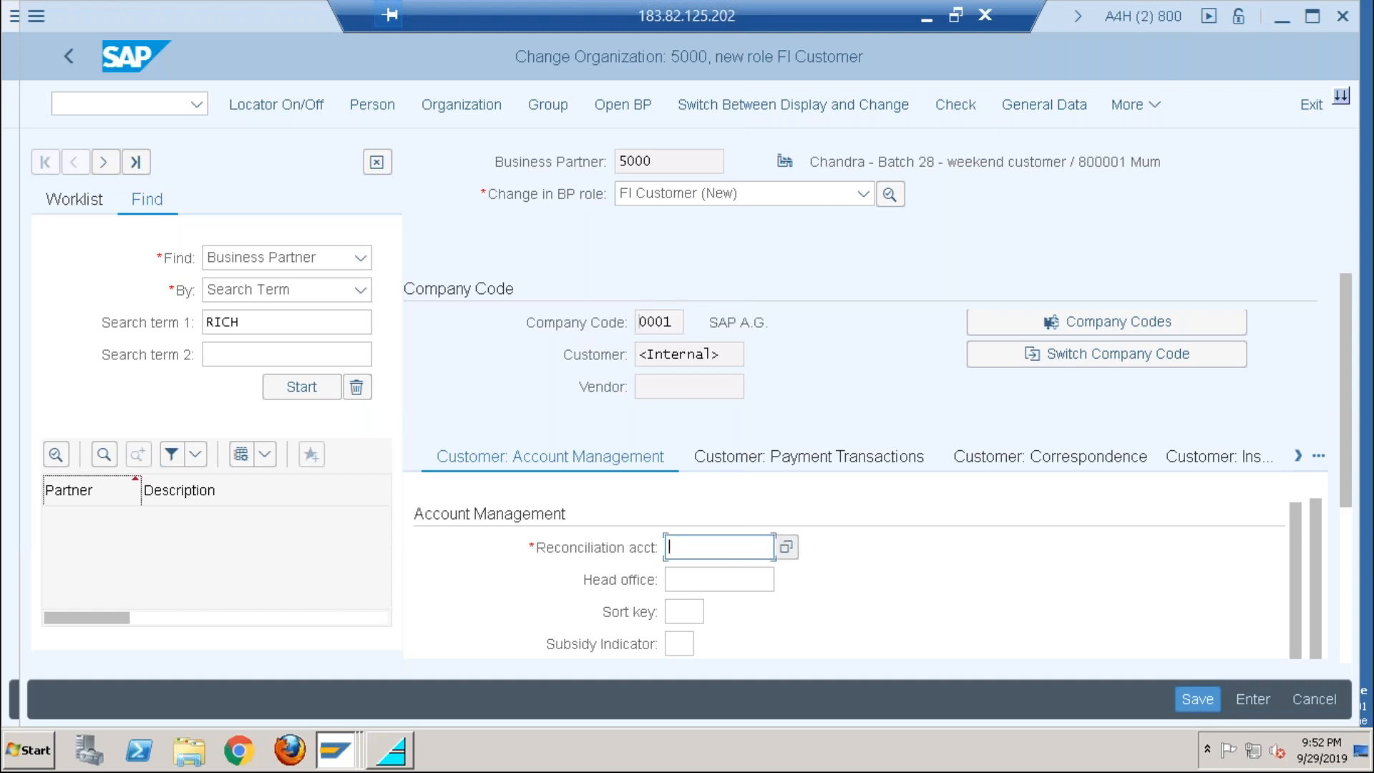
{"action": "left_click", "coordinate": [785, 547]}
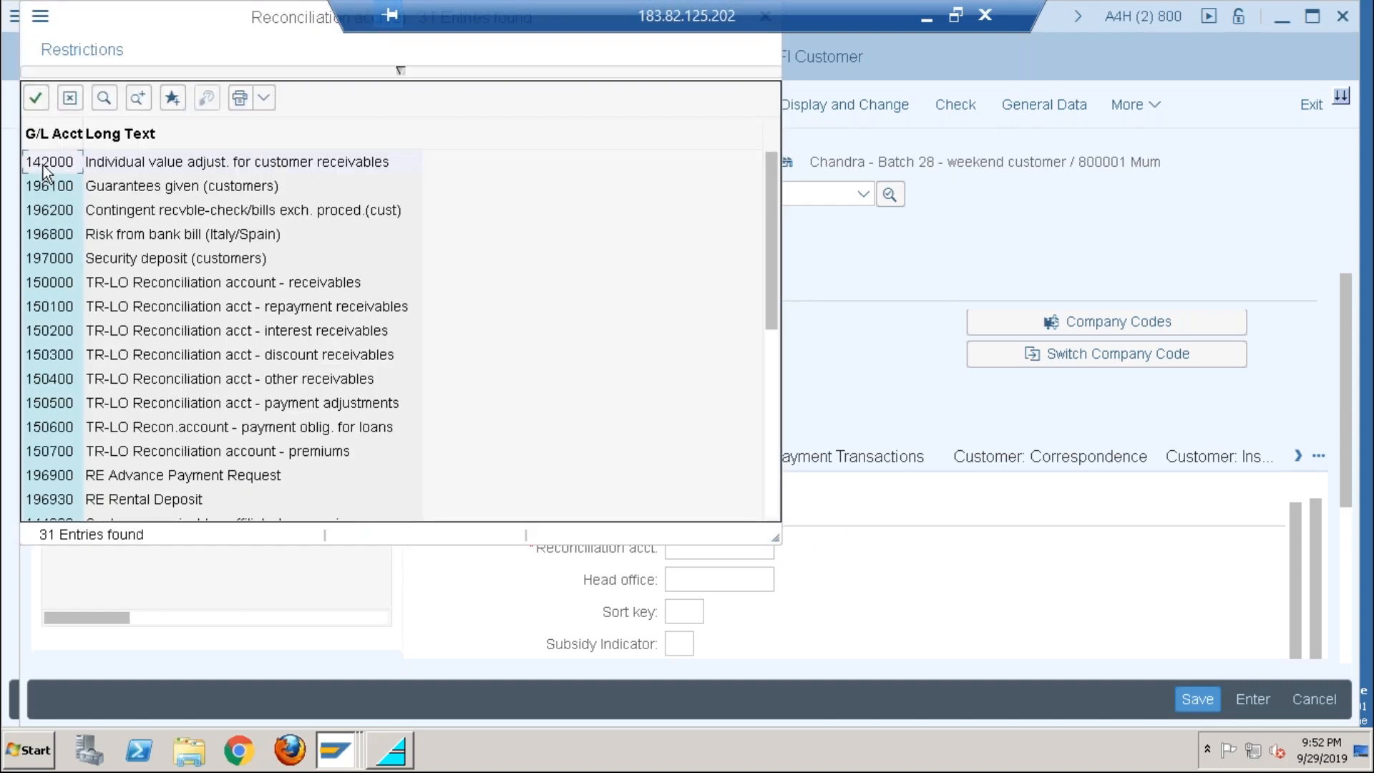
{"action": "double_click", "coordinate": [44, 161]}
{"action": "key", "text": "Return"}
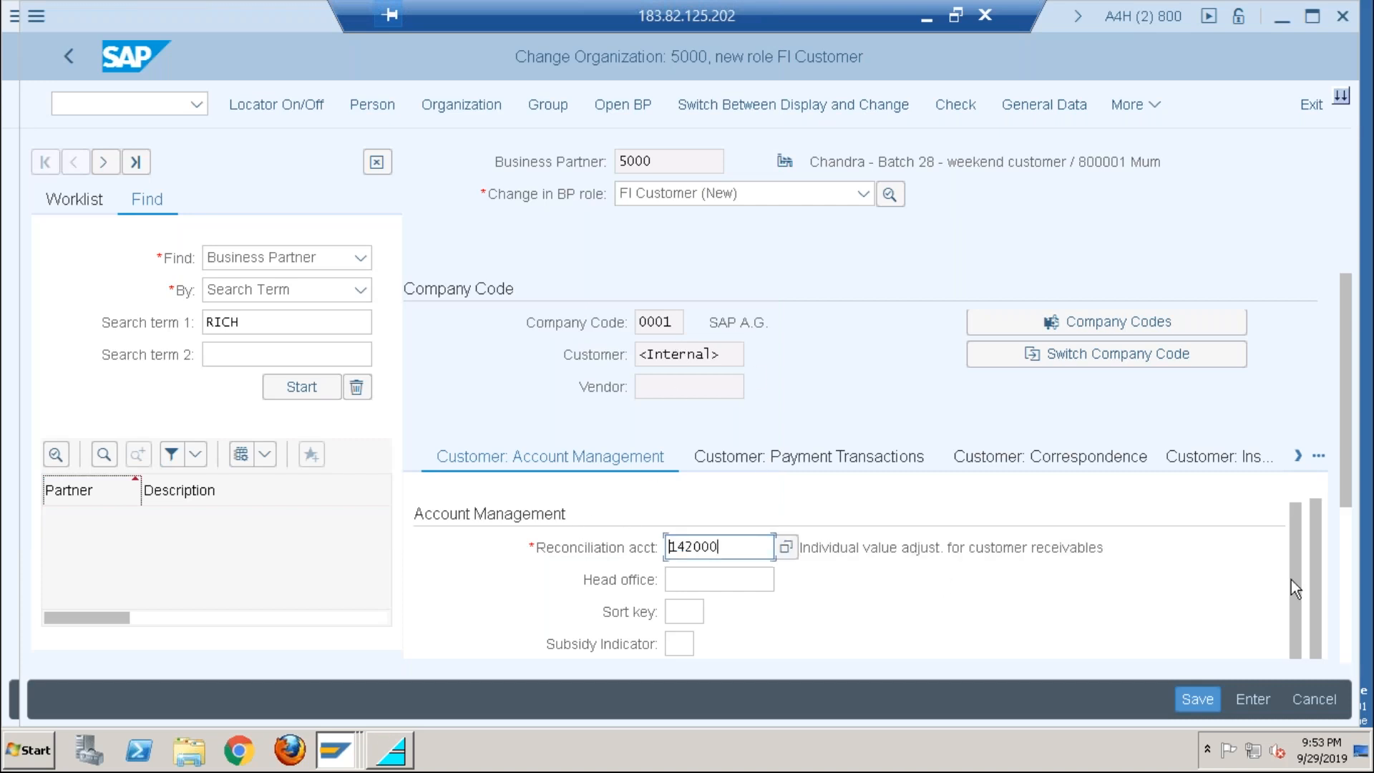
{"action": "left_click", "coordinate": [1204, 701]}
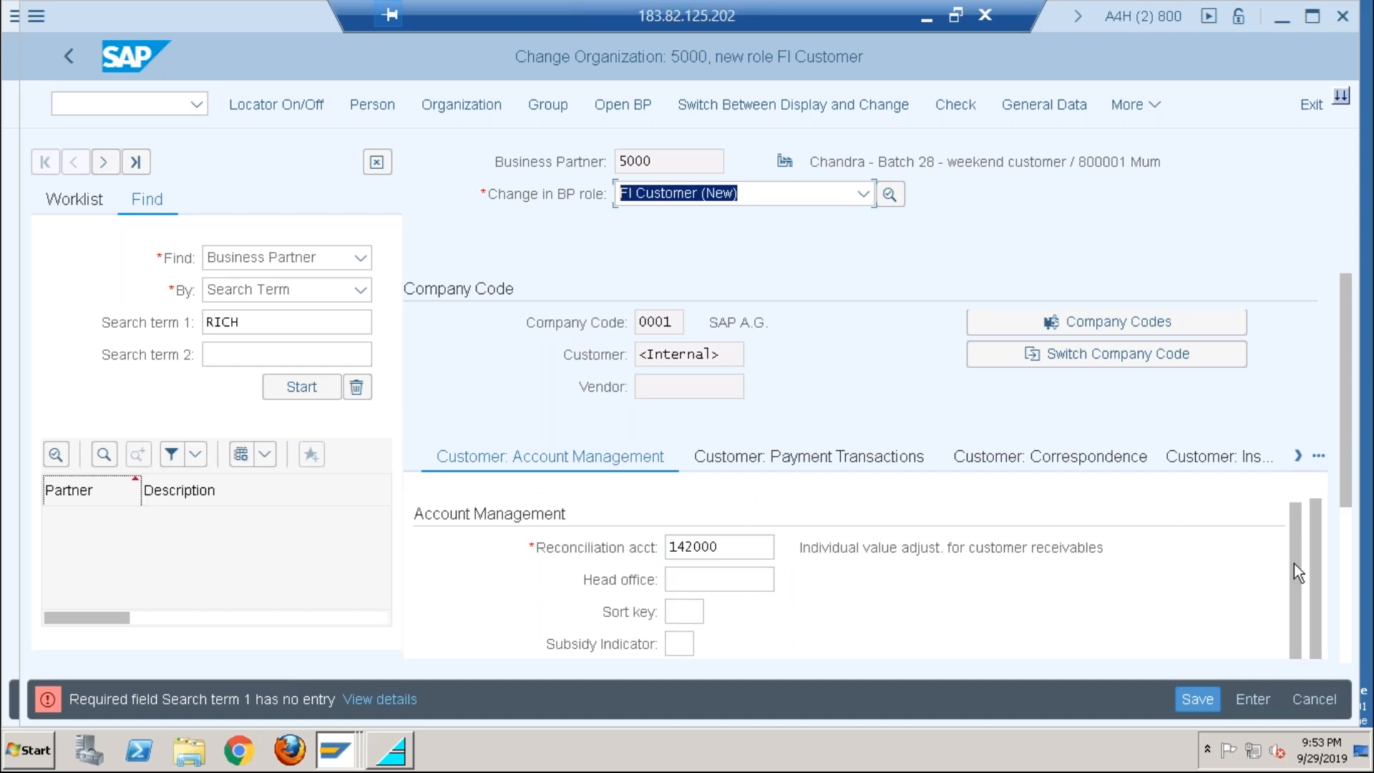
{"action": "left_click", "coordinate": [1345, 562]}
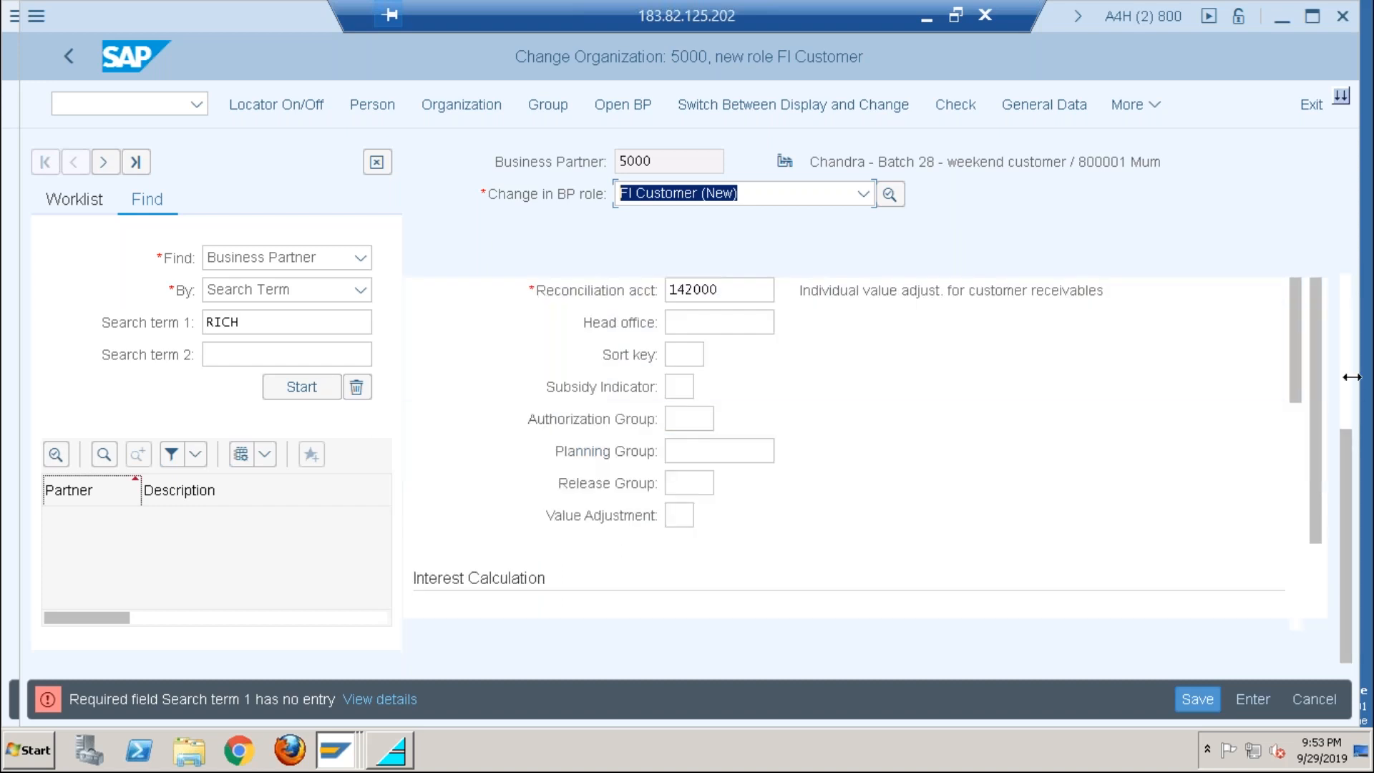
{"action": "left_click", "coordinate": [1346, 415]}
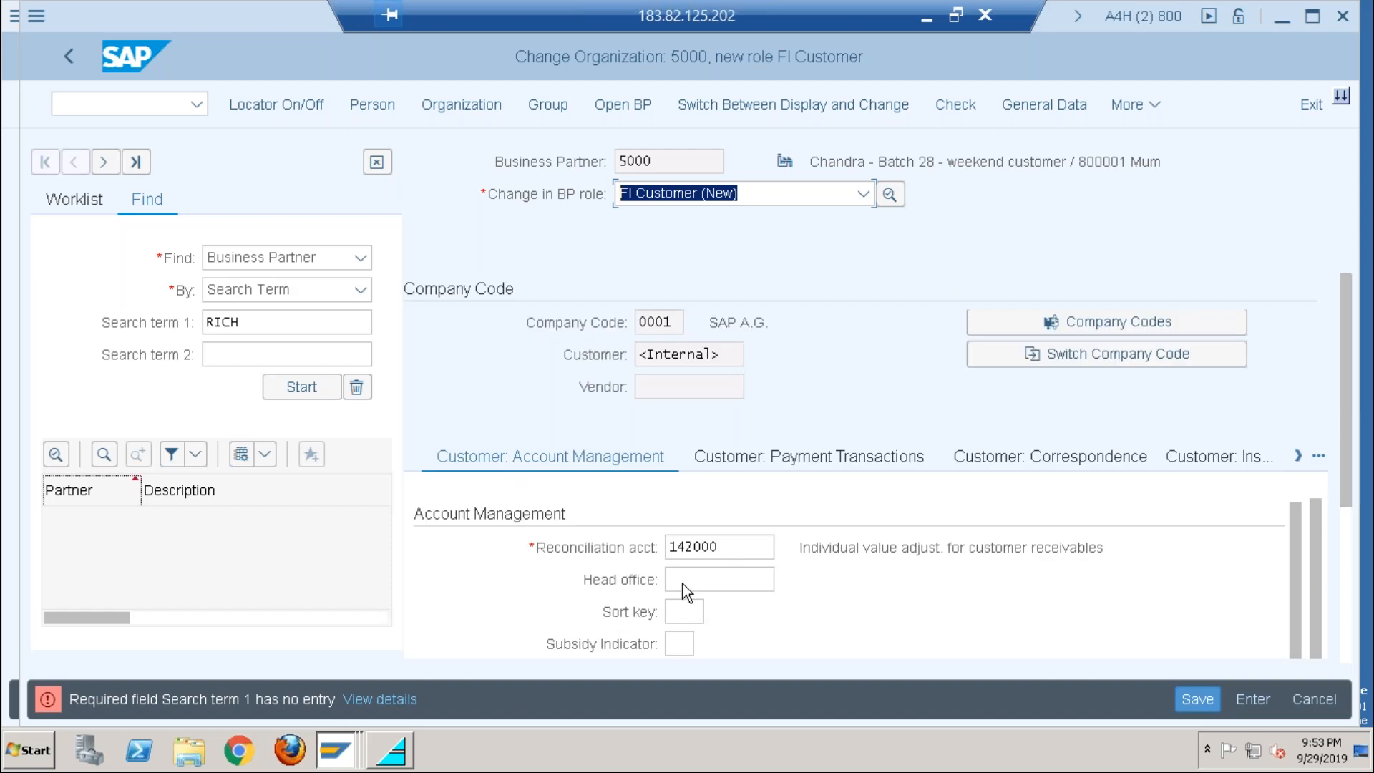
{"action": "left_click", "coordinate": [1348, 594]}
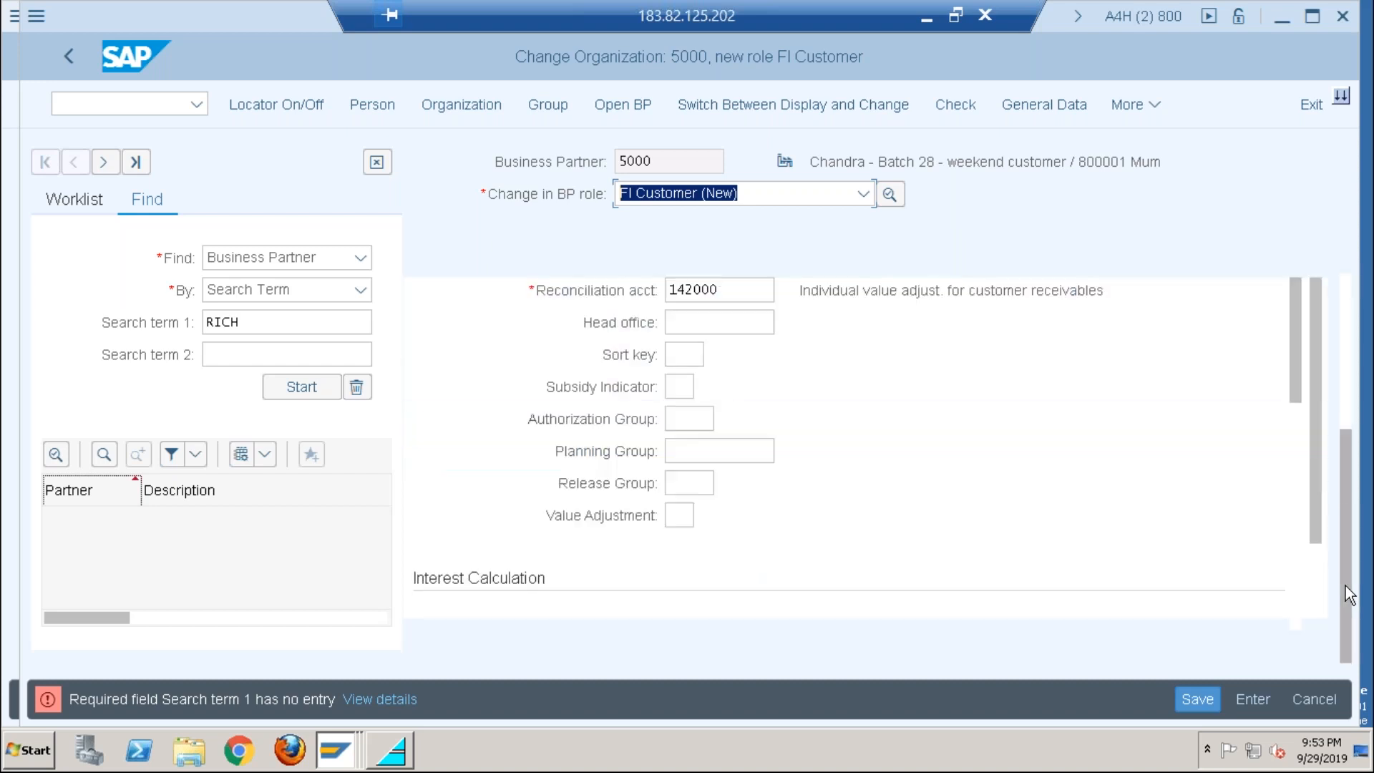
{"action": "left_click", "coordinate": [1293, 448]}
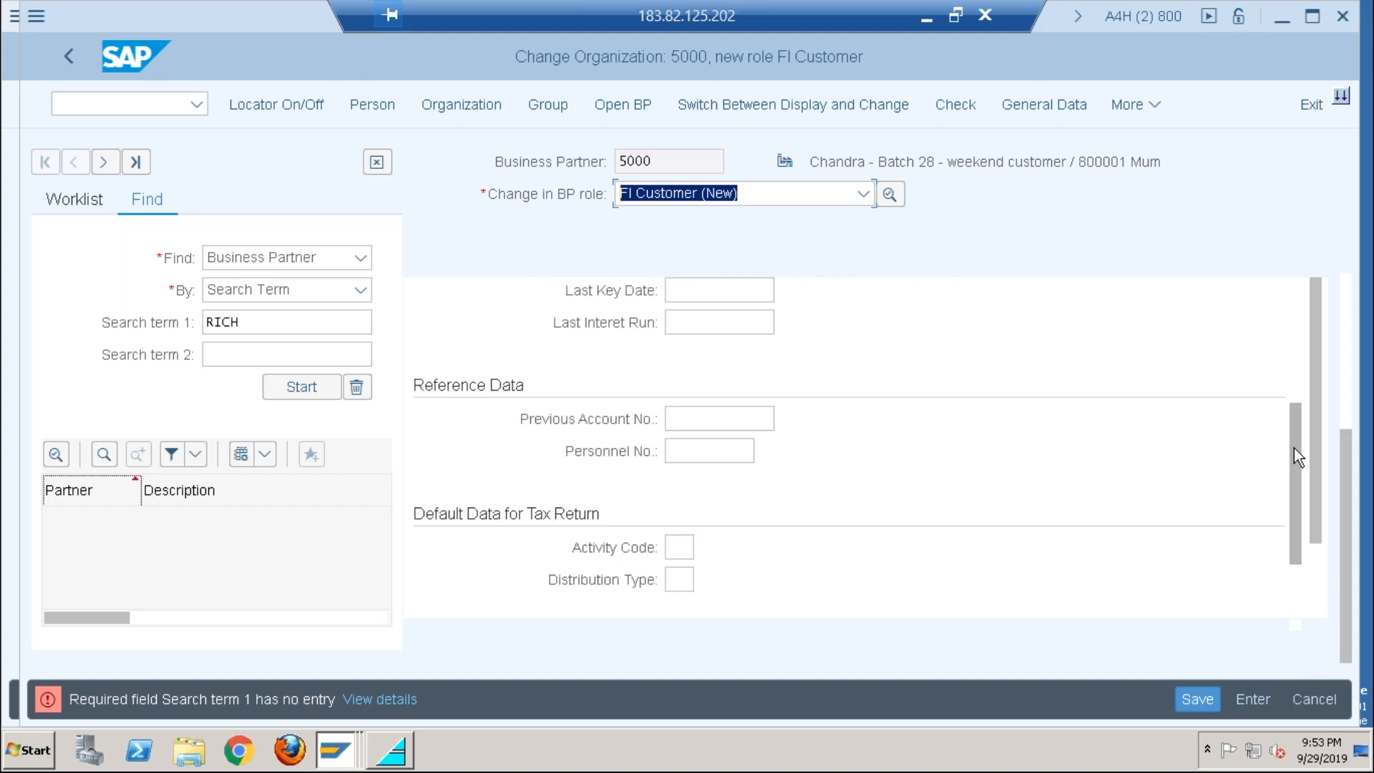
{"action": "left_click", "coordinate": [1294, 448]}
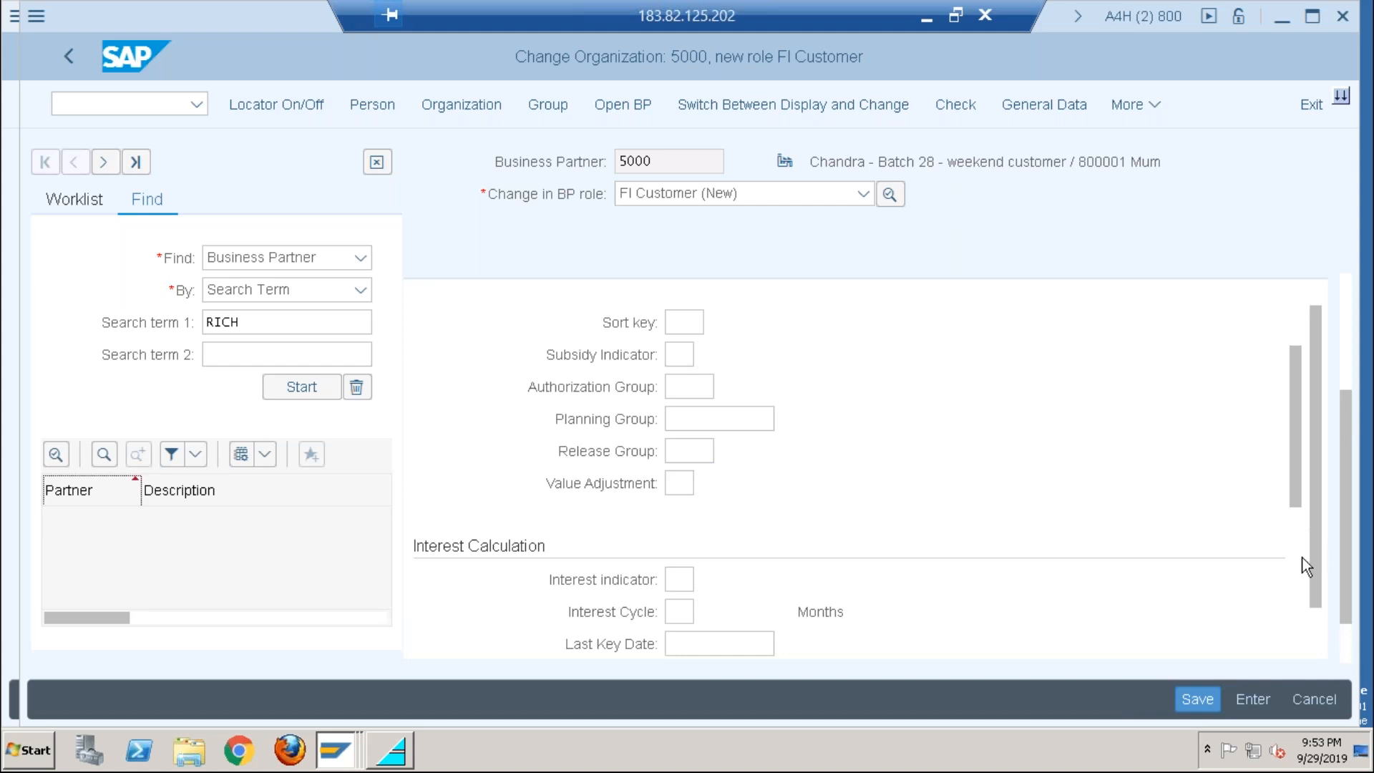
{"action": "left_click", "coordinate": [1293, 538]}
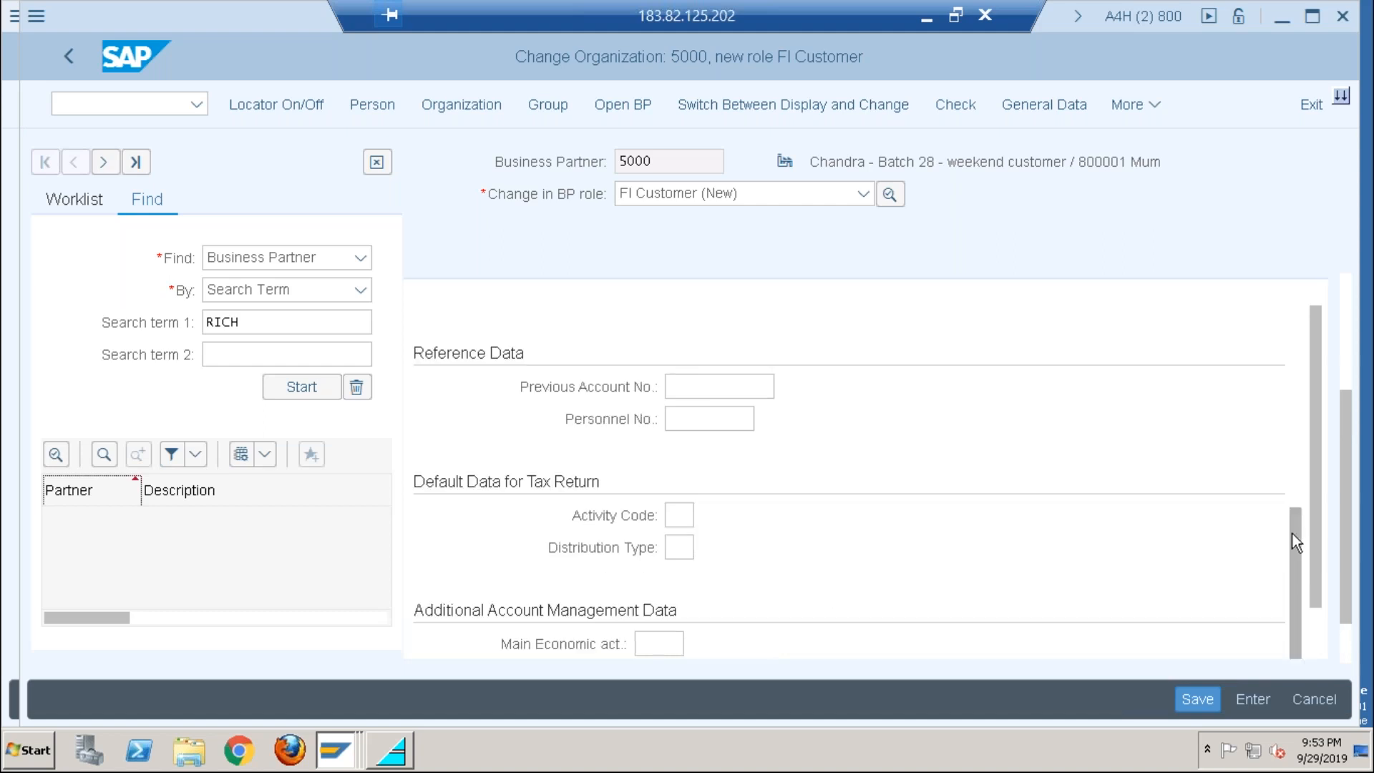
{"action": "left_click", "coordinate": [1294, 423]}
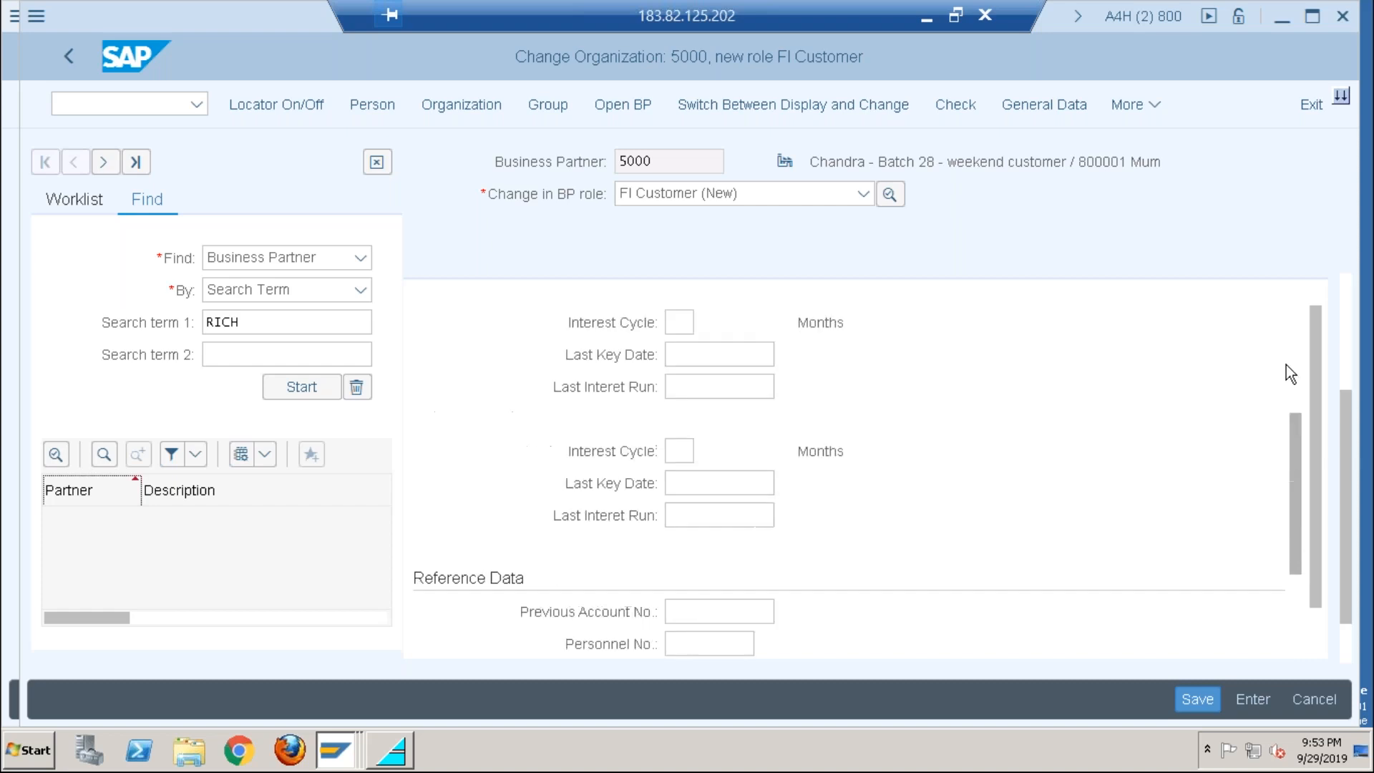
{"action": "left_click_drag", "start_coordinate": [1289, 332], "coordinate": [1290, 305]}
{"action": "scroll", "coordinate": [1289, 305], "scroll_direction": "down", "scroll_amount": 5}
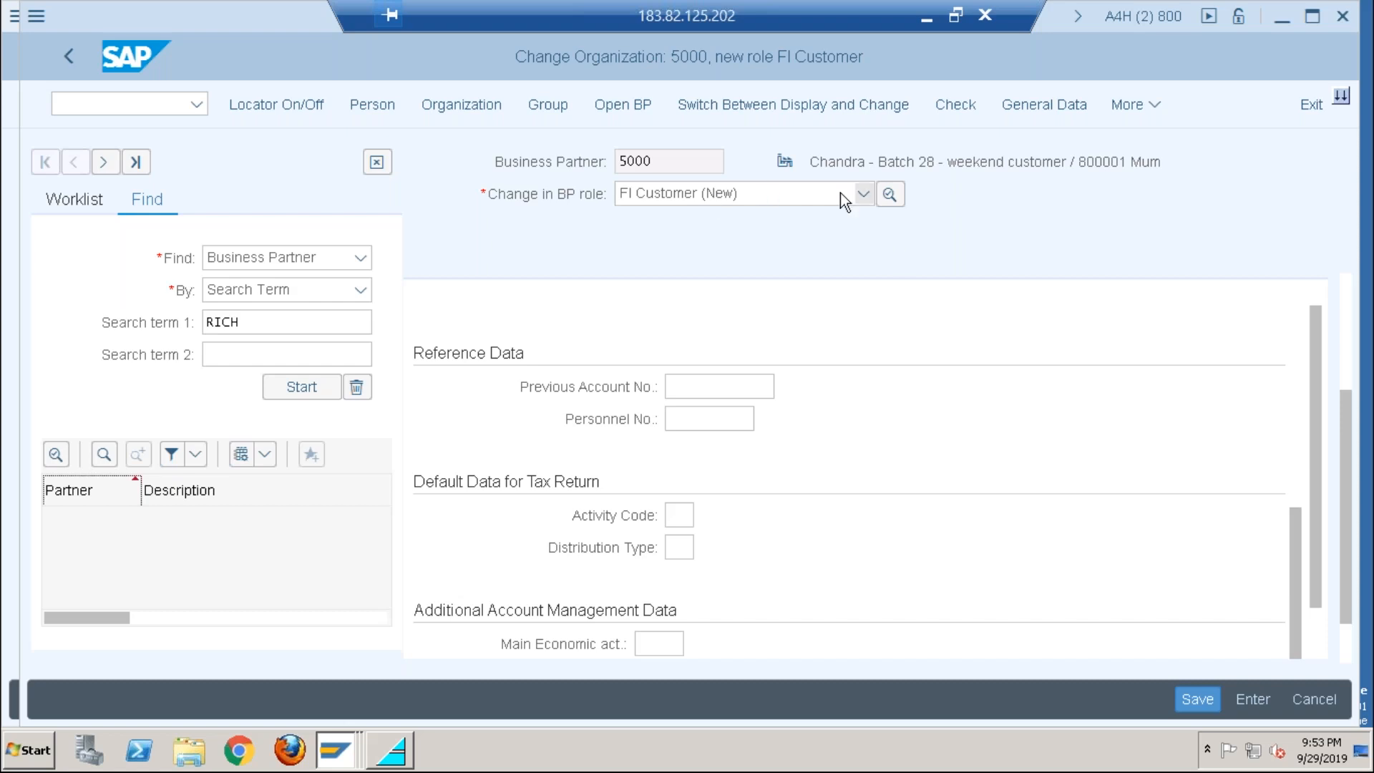
Step: Try switching partner 5000 to the FI Customer role, discarding the incomplete unsaved data
{"action": "left_click", "coordinate": [863, 195]}
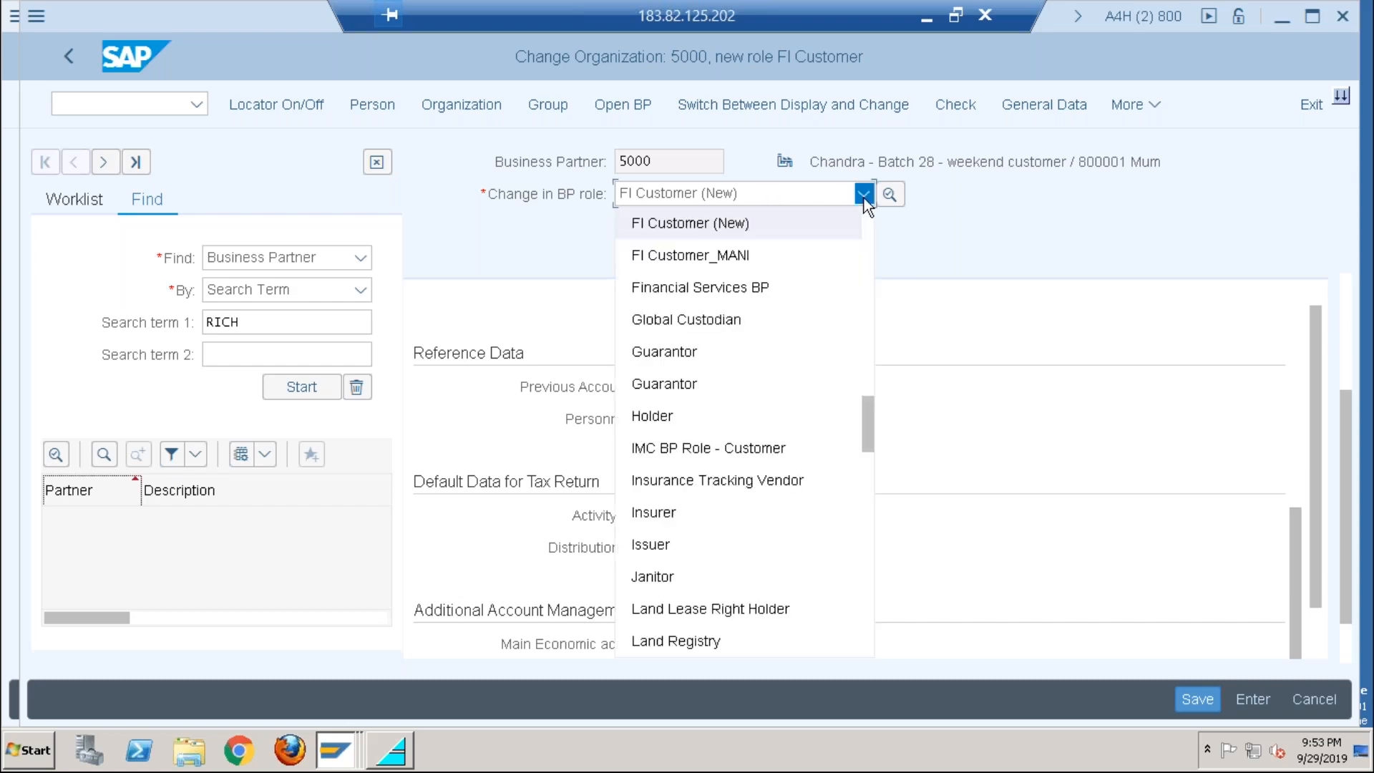
{"action": "left_click", "coordinate": [868, 259]}
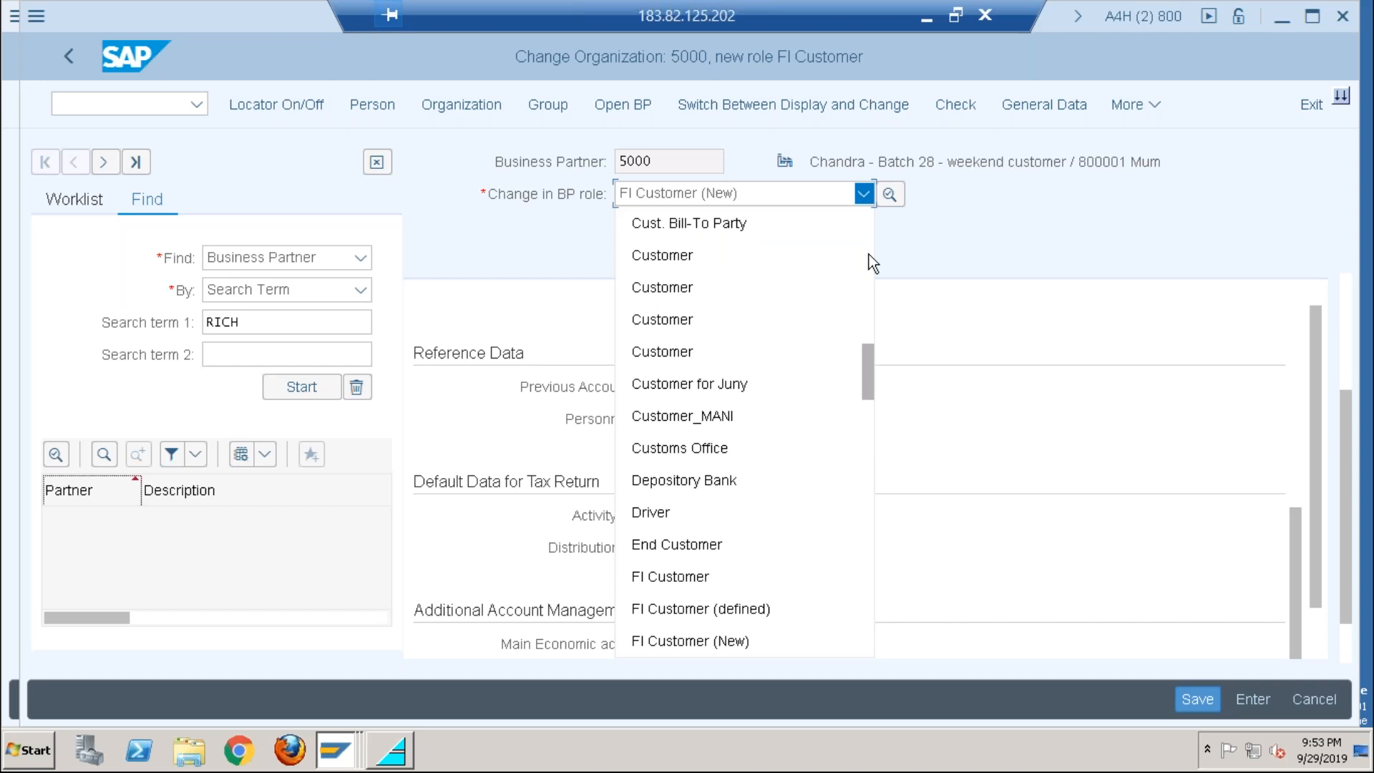
{"action": "left_click", "coordinate": [684, 574]}
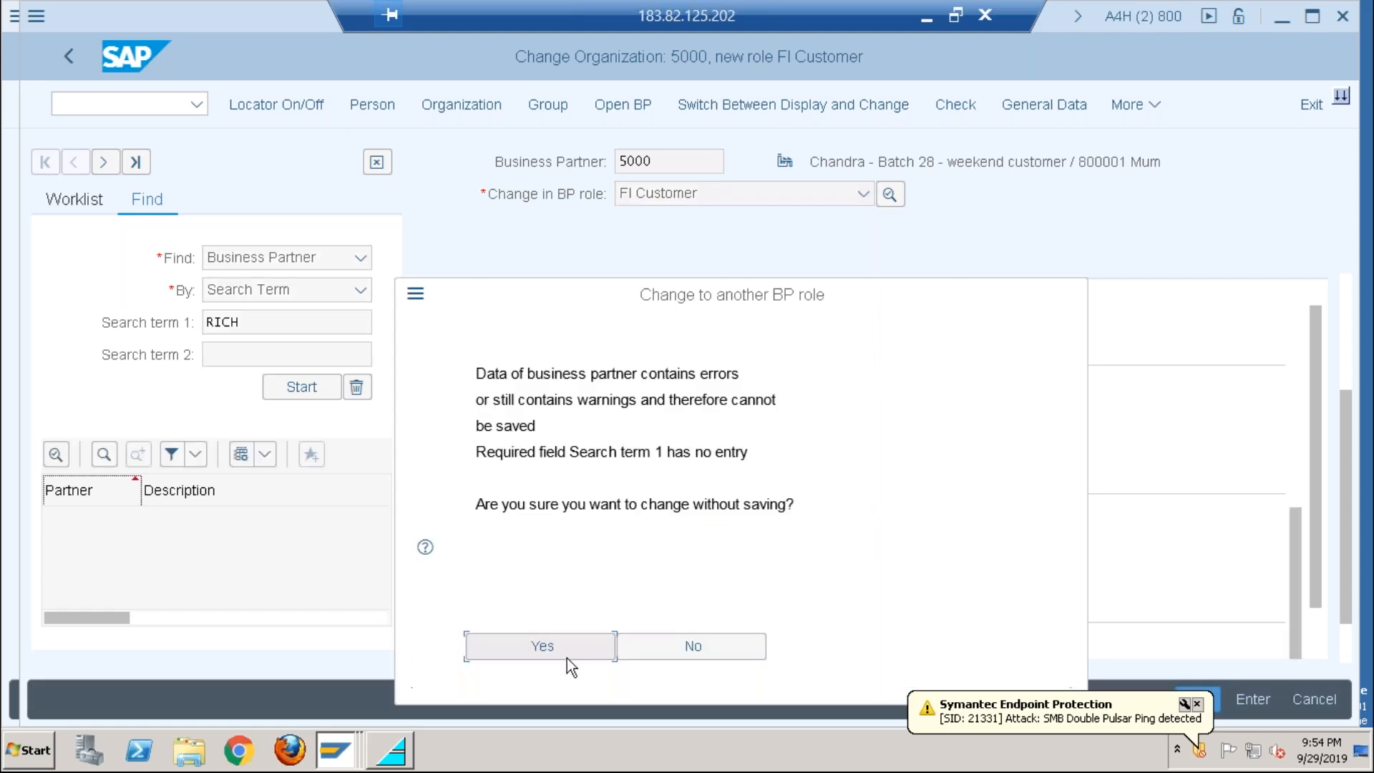
{"action": "left_click", "coordinate": [570, 653]}
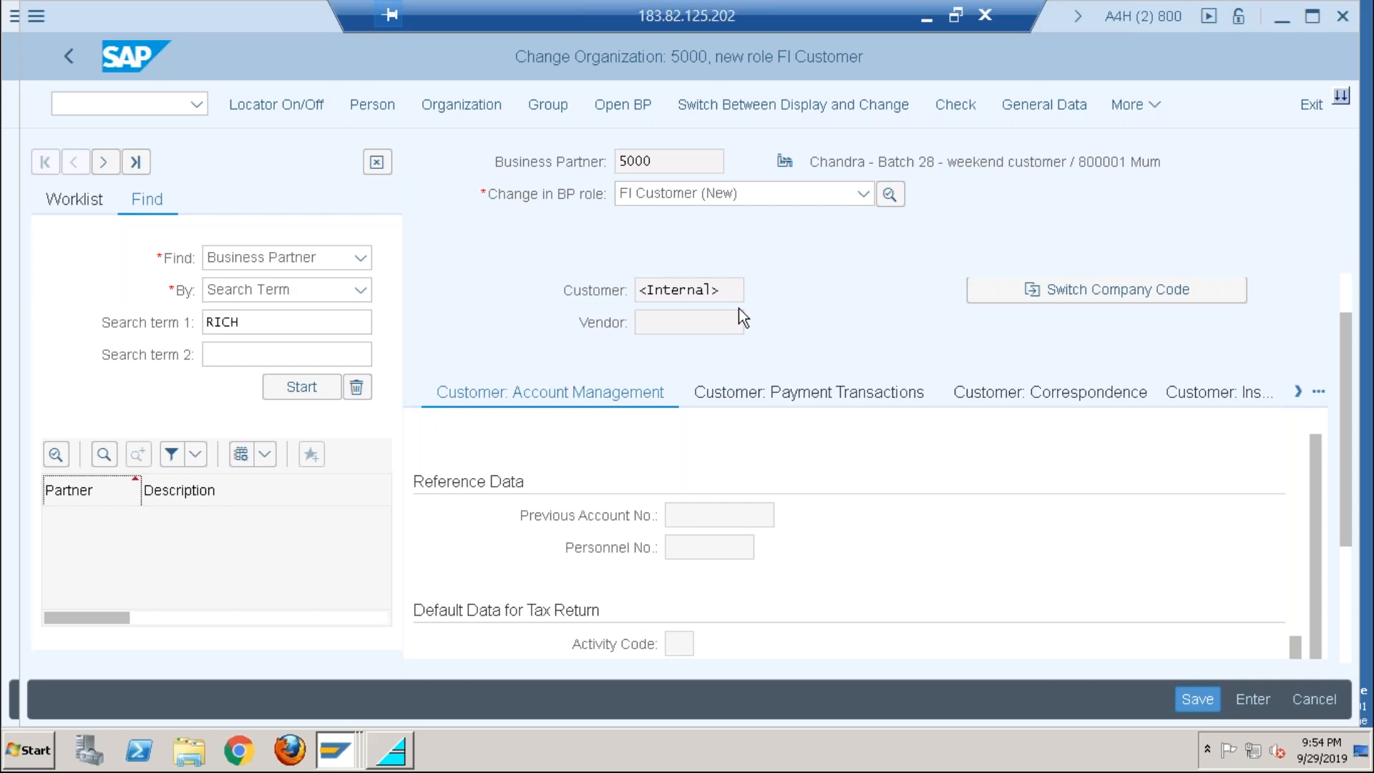
{"action": "left_click", "coordinate": [861, 194]}
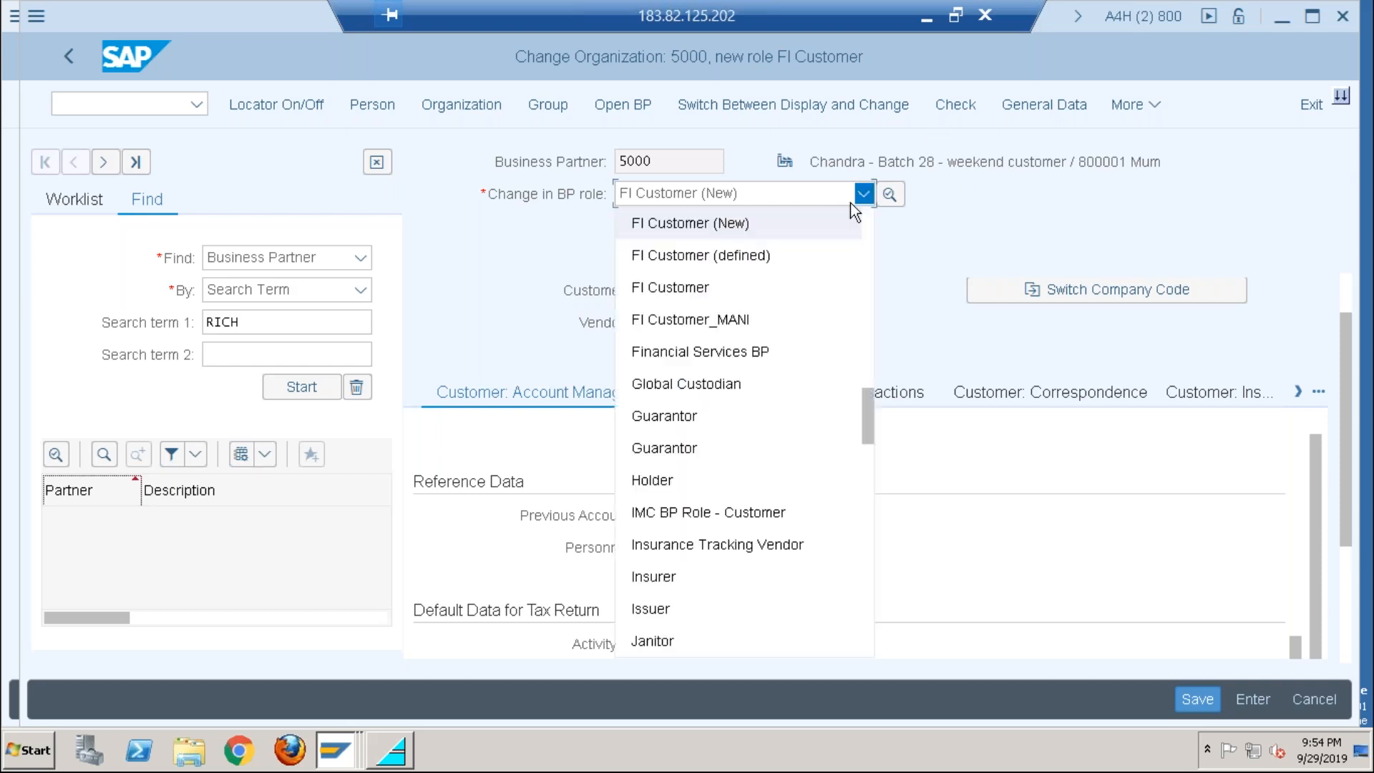
{"action": "left_click", "coordinate": [689, 294]}
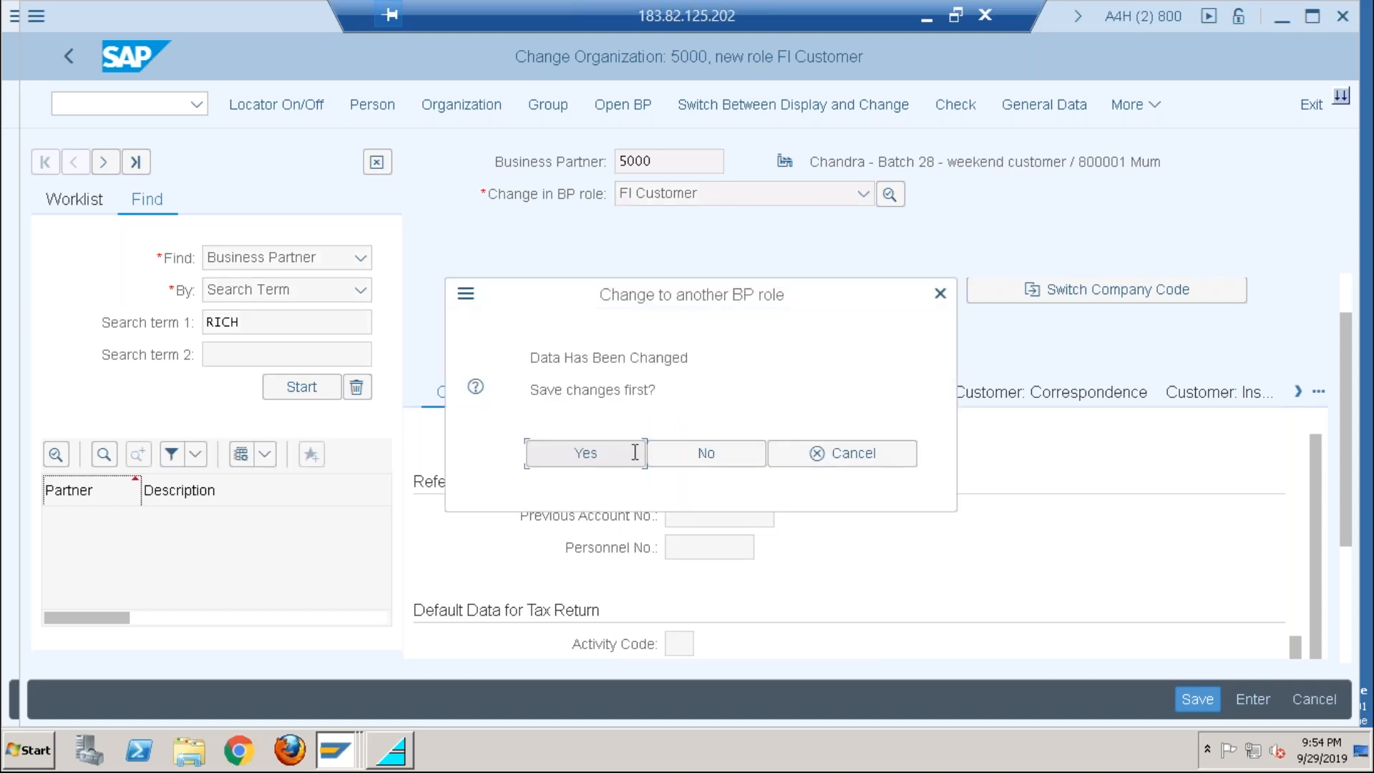
{"action": "left_click", "coordinate": [686, 454]}
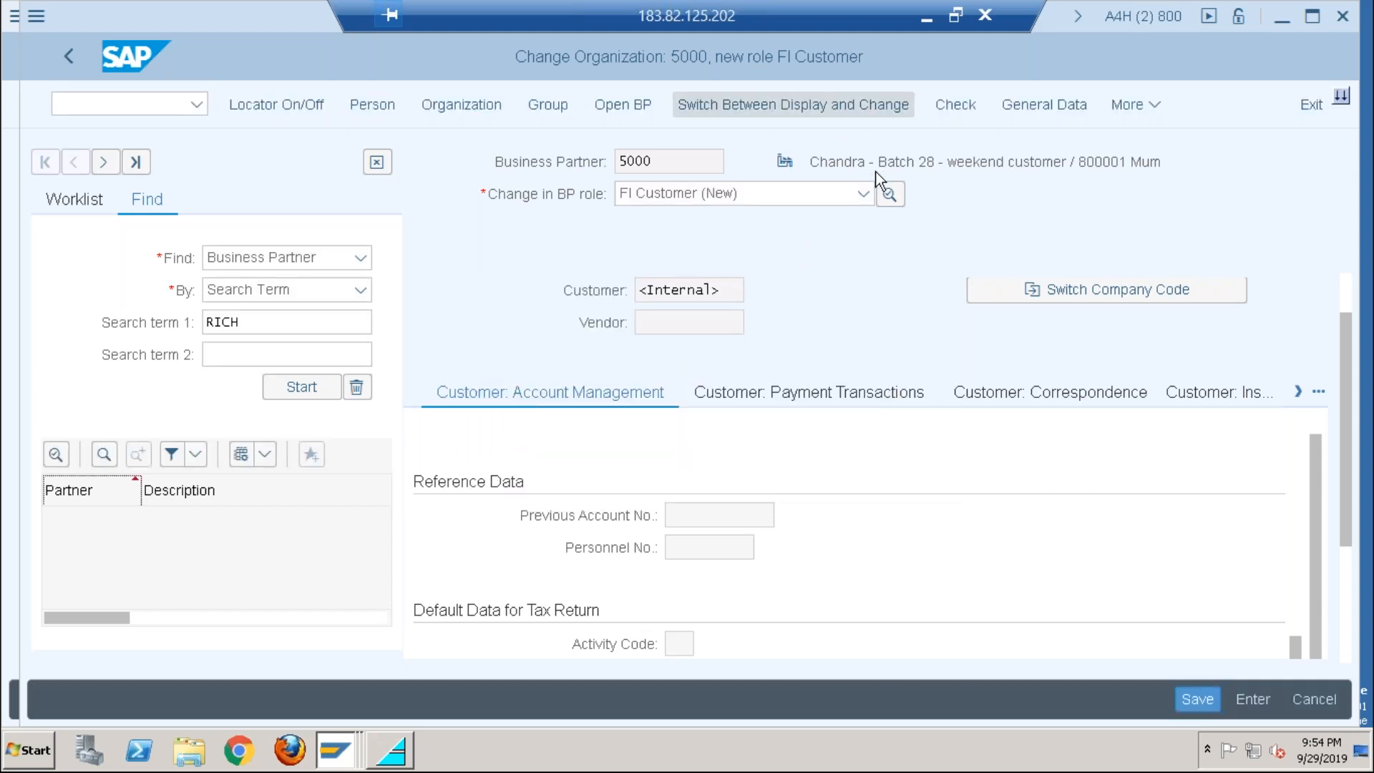
Step: Select the FI Customer (New) role from the business partner role list
{"action": "left_click", "coordinate": [864, 193]}
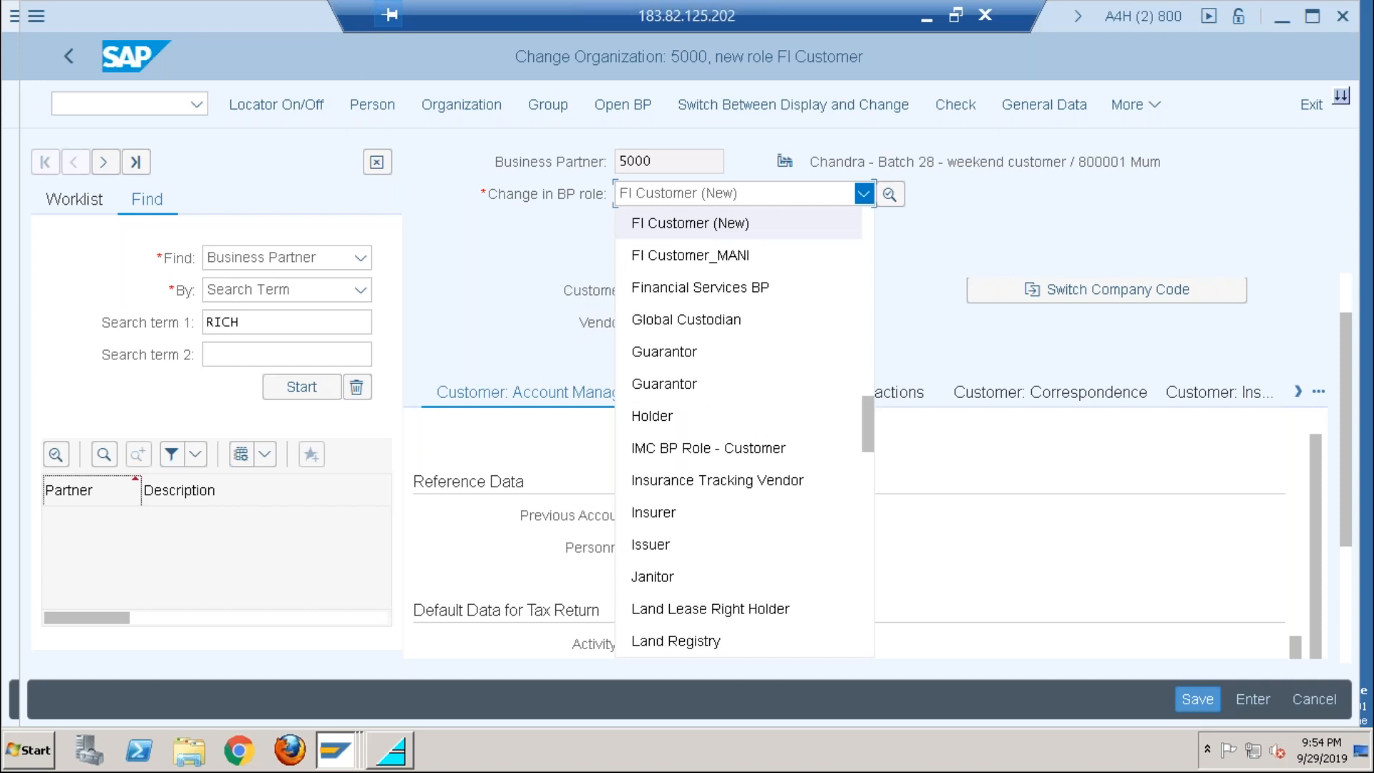
{"action": "left_click", "coordinate": [937, 239]}
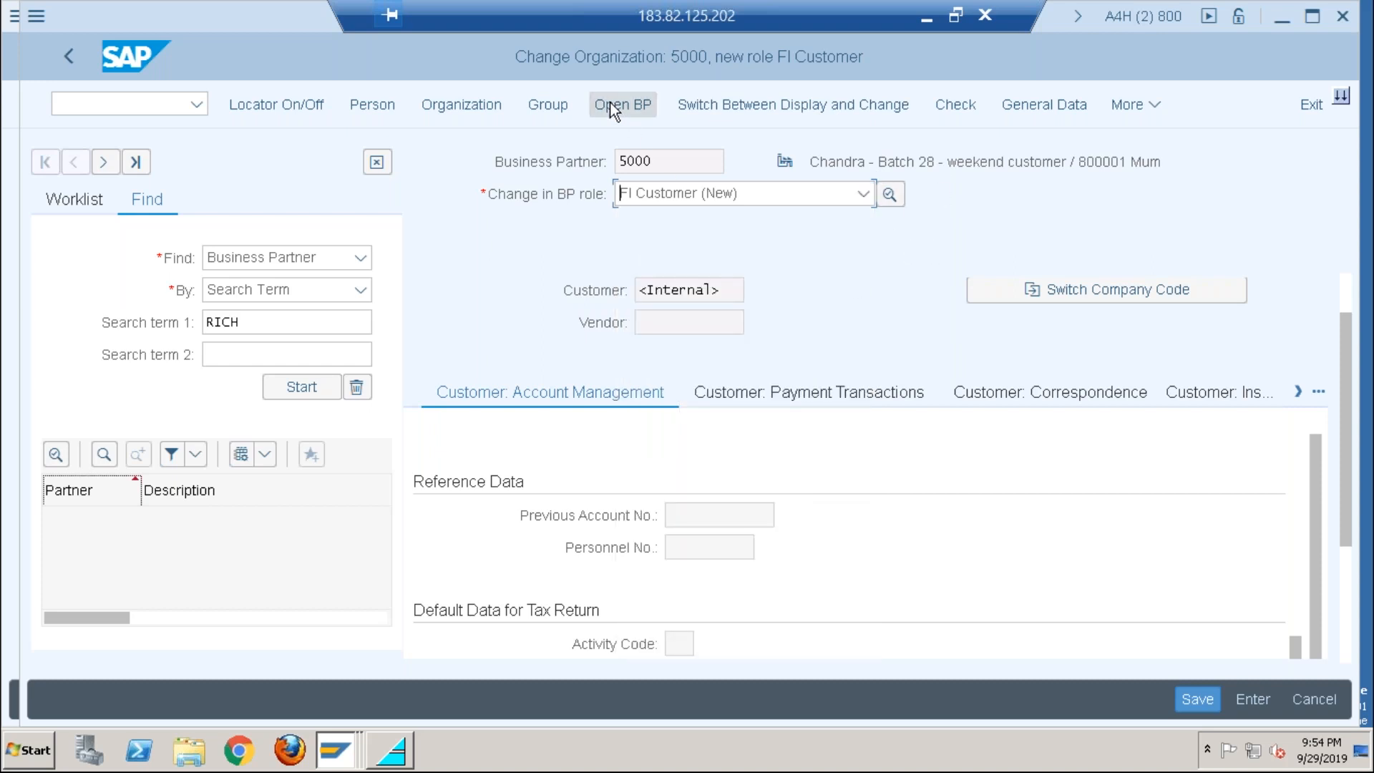
{"action": "left_click", "coordinate": [864, 194]}
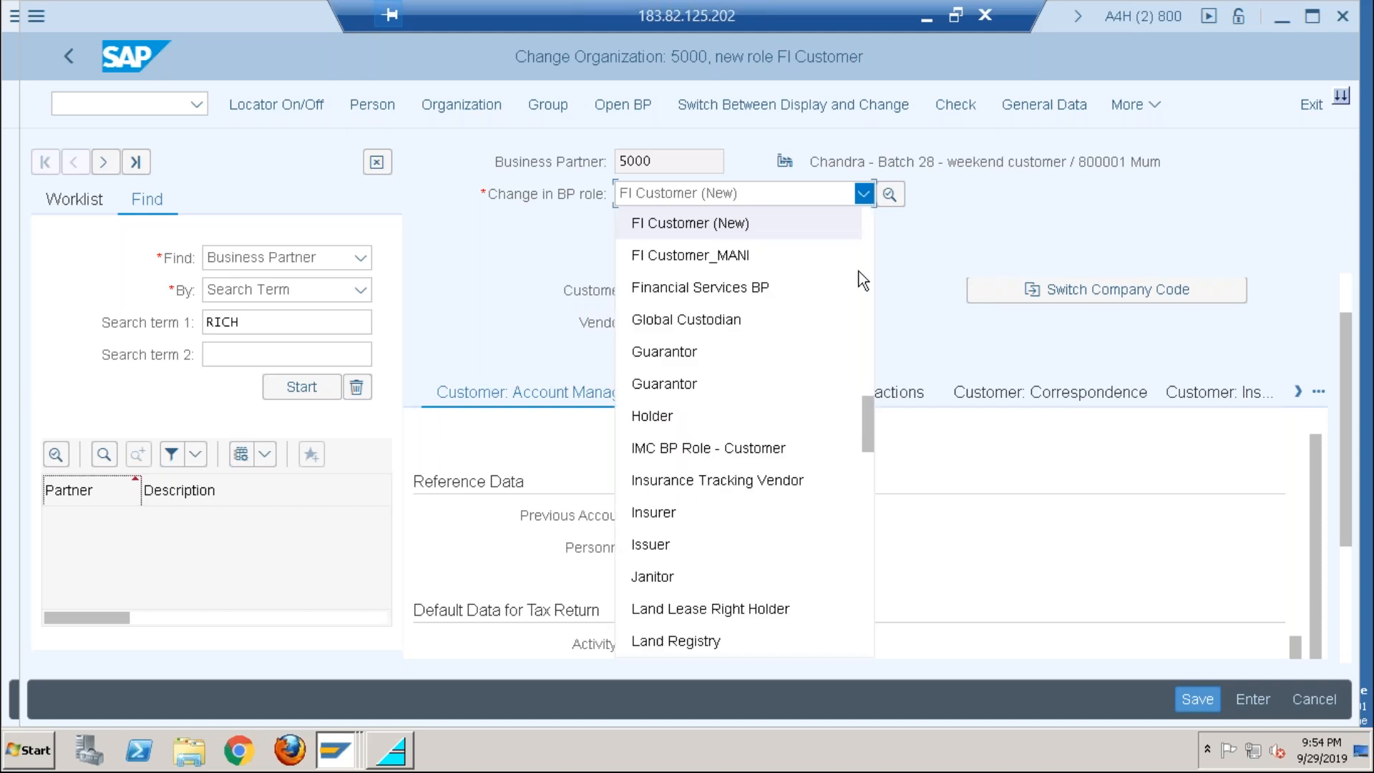
{"action": "scroll", "coordinate": [865, 254], "scroll_direction": "up", "scroll_amount": 4}
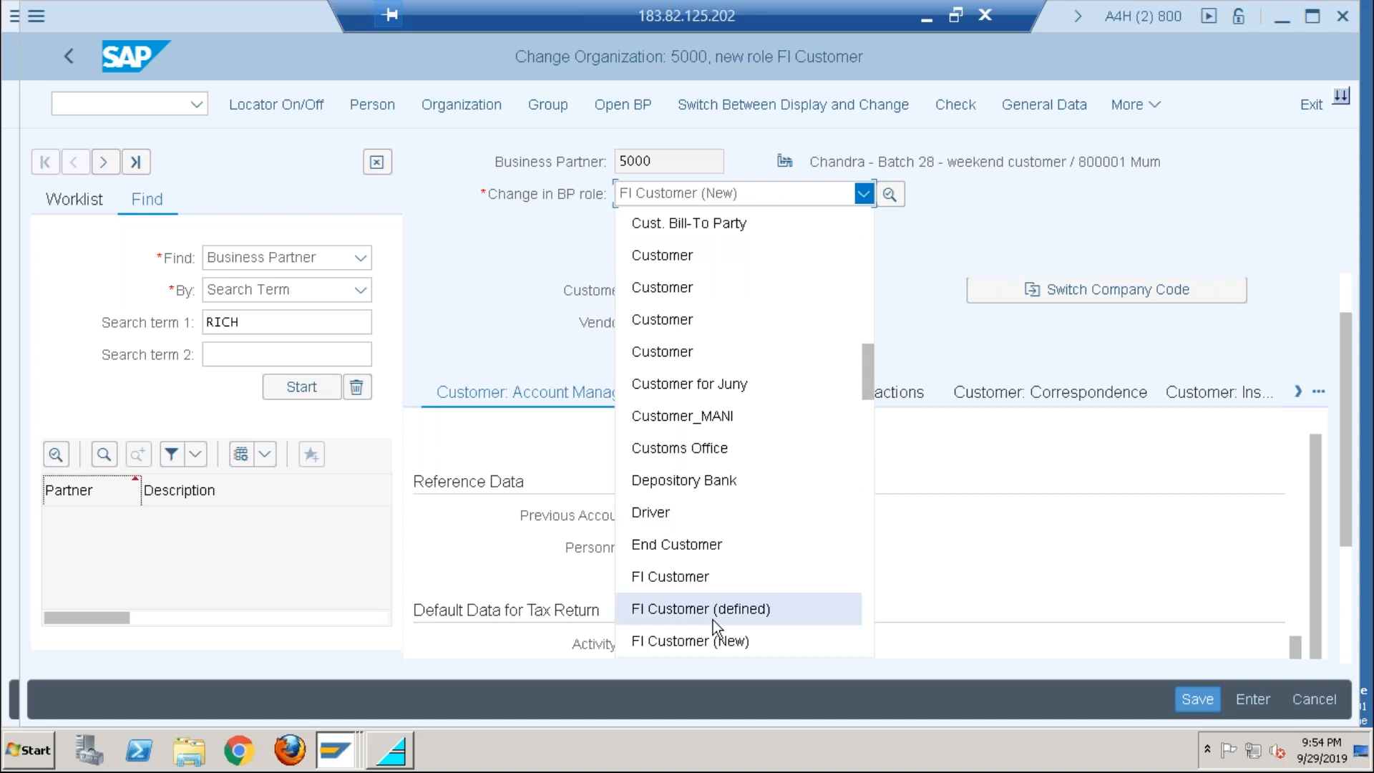
{"action": "left_click", "coordinate": [683, 644]}
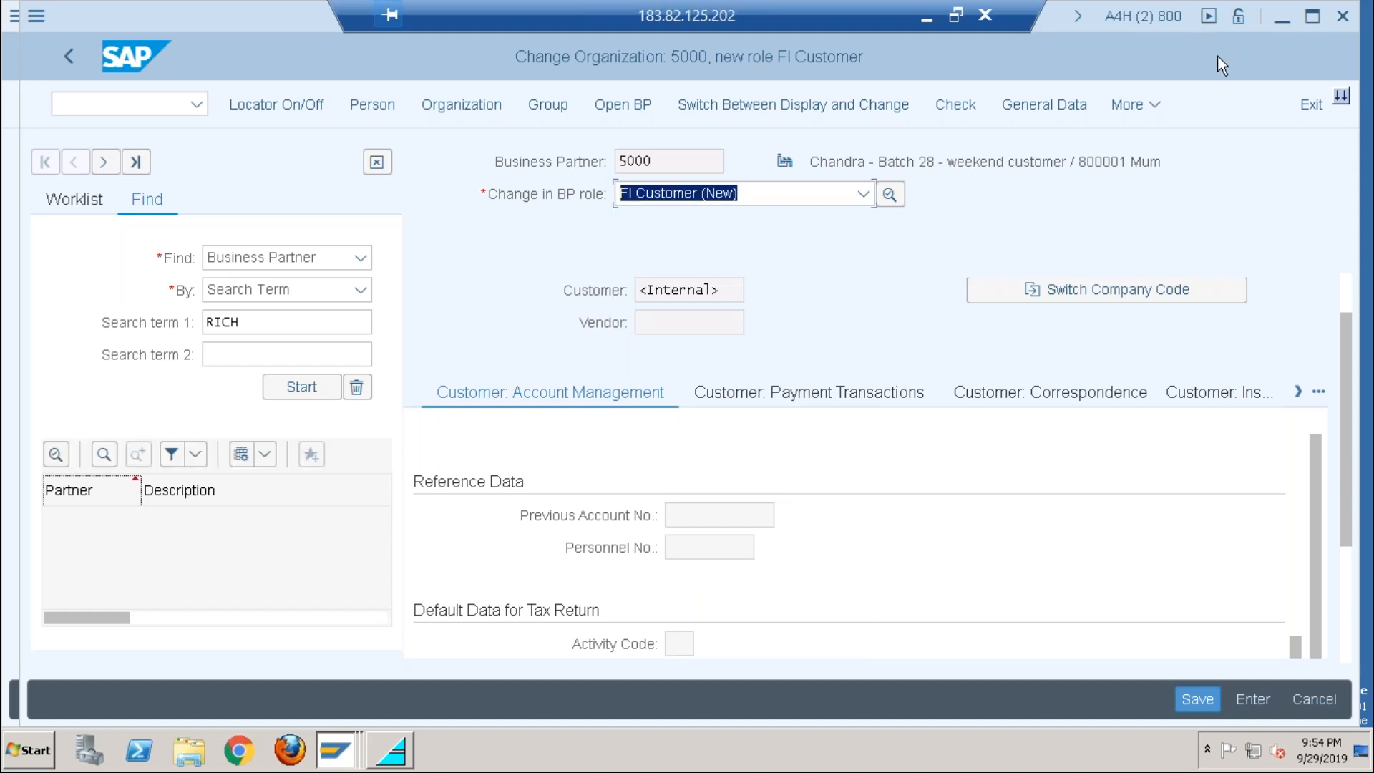
Step: Close the unsaved FI Customer session and reopen business partner maintenance (BP) from the configuration session
{"action": "left_click", "coordinate": [1312, 119]}
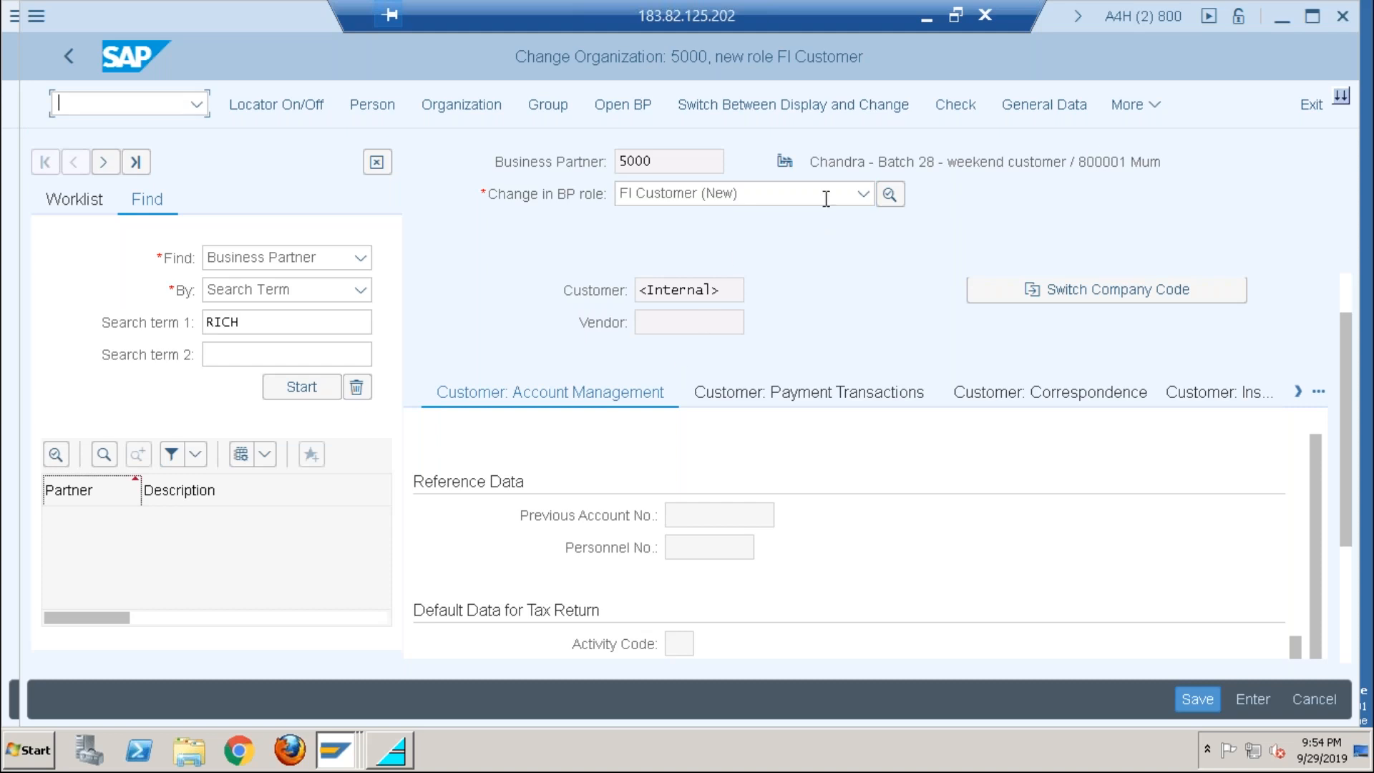
{"action": "left_click", "coordinate": [1342, 16]}
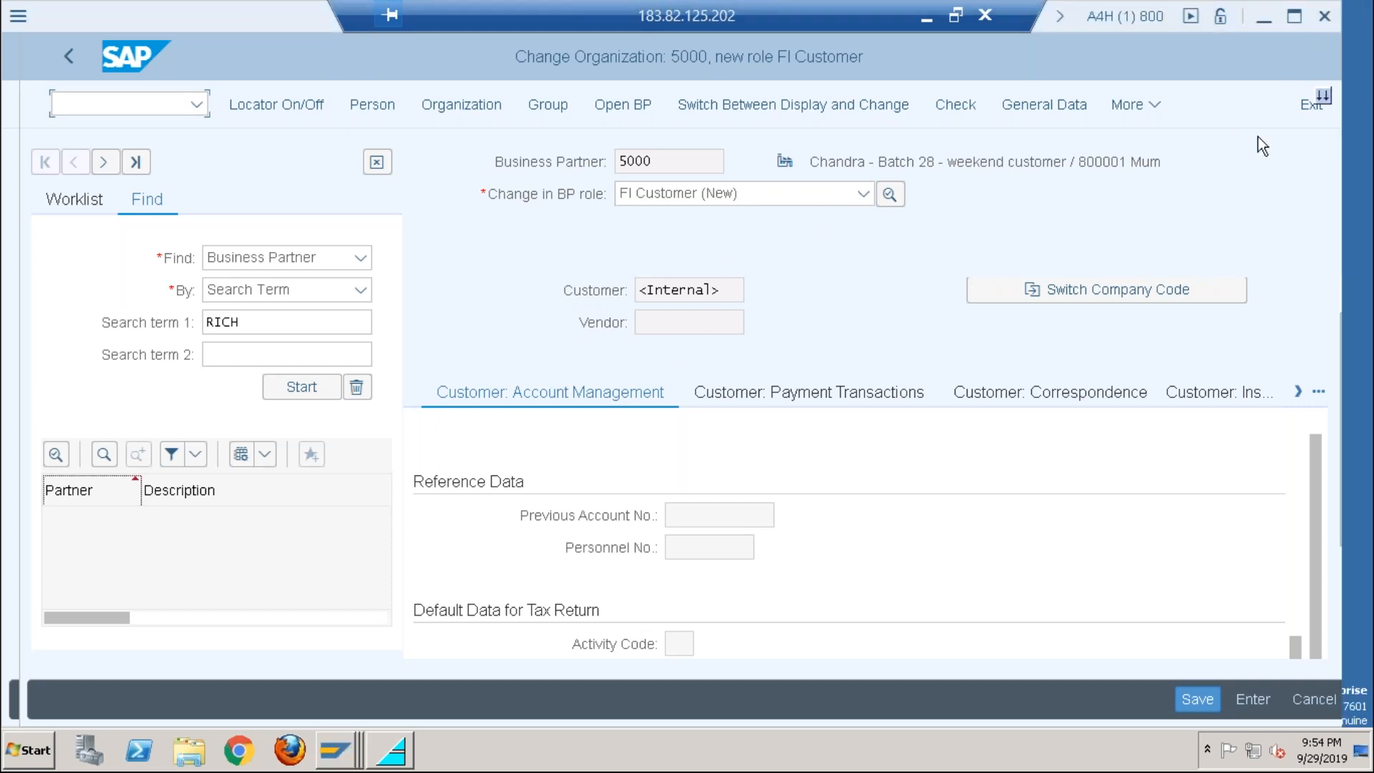
{"action": "left_click", "coordinate": [100, 97]}
{"action": "type", "text": "/nb"}
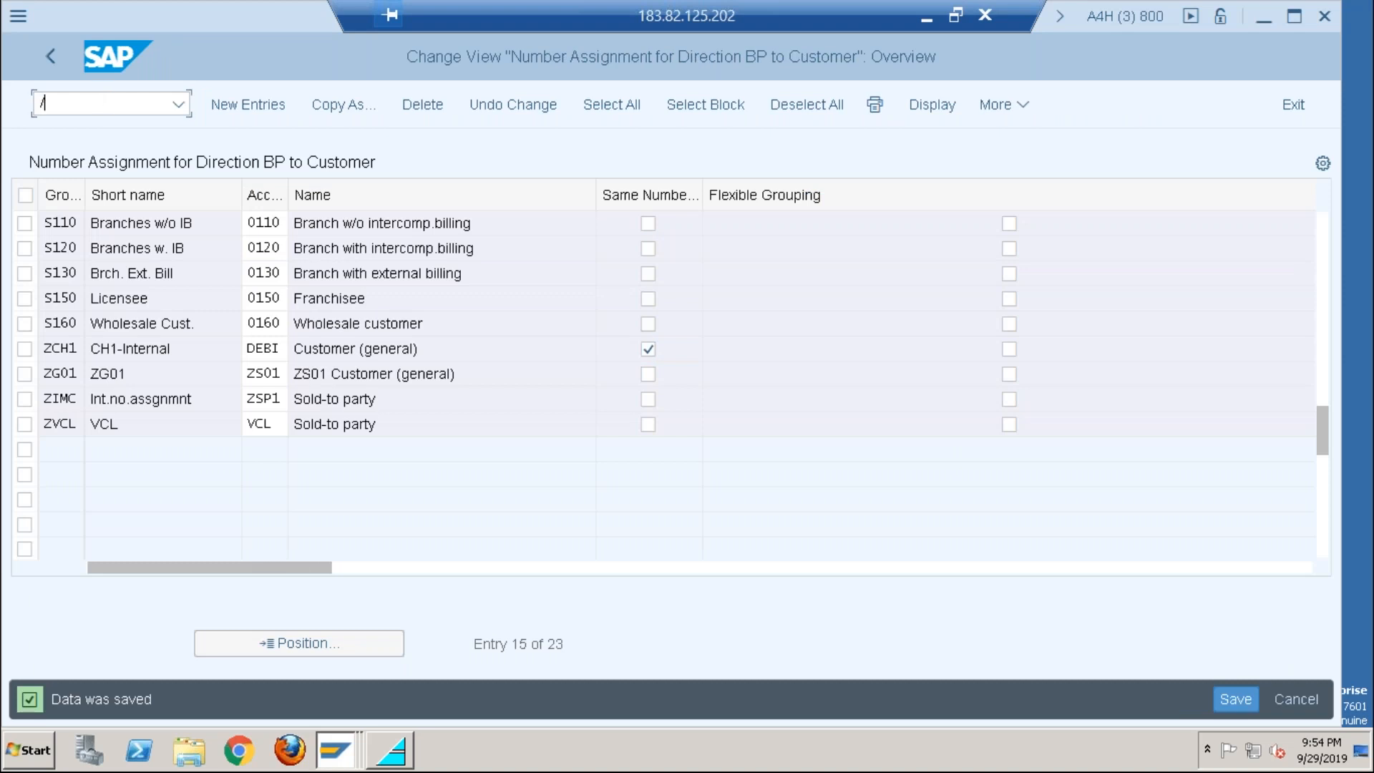
{"action": "key", "text": "BackSpace"}
{"action": "key", "text": "BackSpace"}
{"action": "type", "text": "obp"}
{"action": "key", "text": "Return"}
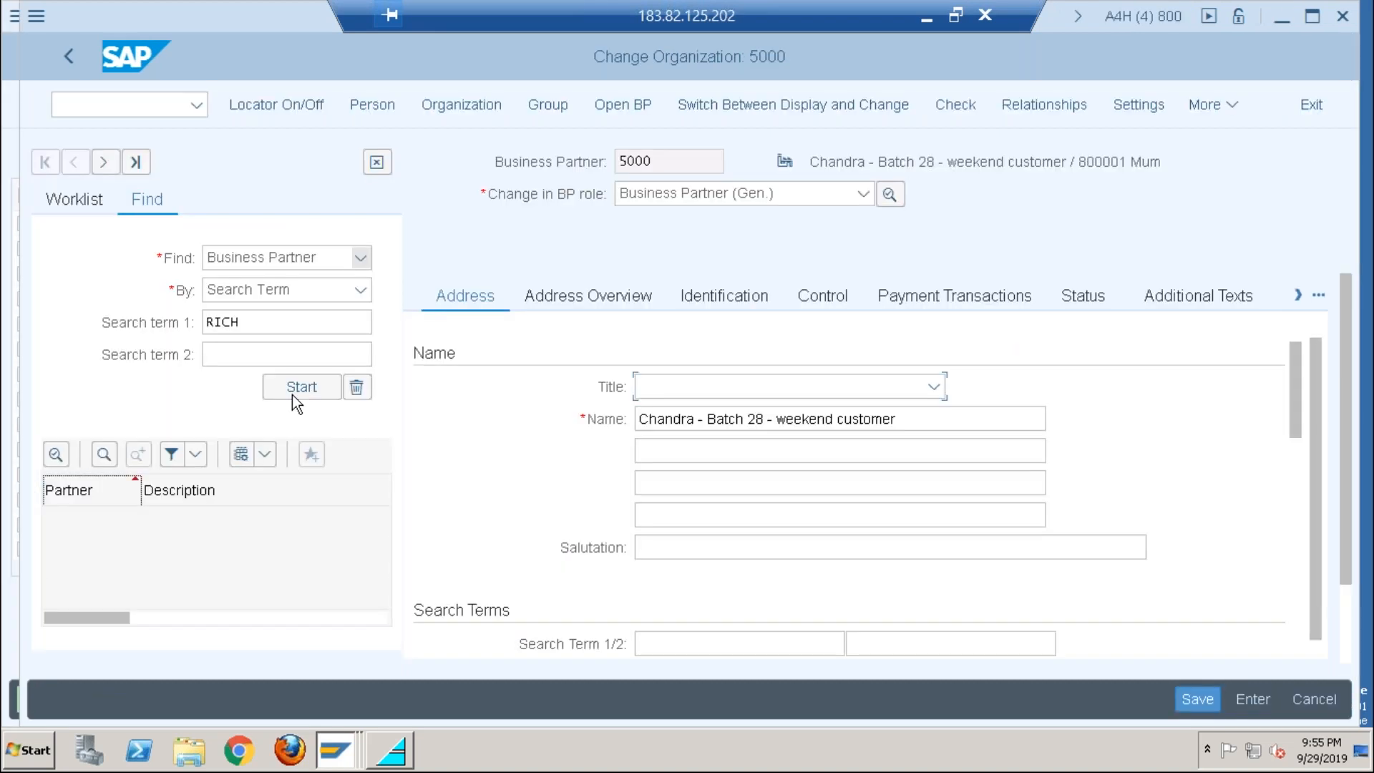
Step: Assign partner 5000 the FI Customer role and save it, yielding customer number 5000
{"action": "left_click", "coordinate": [261, 353]}
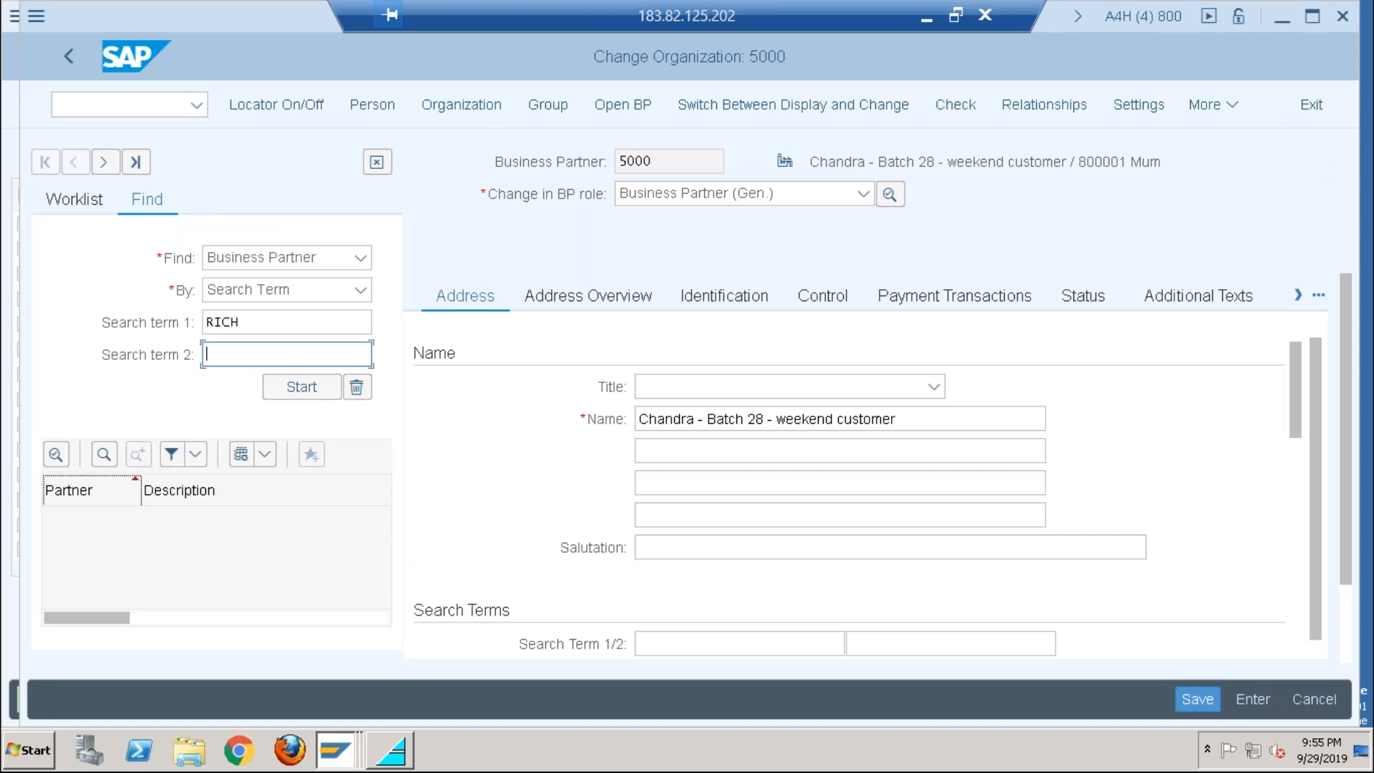
{"action": "left_click", "coordinate": [360, 288]}
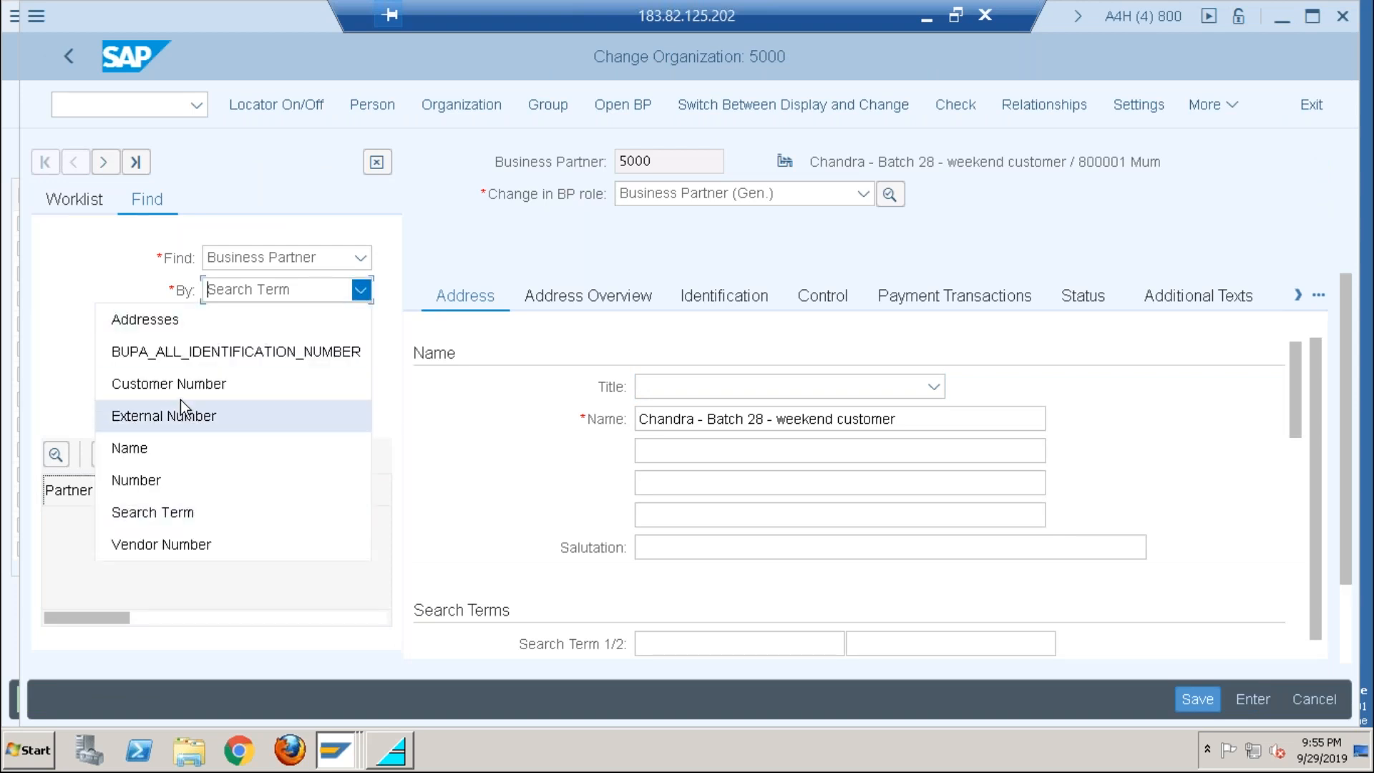
{"action": "left_click", "coordinate": [556, 247]}
{"action": "left_click", "coordinate": [862, 194]}
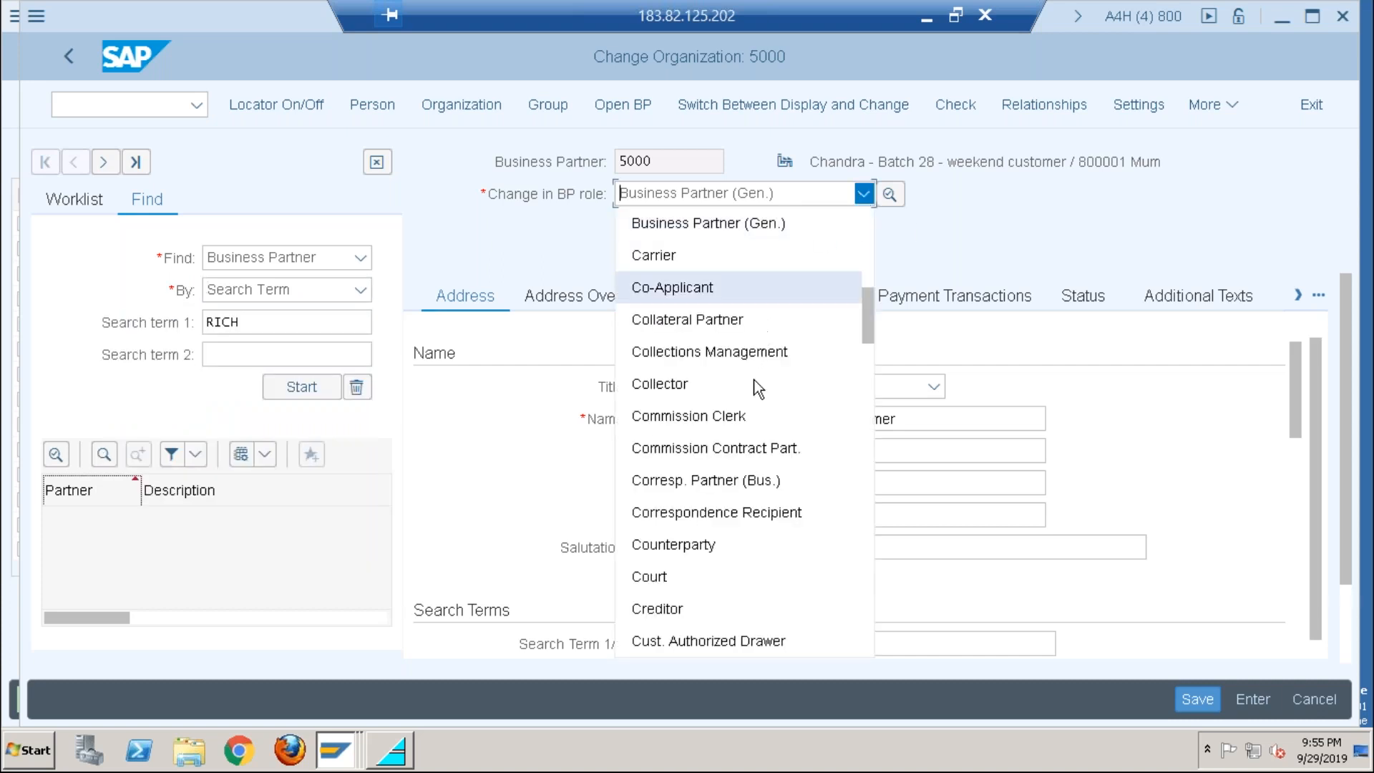
{"action": "left_click", "coordinate": [866, 570]}
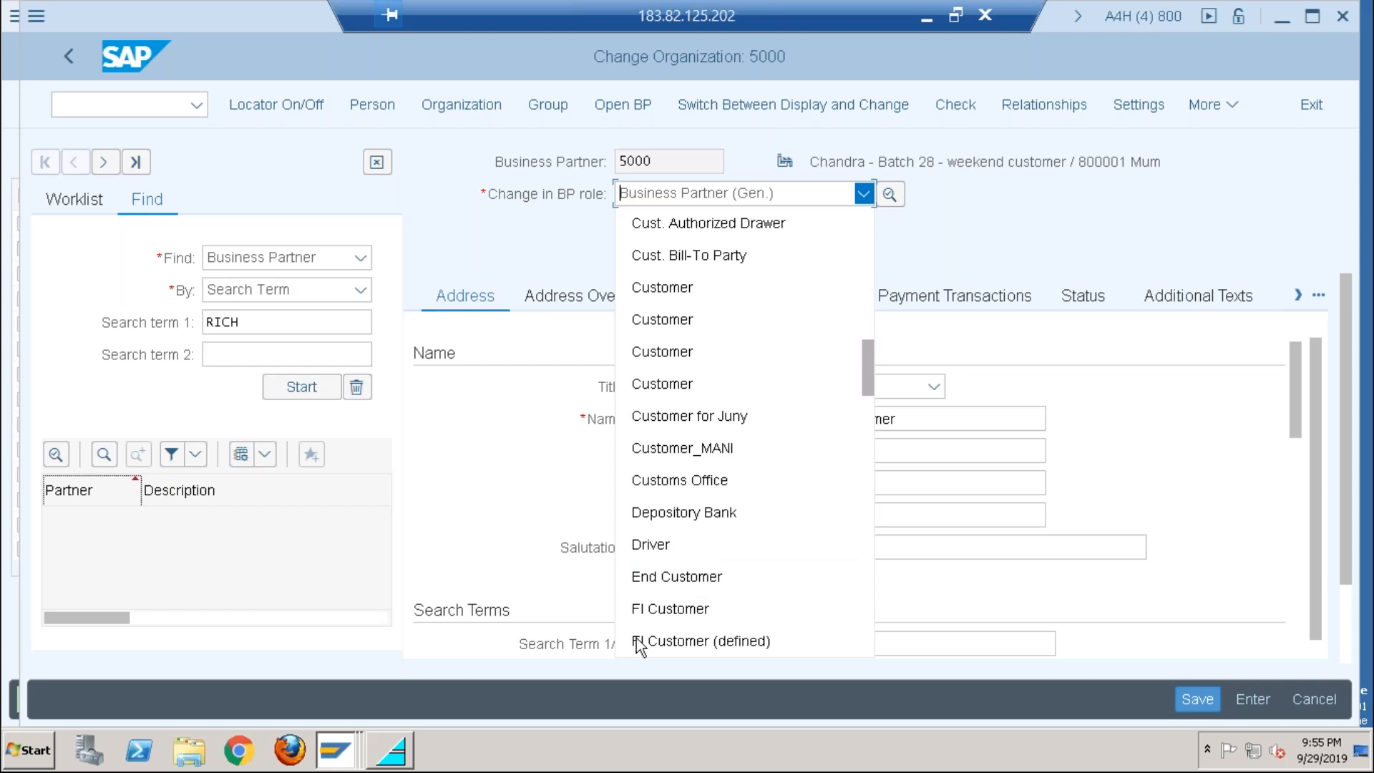
{"action": "left_click", "coordinate": [659, 614]}
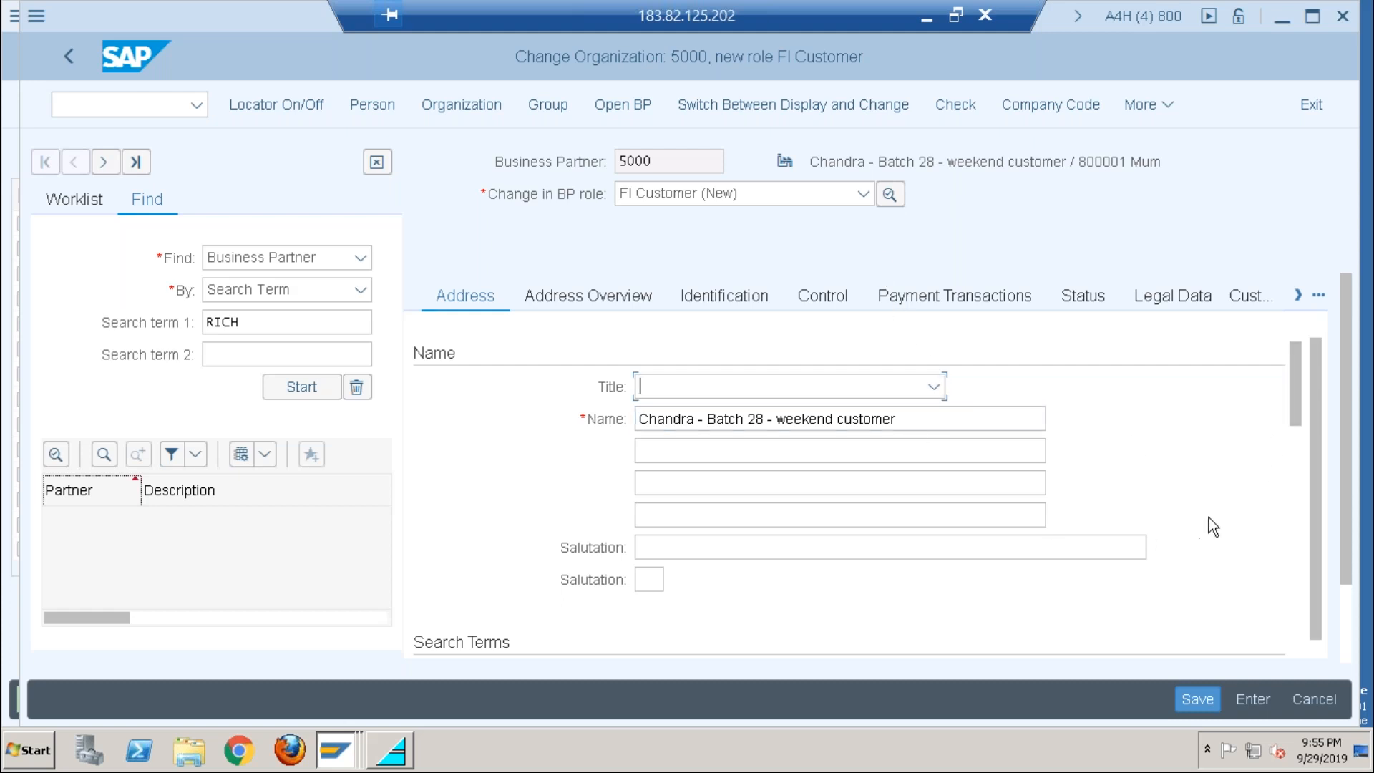
{"action": "left_click", "coordinate": [1218, 695]}
{"action": "left_click", "coordinate": [1033, 97]}
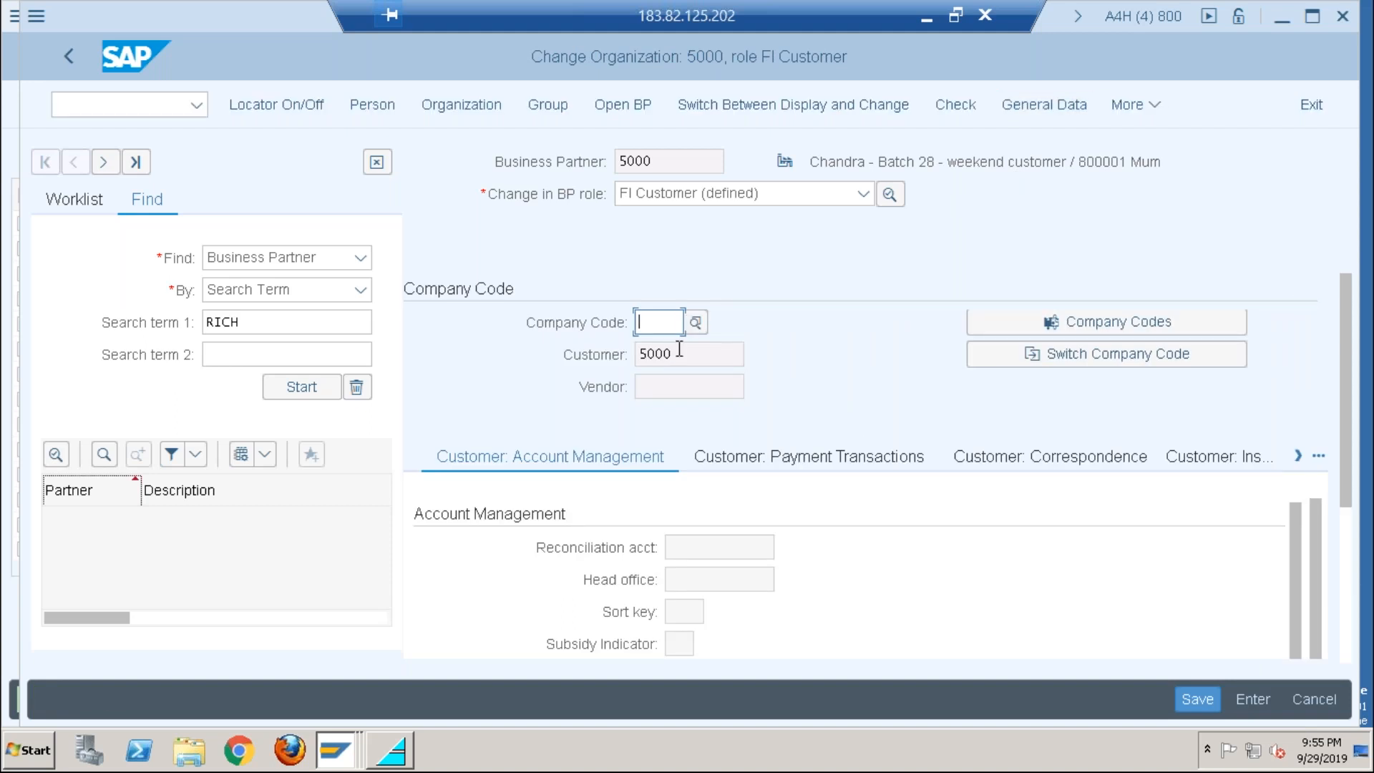
Step: Enter company code 0001 (SAP A.G.) from the lookup and save; no changes are reported
{"action": "left_click", "coordinate": [696, 322]}
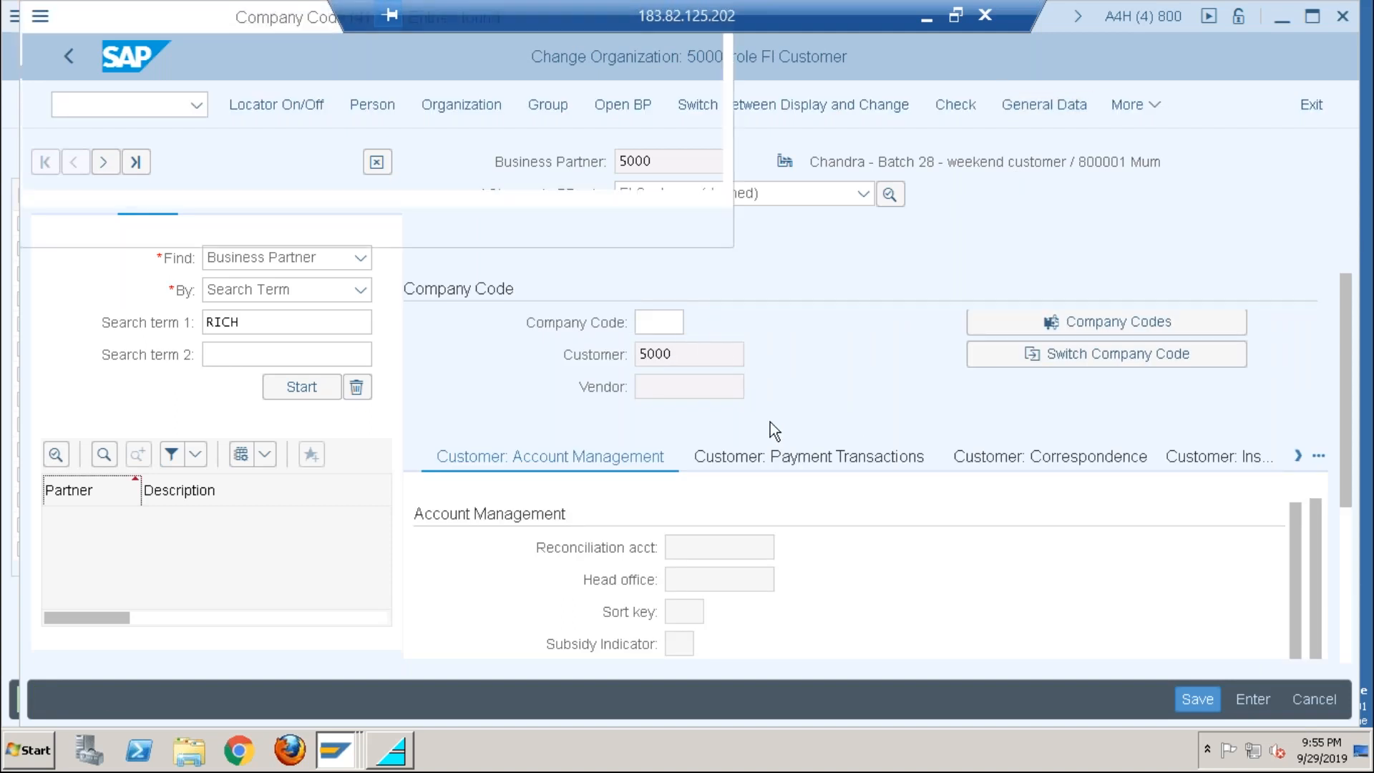
{"action": "key", "text": "Return"}
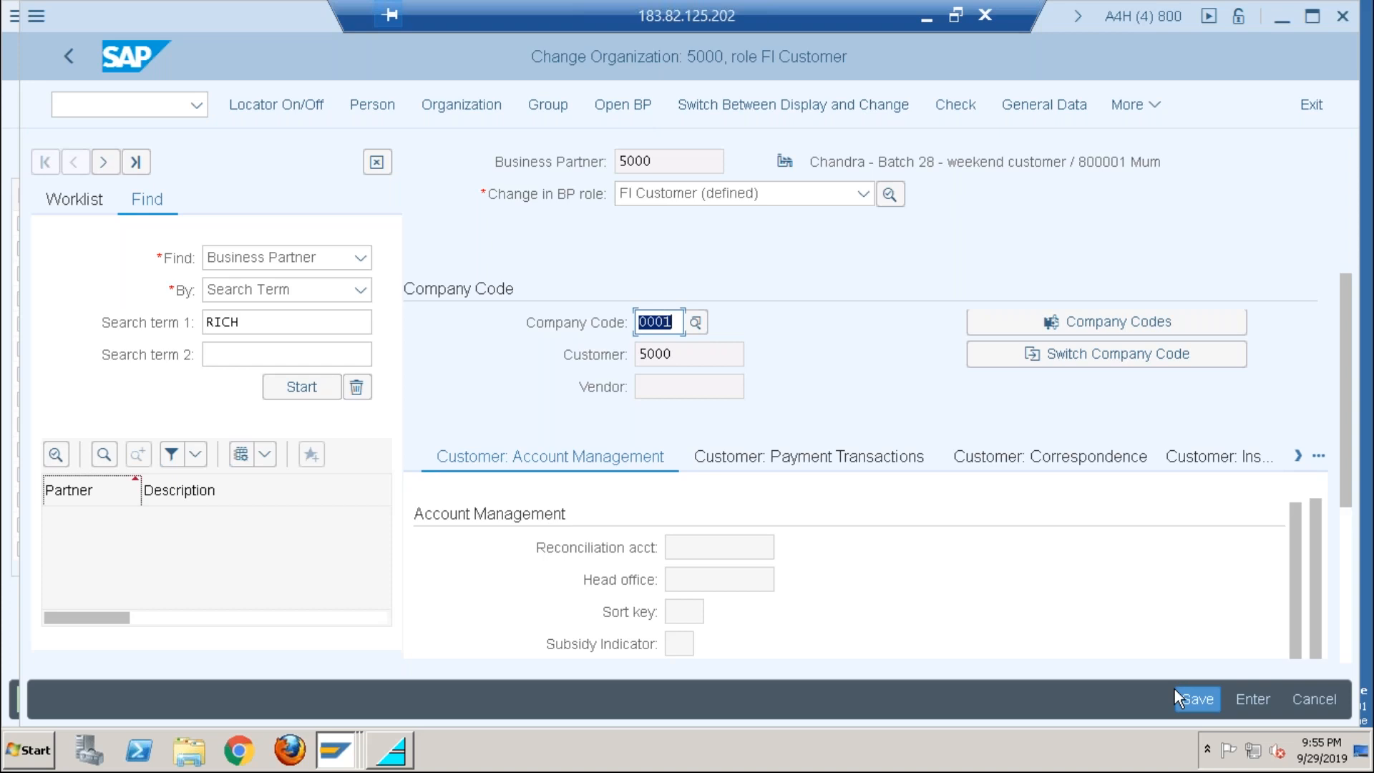
{"action": "key", "text": "Return"}
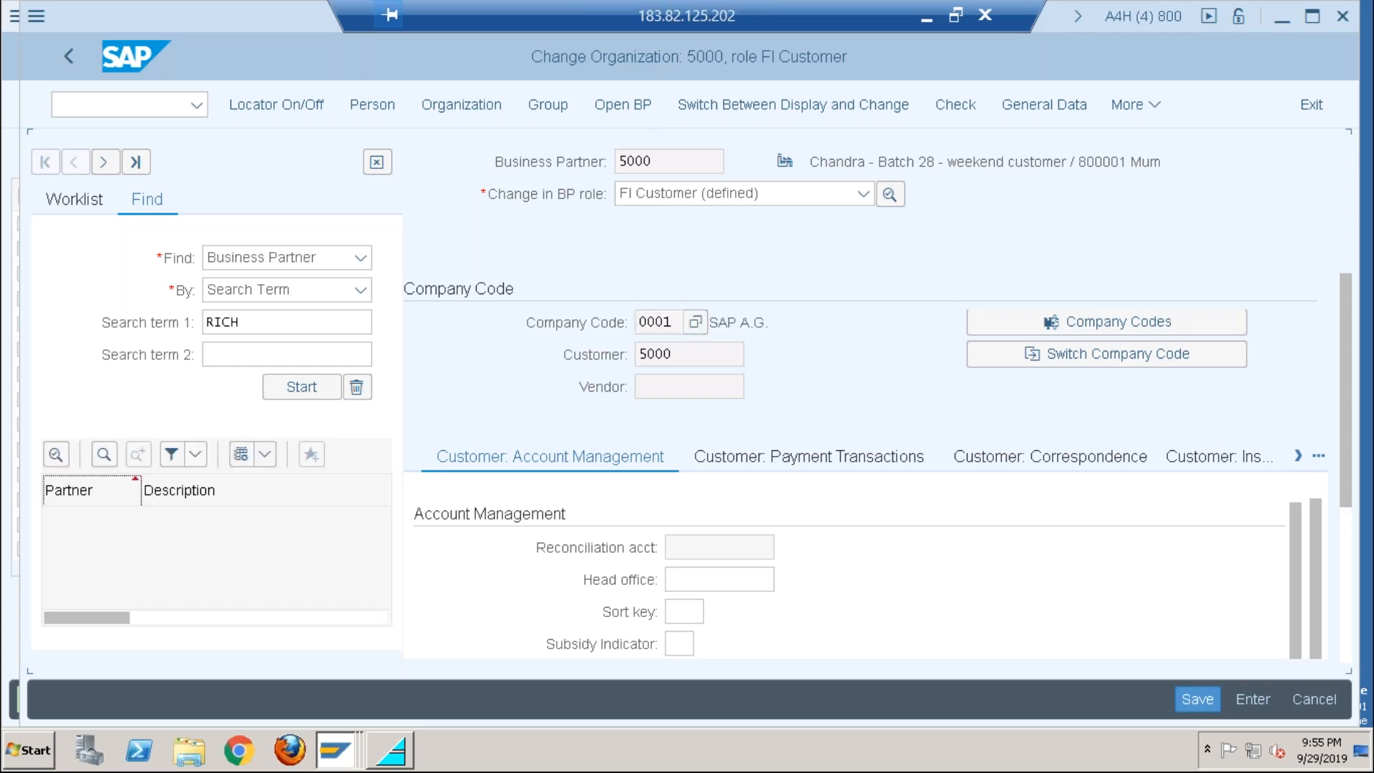
{"action": "left_click", "coordinate": [1199, 701]}
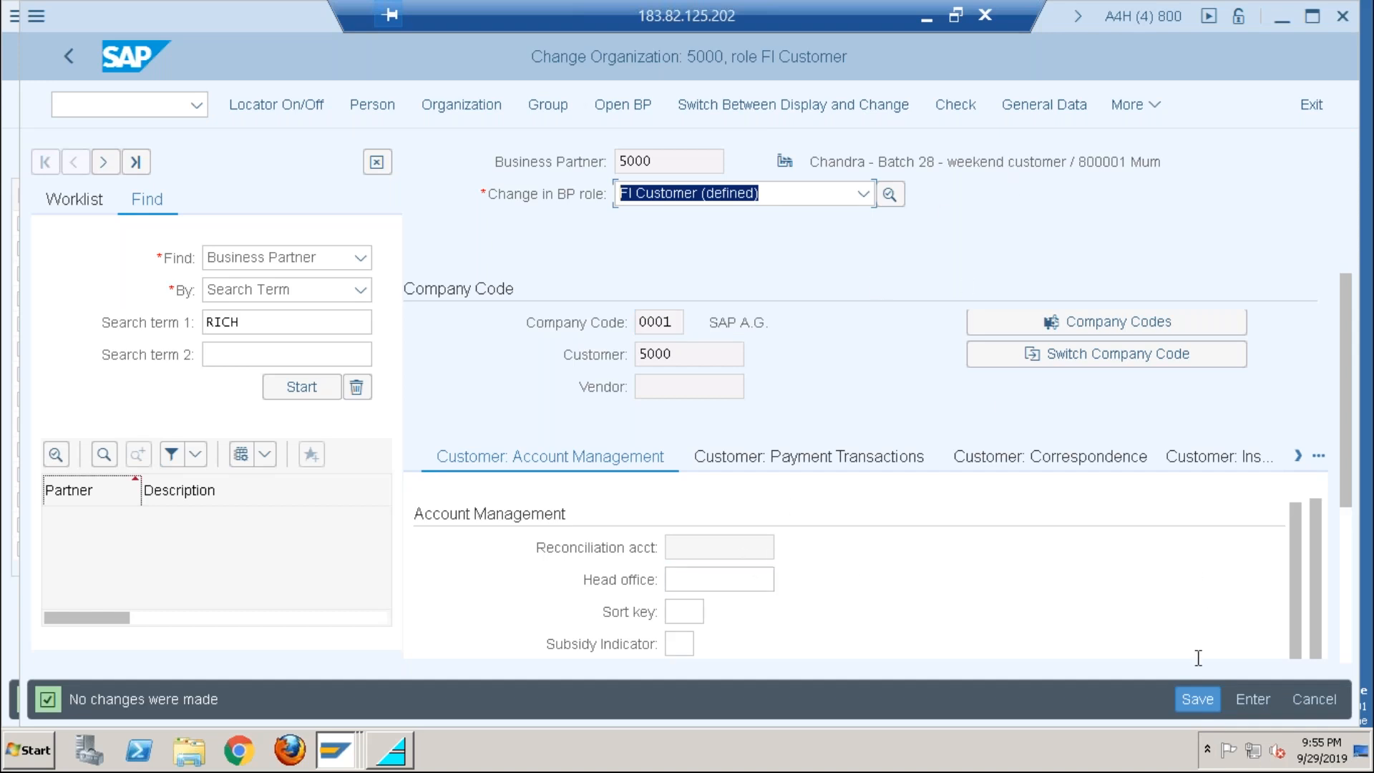
{"action": "left_click", "coordinate": [1200, 701]}
Step: Add the Customer role with sales organization 0001 in its sales area data and save
{"action": "left_click", "coordinate": [863, 193]}
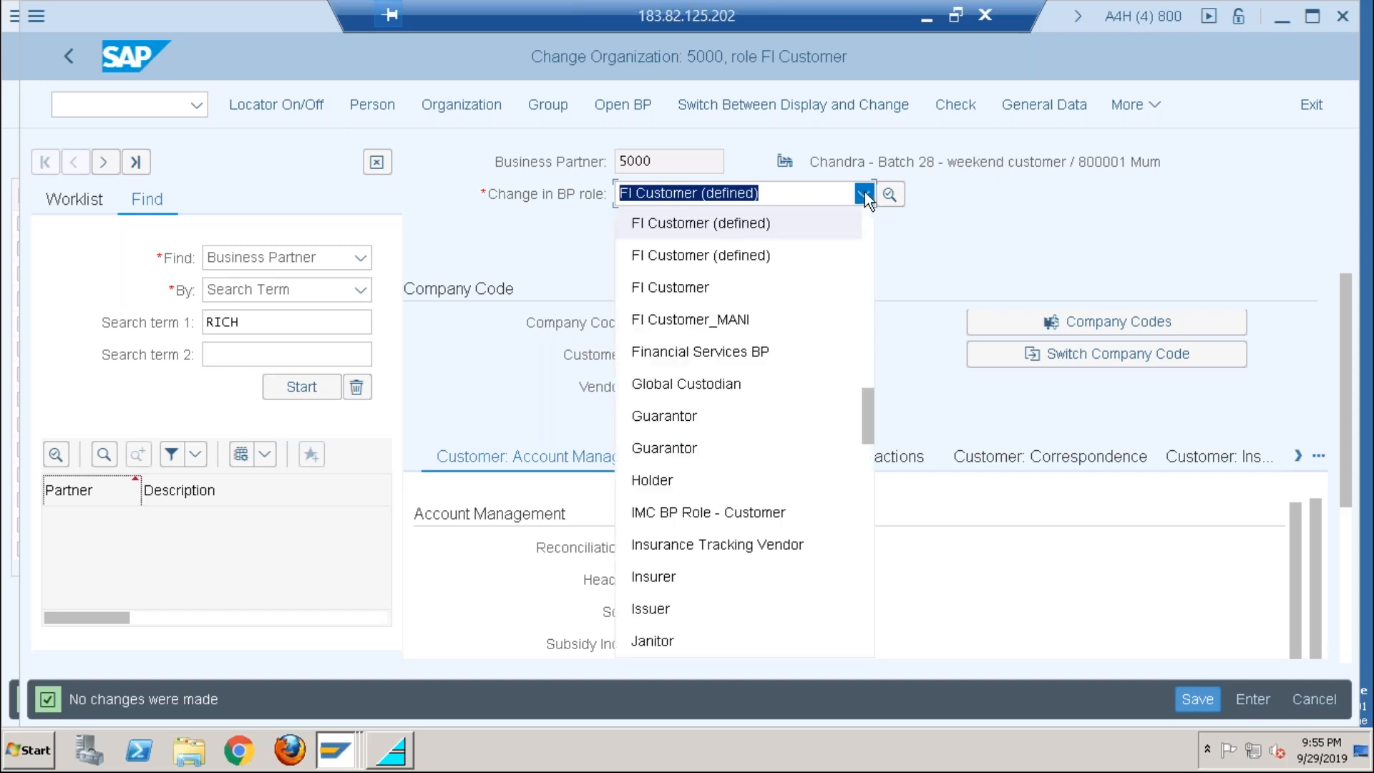
{"action": "left_click", "coordinate": [867, 256]}
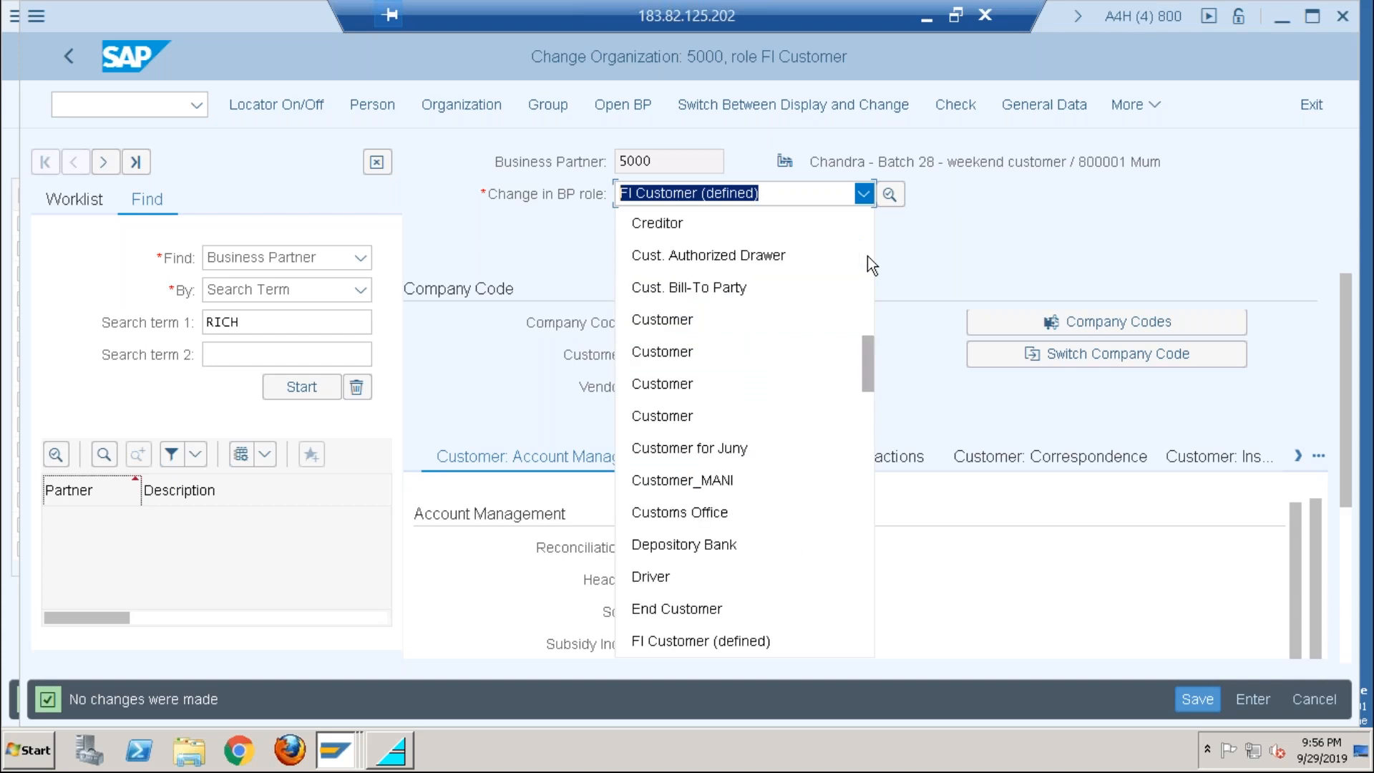
{"action": "left_click", "coordinate": [675, 323]}
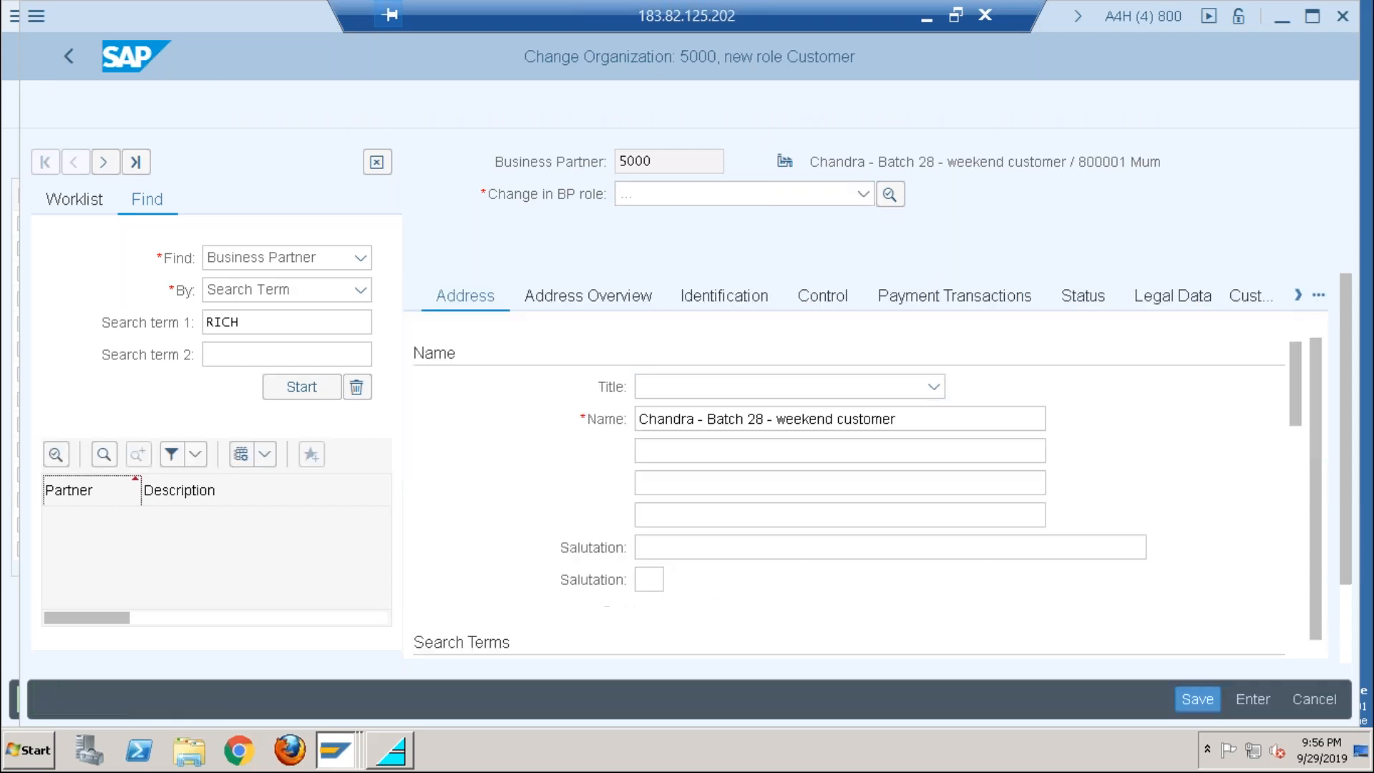
{"action": "left_click", "coordinate": [1096, 103]}
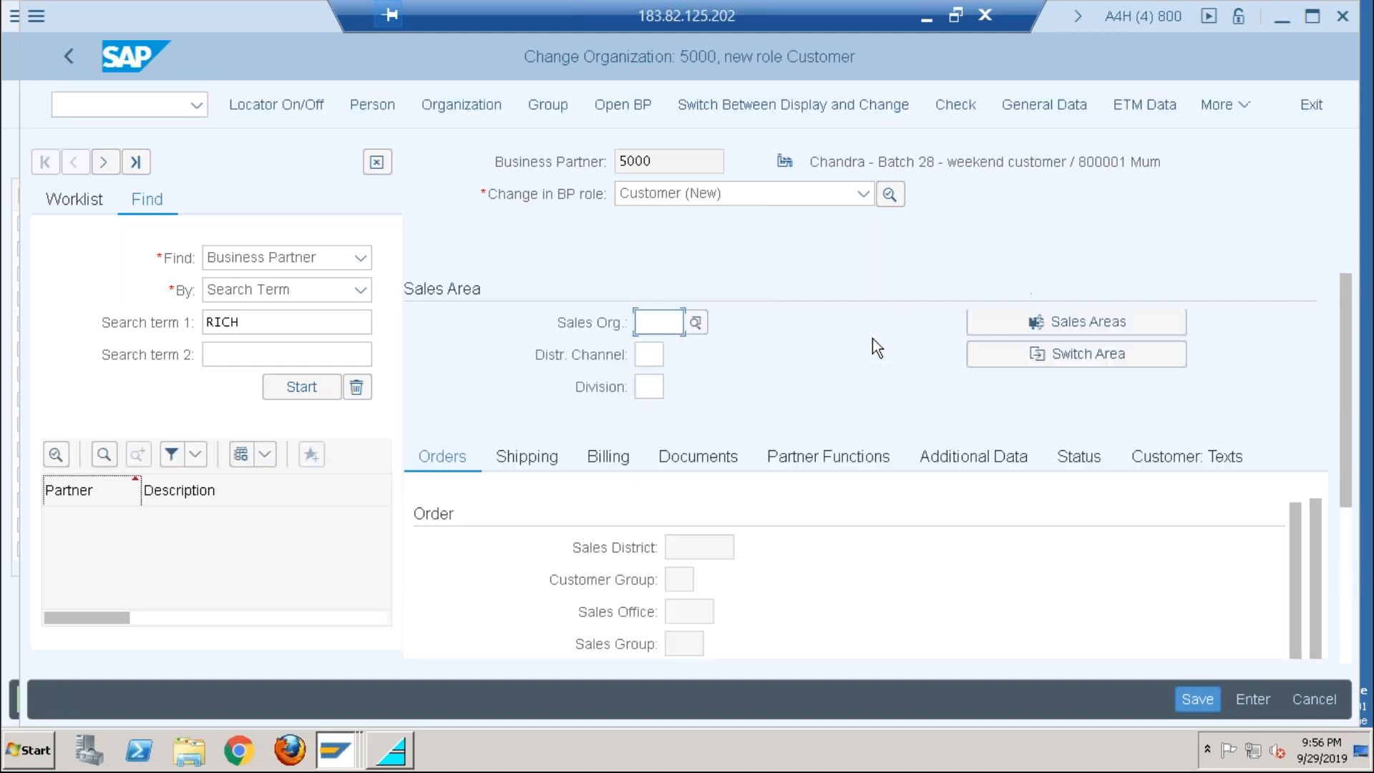
{"action": "left_click", "coordinate": [695, 322]}
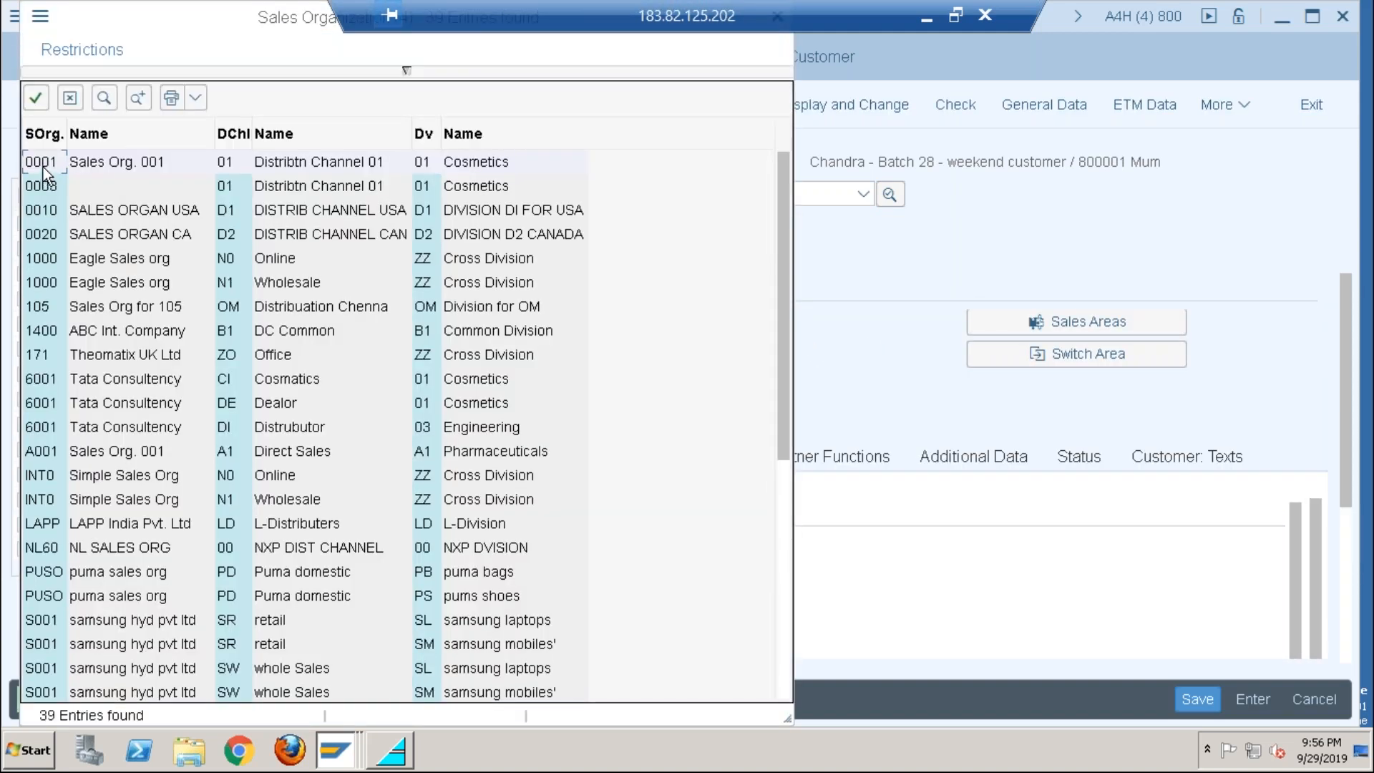
{"action": "double_click", "coordinate": [43, 167]}
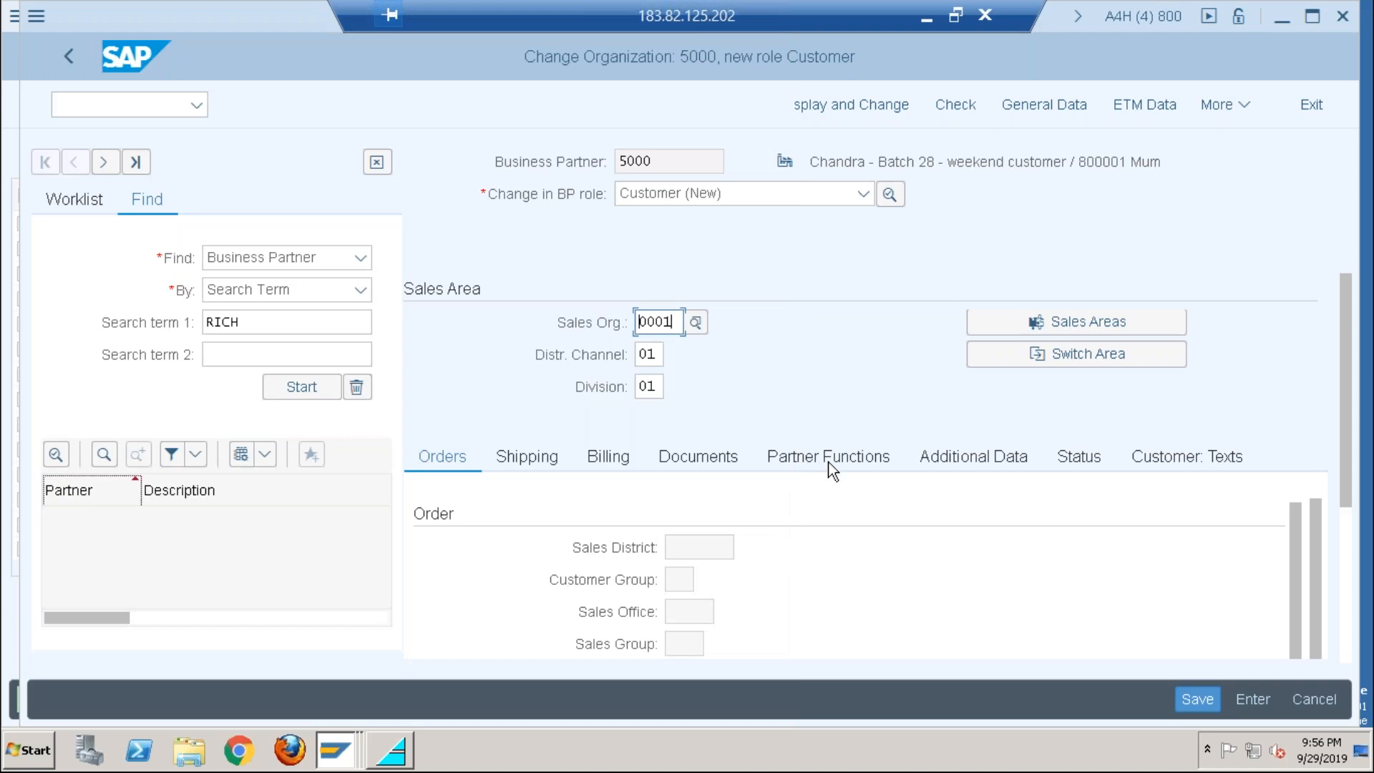
{"action": "left_click", "coordinate": [1208, 700]}
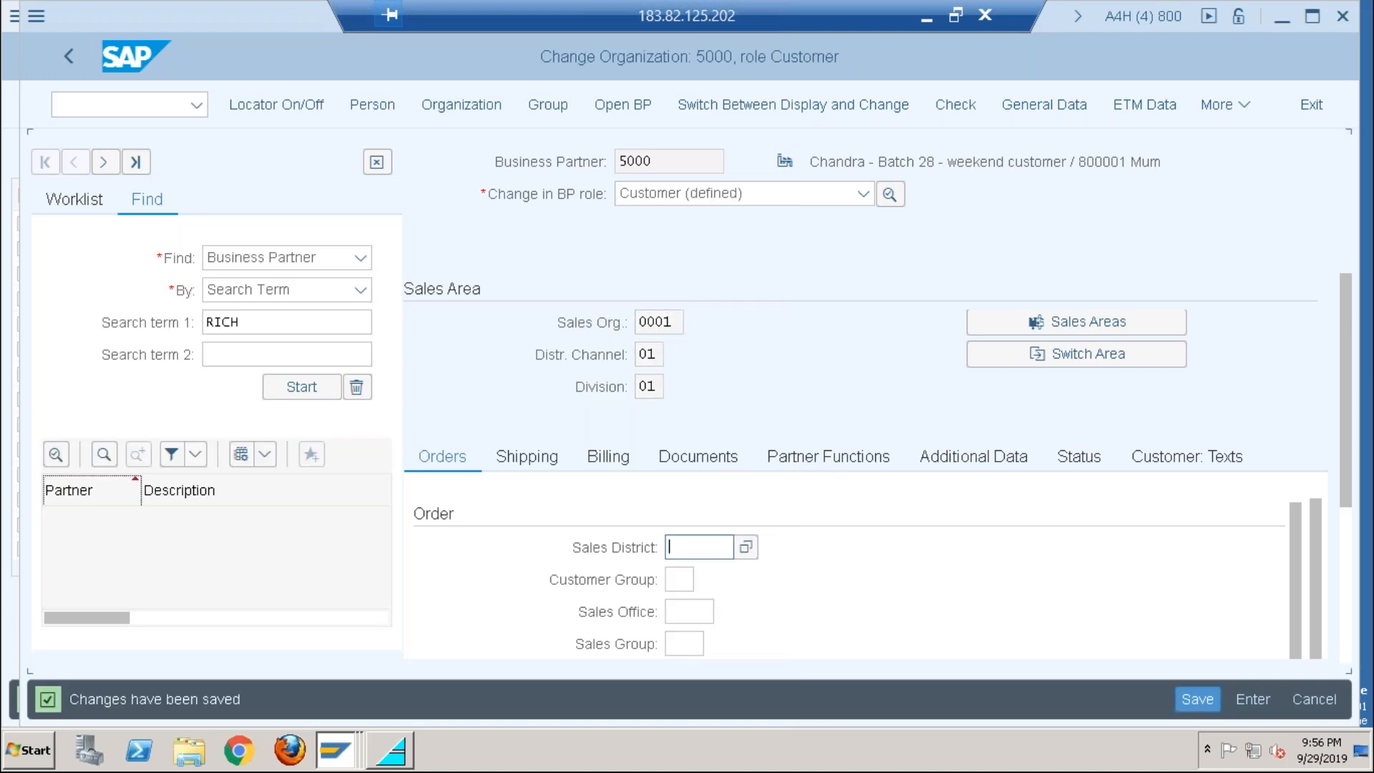
Step: Check the sold-to partner functions for sales area 0001/01/01, then enter /ova01
{"action": "left_click", "coordinate": [830, 458]}
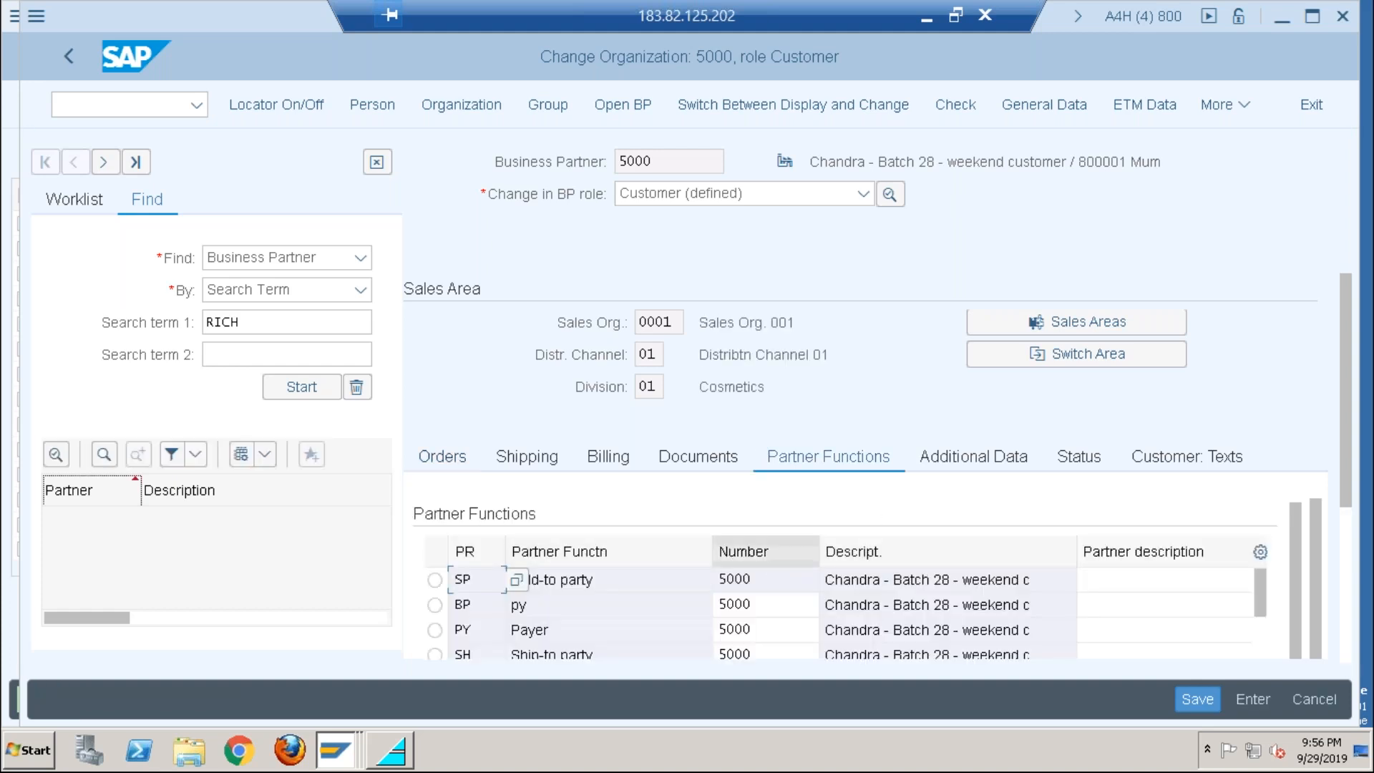
{"action": "left_click", "coordinate": [718, 579]}
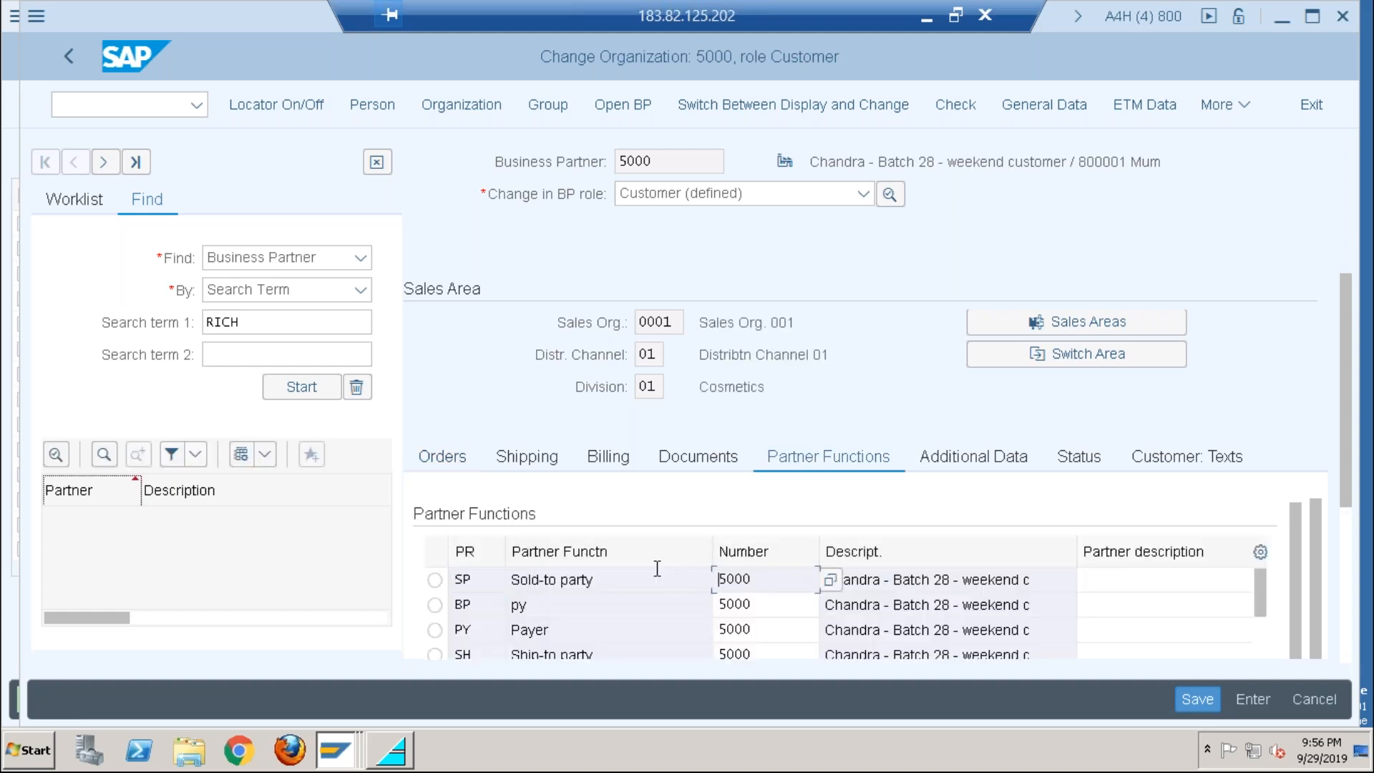
{"action": "left_click", "coordinate": [127, 103]}
{"action": "key", "text": "Return"}
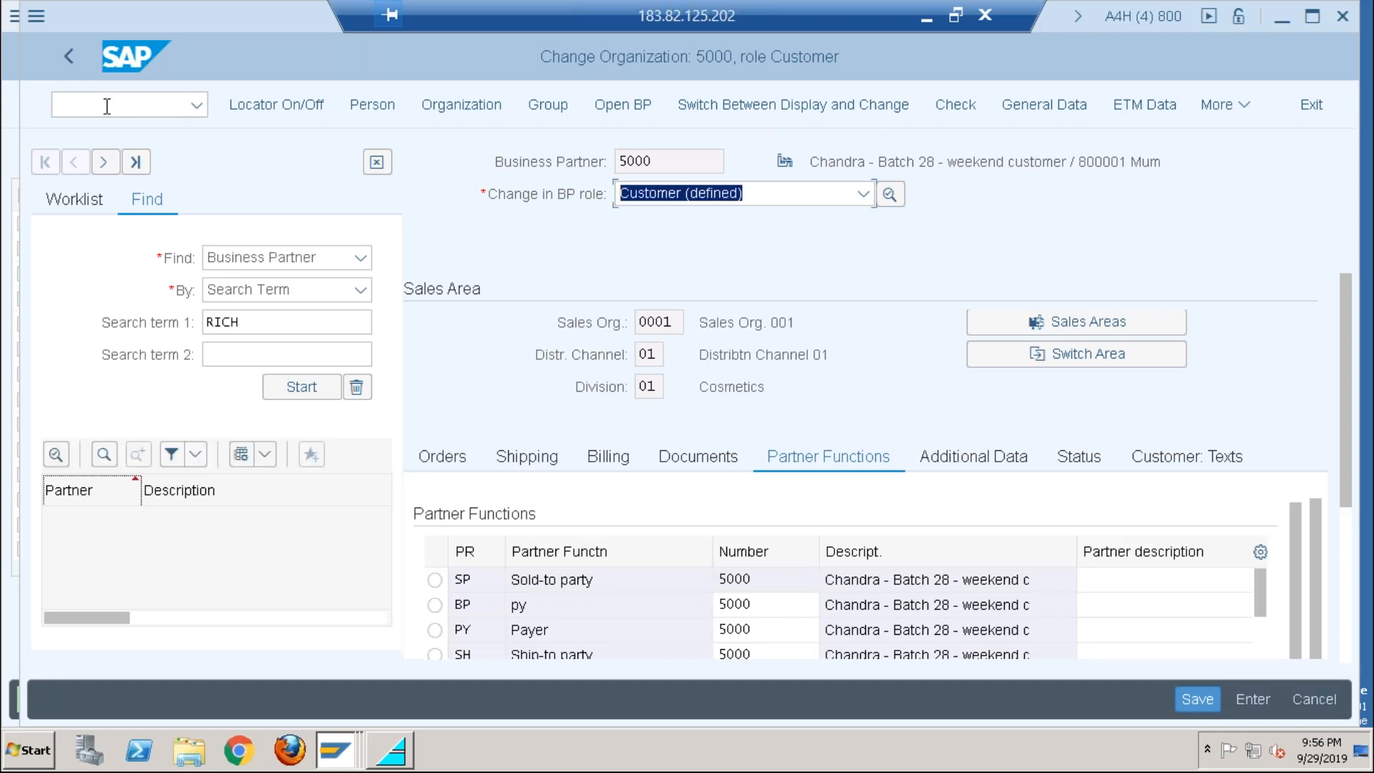
{"action": "left_click", "coordinate": [110, 101]}
{"action": "type", "text": "/ova01"}
Step: Try an OR standard order for sold-to party 5000, which fails with no pricing procedure
{"action": "key", "text": "Return"}
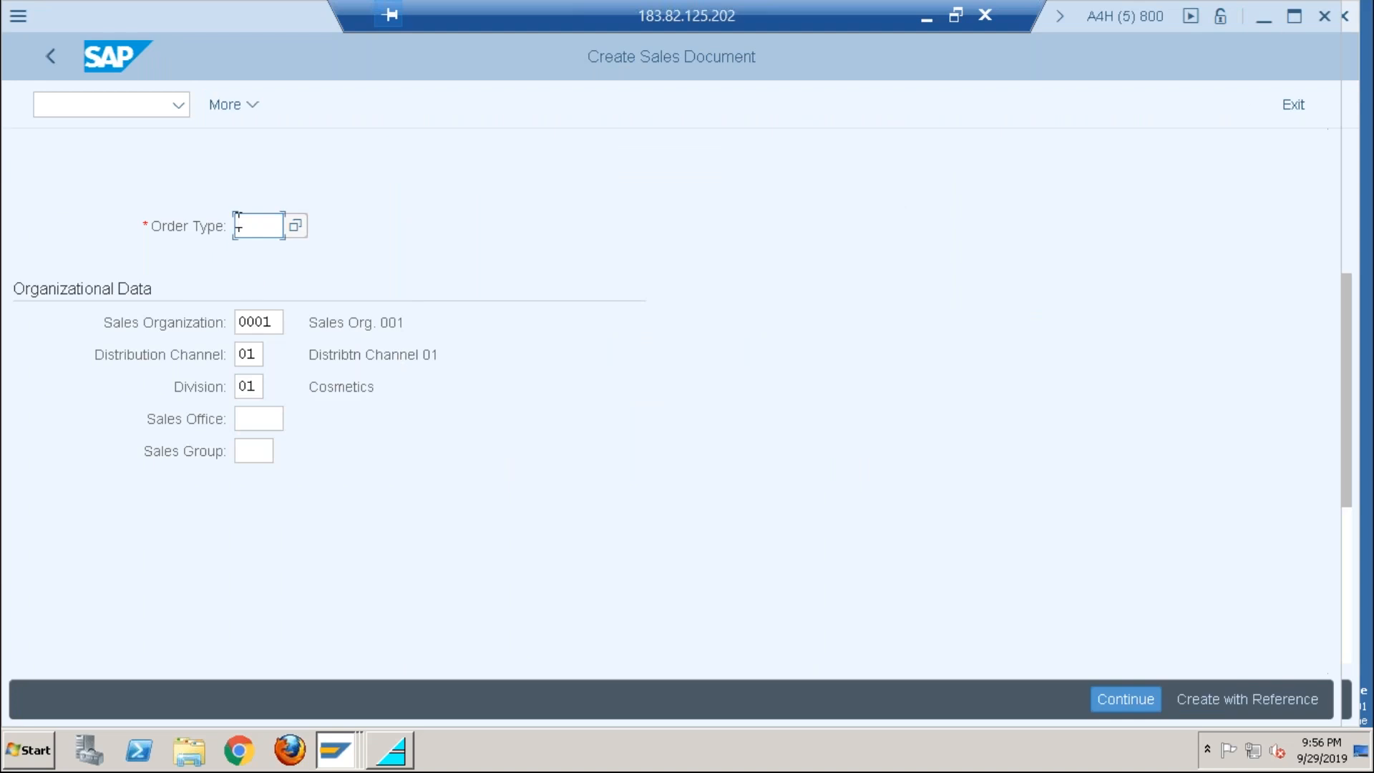
{"action": "type", "text": "or"}
{"action": "key", "text": "Return"}
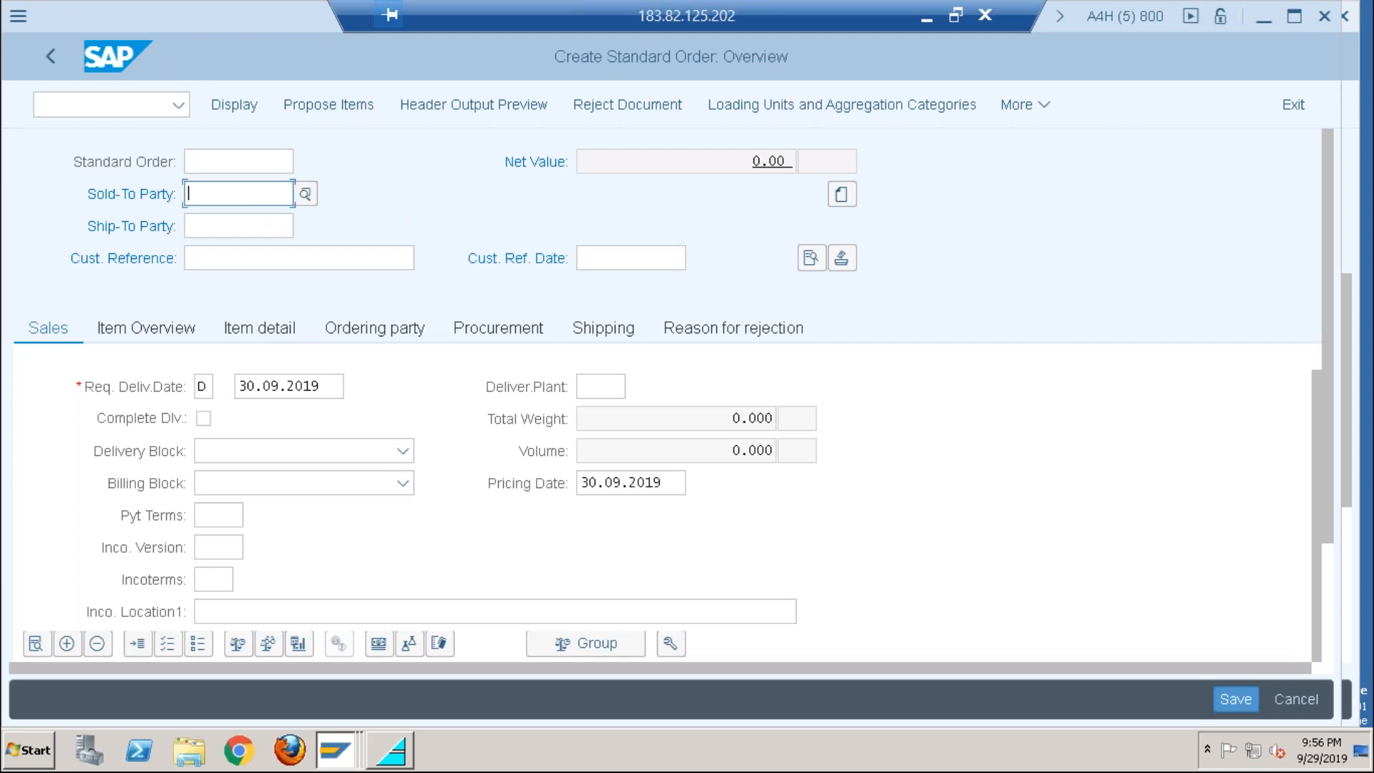
{"action": "type", "text": "5000"}
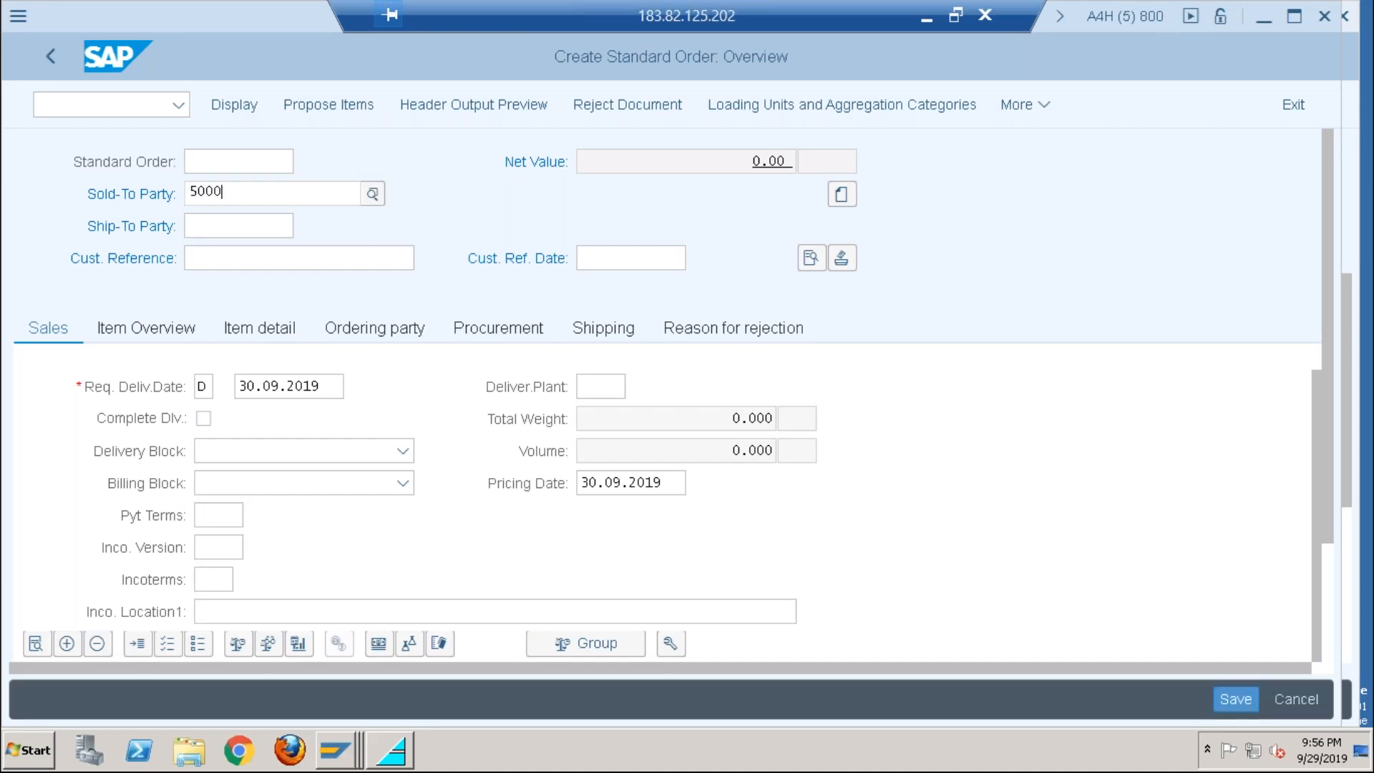
{"action": "key", "text": "Return"}
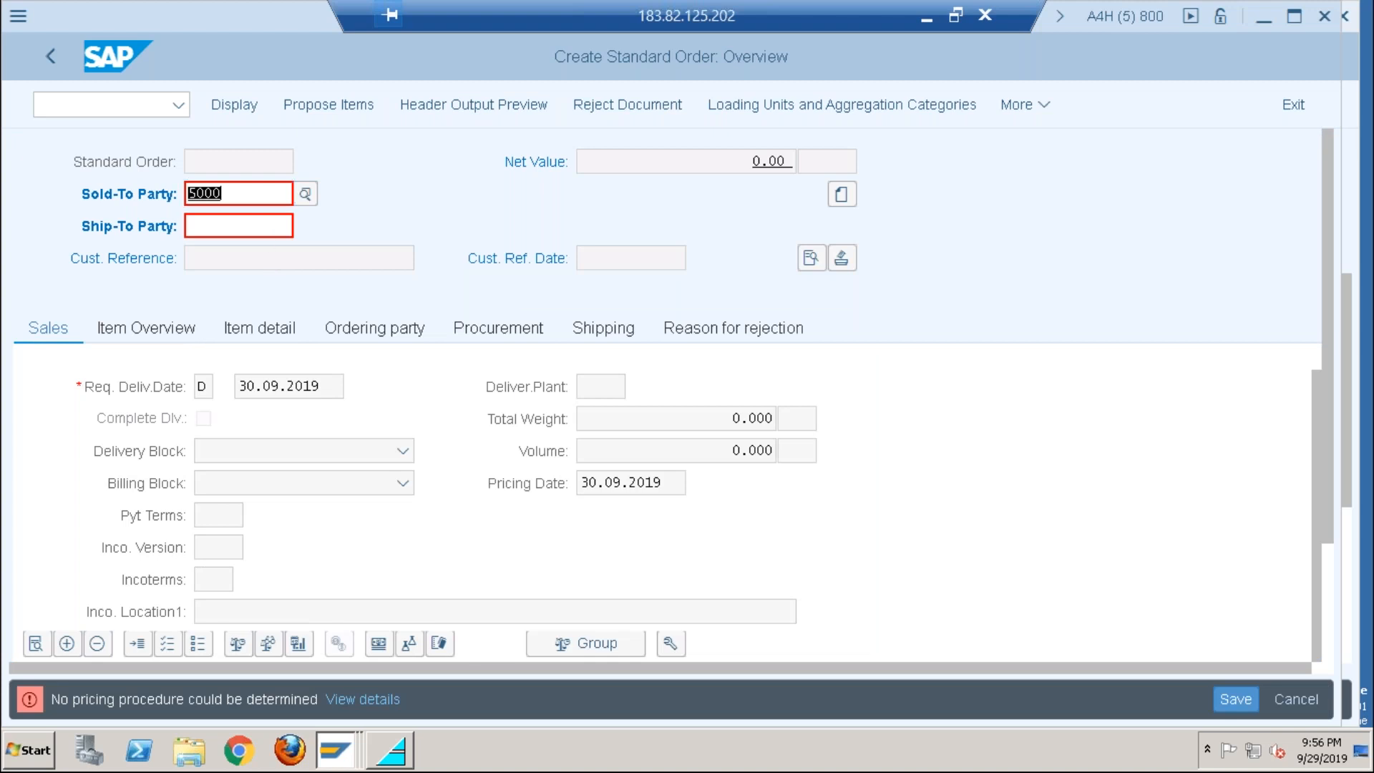
{"action": "key", "text": "alt+Tab"}
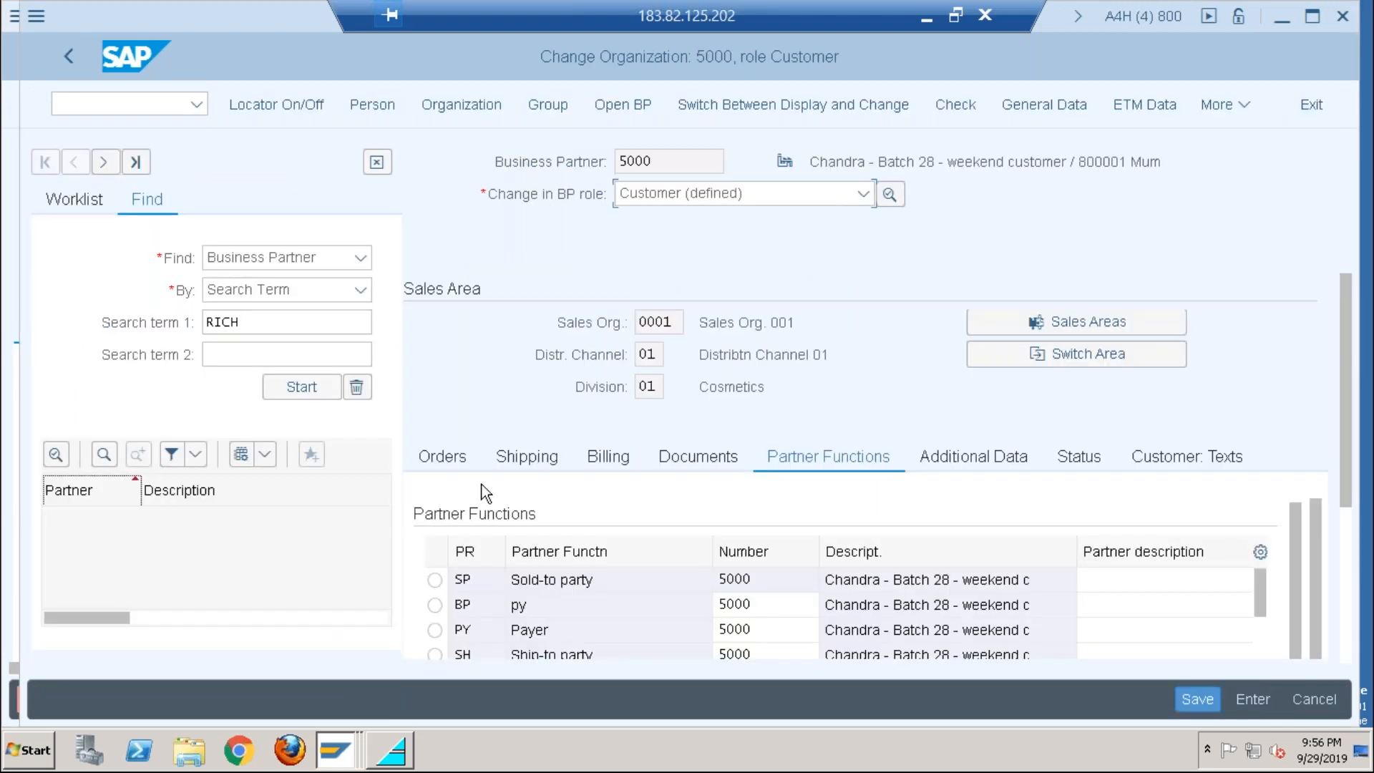
Step: Set customer pricing procedure 1 (Standard) in partner 5000's sales order data and save
{"action": "left_click", "coordinate": [455, 456]}
{"action": "left_click", "coordinate": [1345, 605]}
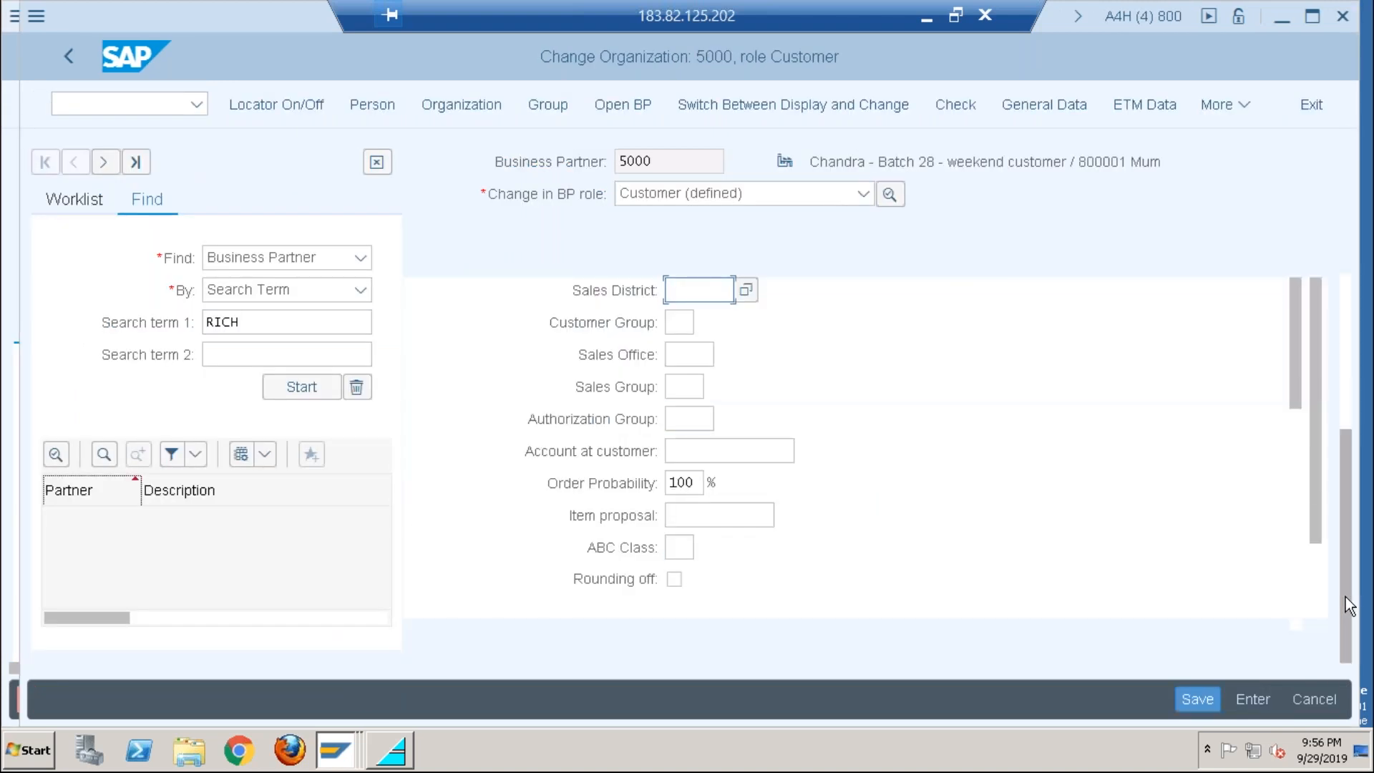
{"action": "left_click", "coordinate": [1294, 540]}
{"action": "left_click", "coordinate": [680, 484]}
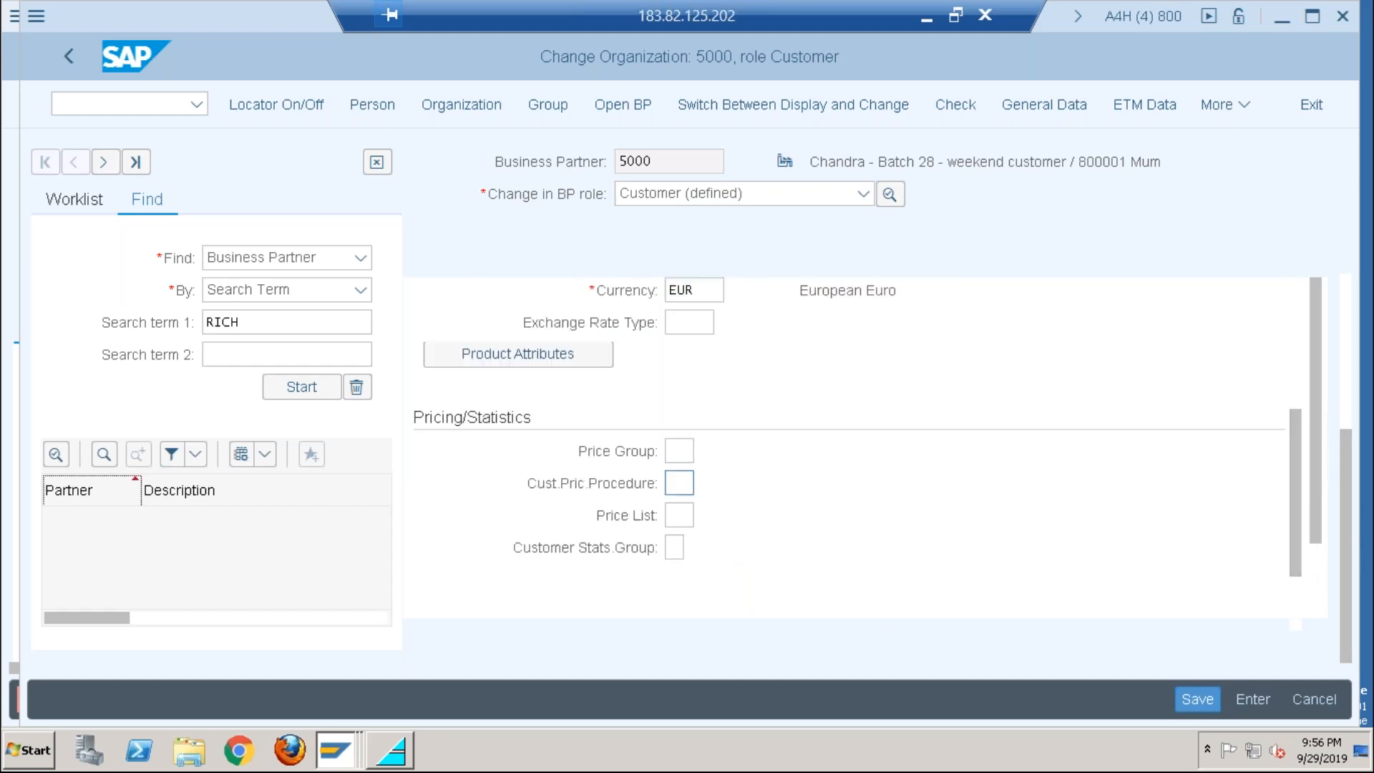
{"action": "left_click", "coordinate": [707, 484]}
{"action": "double_click", "coordinate": [326, 350]}
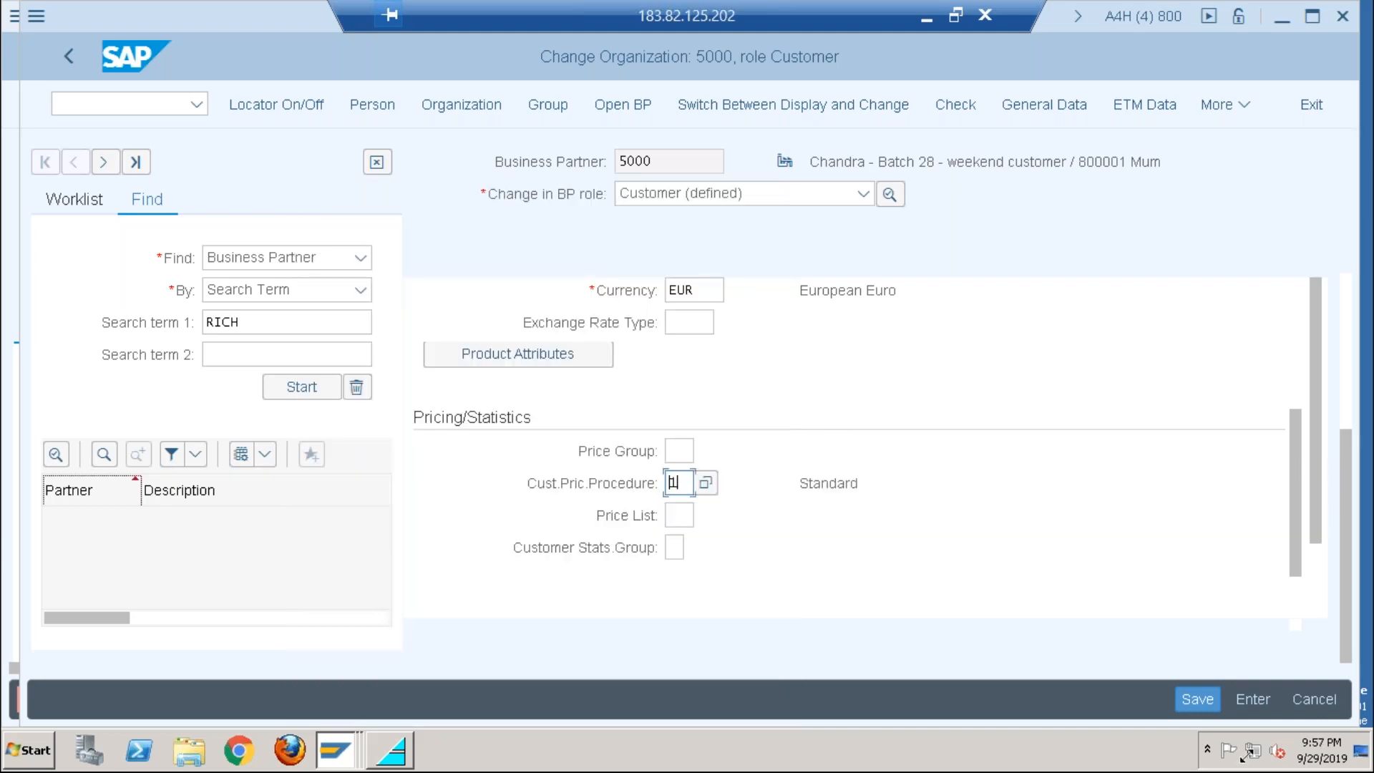
{"action": "left_click", "coordinate": [1199, 700]}
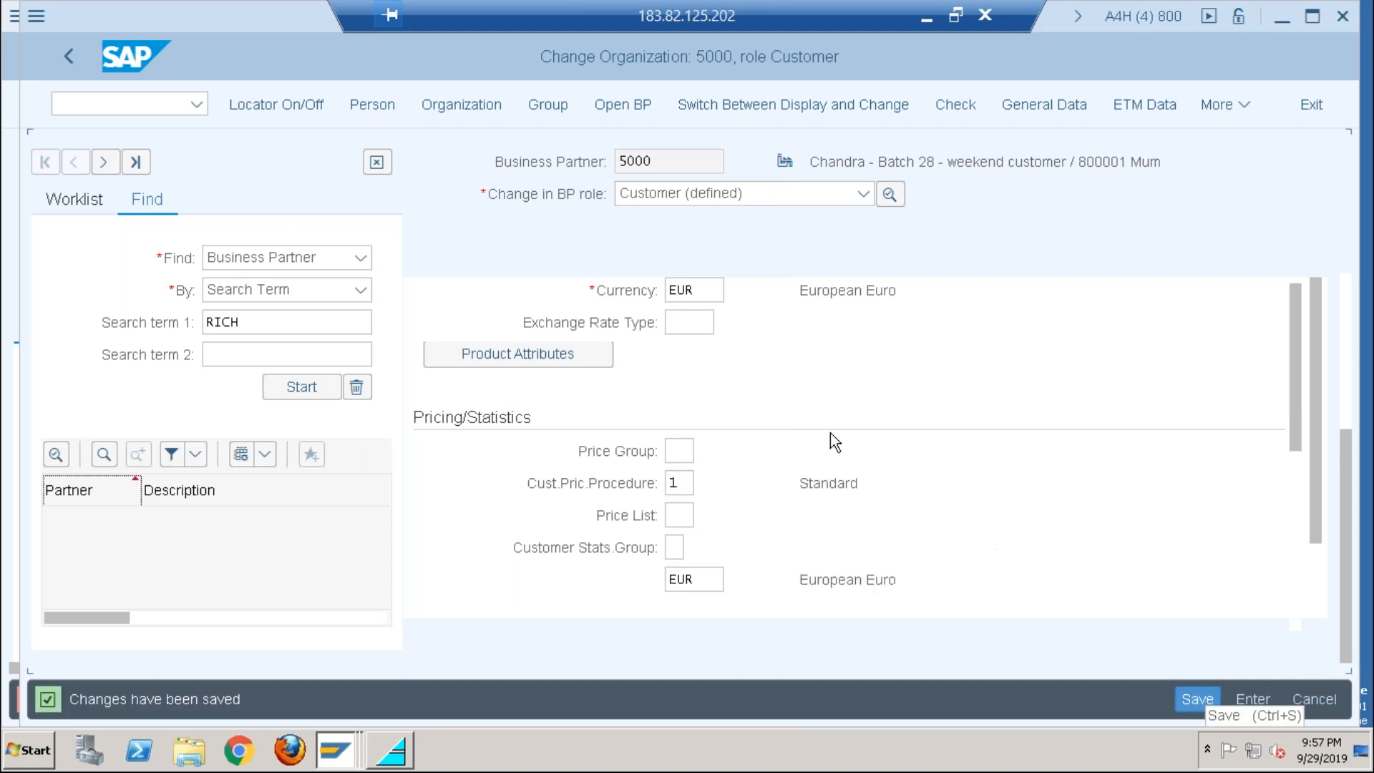
{"action": "key", "text": "alt+Tab"}
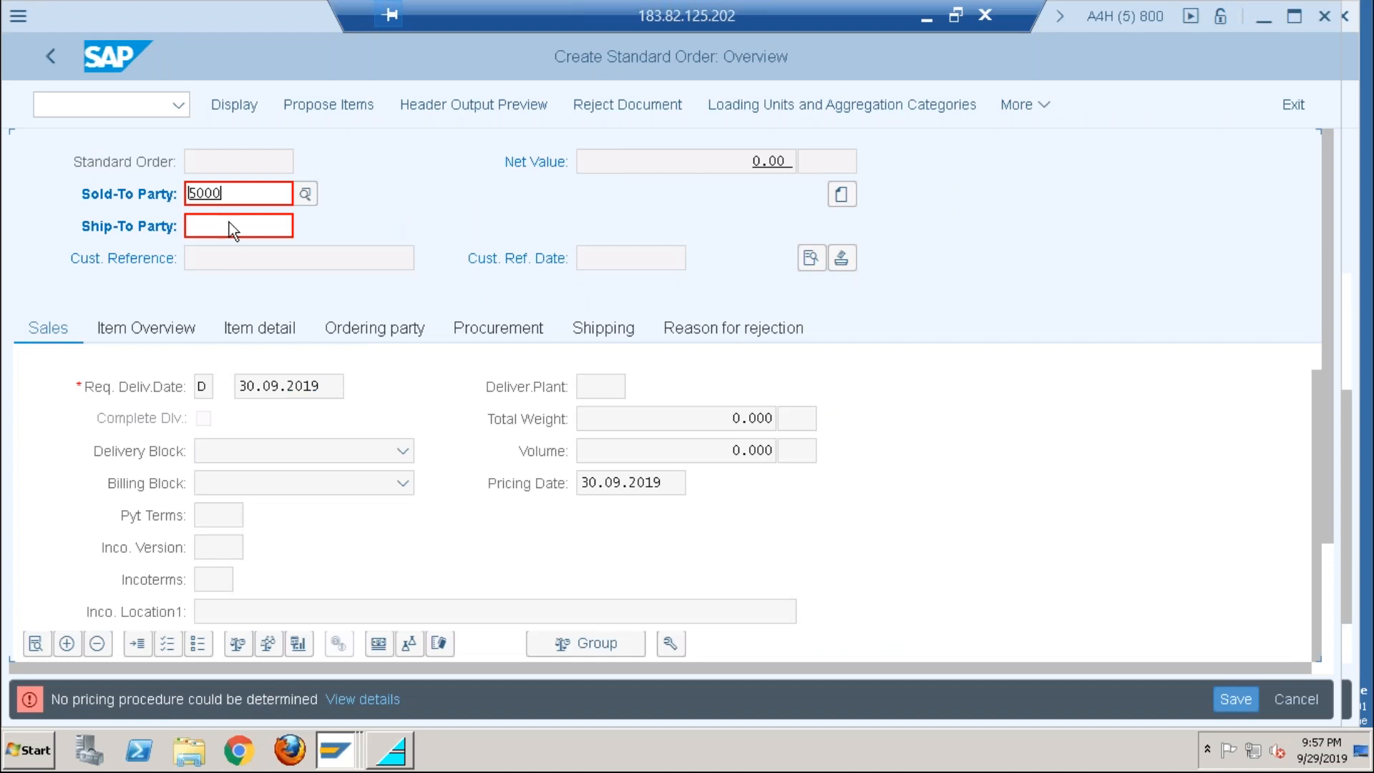
Step: Restart VA01 with sold-to party 5000 and customer reference 'kj'
{"action": "left_click", "coordinate": [94, 106]}
{"action": "type", "text": "/nva01"}
{"action": "key", "text": "Return"}
{"action": "key", "text": "Return"}
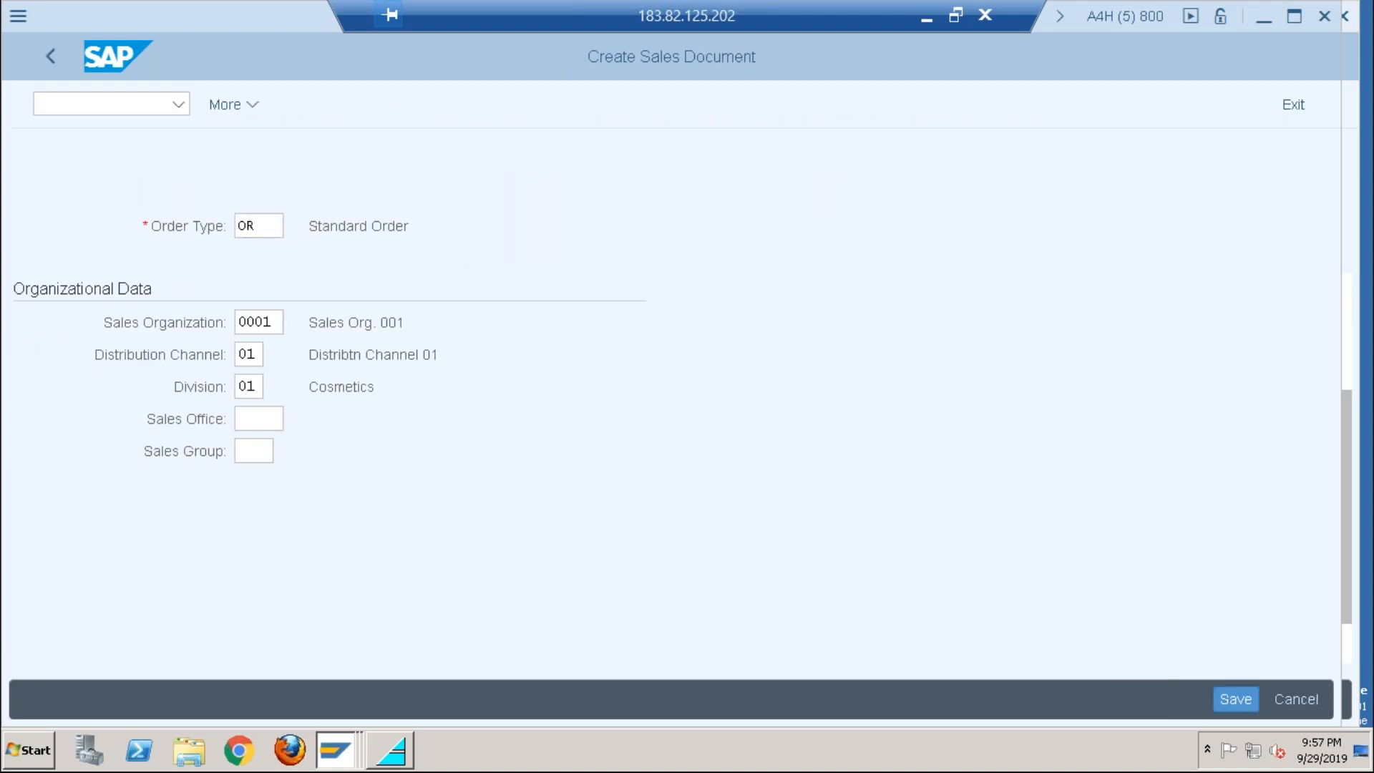
{"action": "key", "text": "BackSpace"}
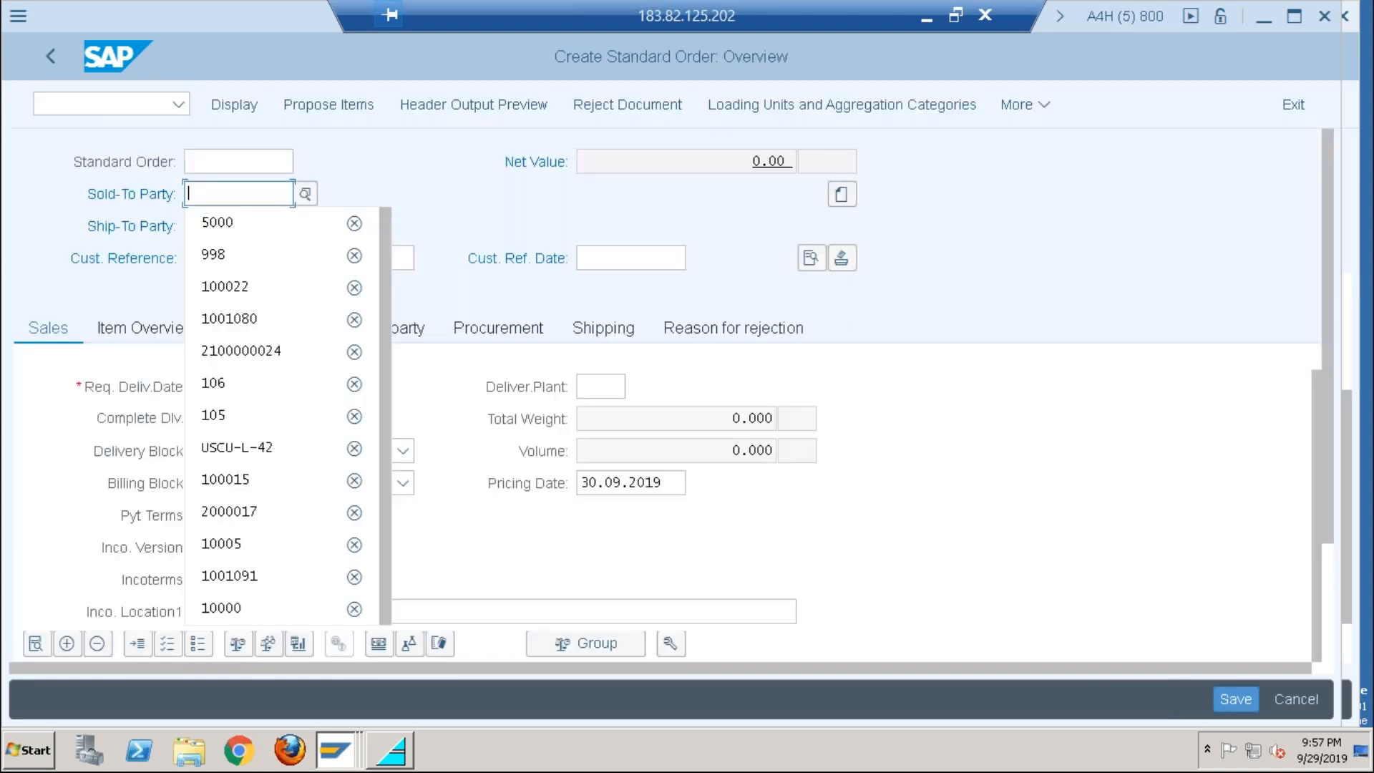
{"action": "left_click", "coordinate": [218, 222]}
{"action": "key", "text": "Return"}
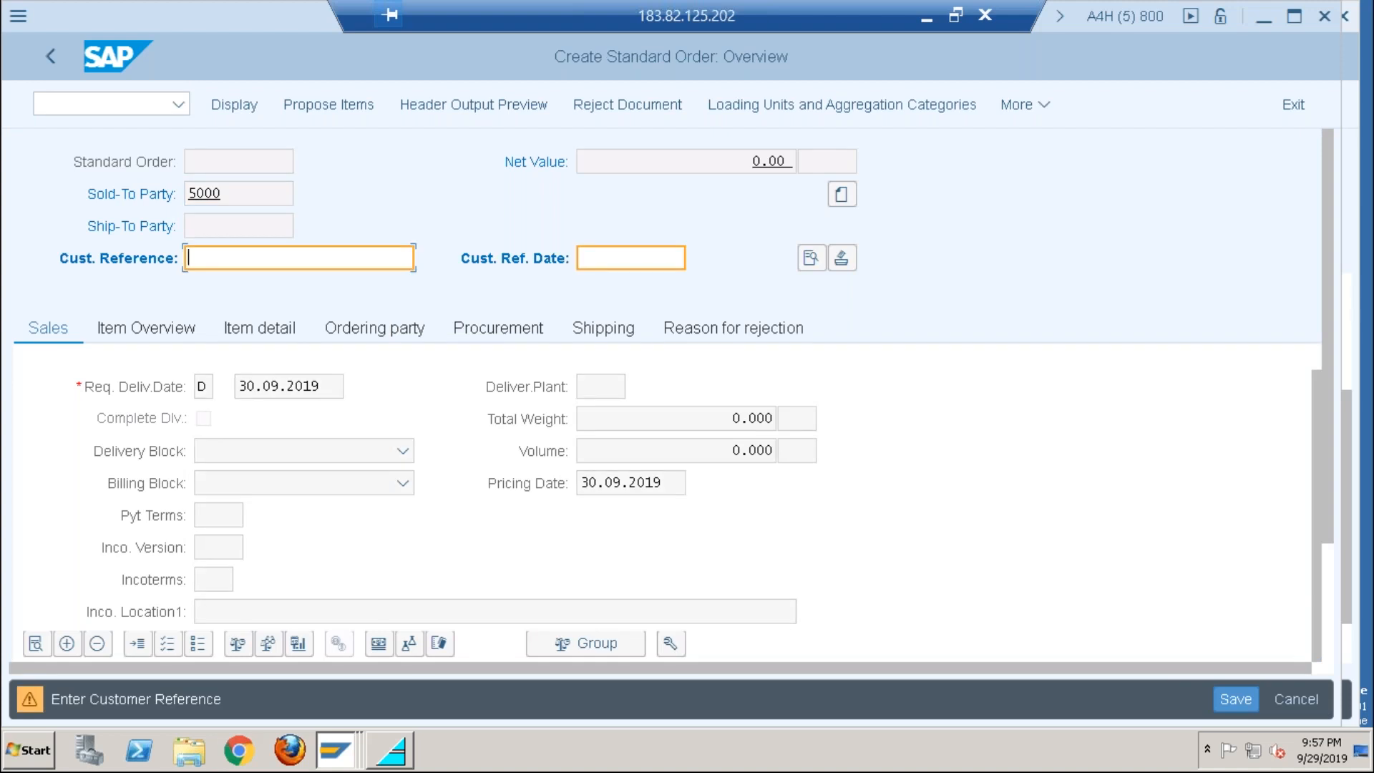
{"action": "type", "text": "kj"}
{"action": "key", "text": "Return"}
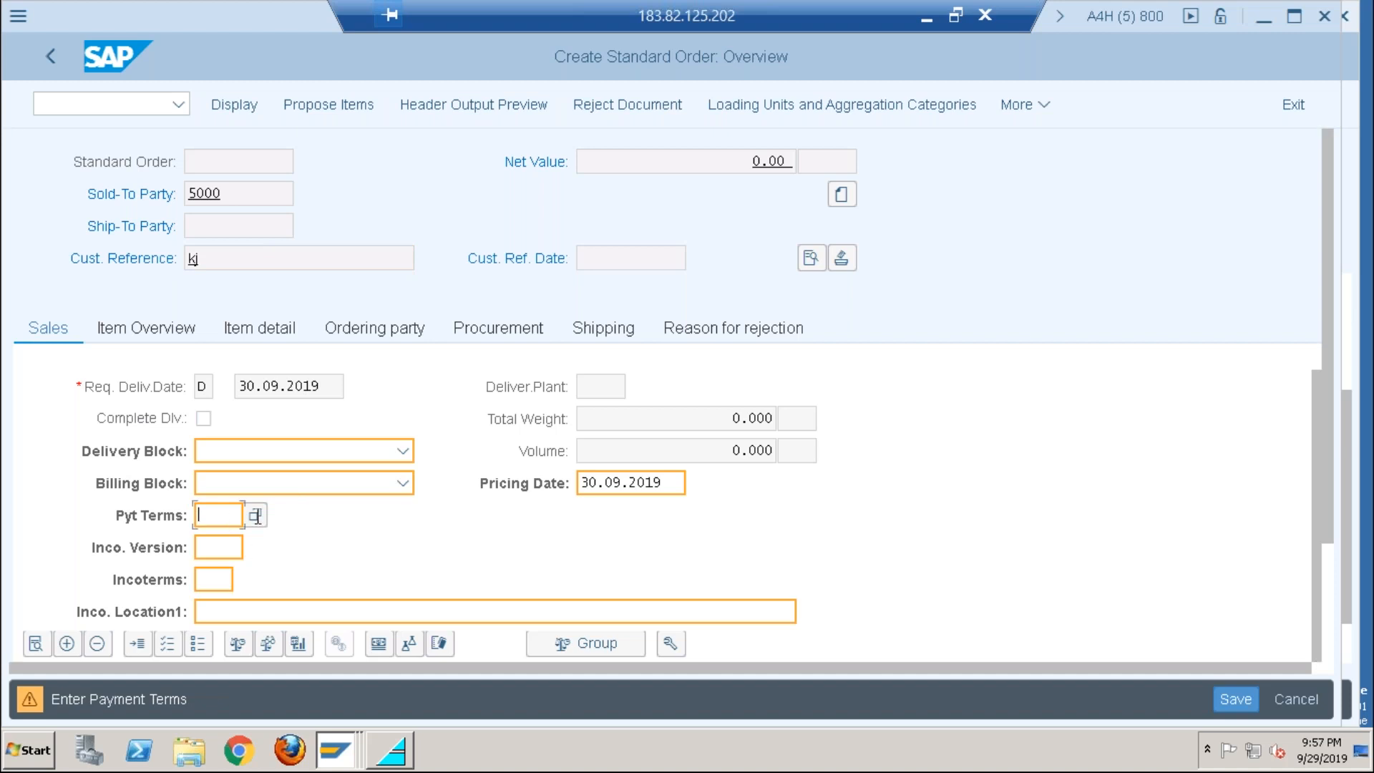
Step: Set payment terms 0001, Incoterms CFR and Incoterms location 'fgt', accepting the freight notice
{"action": "key", "text": "F4"}
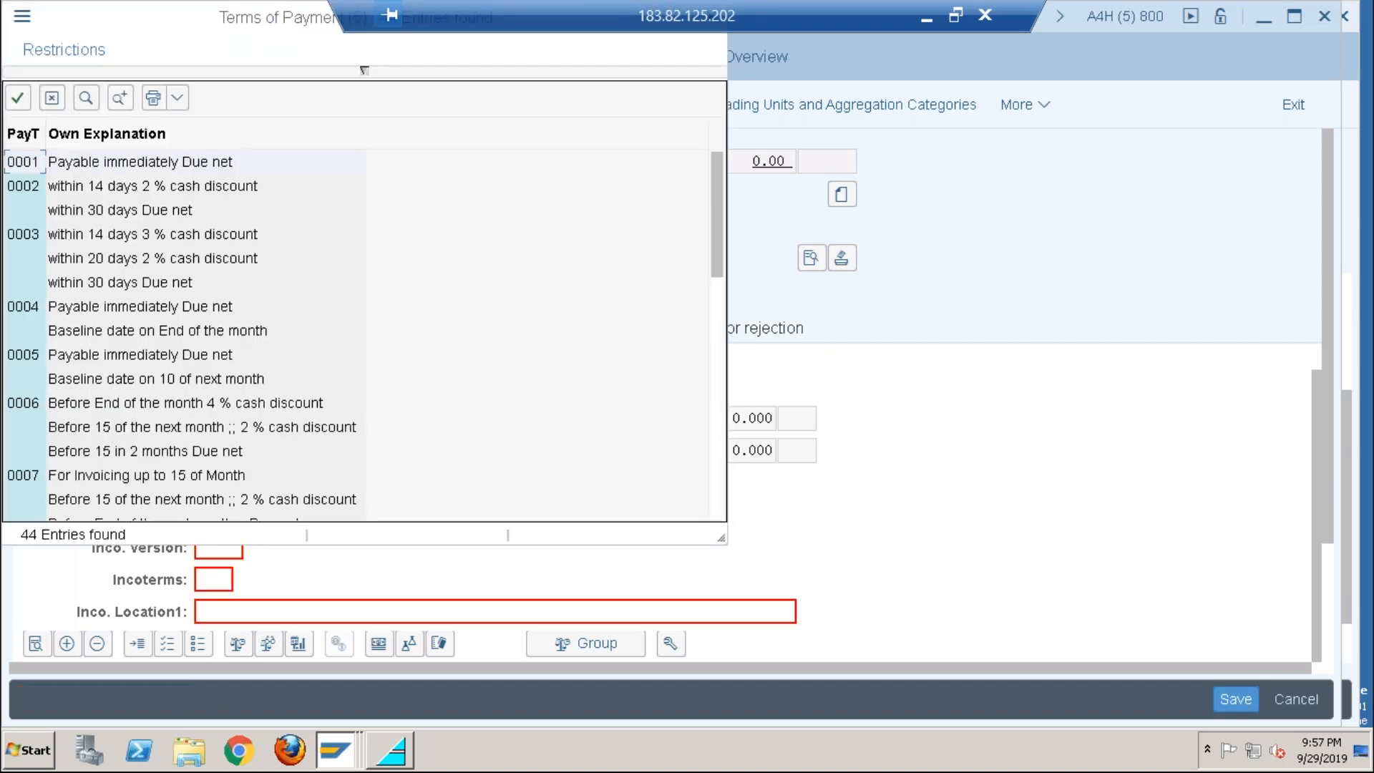
{"action": "double_click", "coordinate": [22, 163]}
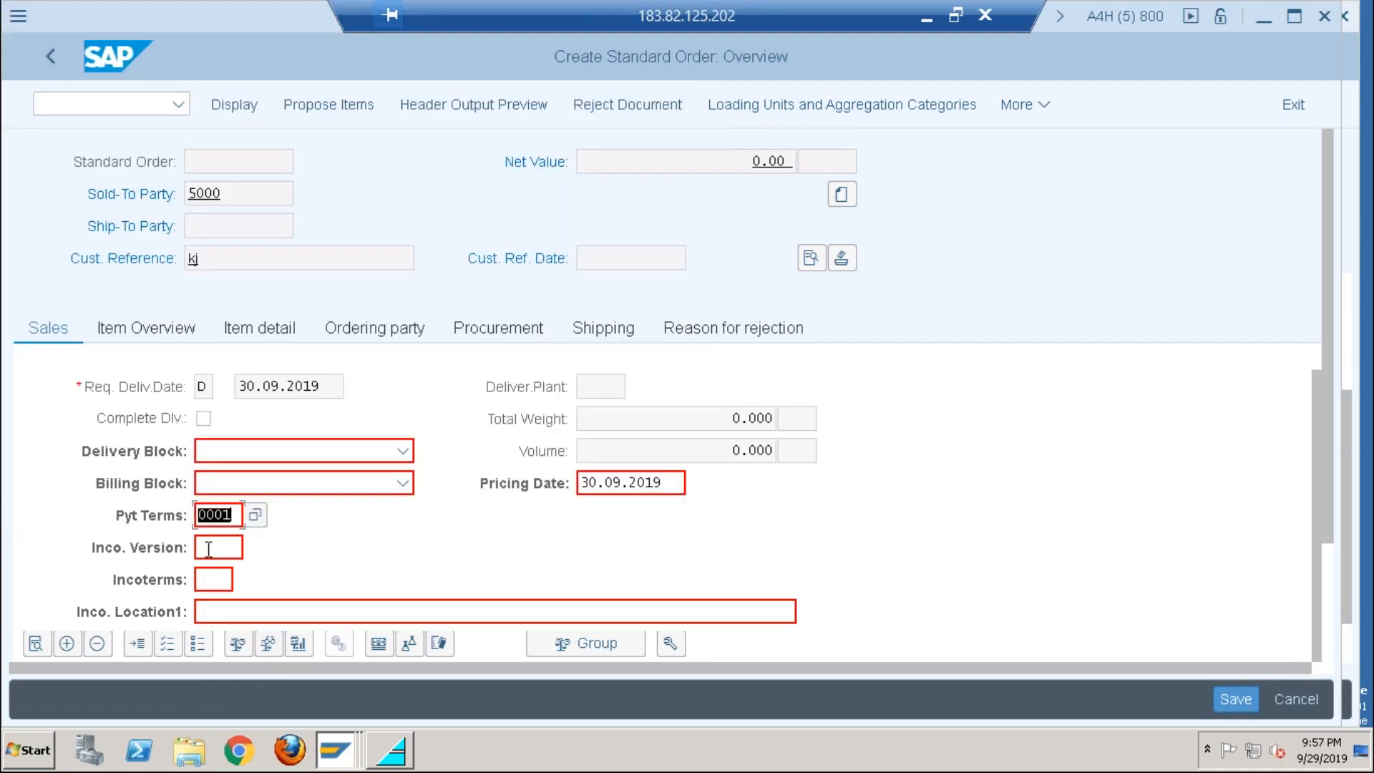
{"action": "left_click", "coordinate": [207, 549]}
{"action": "left_click", "coordinate": [215, 576]}
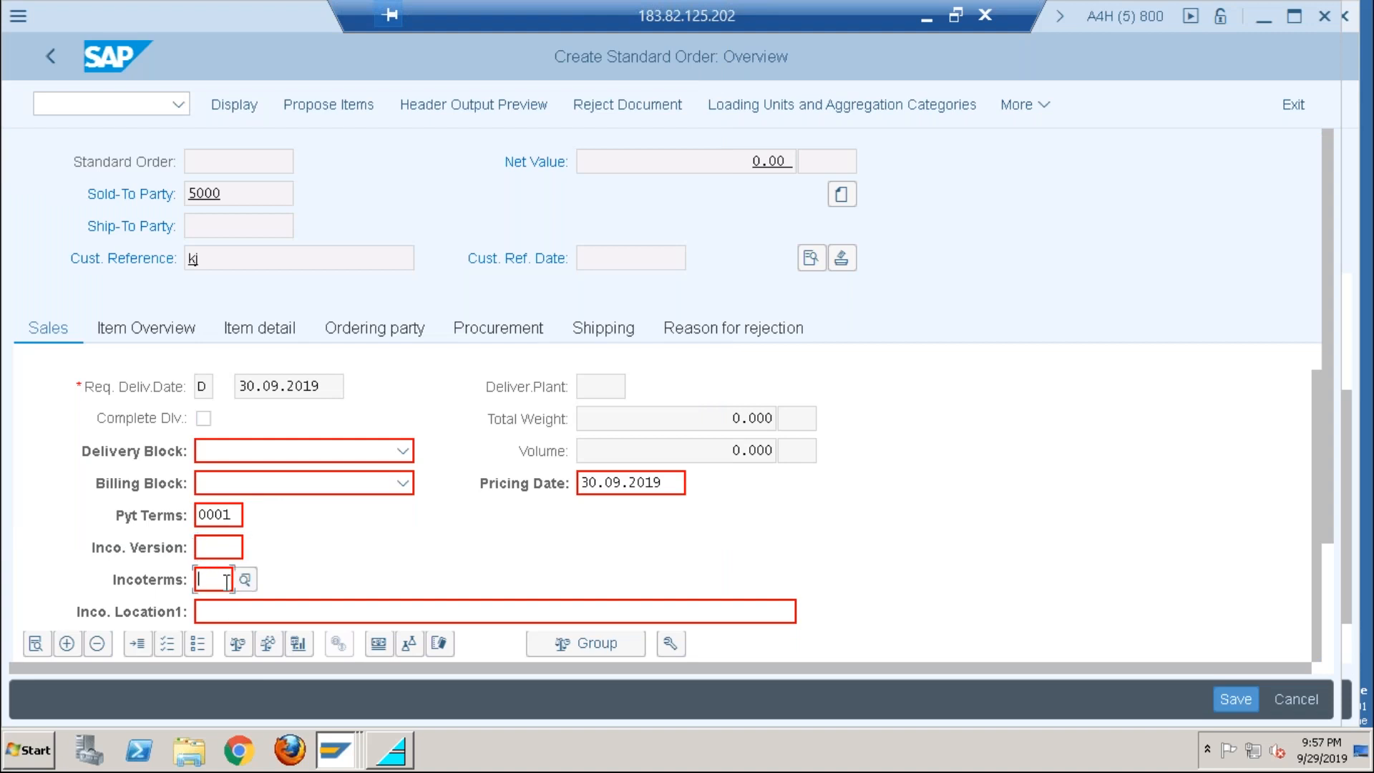
{"action": "left_click", "coordinate": [242, 579]}
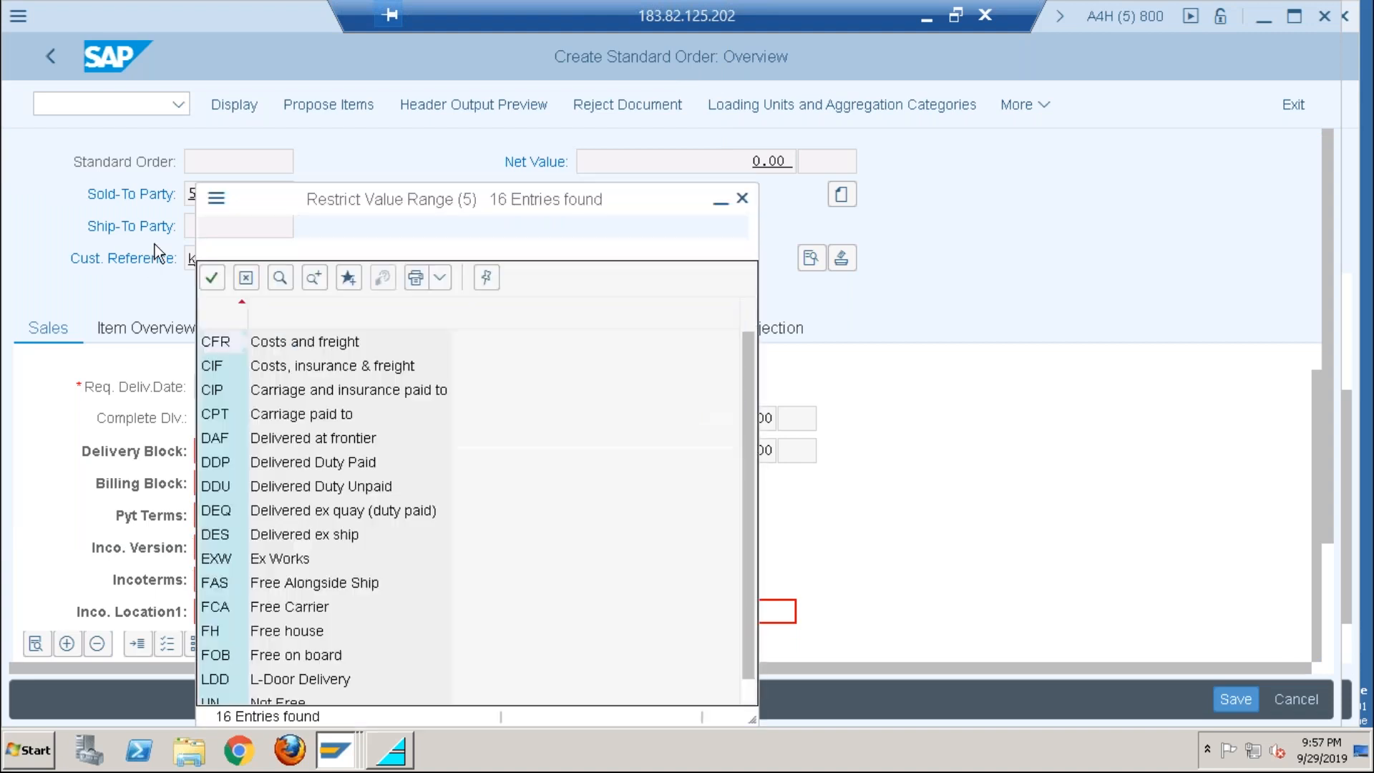
{"action": "double_click", "coordinate": [215, 344]}
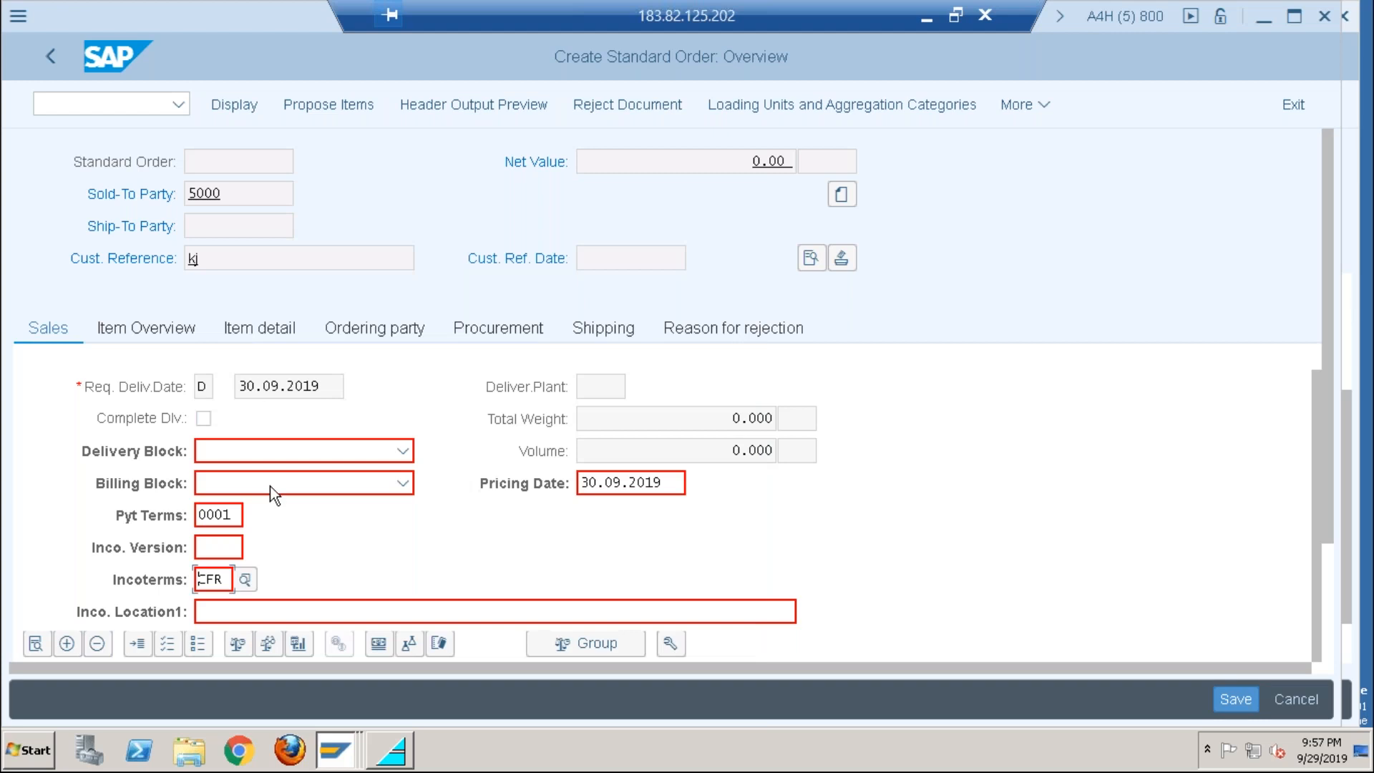
{"action": "left_click", "coordinate": [226, 610]}
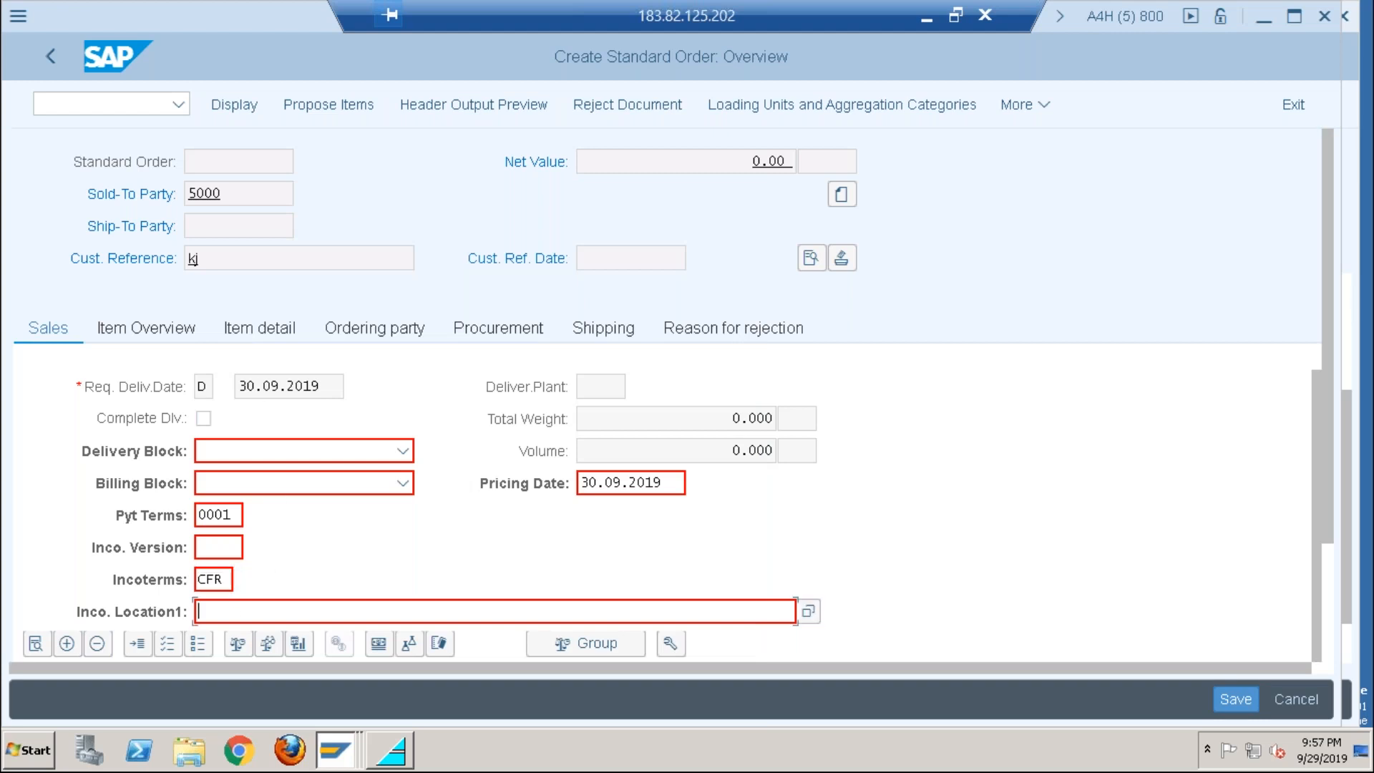
{"action": "type", "text": "fgt"}
{"action": "key", "text": "Return"}
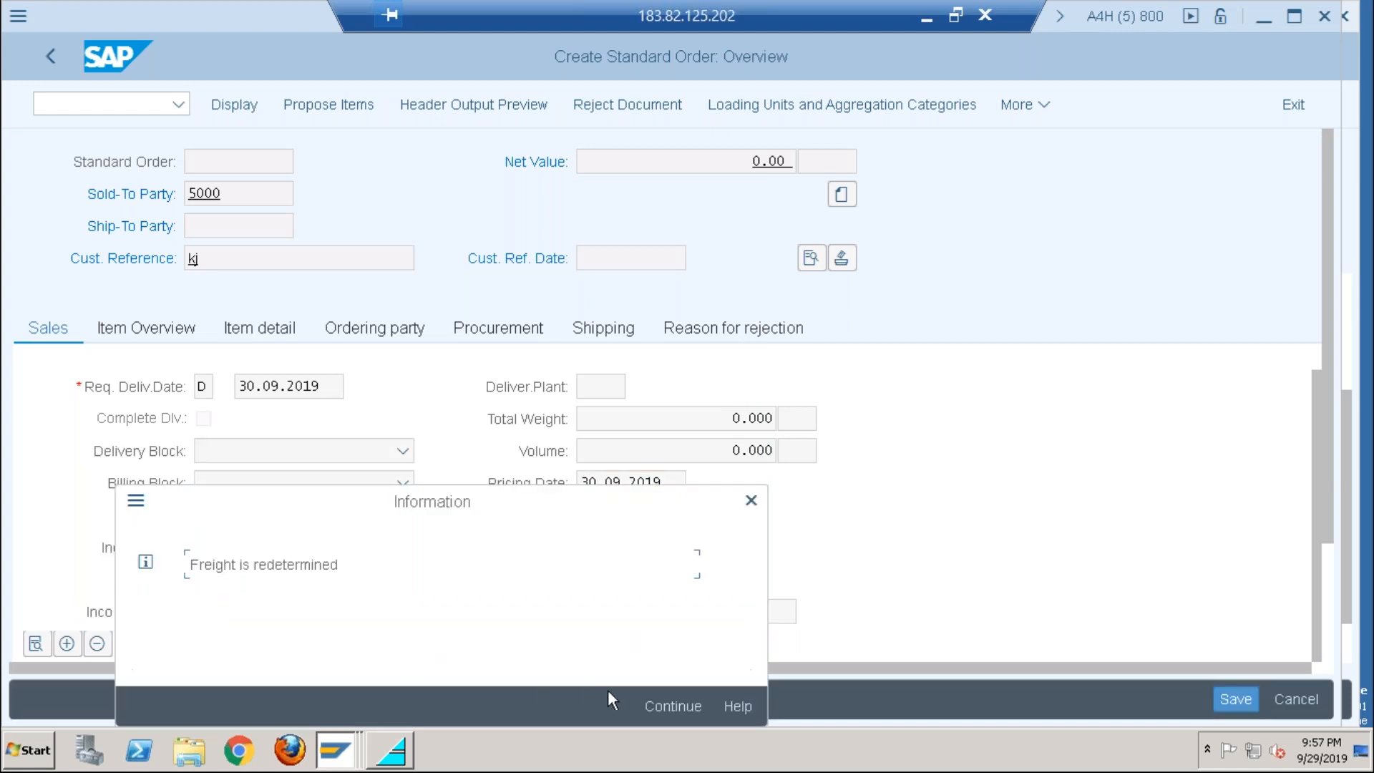
{"action": "left_click", "coordinate": [686, 703]}
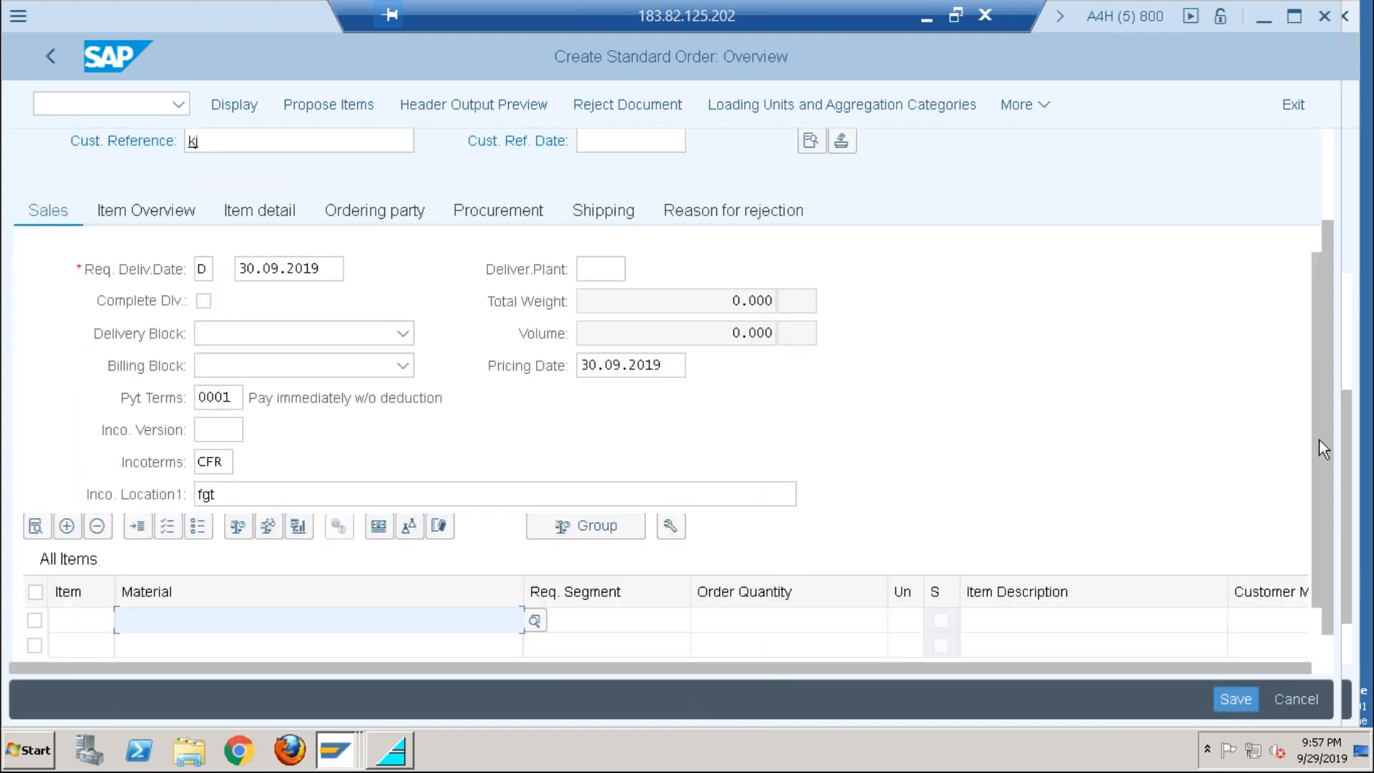
Step: Save the order as Standard Order 4 and open it for display
{"action": "left_click", "coordinate": [1329, 175]}
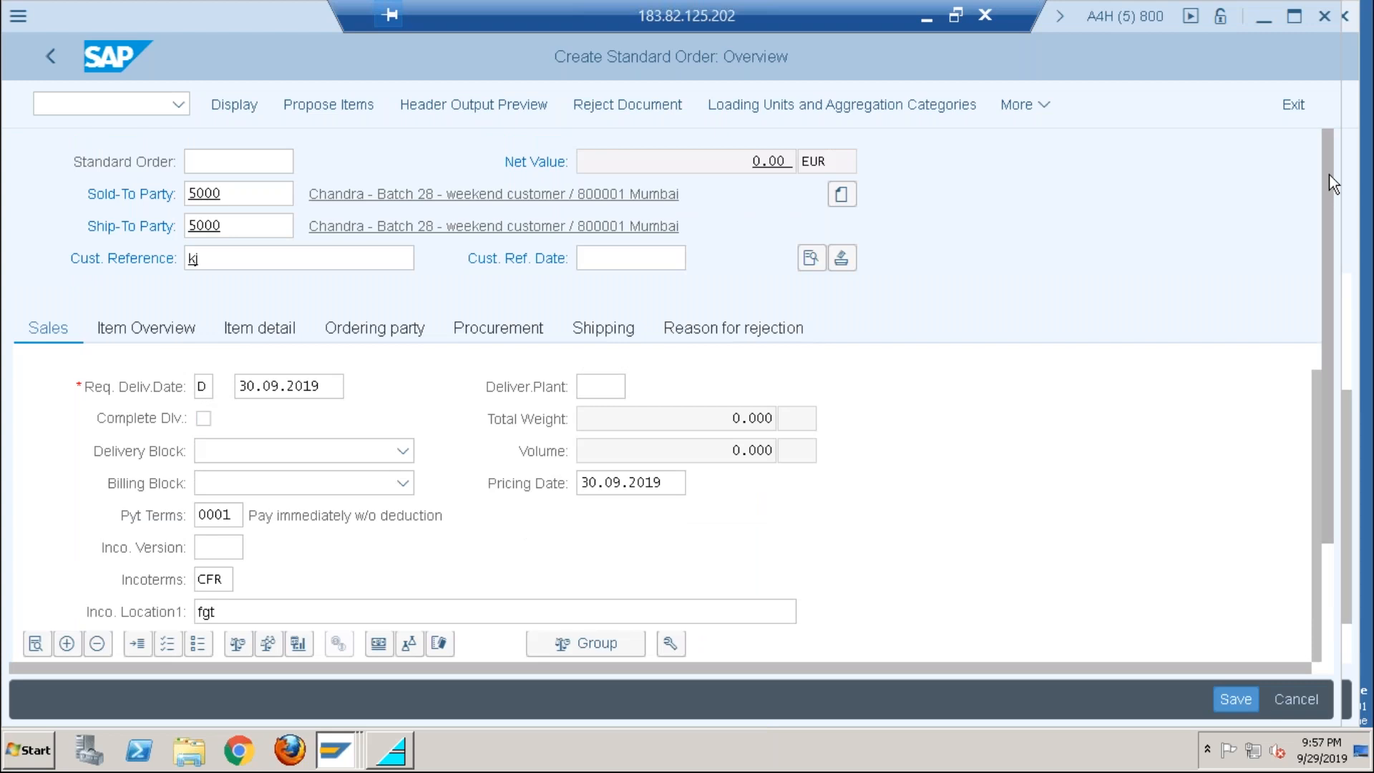
{"action": "left_click", "coordinate": [1240, 697]}
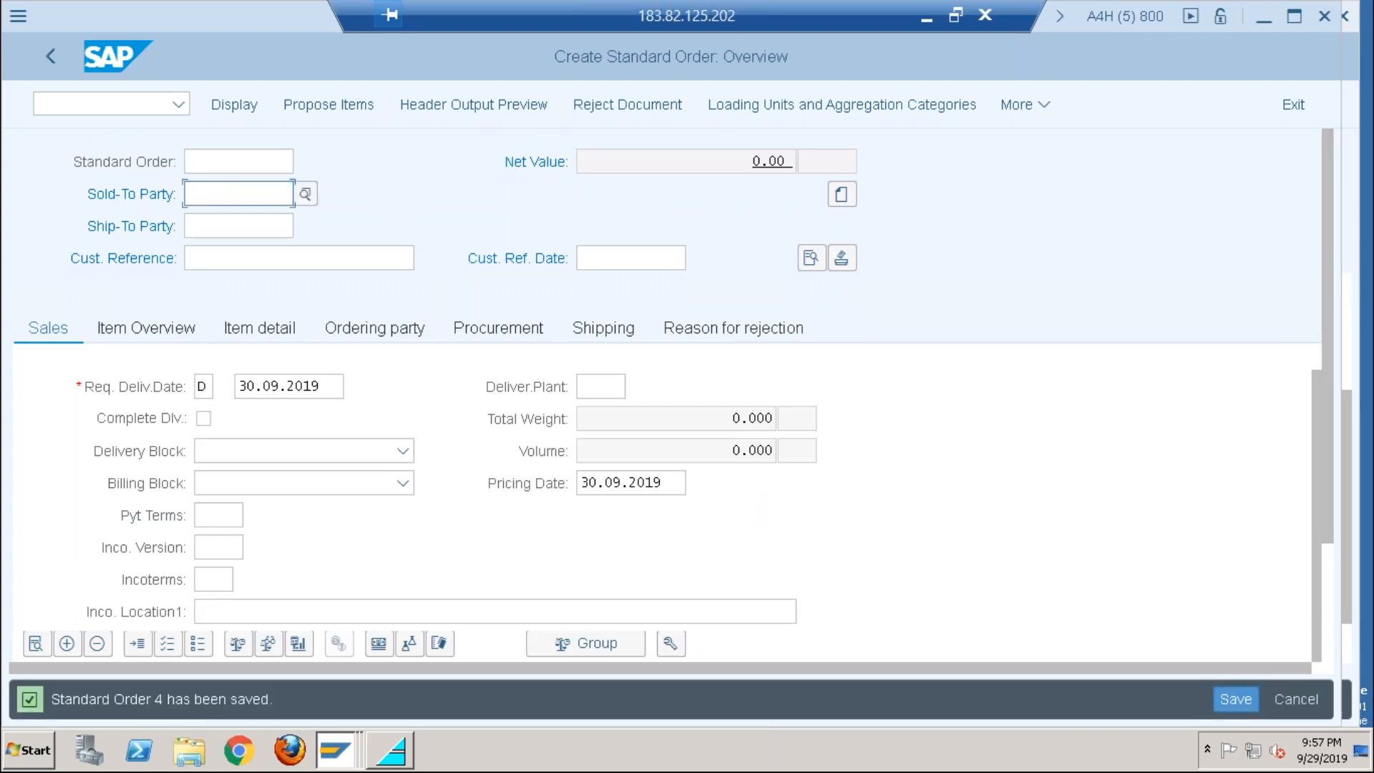
{"action": "left_click", "coordinate": [220, 109]}
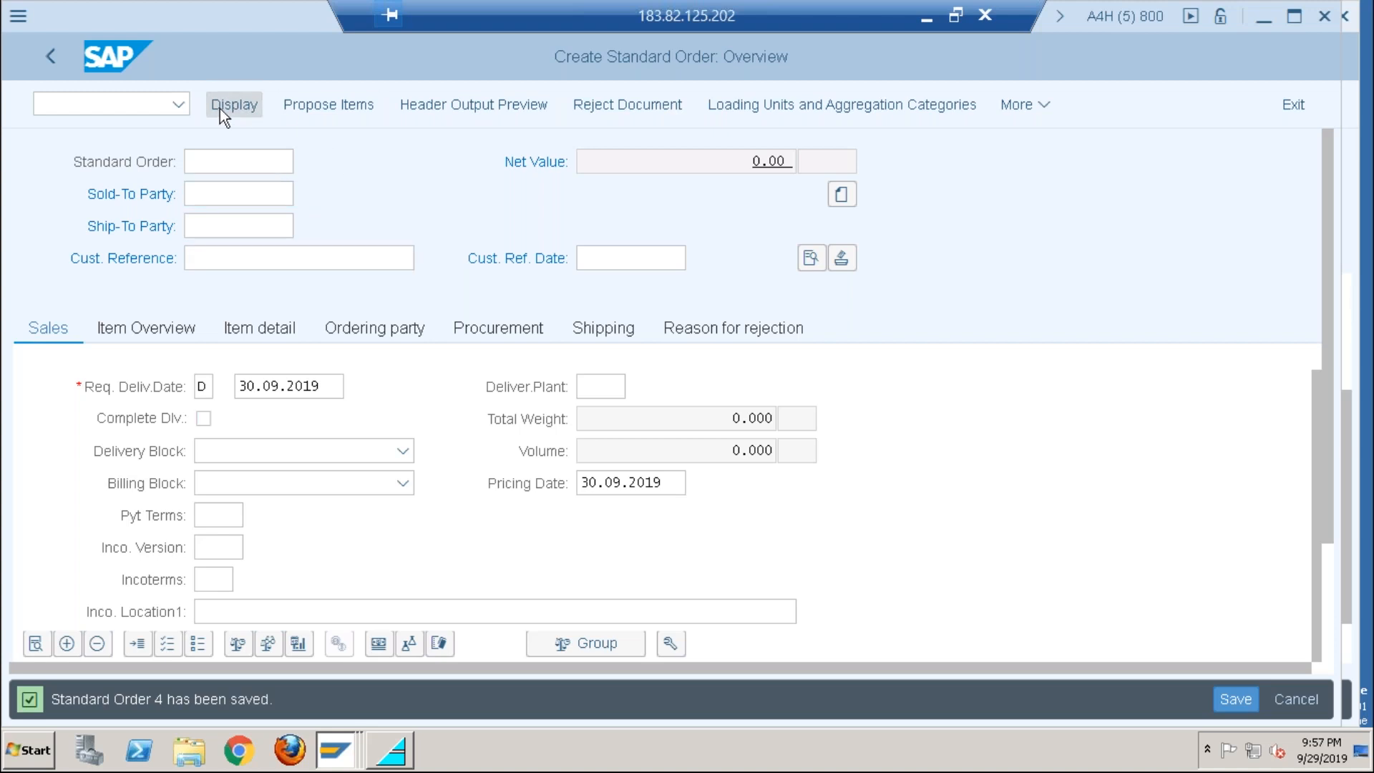
Step: Select sold-to party 5000, then return to the Change Organization: 5000 Customer-role window
{"action": "double_click", "coordinate": [238, 197]}
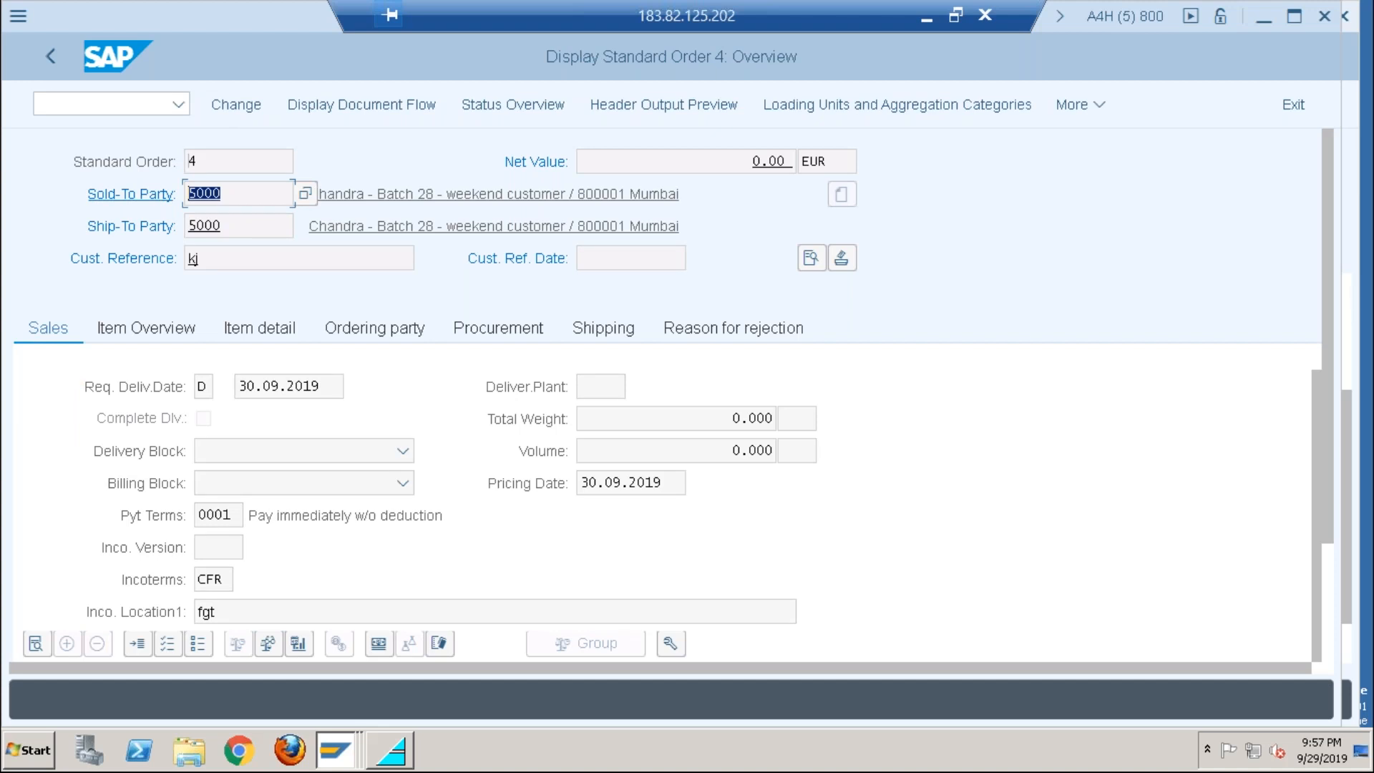
{"action": "key", "text": "alt+Tab"}
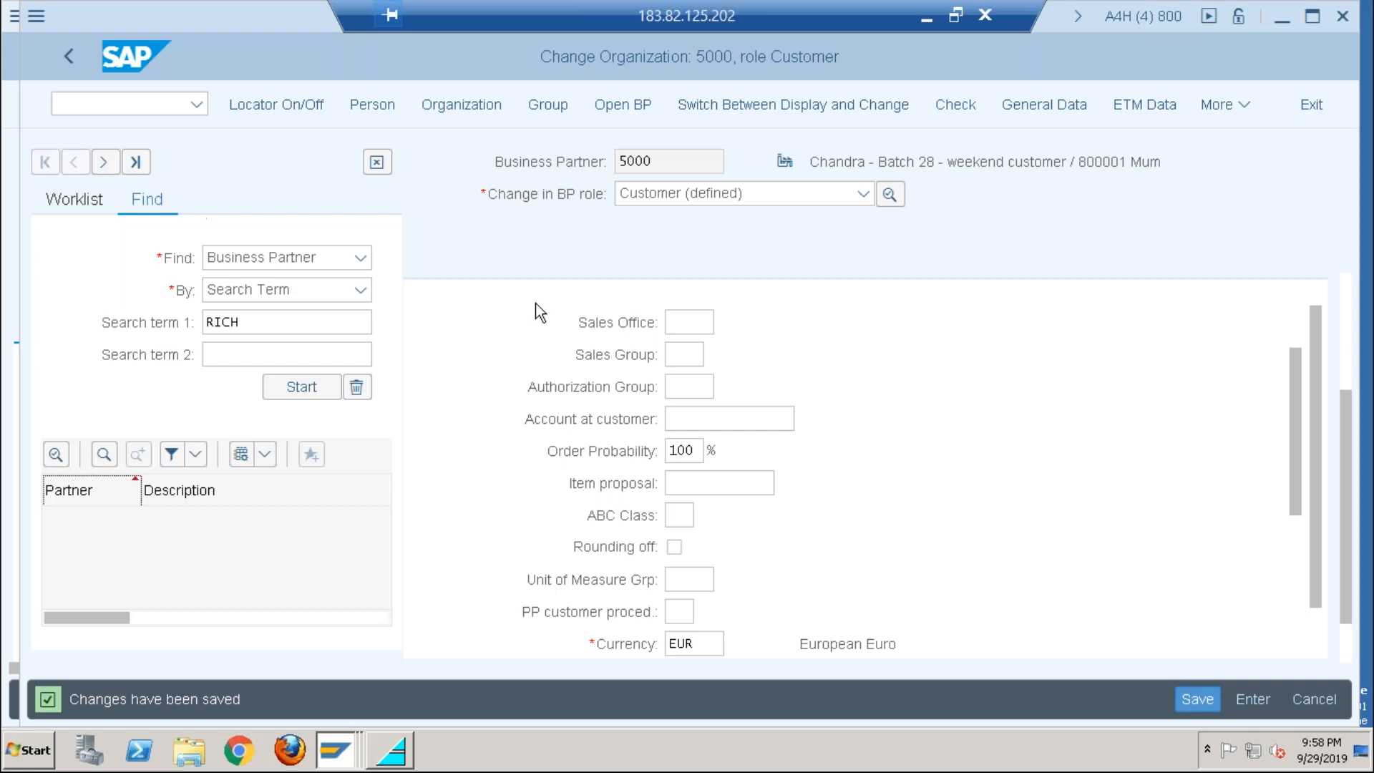
Step: Minimize SAP and PowerPoint, then open Business Partner Confing Options.pptx from File Explorer
{"action": "left_click", "coordinate": [925, 21]}
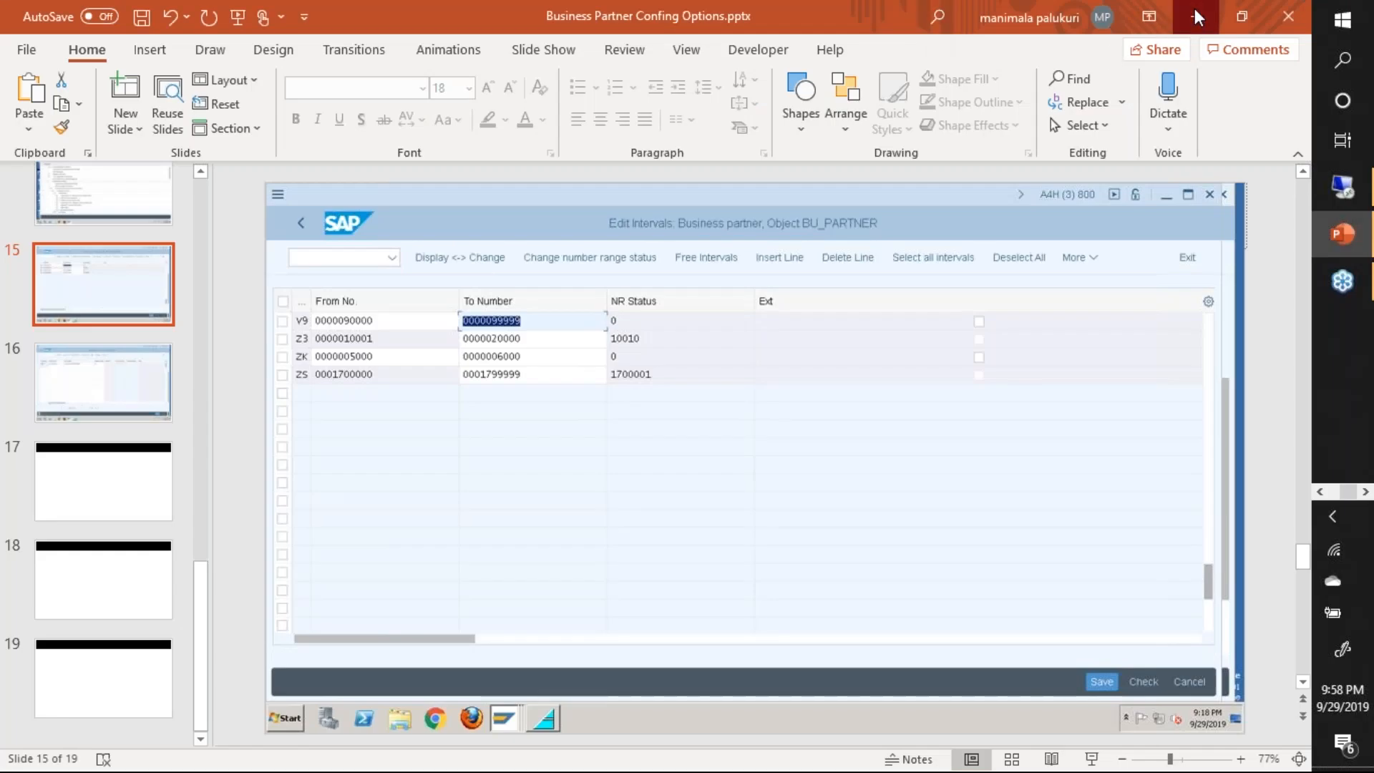
{"action": "left_click", "coordinate": [1196, 18]}
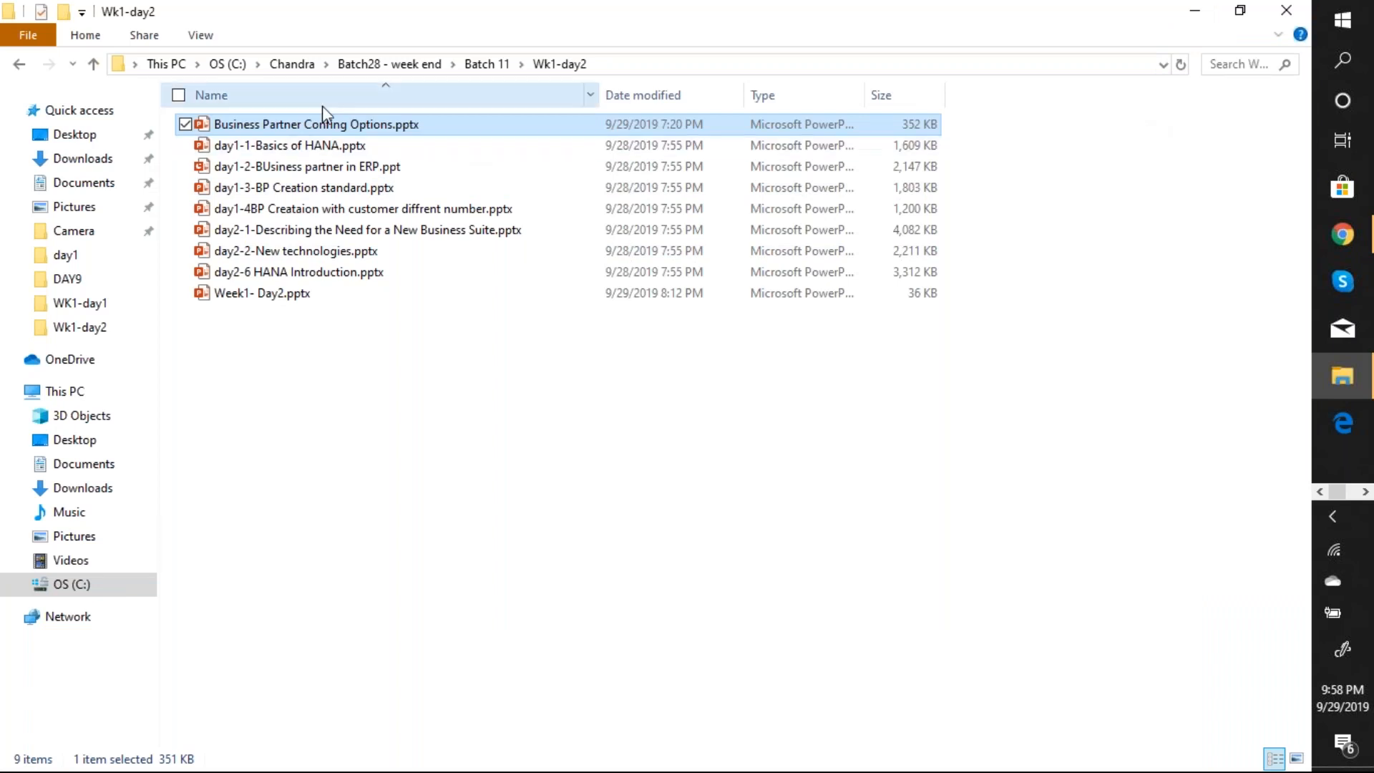
{"action": "double_click", "coordinate": [324, 124]}
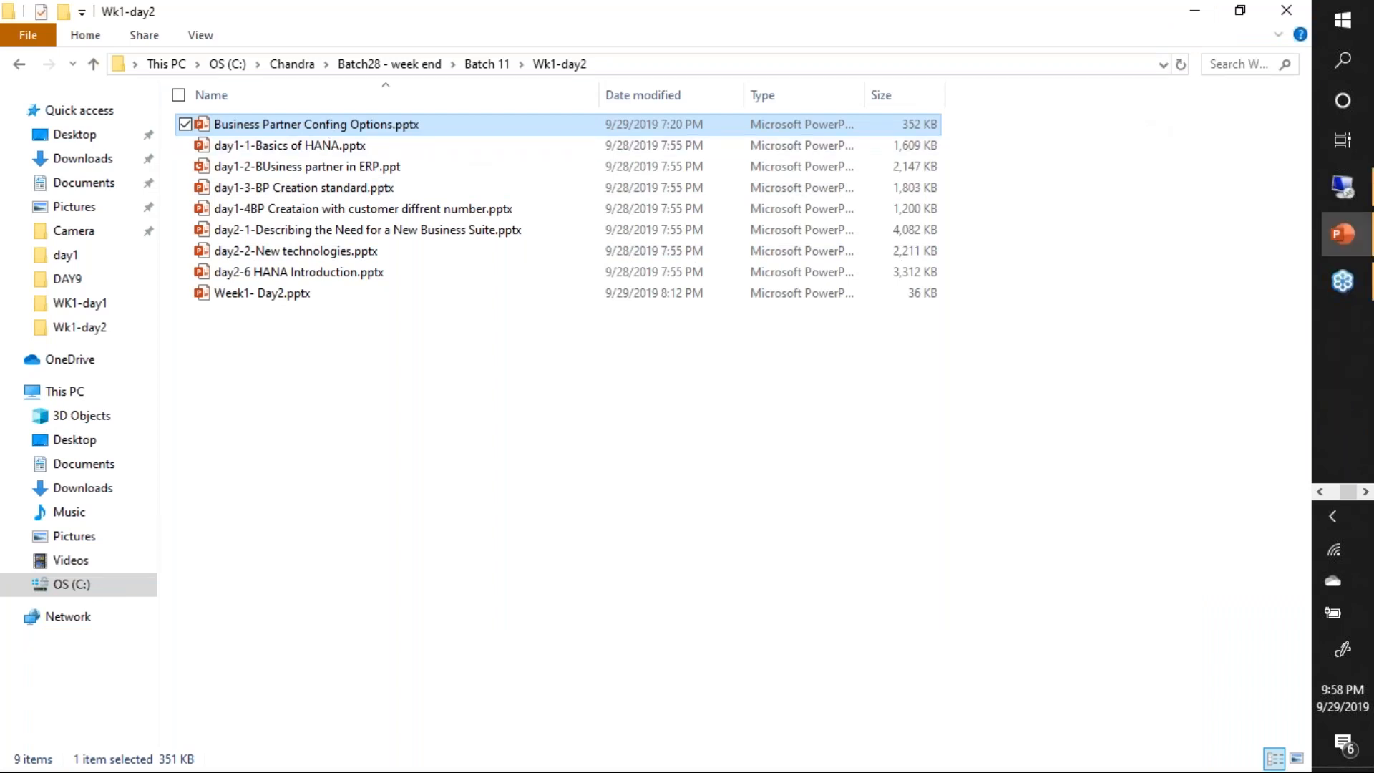
Step: Go to slide 7, the Number ranges Config Options table
{"action": "scroll", "coordinate": [201, 224], "scroll_direction": "up", "scroll_amount": 6}
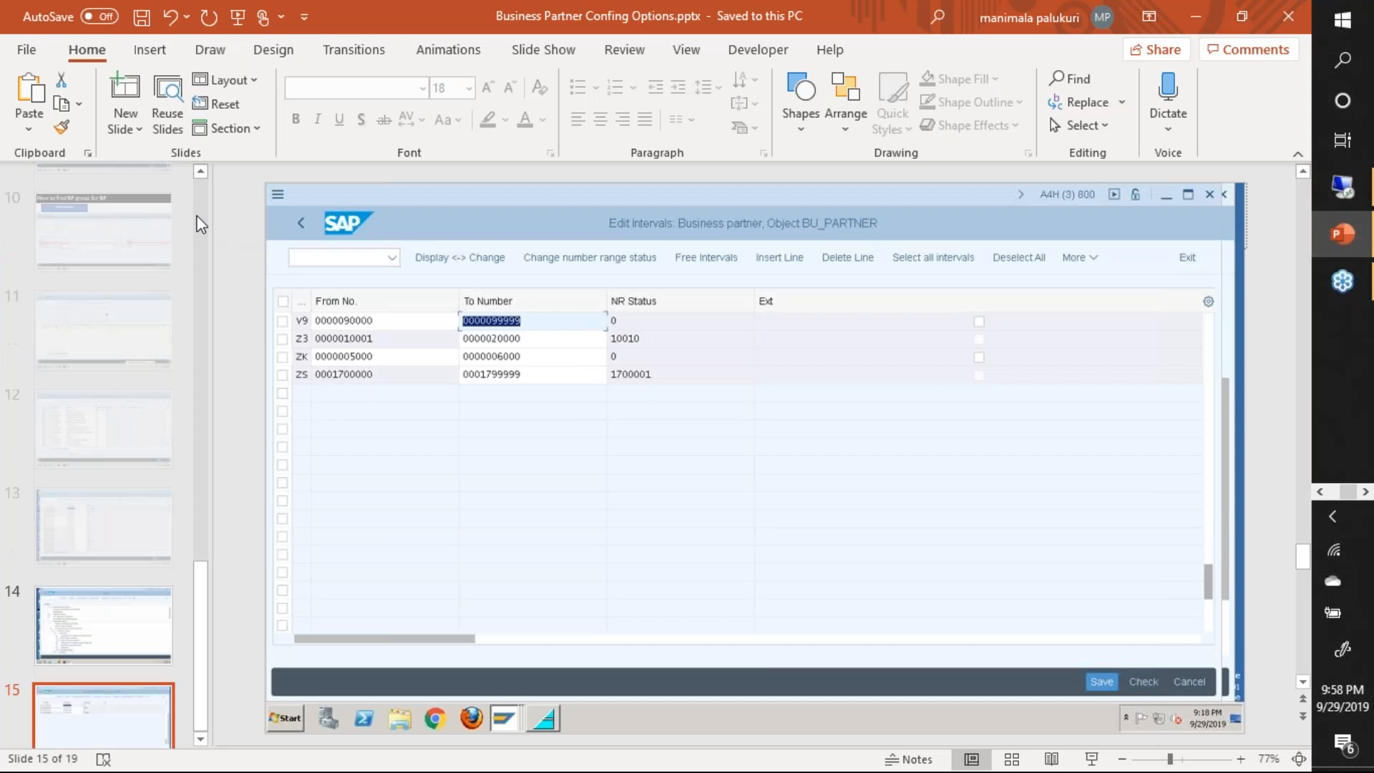
{"action": "scroll", "coordinate": [201, 224], "scroll_direction": "up", "scroll_amount": 6}
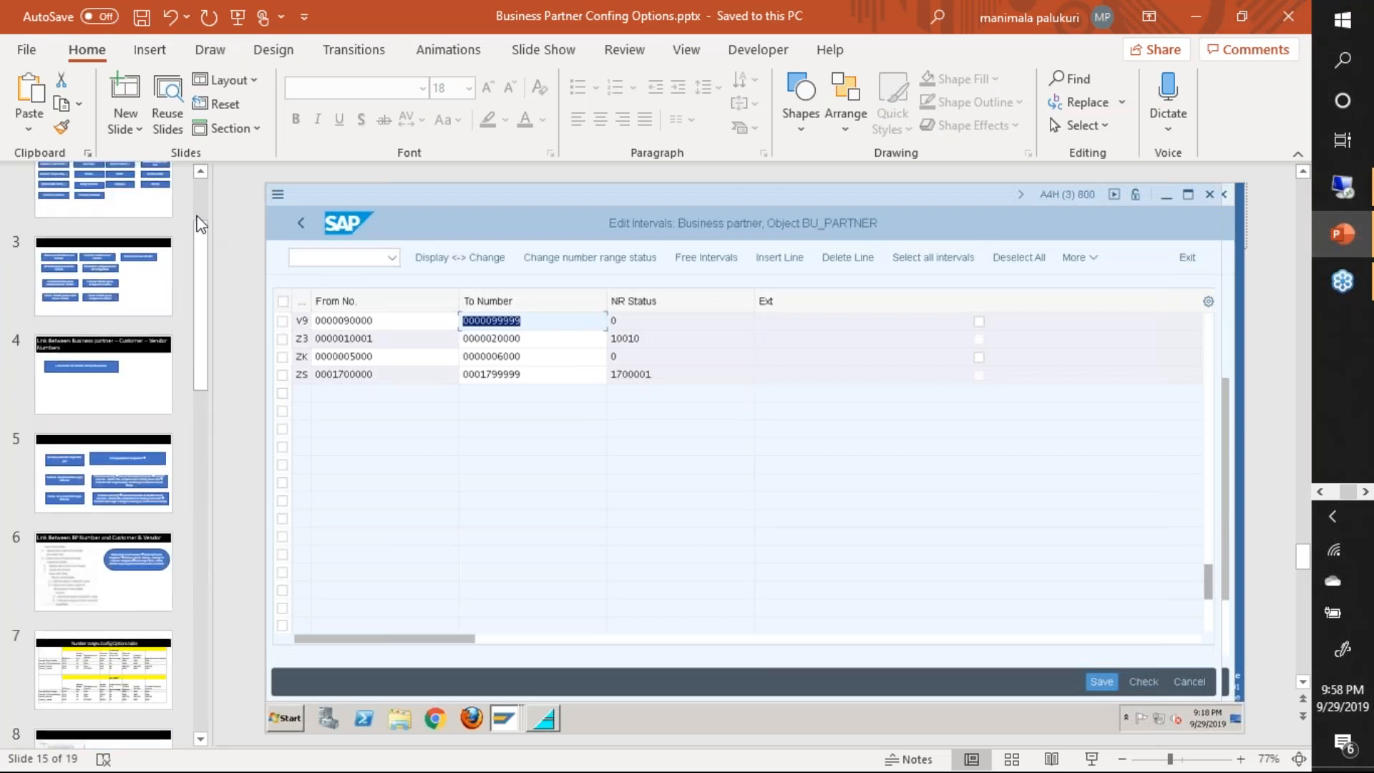
{"action": "scroll", "coordinate": [201, 224], "scroll_direction": "up", "scroll_amount": 3}
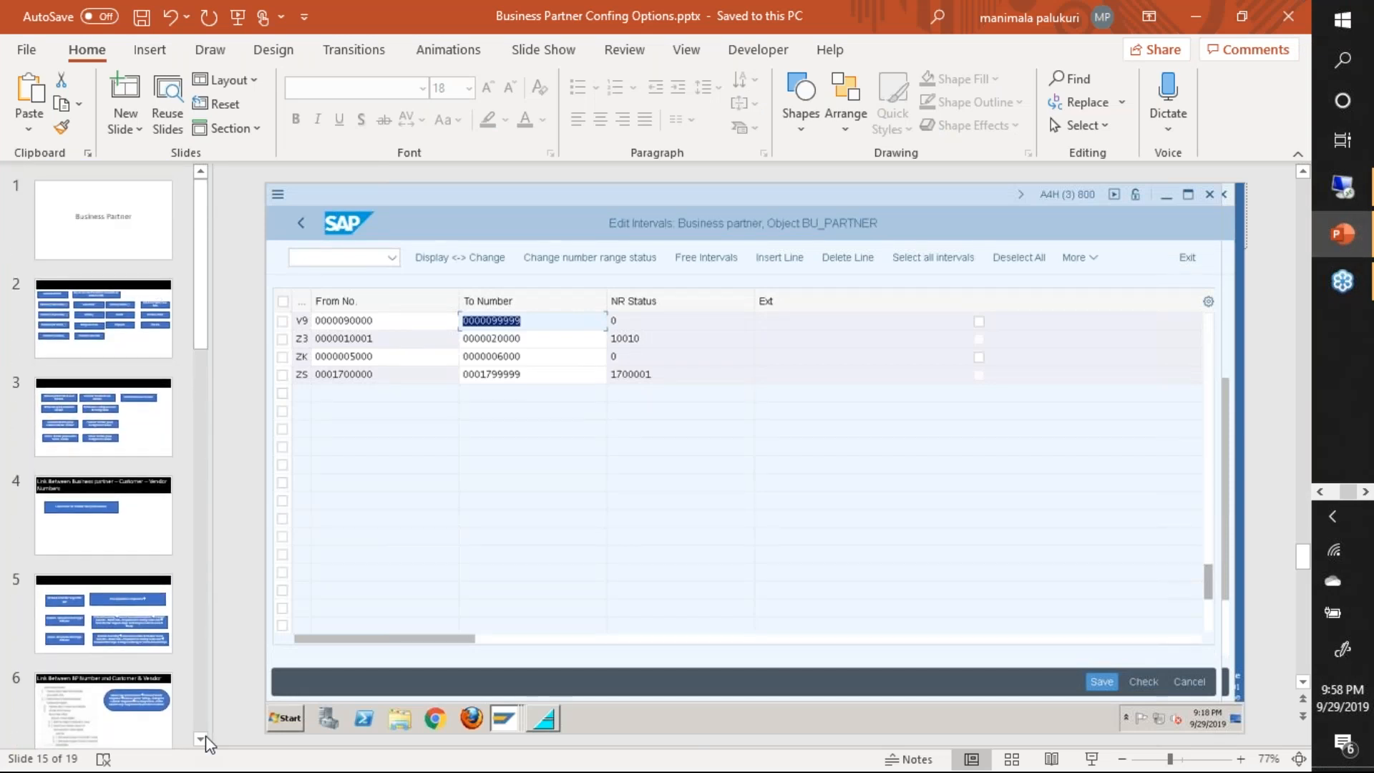
{"action": "scroll", "coordinate": [205, 703], "scroll_direction": "down", "scroll_amount": 6}
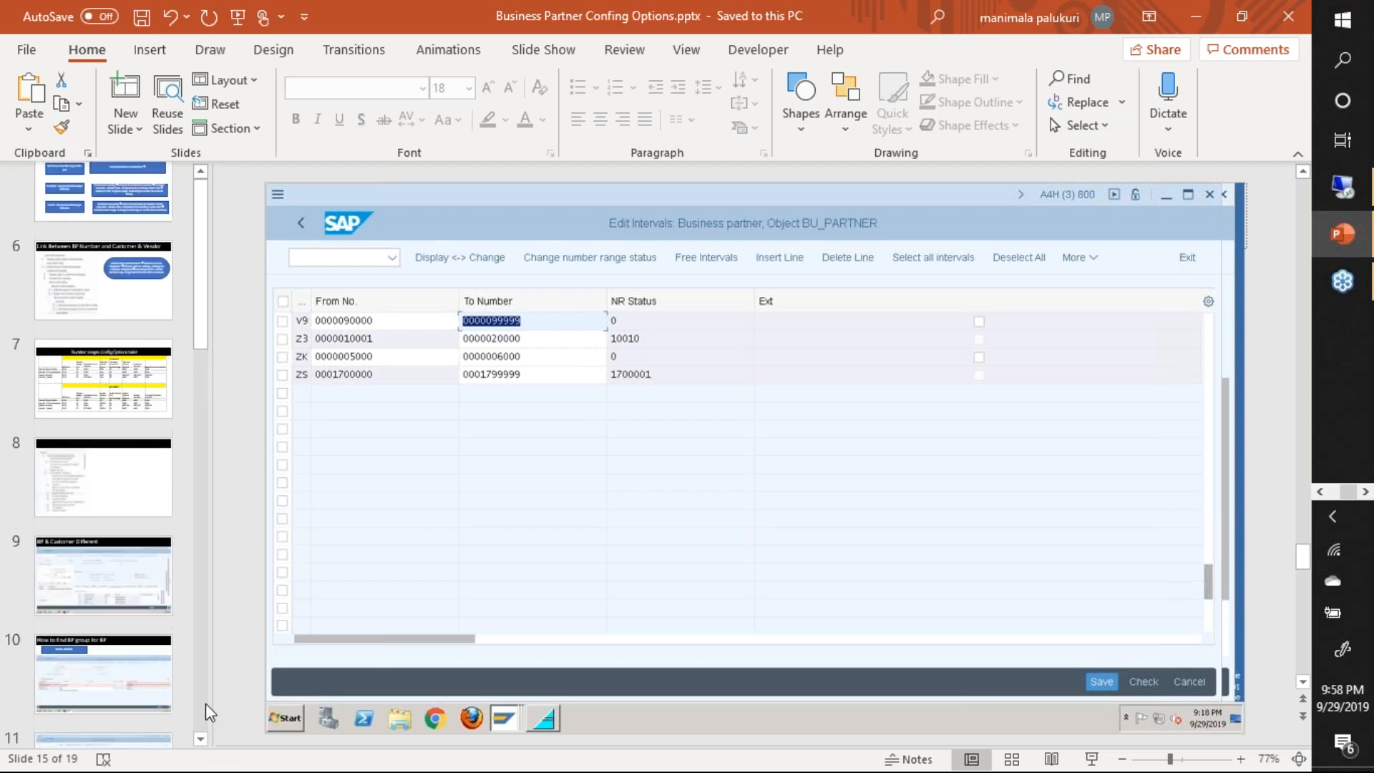
{"action": "left_click", "coordinate": [113, 227]}
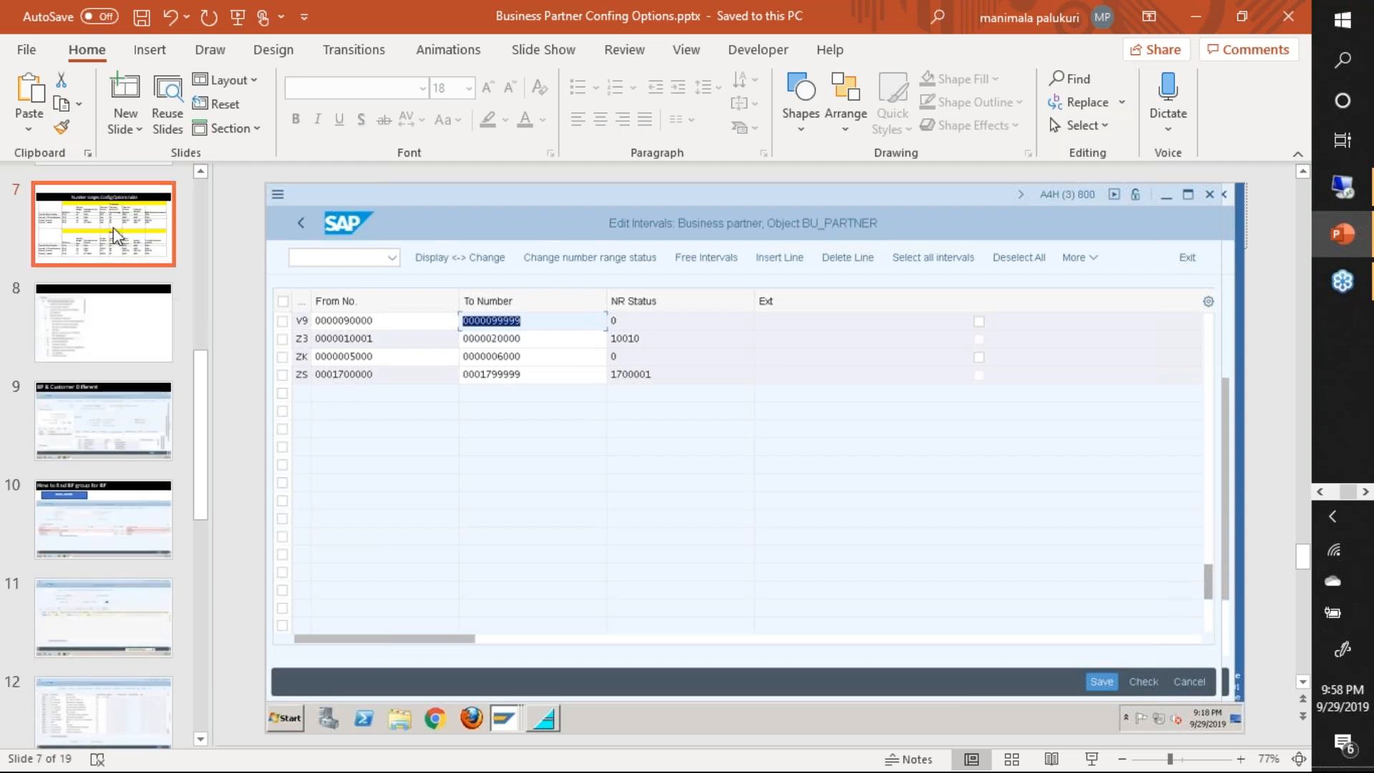